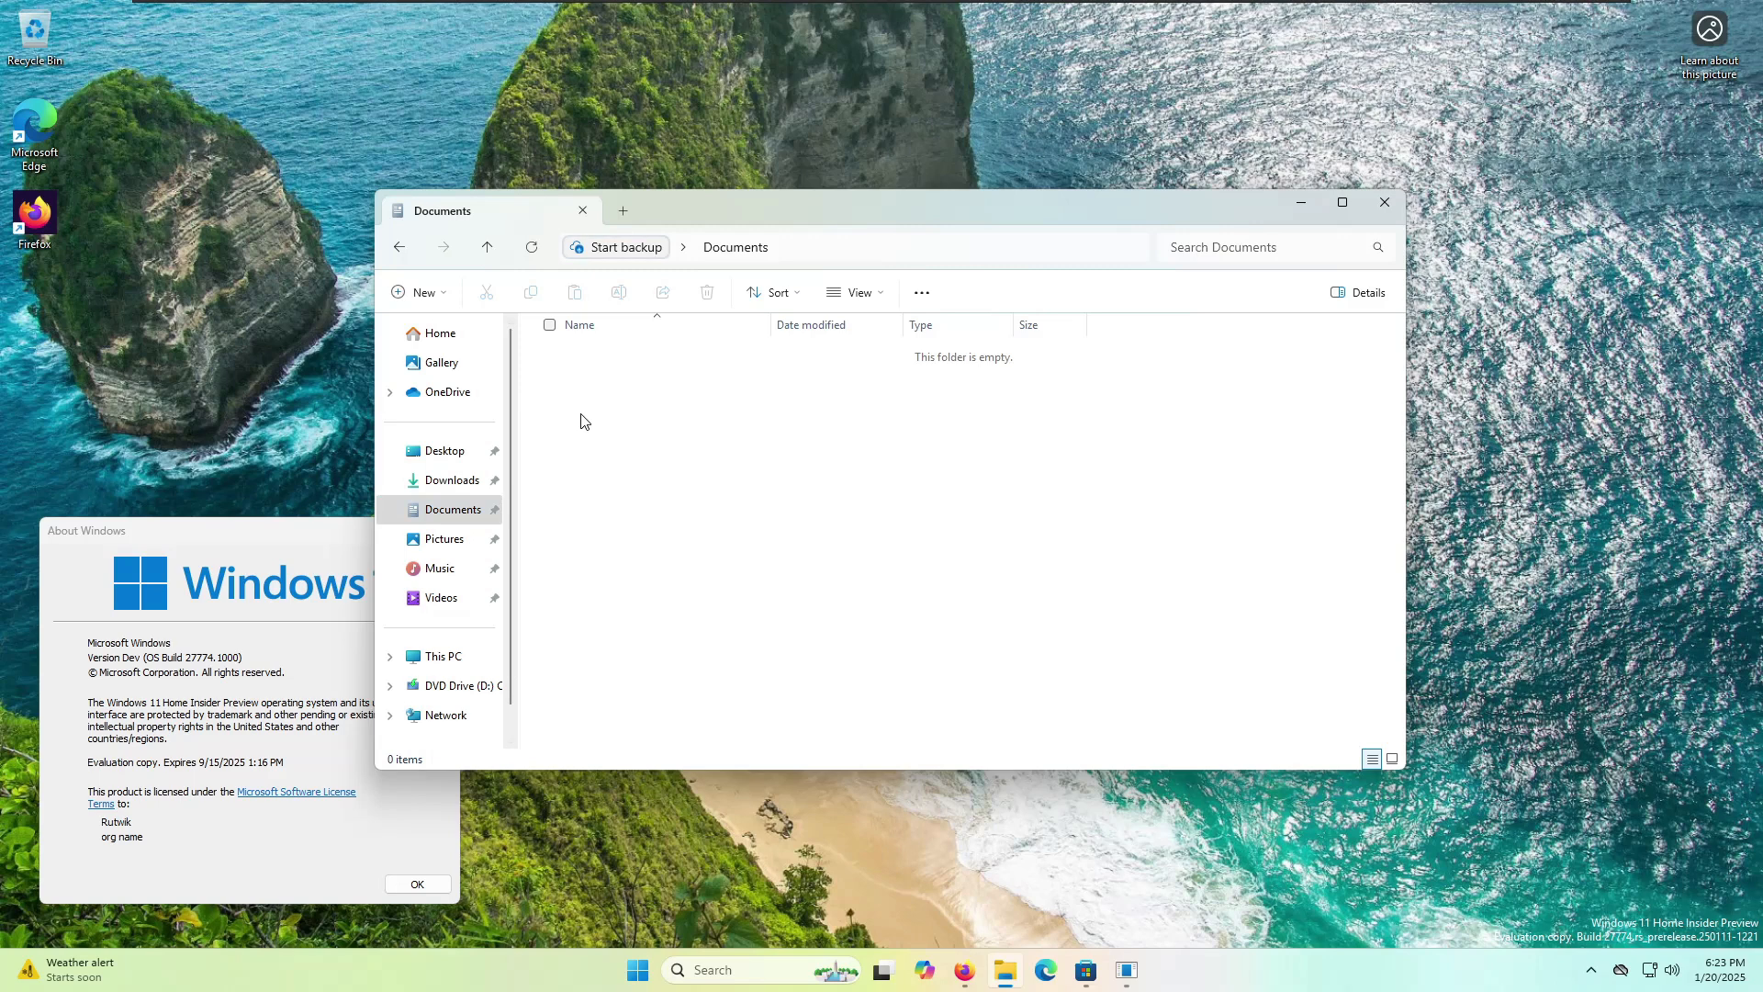
- Create a text document named "ive played these games before" in the Documents folder
{"action": "right_click", "coordinate": [581, 425]}
{"action": "mouse_move", "coordinate": [649, 535]}
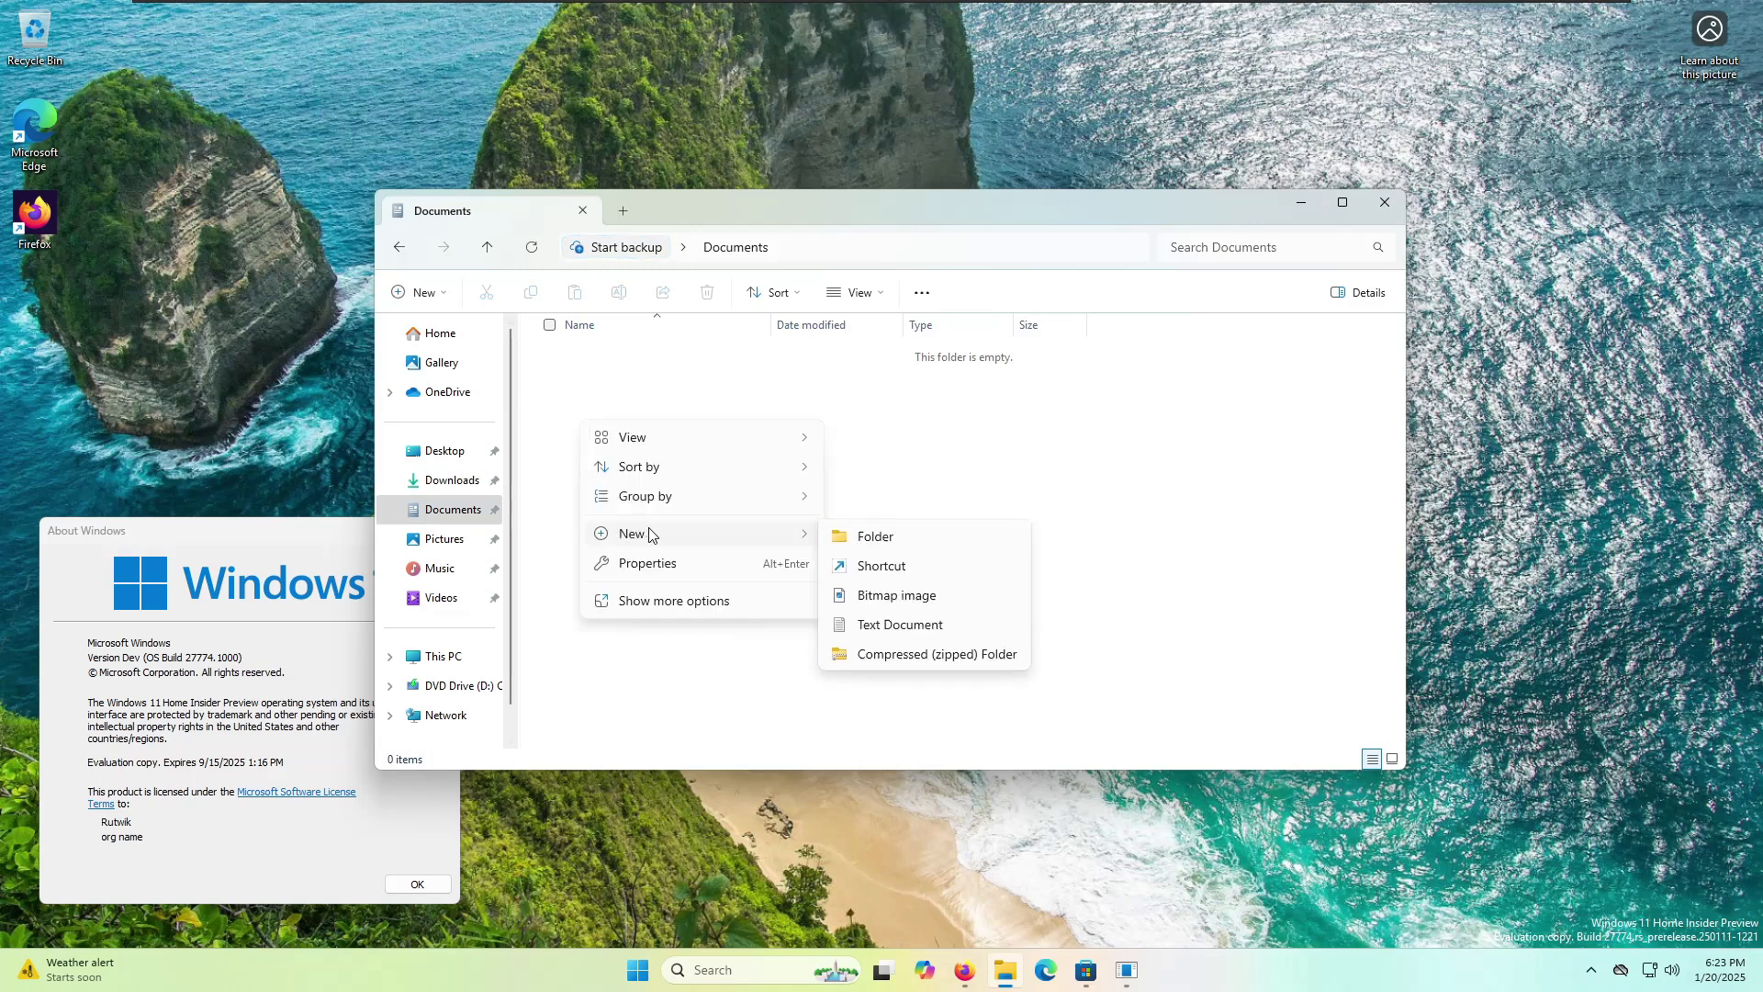
{"action": "left_click", "coordinate": [879, 625]}
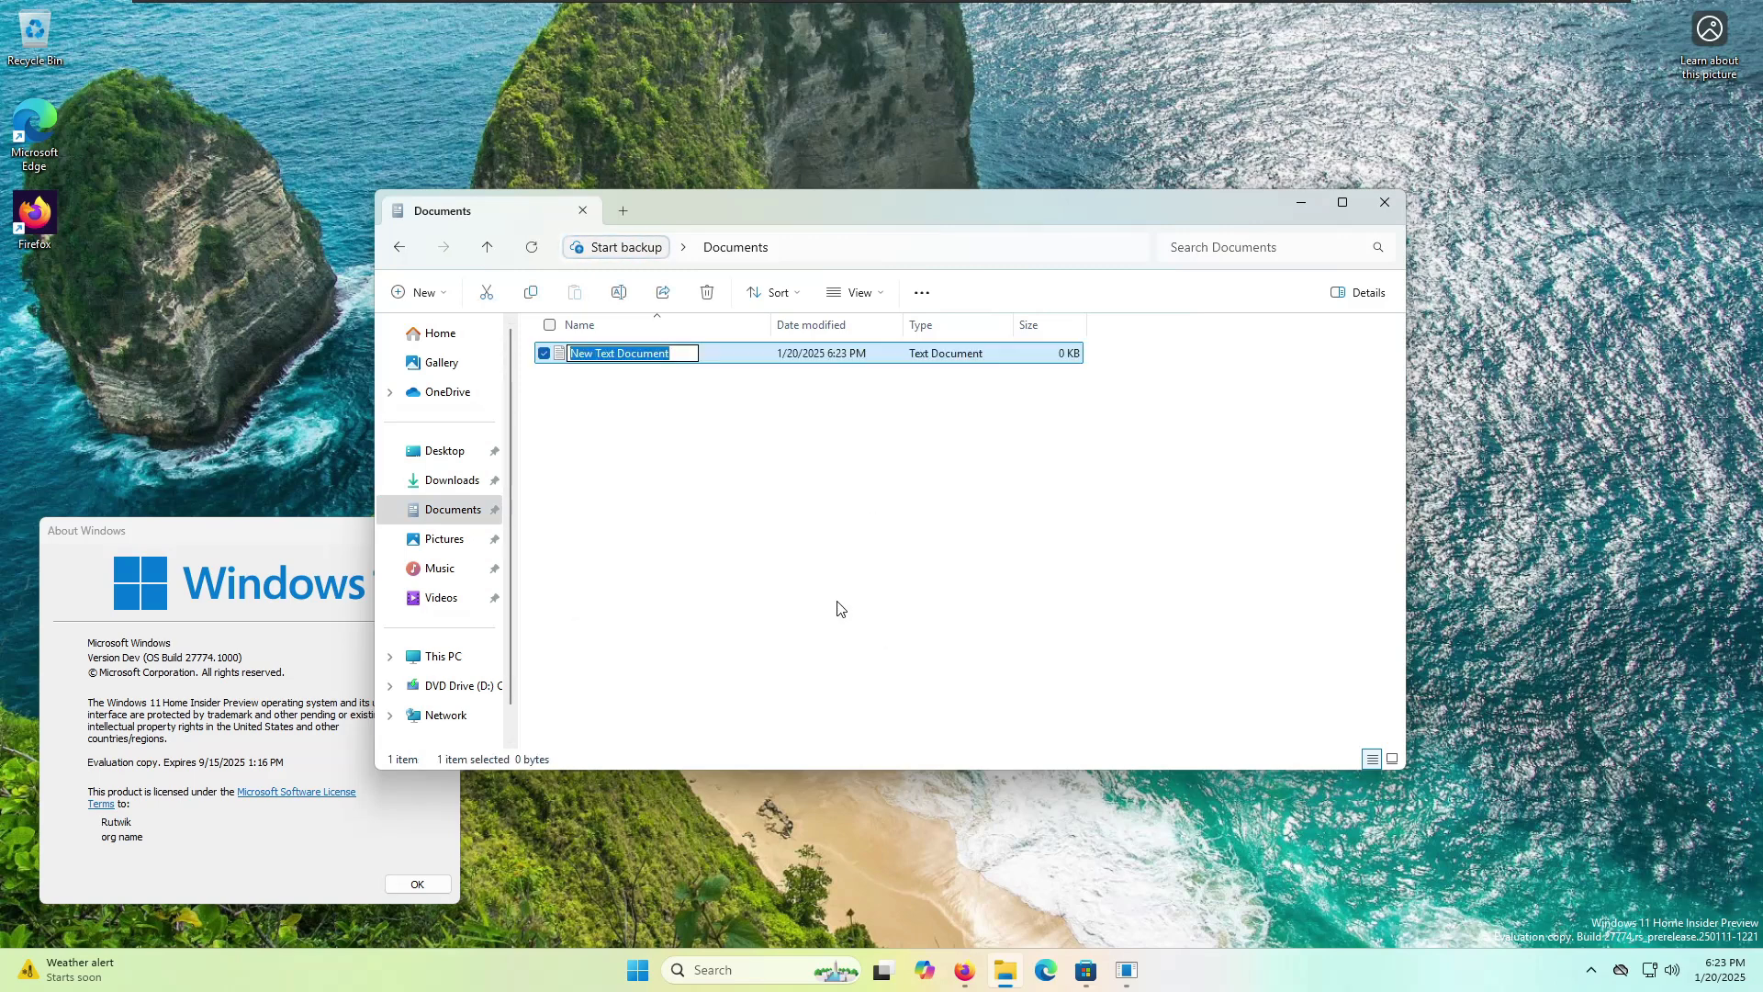
{"action": "type", "text": "i"}
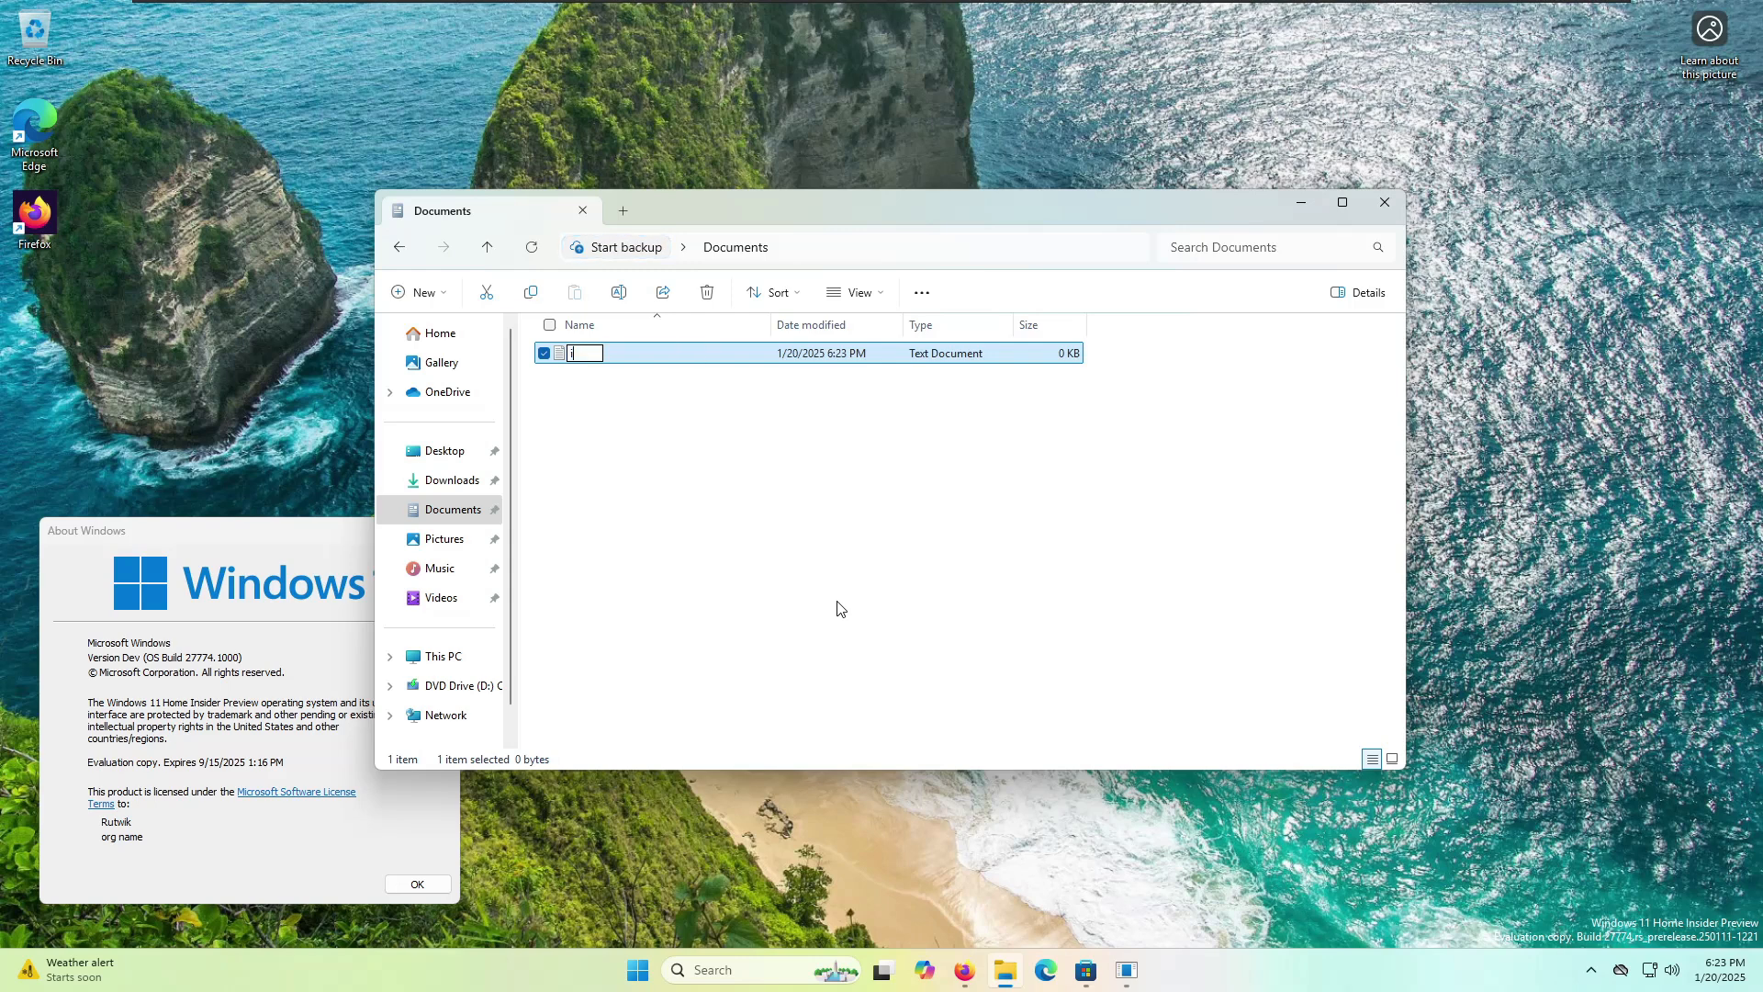
{"action": "type", "text": "ve played"}
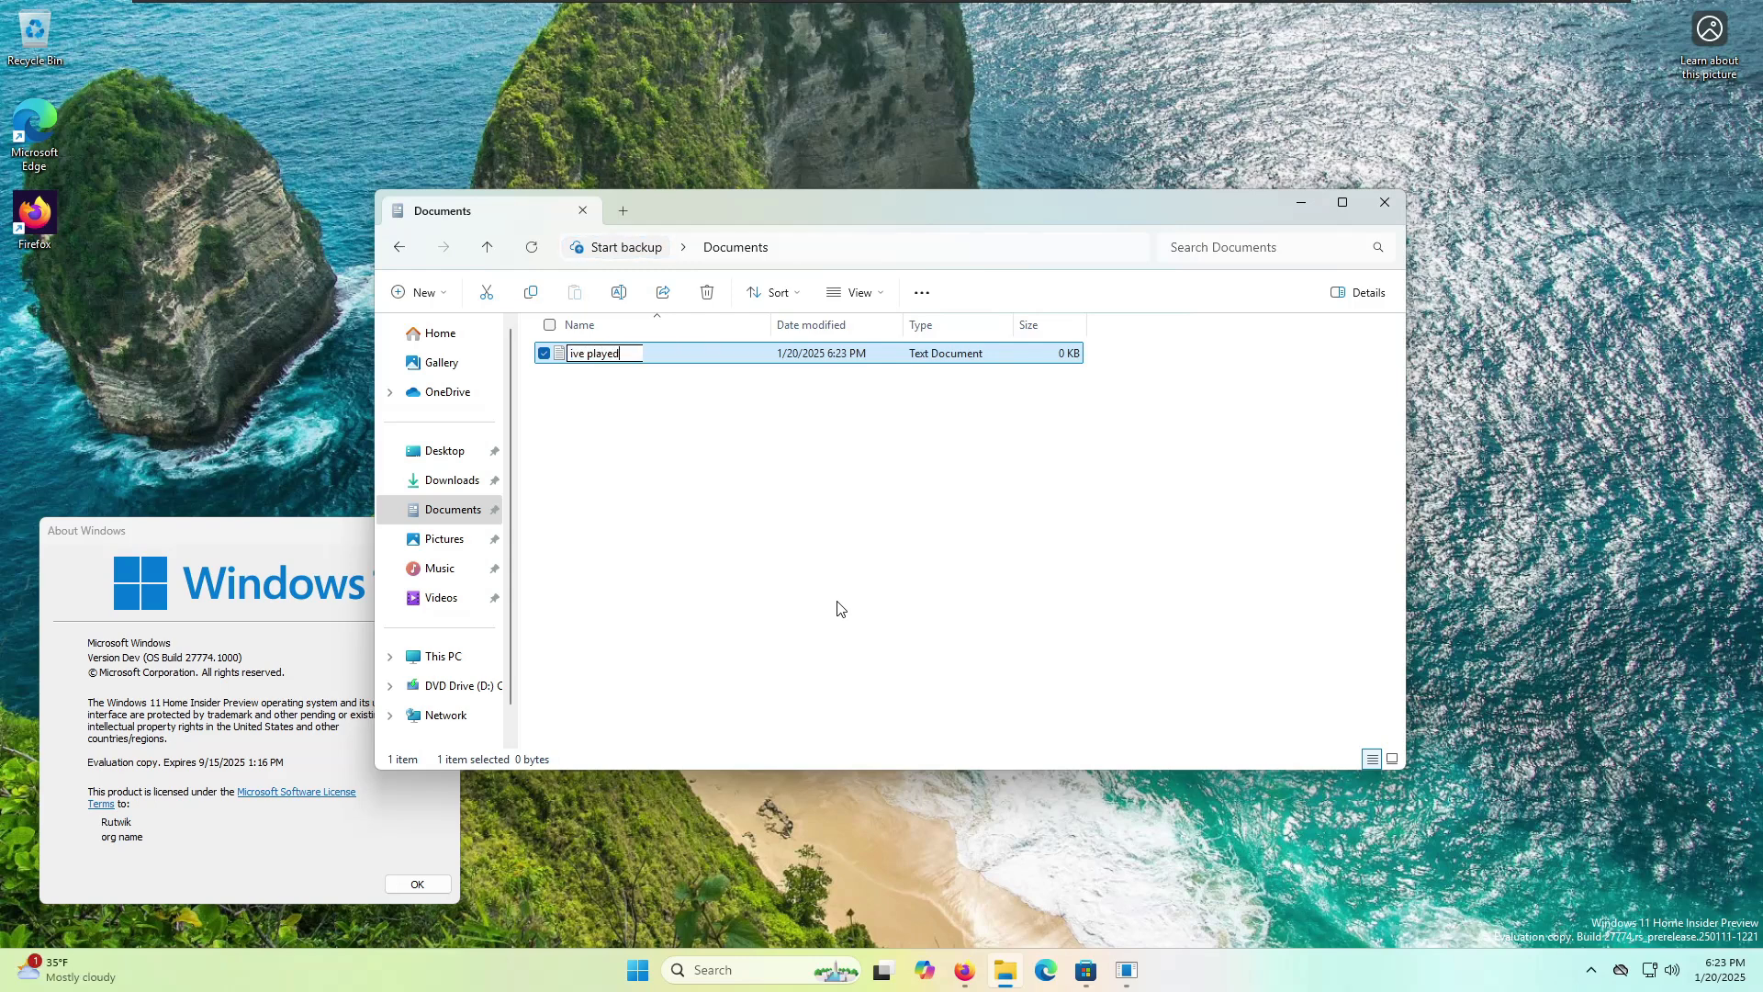
{"action": "type", "text": " these games before"}
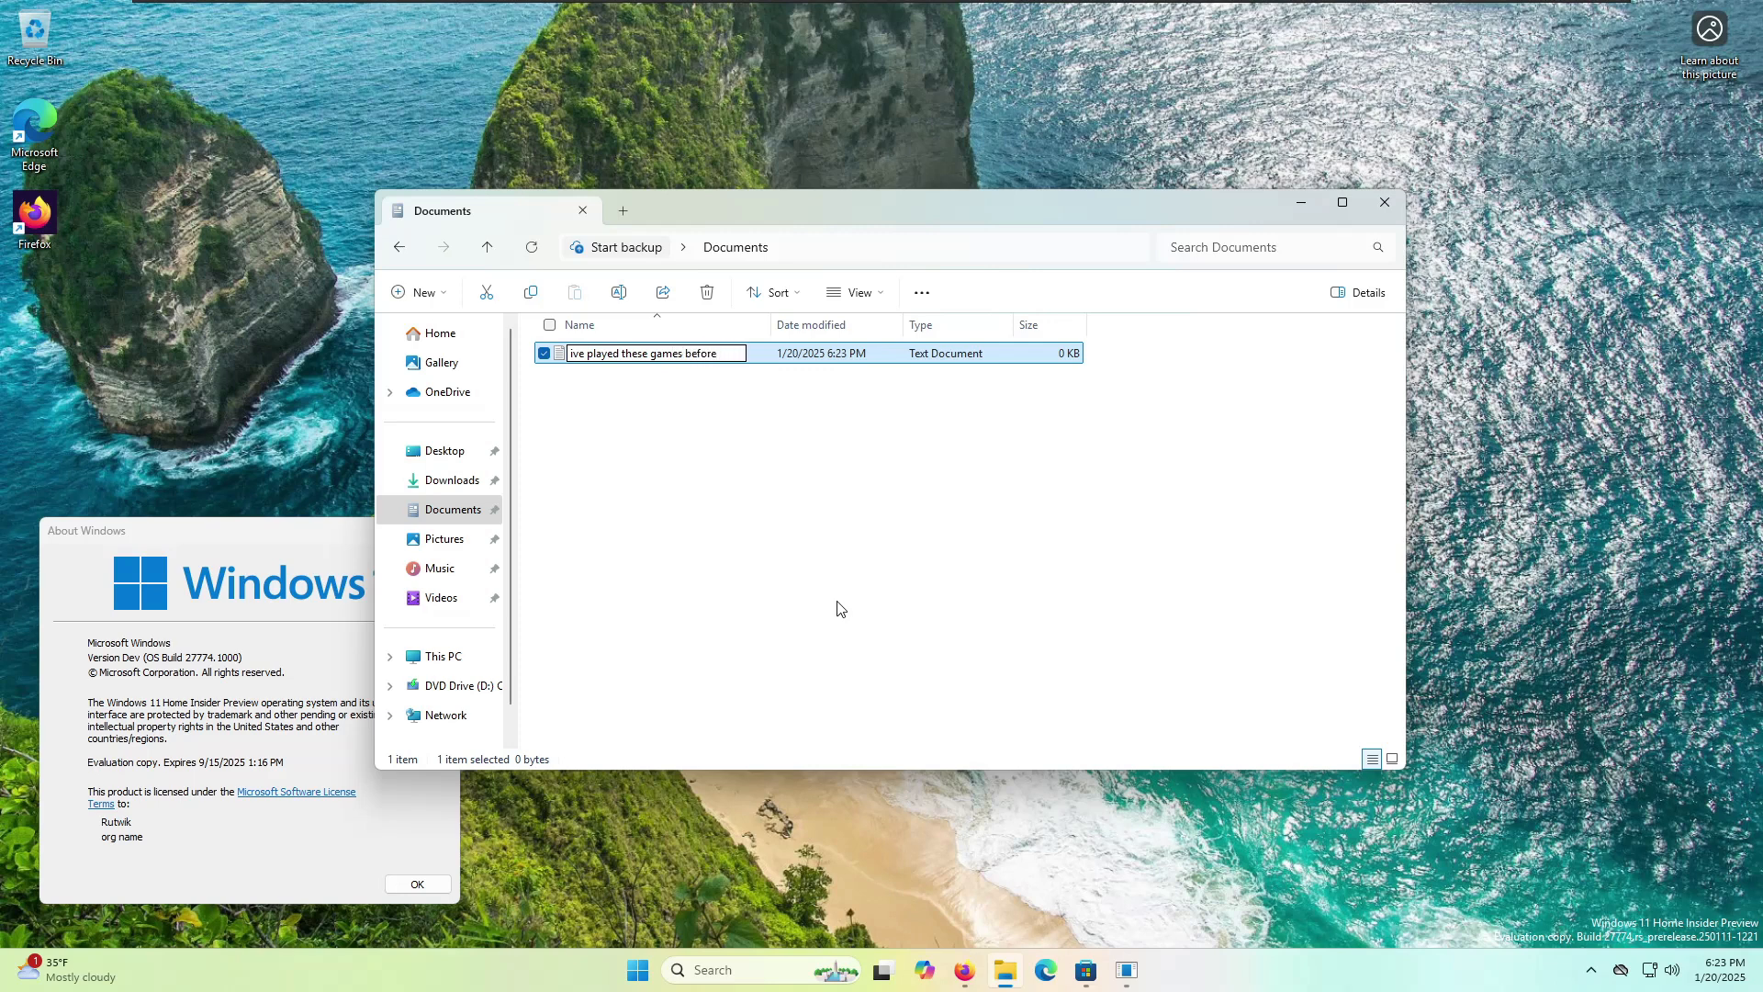
{"action": "key", "text": "Return"}
{"action": "left_click", "coordinate": [721, 420]}
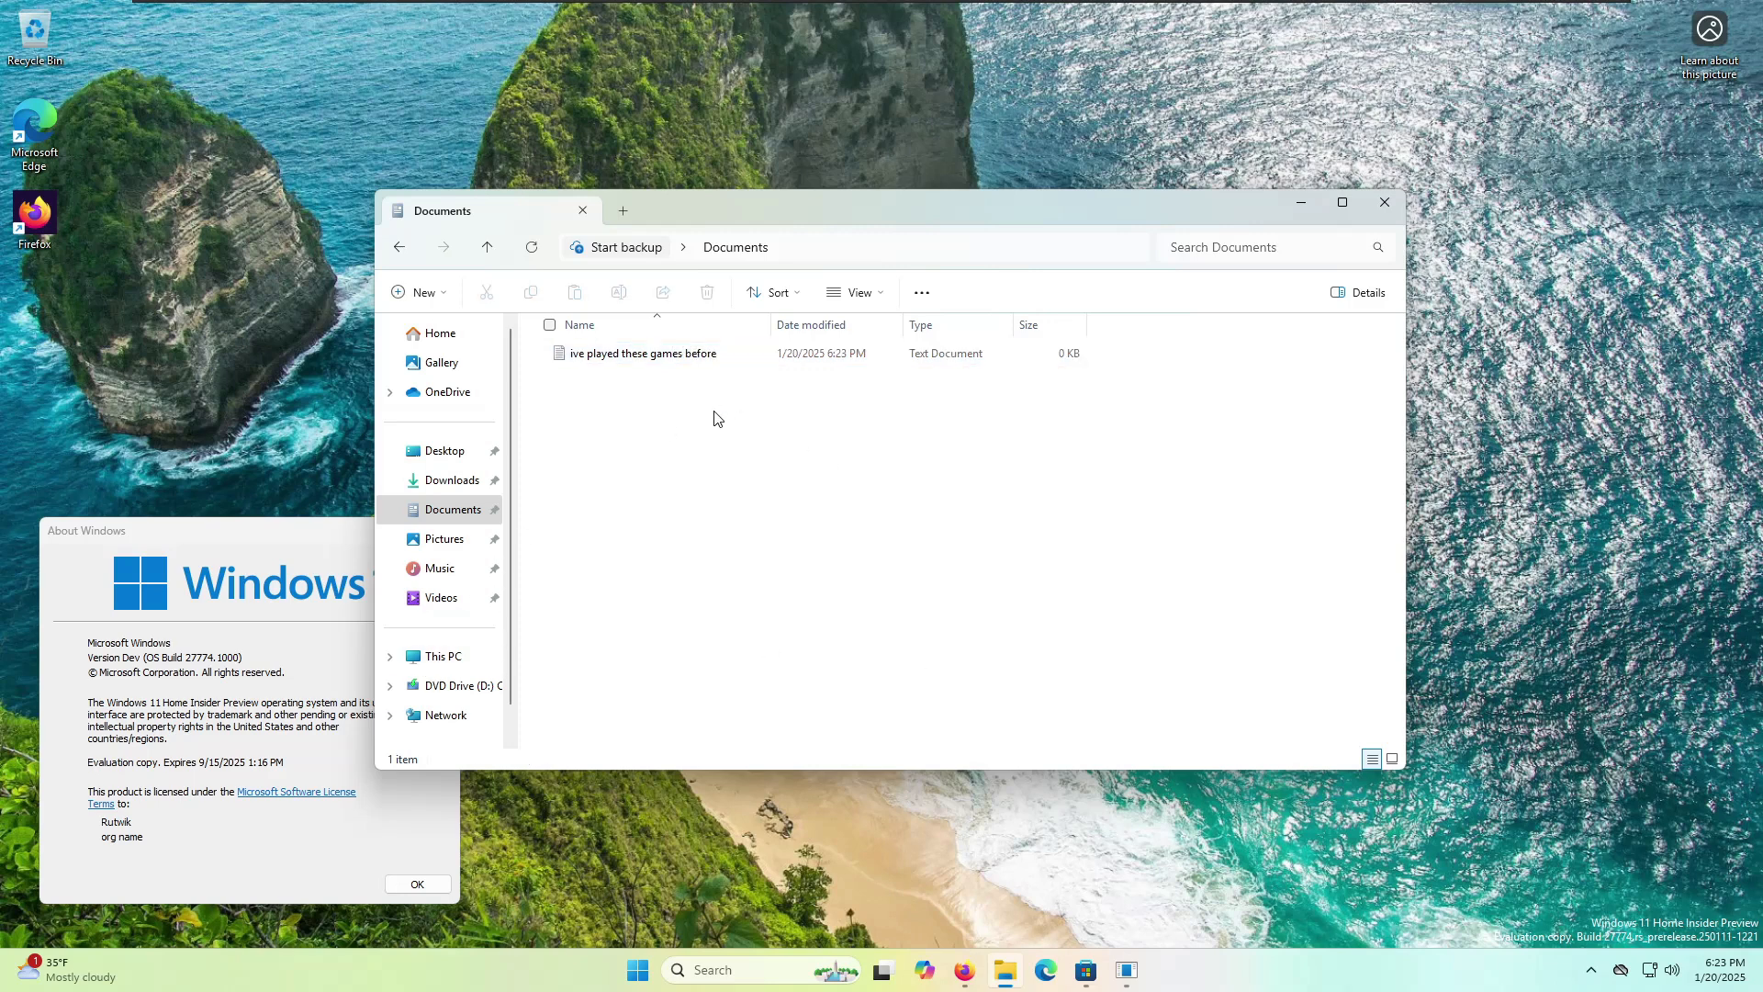
- Write "no." in the new text document, save it, and close it together with the Documents window
{"action": "left_click", "coordinate": [688, 360]}
{"action": "double_click", "coordinate": [675, 364]}
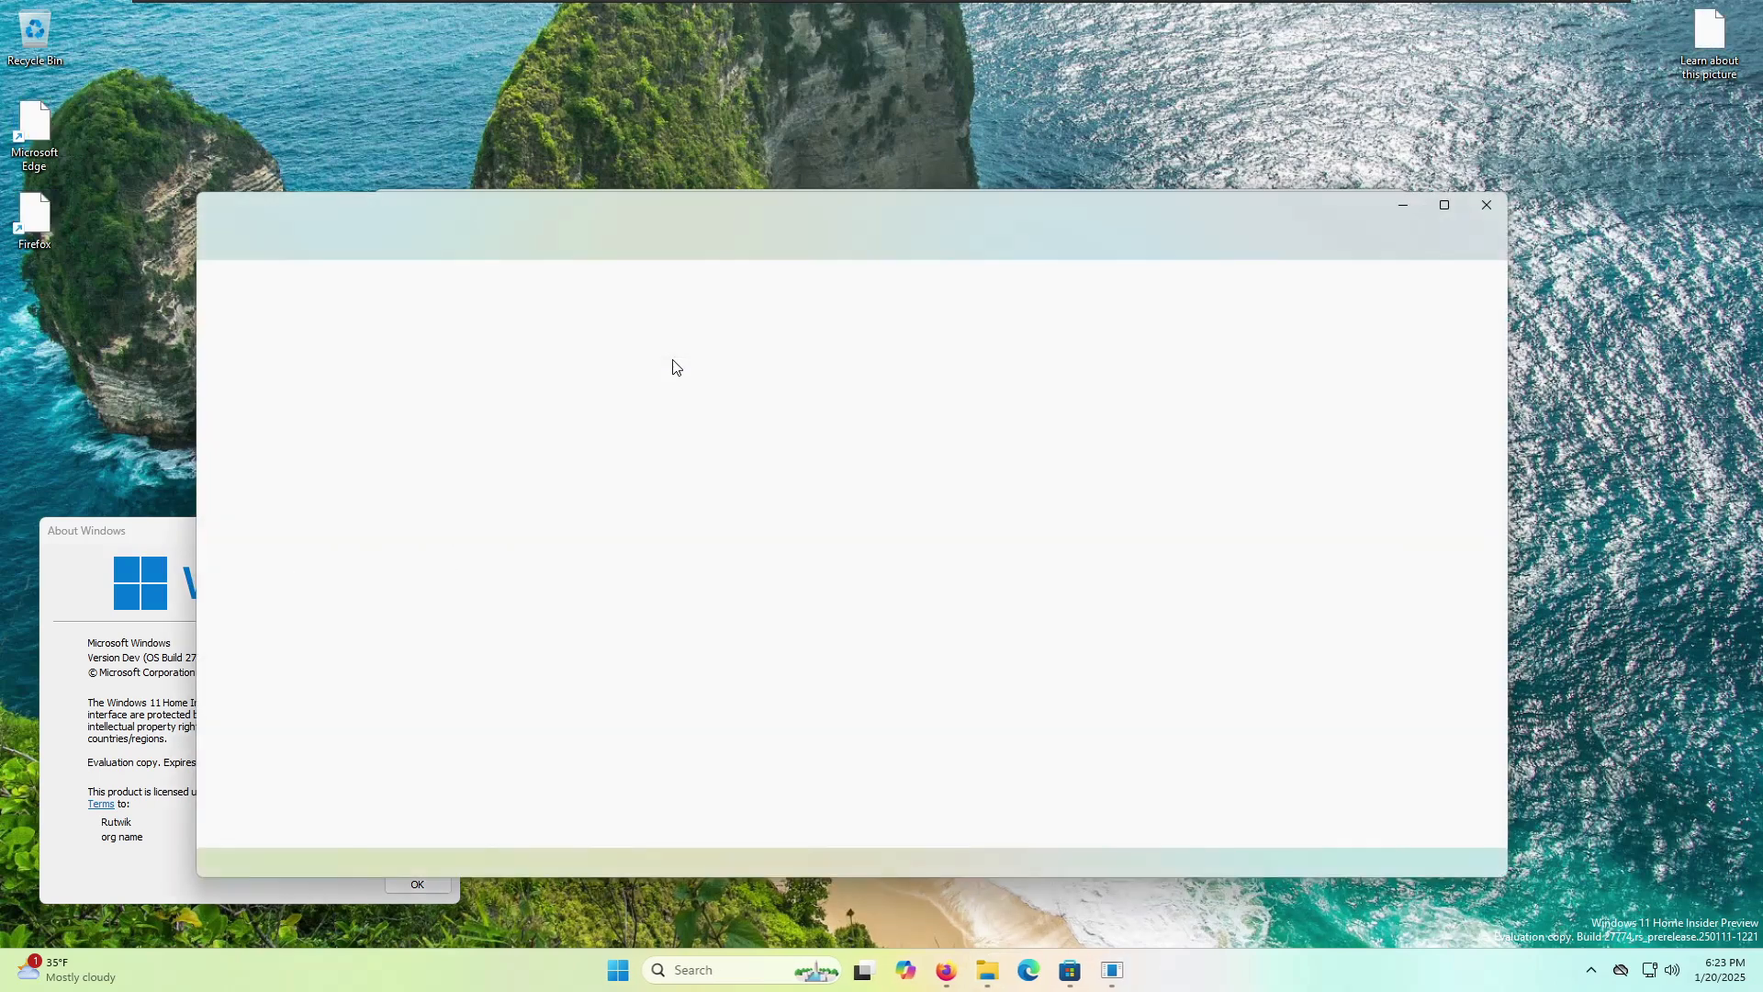
{"action": "left_click", "coordinate": [605, 372]}
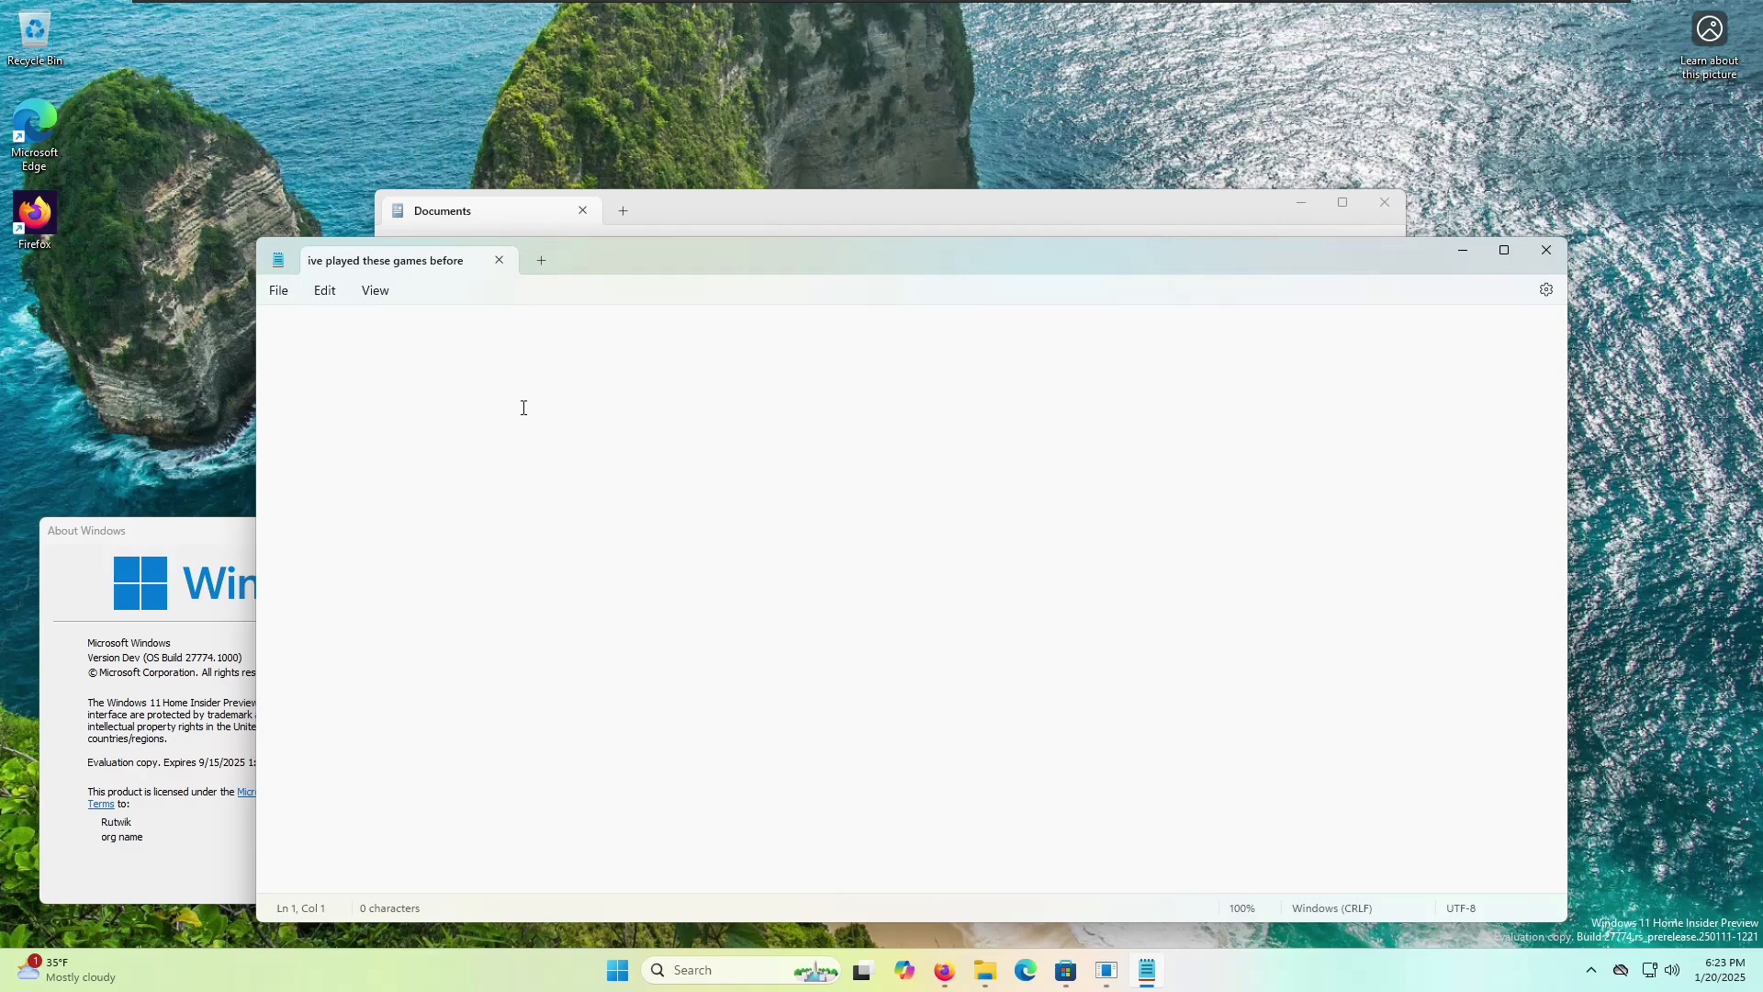
{"action": "scroll", "coordinate": [525, 415], "scroll_direction": "up", "scroll_amount": 6}
{"action": "type", "text": "no."}
{"action": "left_click", "coordinate": [278, 290]}
{"action": "left_click", "coordinate": [322, 406]}
{"action": "left_click", "coordinate": [499, 260]}
{"action": "key", "text": "alt+F4"}
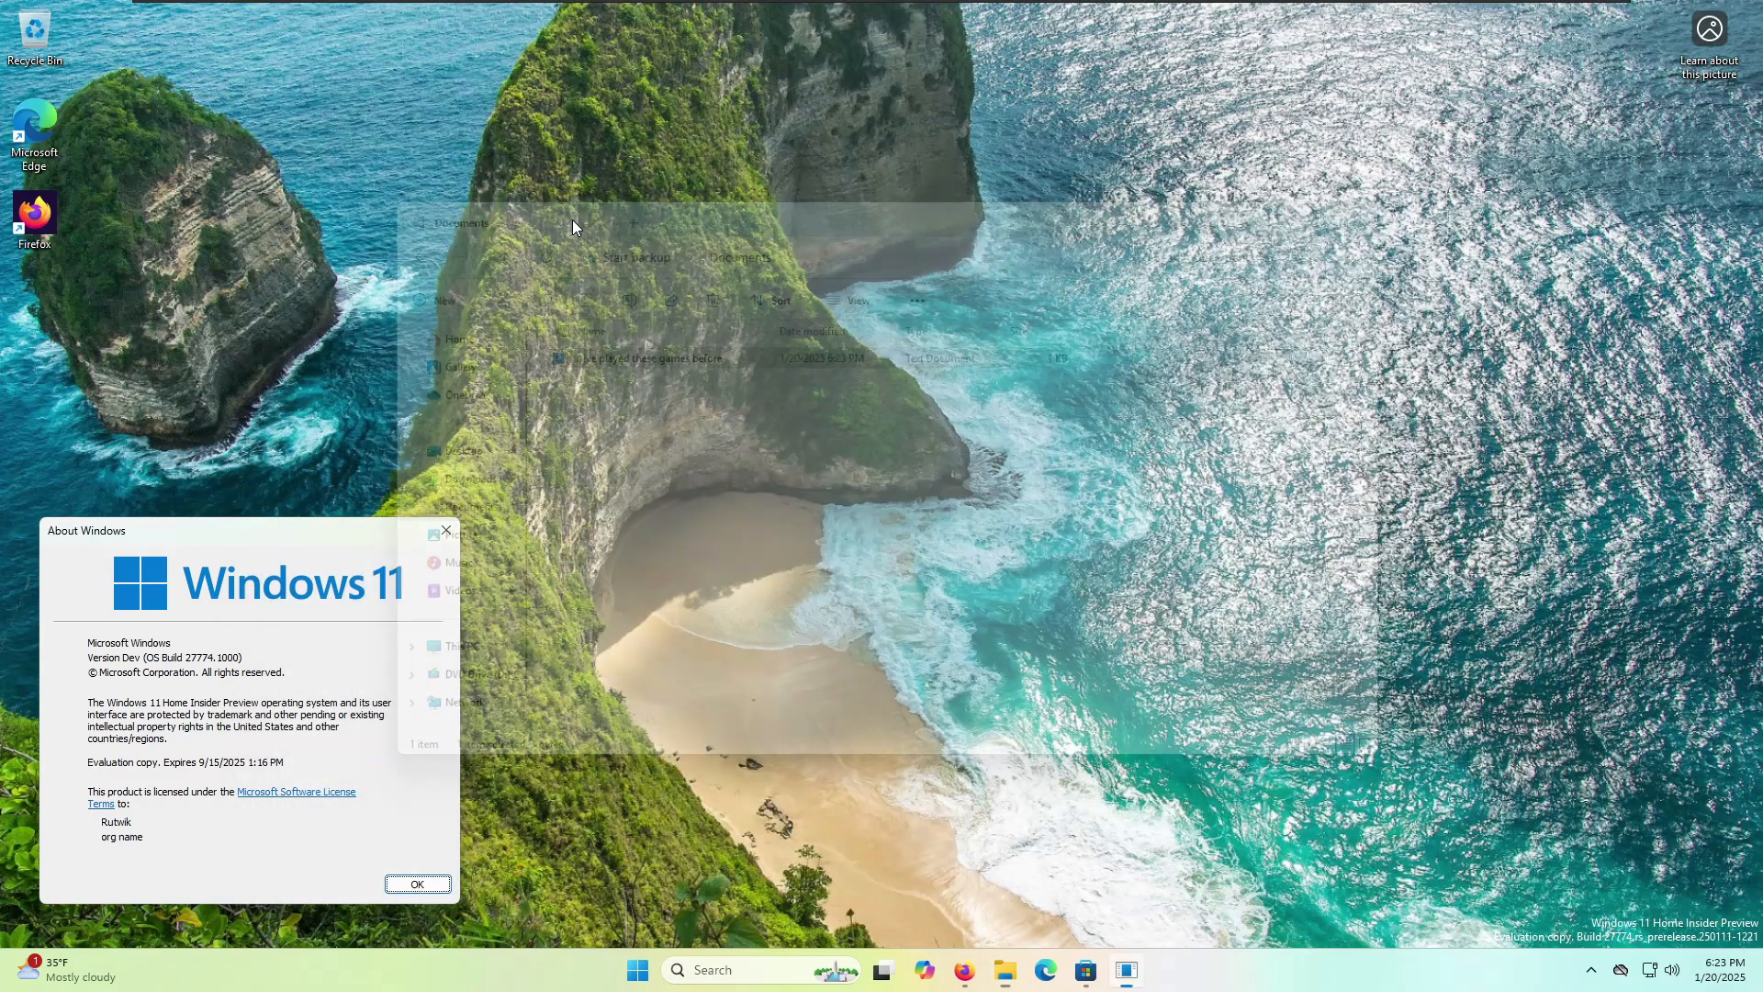
- Search Windows for "ive played" and dismiss the search
{"action": "key", "text": "super"}
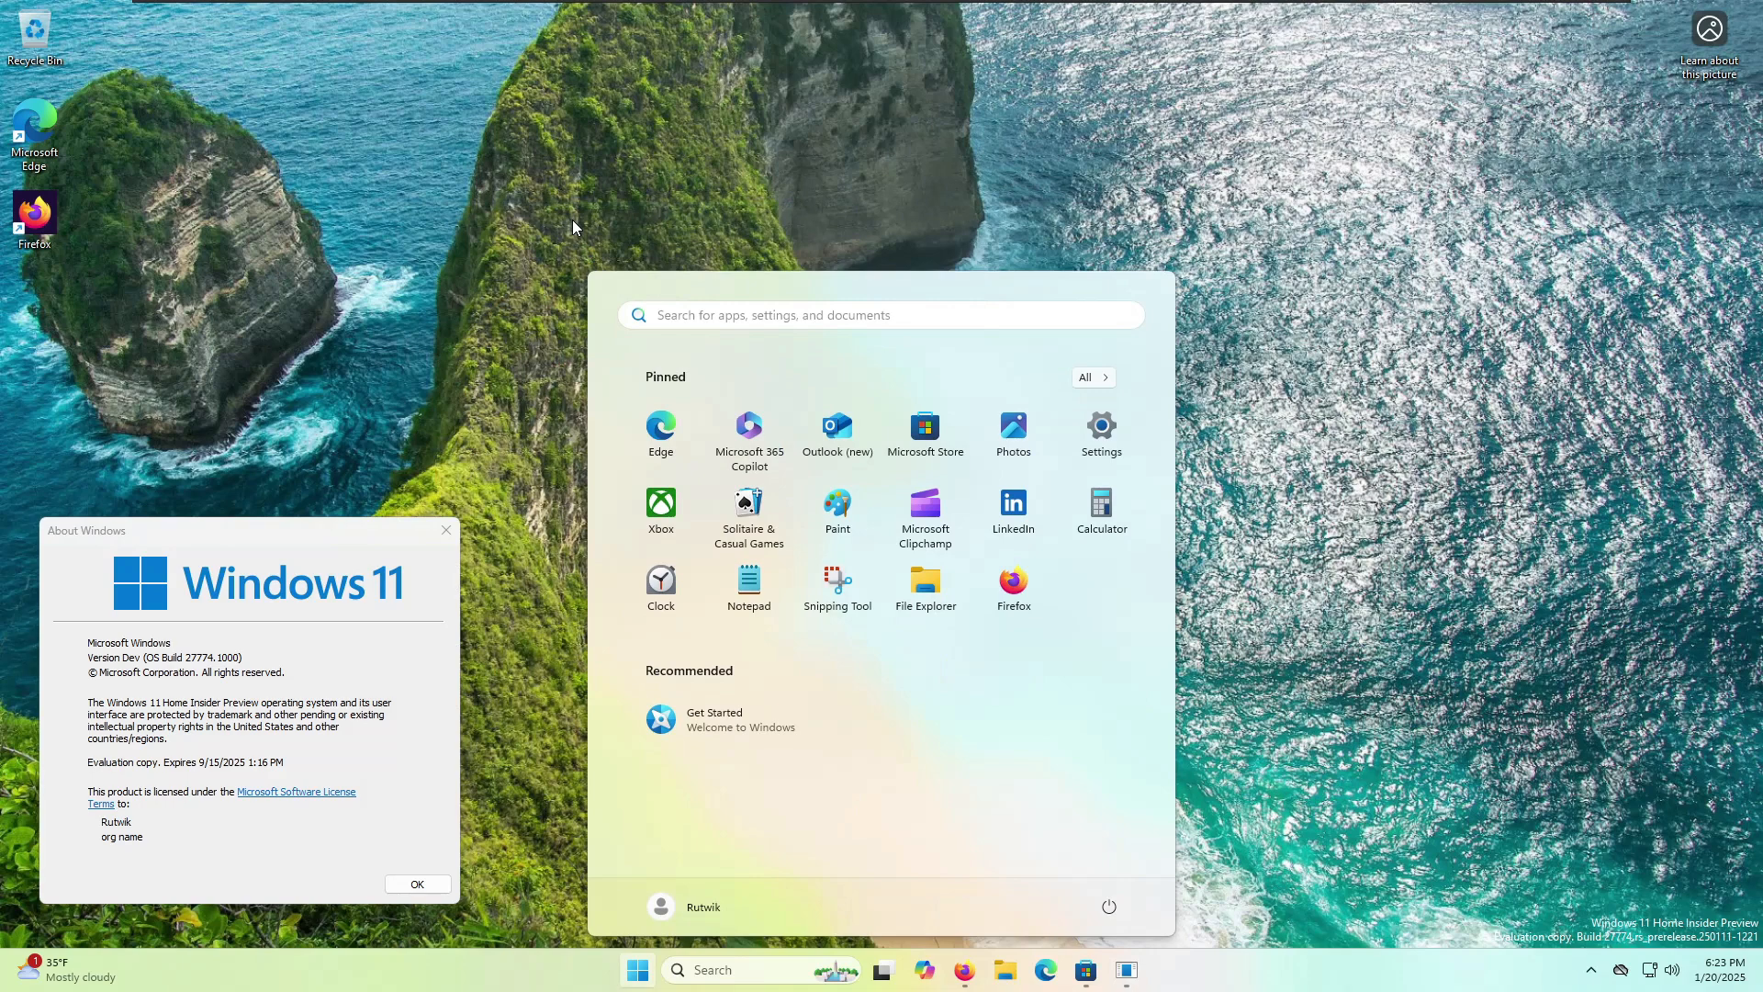
{"action": "type", "text": "ive played"}
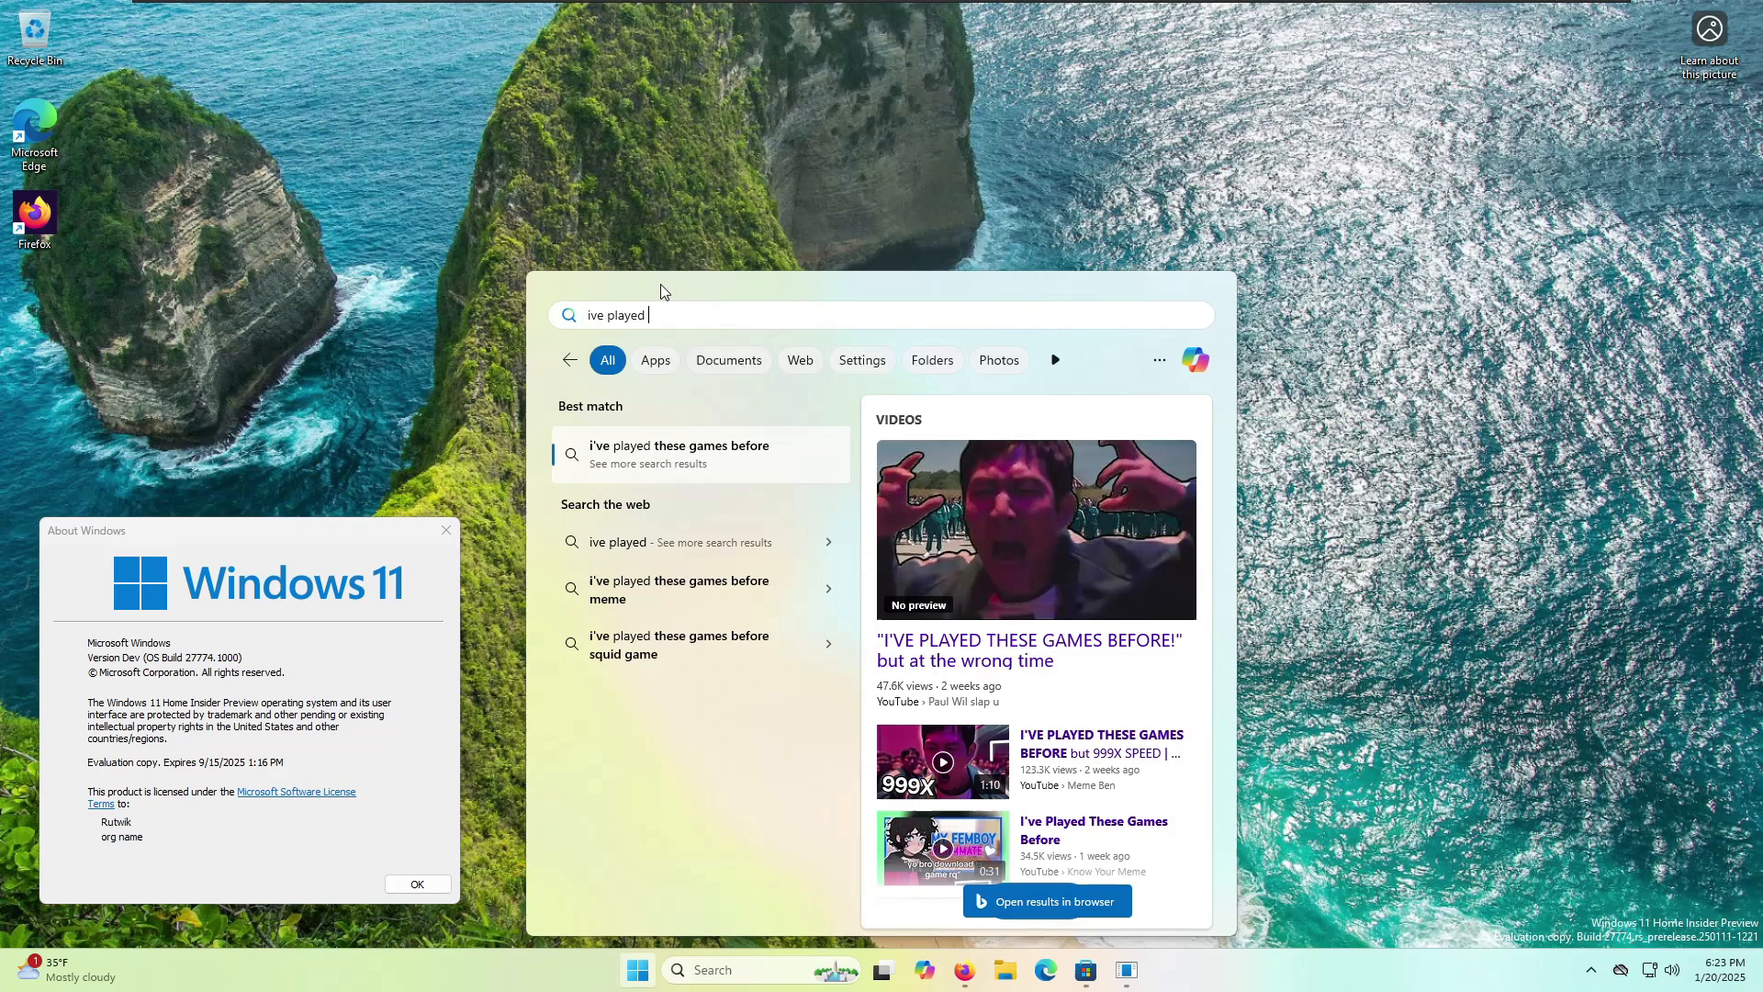
{"action": "left_click", "coordinate": [305, 569]}
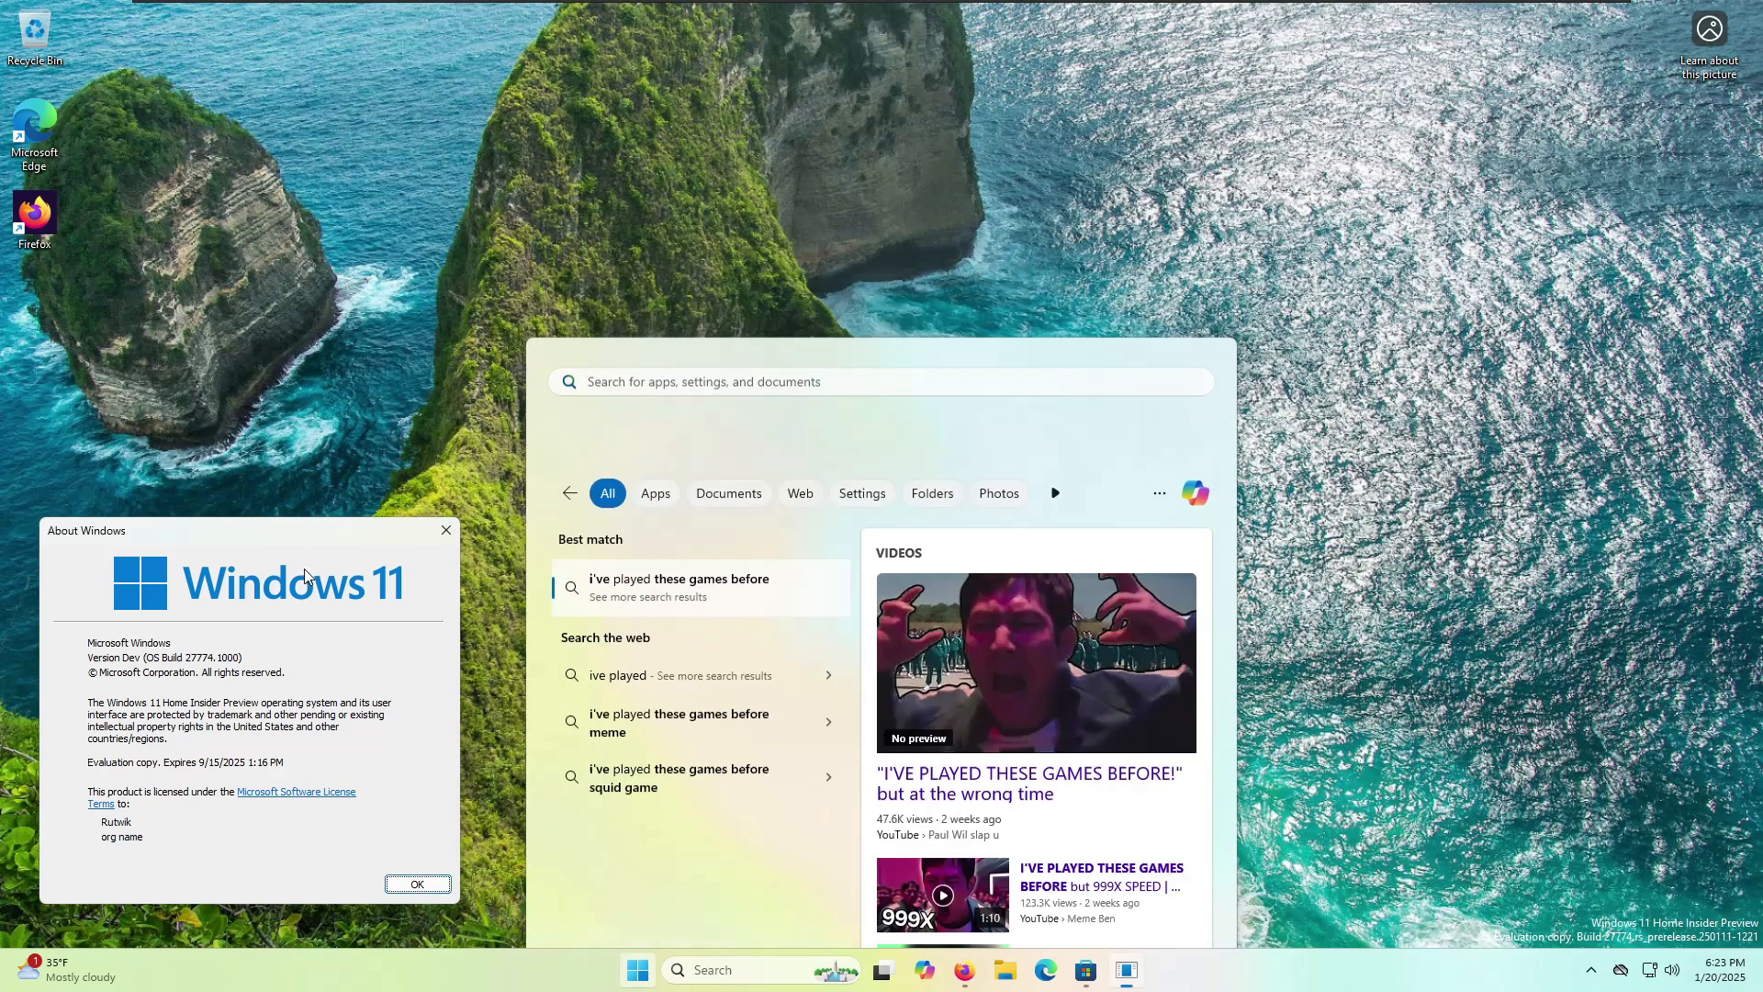
- Close the About Windows dialog to clear the desktop
{"action": "left_click", "coordinate": [410, 884]}
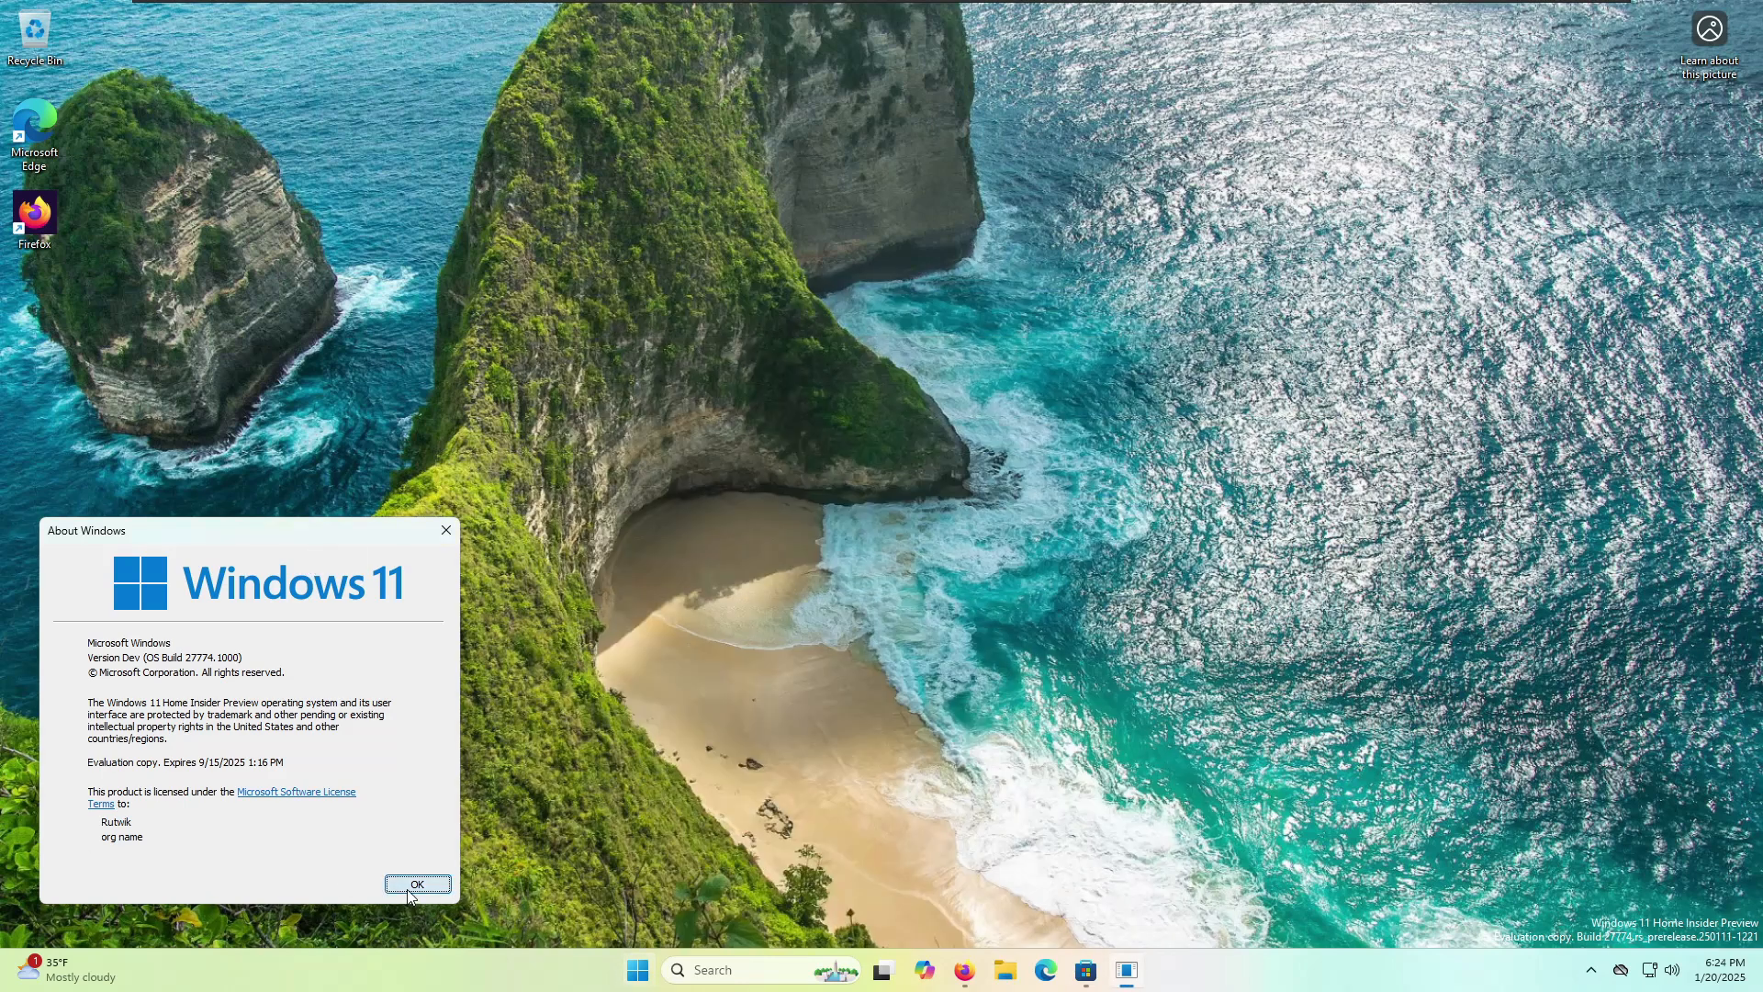
{"action": "left_click_drag", "start_coordinate": [393, 295], "coordinate": [918, 581]}
{"action": "left_click_drag", "start_coordinate": [593, 345], "coordinate": [895, 496]}
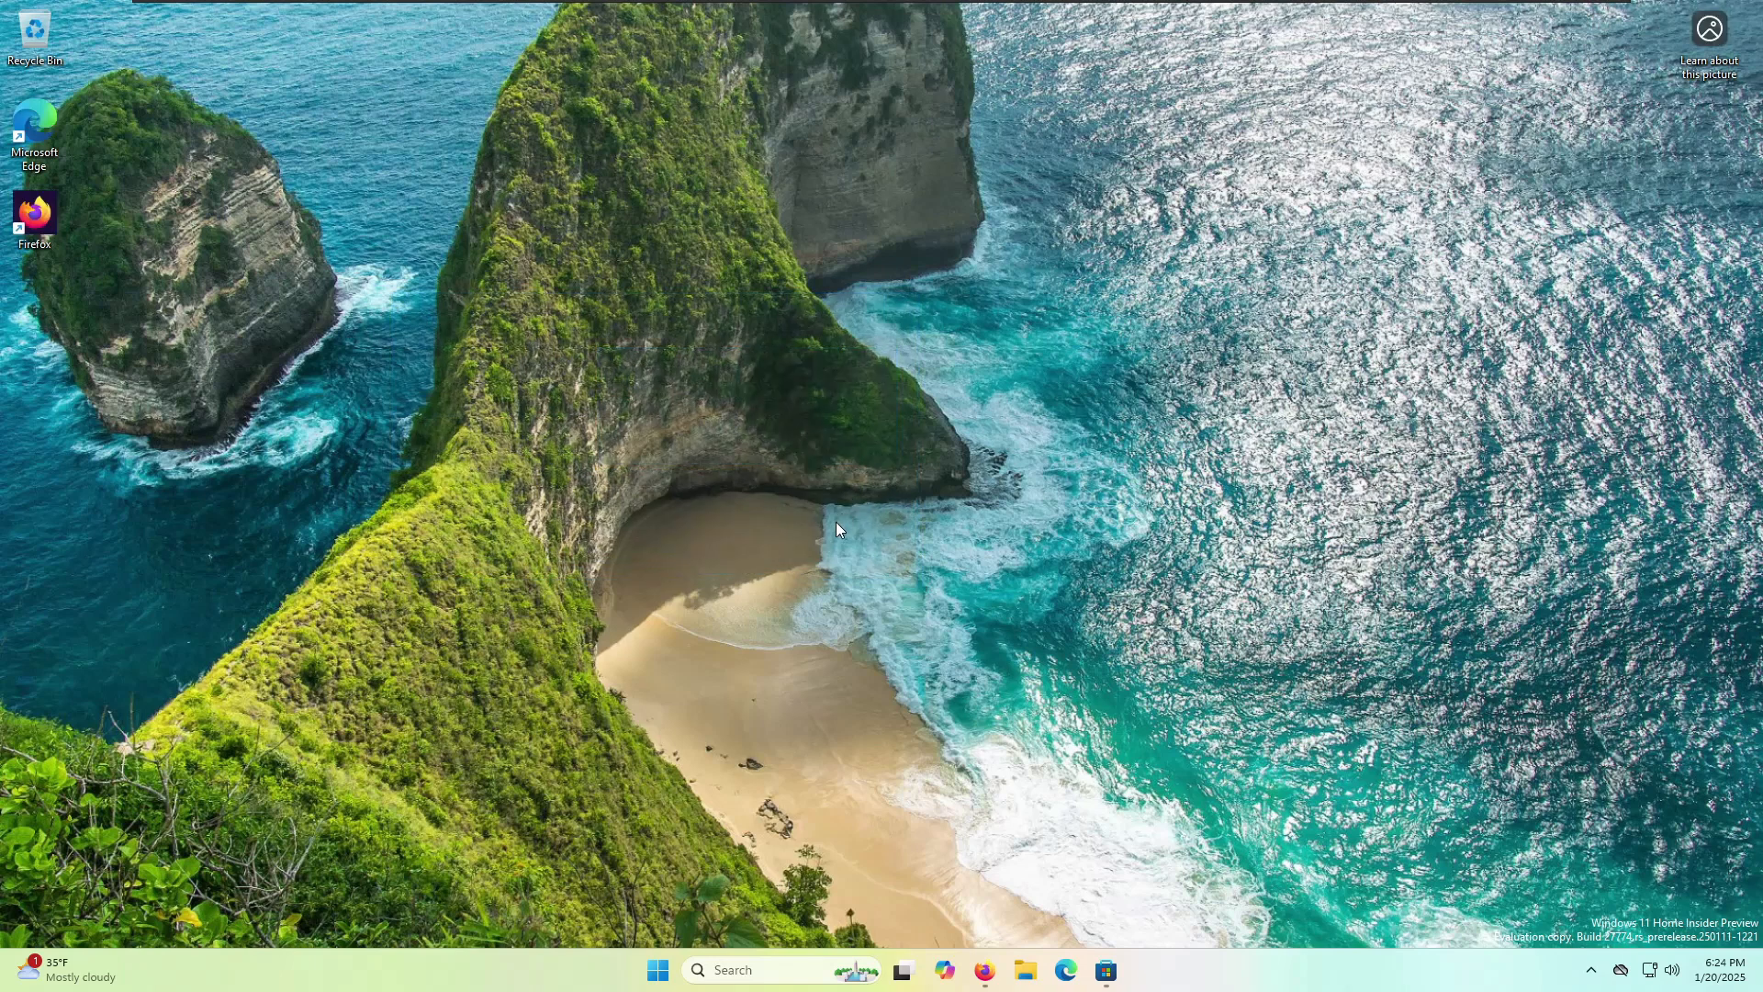
- Switch to Firefox and bring up the Installing PowerToys article on Microsoft Learn
{"action": "left_click", "coordinate": [983, 970]}
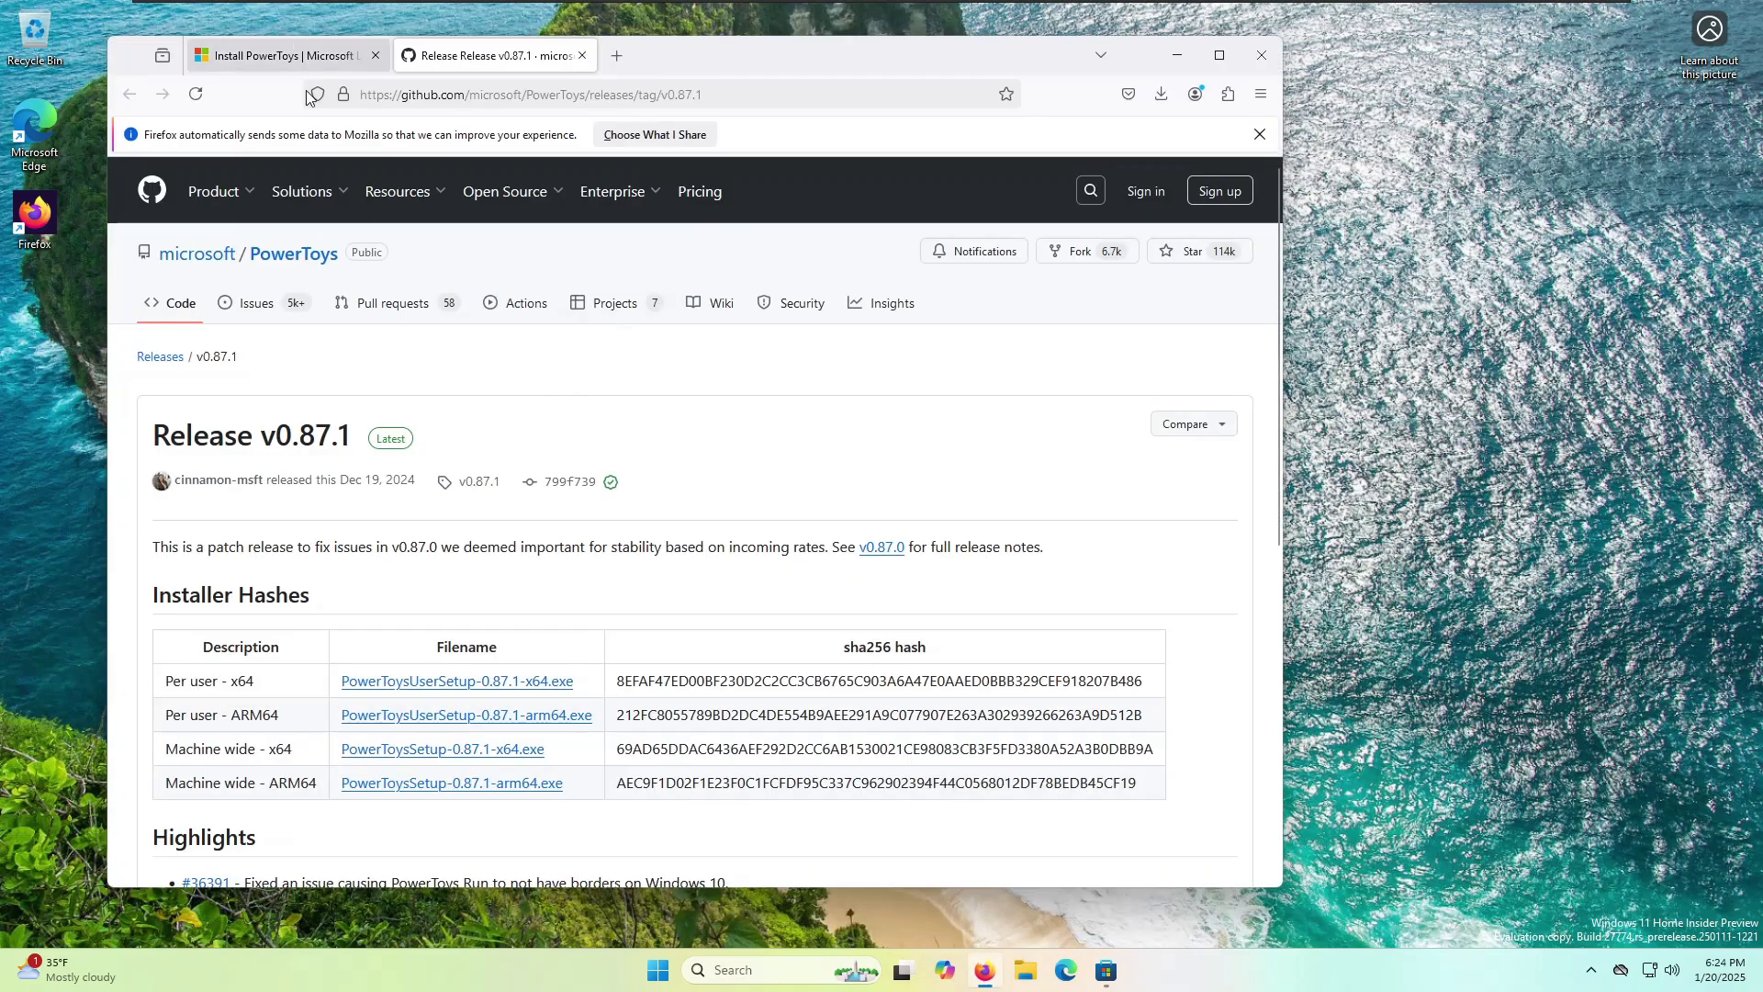
{"action": "left_click", "coordinate": [323, 60]}
{"action": "scroll", "coordinate": [539, 207], "scroll_direction": "up", "scroll_amount": 7}
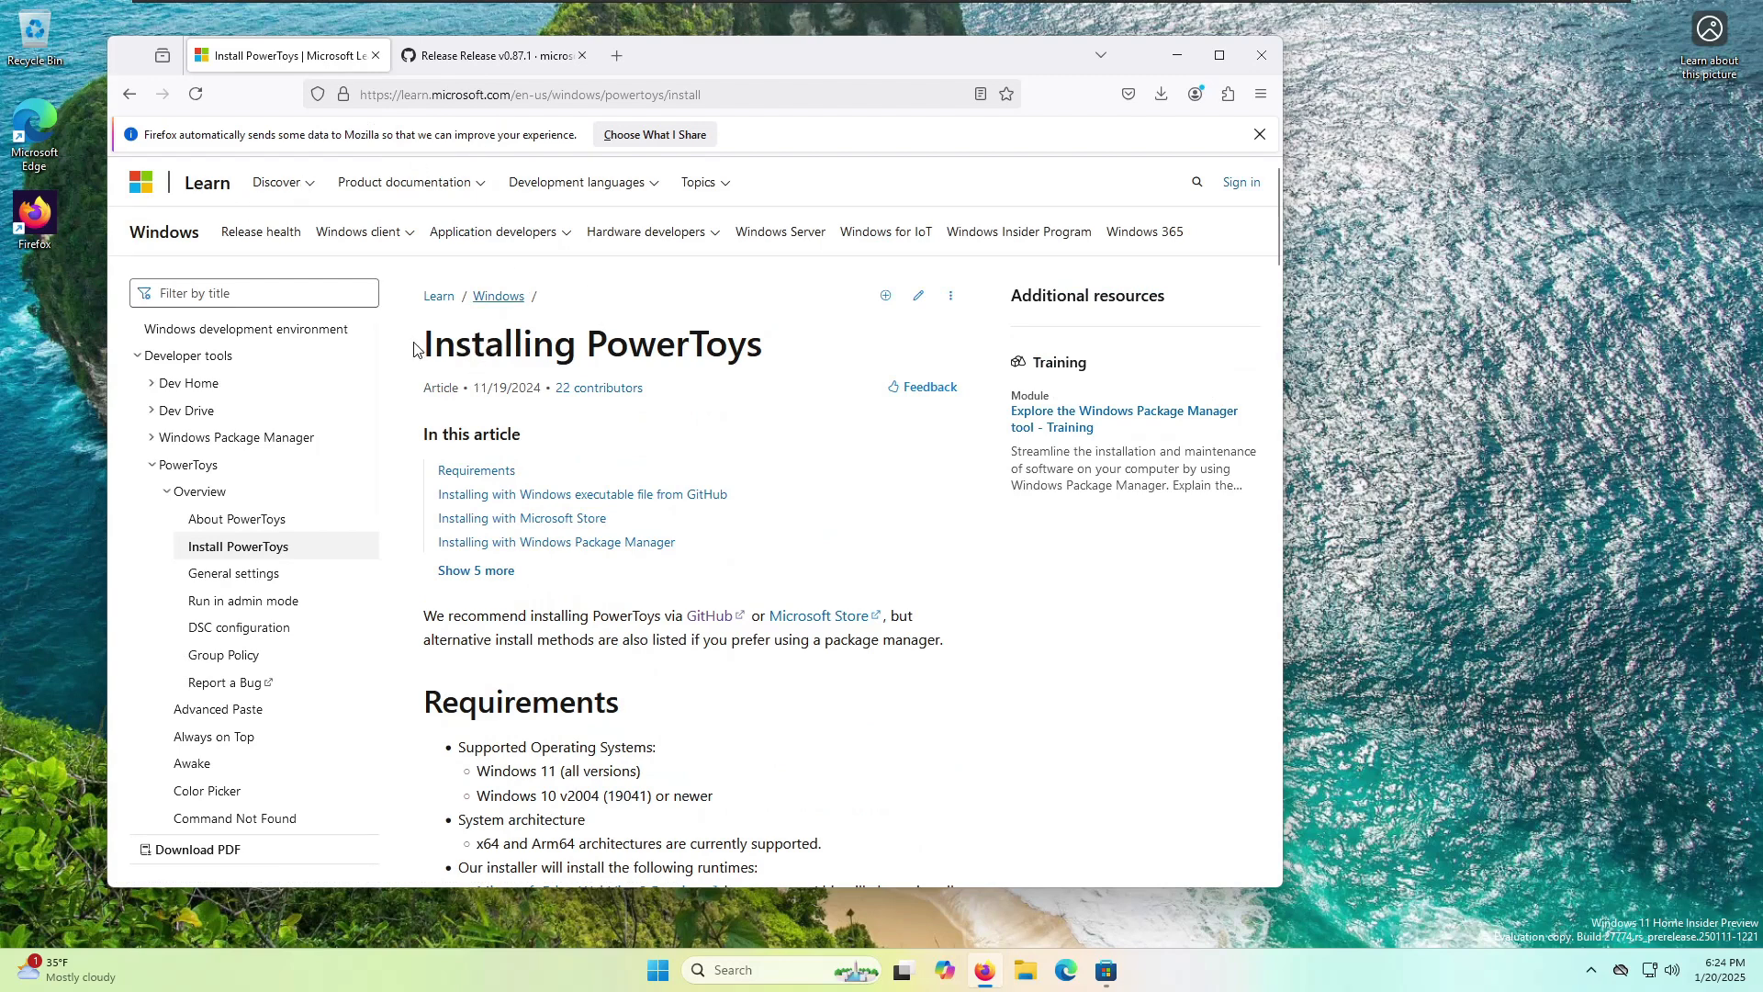
{"action": "left_click_drag", "start_coordinate": [413, 347], "coordinate": [630, 345]}
{"action": "left_click", "coordinate": [547, 343]}
{"action": "left_click_drag", "start_coordinate": [427, 346], "coordinate": [712, 345]}
{"action": "left_click", "coordinate": [711, 346]}
- Examine the Requirements section of the article for the supported Windows versions
{"action": "scroll", "coordinate": [627, 500], "scroll_direction": "down", "scroll_amount": 3}
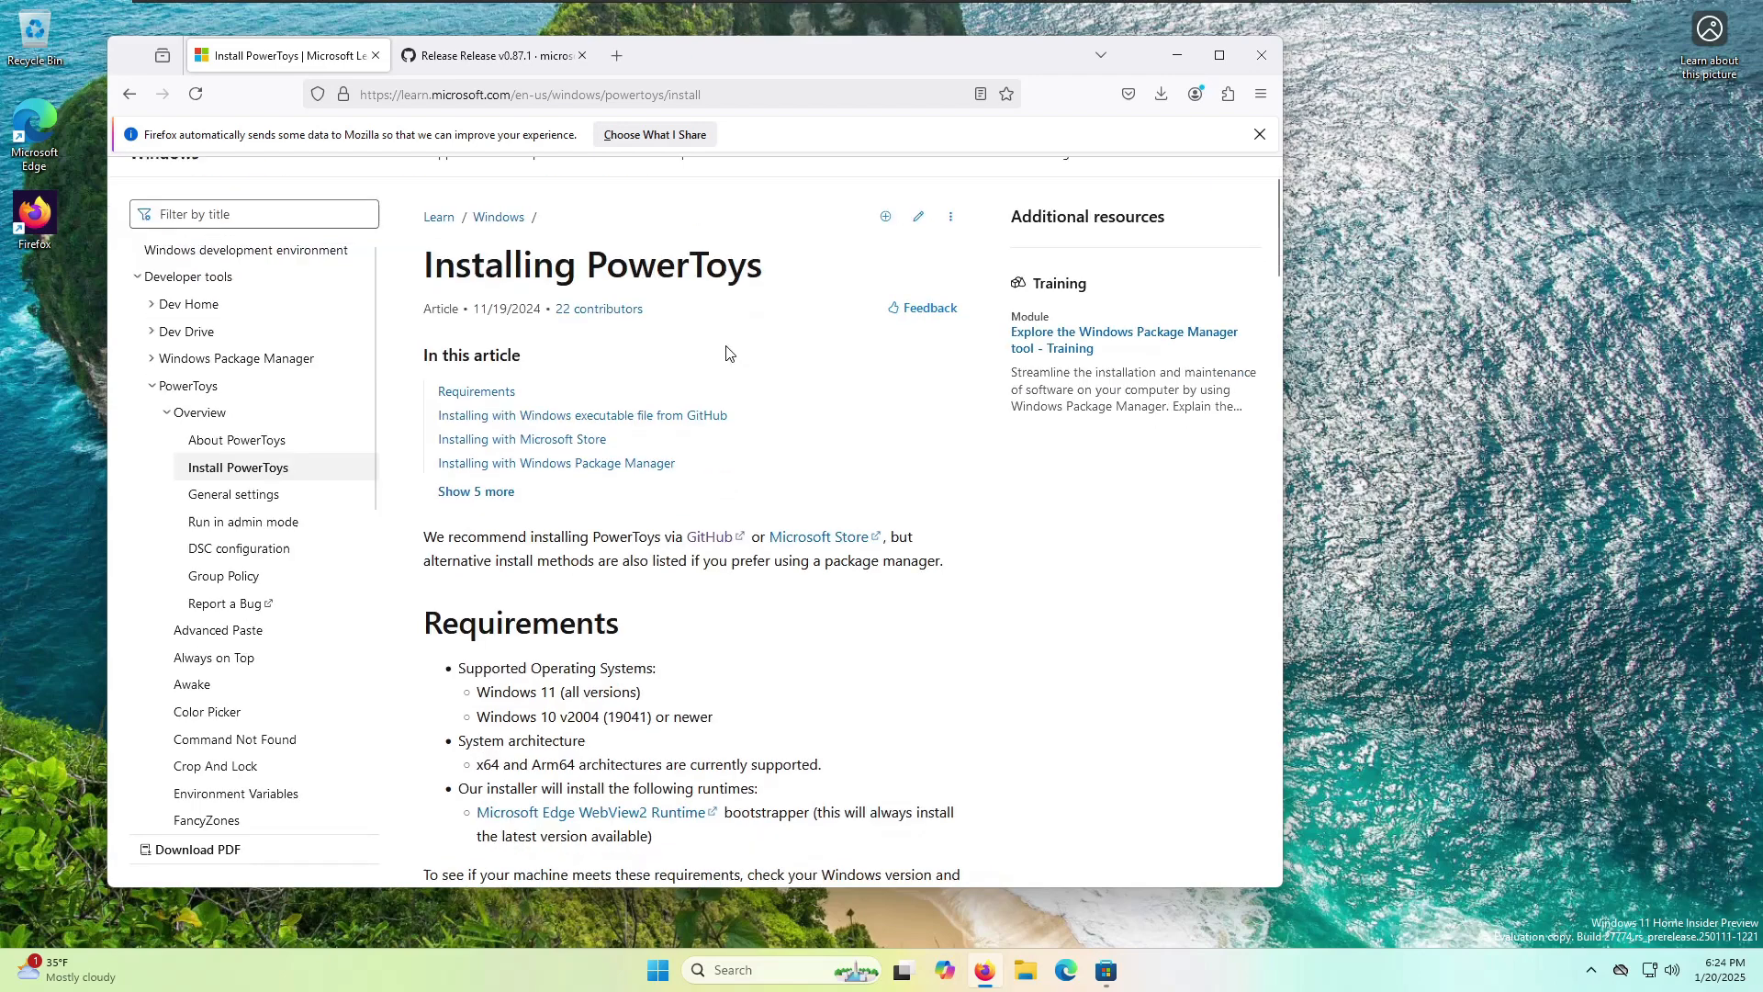
{"action": "scroll", "coordinate": [627, 500], "scroll_direction": "down", "scroll_amount": 1}
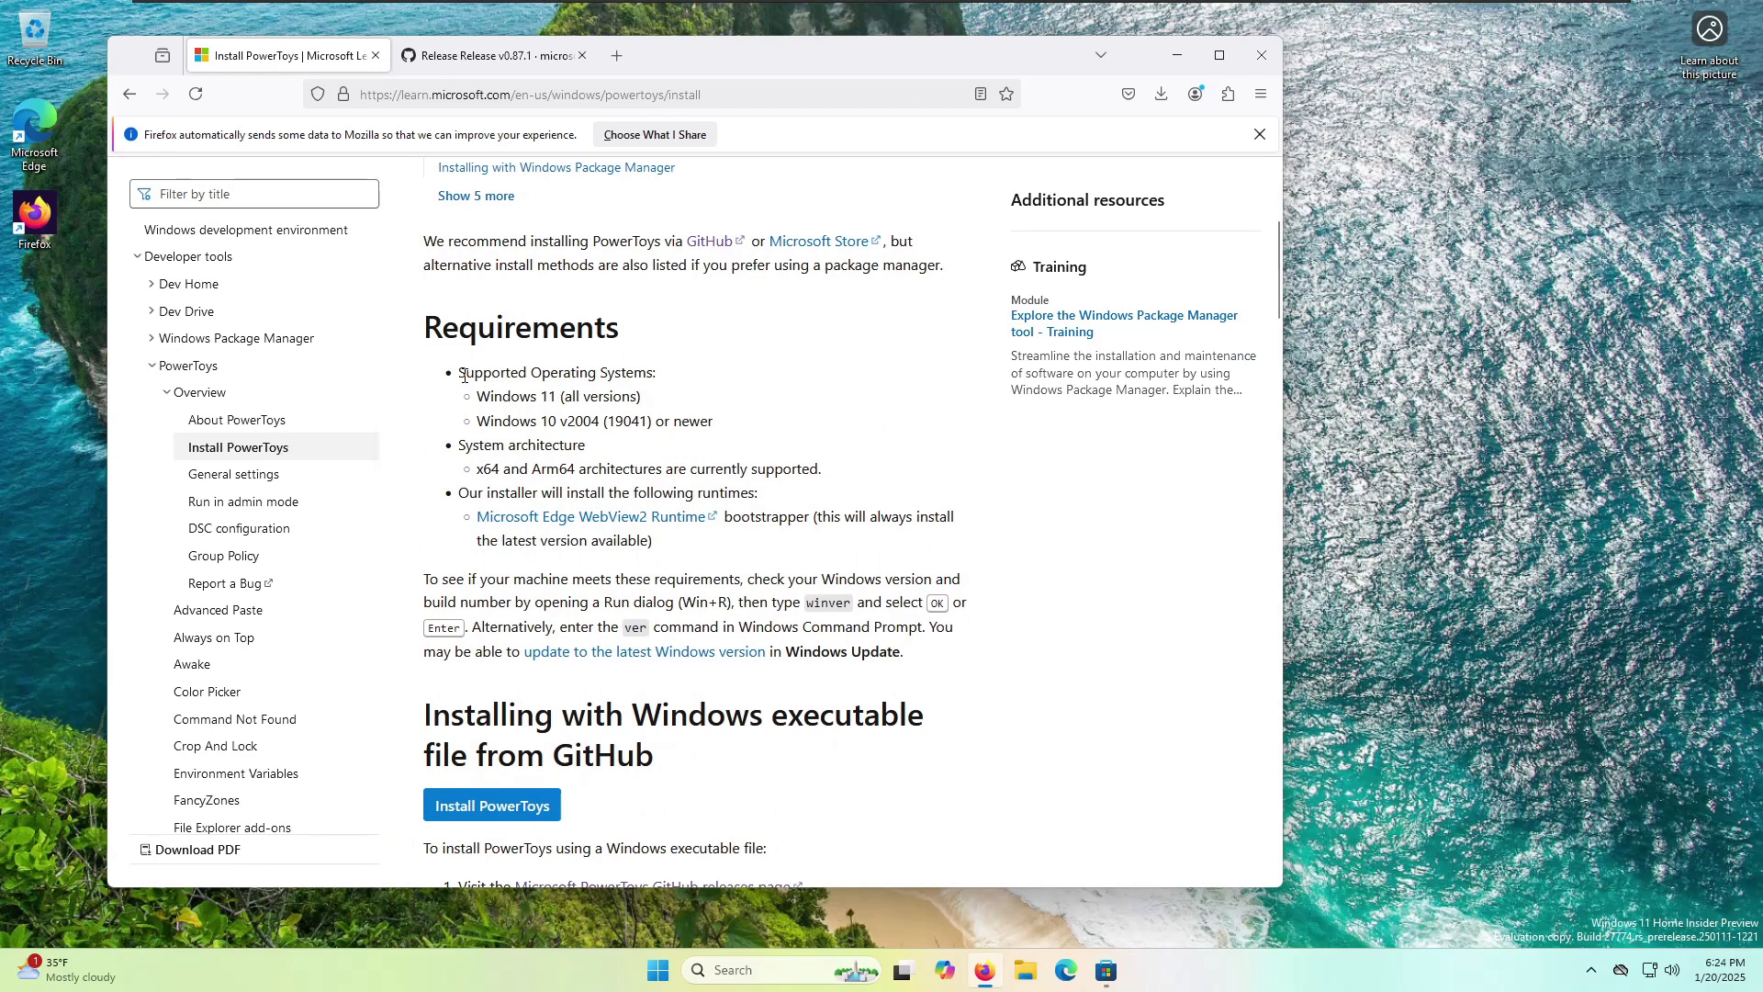
{"action": "double_click", "coordinate": [431, 329]}
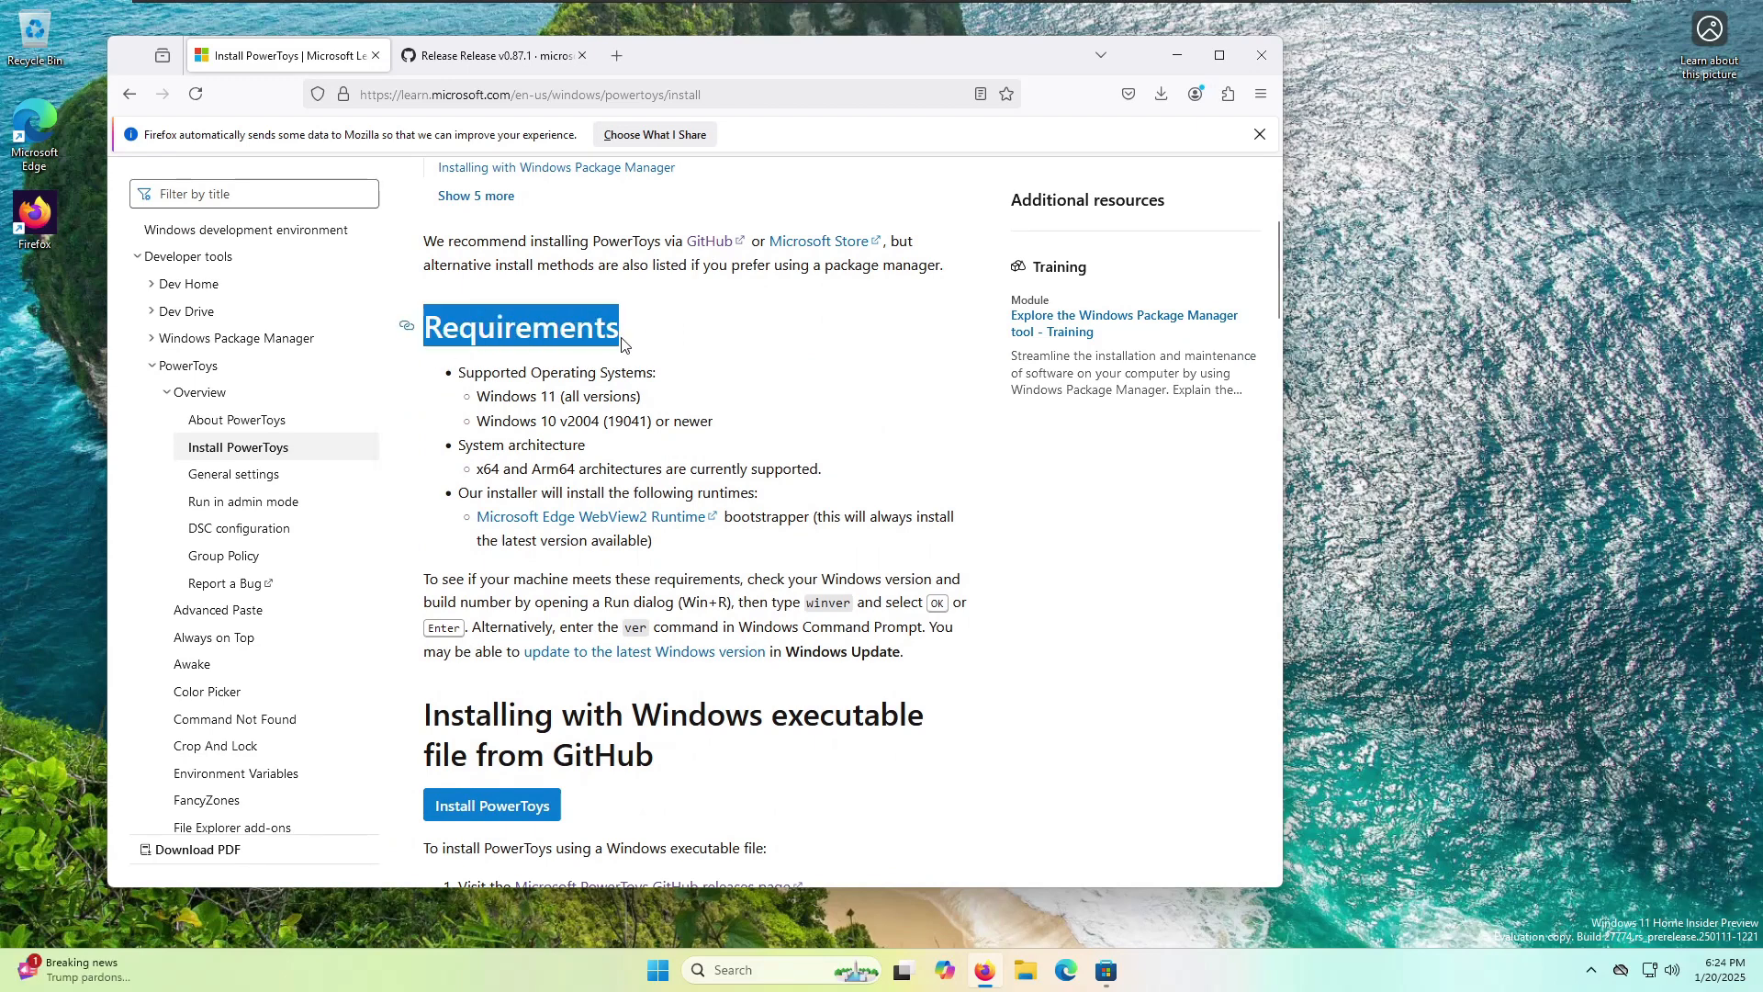
{"action": "left_click", "coordinate": [560, 372]}
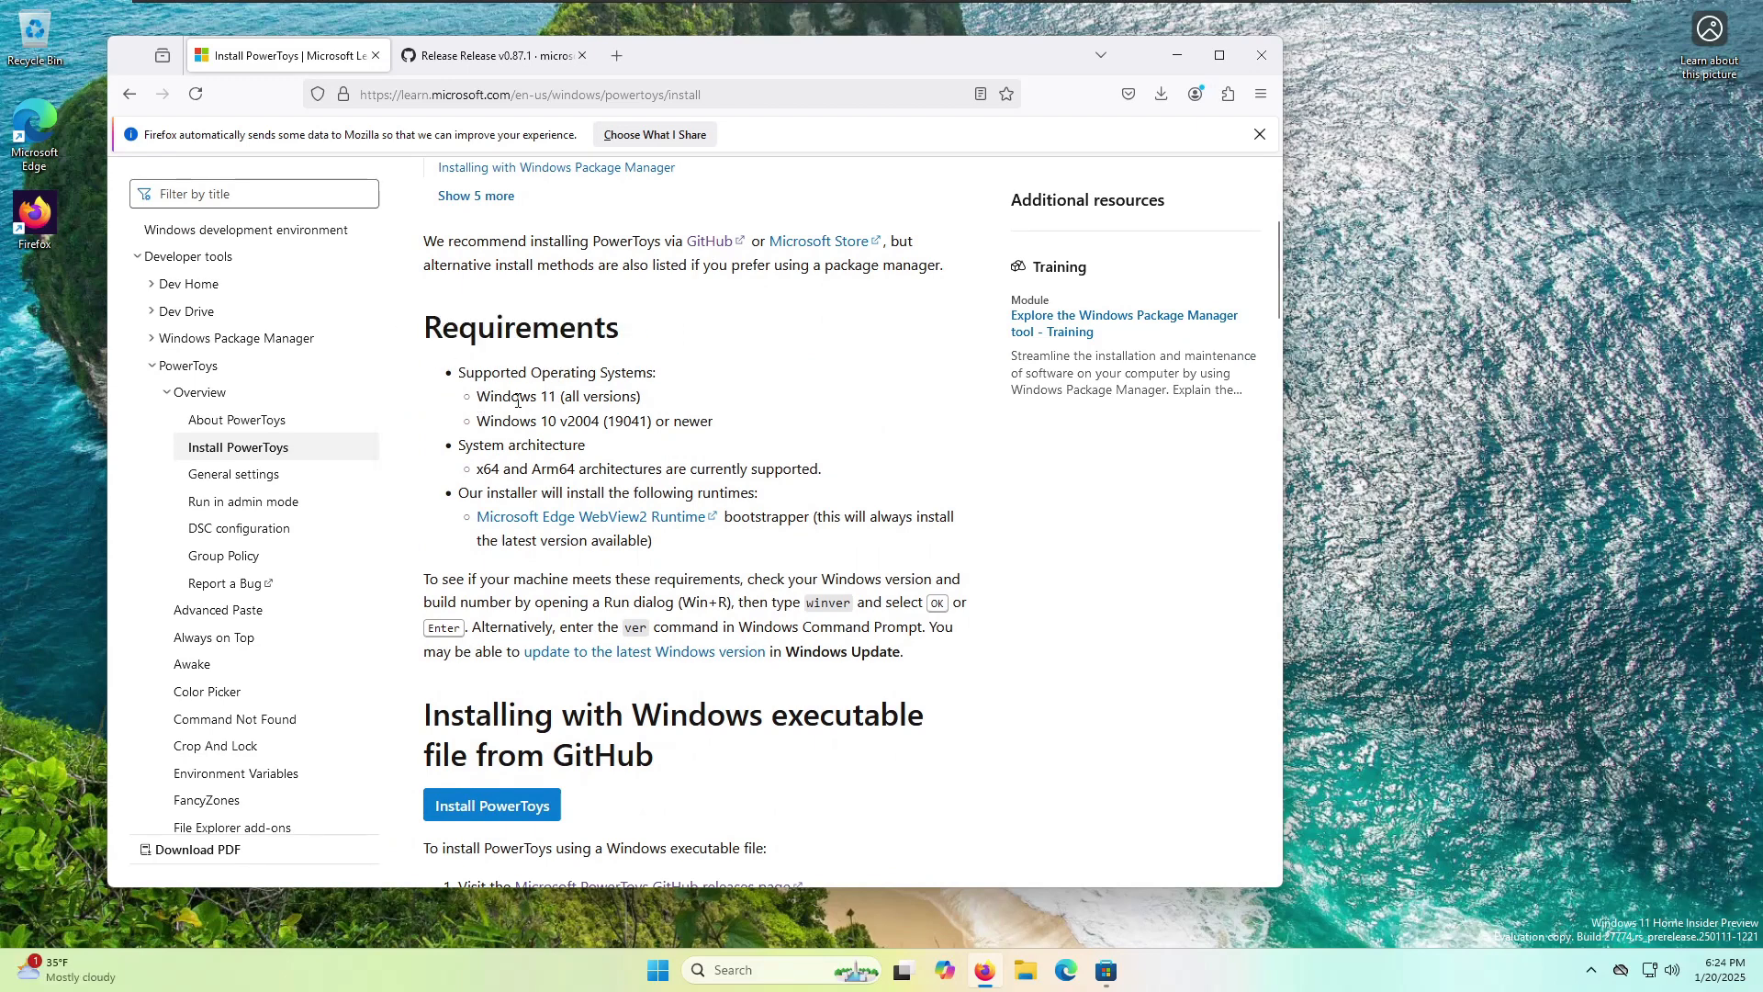
{"action": "left_click_drag", "start_coordinate": [481, 399], "coordinate": [702, 413]}
{"action": "left_click", "coordinate": [540, 427]}
{"action": "left_click_drag", "start_coordinate": [479, 421], "coordinate": [702, 415]}
{"action": "left_click", "coordinate": [691, 414]}
- Look over the section on installing PowerToys with the Windows executable file from GitHub
{"action": "scroll", "coordinate": [672, 415], "scroll_direction": "down", "scroll_amount": 5}
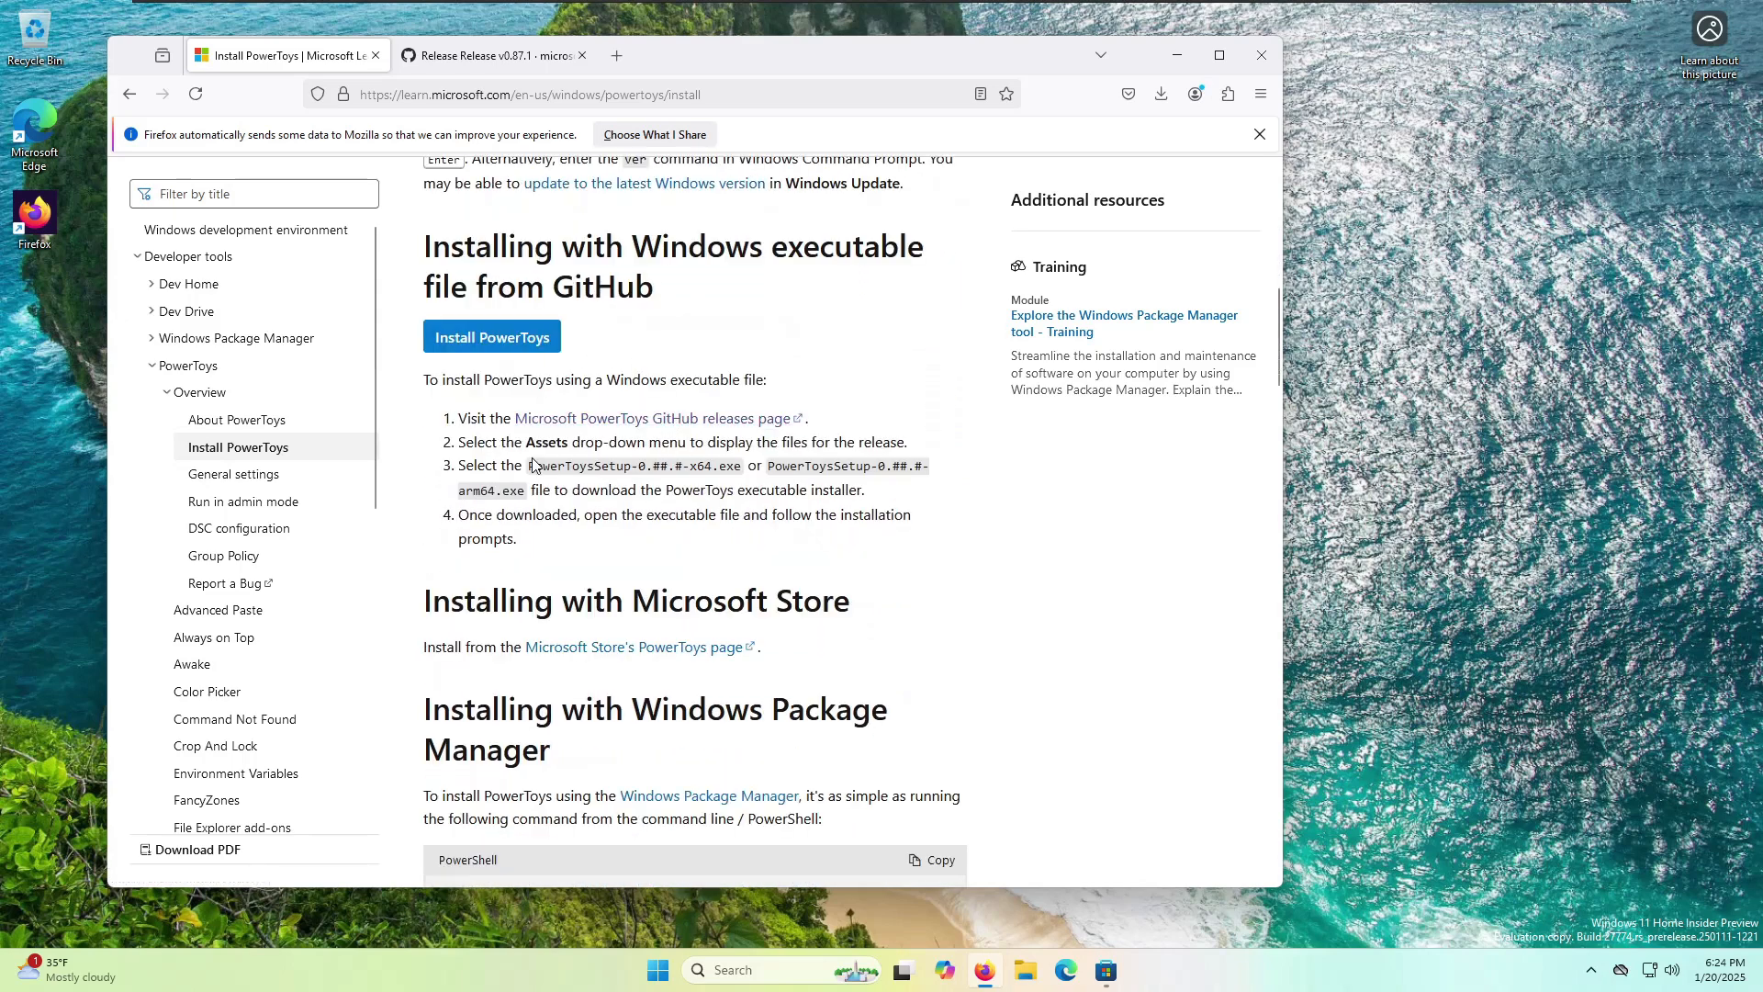
{"action": "double_click", "coordinate": [442, 249]}
{"action": "left_click", "coordinate": [442, 249]}
- Check the version and release date on the PowerToys GitHub release page, and minimize Firefox
{"action": "left_click", "coordinate": [496, 56]}
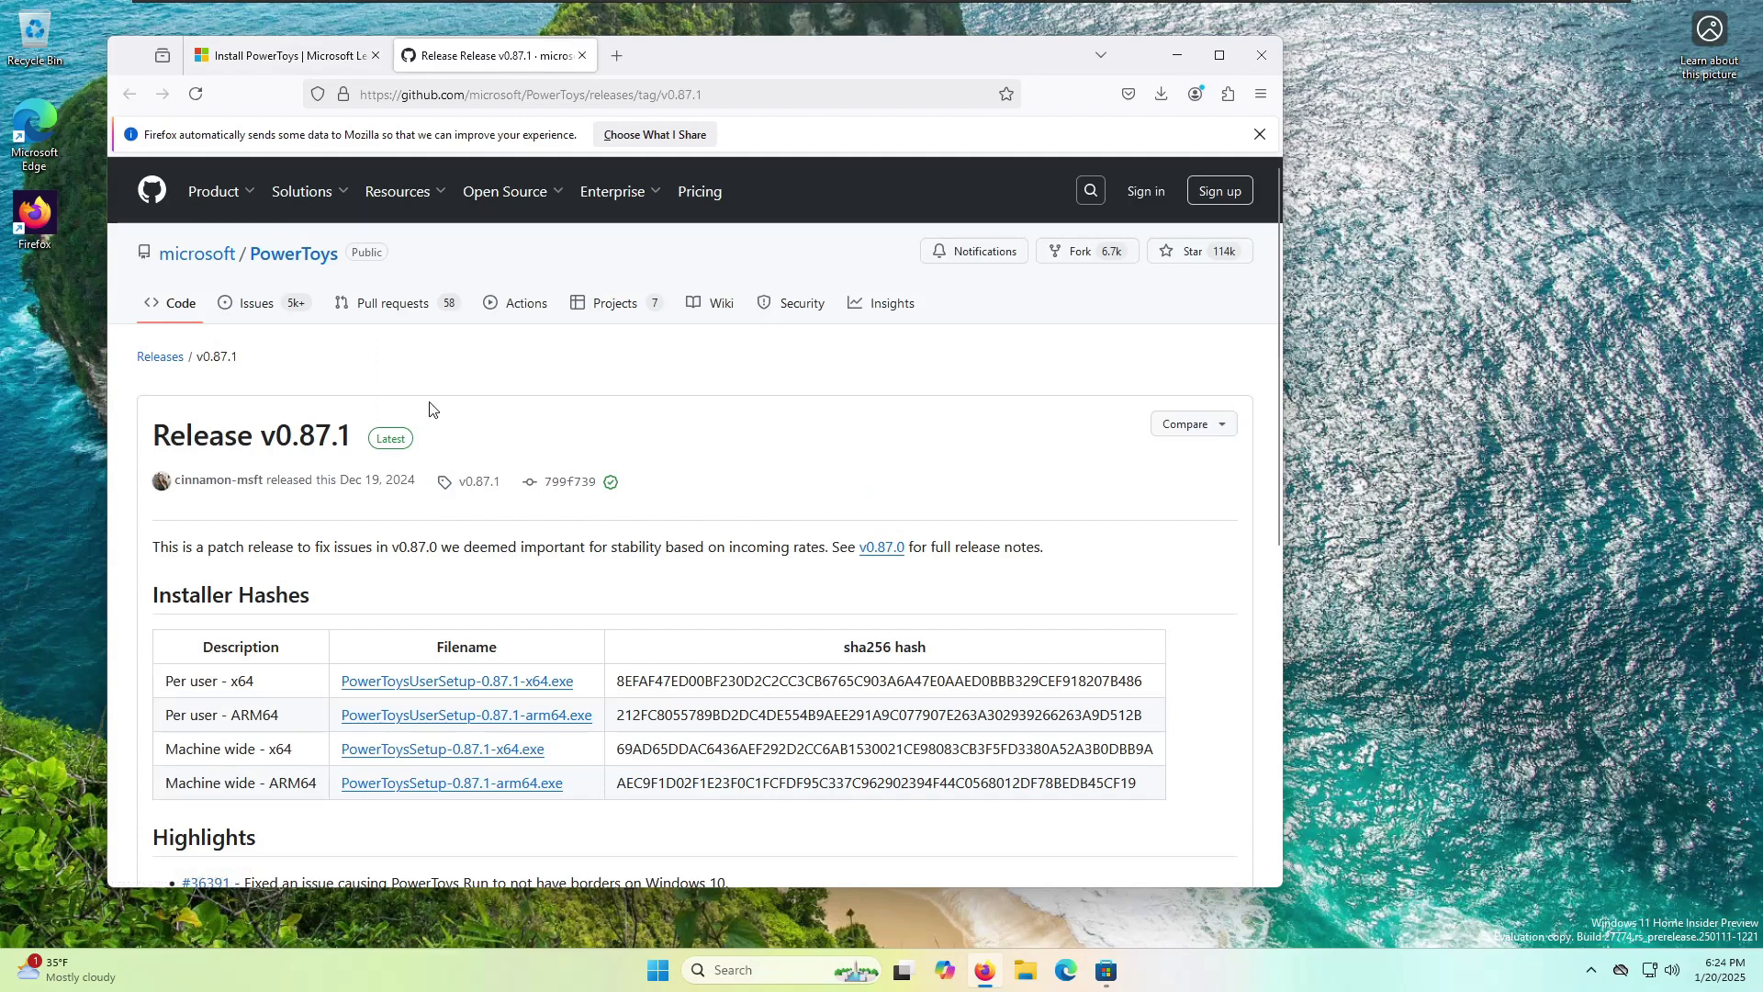
{"action": "left_click_drag", "start_coordinate": [259, 435], "coordinate": [417, 490]}
{"action": "left_click", "coordinate": [338, 496]}
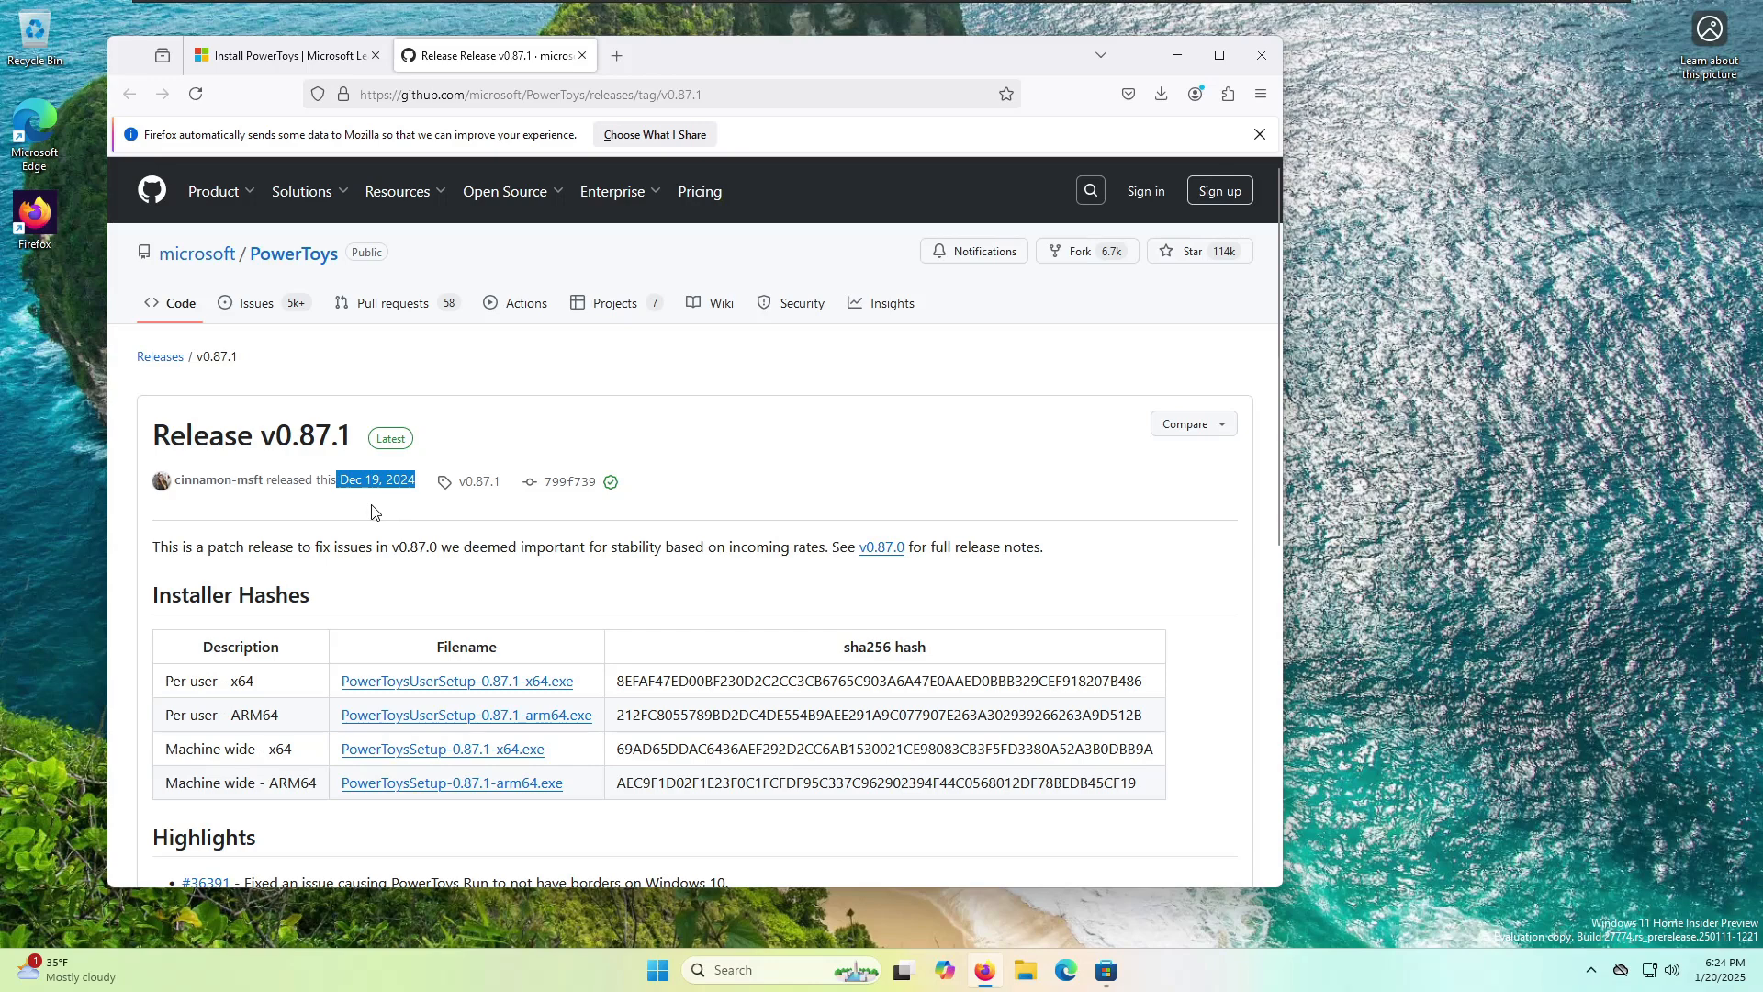
{"action": "left_click", "coordinate": [393, 505]}
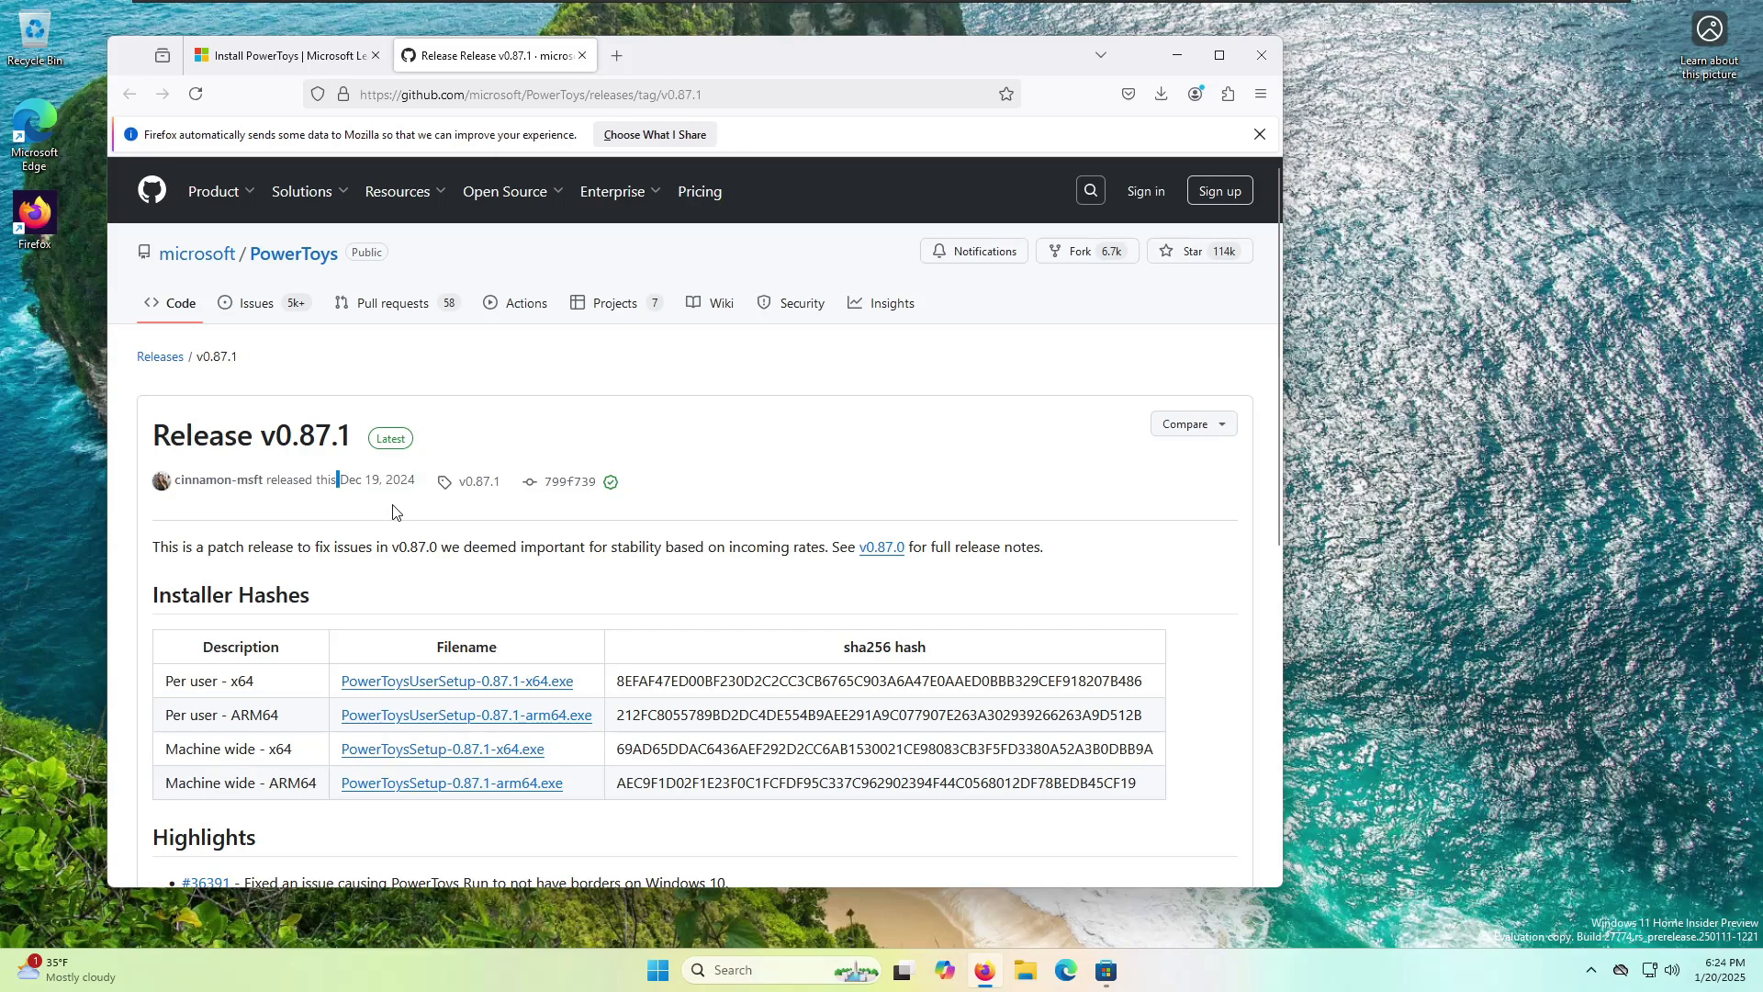
{"action": "left_click", "coordinate": [1702, 977]}
{"action": "left_click", "coordinate": [1703, 973]}
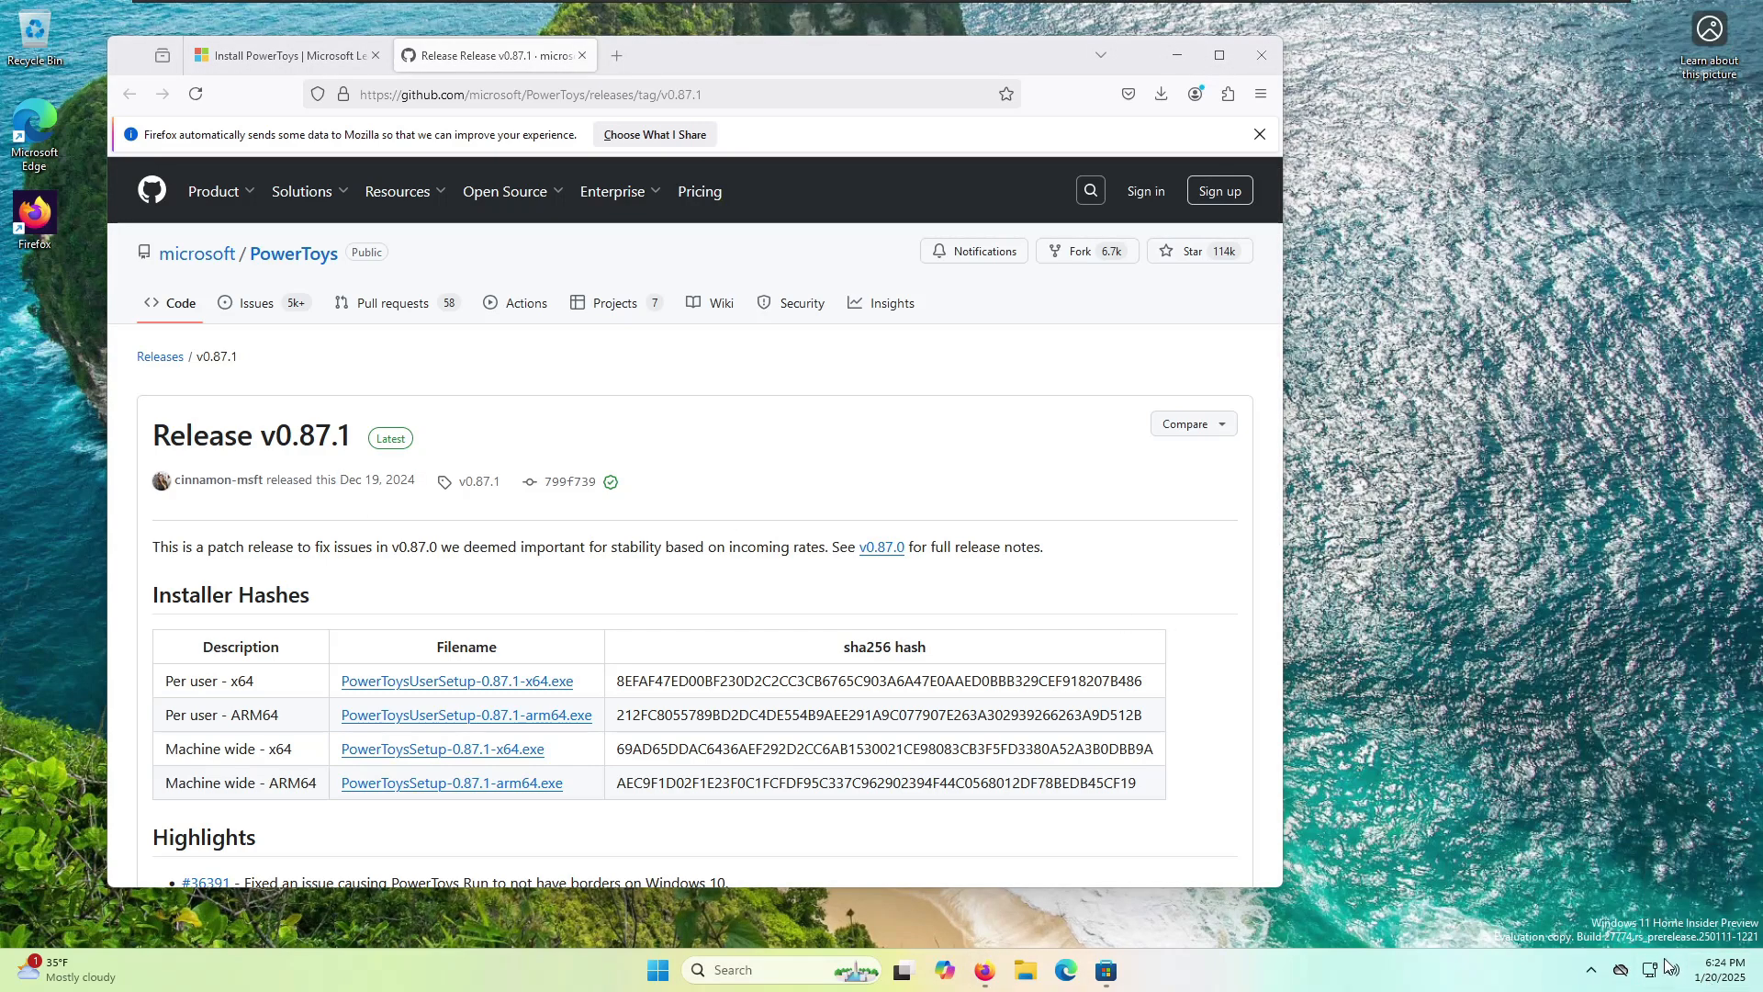
{"action": "left_click", "coordinate": [1174, 57]}
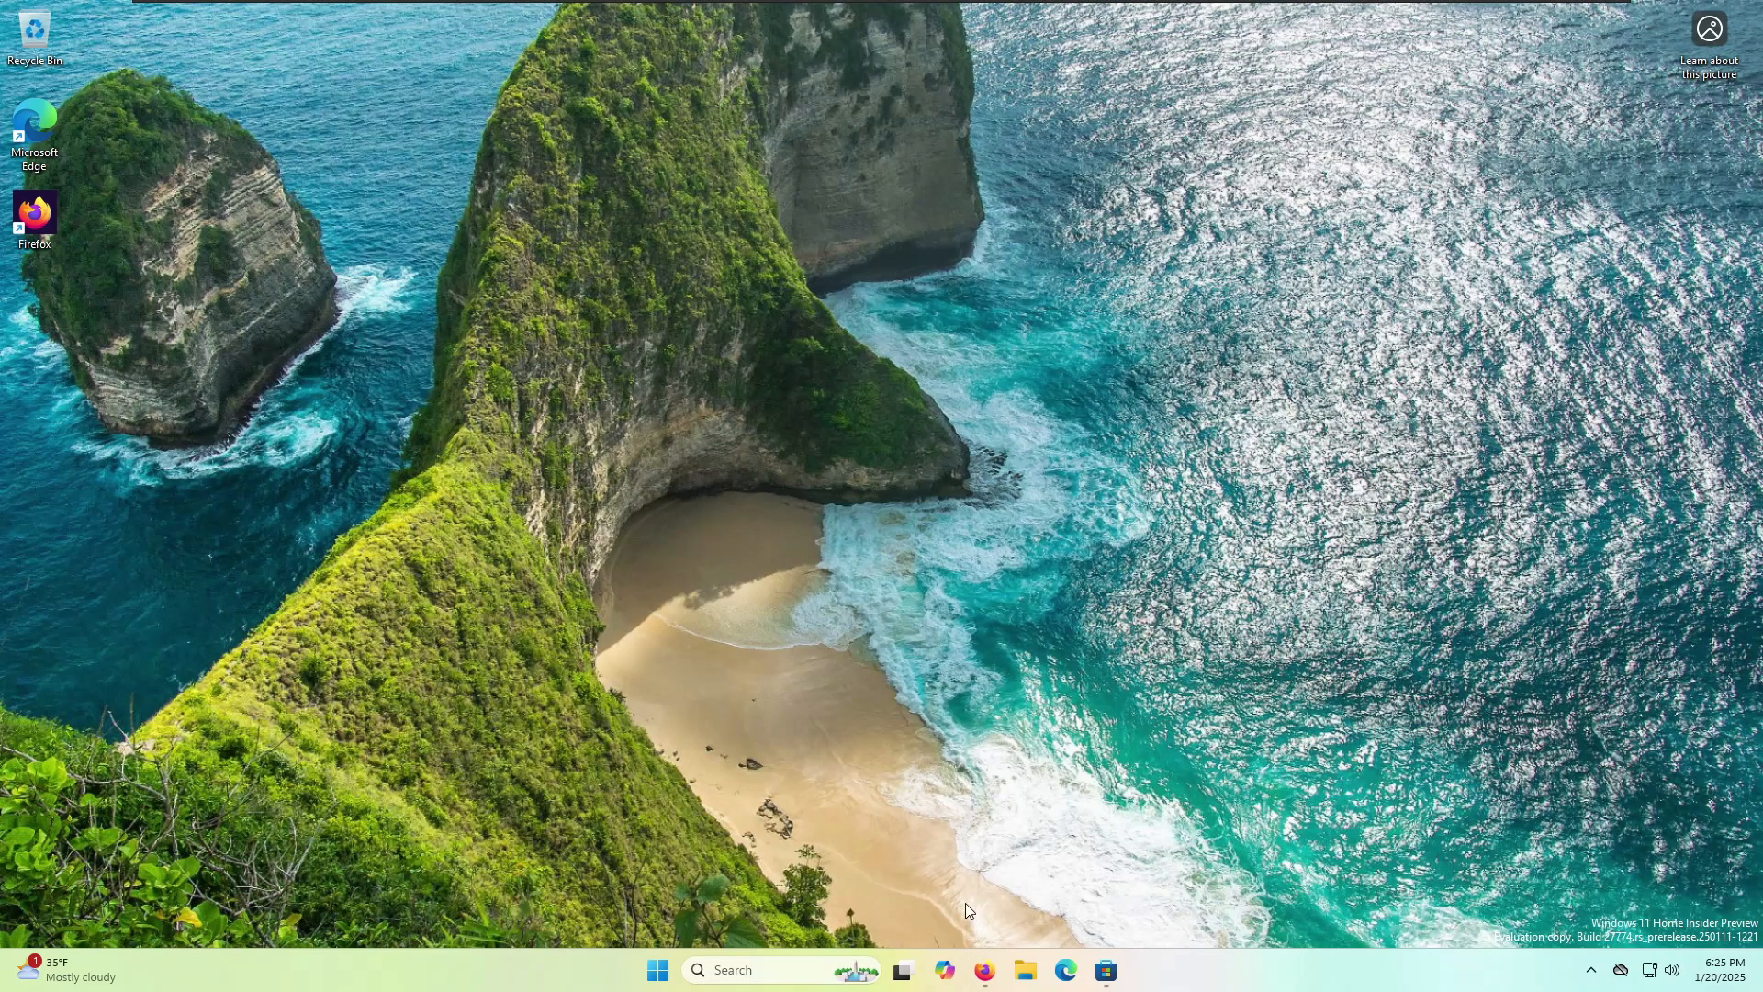
- Switch to Microsoft Store, review the Microsoft PowerToys listing and its details, and minimize the store
{"action": "left_click", "coordinate": [1118, 970]}
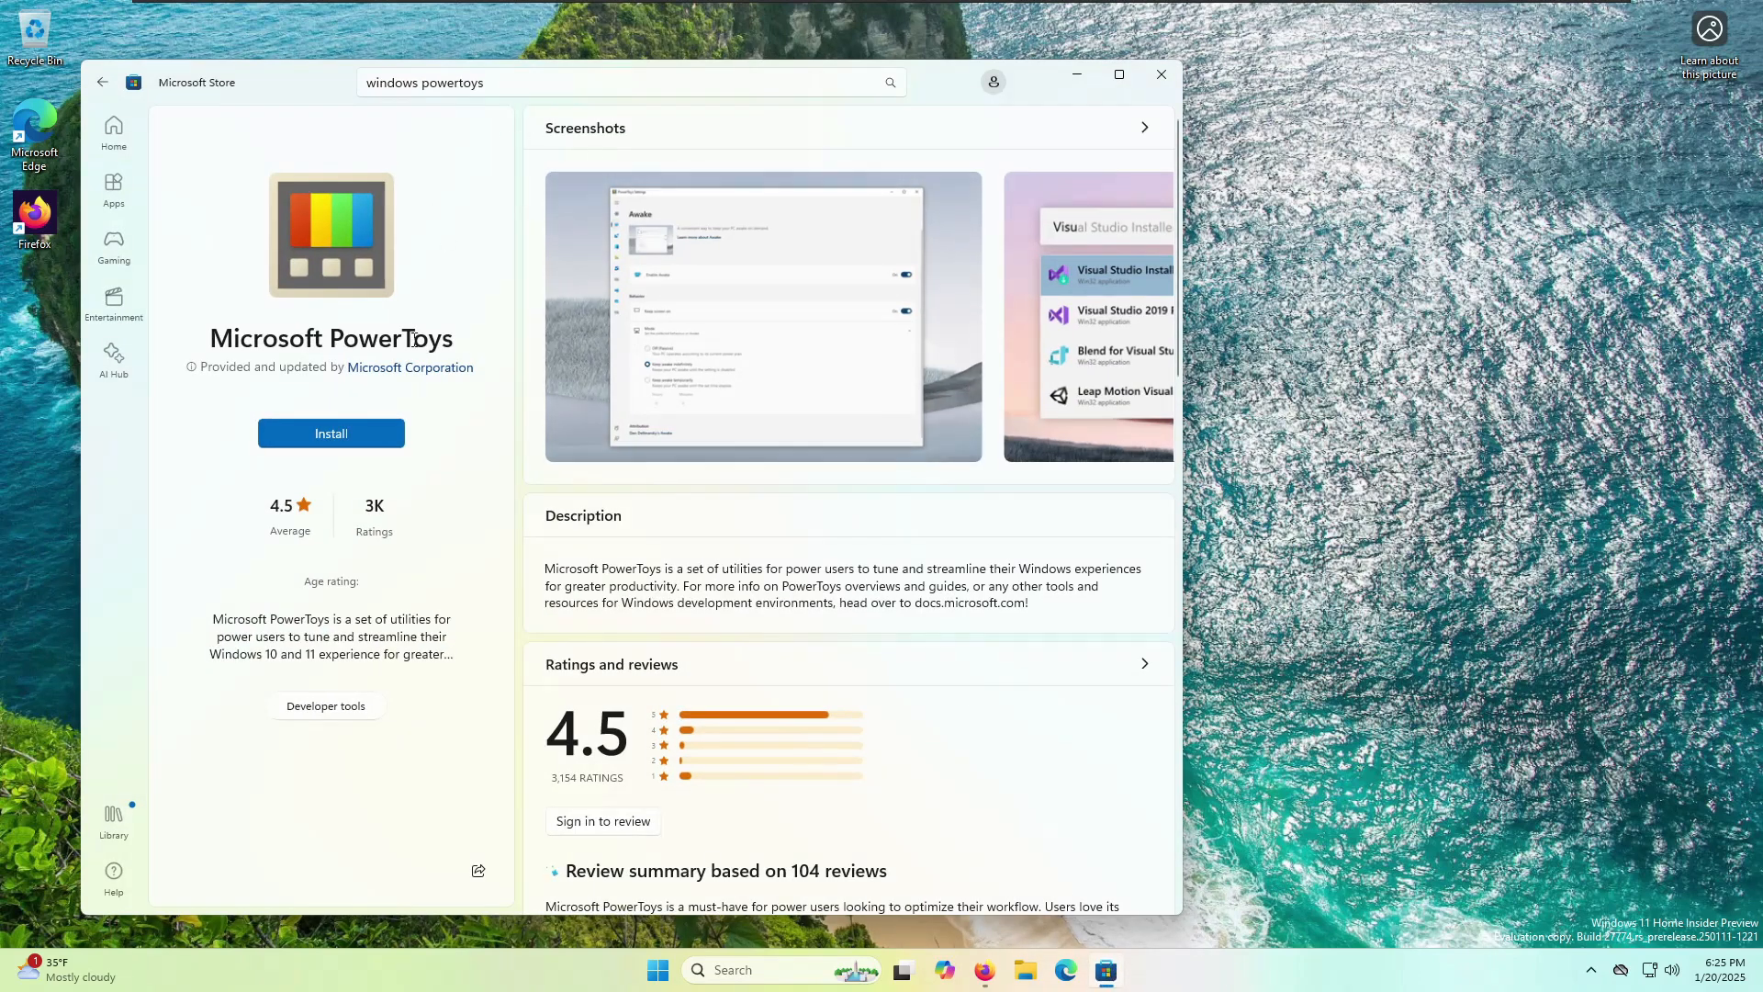
{"action": "left_click_drag", "start_coordinate": [211, 327], "coordinate": [461, 331]}
{"action": "left_click", "coordinate": [461, 329]}
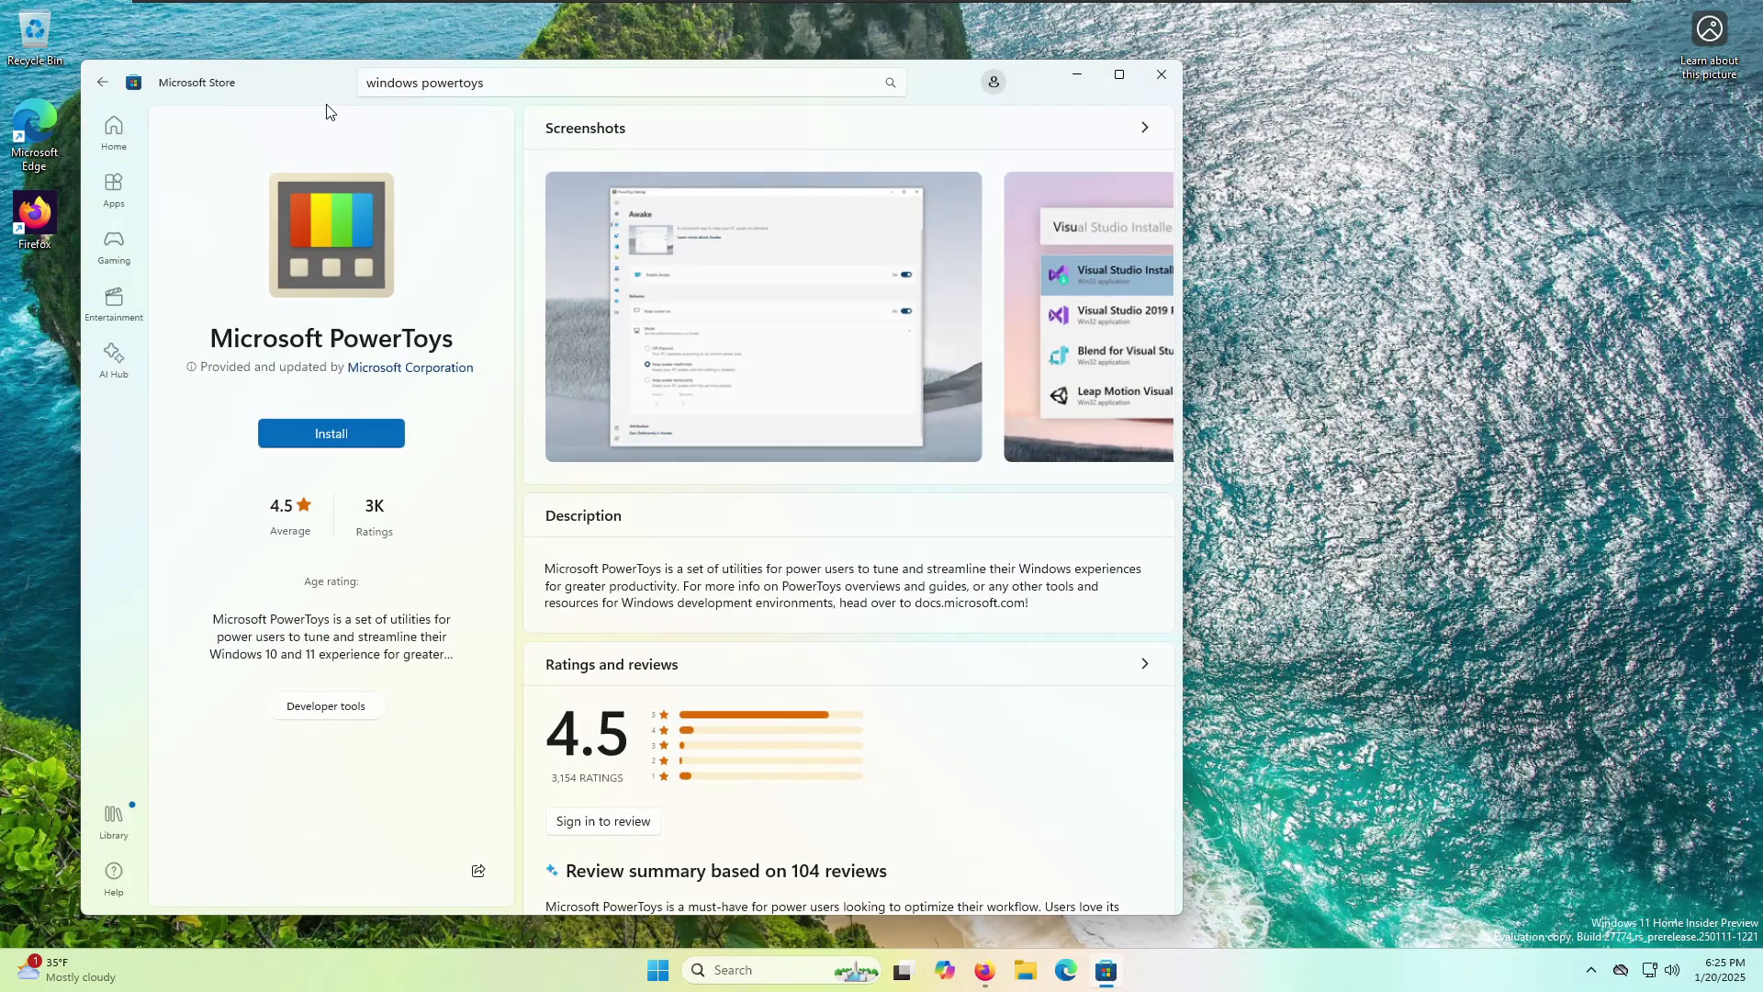
{"action": "left_click", "coordinate": [372, 81]}
{"action": "left_click", "coordinate": [324, 161]}
{"action": "left_click_drag", "start_coordinate": [196, 364], "coordinate": [401, 342]}
{"action": "left_click", "coordinate": [401, 342]}
{"action": "scroll", "coordinate": [680, 643], "scroll_direction": "down", "scroll_amount": 10}
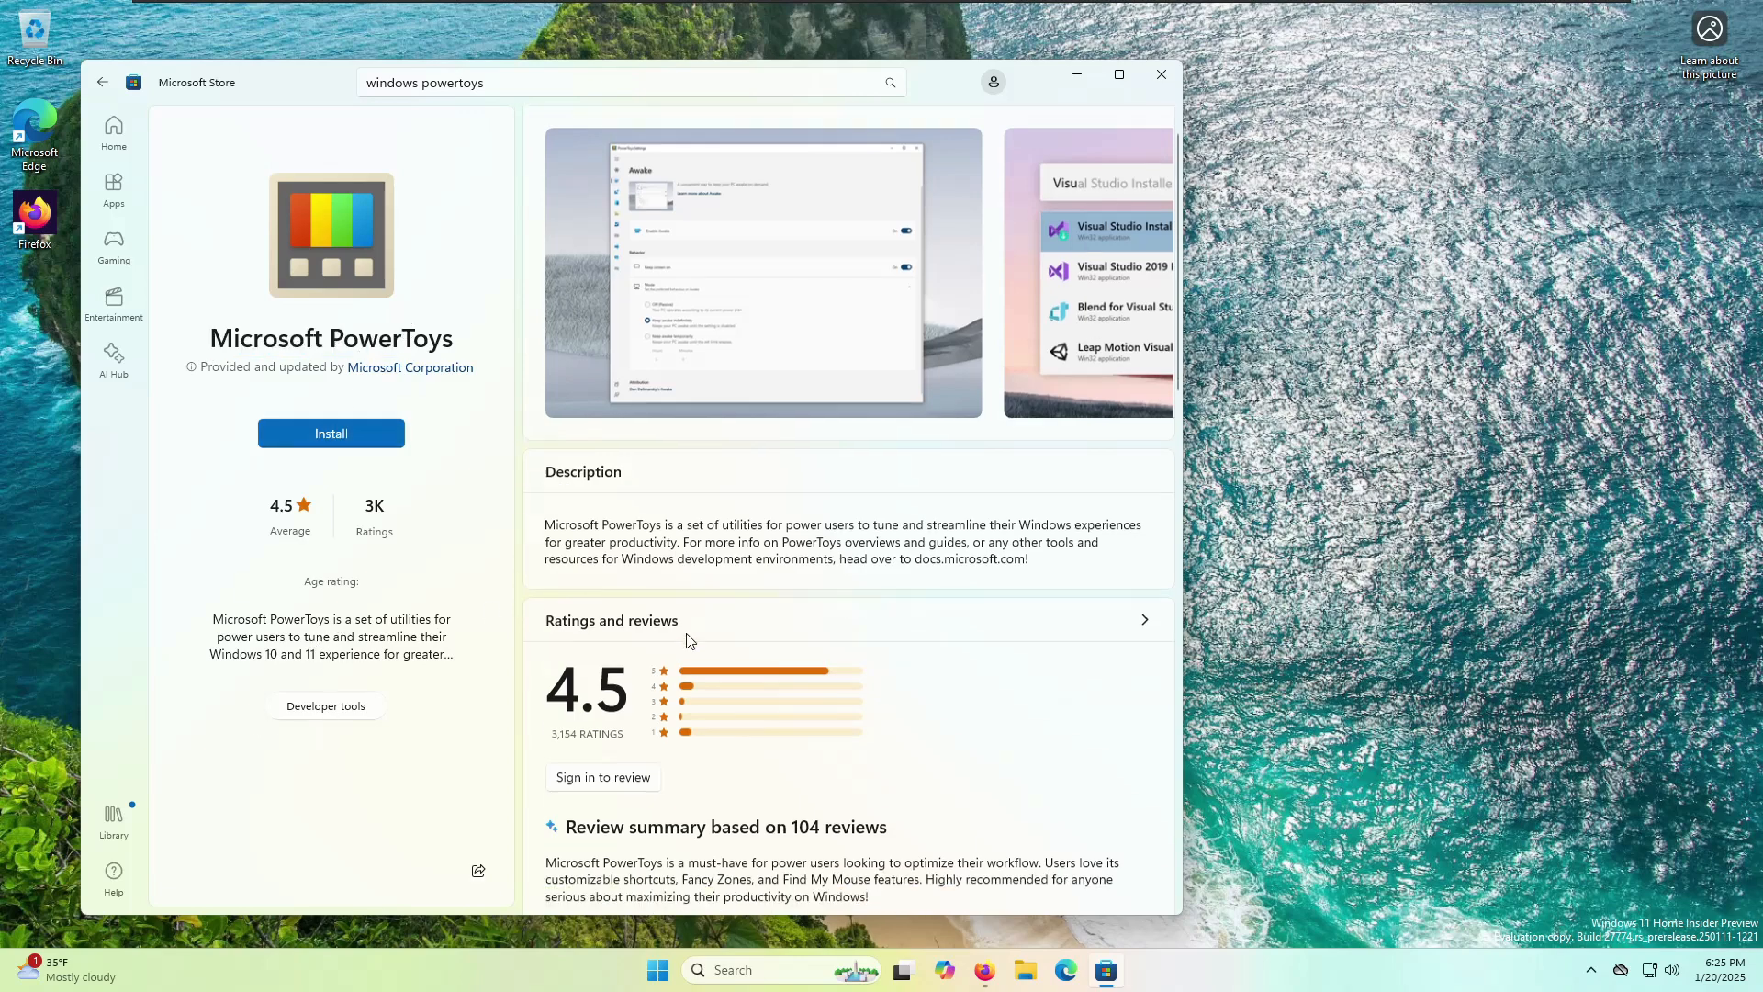
{"action": "scroll", "coordinate": [716, 642], "scroll_direction": "up", "scroll_amount": 10}
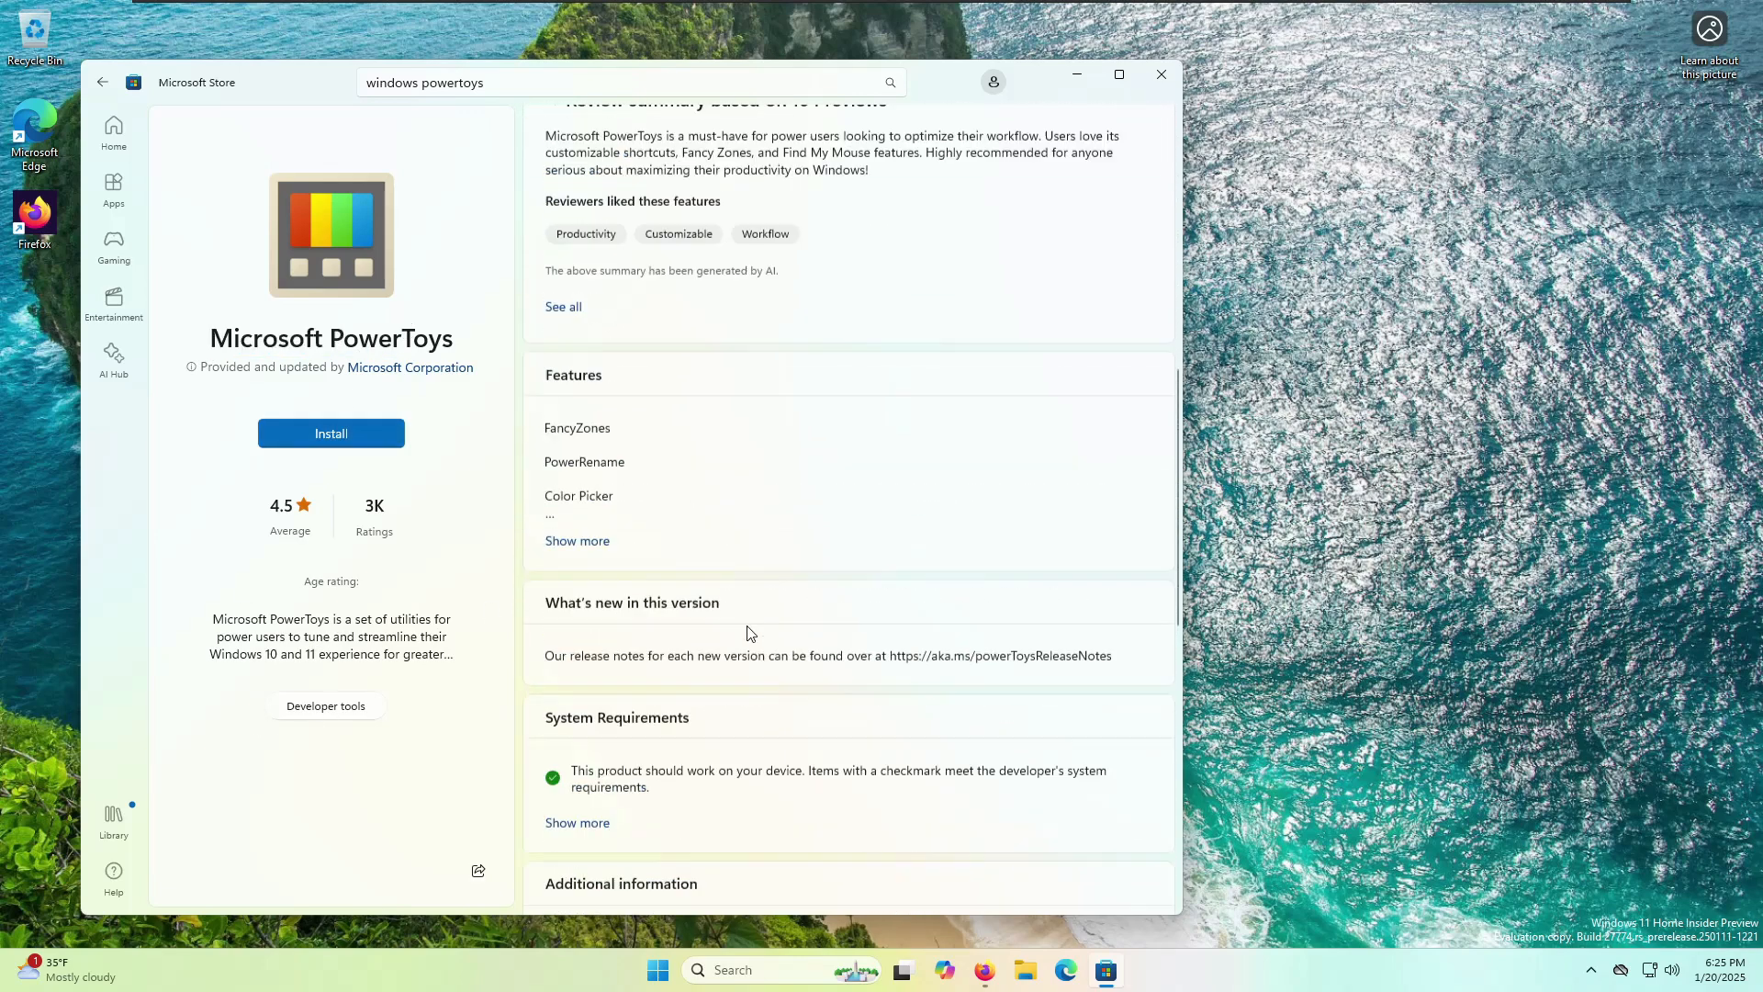
{"action": "left_click", "coordinate": [1077, 75]}
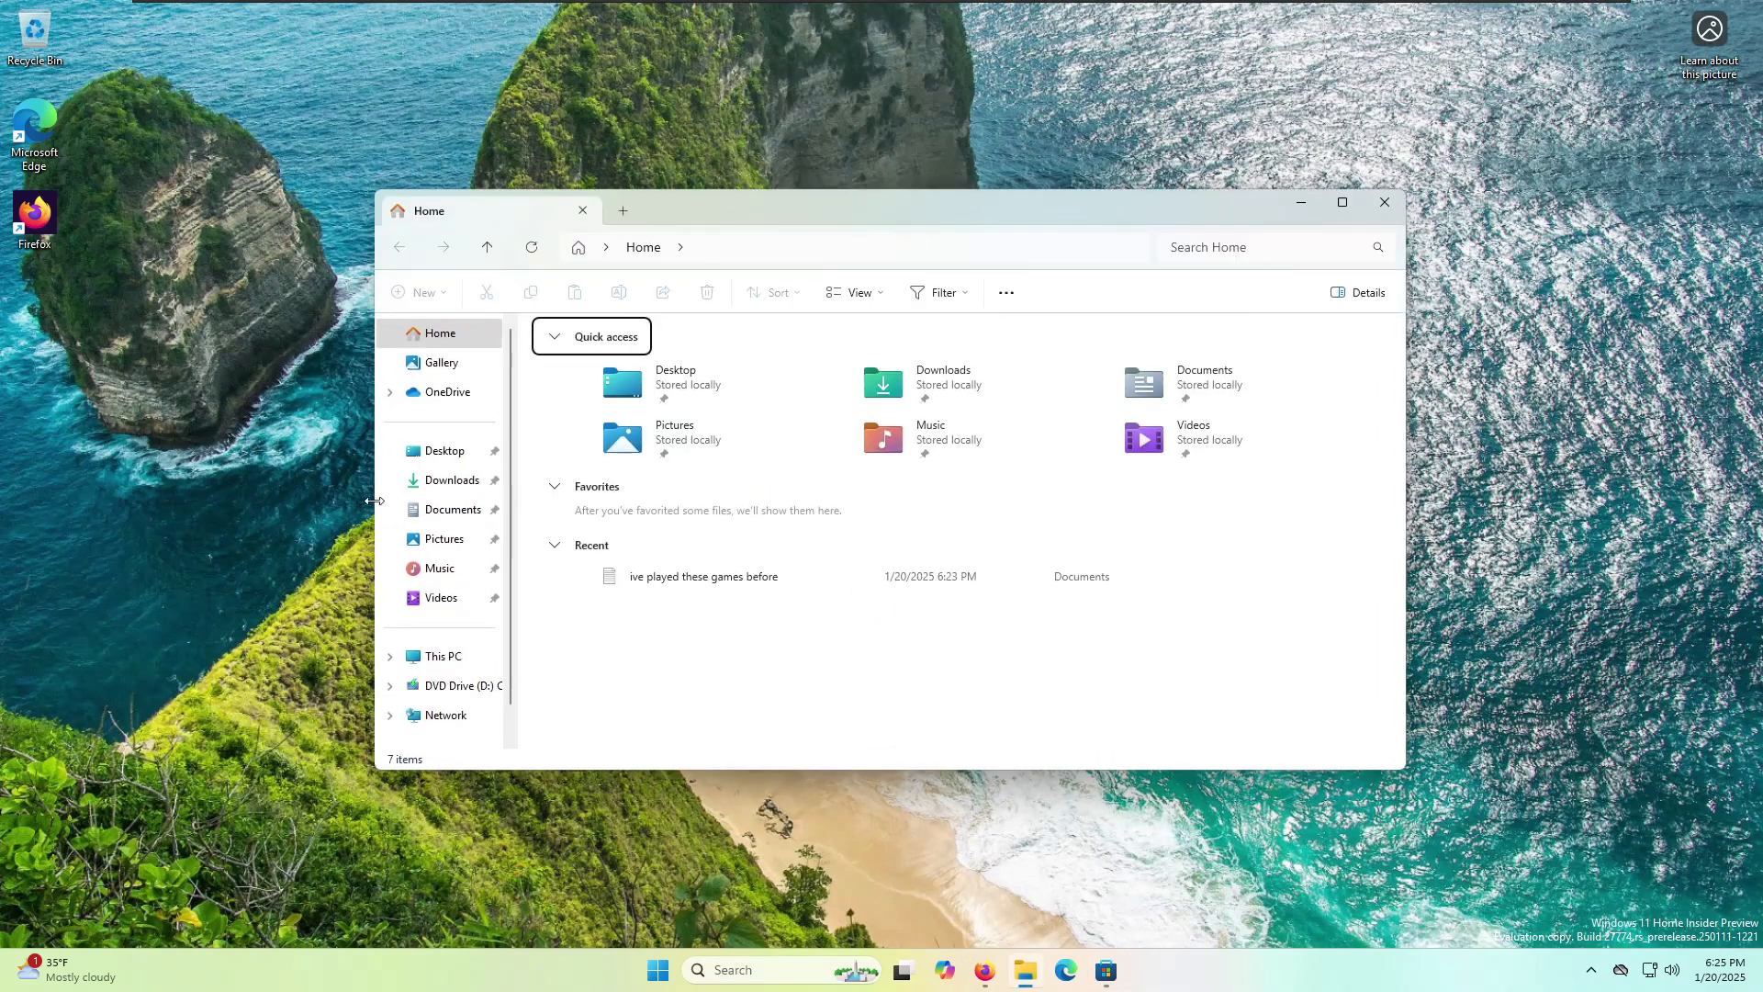
- Run PowerToysUserSetup-0.87.1-x64 from the Downloads folder, agree to the license terms, and start the installation
{"action": "left_click", "coordinate": [469, 486]}
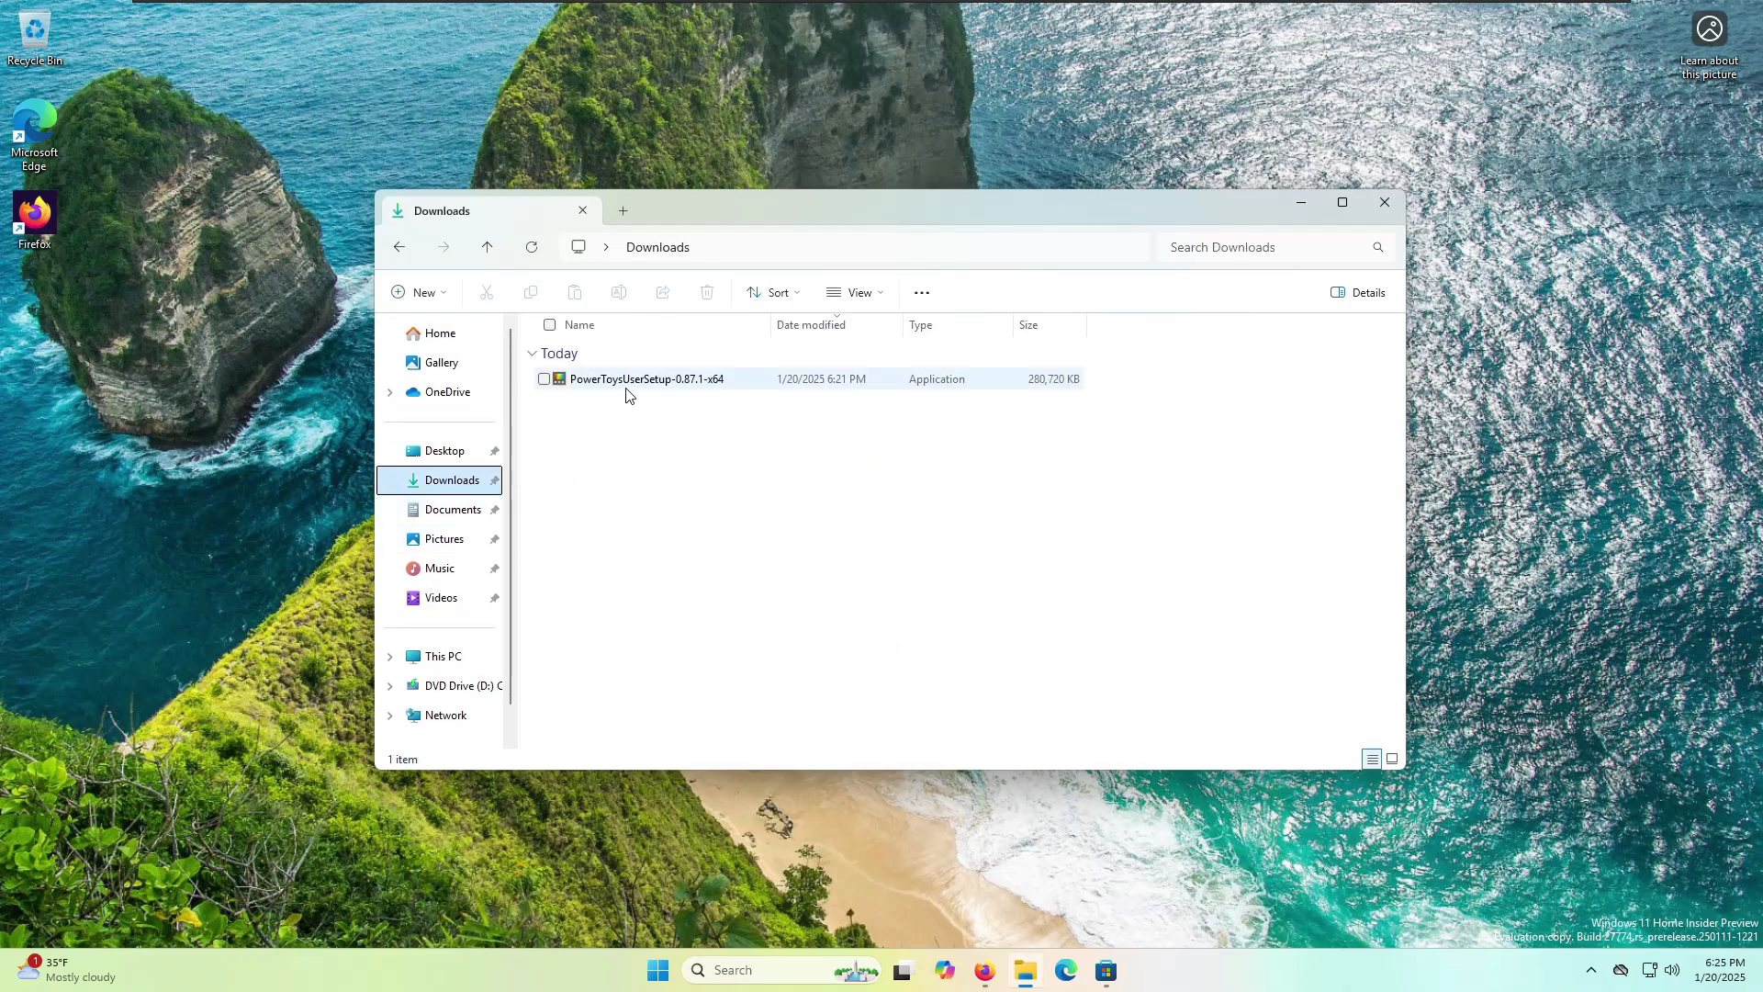
{"action": "double_click", "coordinate": [628, 384]}
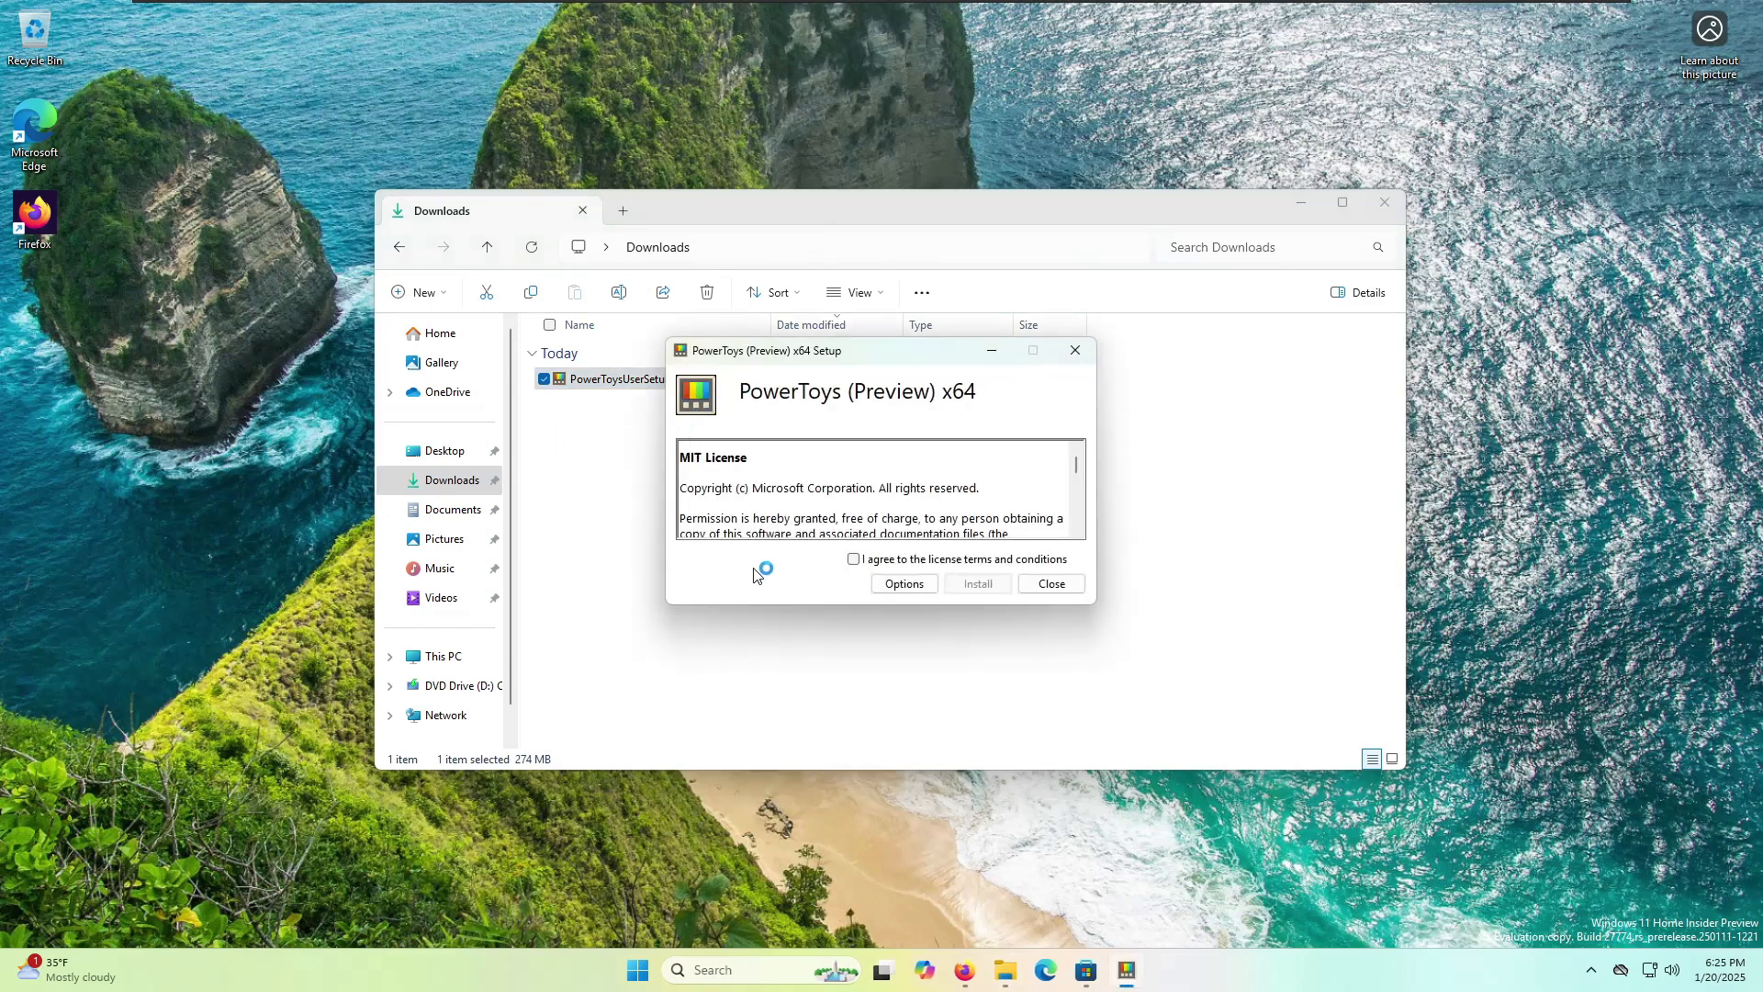
{"action": "left_click", "coordinate": [877, 567]}
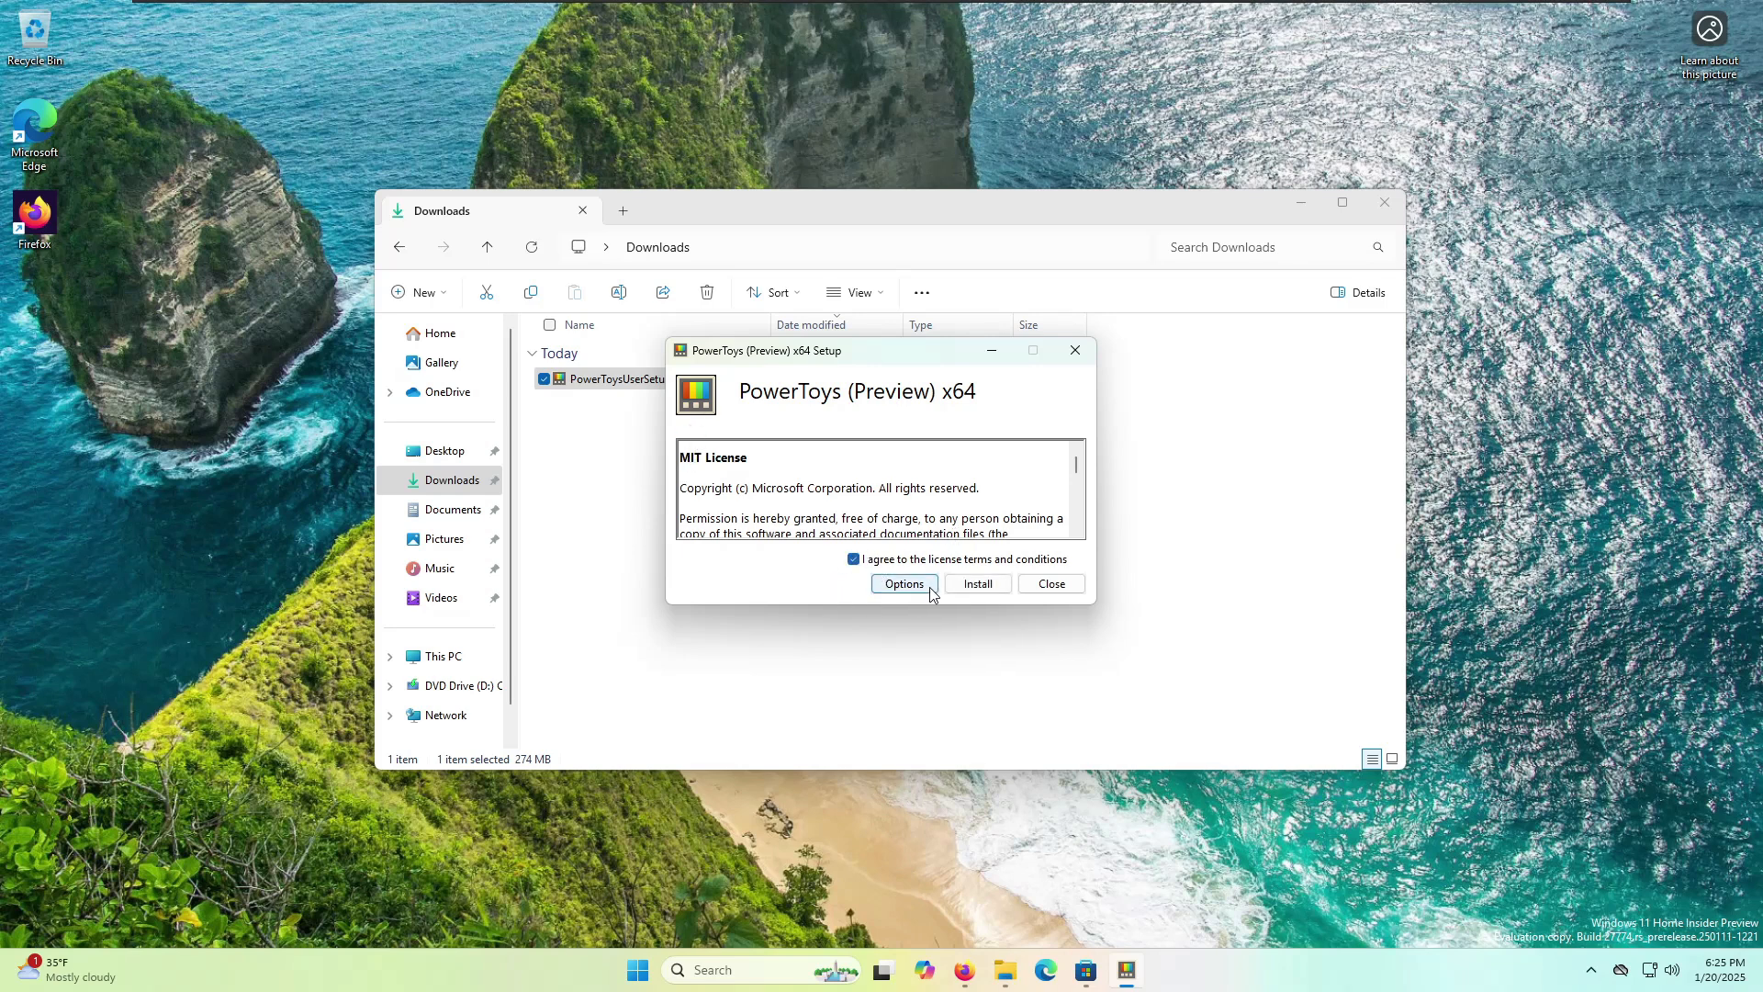
{"action": "left_click", "coordinate": [978, 585]}
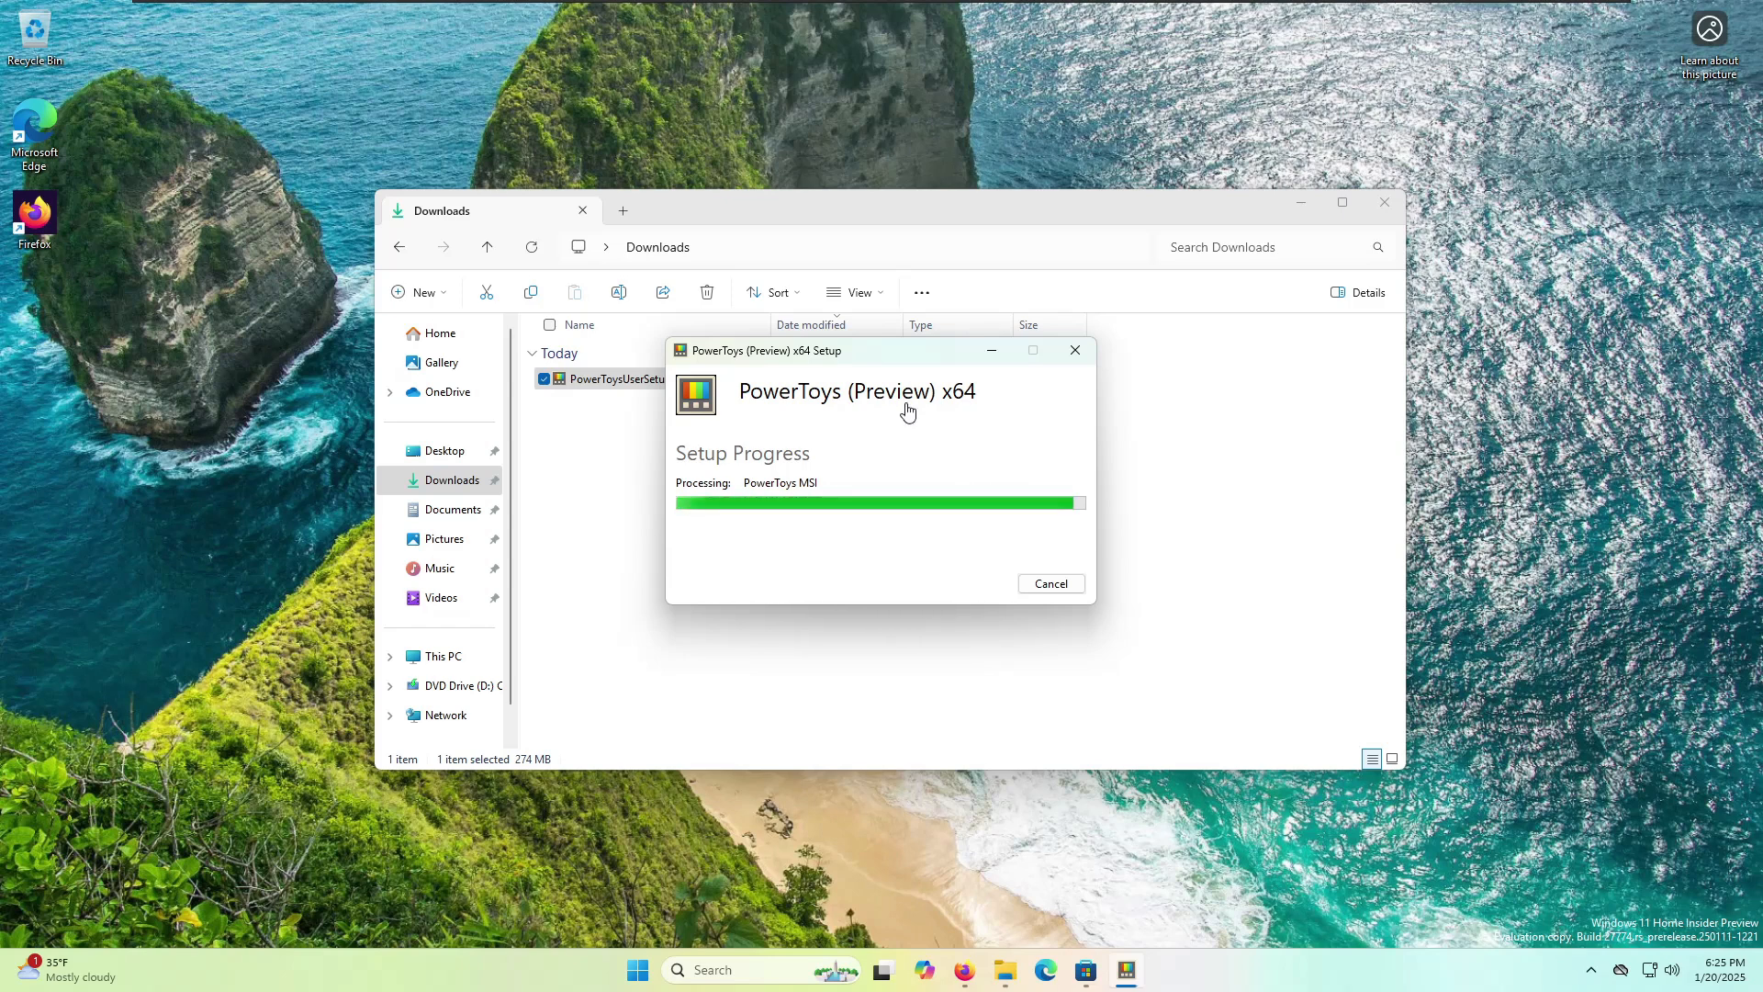
- Close the completed PowerToys setup and the Downloads window, and move the Welcome to PowerToys window toward the middle of the desktop
{"action": "key", "text": "alt+v"}
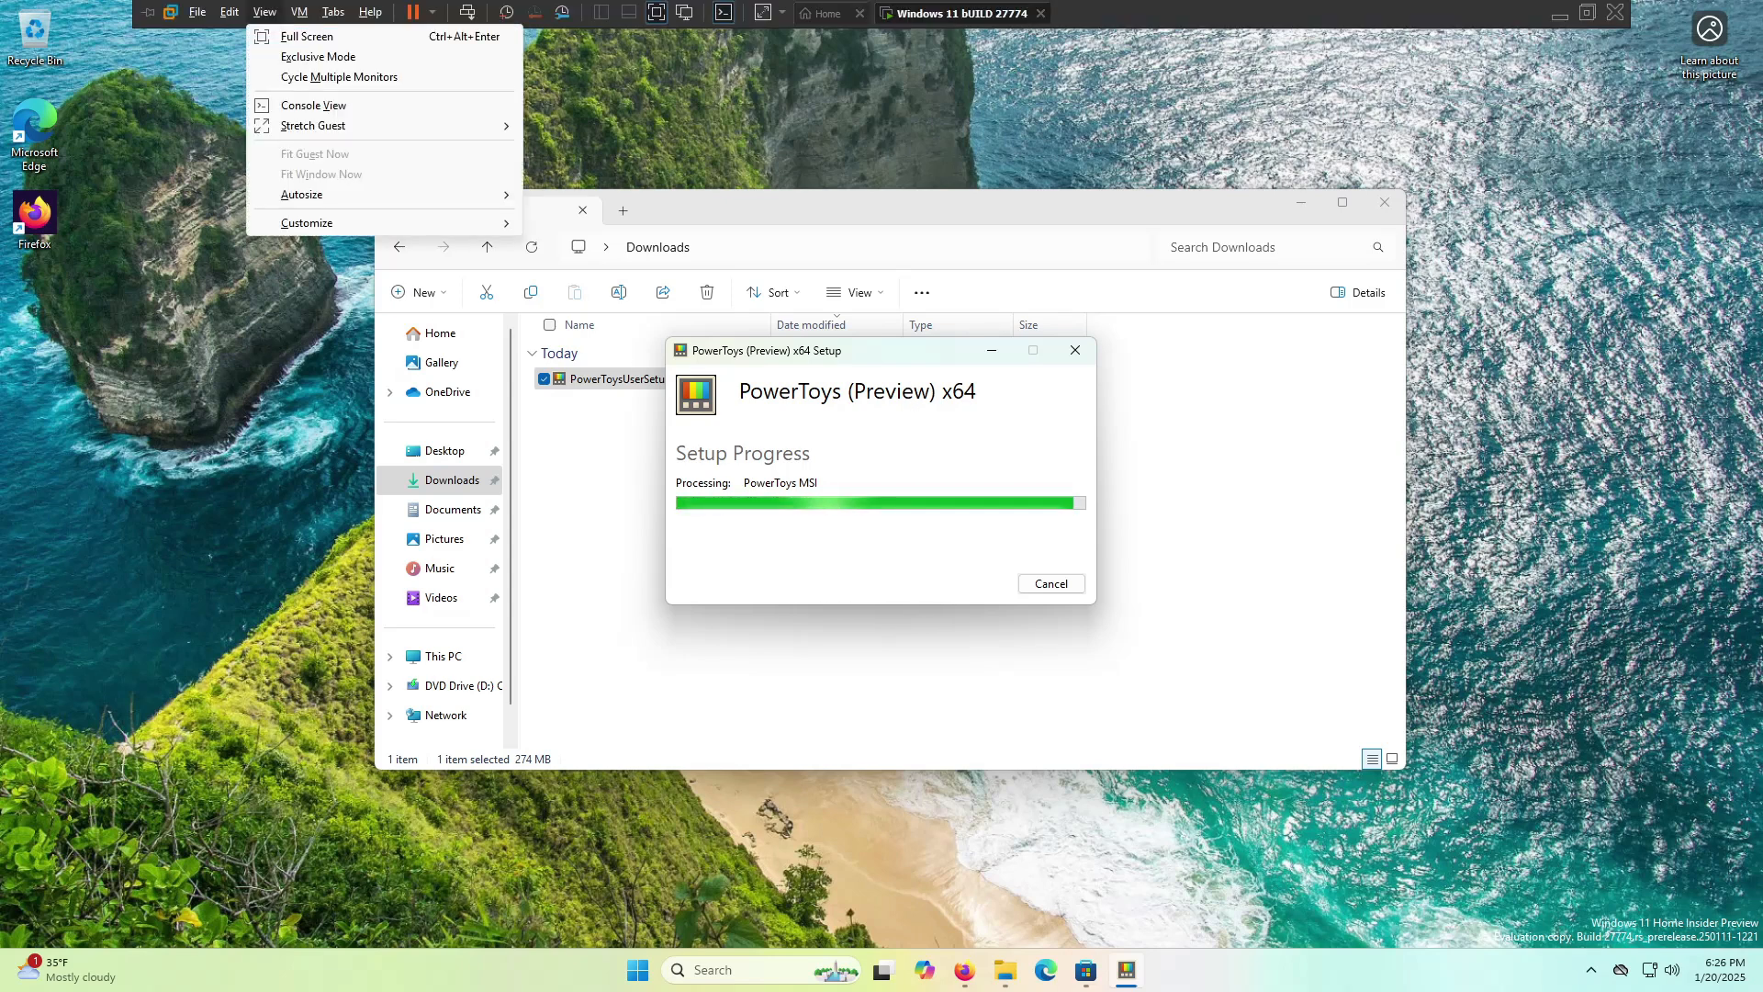
{"action": "key", "text": "Escape"}
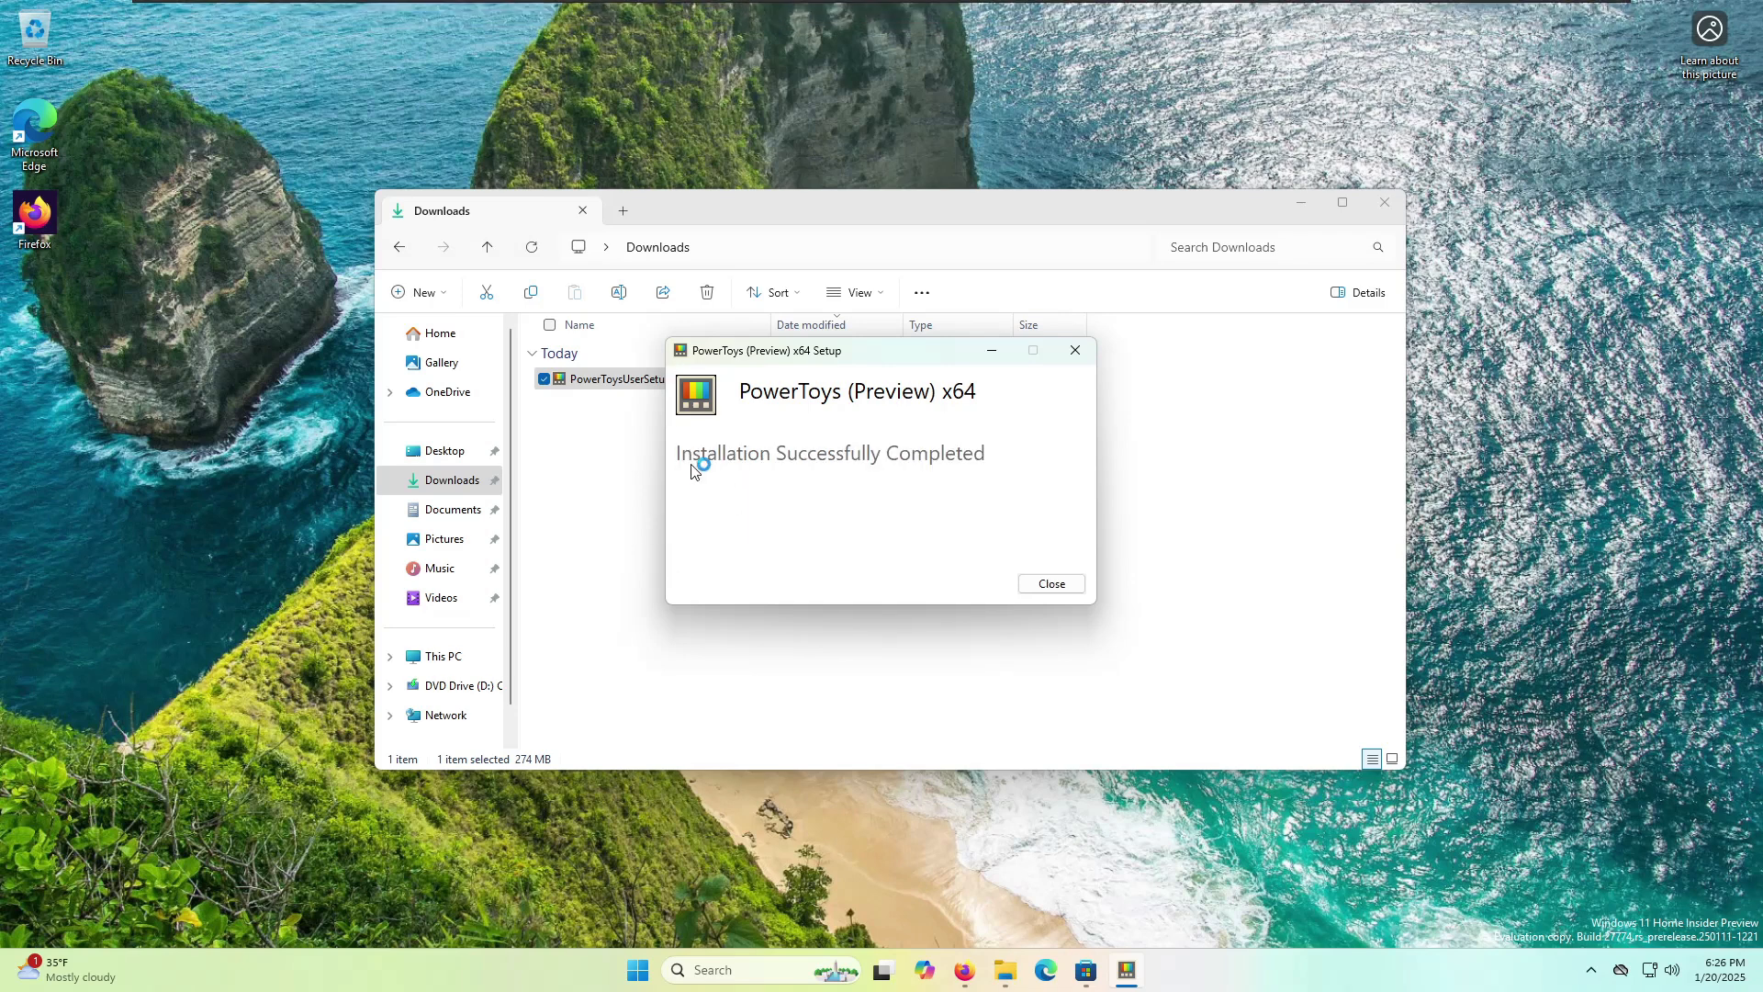
{"action": "left_click", "coordinate": [1056, 589]}
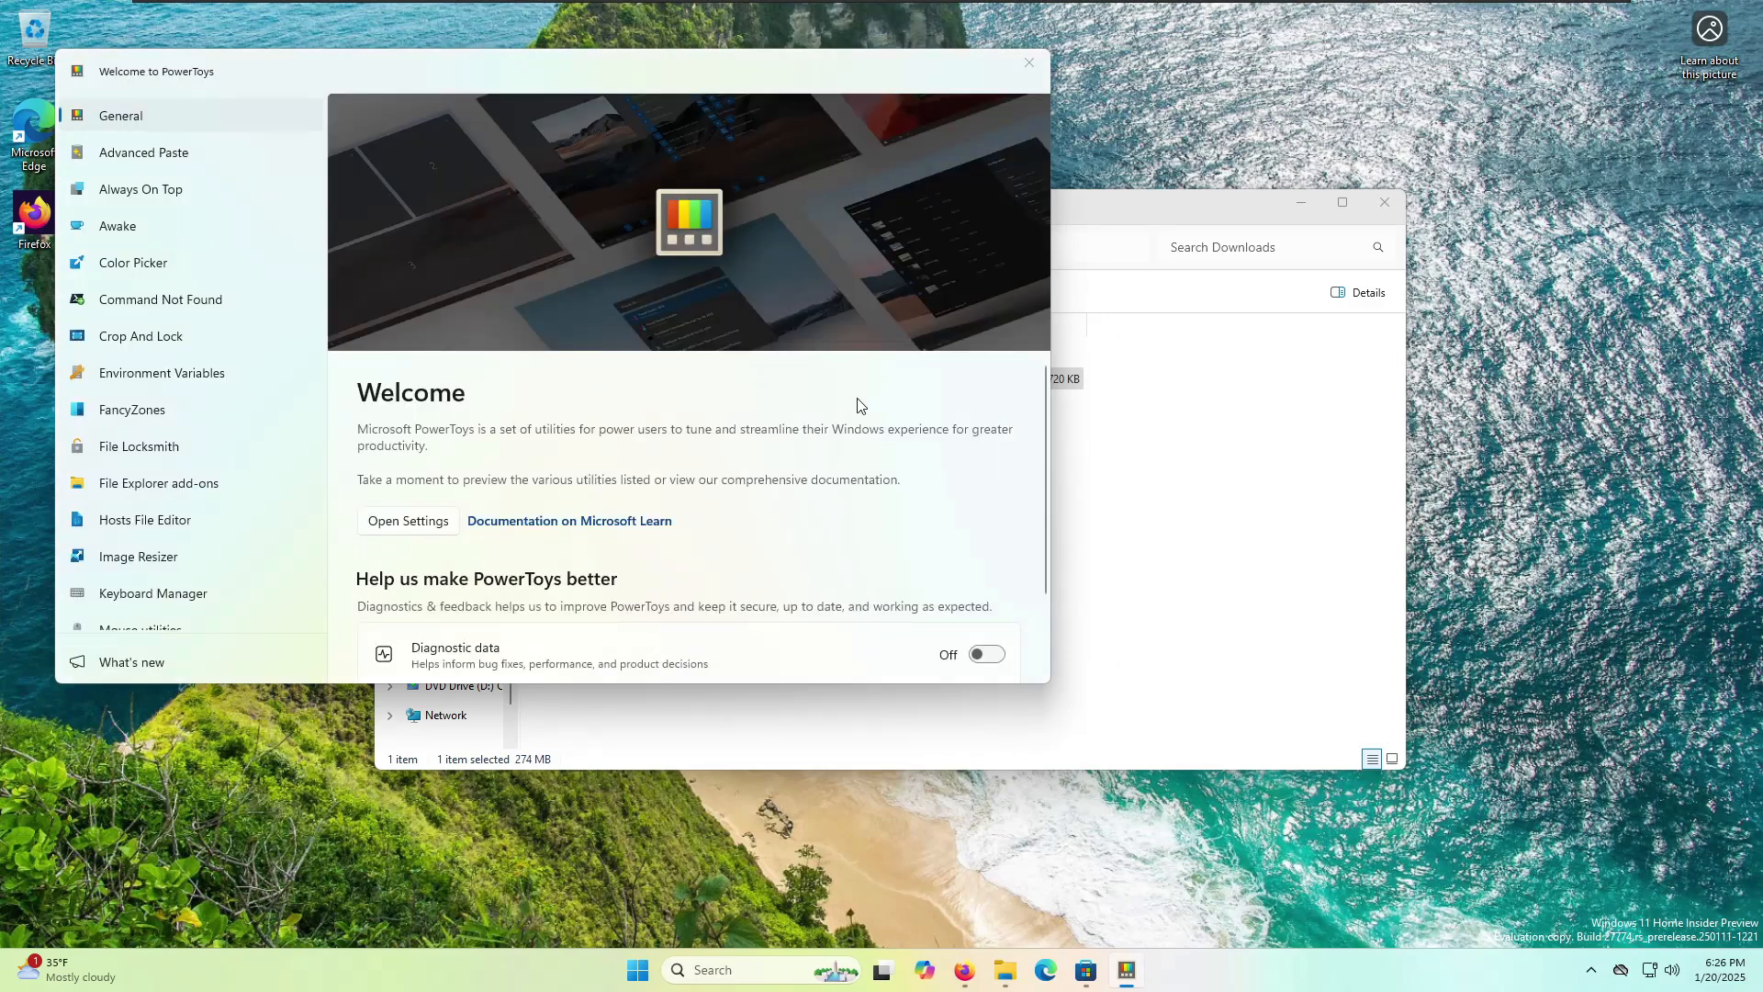
{"action": "left_click", "coordinate": [1380, 204]}
{"action": "left_click_drag", "start_coordinate": [474, 81], "coordinate": [686, 111]}
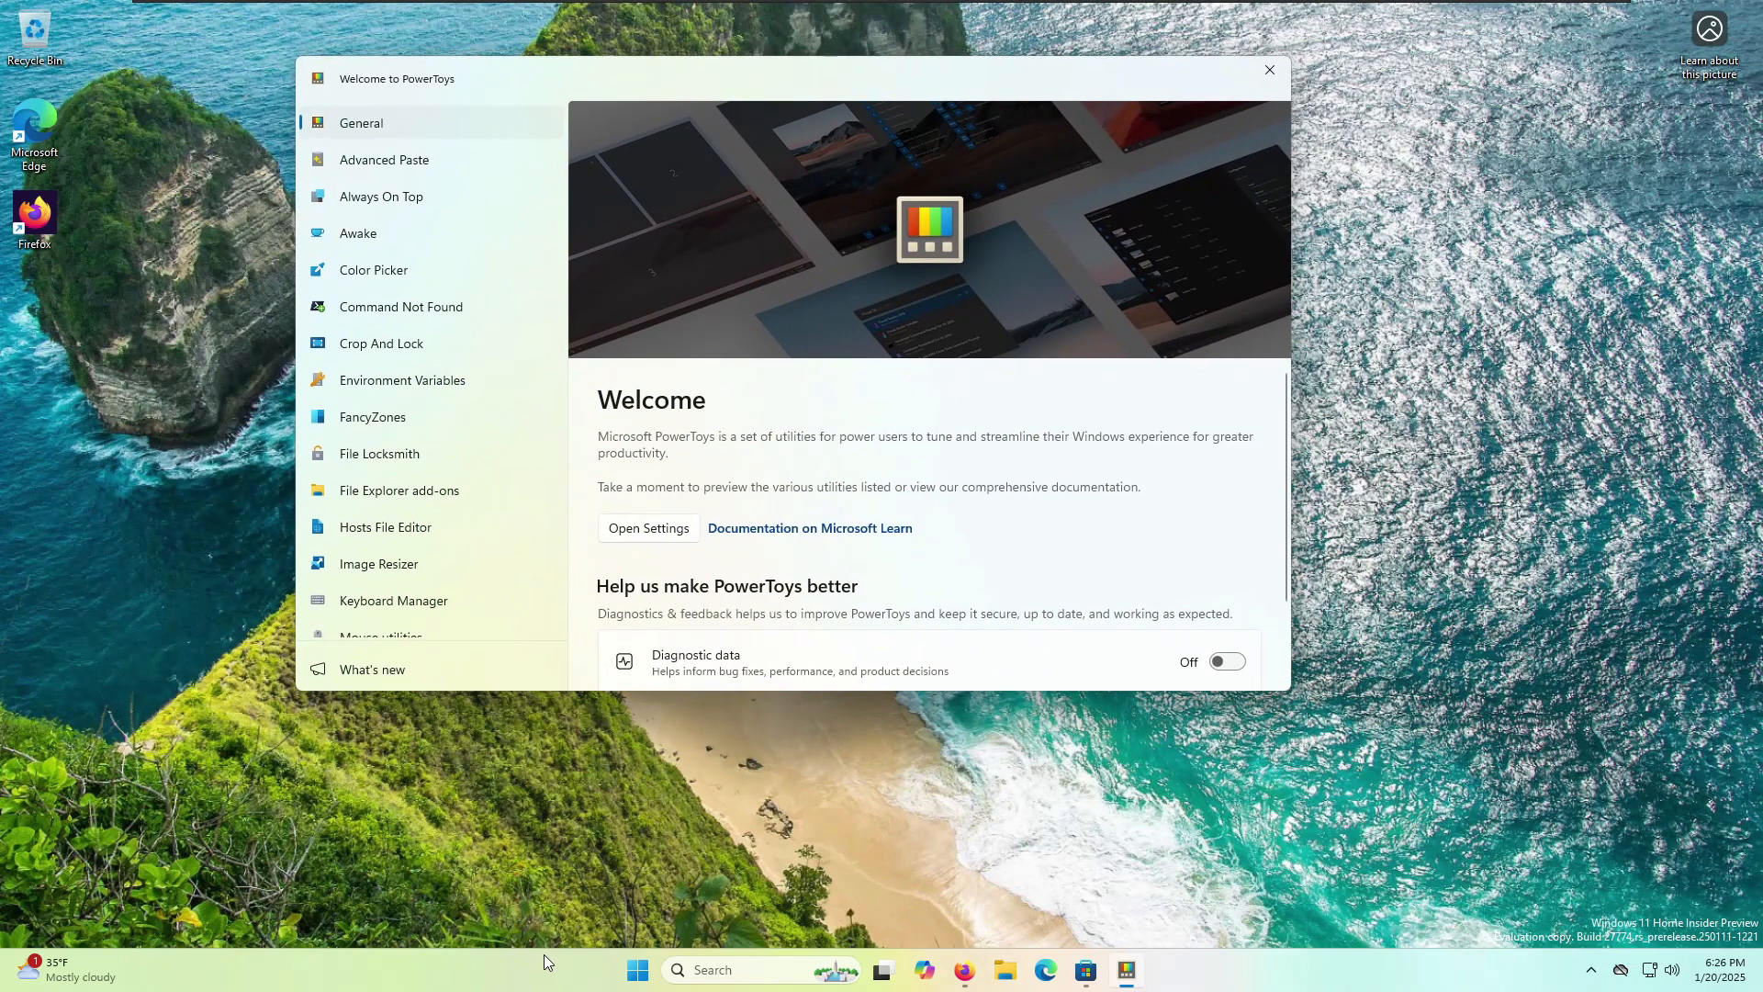
- Find PowerToys (Preview) among all installed apps and place a shortcut to it on the desktop below Firefox
{"action": "left_click", "coordinate": [638, 971]}
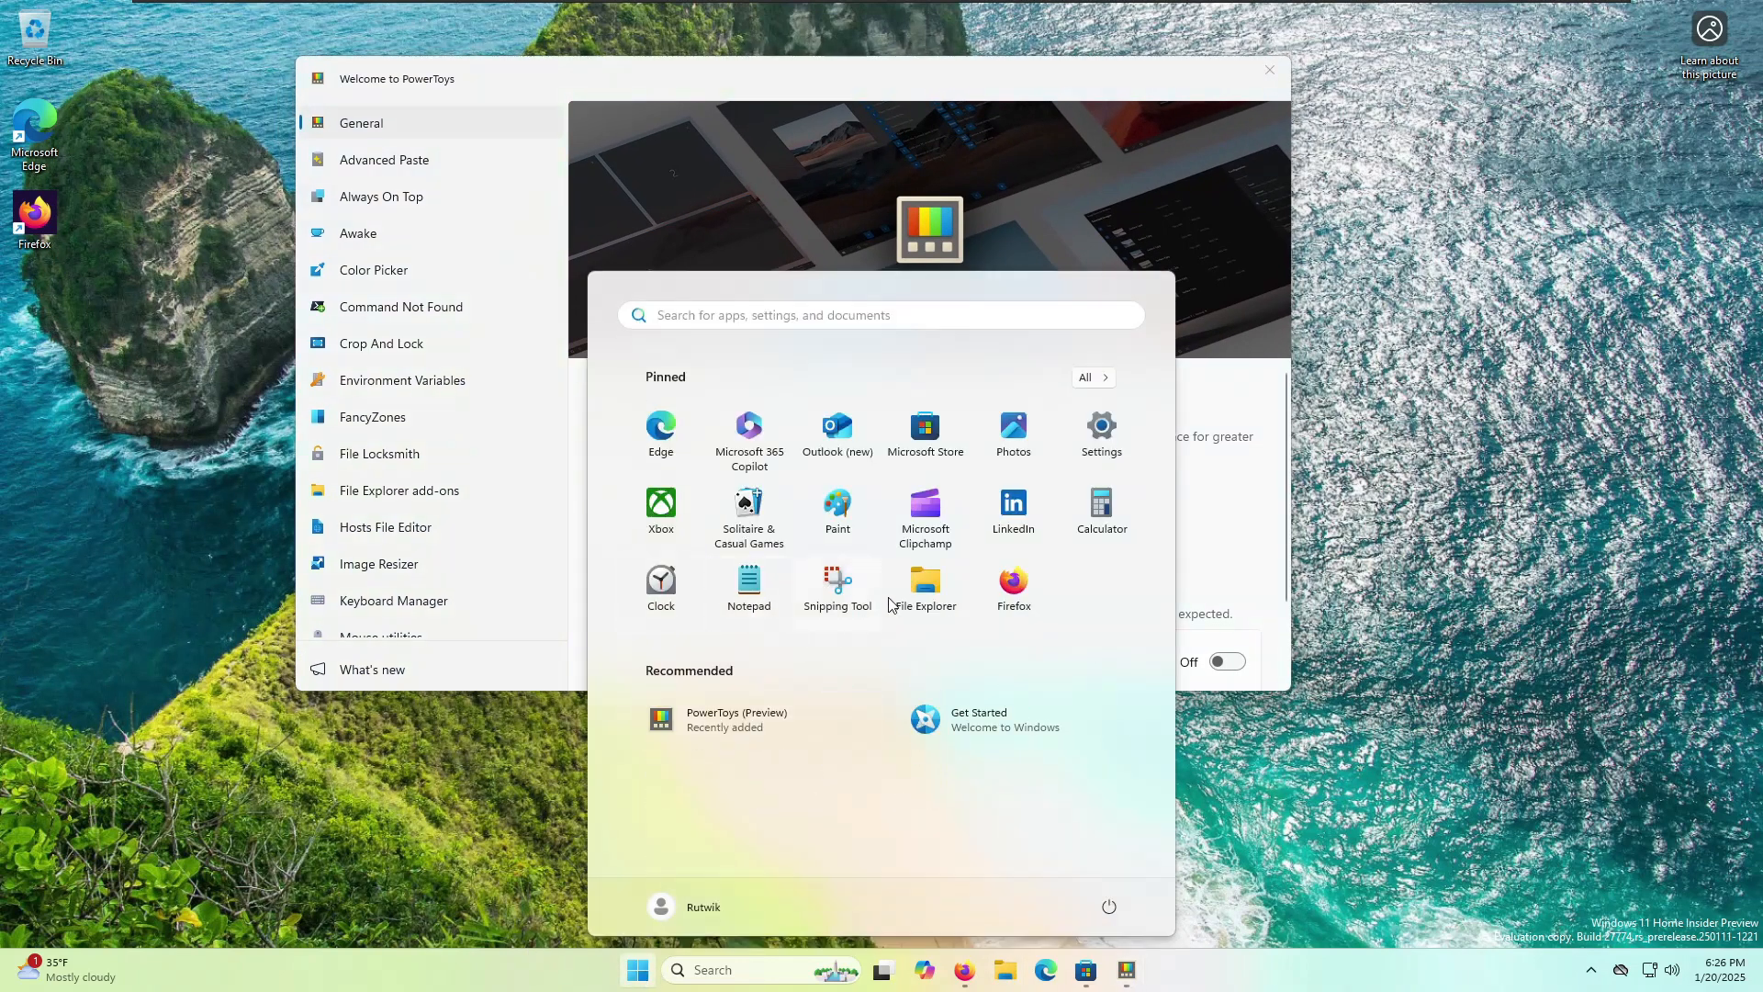
{"action": "left_click", "coordinate": [1093, 377]}
{"action": "left_click", "coordinate": [782, 525]}
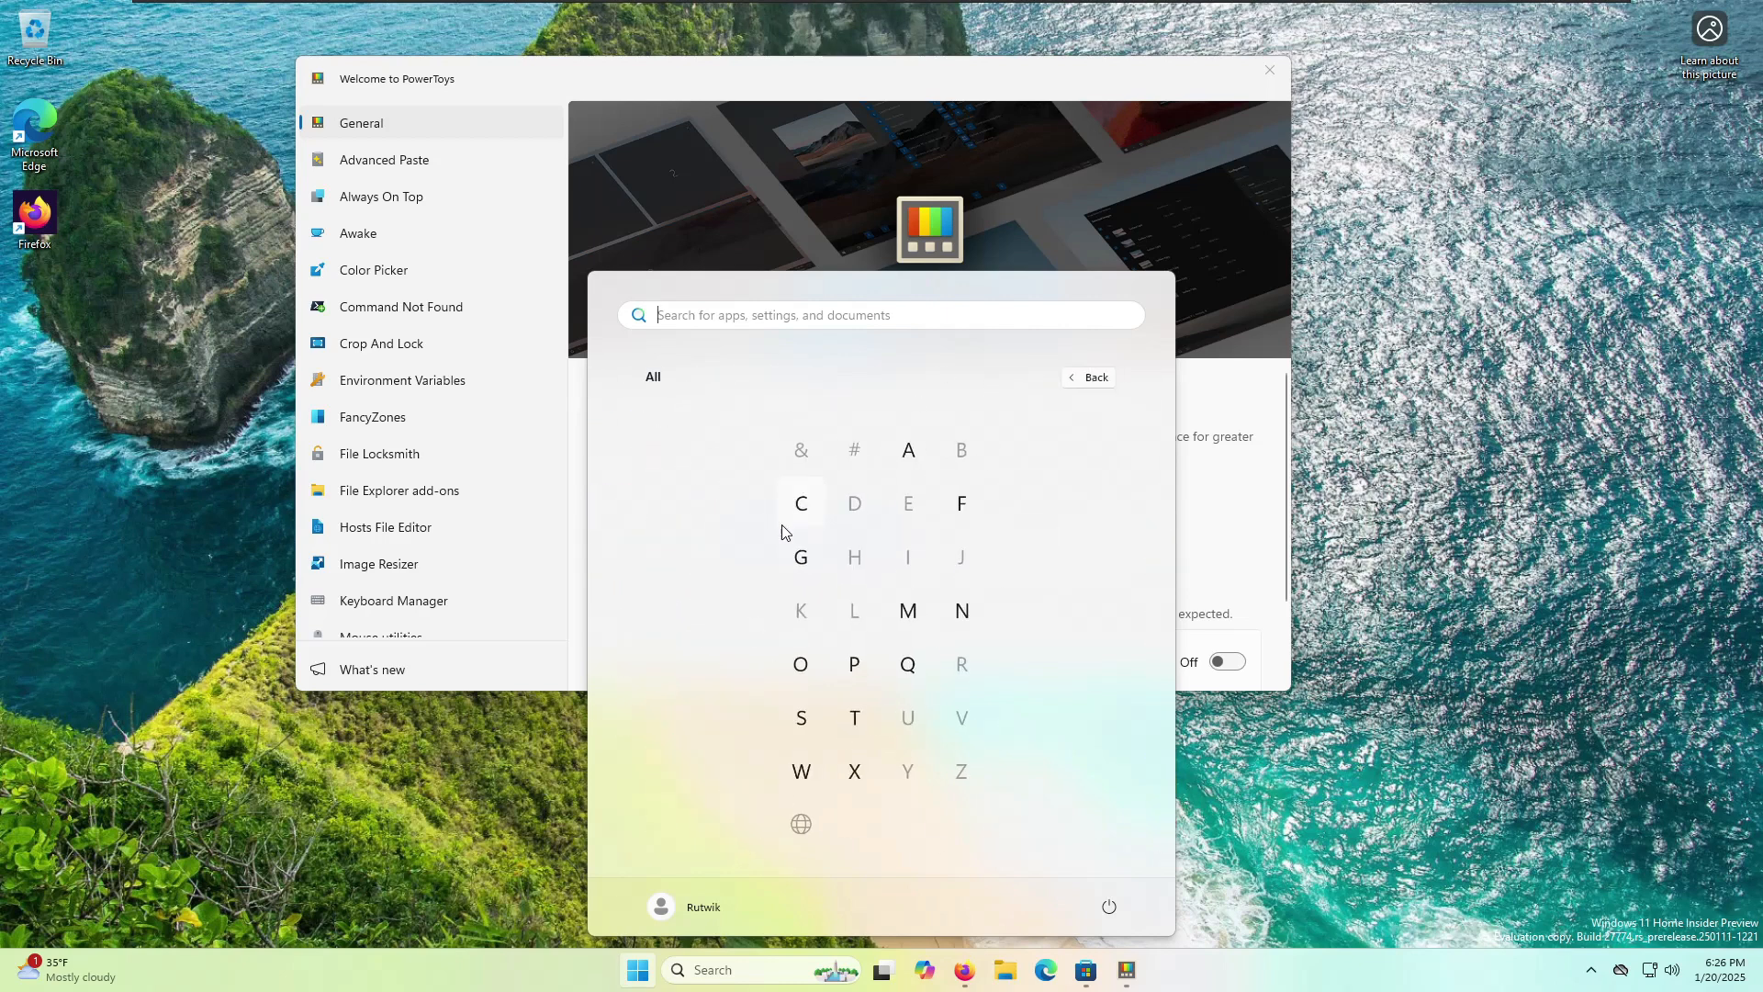
{"action": "left_click", "coordinate": [902, 616]}
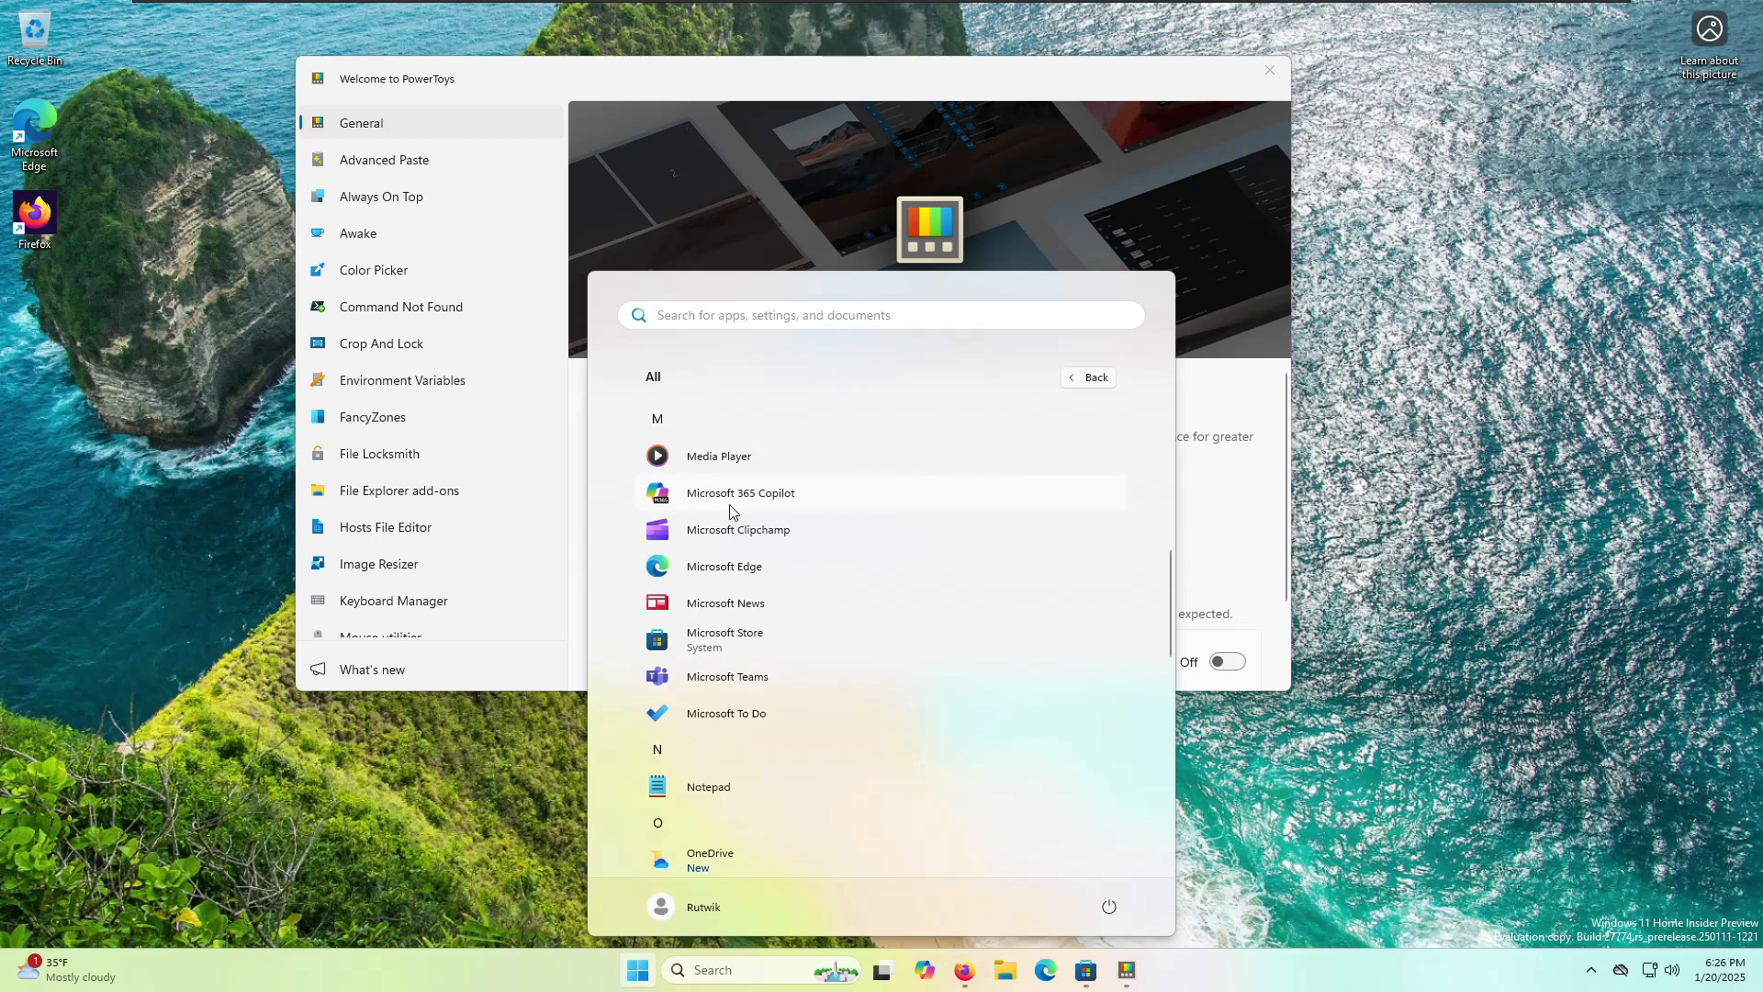
{"action": "scroll", "coordinate": [744, 588], "scroll_direction": "down", "scroll_amount": 5}
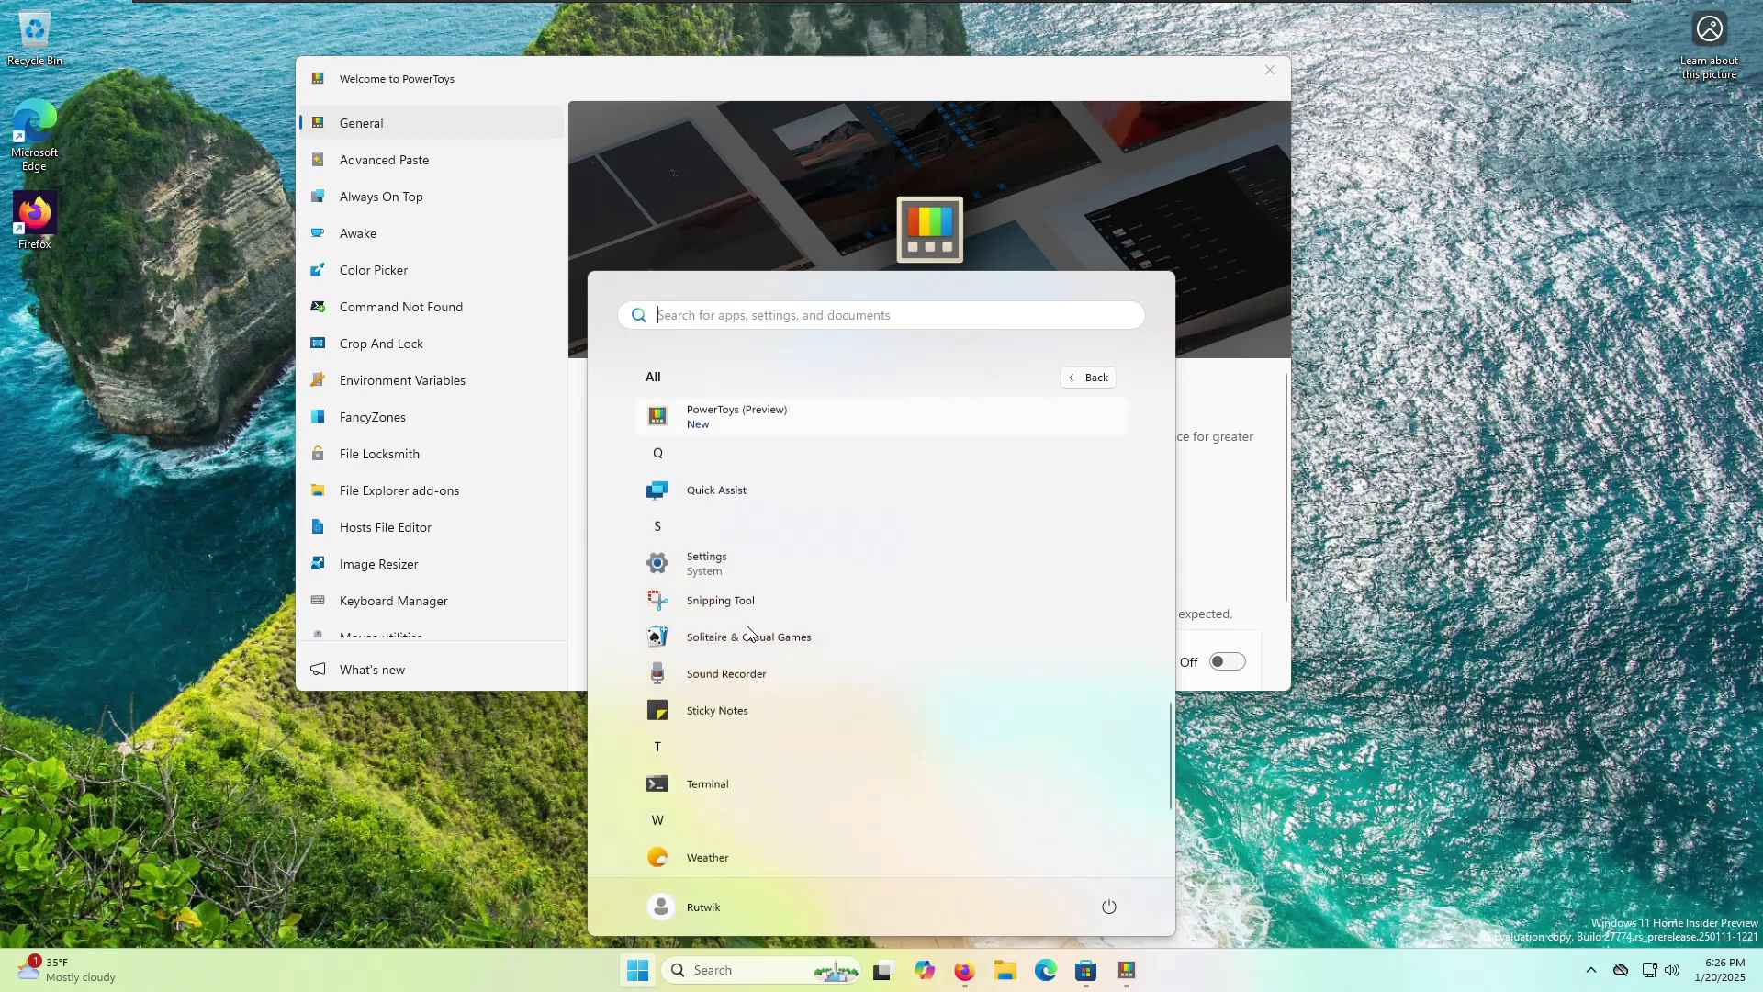
{"action": "scroll", "coordinate": [753, 689], "scroll_direction": "down", "scroll_amount": 2}
{"action": "scroll", "coordinate": [745, 615], "scroll_direction": "up", "scroll_amount": 3}
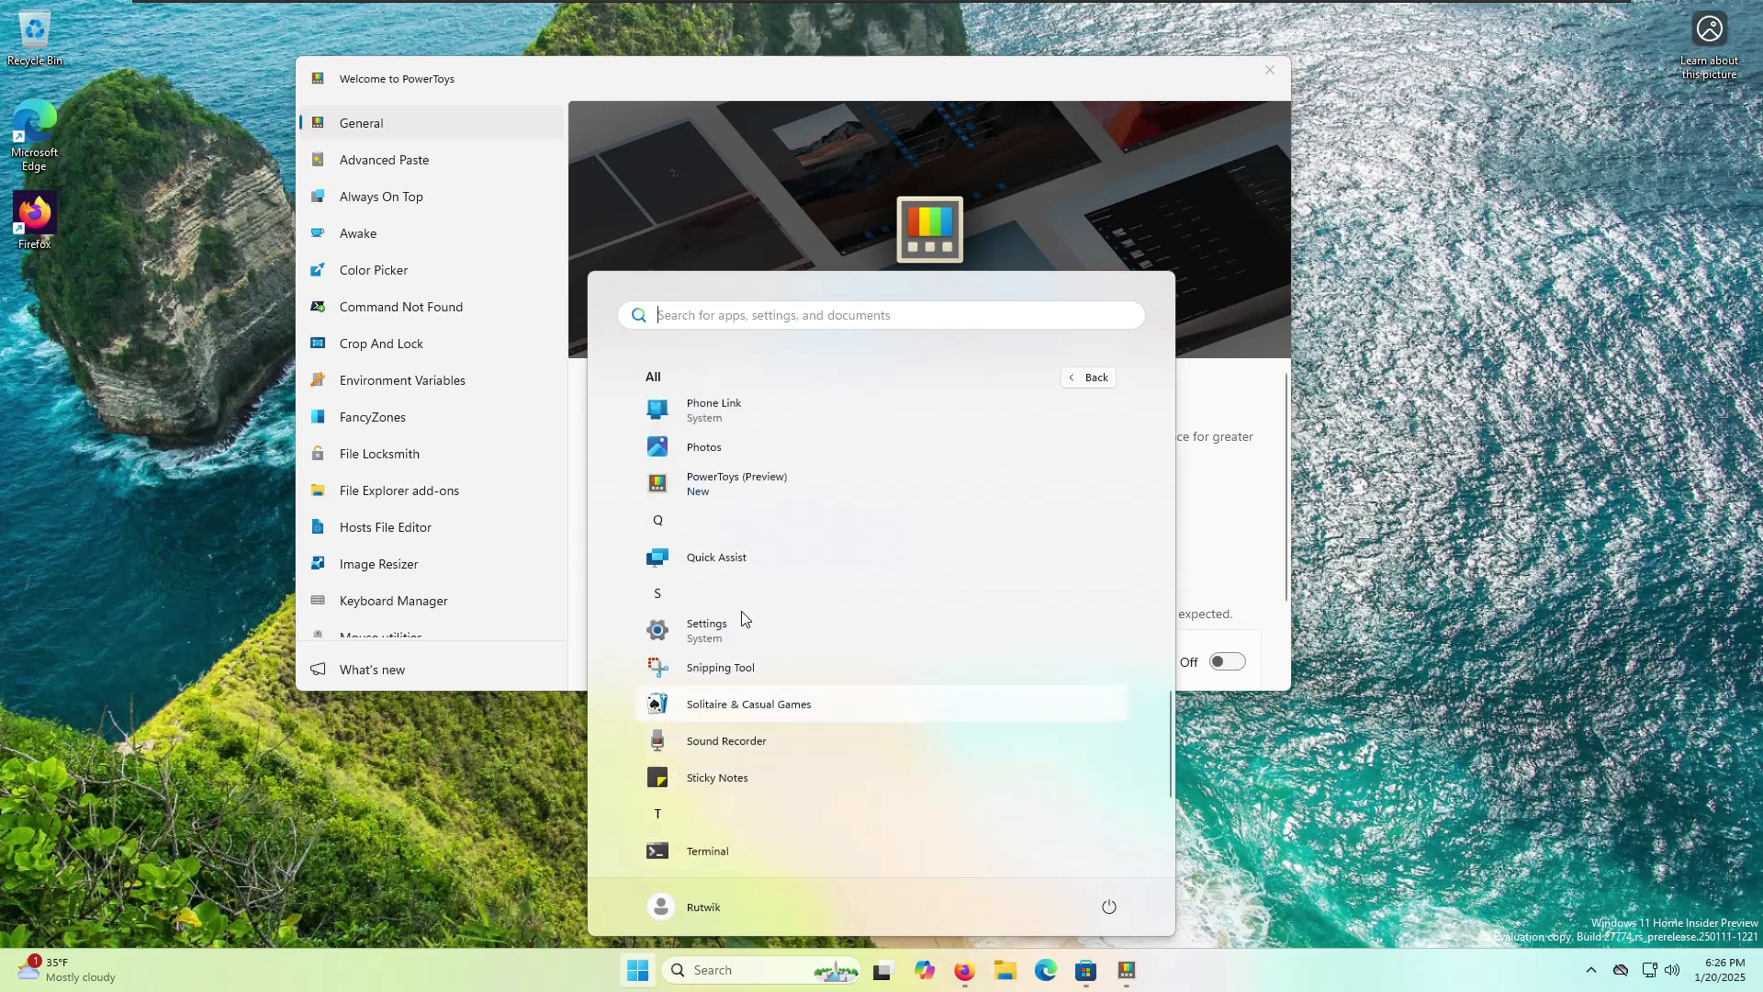
{"action": "left_click_drag", "start_coordinate": [735, 485], "coordinate": [89, 306]}
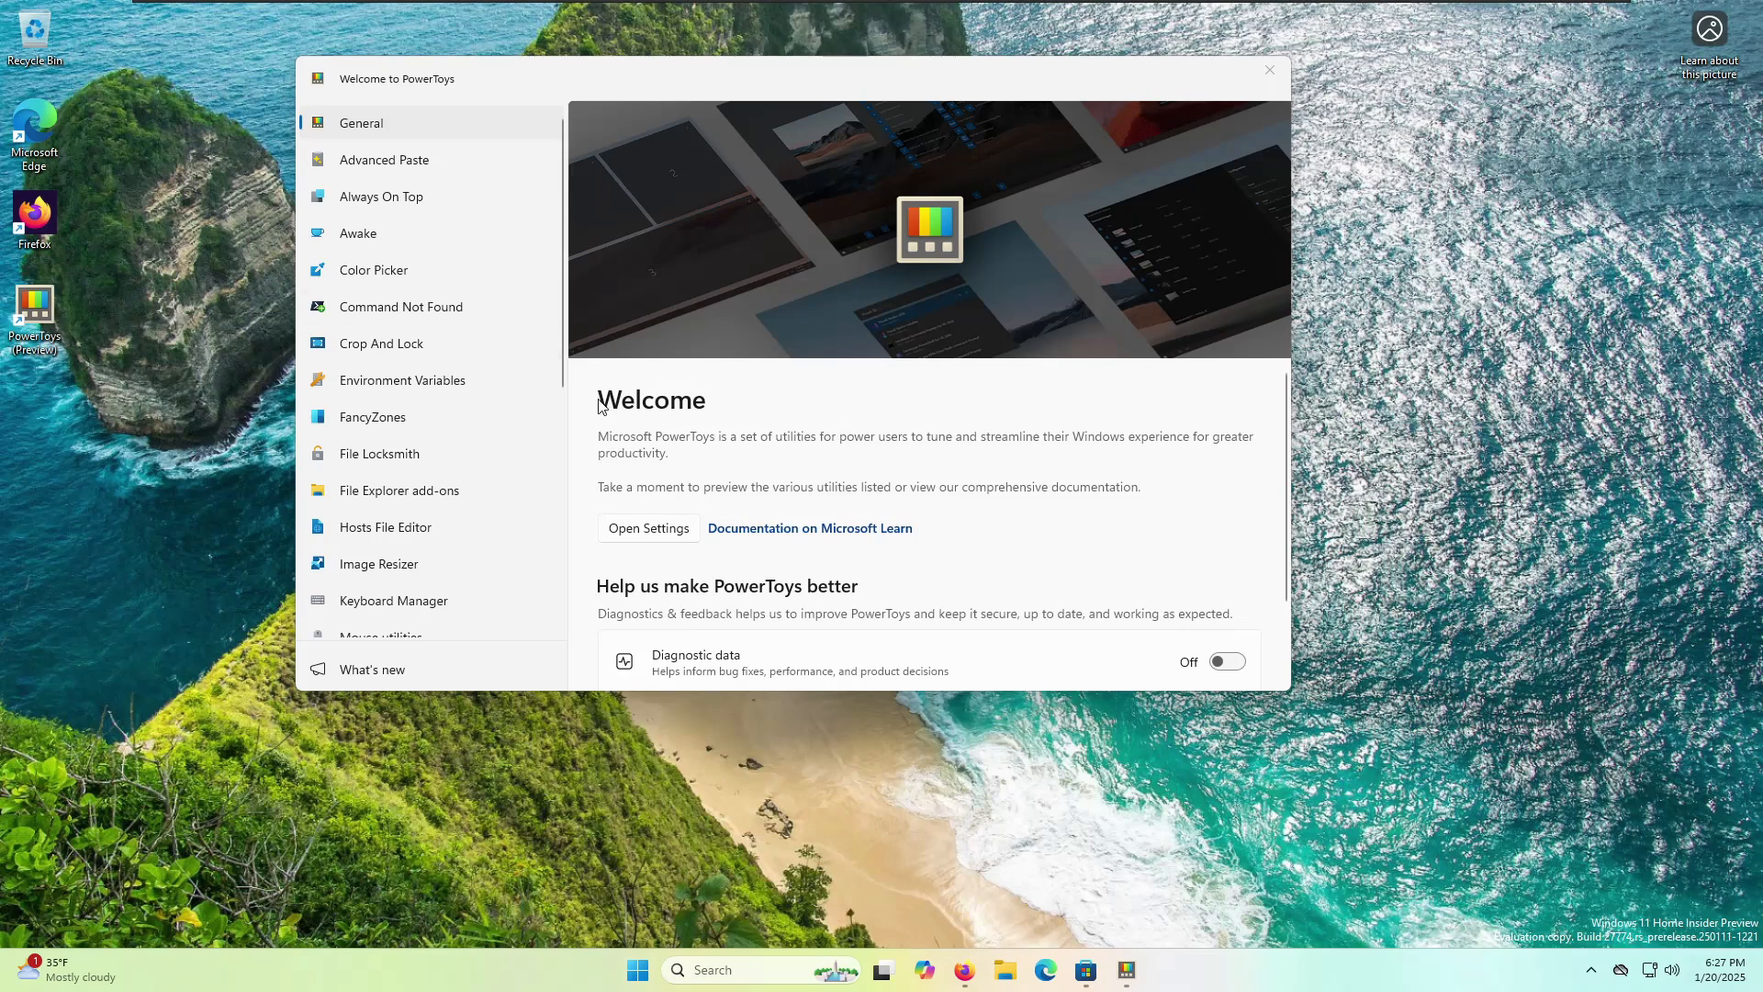
- Look over the PowerToys welcome page, its diagnostic data section and the full list of utilities
{"action": "scroll", "coordinate": [689, 453], "scroll_direction": "down", "scroll_amount": 2}
{"action": "scroll", "coordinate": [691, 453], "scroll_direction": "up", "scroll_amount": 2}
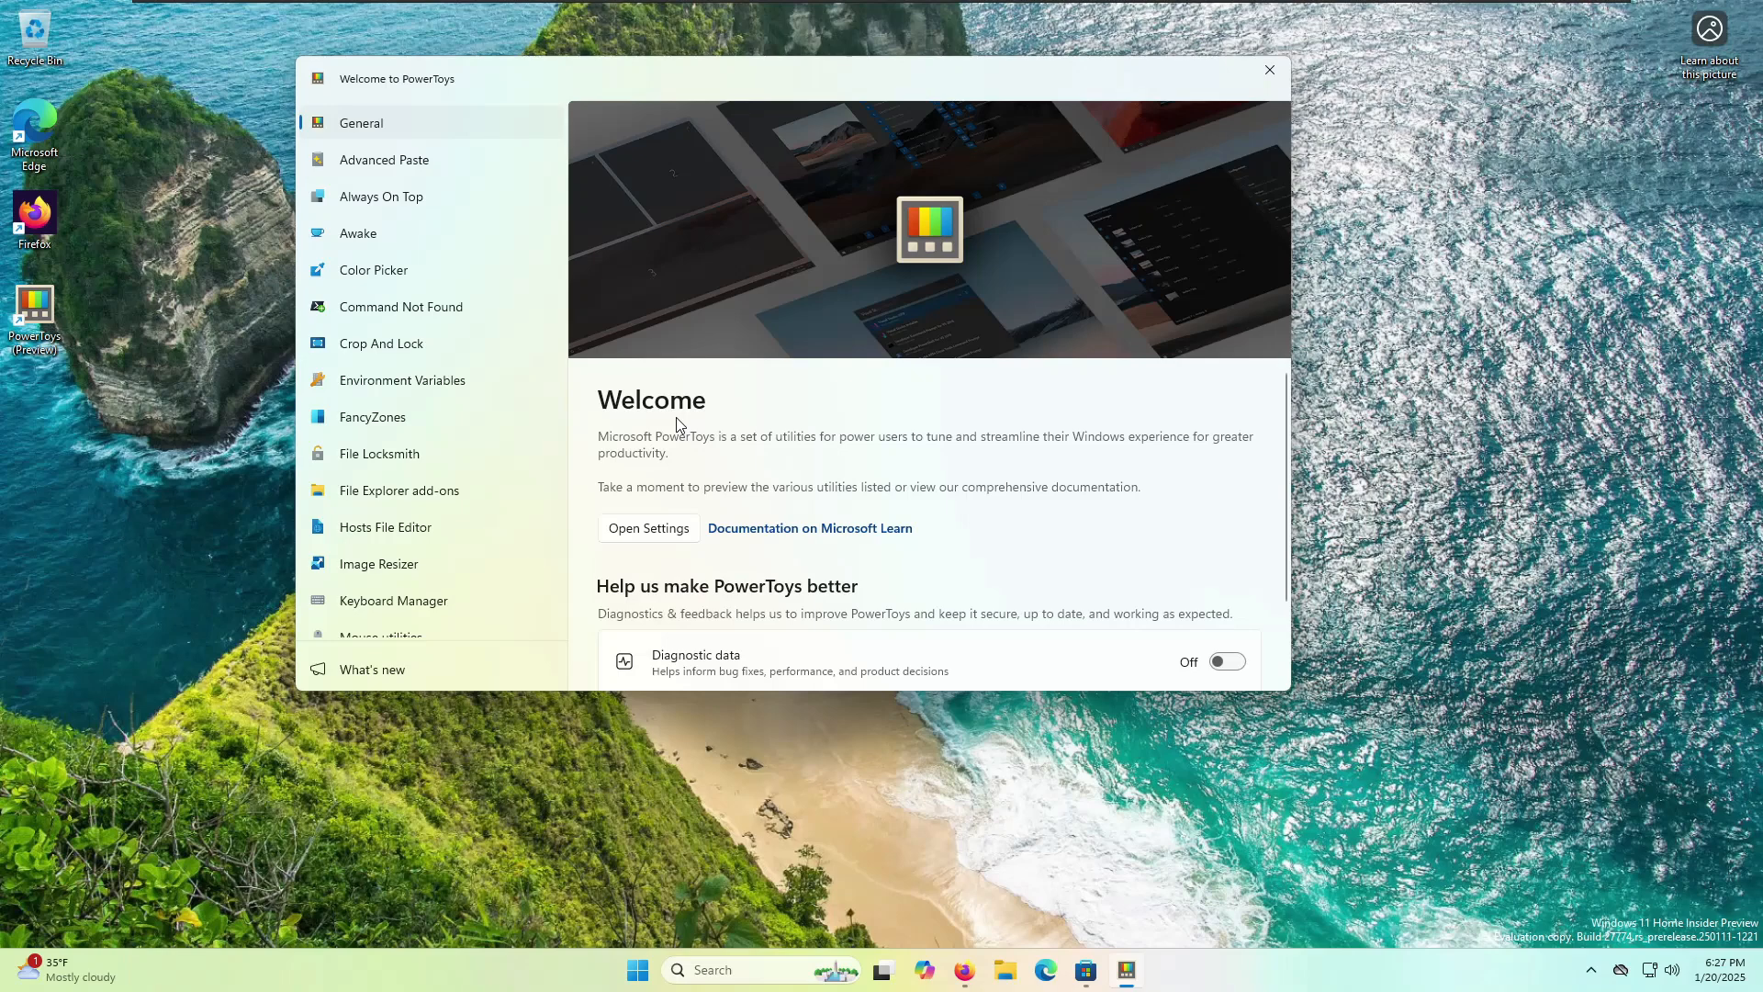
{"action": "scroll", "coordinate": [490, 174], "scroll_direction": "down", "scroll_amount": 5}
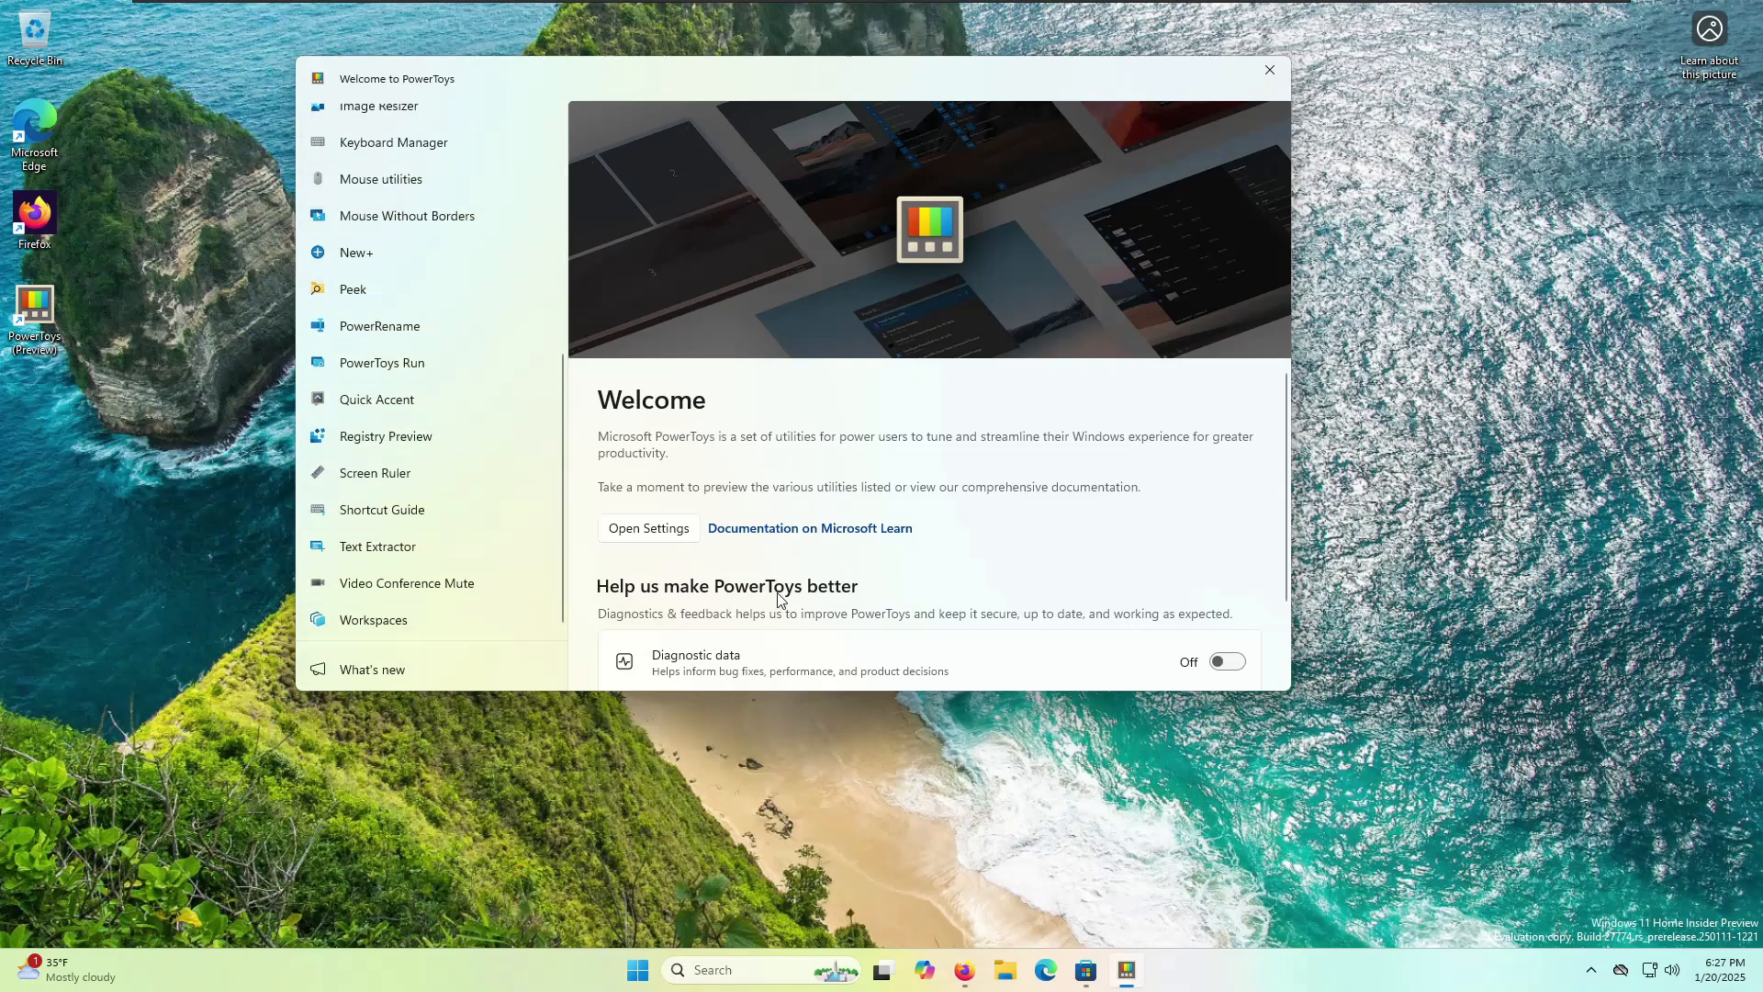
{"action": "scroll", "coordinate": [789, 570], "scroll_direction": "down", "scroll_amount": 2}
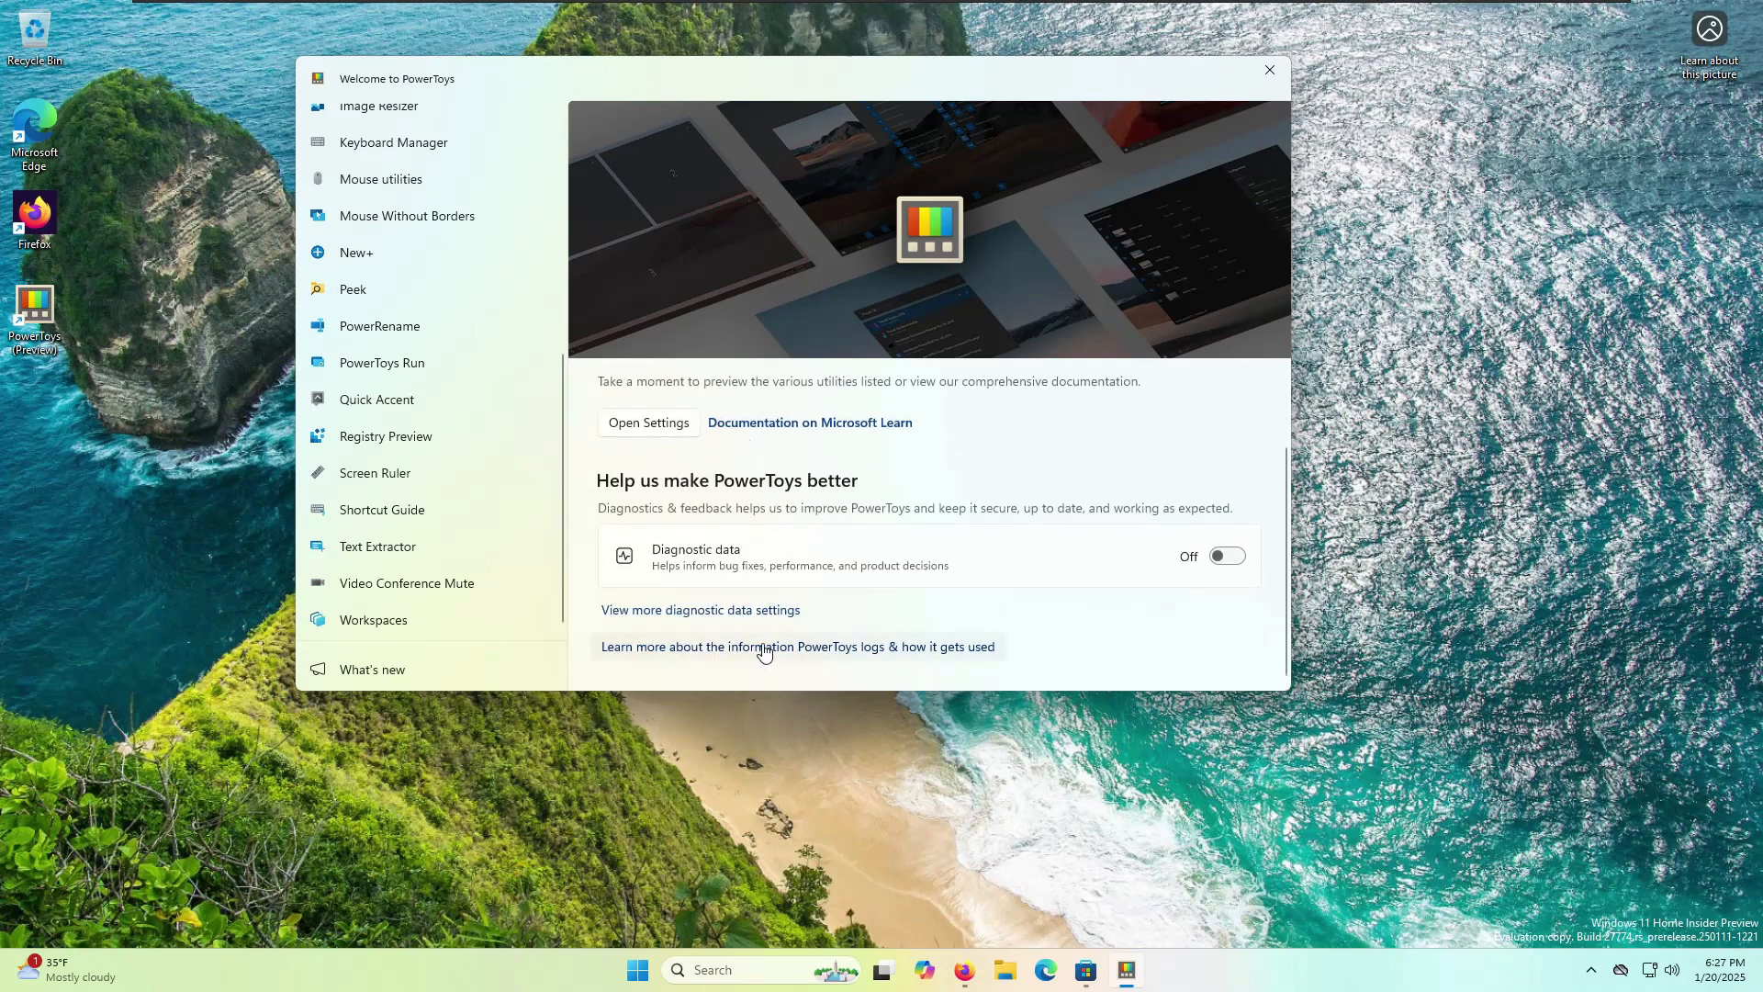
{"action": "scroll", "coordinate": [606, 432], "scroll_direction": "up", "scroll_amount": 2}
{"action": "scroll", "coordinate": [481, 315], "scroll_direction": "up", "scroll_amount": 5}
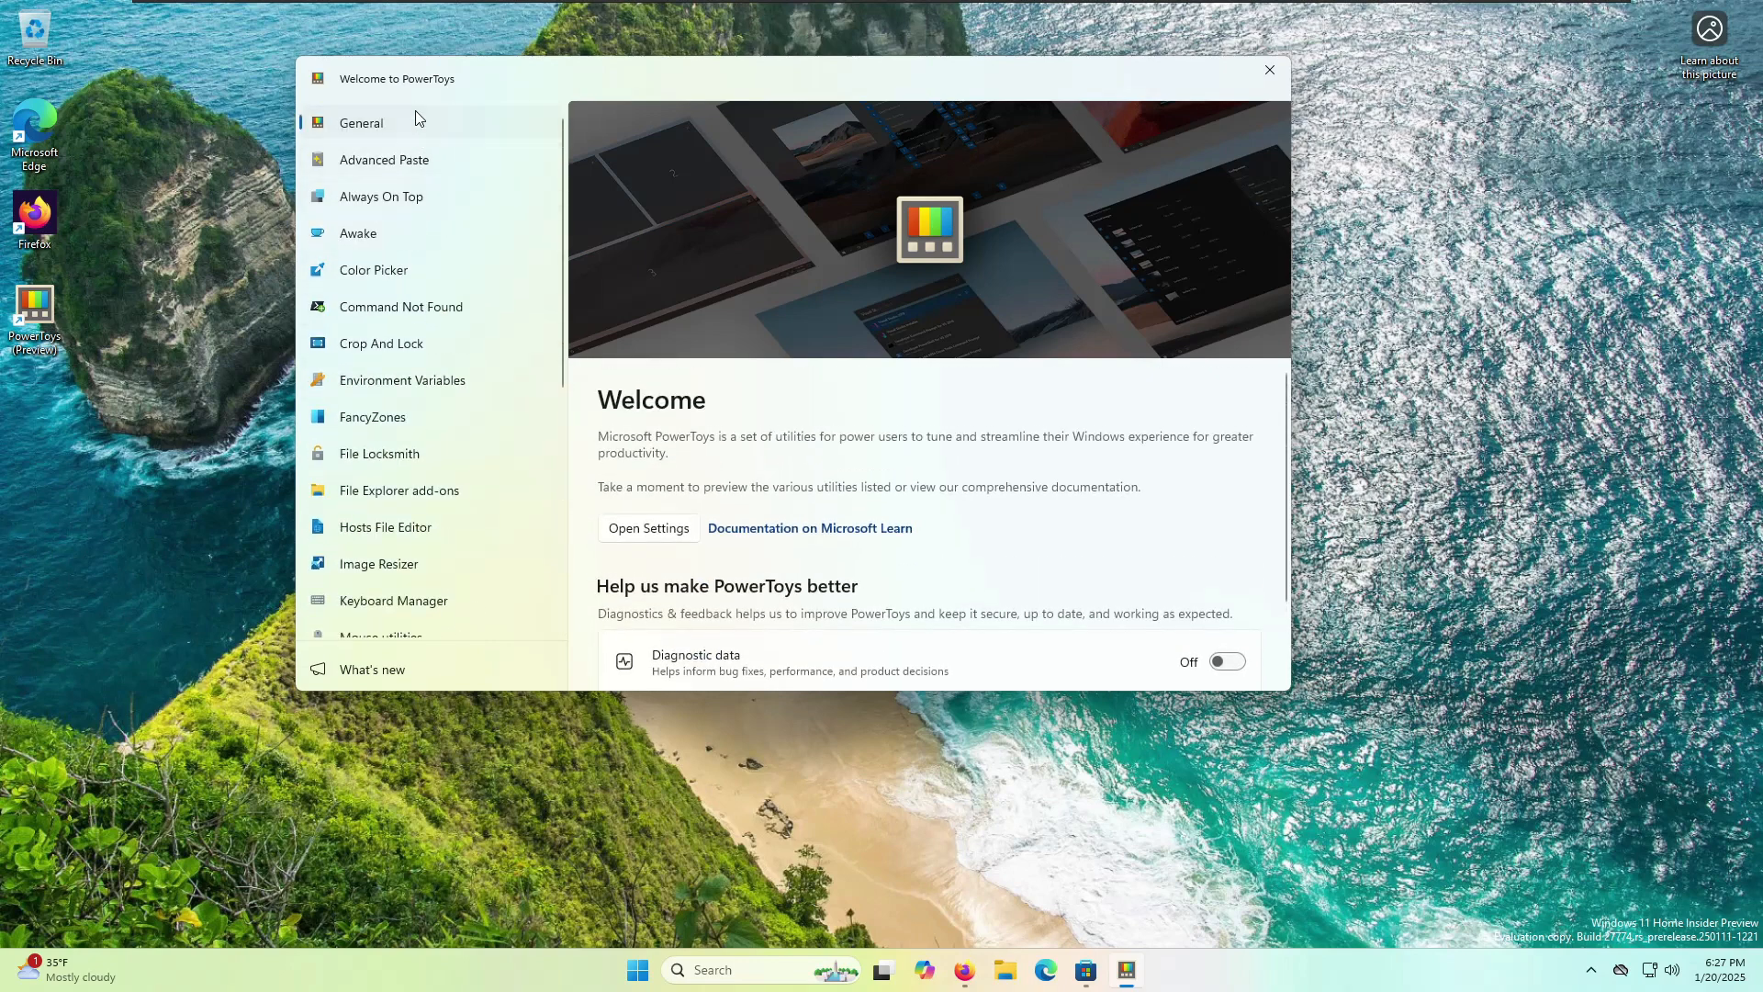
{"action": "scroll", "coordinate": [1122, 532], "scroll_direction": "down", "scroll_amount": 2}
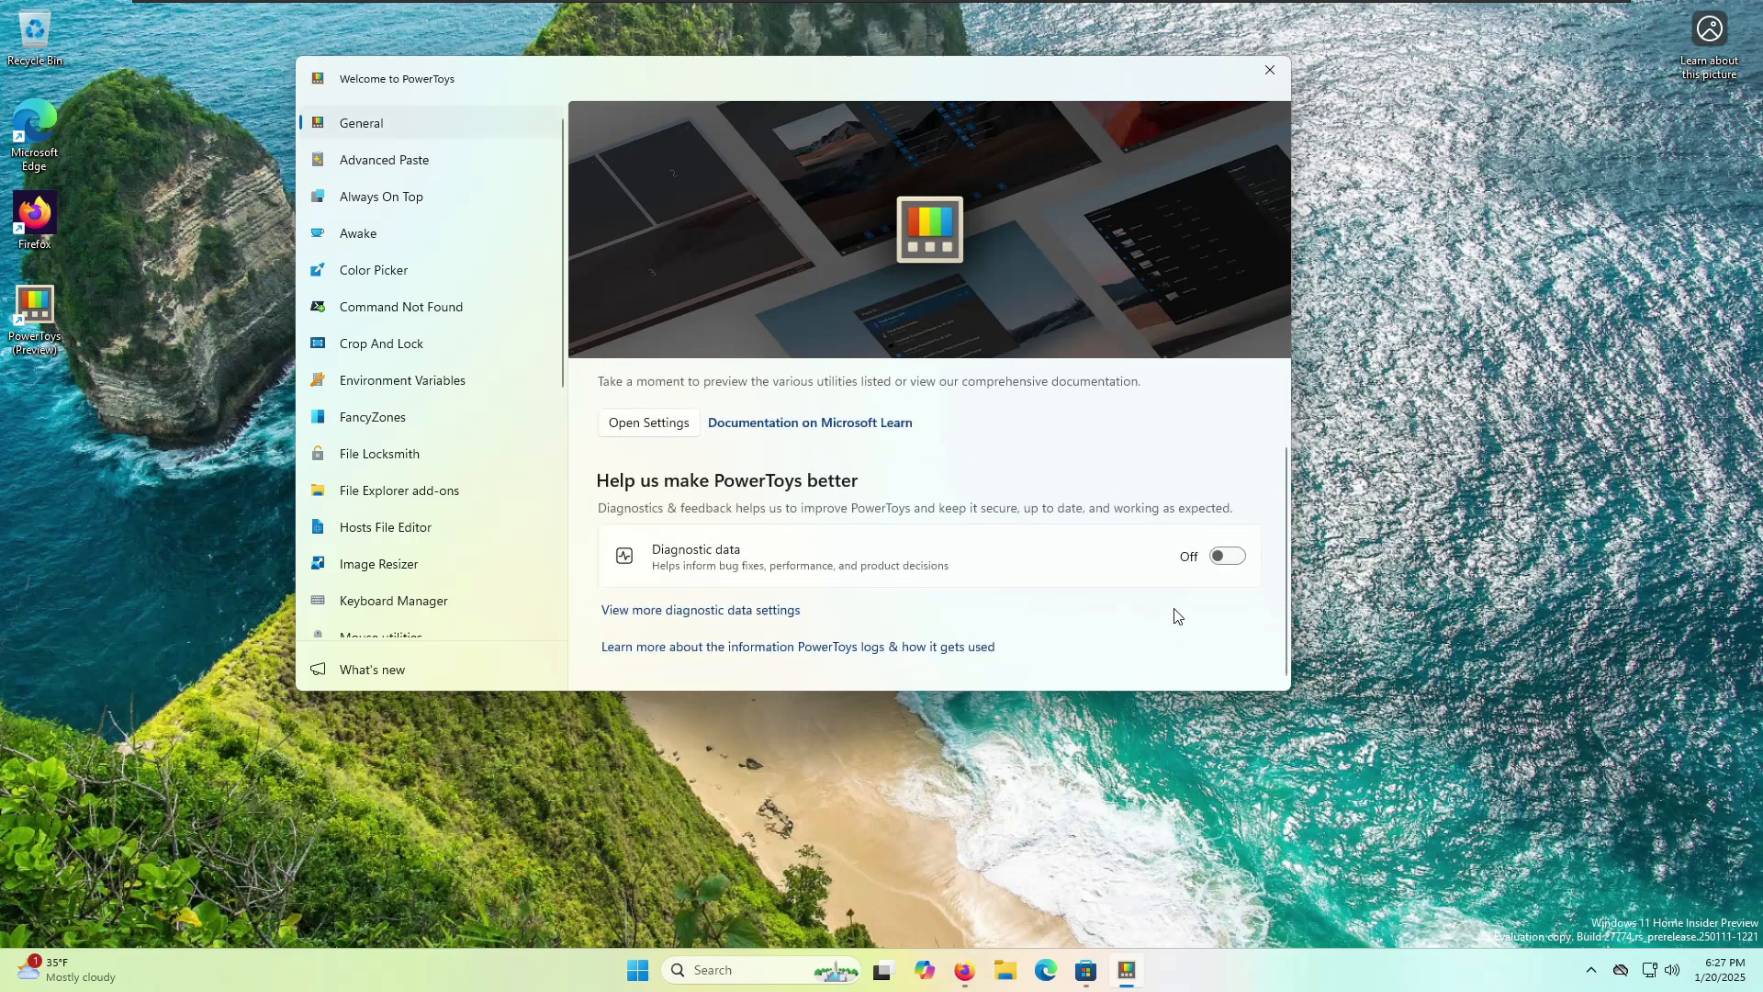
{"action": "scroll", "coordinate": [546, 590], "scroll_direction": "down", "scroll_amount": 5}
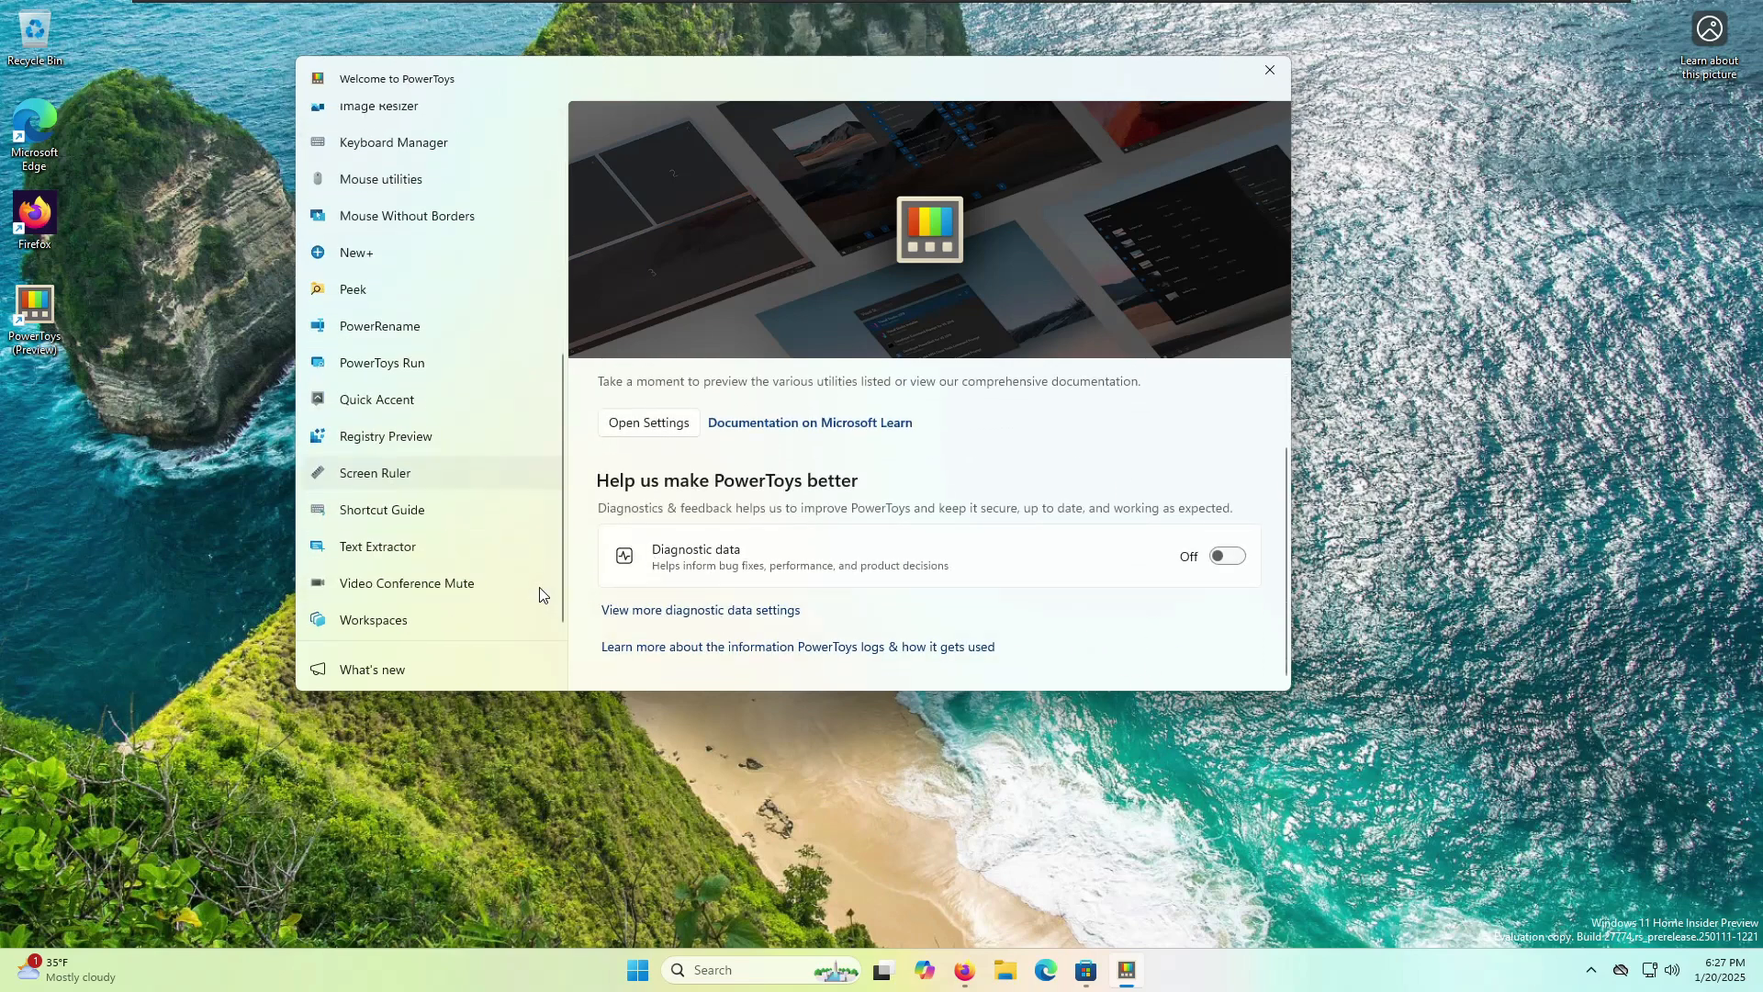
- Read the What's new release notes and the introductions to Advanced Paste and Always On Top
{"action": "left_click", "coordinate": [427, 675]}
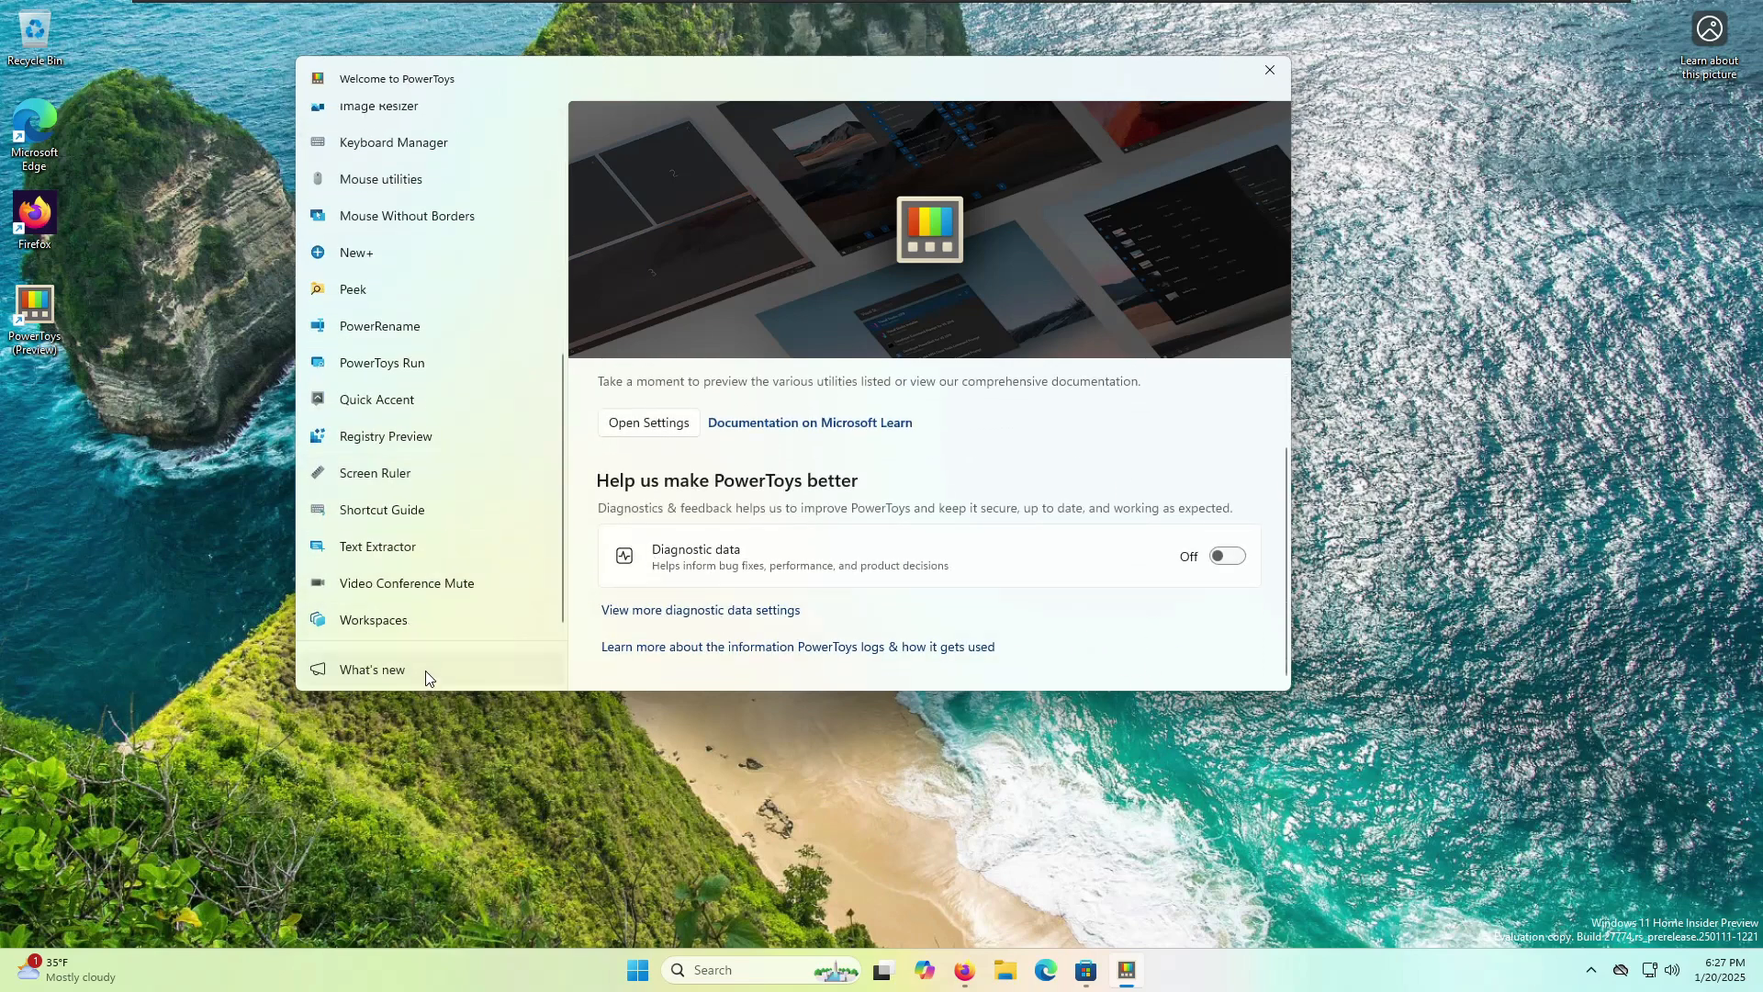
{"action": "scroll", "coordinate": [525, 338], "scroll_direction": "up", "scroll_amount": 5}
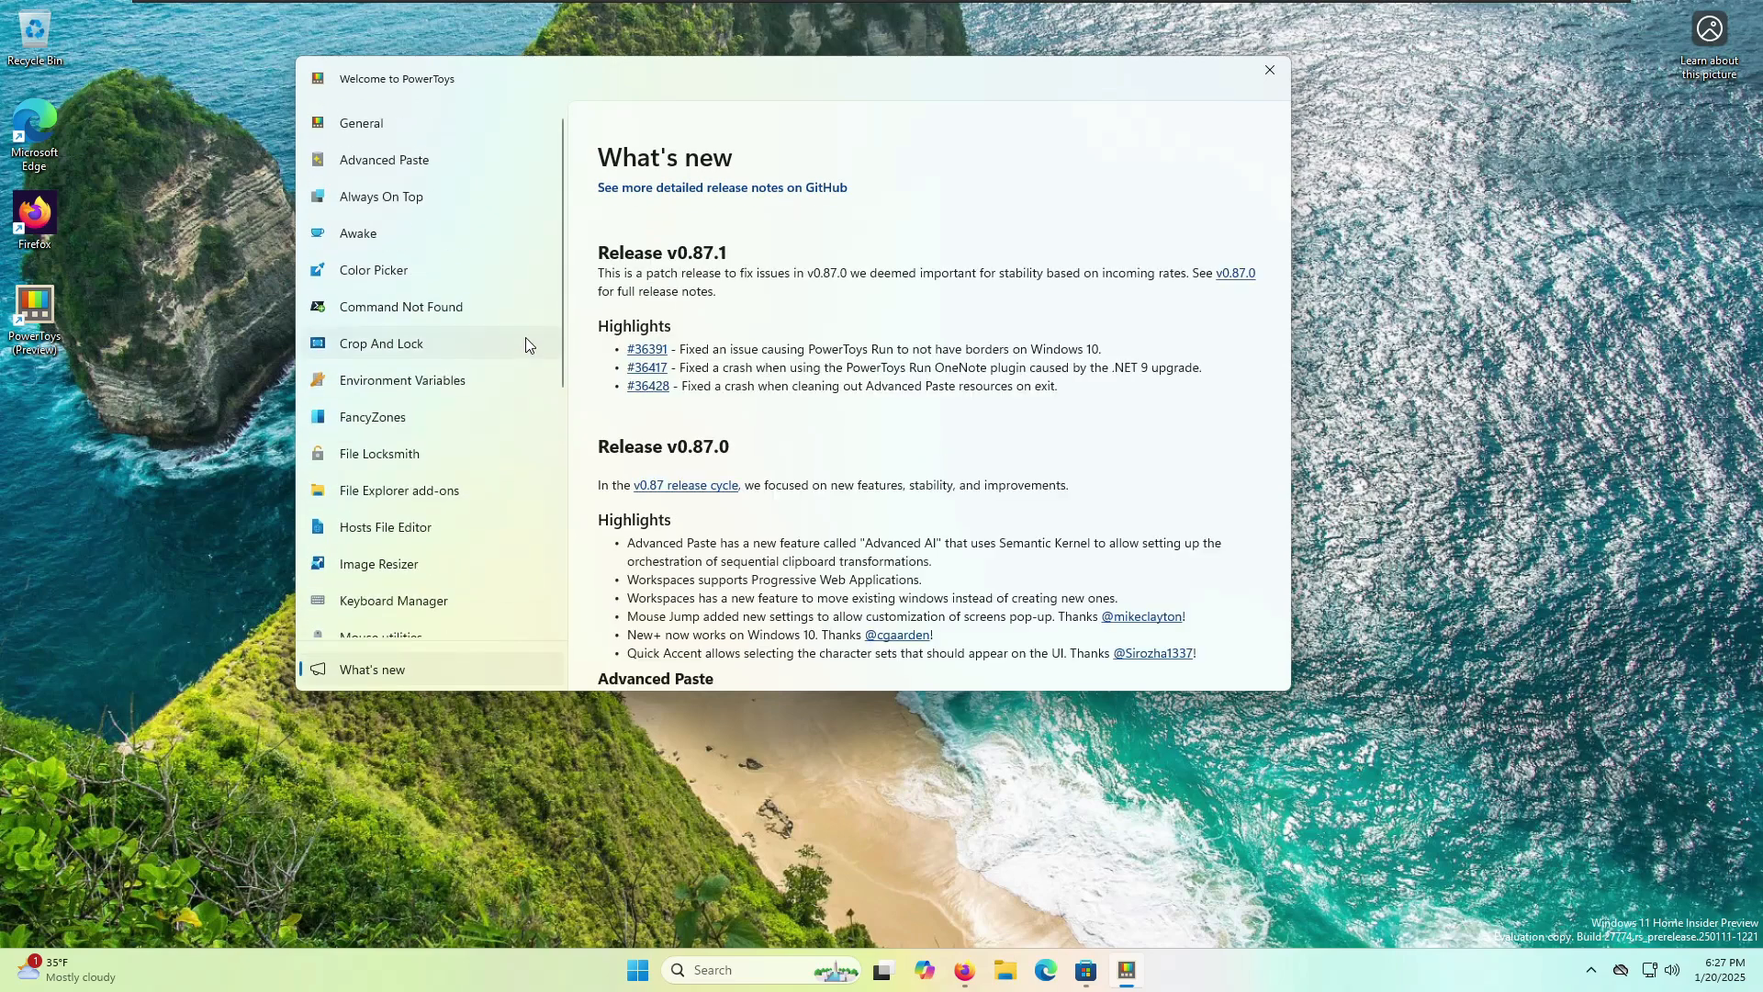
{"action": "left_click", "coordinate": [412, 160]}
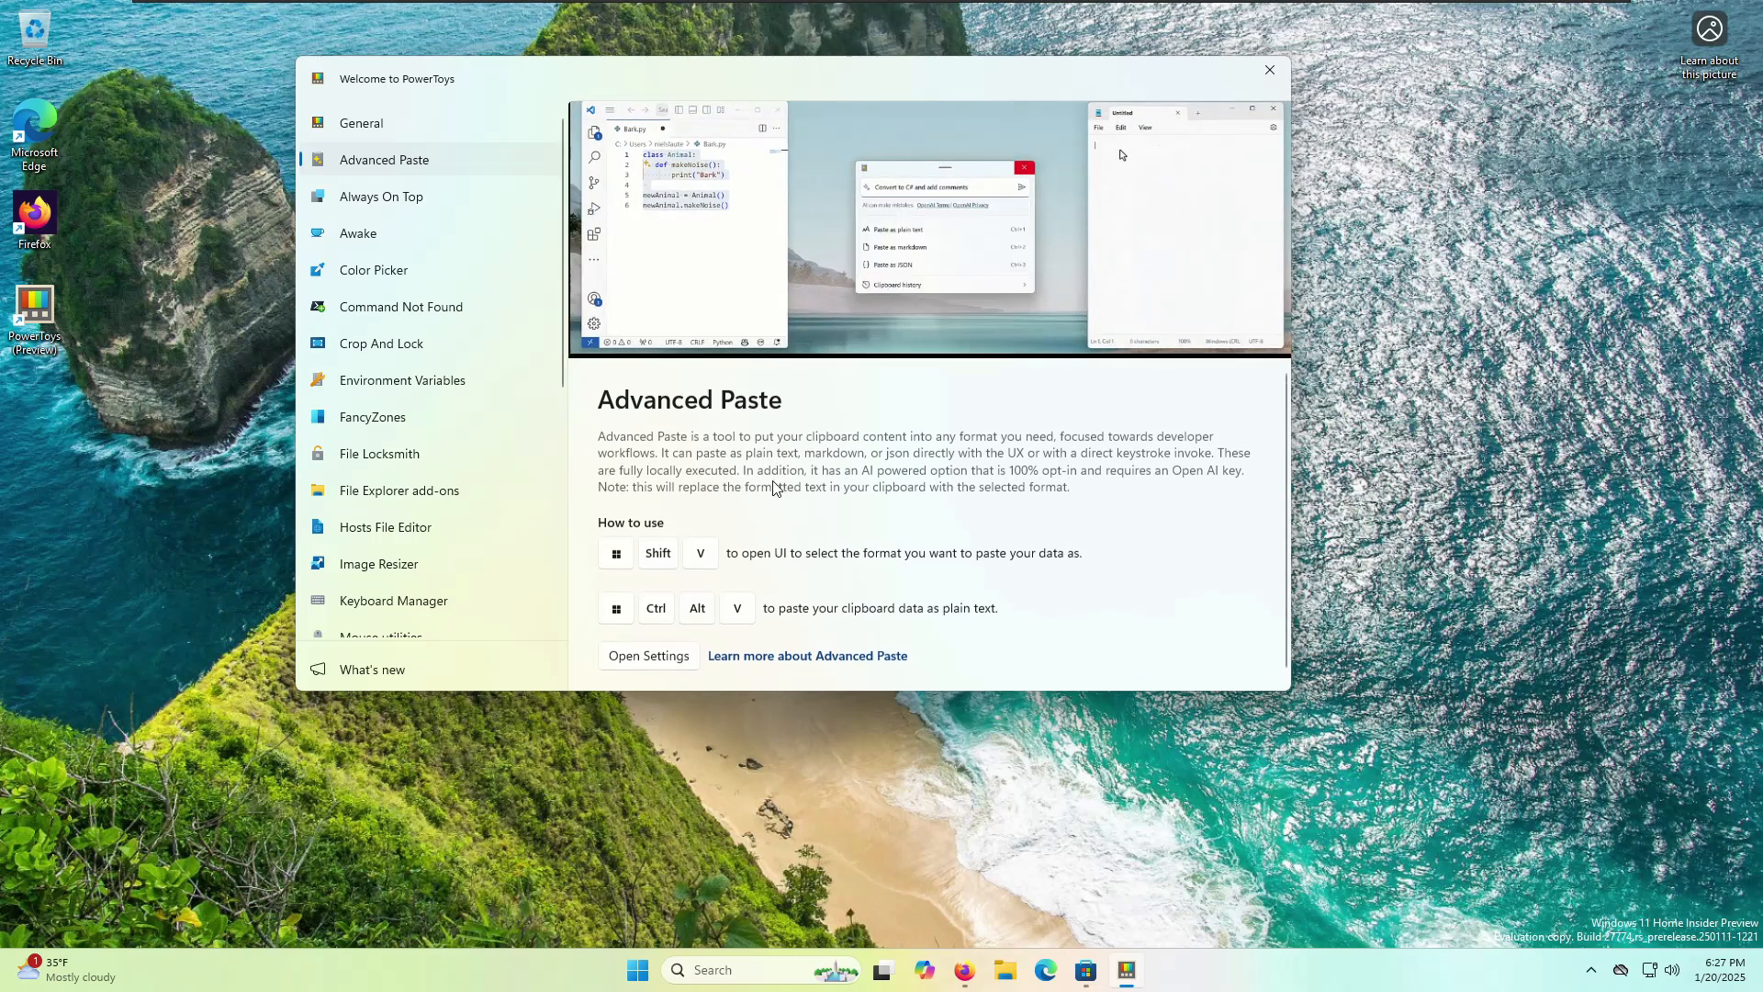
{"action": "left_click", "coordinate": [520, 205]}
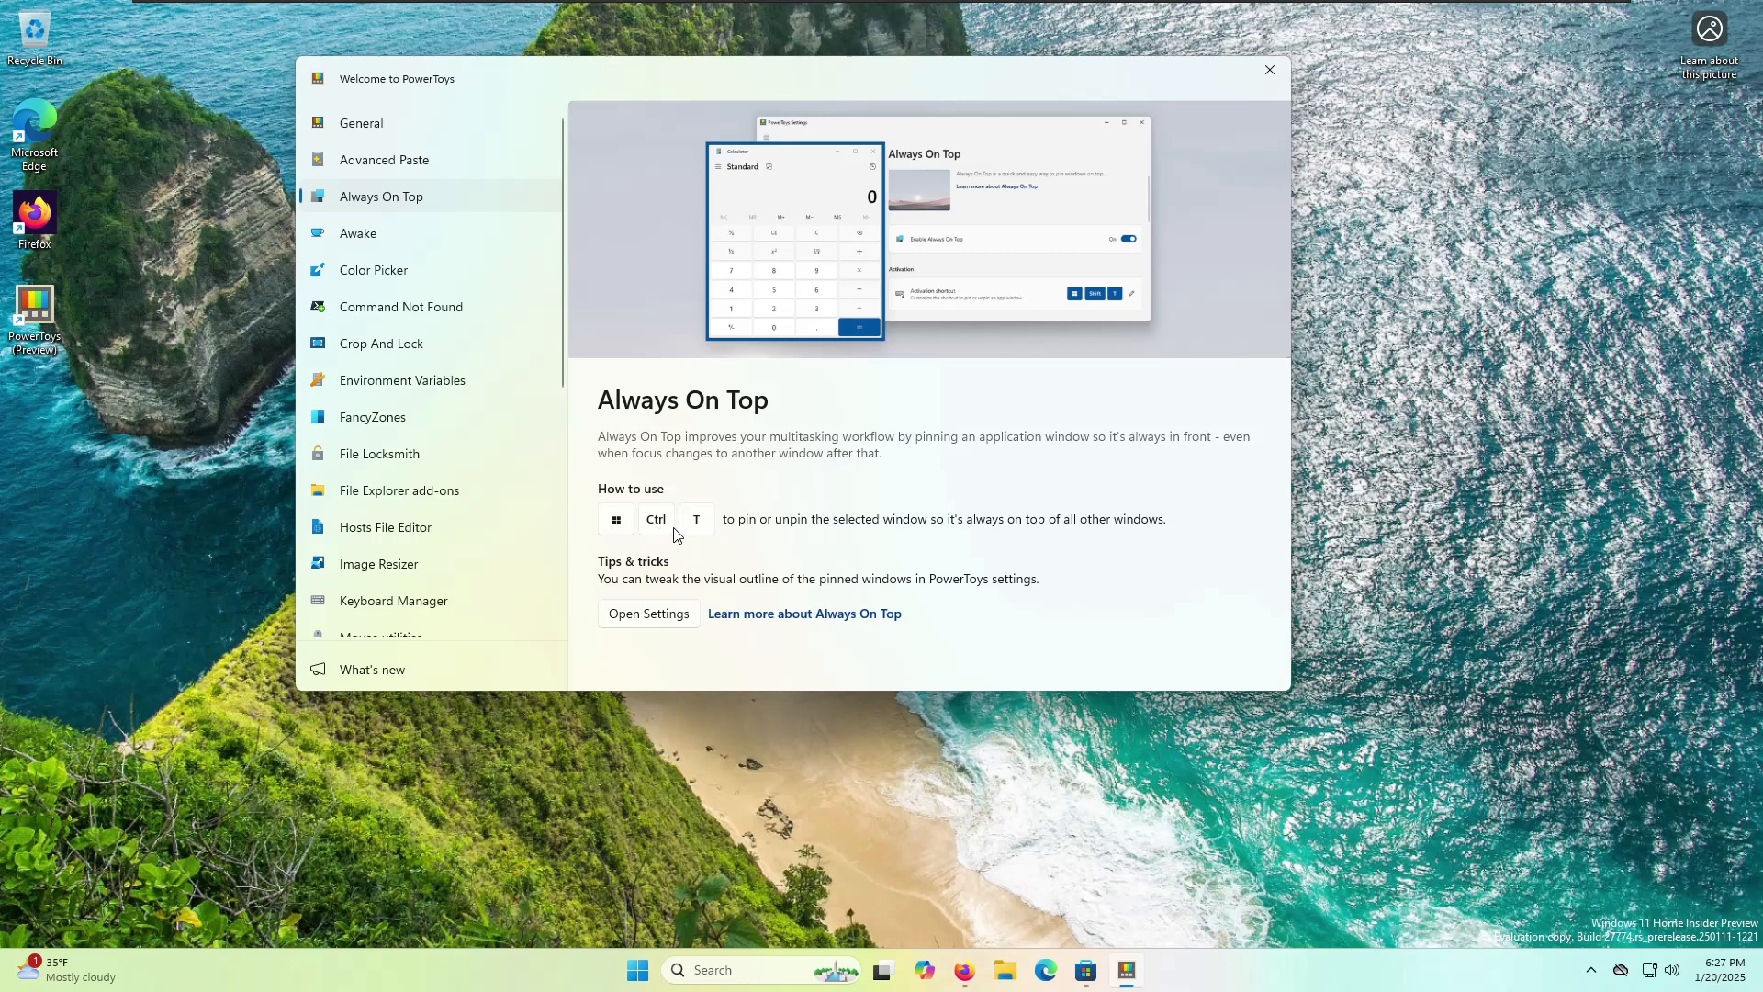
- Open Calculator, bring up the Firefox window, and place Calculator over its lower-right part
{"action": "key", "text": "super"}
{"action": "type", "text": "c"}
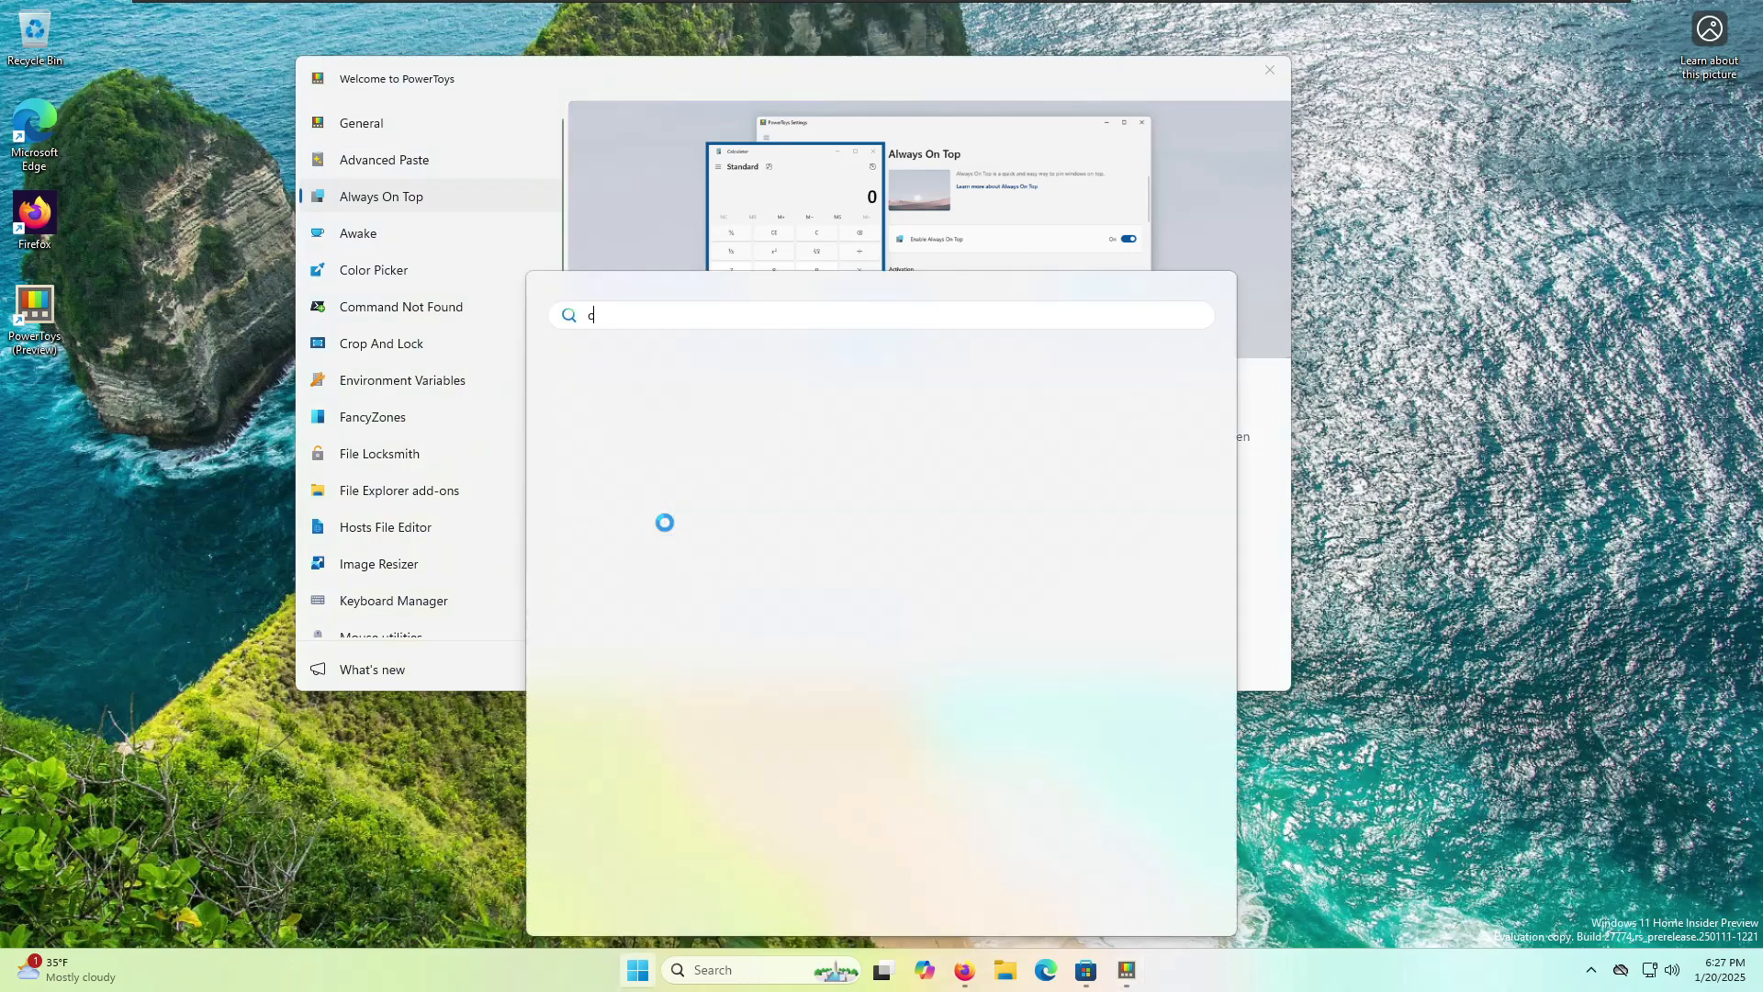
{"action": "type", "text": "alc"}
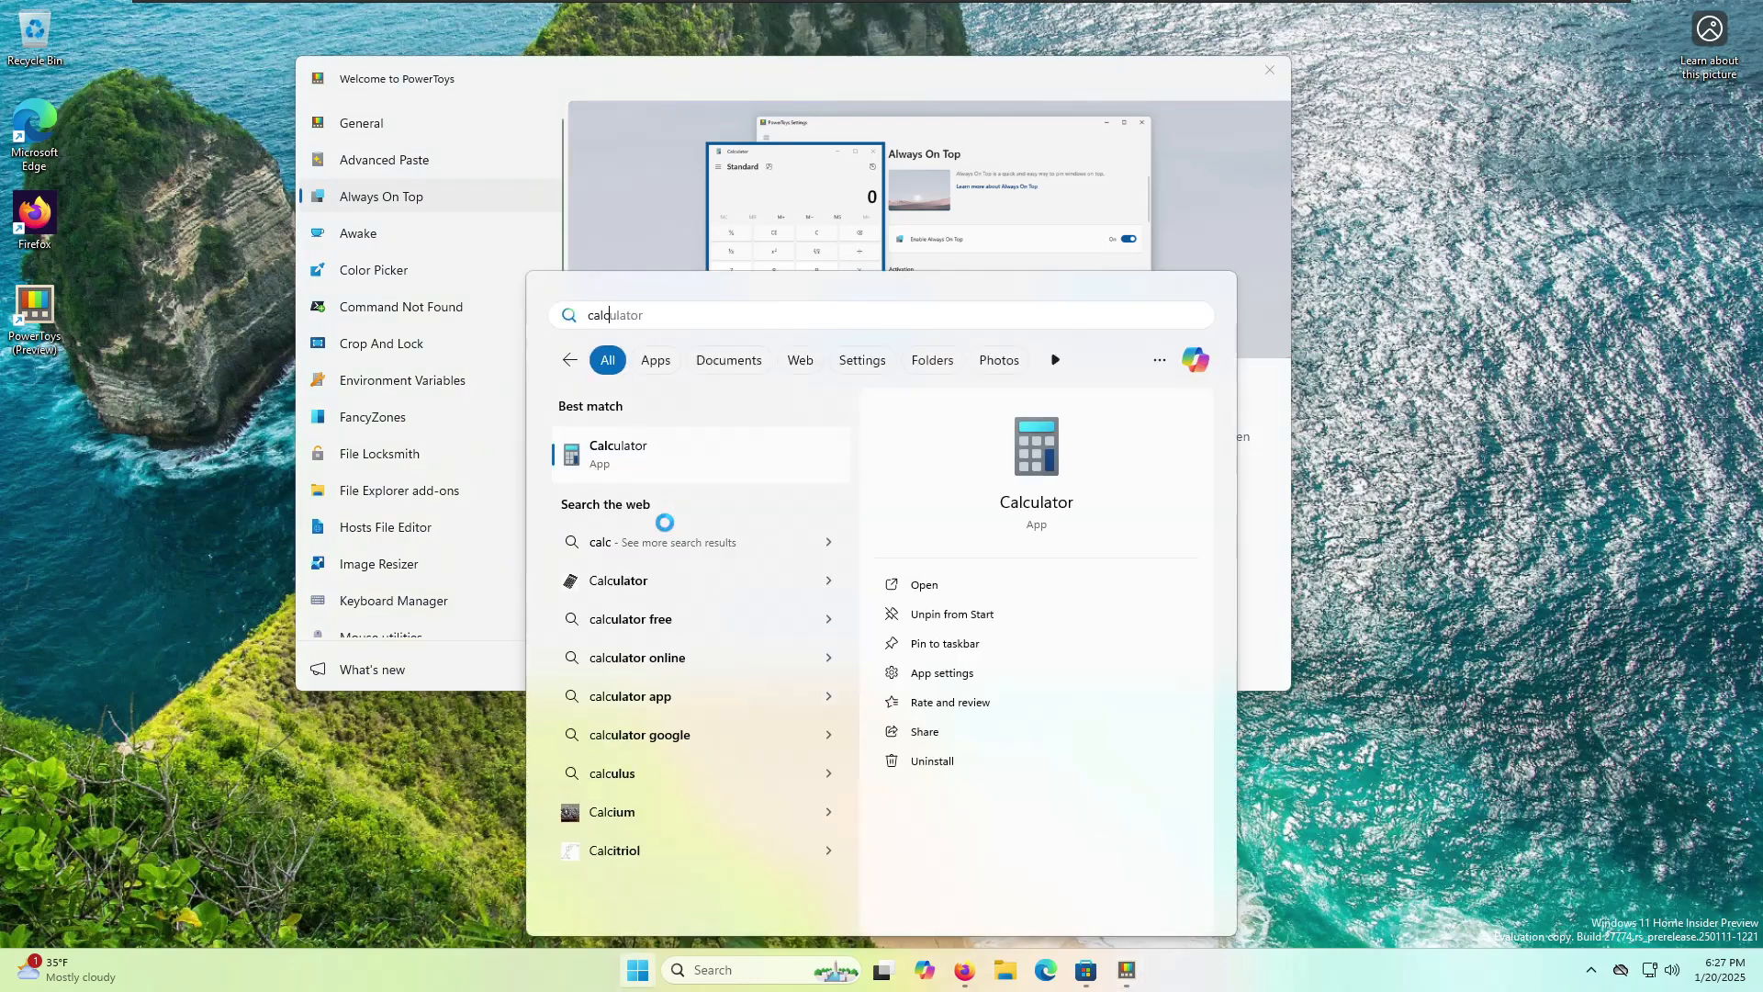
{"action": "key", "text": "Return"}
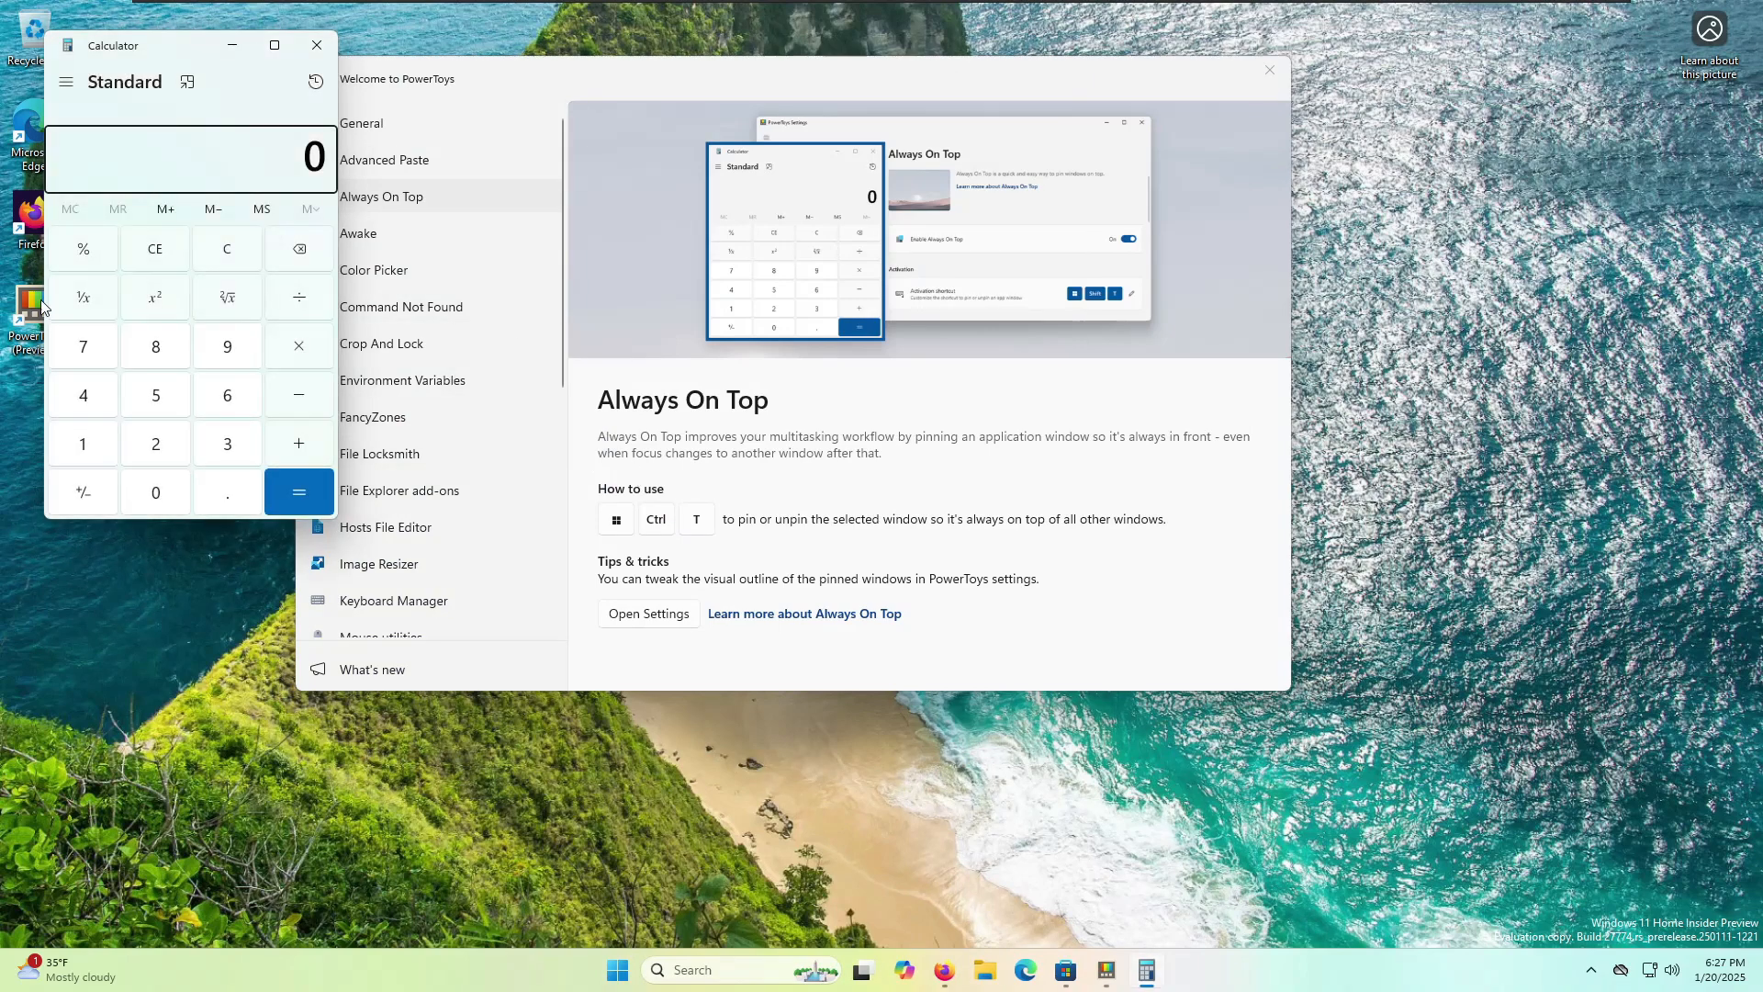
{"action": "left_click", "coordinate": [946, 971]}
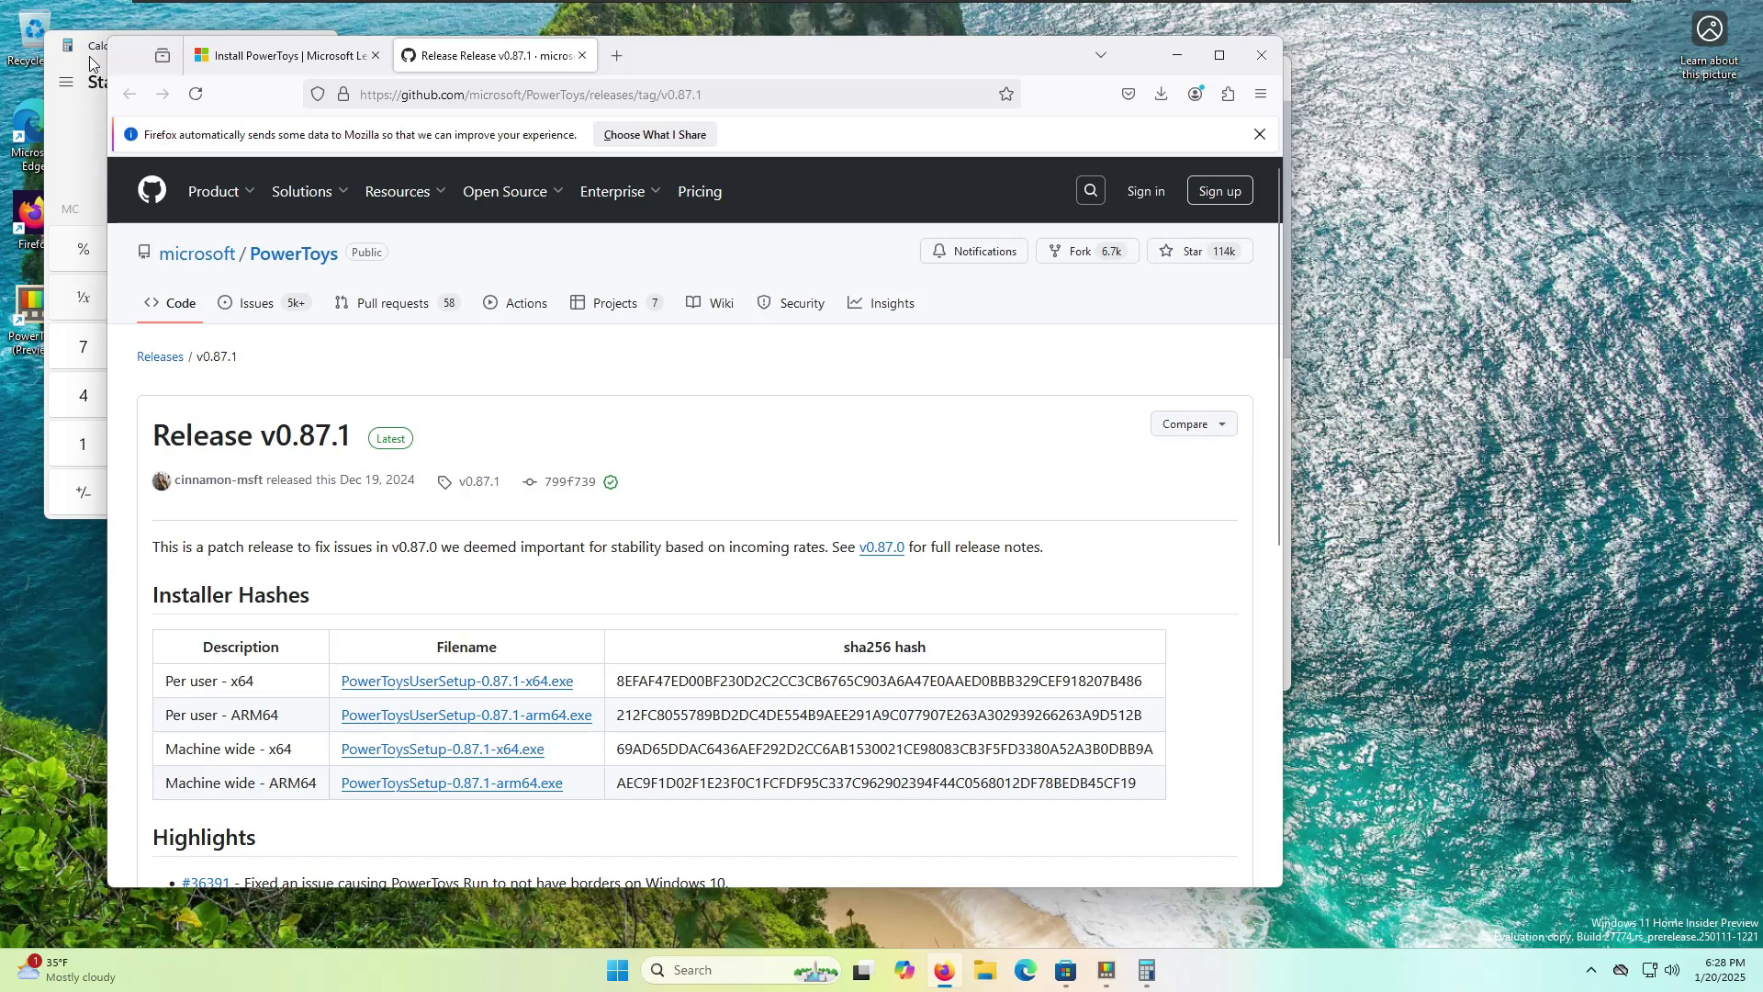
{"action": "left_click_drag", "start_coordinate": [90, 57], "coordinate": [1054, 353]}
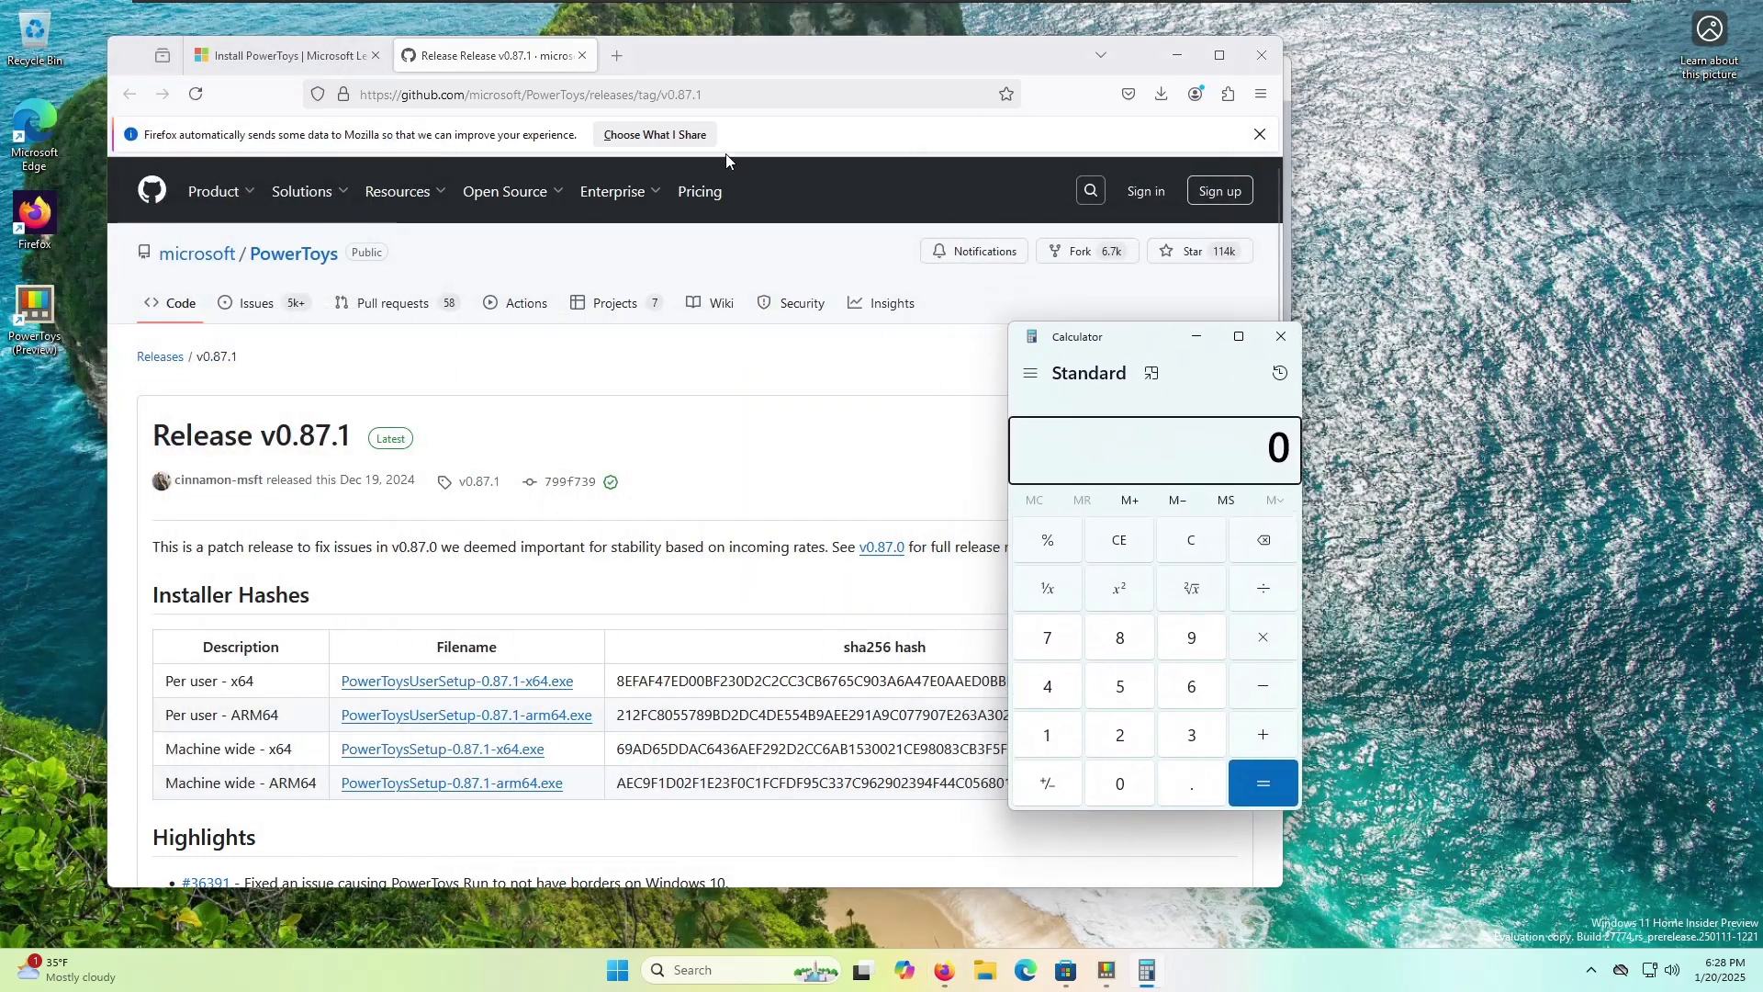
- Test the unpinned Calculator's window order by opening a new tab in Firefox, and close that tab
{"action": "left_click", "coordinate": [617, 57]}
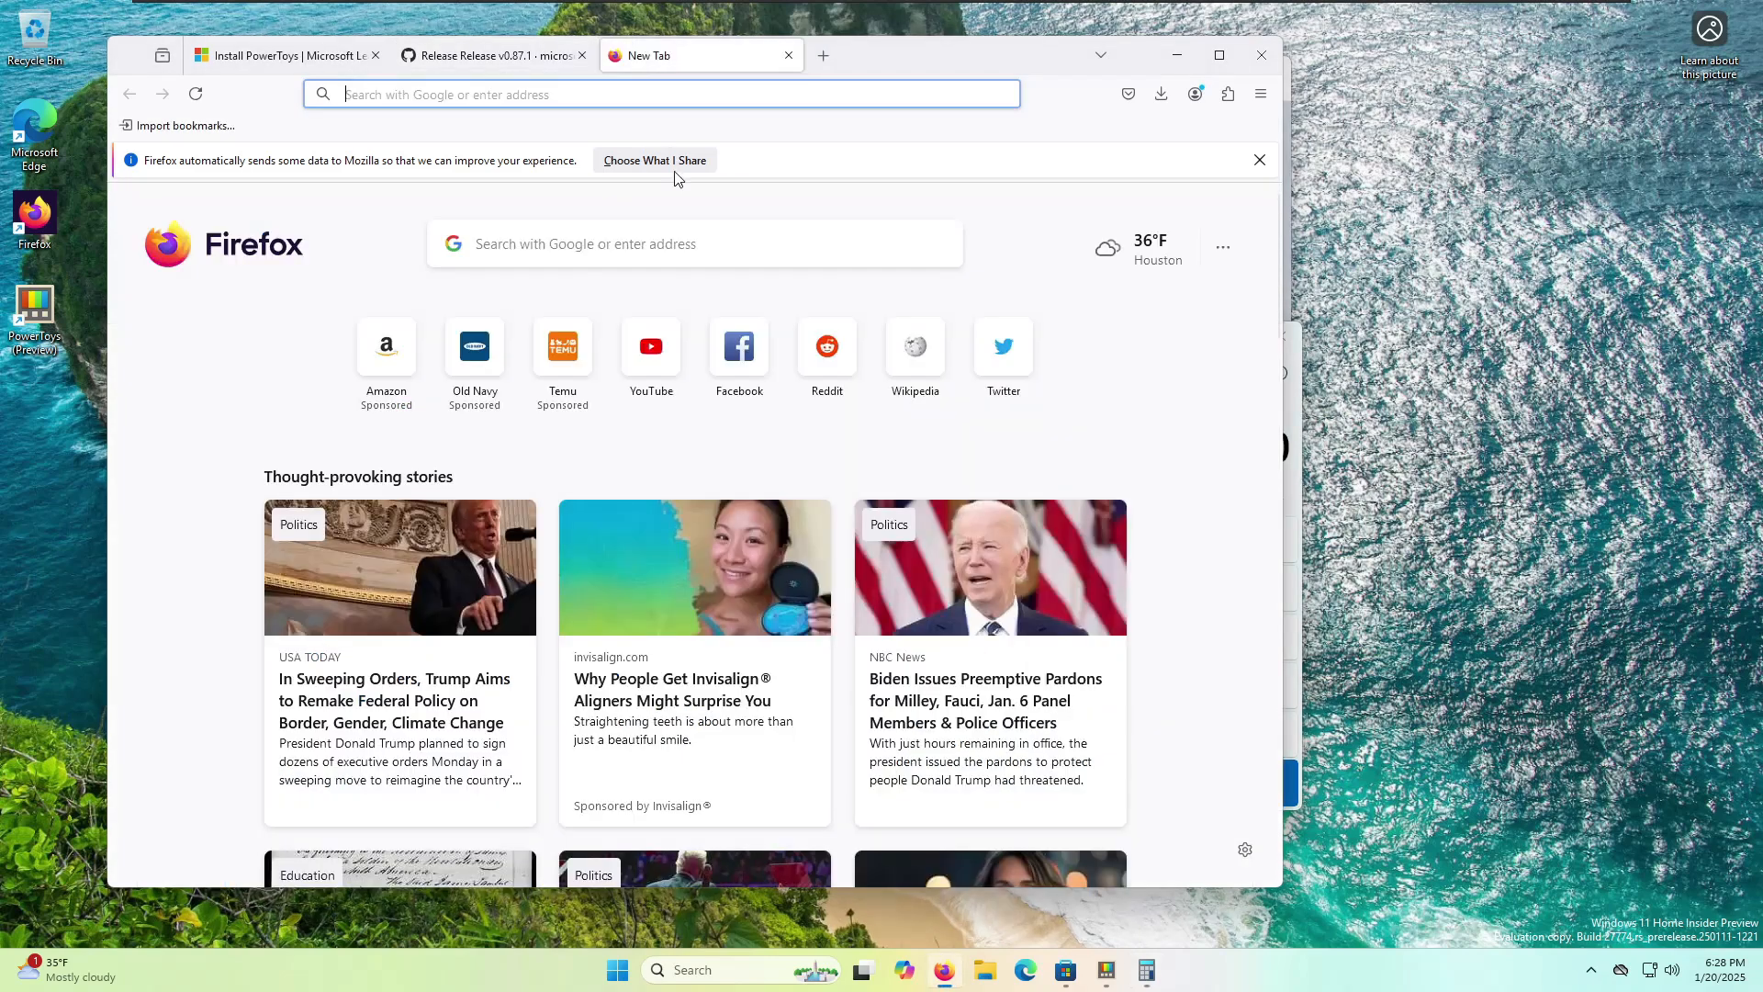
{"action": "left_click", "coordinate": [789, 55]}
- Pin the Calculator window with Always On Top and move it slightly down over the edge of Firefox
{"action": "left_click", "coordinate": [1299, 422]}
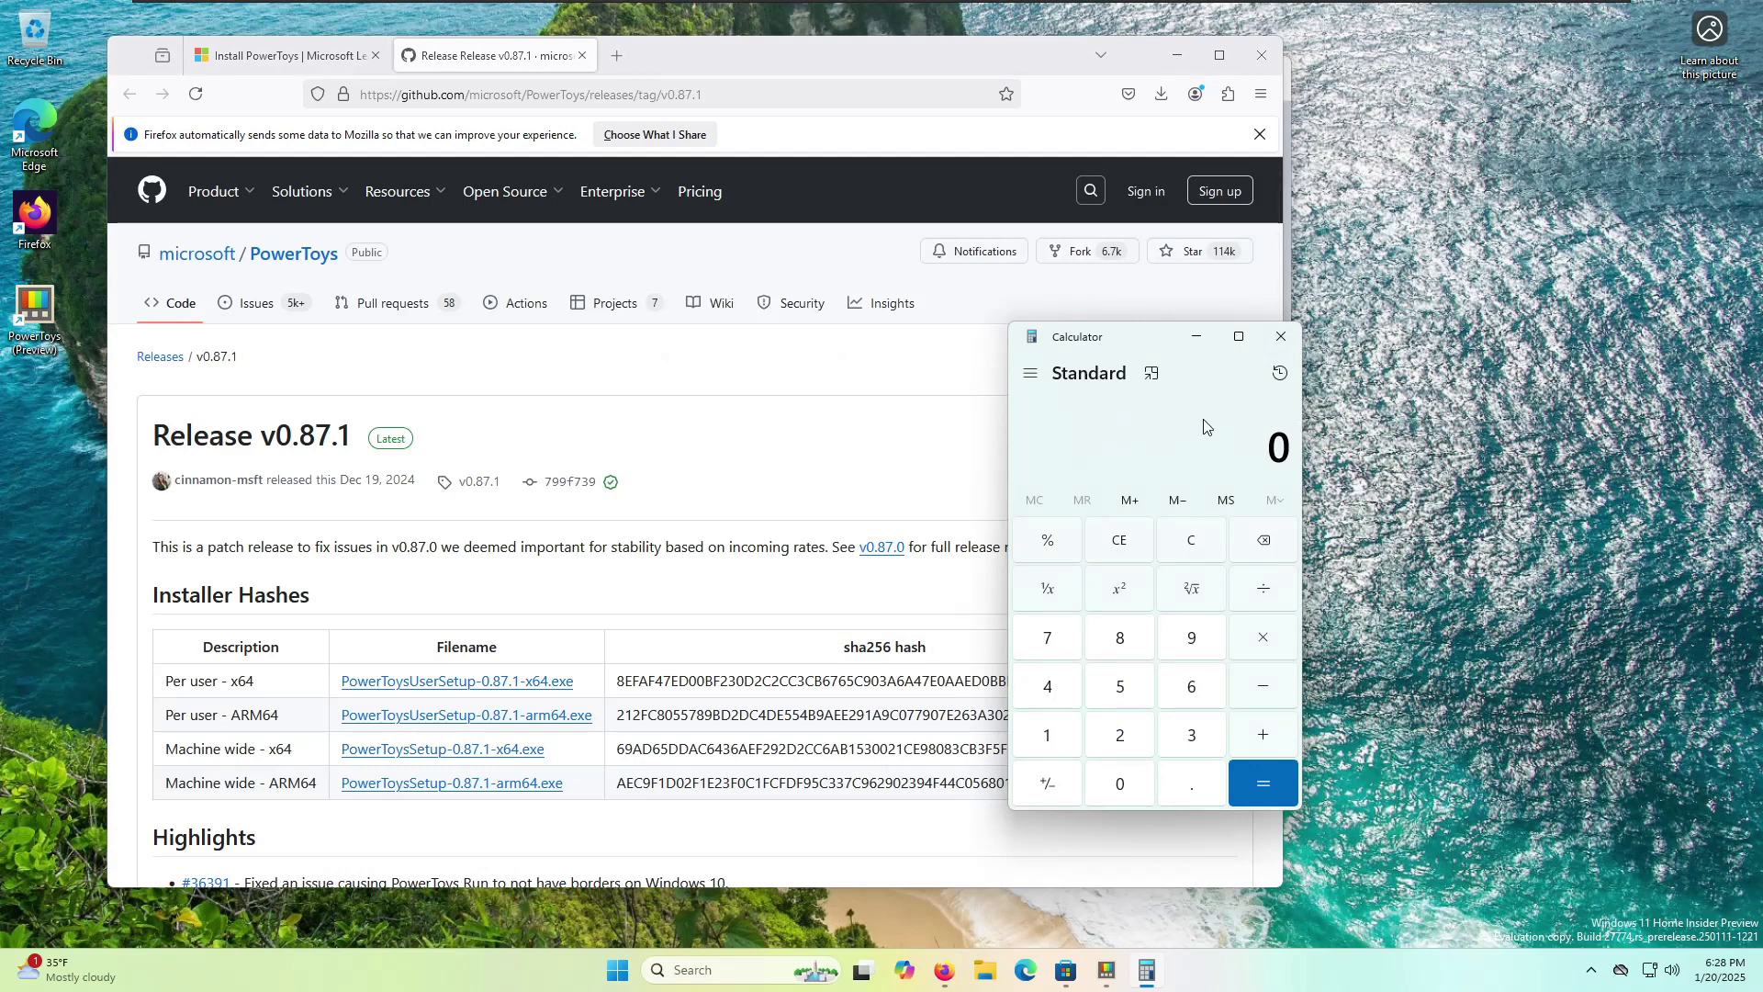
{"action": "key", "text": "super+ctrl+t"}
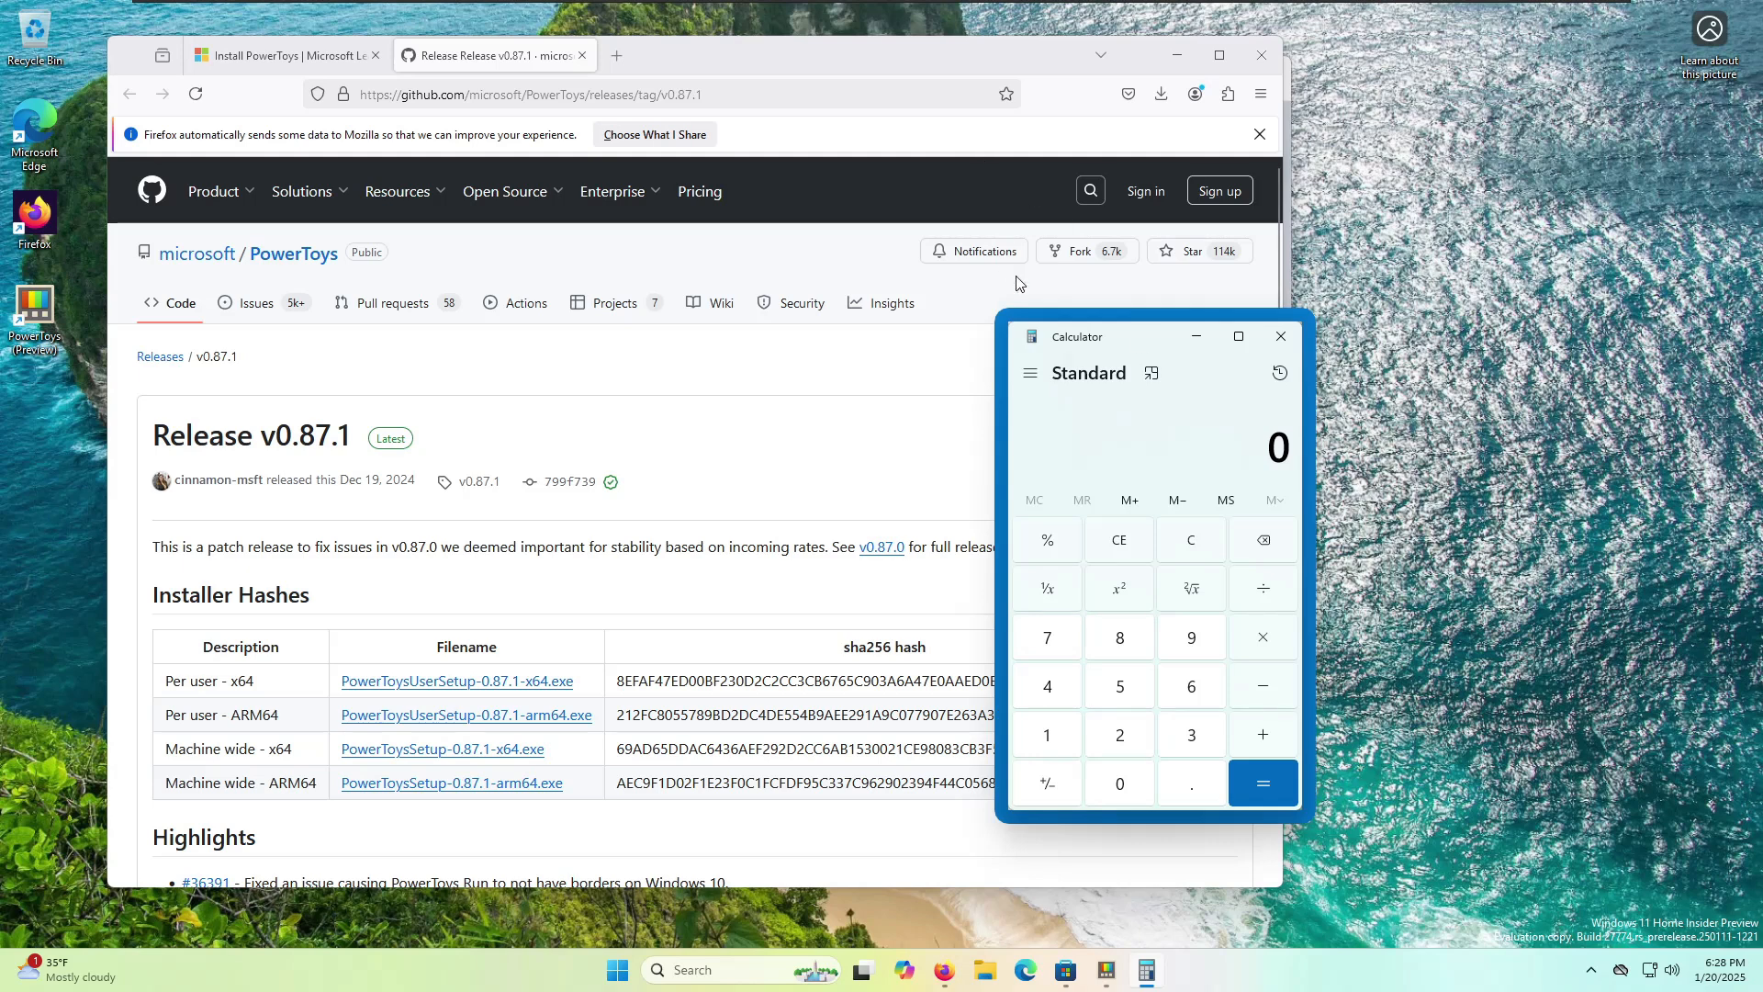
{"action": "left_click_drag", "start_coordinate": [1072, 342], "coordinate": [1151, 382]}
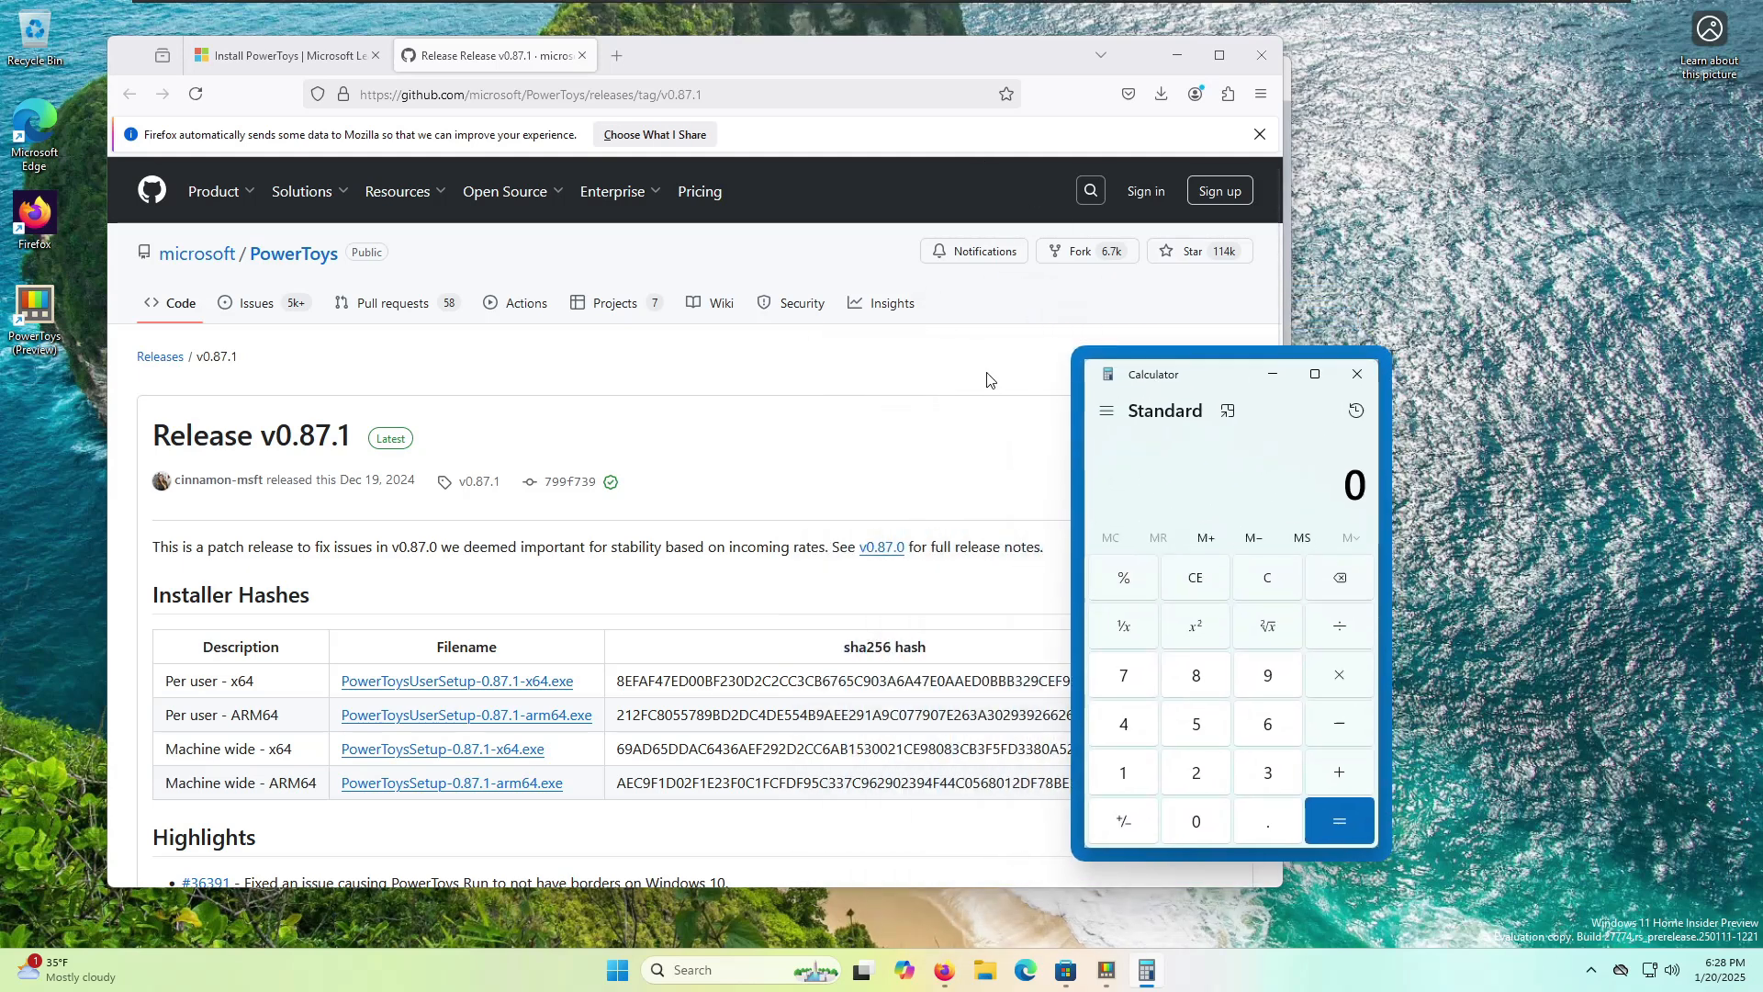
- Test the pinned Calculator's window order by focusing Firefox, opening a new tab, and browsing its start page
{"action": "left_click", "coordinate": [952, 150]}
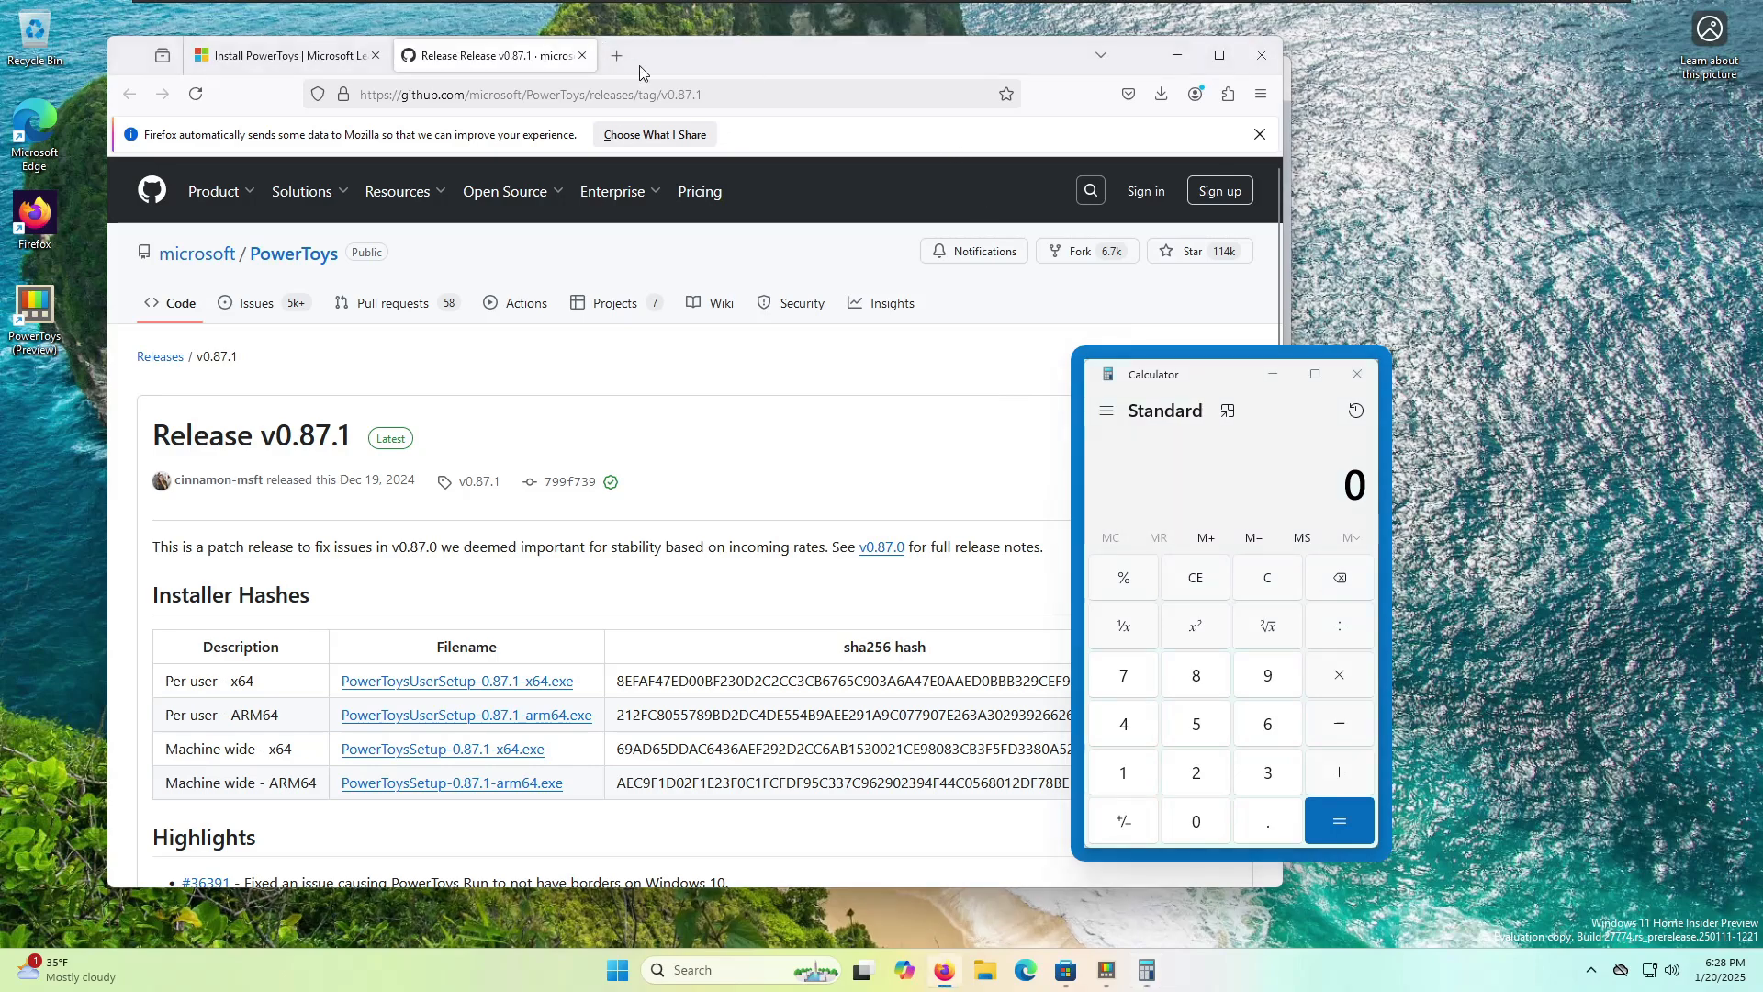
{"action": "left_click", "coordinate": [616, 59]}
{"action": "scroll", "coordinate": [930, 287], "scroll_direction": "down", "scroll_amount": 5}
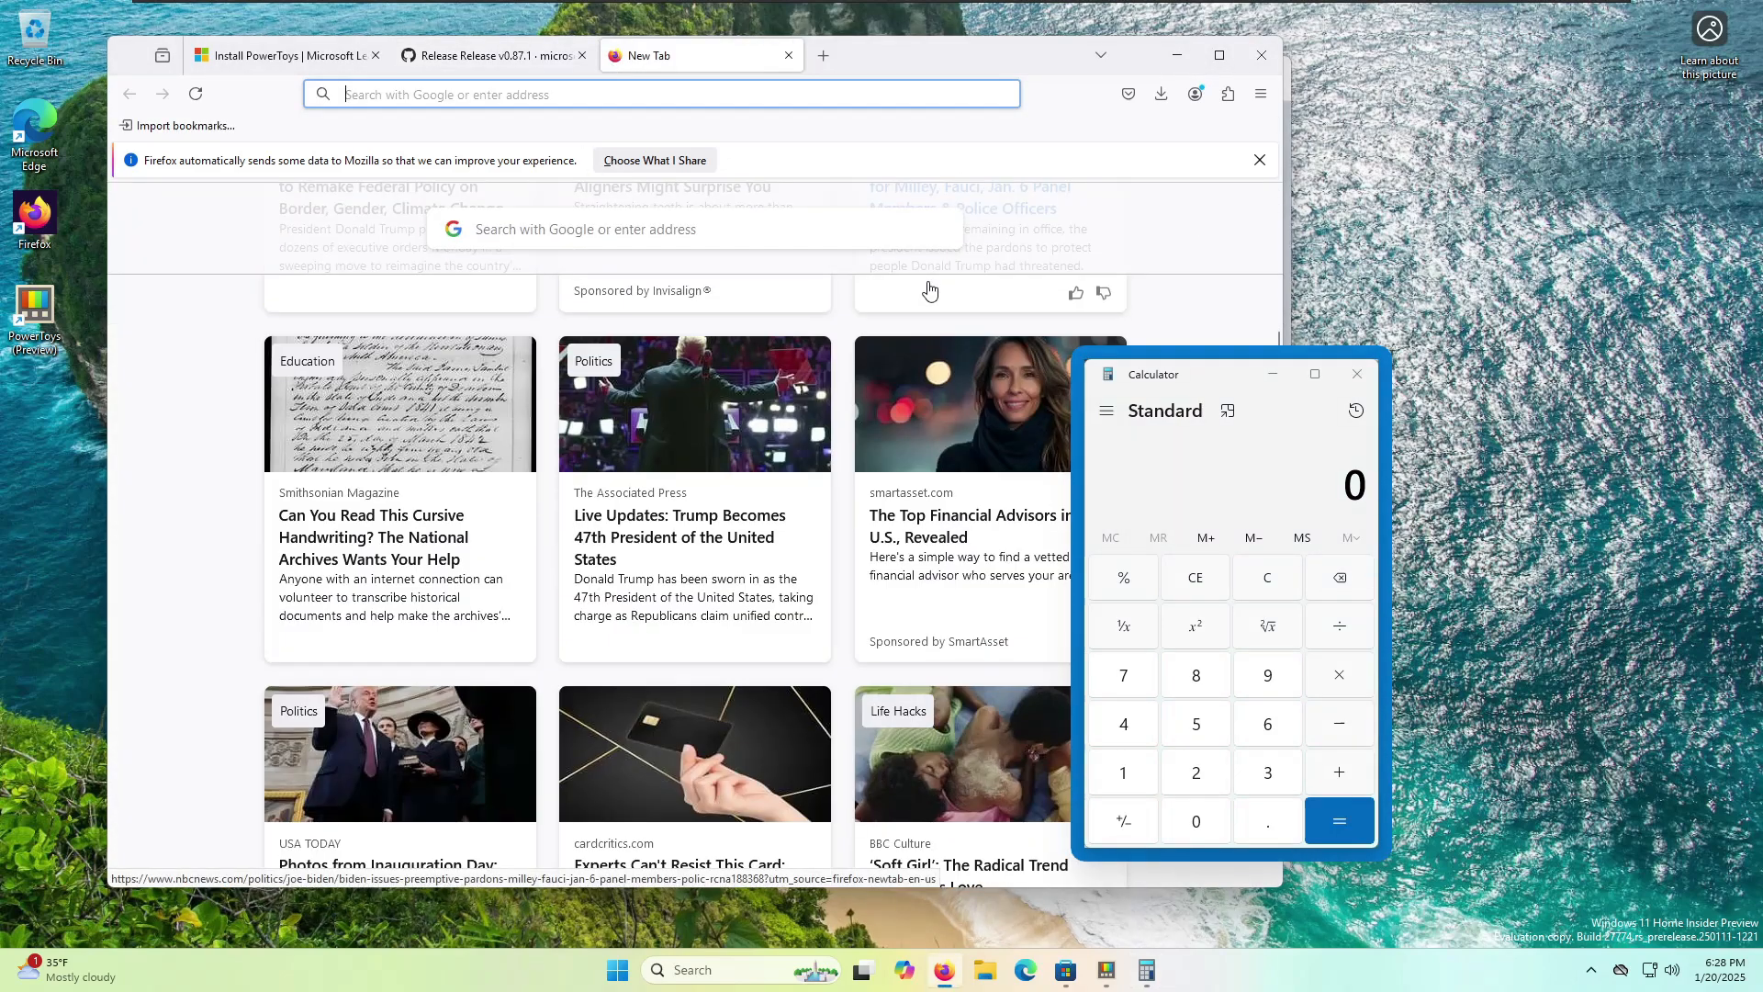
{"action": "scroll", "coordinate": [929, 288], "scroll_direction": "up", "scroll_amount": 5}
- Load 7zeb.neocities.org in the new tab and dismiss the Firefox data-sharing notice
{"action": "left_click", "coordinate": [760, 92]}
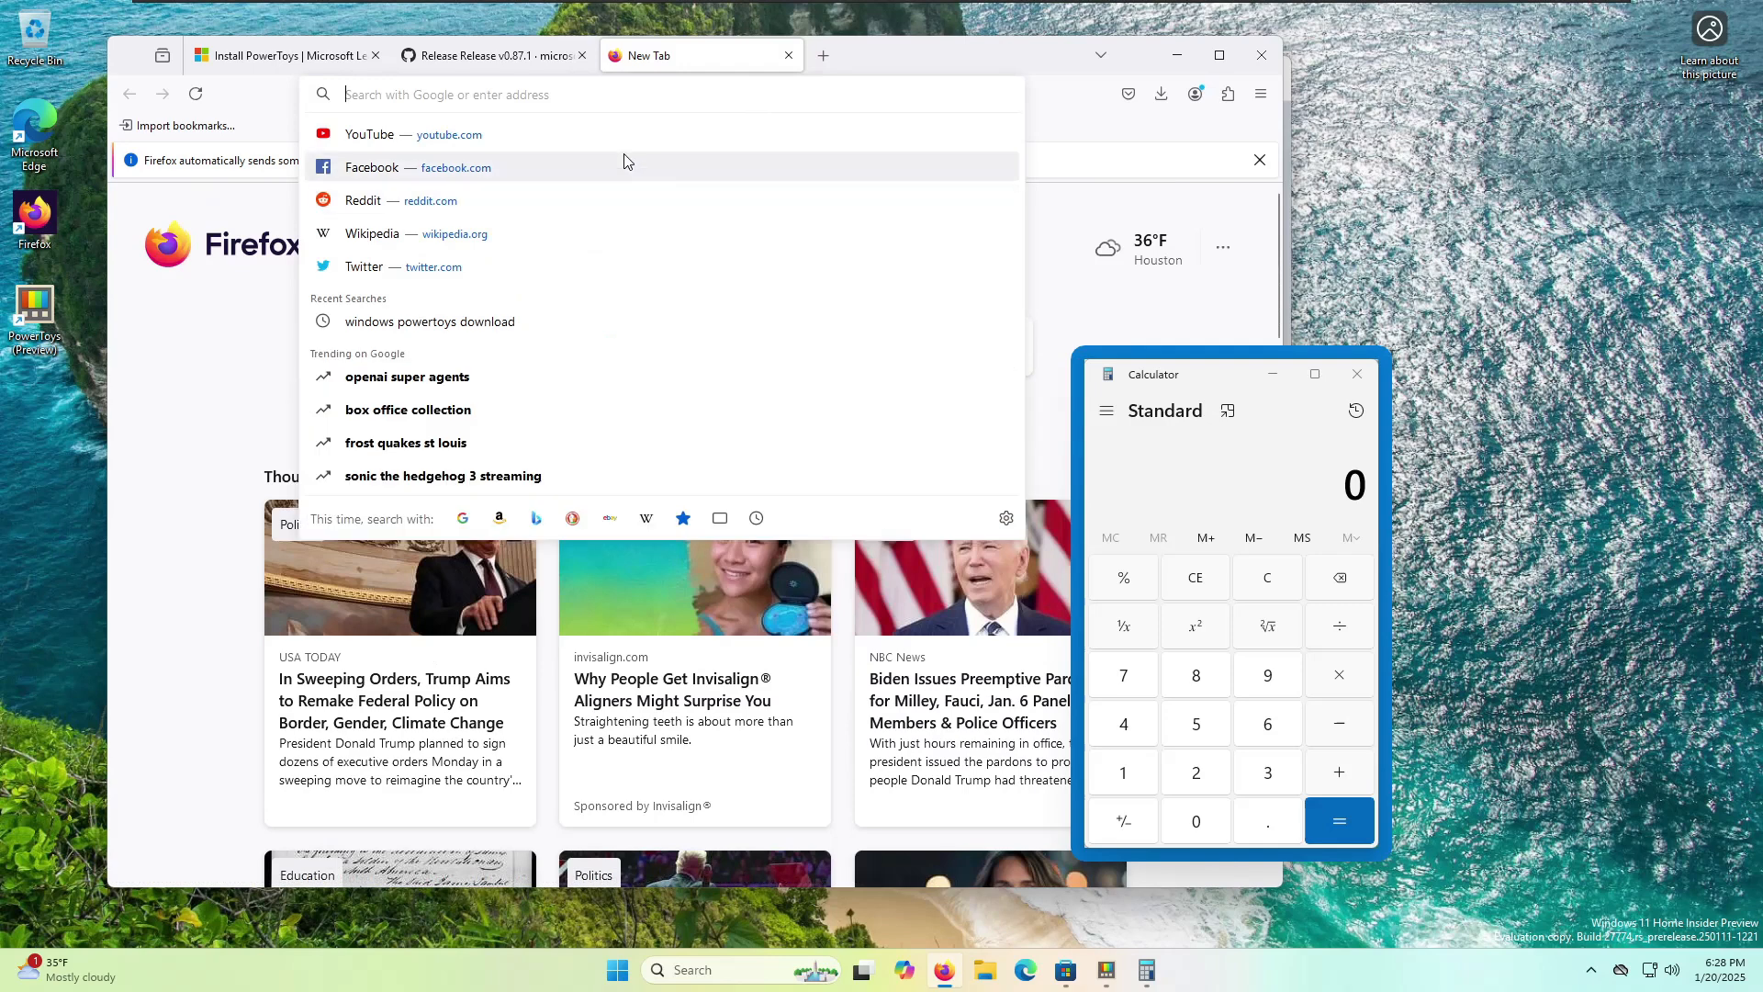
{"action": "type", "text": "7z"}
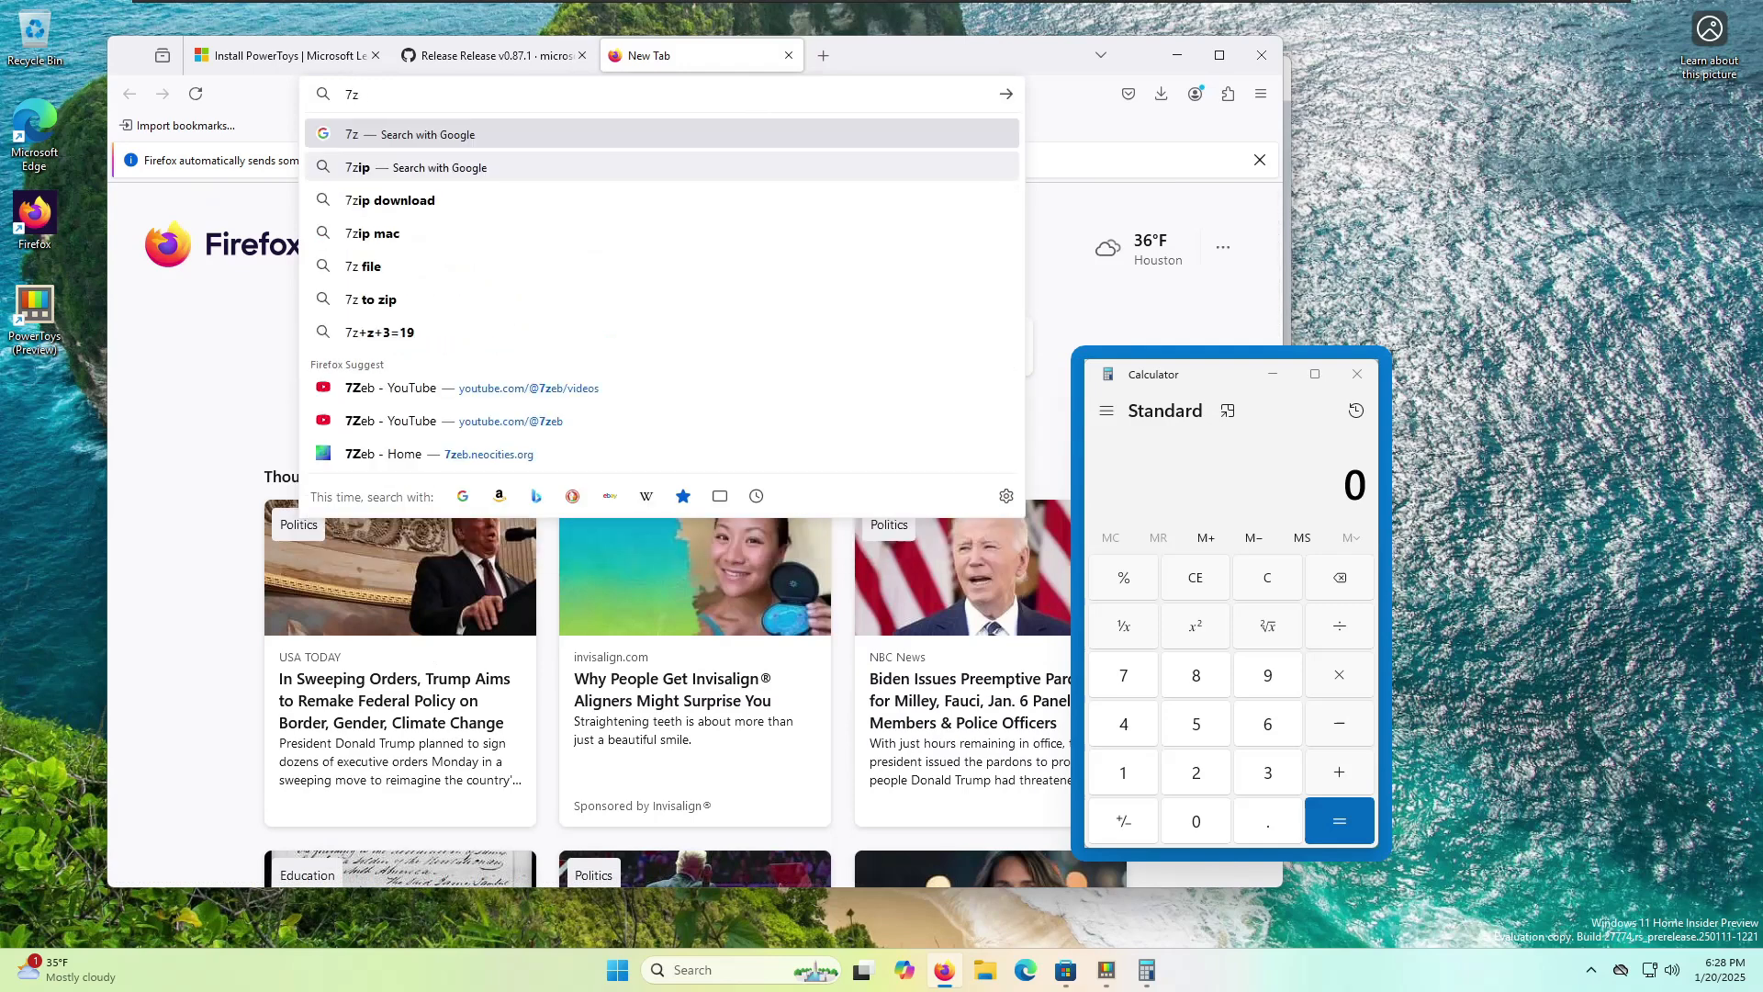
{"action": "type", "text": "eb.neoci"}
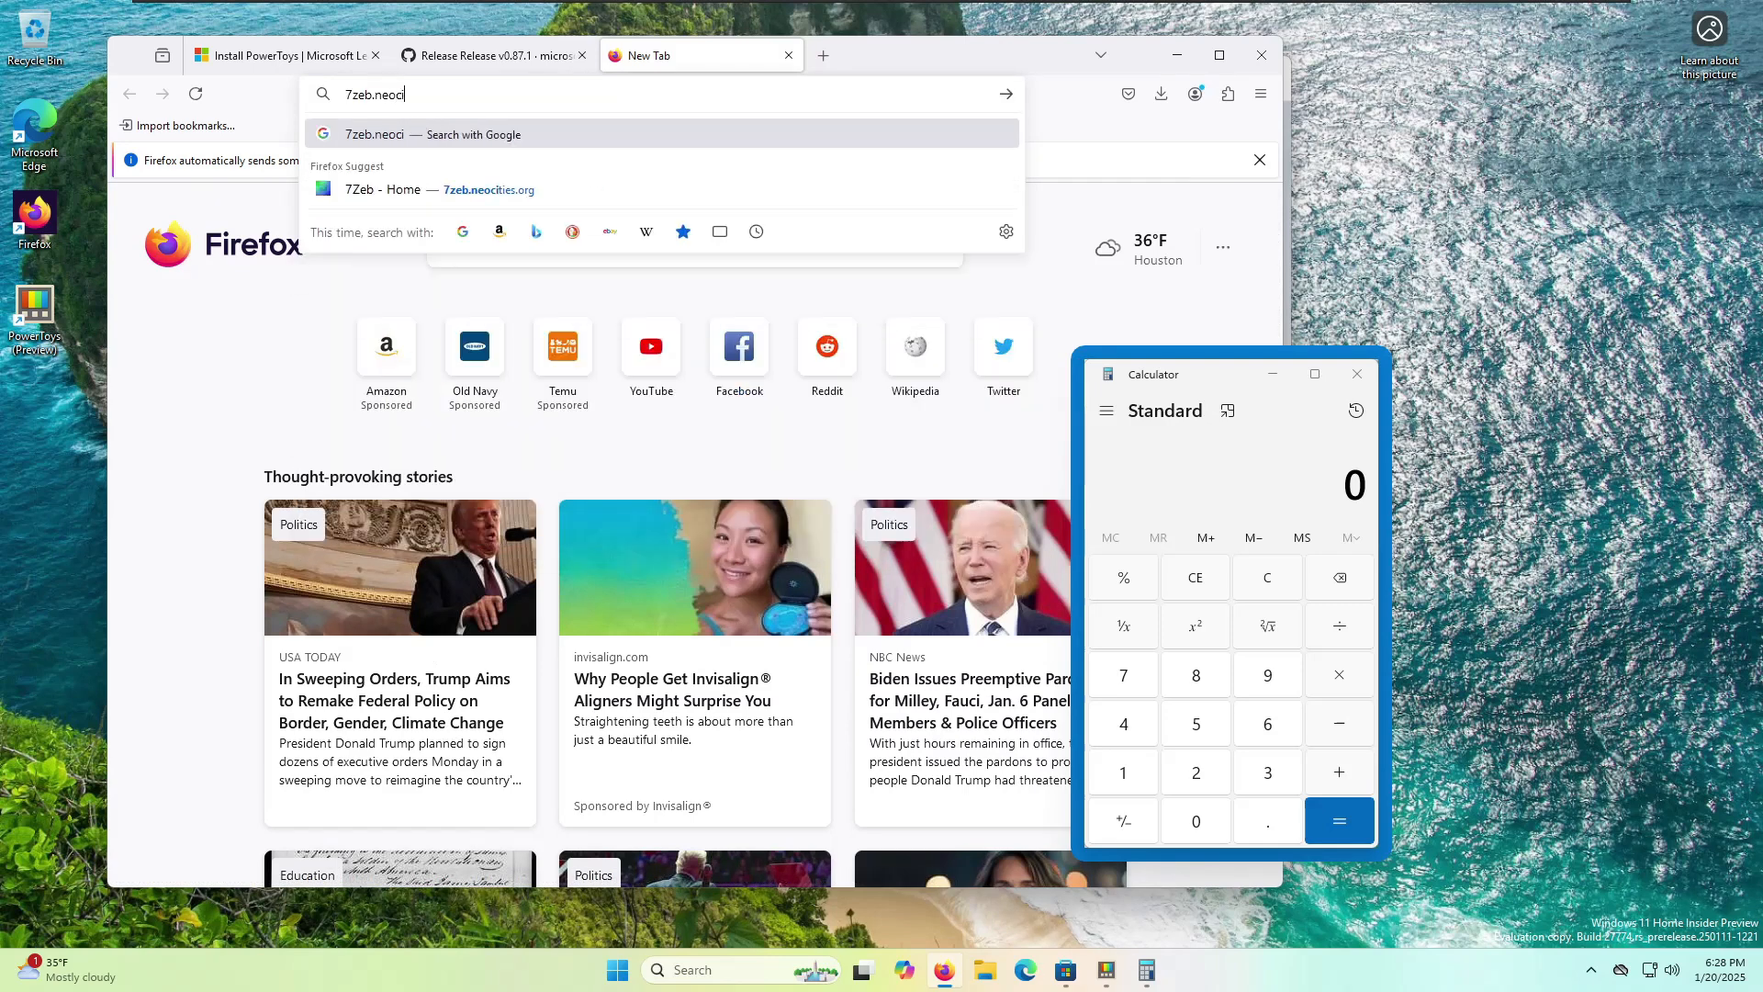
{"action": "type", "text": "ties.org"}
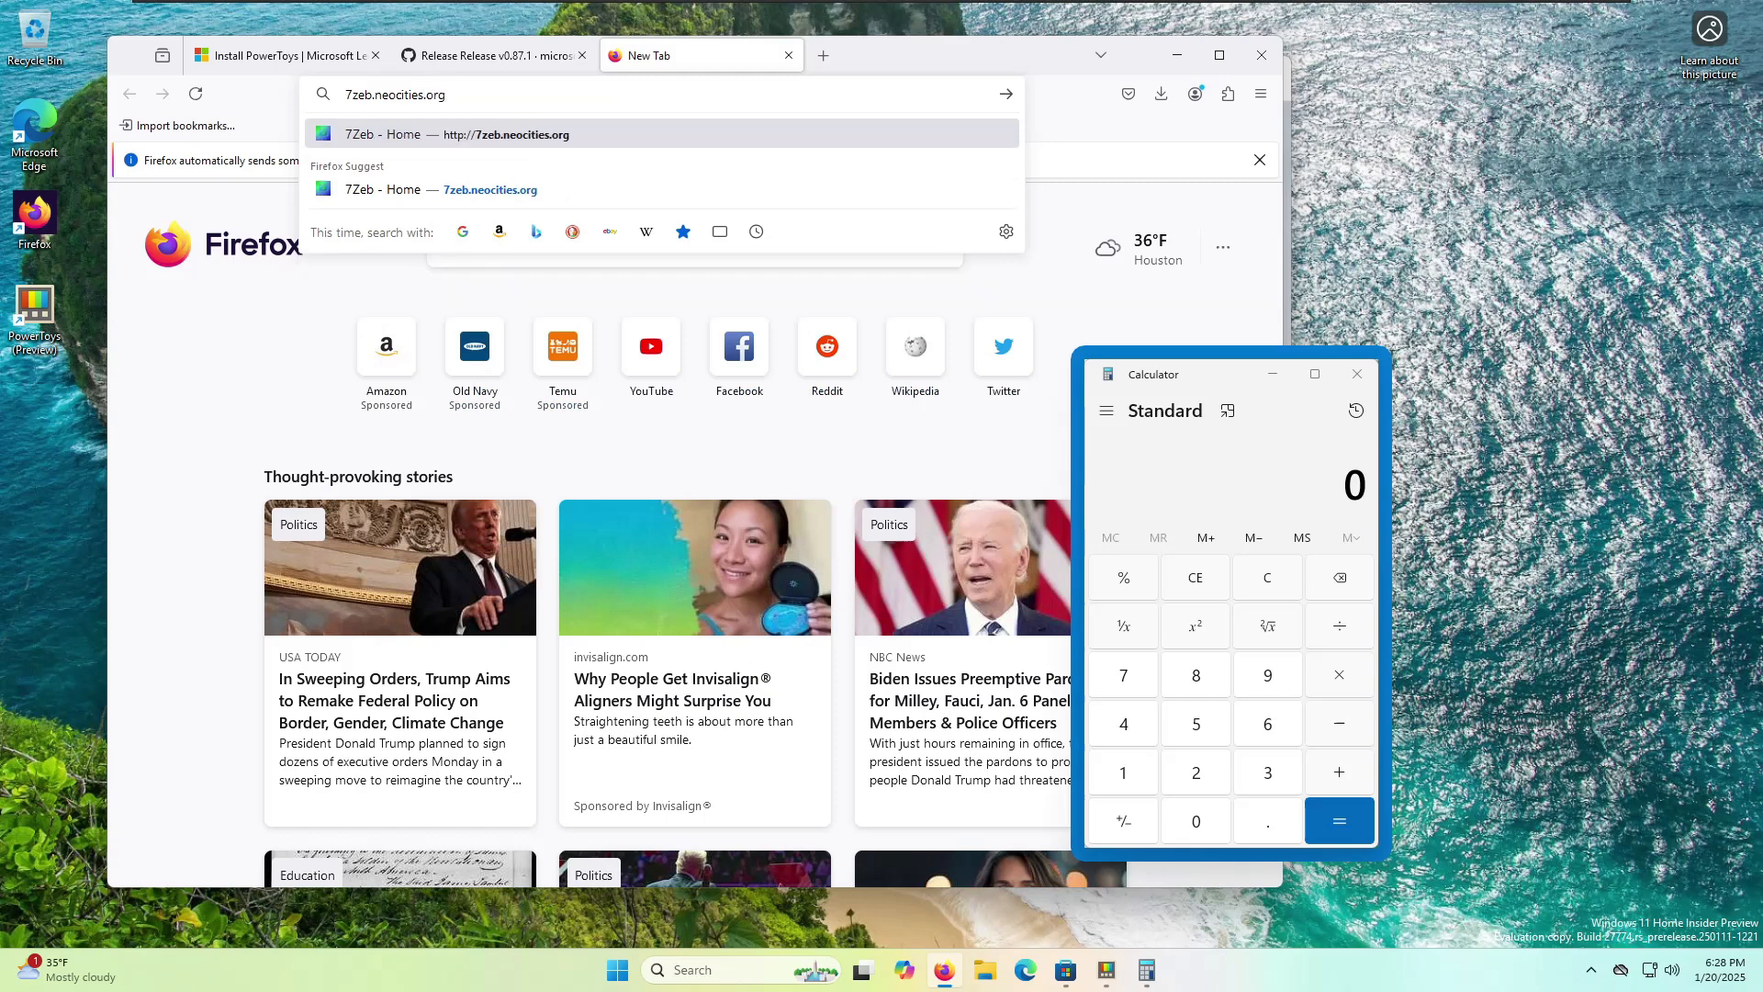
{"action": "key", "text": "Return"}
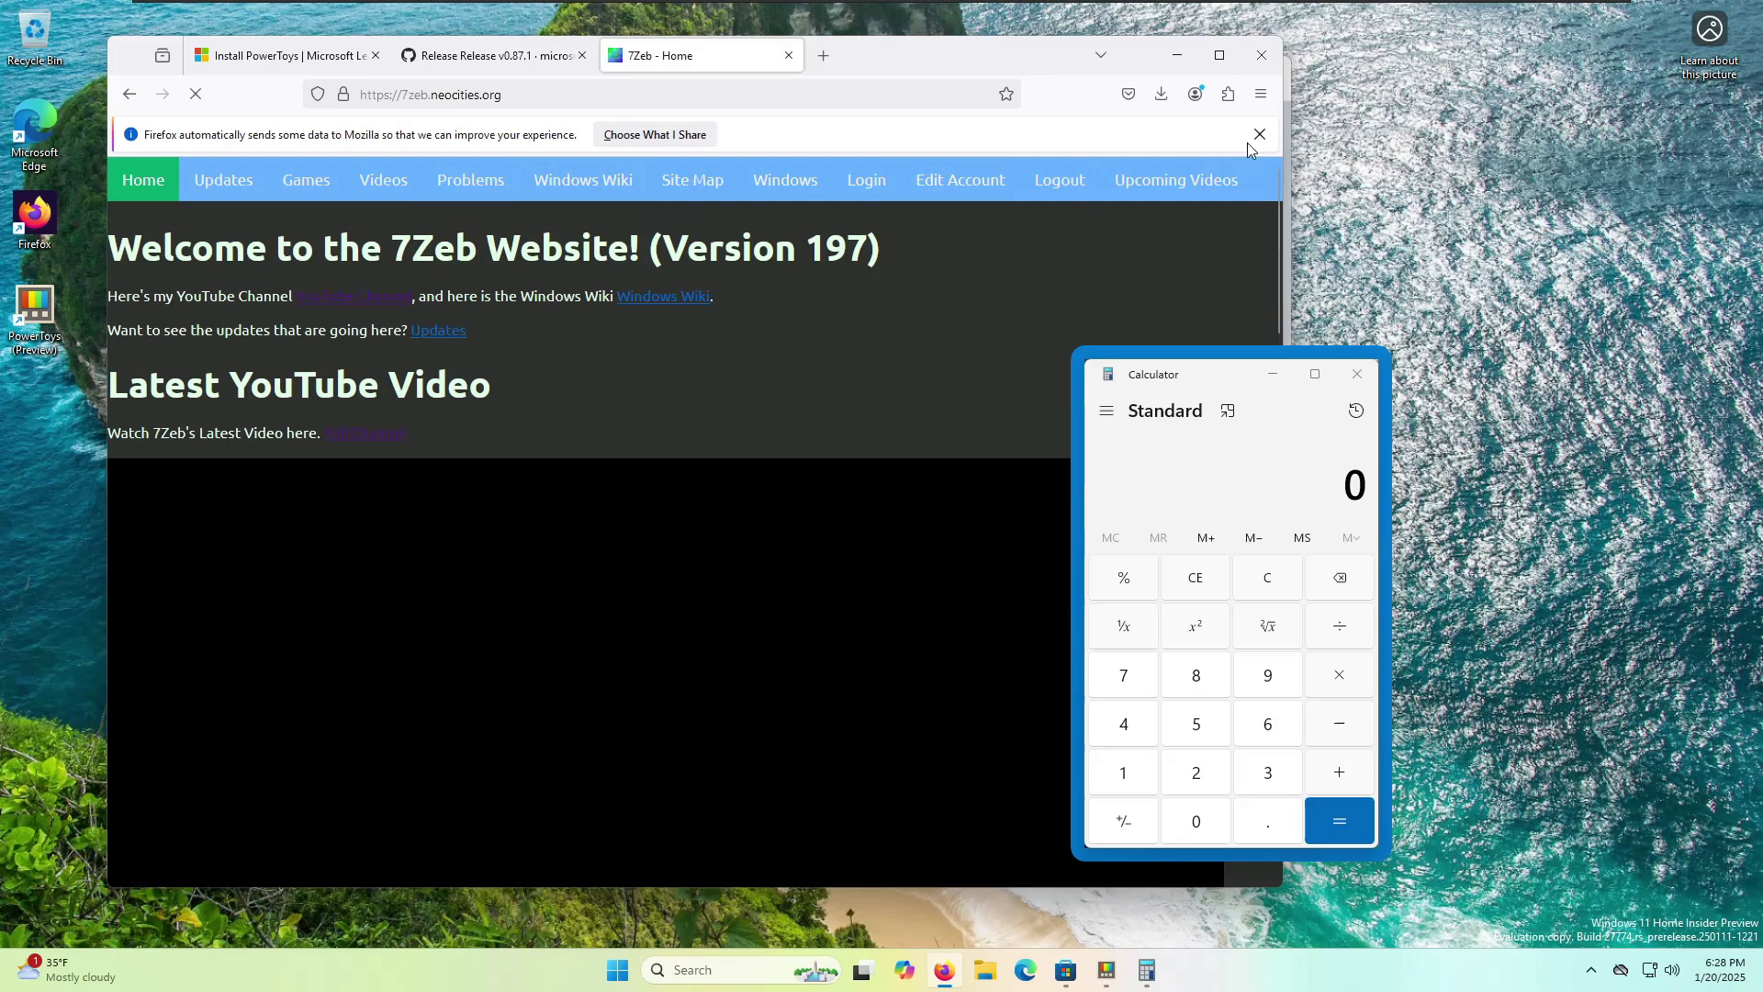
{"action": "left_click", "coordinate": [1260, 134]}
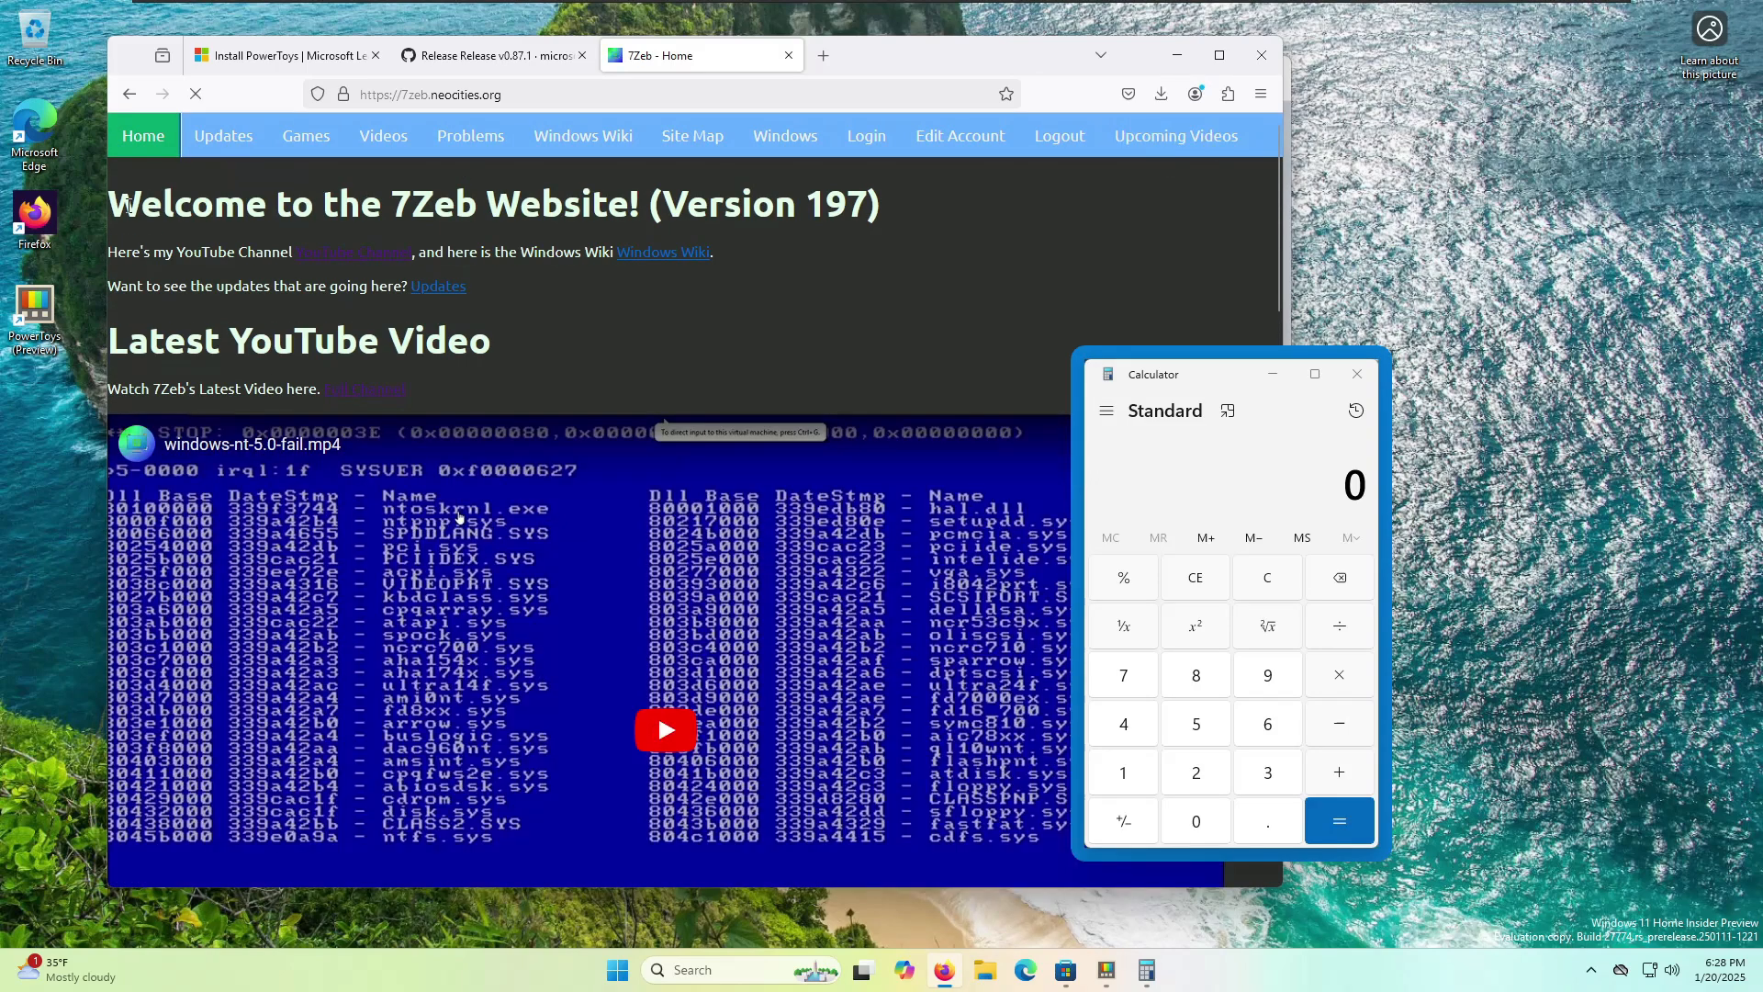
- Look over the 7Zeb home page and reload it to get its latest version
{"action": "scroll", "coordinate": [482, 296], "scroll_direction": "down", "scroll_amount": 5}
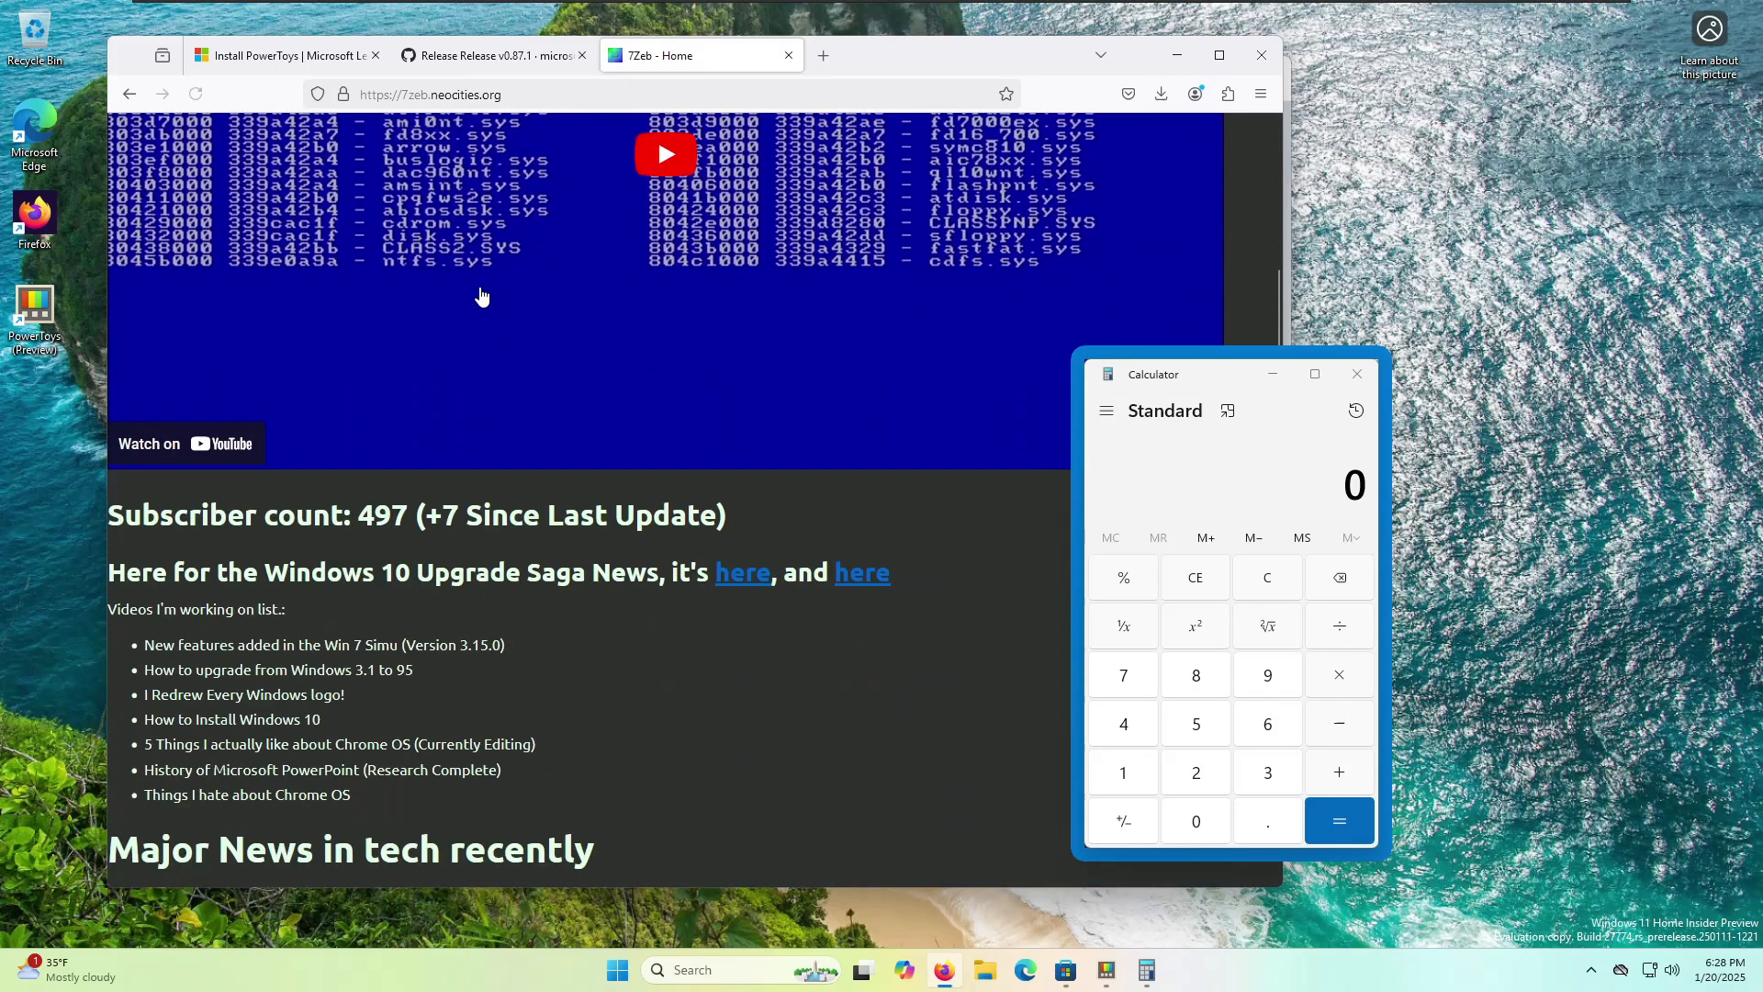
{"action": "scroll", "coordinate": [538, 336], "scroll_direction": "down", "scroll_amount": 5}
{"action": "scroll", "coordinate": [538, 336], "scroll_direction": "up", "scroll_amount": 10}
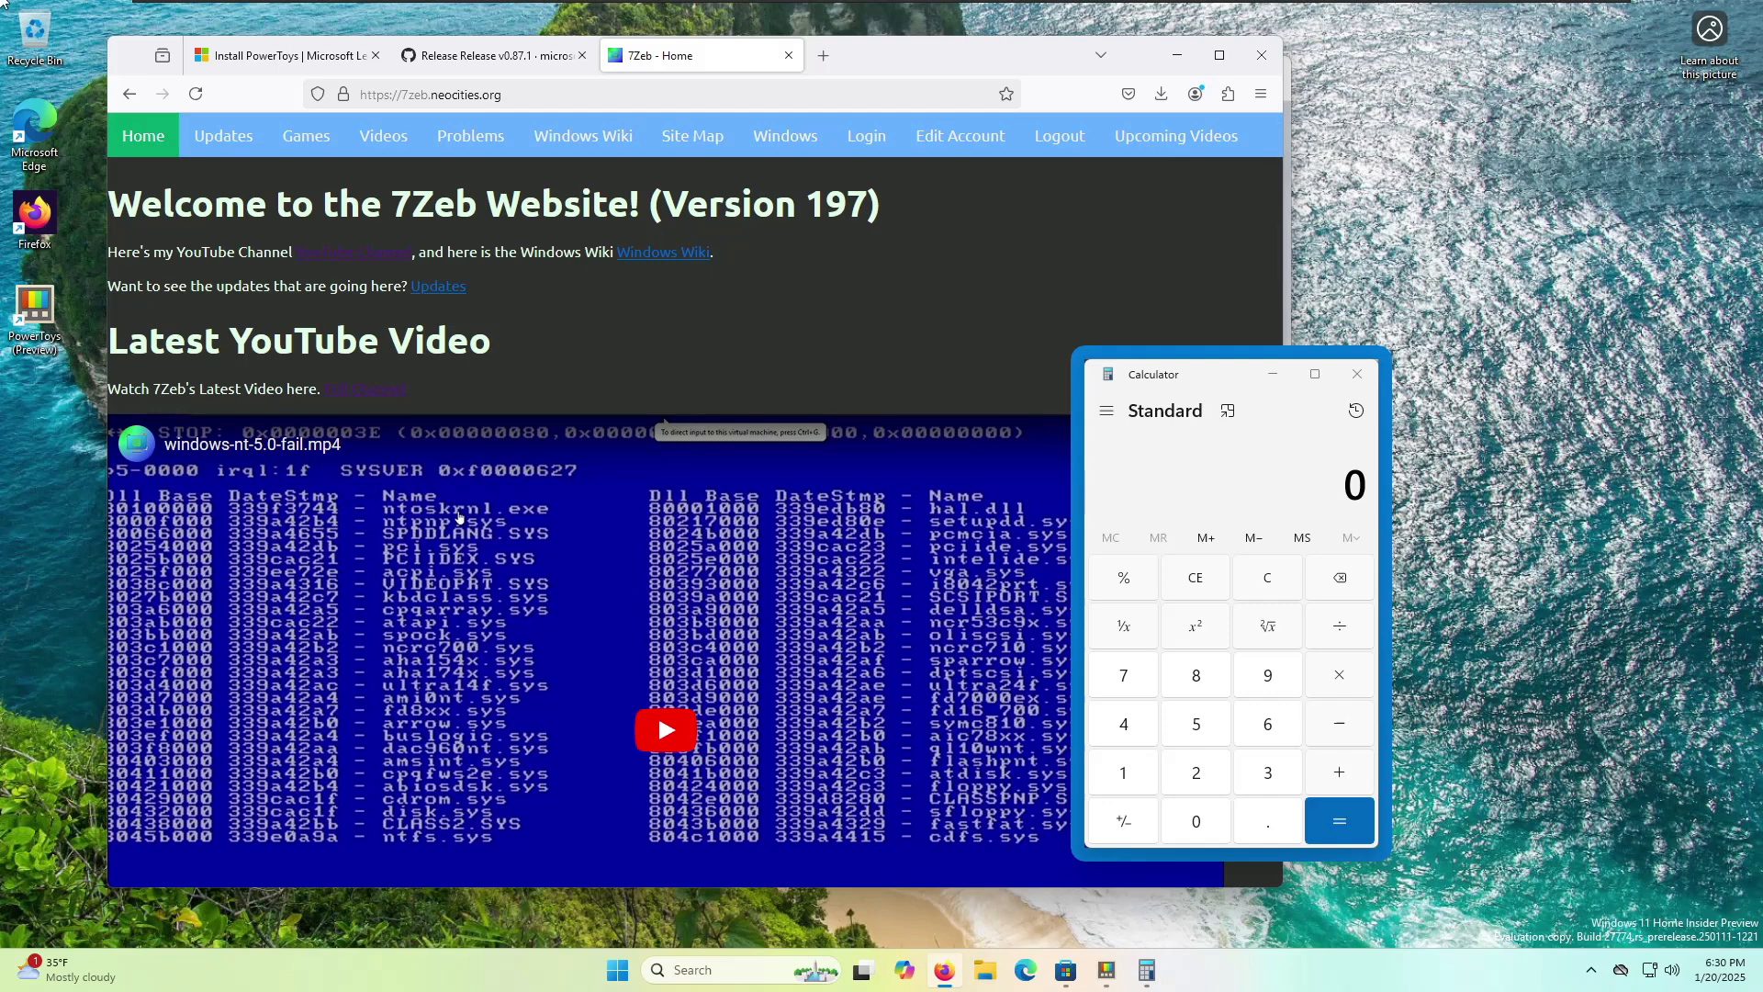
{"action": "left_click", "coordinate": [203, 107]}
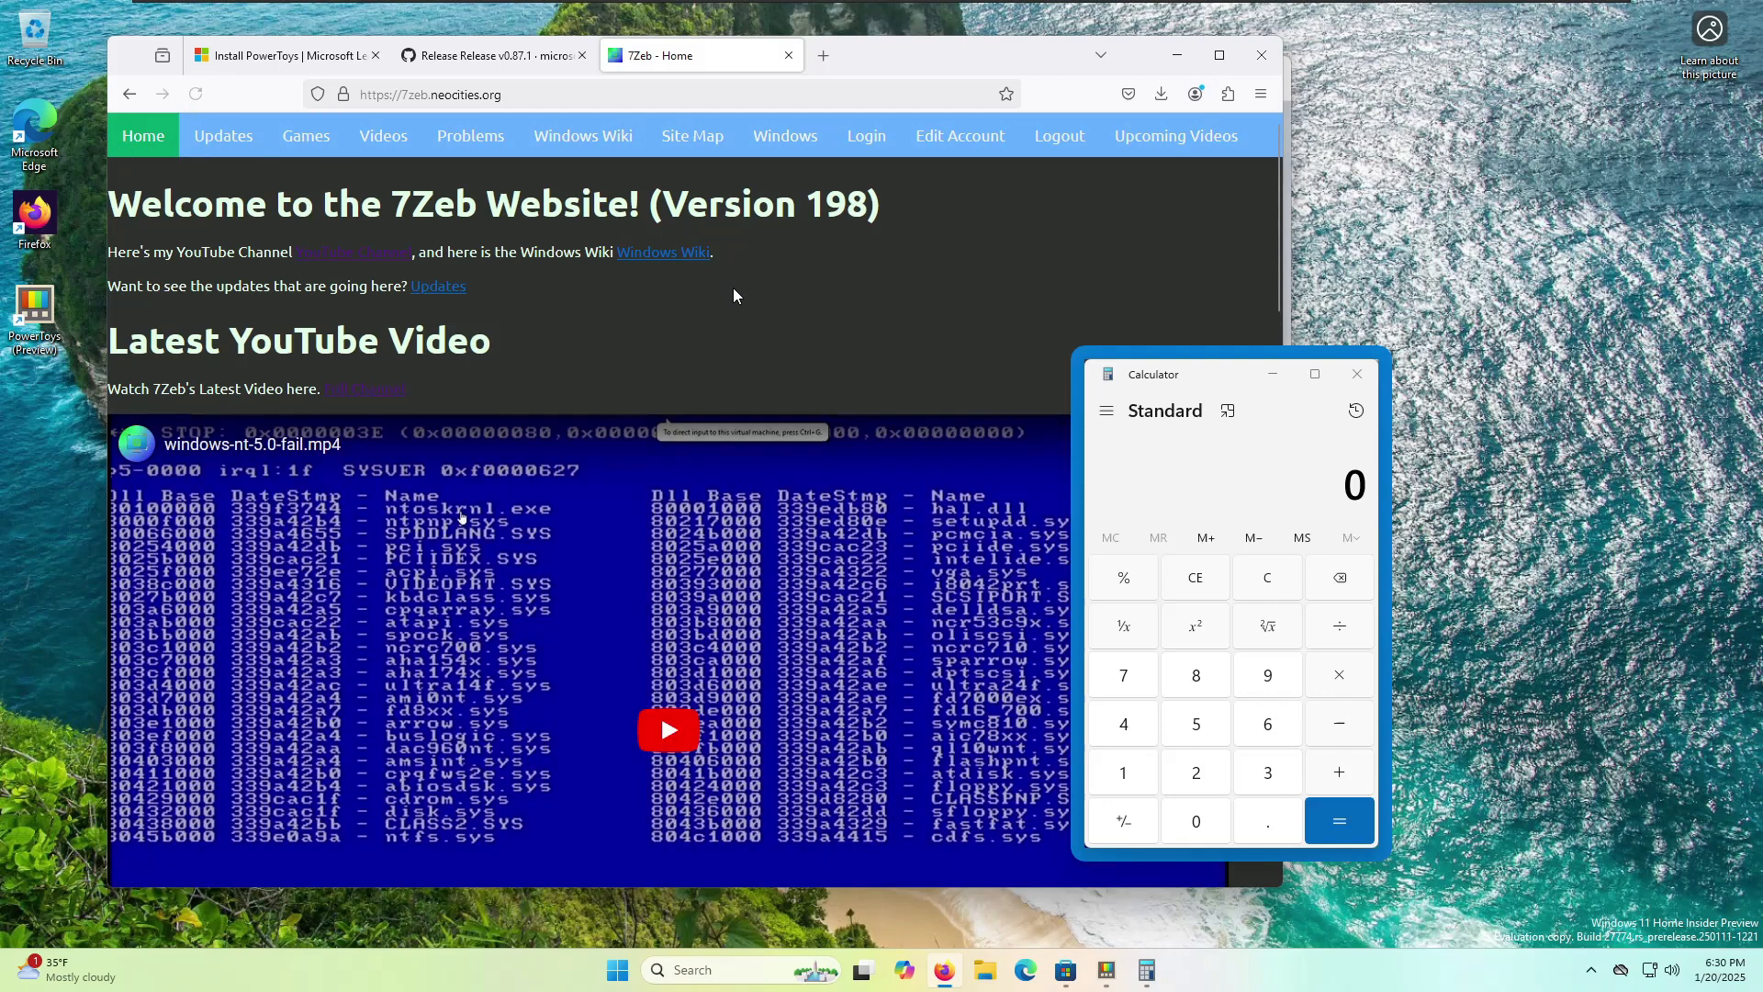
{"action": "left_click", "coordinate": [206, 86]}
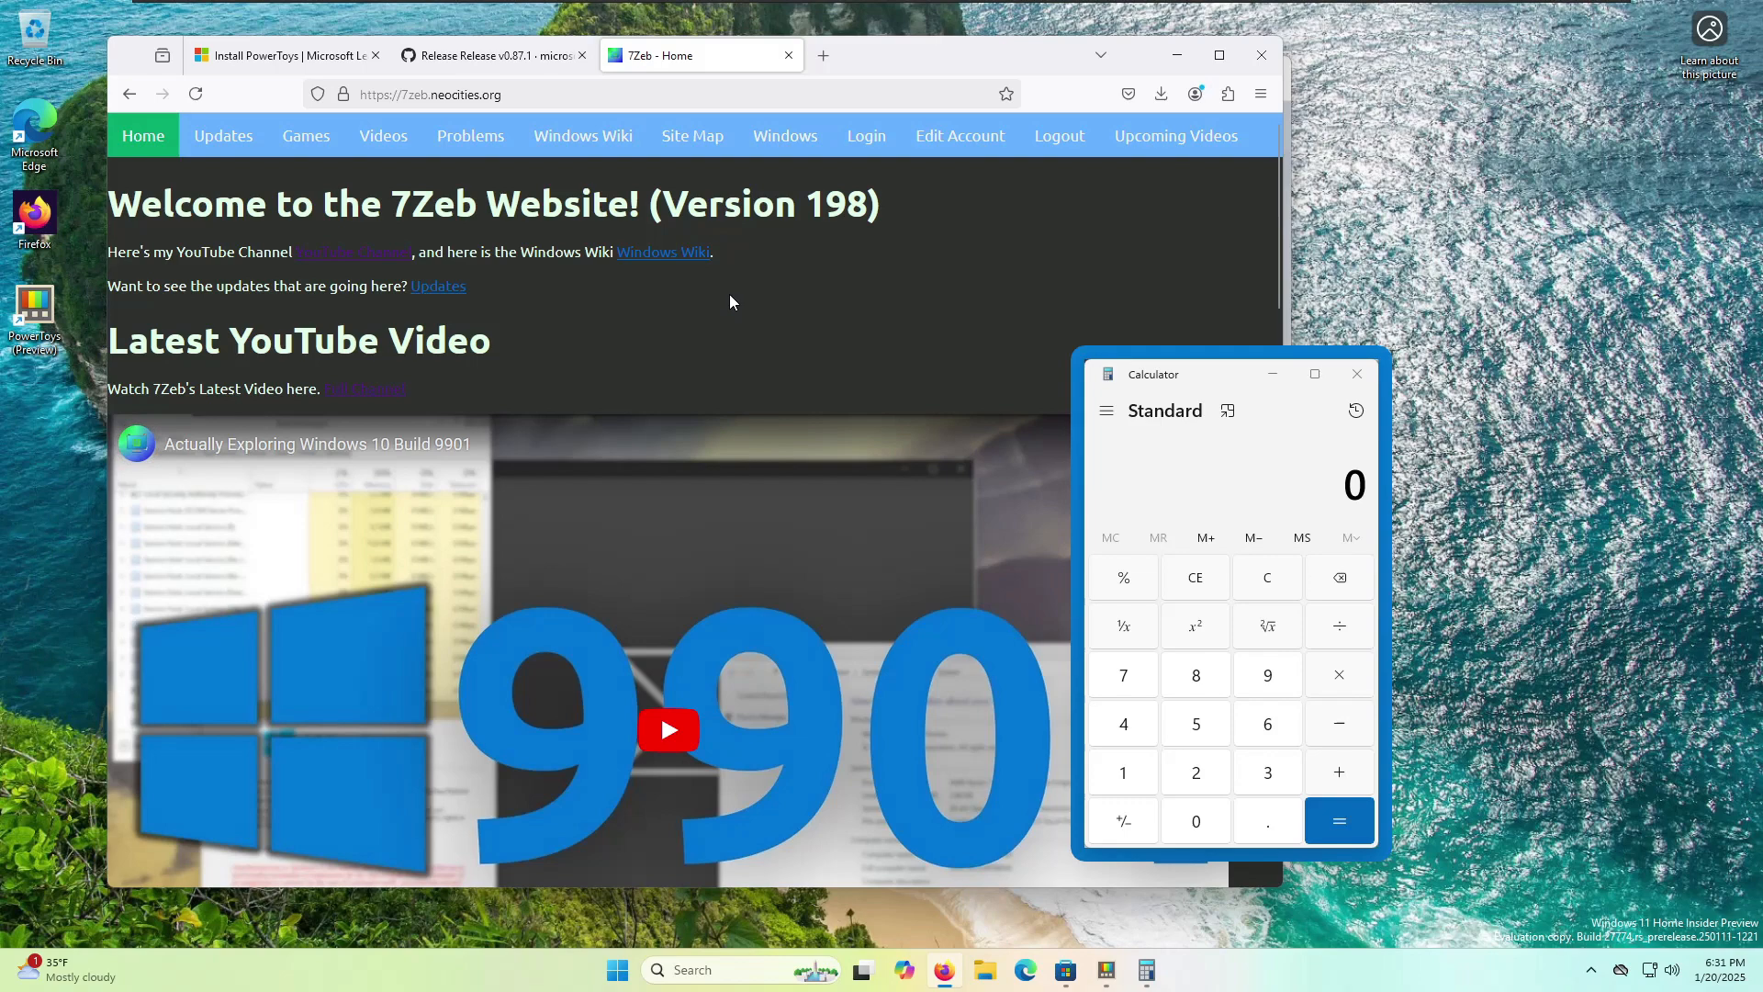
- Examine the subscriber count line and its change since the last update on the reloaded page
{"action": "scroll", "coordinate": [889, 402], "scroll_direction": "down", "scroll_amount": 1}
{"action": "scroll", "coordinate": [955, 481], "scroll_direction": "down", "scroll_amount": 7}
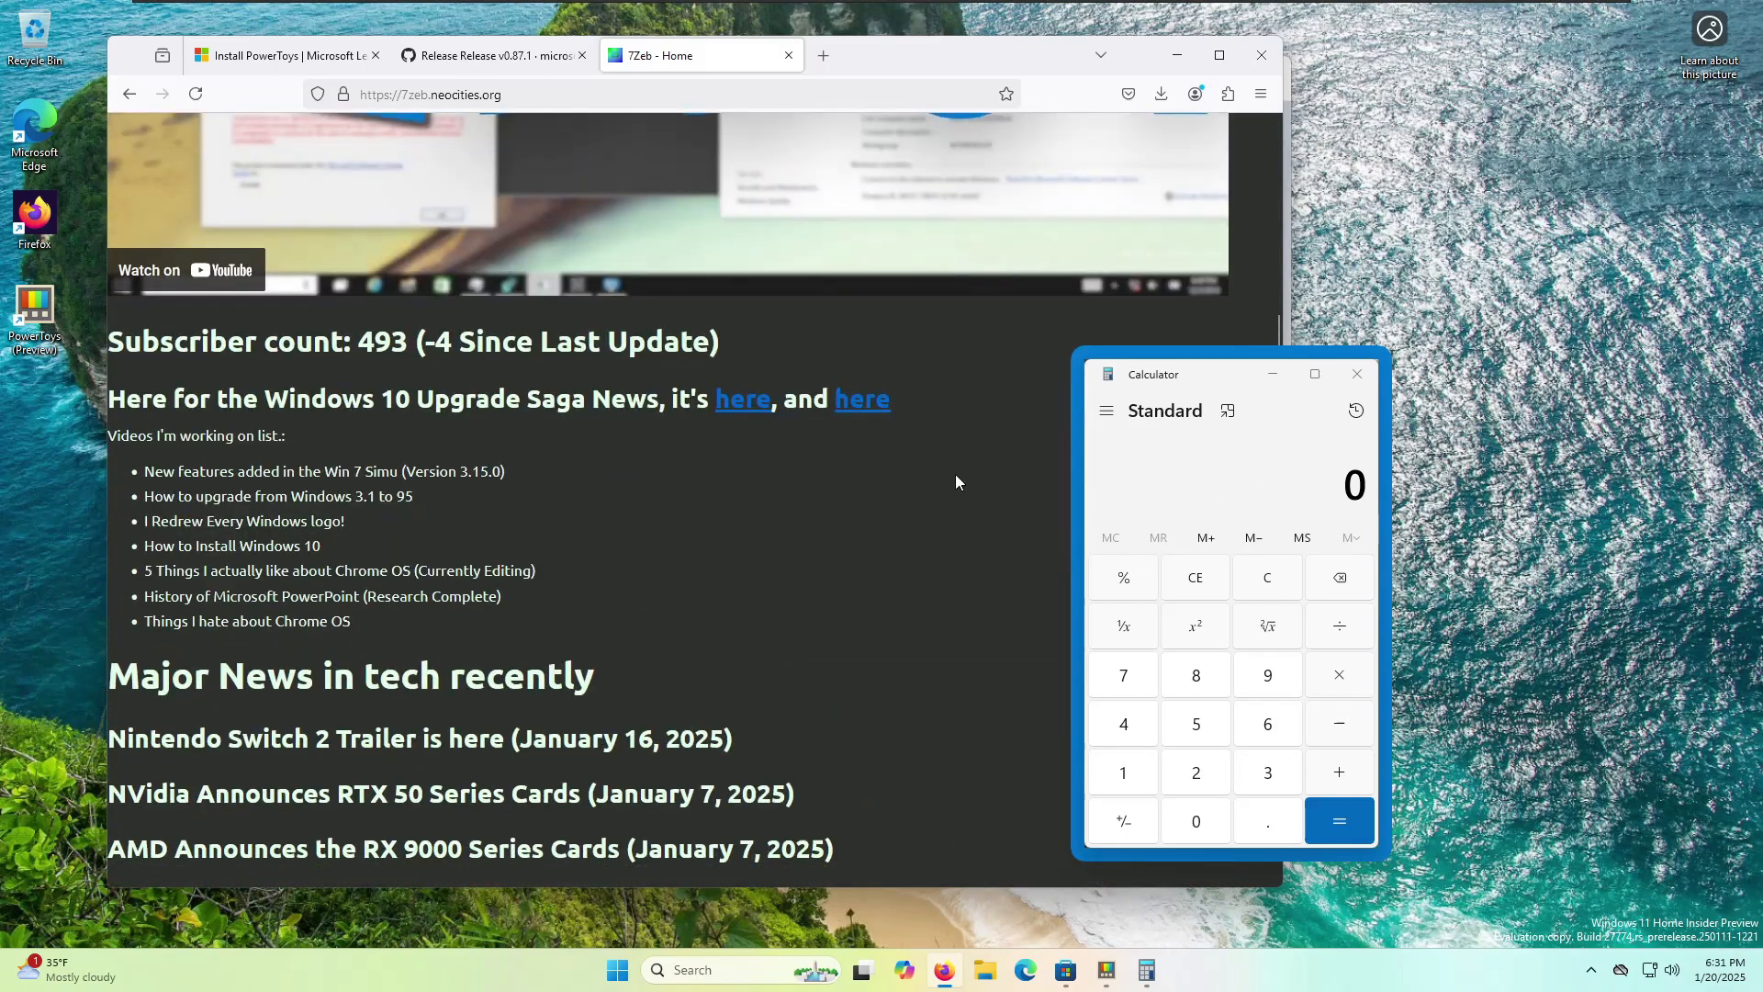
{"action": "scroll", "coordinate": [960, 486], "scroll_direction": "up", "scroll_amount": 6}
{"action": "scroll", "coordinate": [671, 439], "scroll_direction": "down", "scroll_amount": 5}
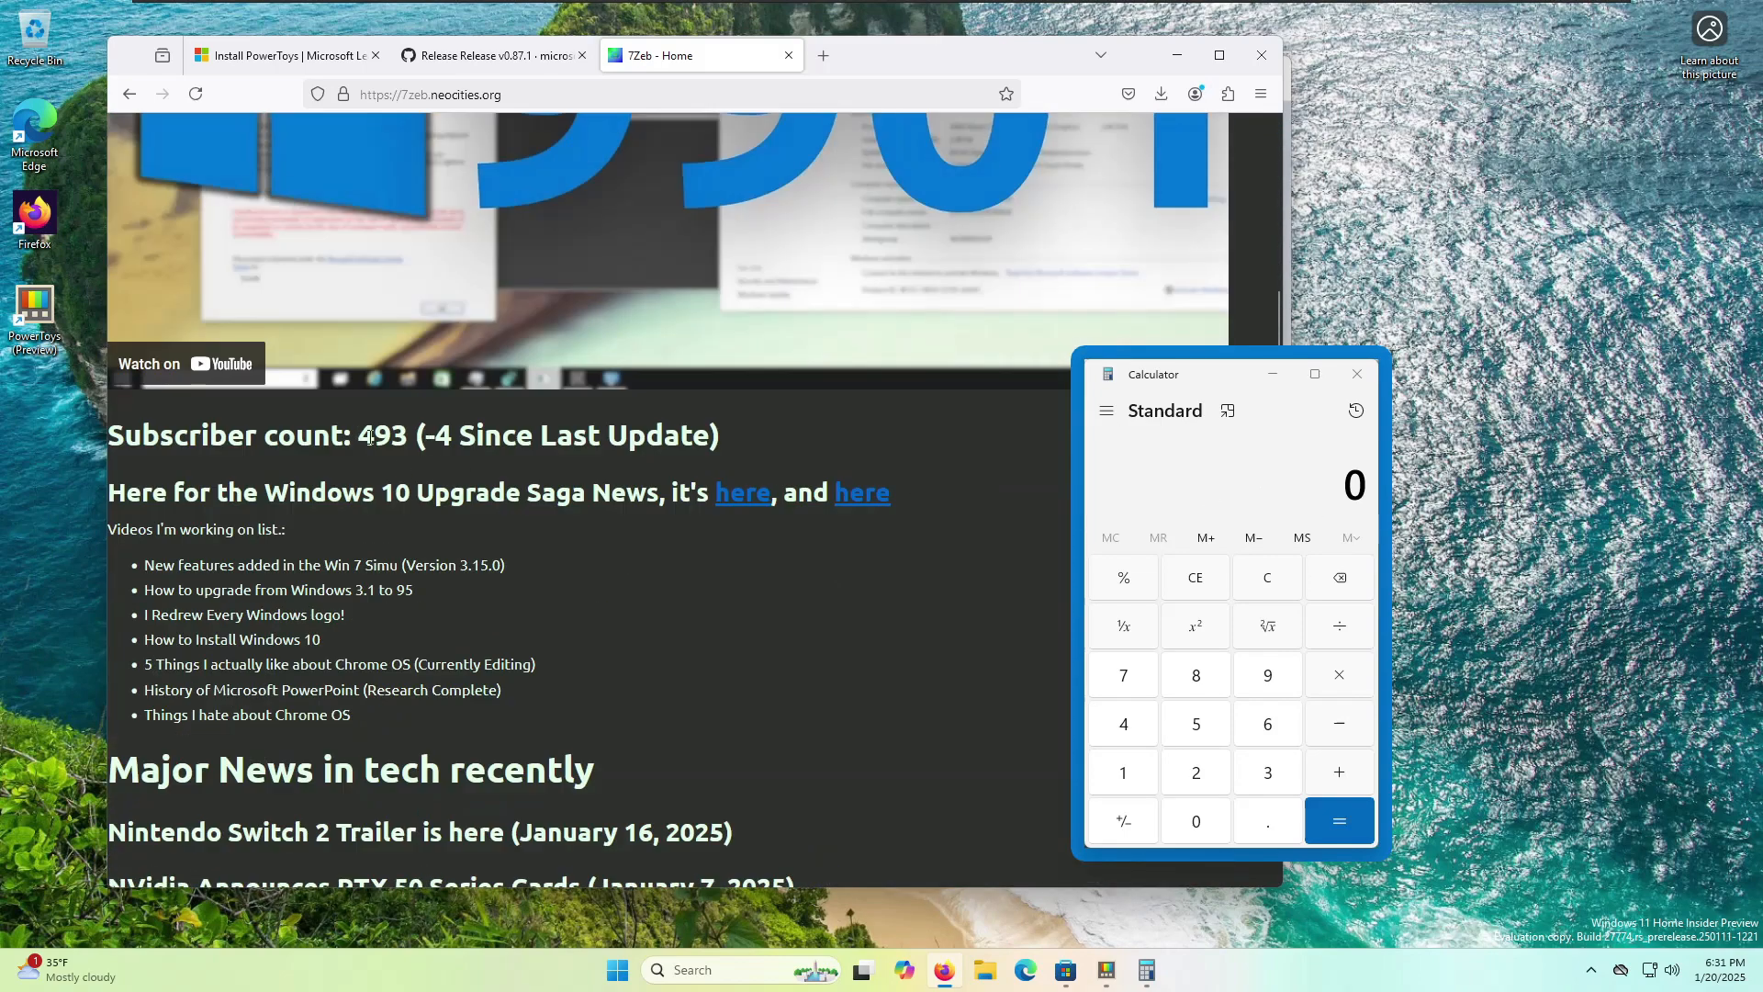
{"action": "mouse_move", "coordinate": [371, 436]}
{"action": "left_mouse_down"}
{"action": "mouse_move", "coordinate": [461, 437]}
{"action": "mouse_move", "coordinate": [342, 437]}
{"action": "left_mouse_up"}
{"action": "left_click", "coordinate": [460, 436]}
{"action": "left_click", "coordinate": [458, 435]}
- Calculate 493 + 4 in the pinned Calculator
{"action": "left_click", "coordinate": [1155, 731]}
{"action": "left_click", "coordinate": [1272, 691]}
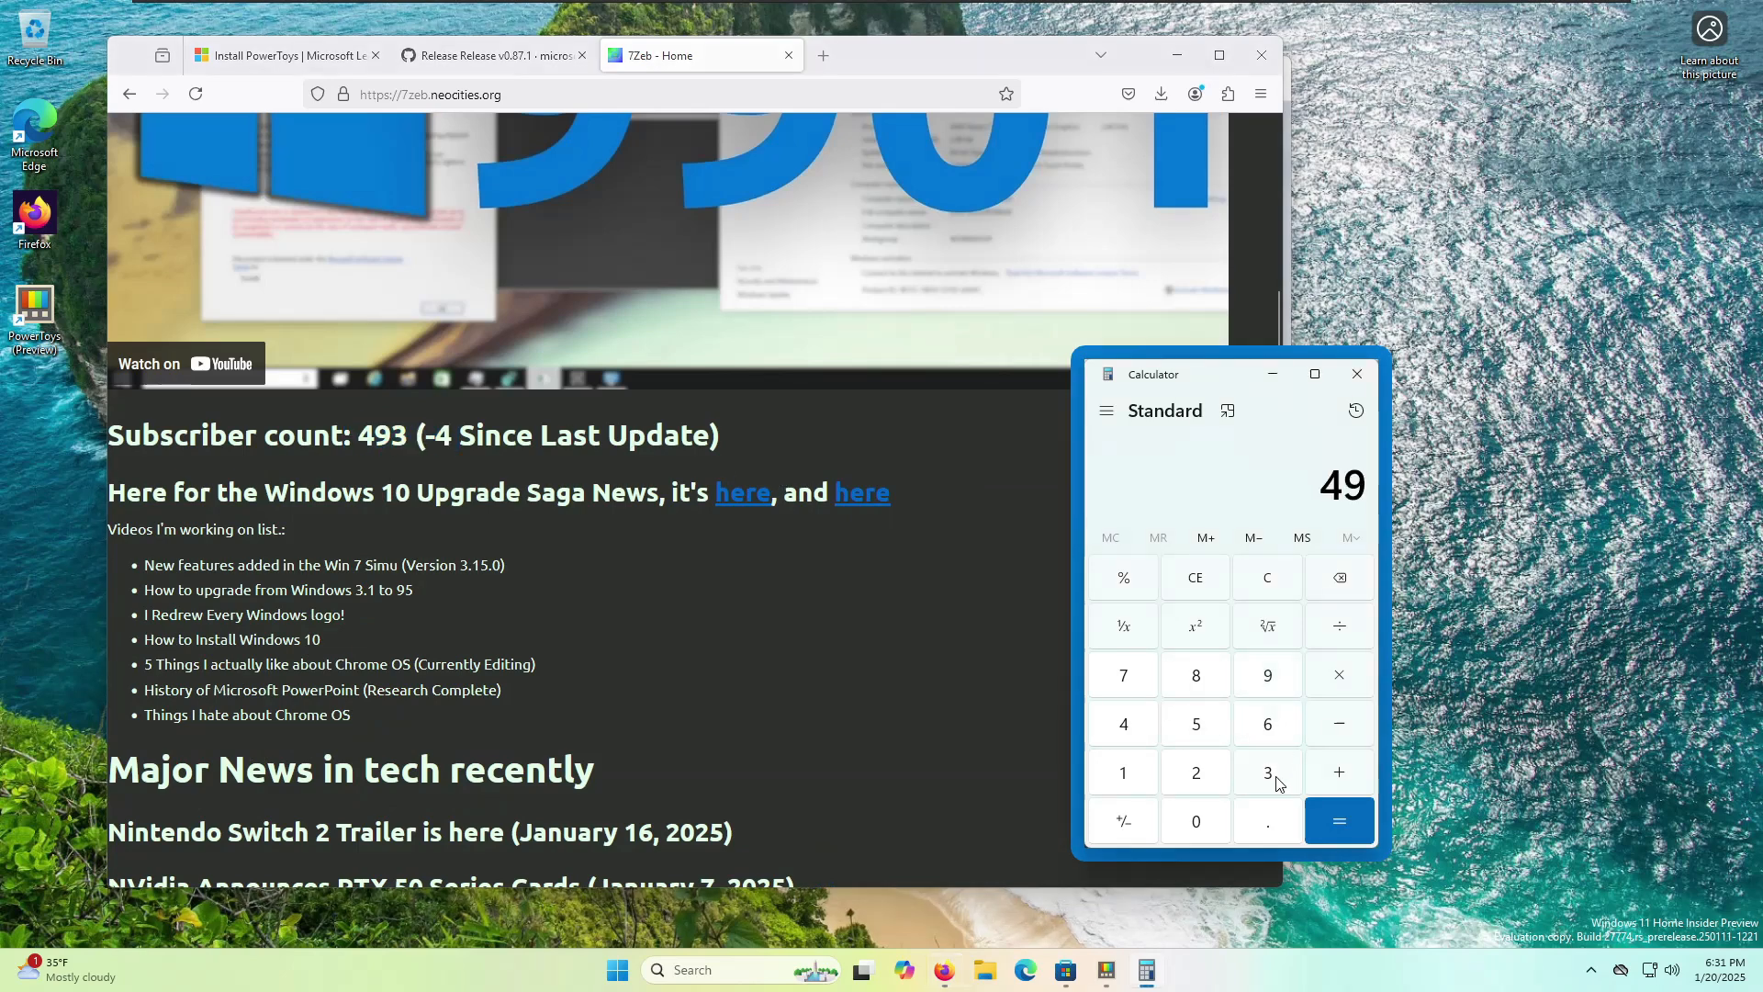
{"action": "left_click", "coordinate": [1276, 779]}
{"action": "key", "text": "plus"}
{"action": "left_click", "coordinate": [1129, 729]}
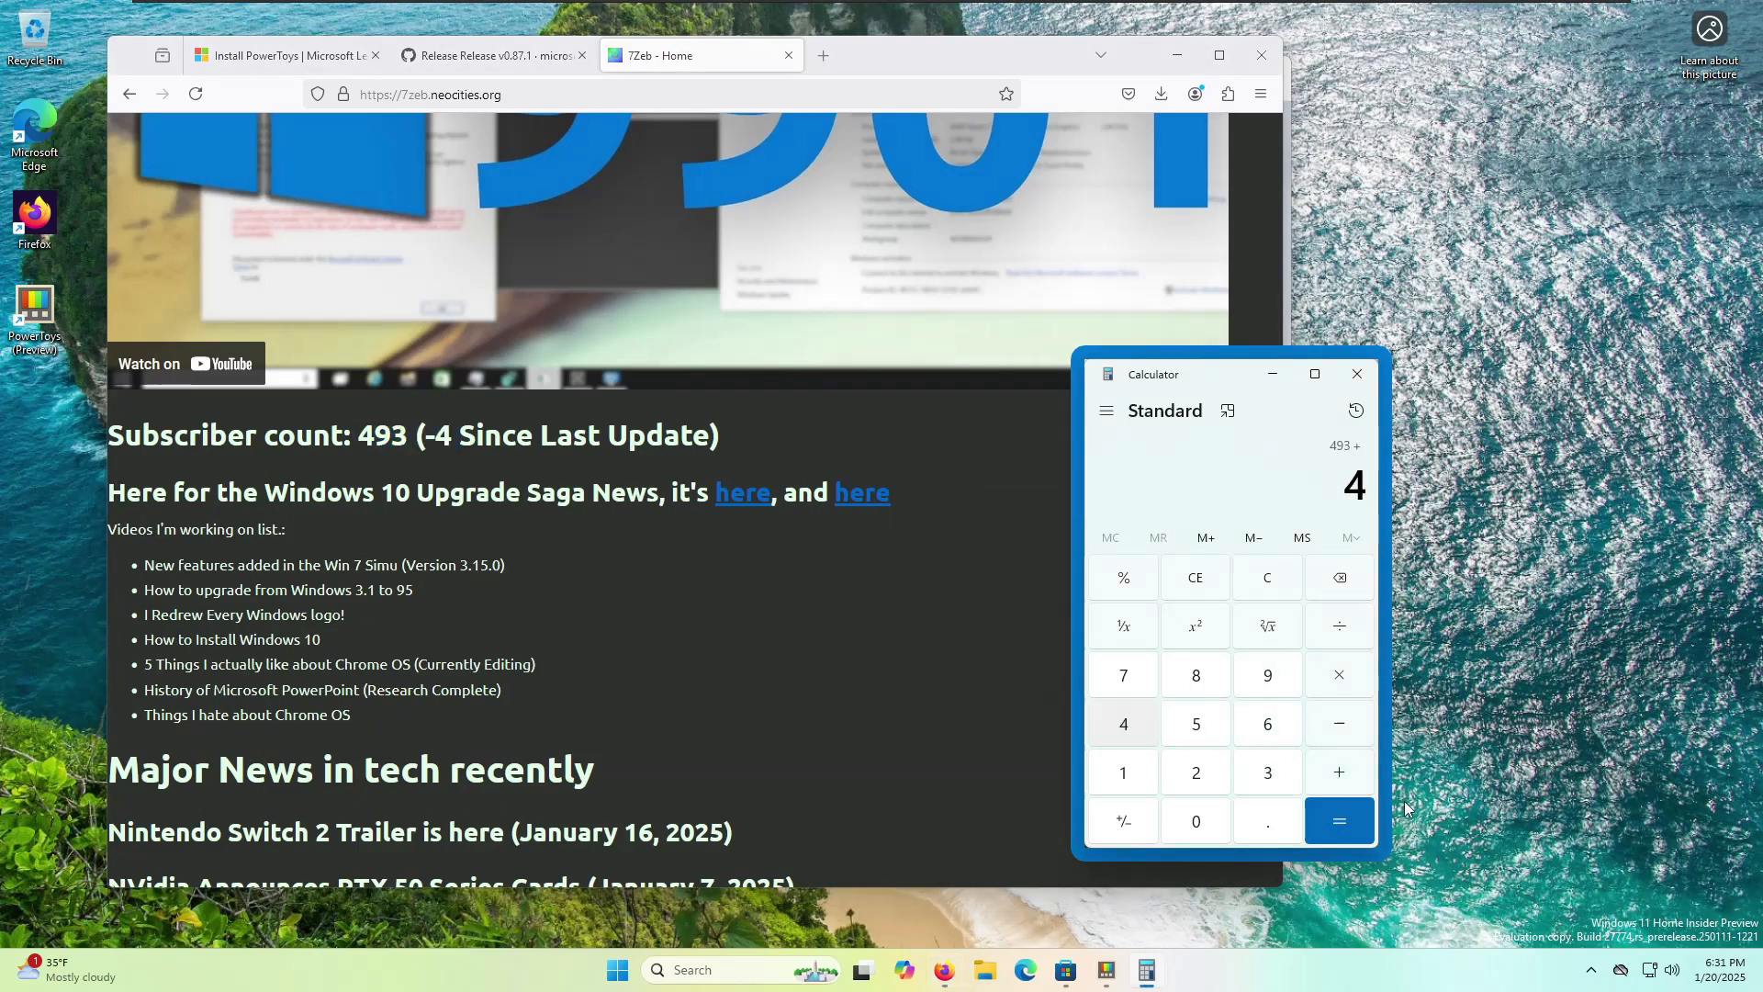
{"action": "left_click", "coordinate": [1339, 825]}
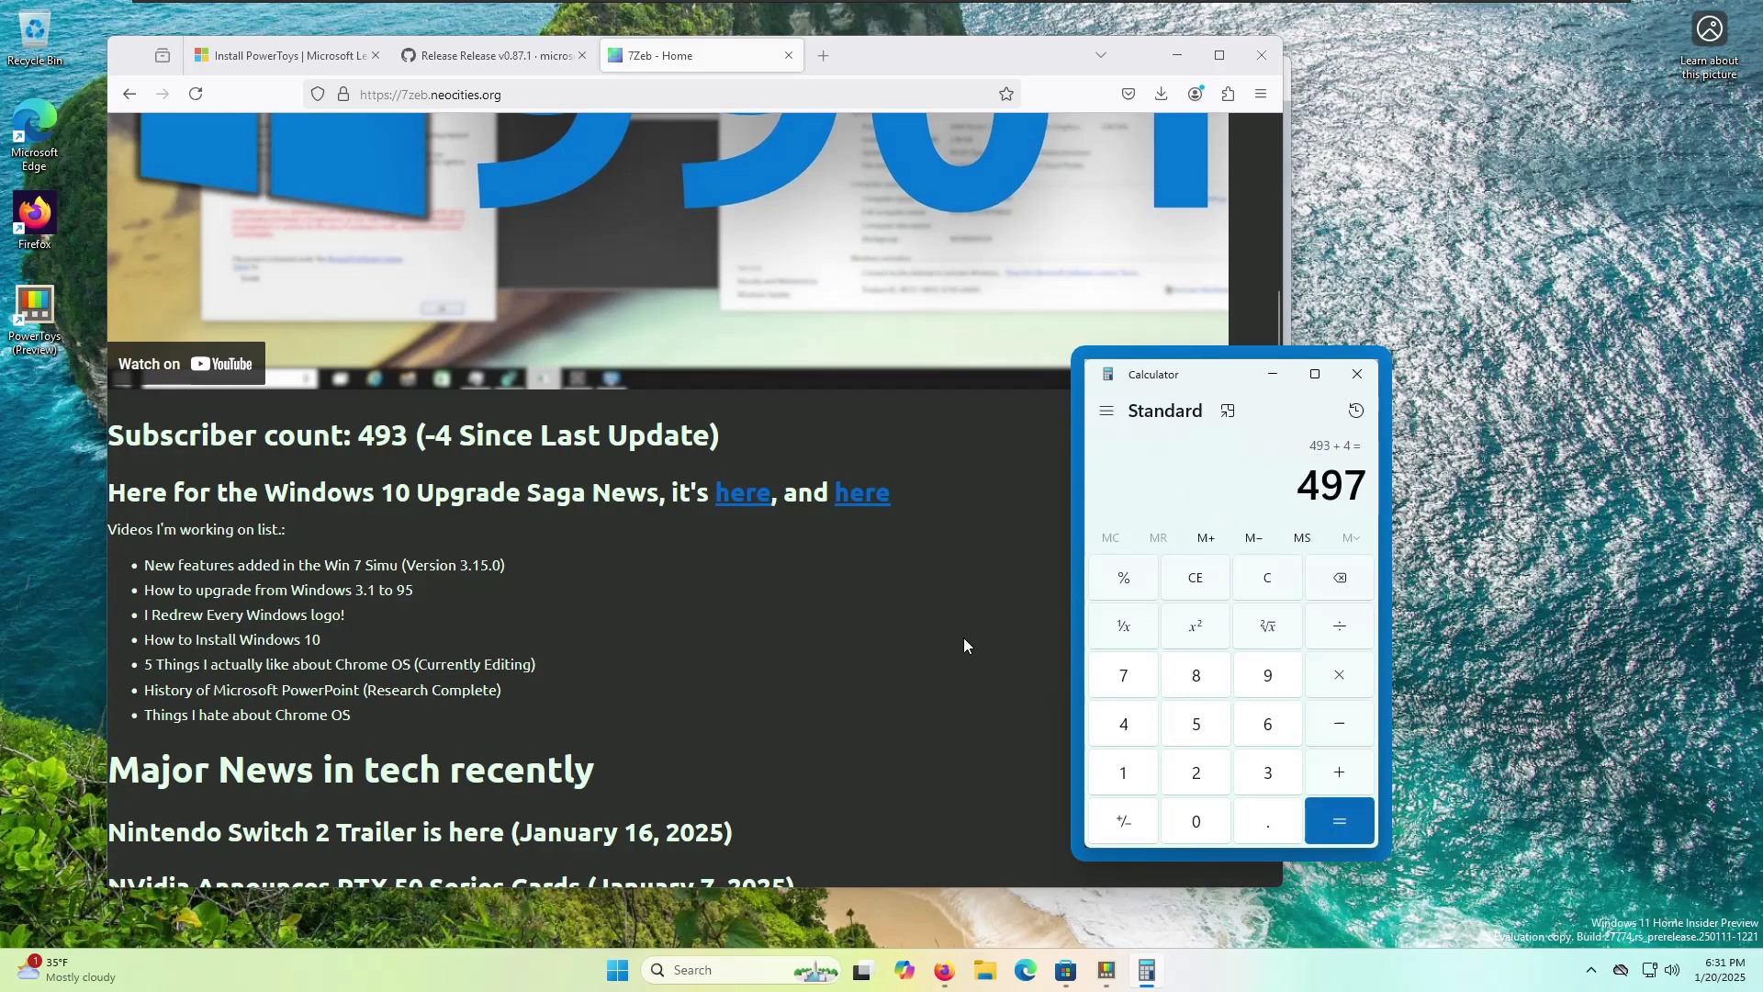
- Unpin Calculator and reposition both windows so that Firefox covers Calculator's edge
{"action": "scroll", "coordinate": [903, 691], "scroll_direction": "up", "scroll_amount": 5}
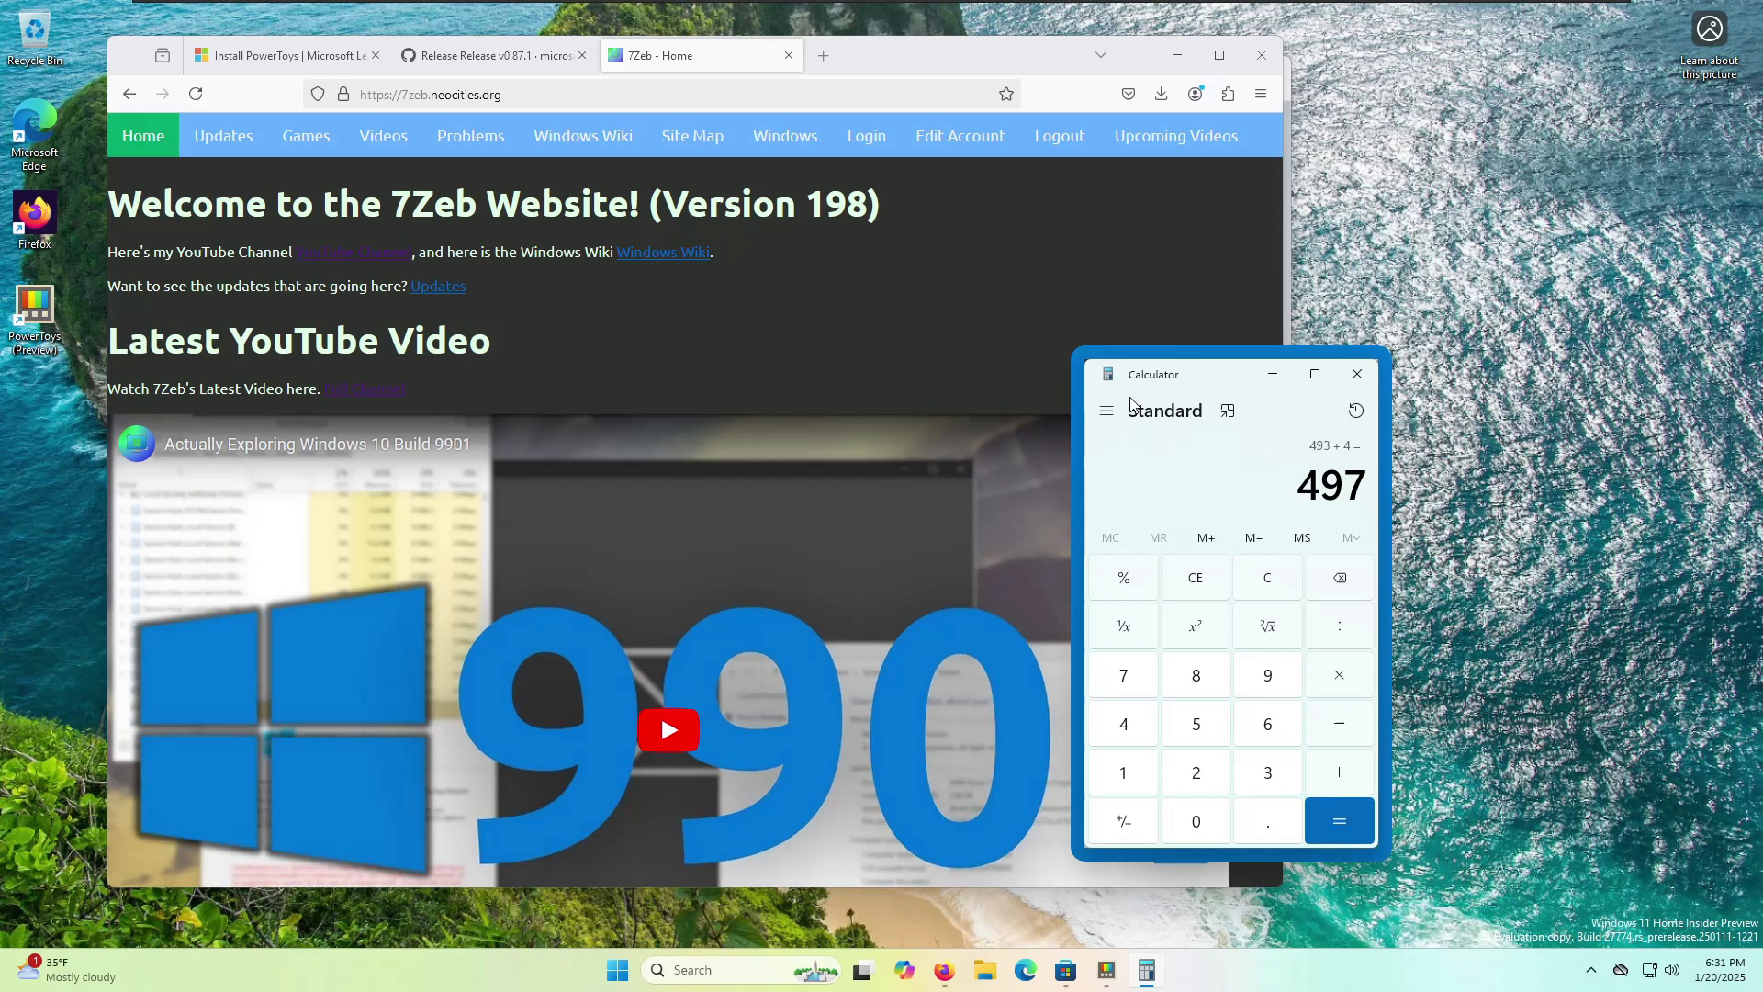
{"action": "left_click_drag", "start_coordinate": [1065, 60], "coordinate": [929, 90]}
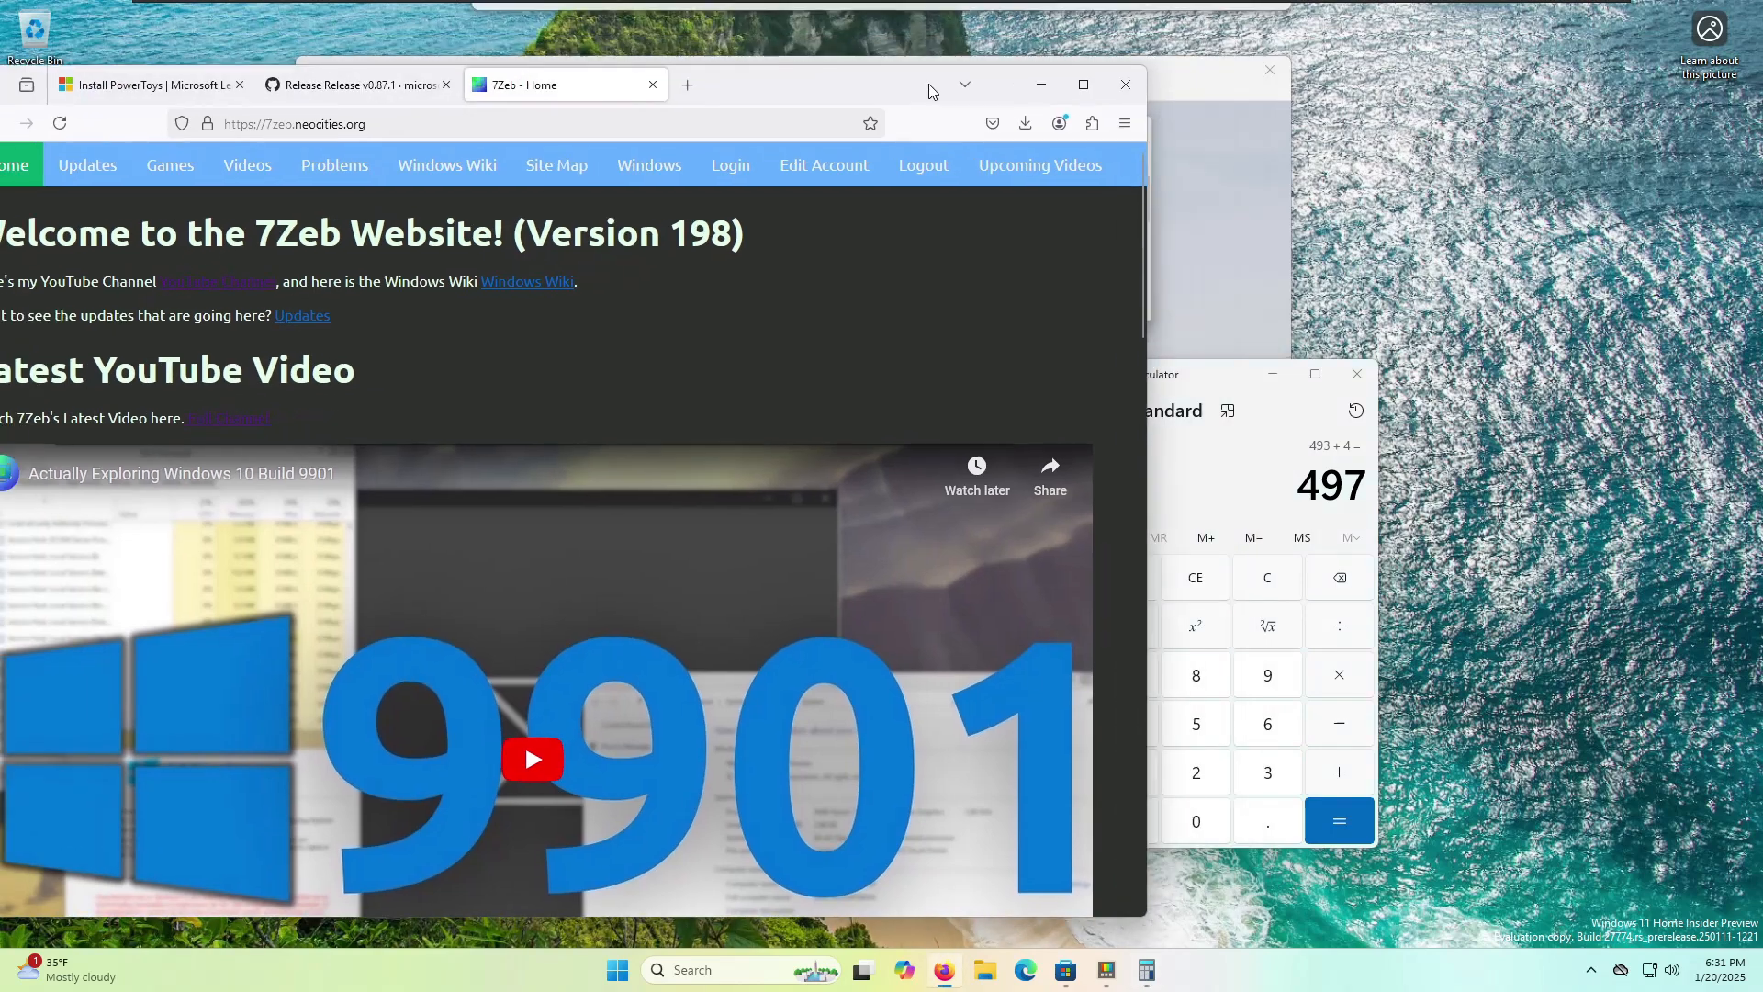
{"action": "left_click_drag", "start_coordinate": [1193, 381], "coordinate": [1247, 349]}
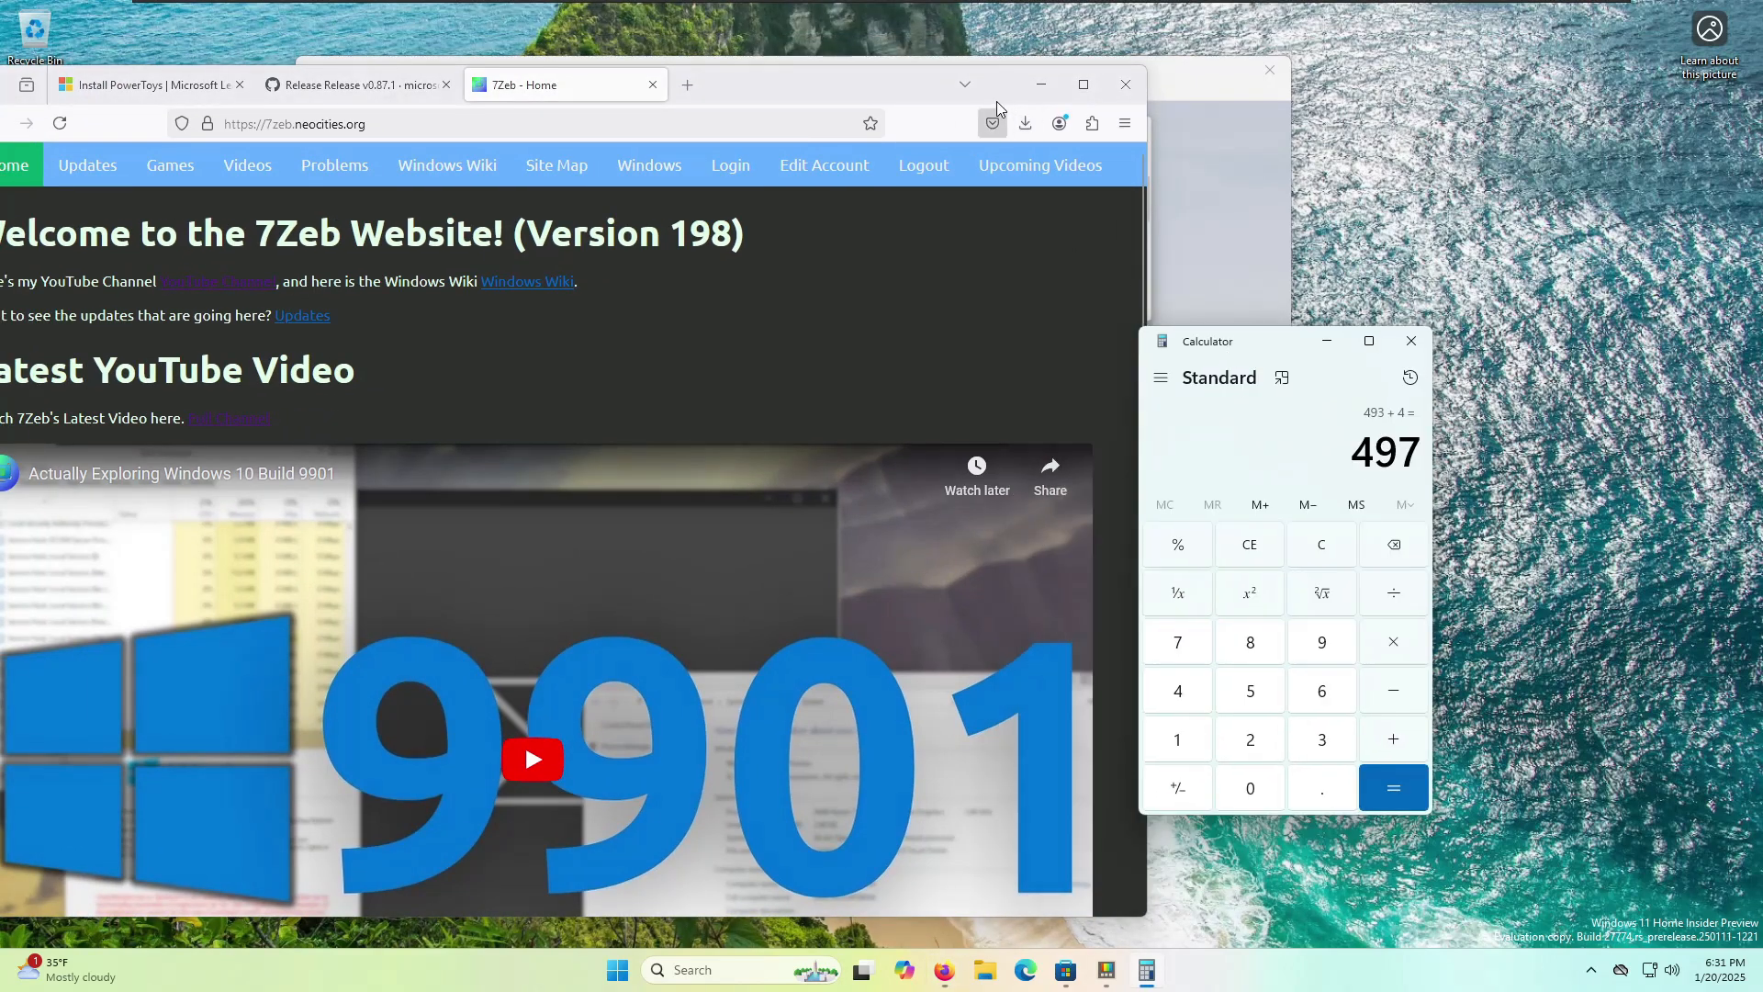
{"action": "left_click_drag", "start_coordinate": [923, 80], "coordinate": [981, 83]}
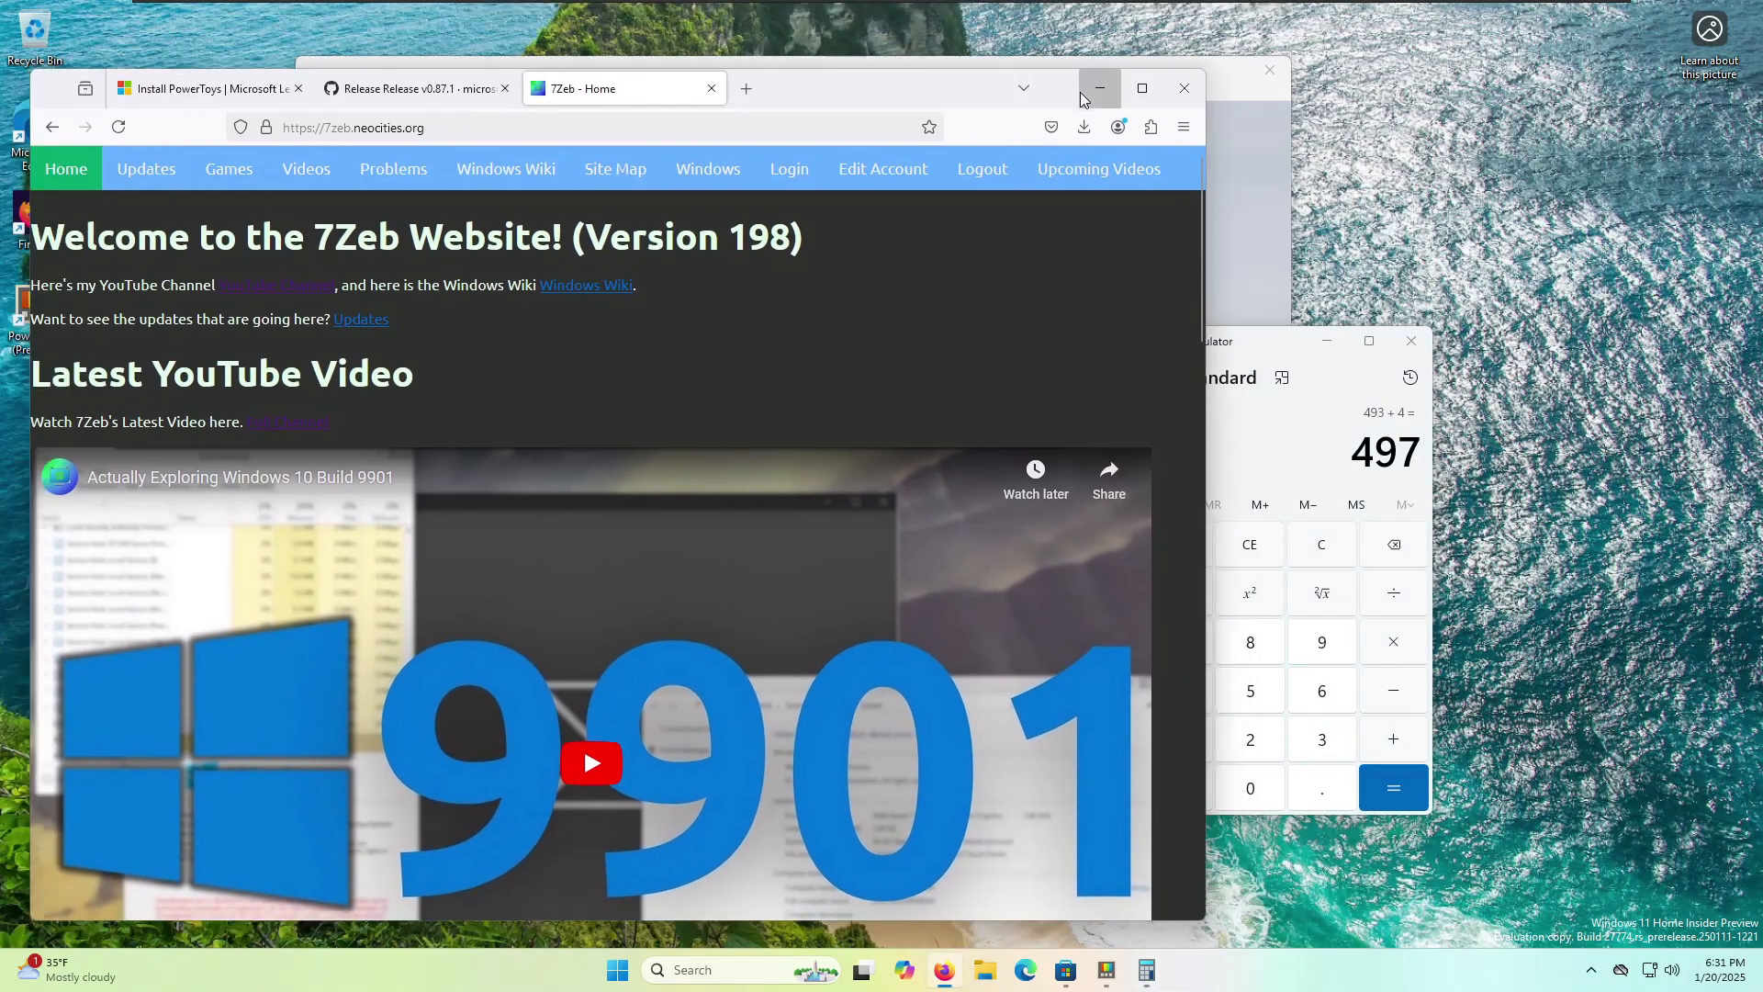
- Minimize Firefox, move Calculator over the Welcome to PowerToys window, and close Calculator
{"action": "left_click", "coordinate": [1083, 92]}
{"action": "left_click_drag", "start_coordinate": [1180, 328], "coordinate": [850, 355]}
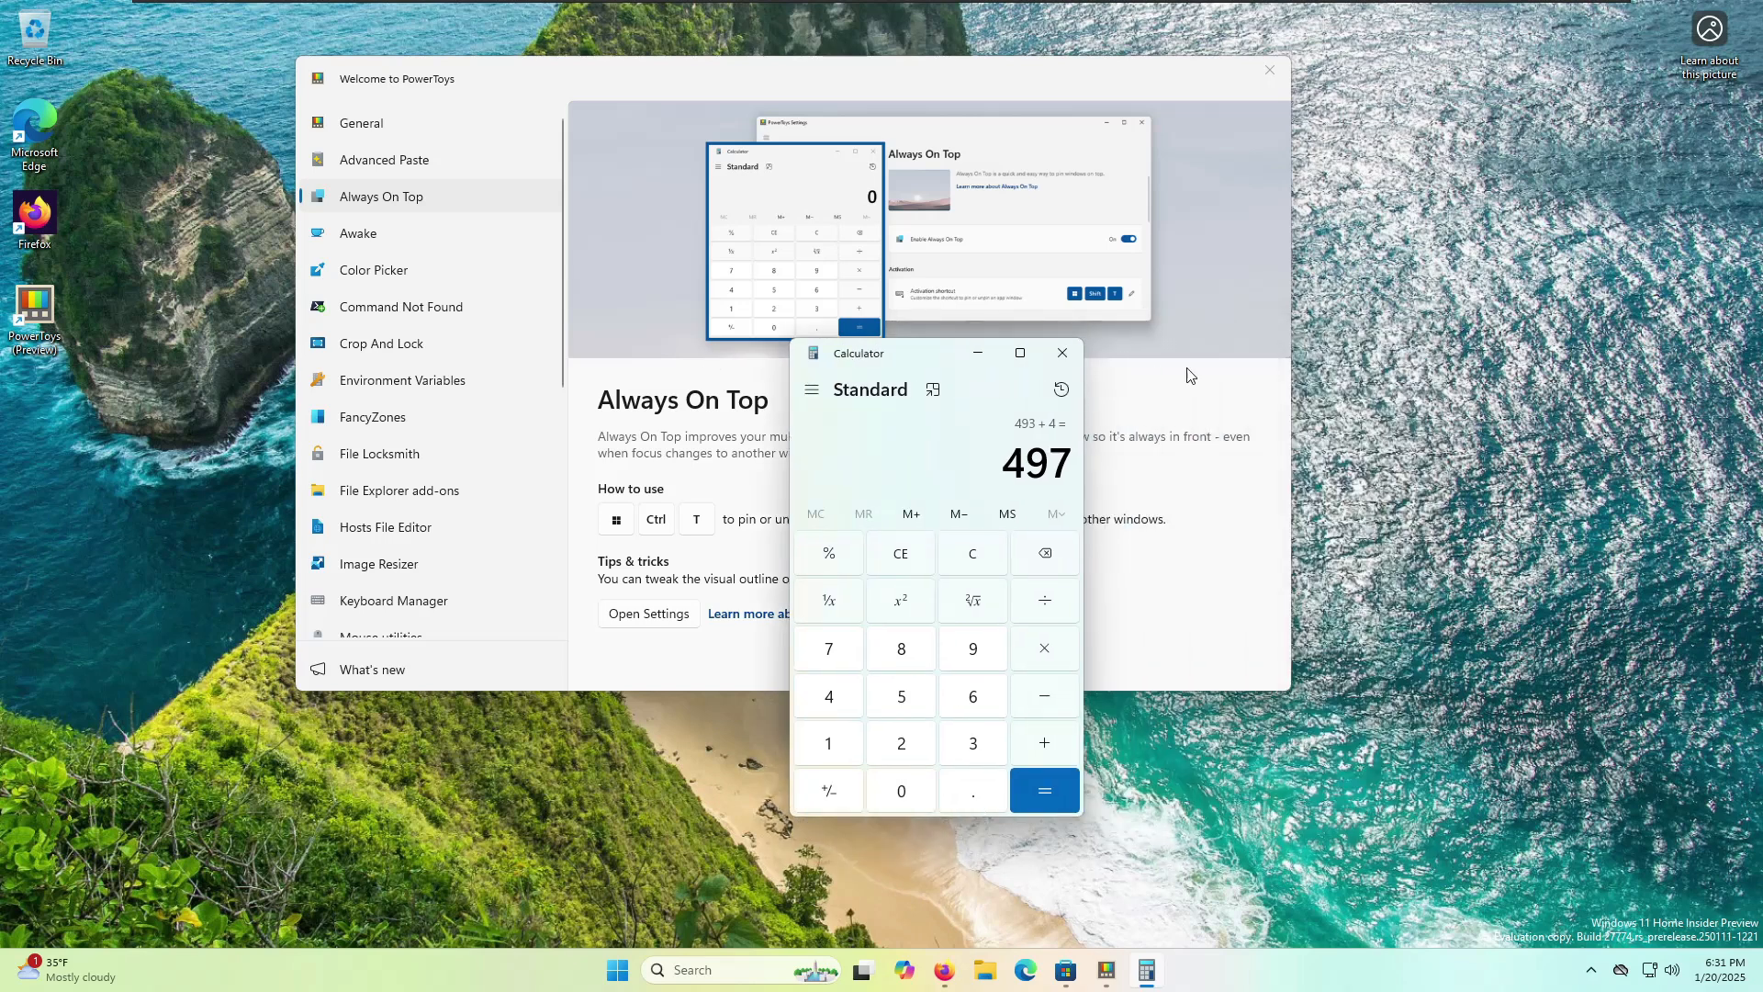
{"action": "left_click", "coordinate": [1063, 354]}
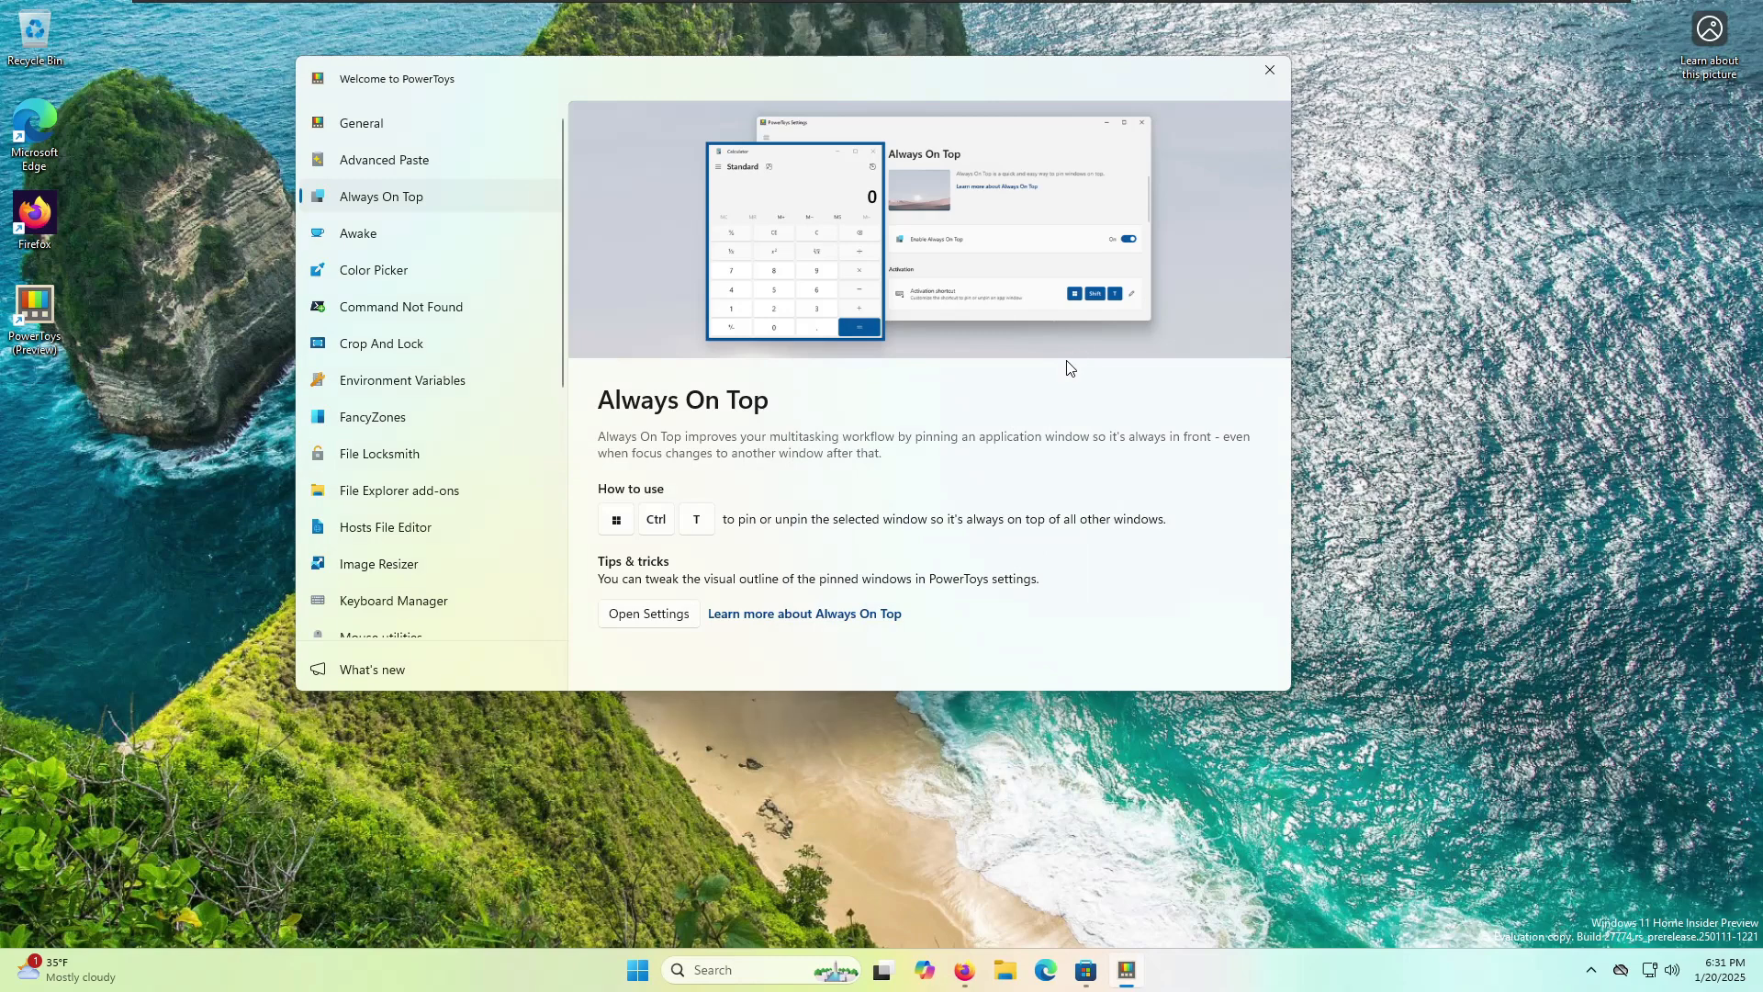
- Open Task Manager and test its window order against Firefox, minimize Firefox, and close Task Manager
{"action": "key", "text": "ctrl+shift+Escape"}
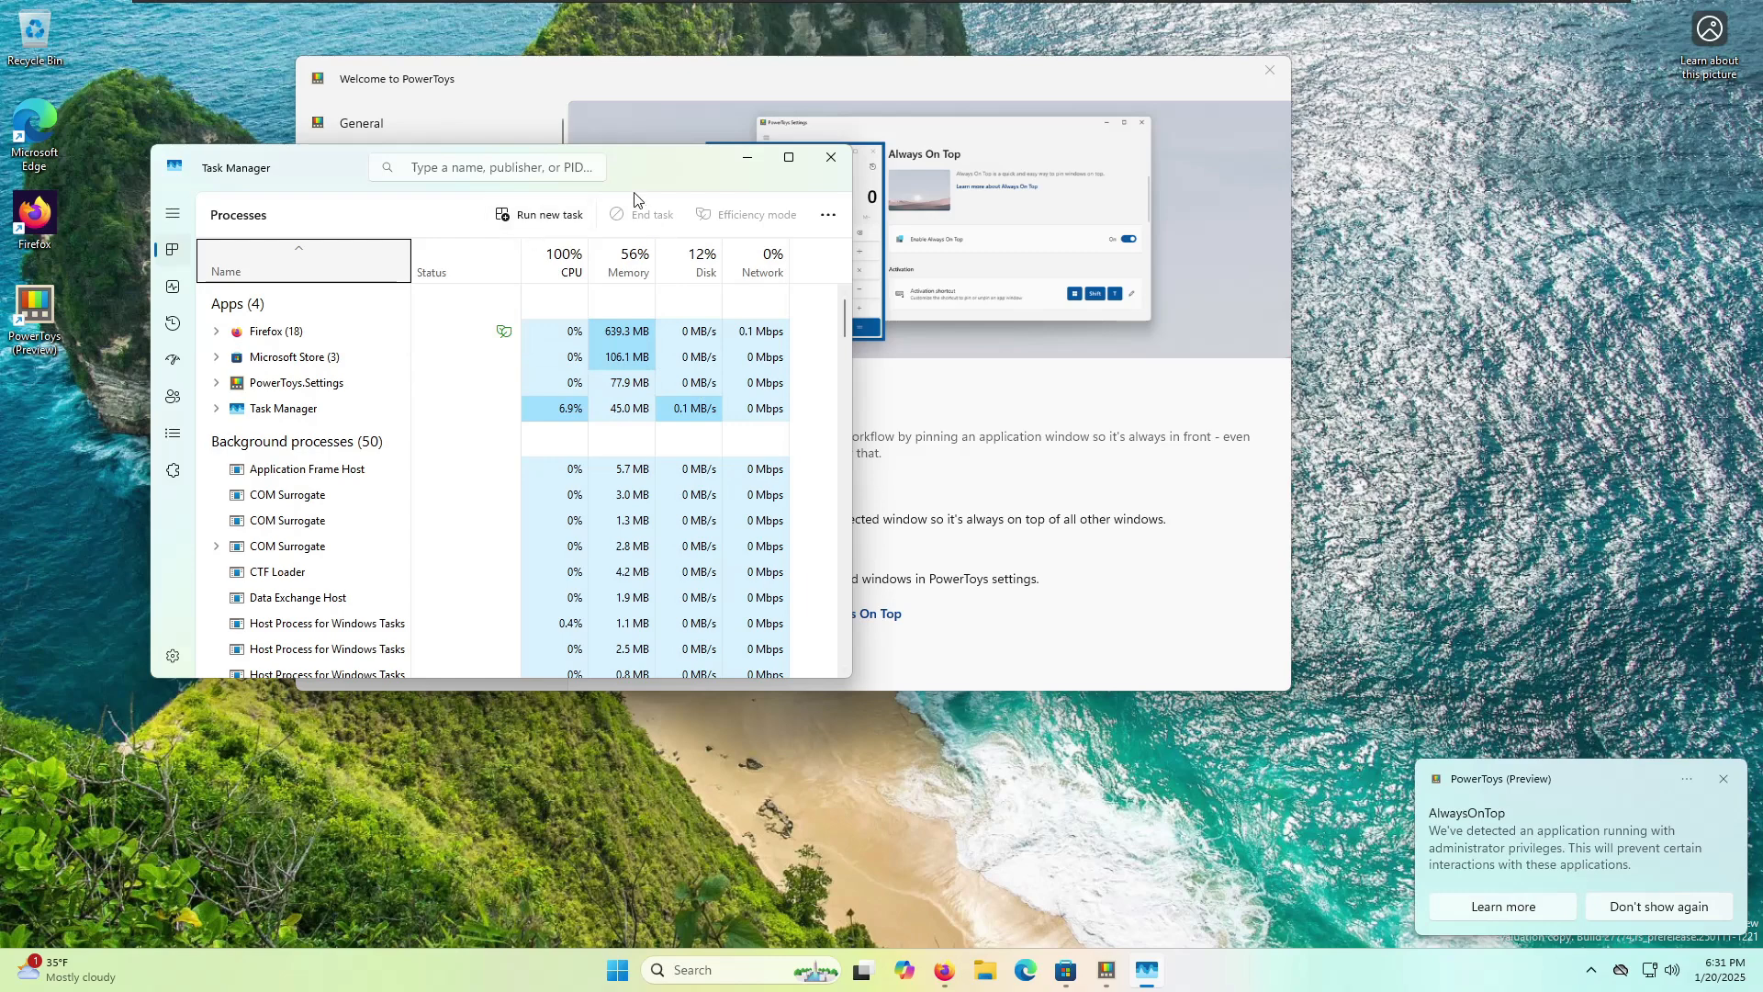
{"action": "left_click_drag", "start_coordinate": [654, 180], "coordinate": [1136, 271]}
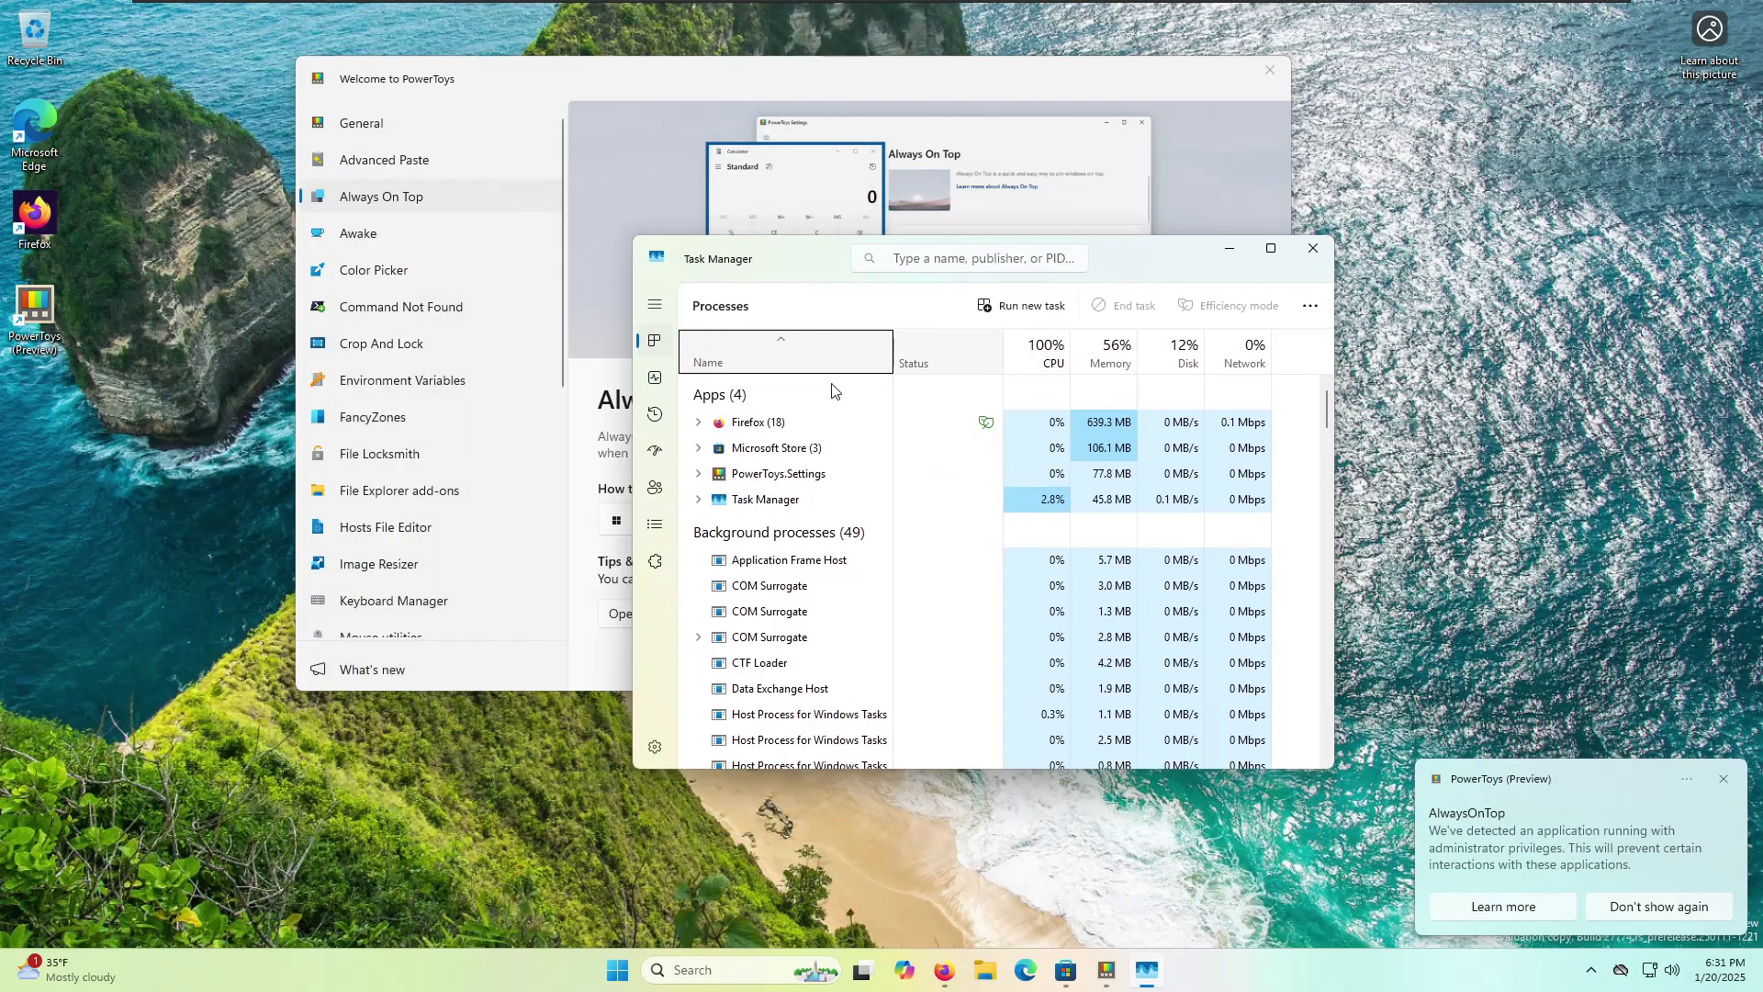
{"action": "left_click", "coordinate": [944, 970]}
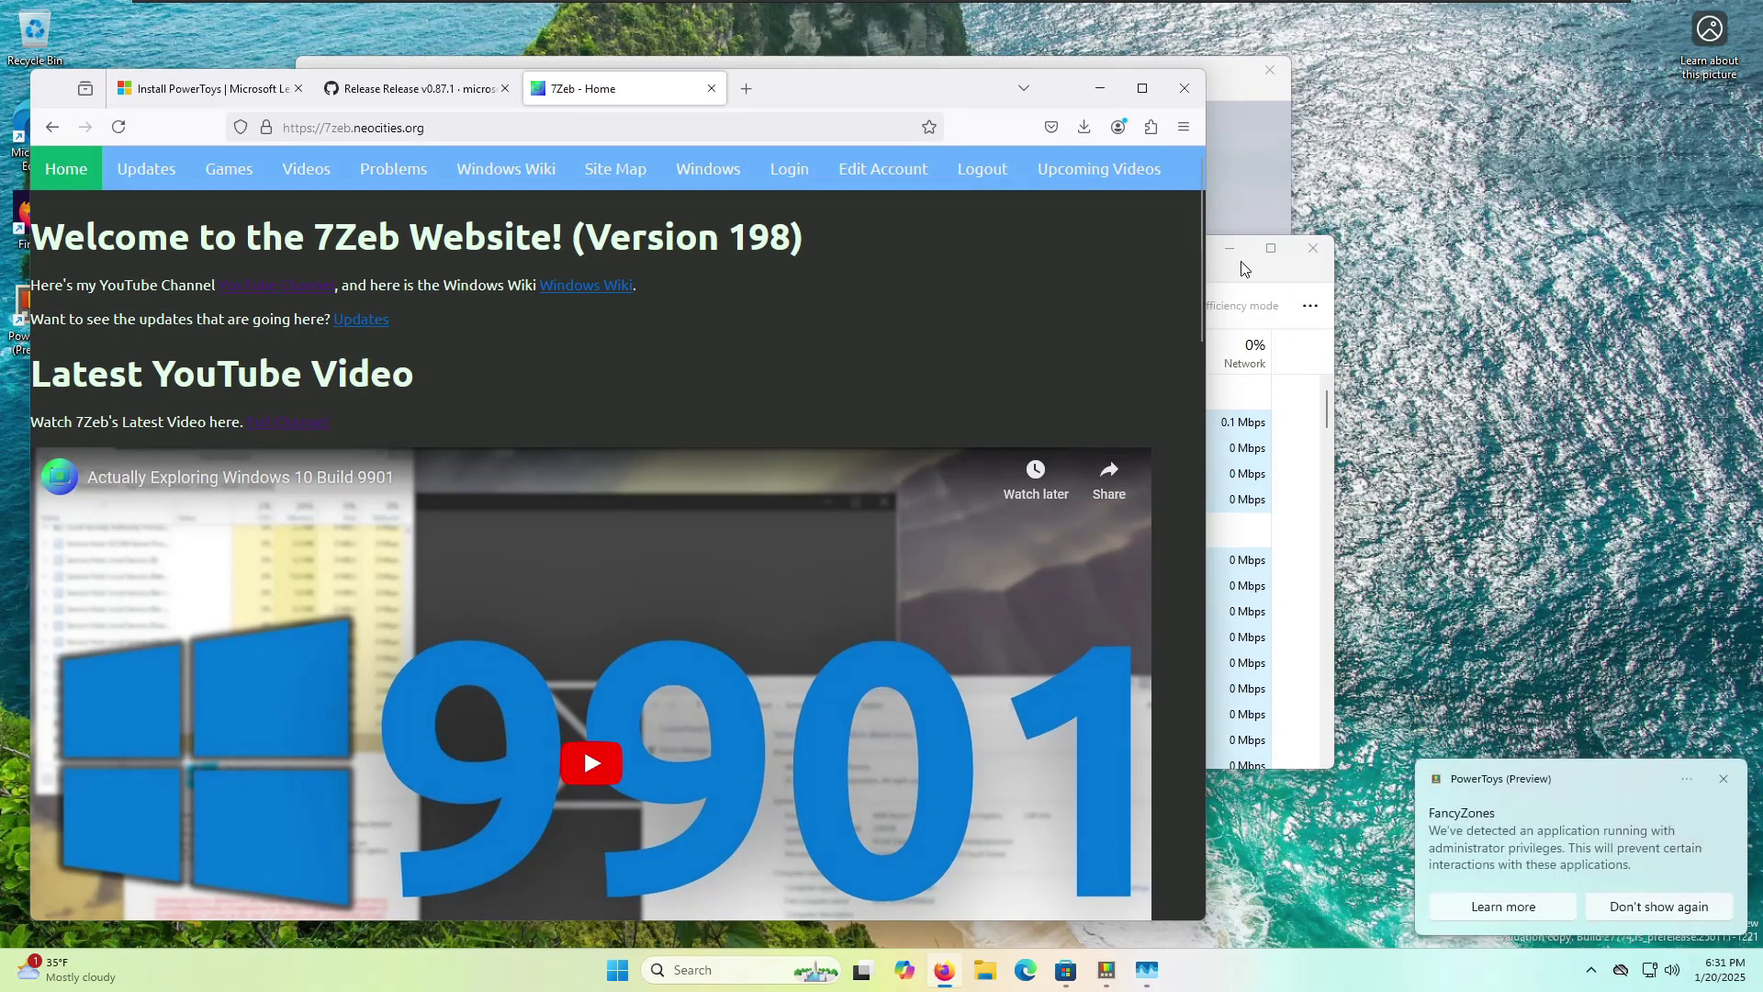
{"action": "left_click_drag", "start_coordinate": [1244, 278], "coordinate": [1039, 323]}
{"action": "left_click", "coordinate": [1049, 302]}
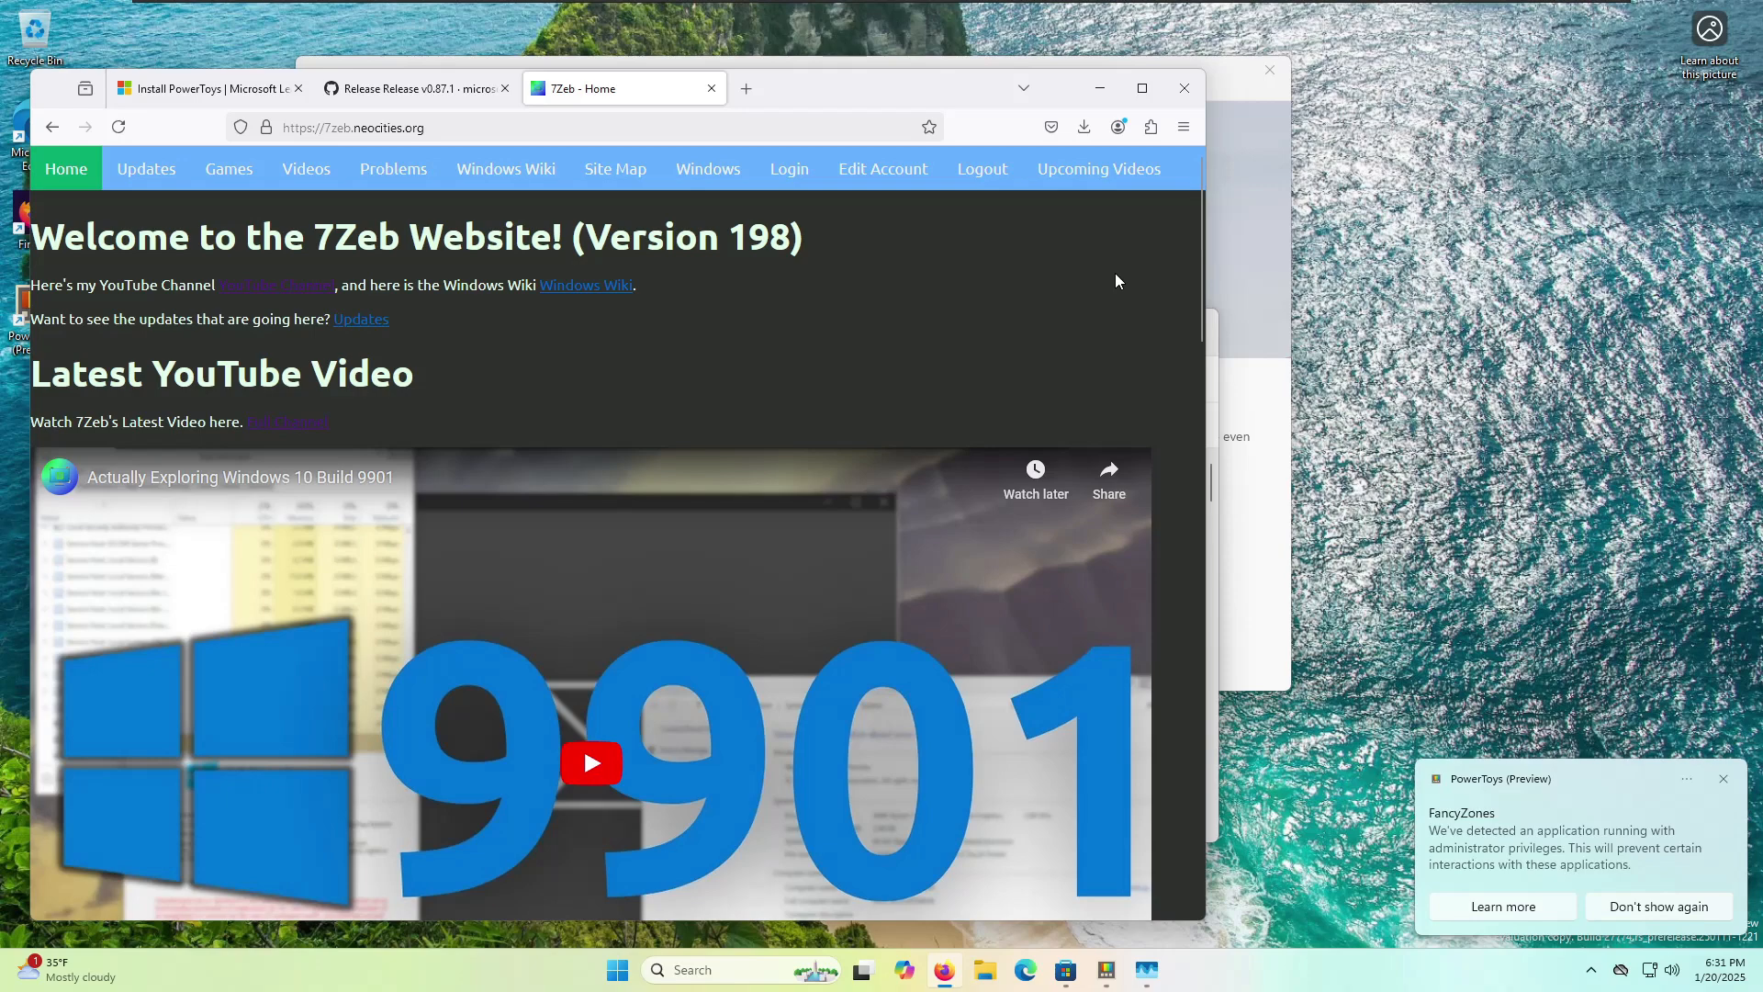
{"action": "left_click", "coordinate": [1100, 89]}
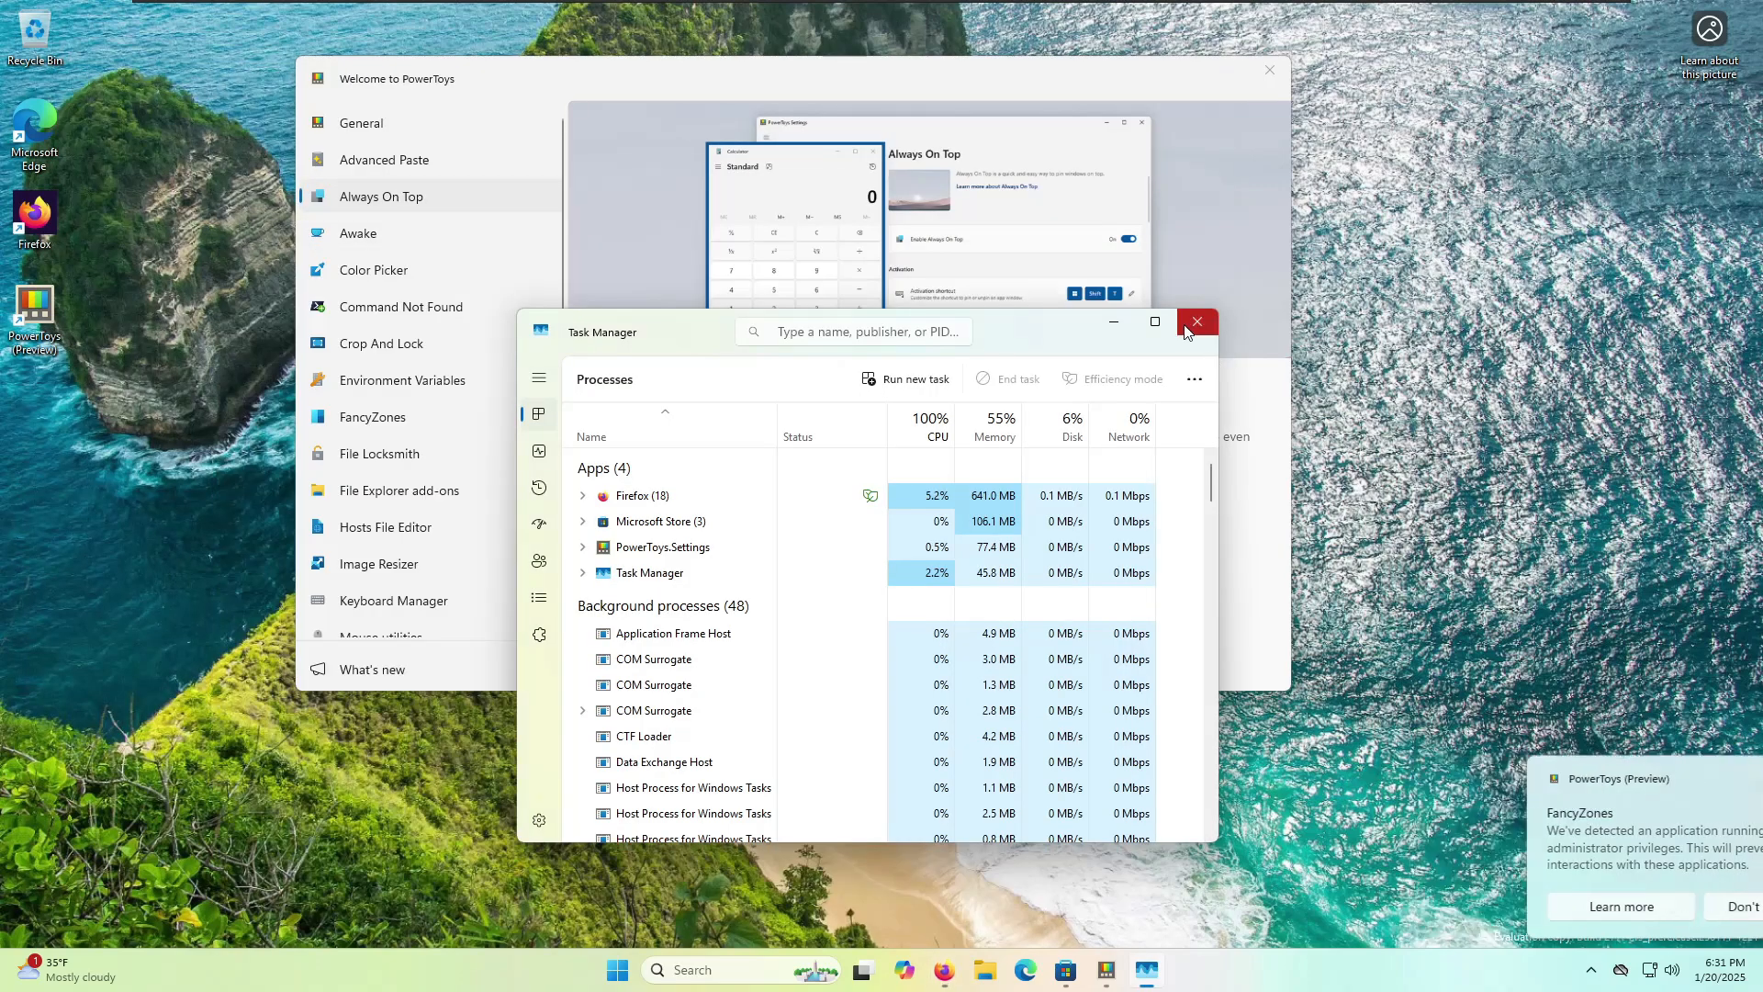
{"action": "left_click", "coordinate": [1194, 324]}
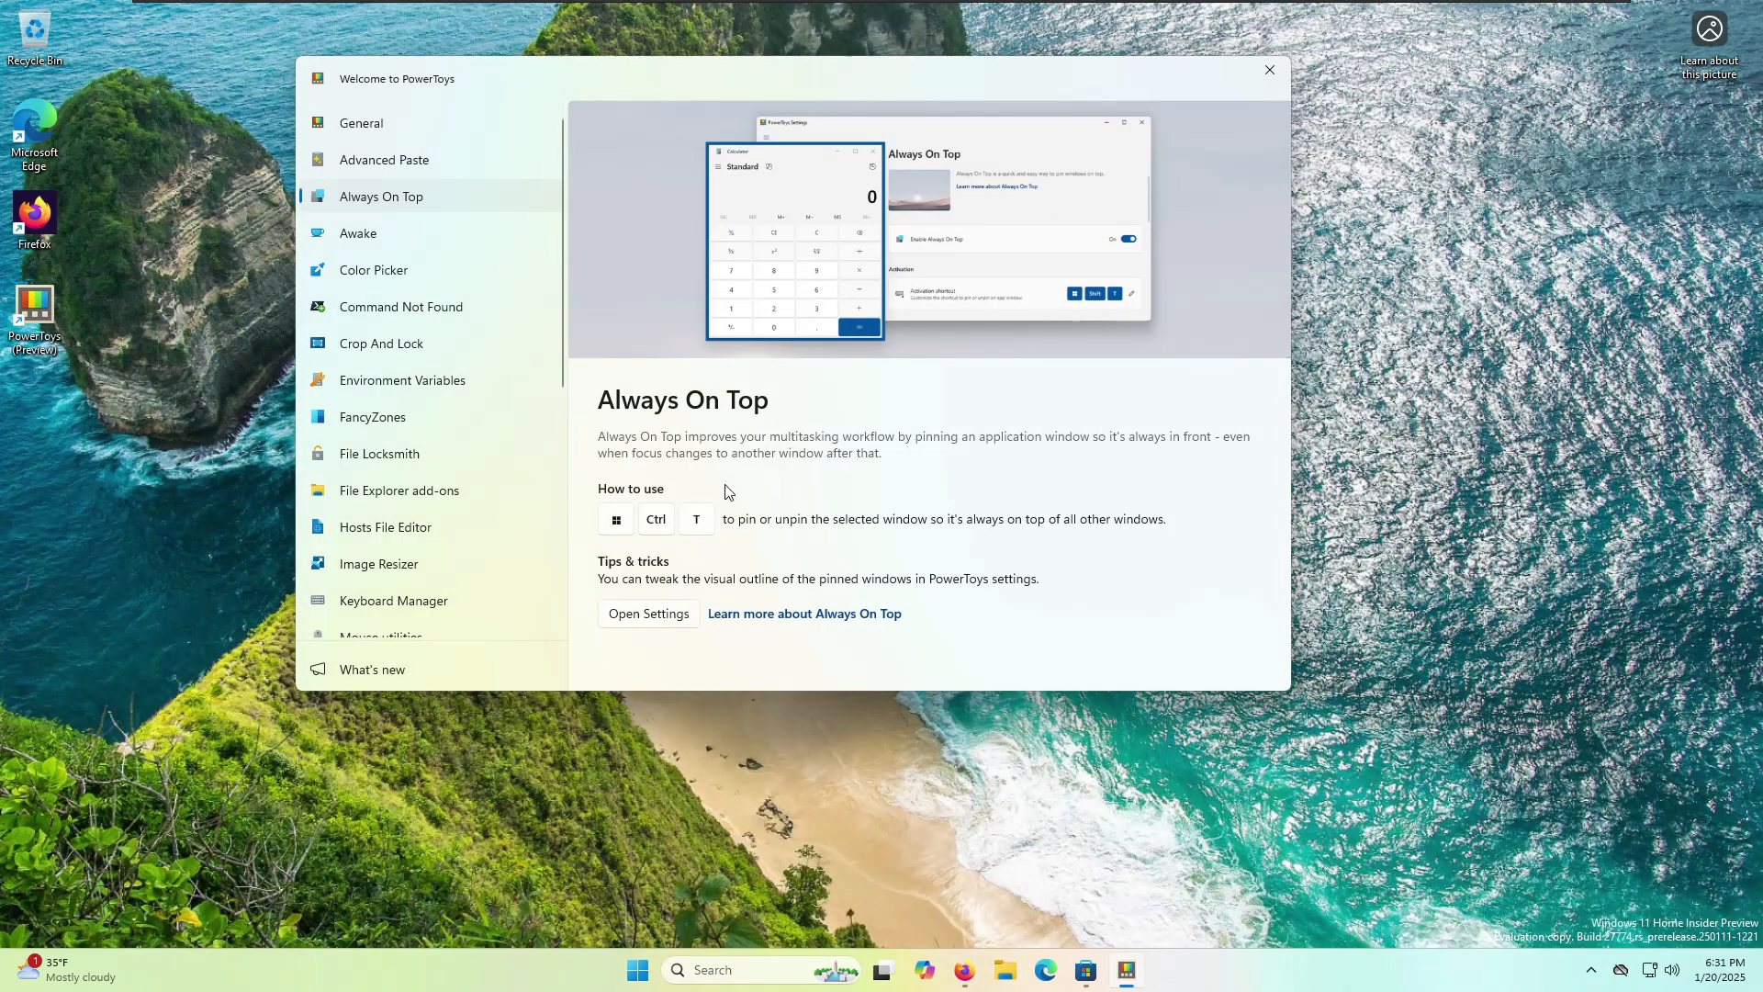
- Read the Awake introduction, including its tip on changing modes, and open the Color Picker introduction
{"action": "left_click", "coordinate": [437, 248]}
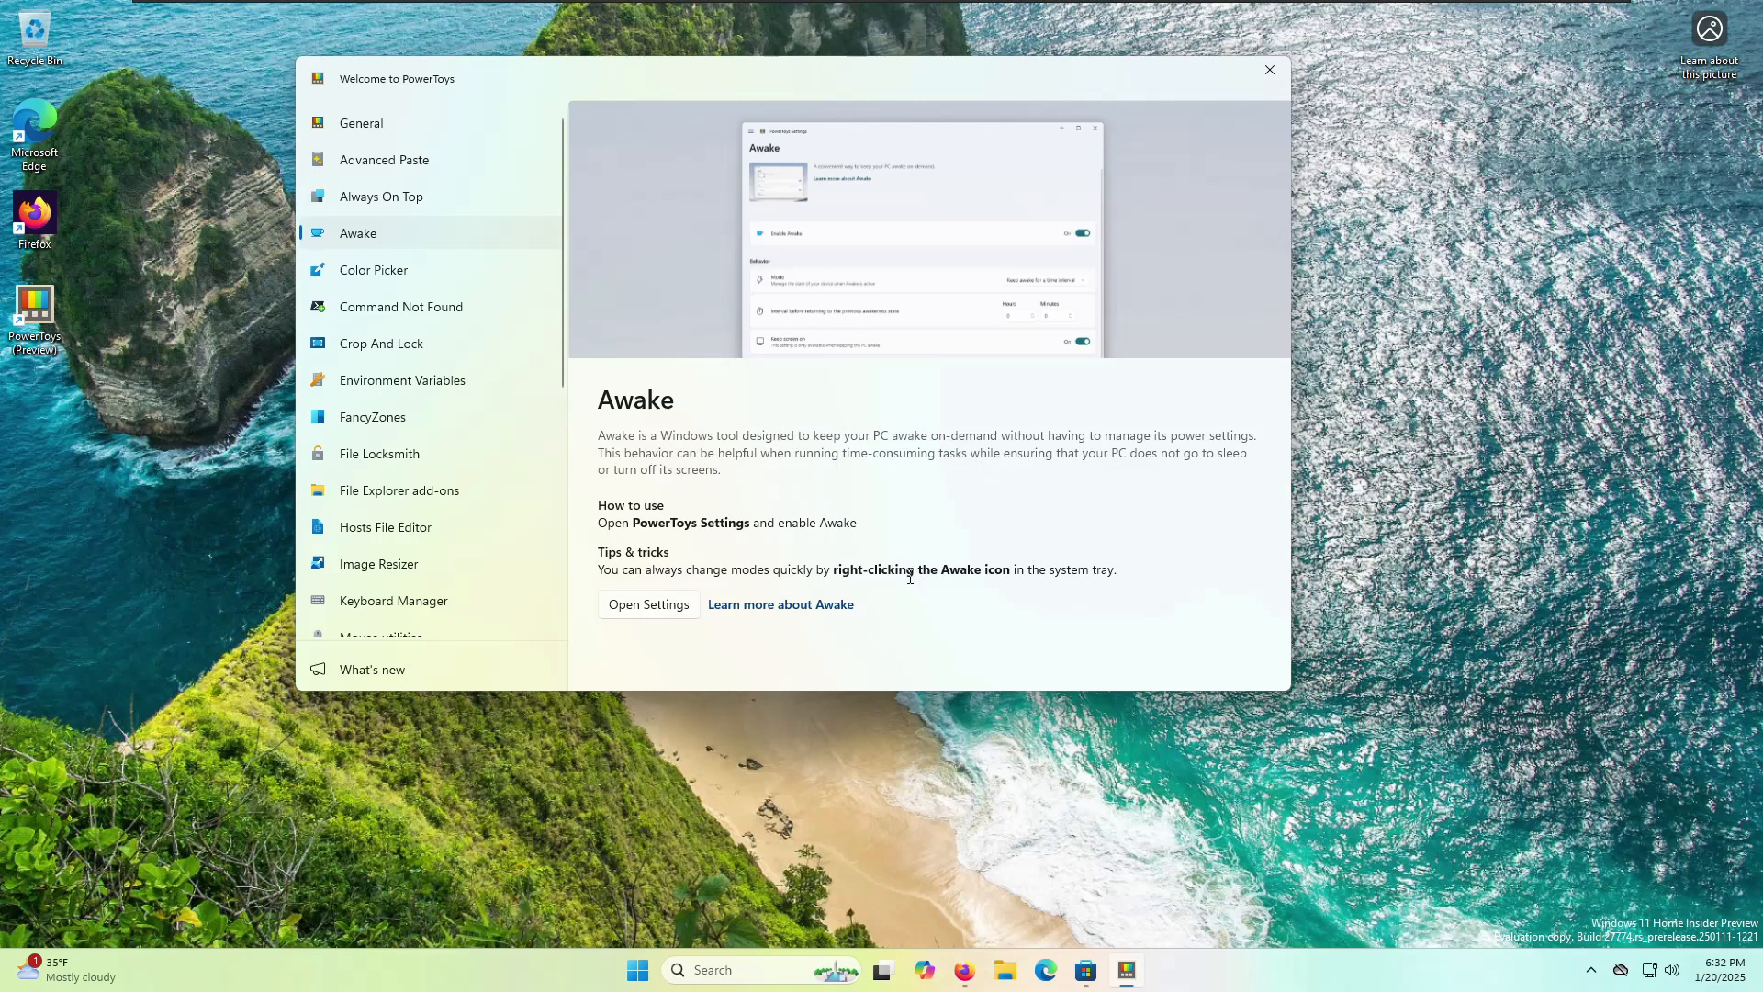
{"action": "left_click_drag", "start_coordinate": [948, 570], "coordinate": [991, 571]}
{"action": "left_click", "coordinate": [982, 570]}
{"action": "left_click", "coordinate": [473, 274]}
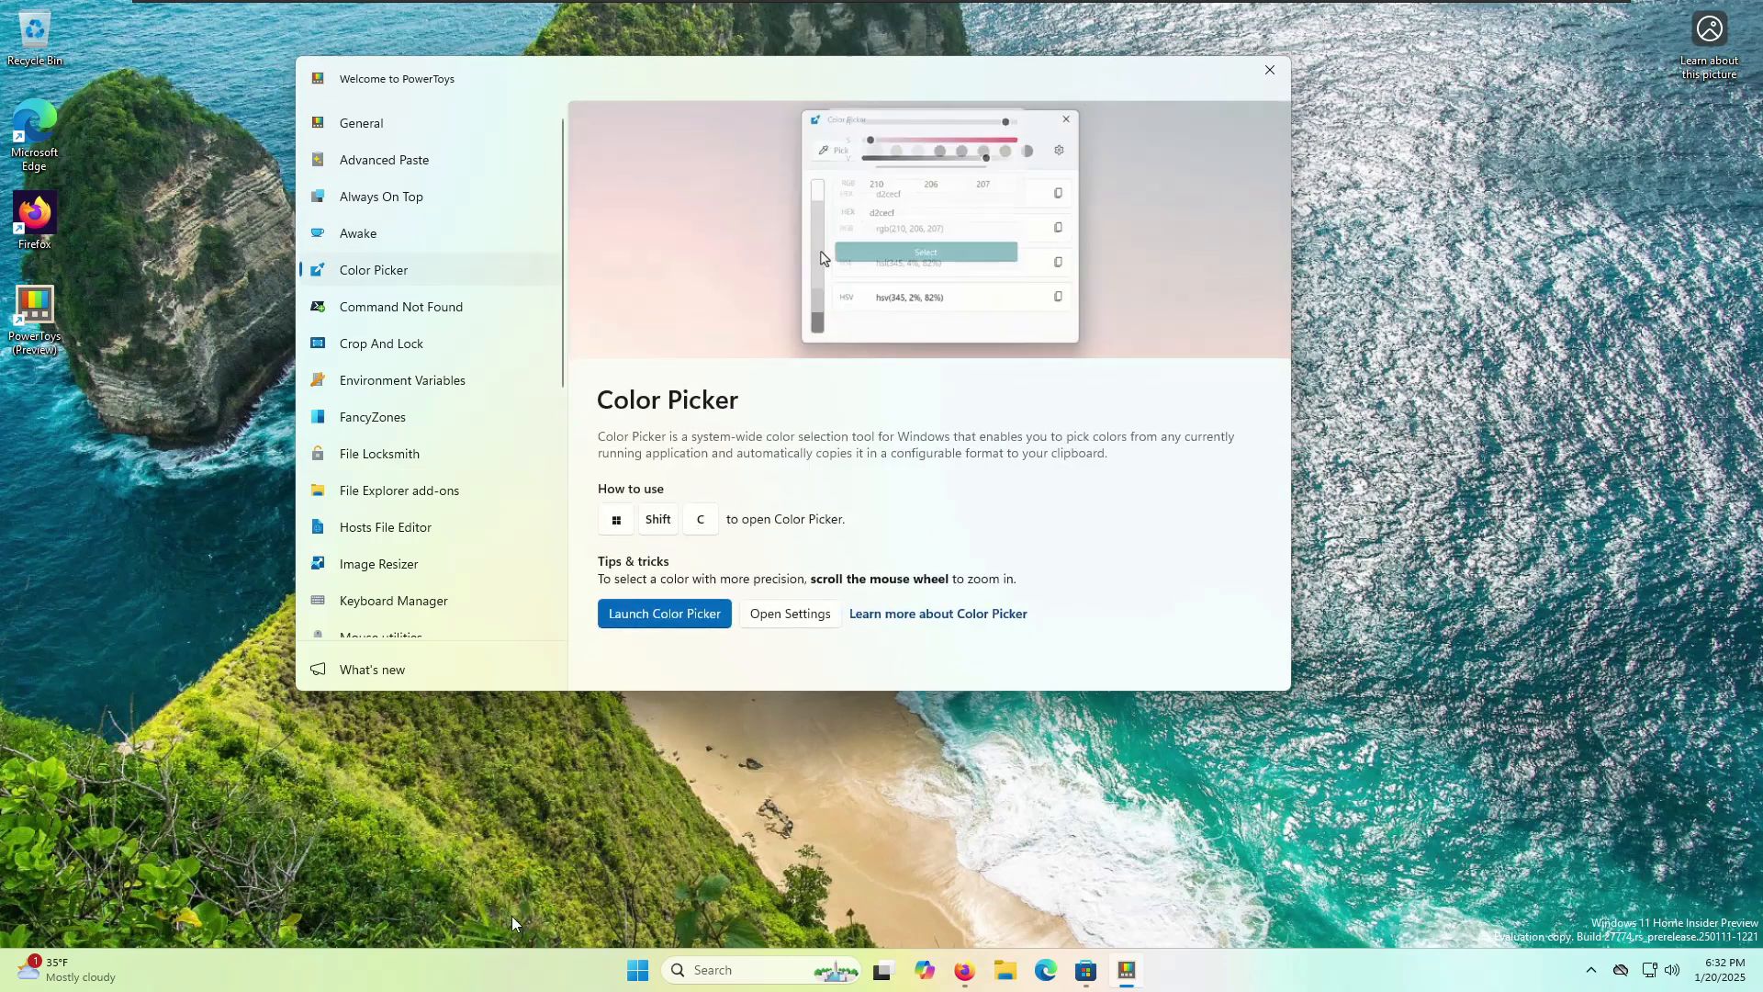
- Switch to Firefox, bring the 7Zeb page's embedded video into view, and sample the blue of its Windows logo with Color Picker
{"action": "left_click", "coordinate": [964, 971]}
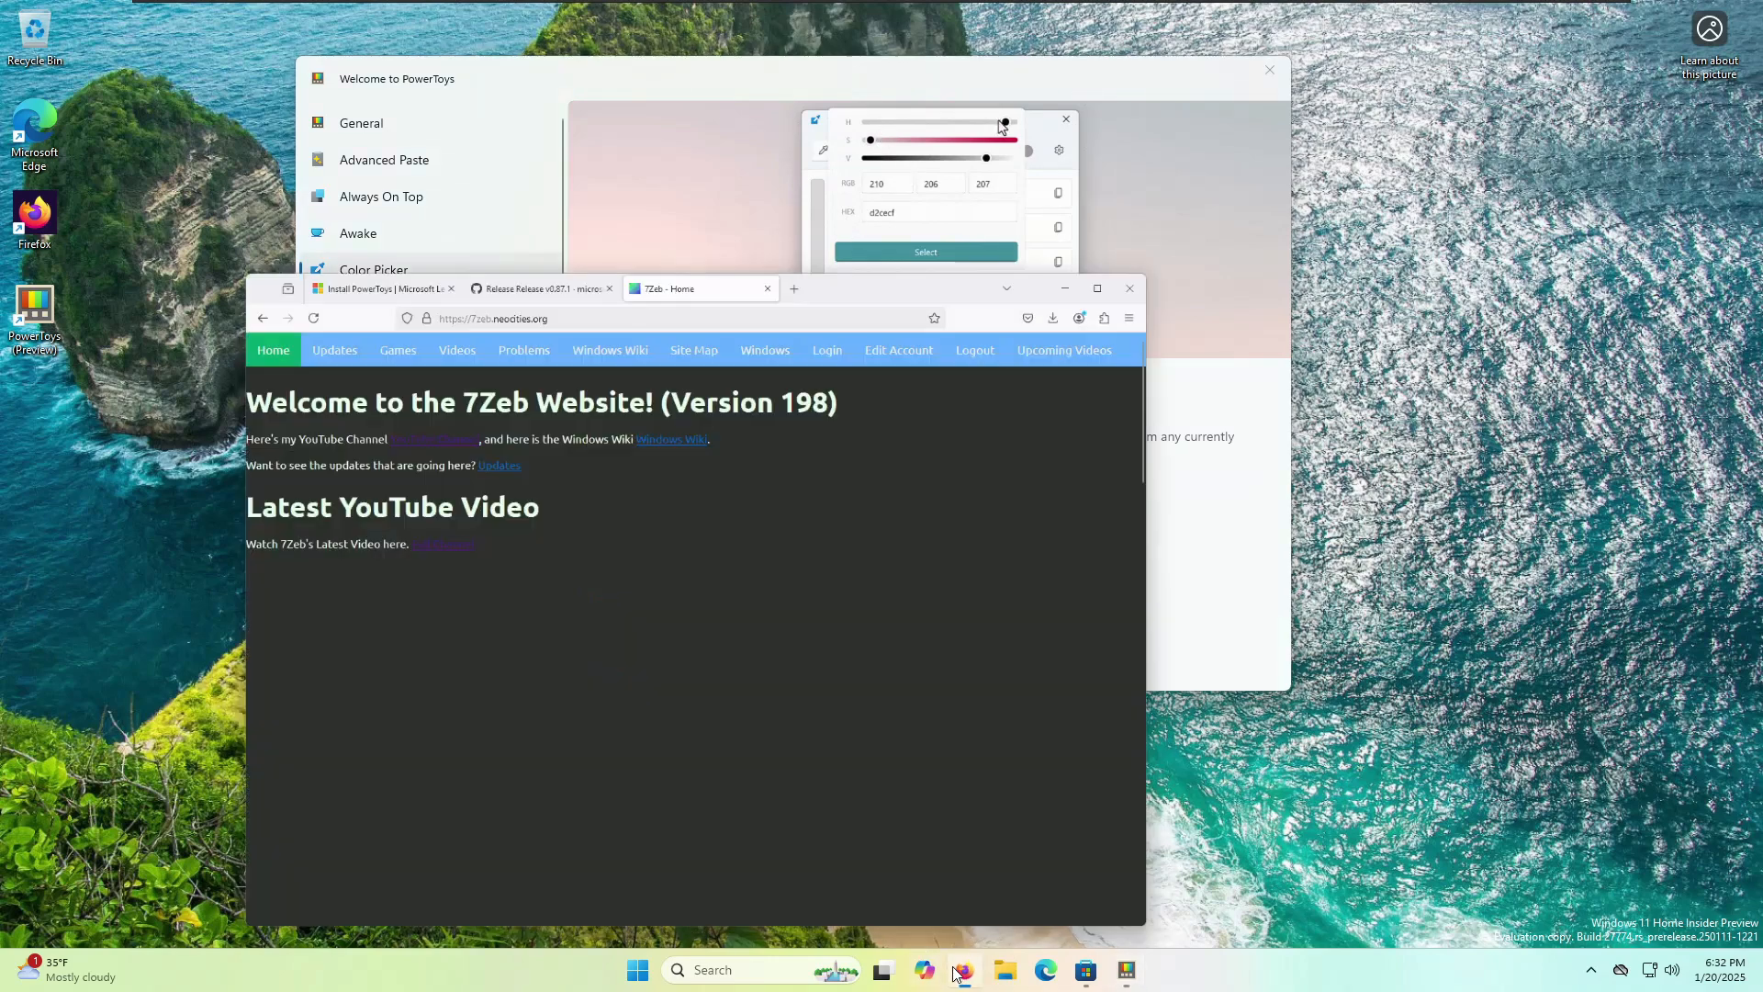
{"action": "scroll", "coordinate": [690, 349], "scroll_direction": "down", "scroll_amount": 4}
{"action": "scroll", "coordinate": [691, 349], "scroll_direction": "up", "scroll_amount": 4}
{"action": "scroll", "coordinate": [670, 334], "scroll_direction": "down", "scroll_amount": 10}
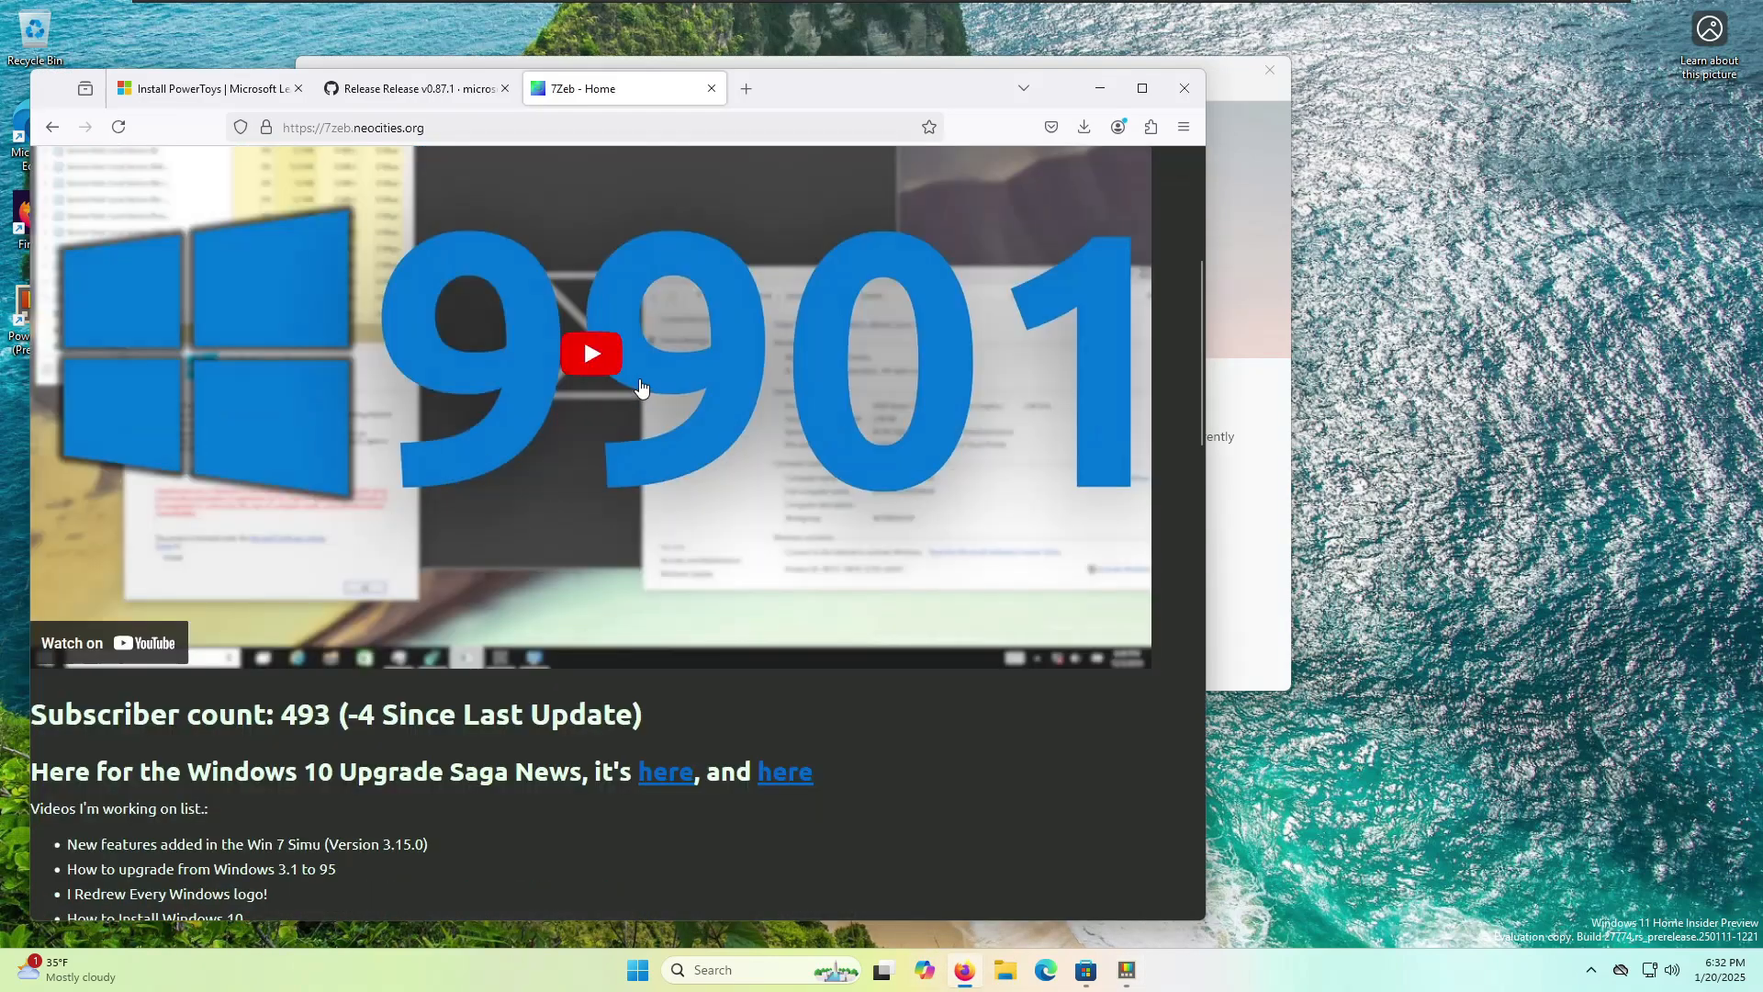
{"action": "scroll", "coordinate": [643, 392], "scroll_direction": "up", "scroll_amount": 10}
{"action": "scroll", "coordinate": [583, 421], "scroll_direction": "down", "scroll_amount": 3}
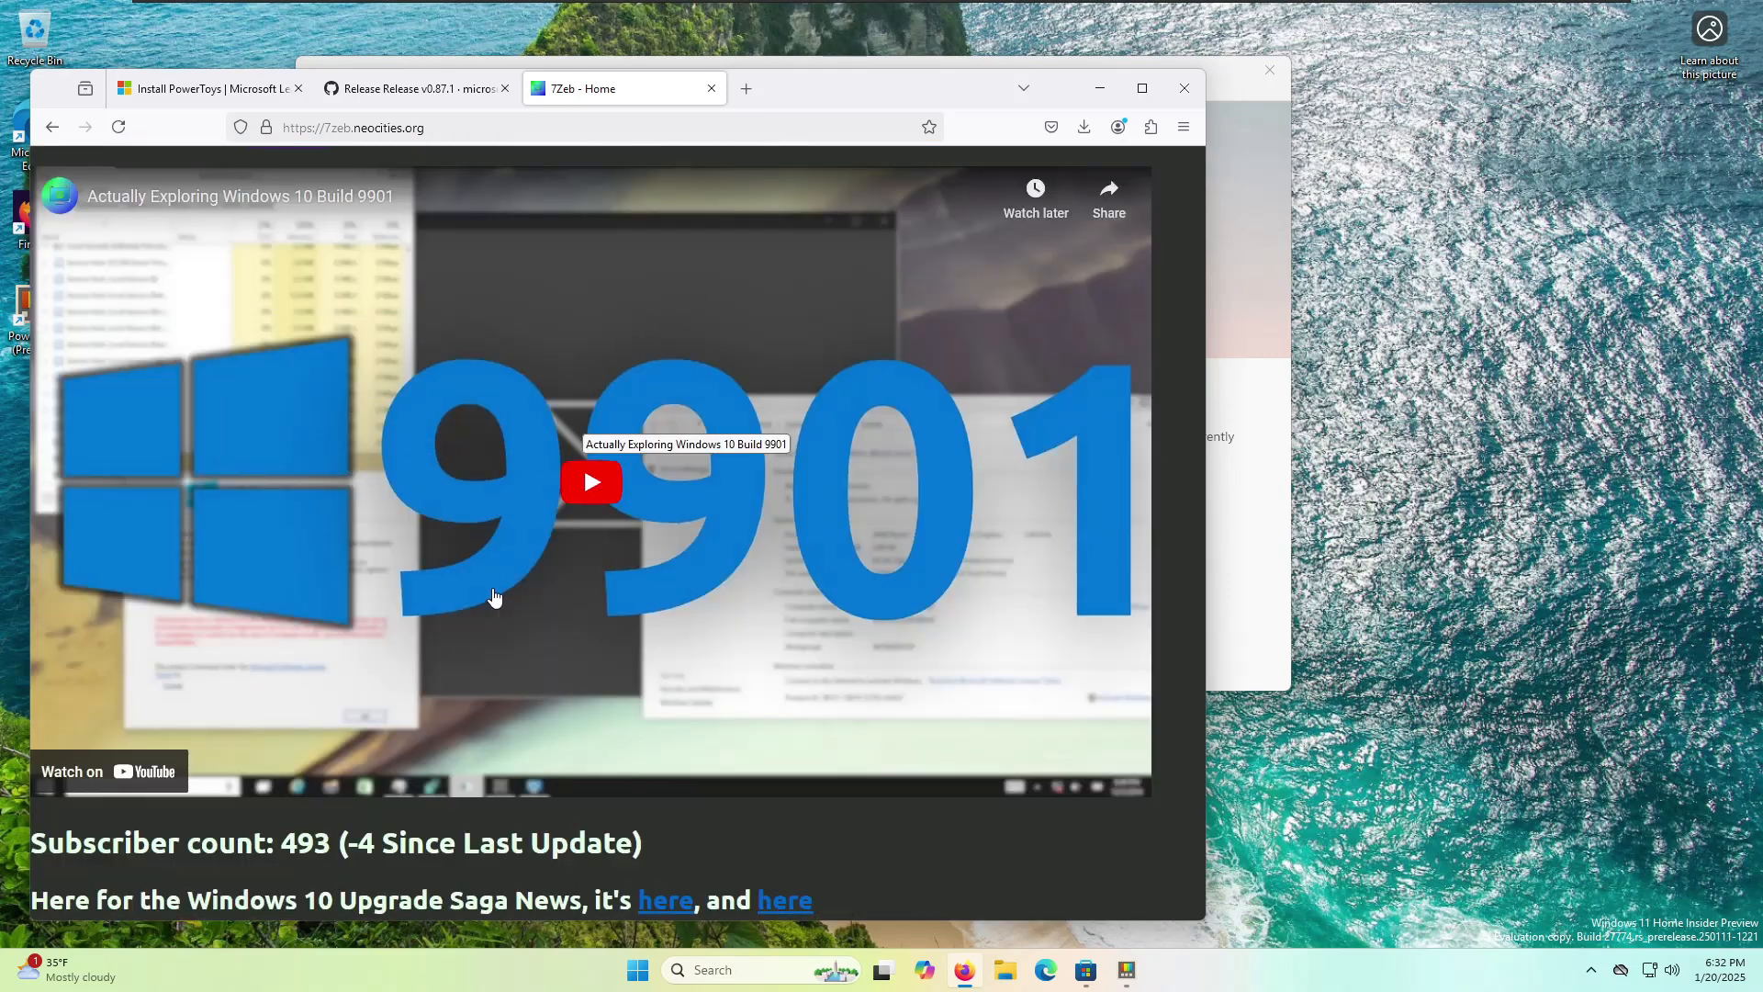
{"action": "key", "text": "super+shift+c"}
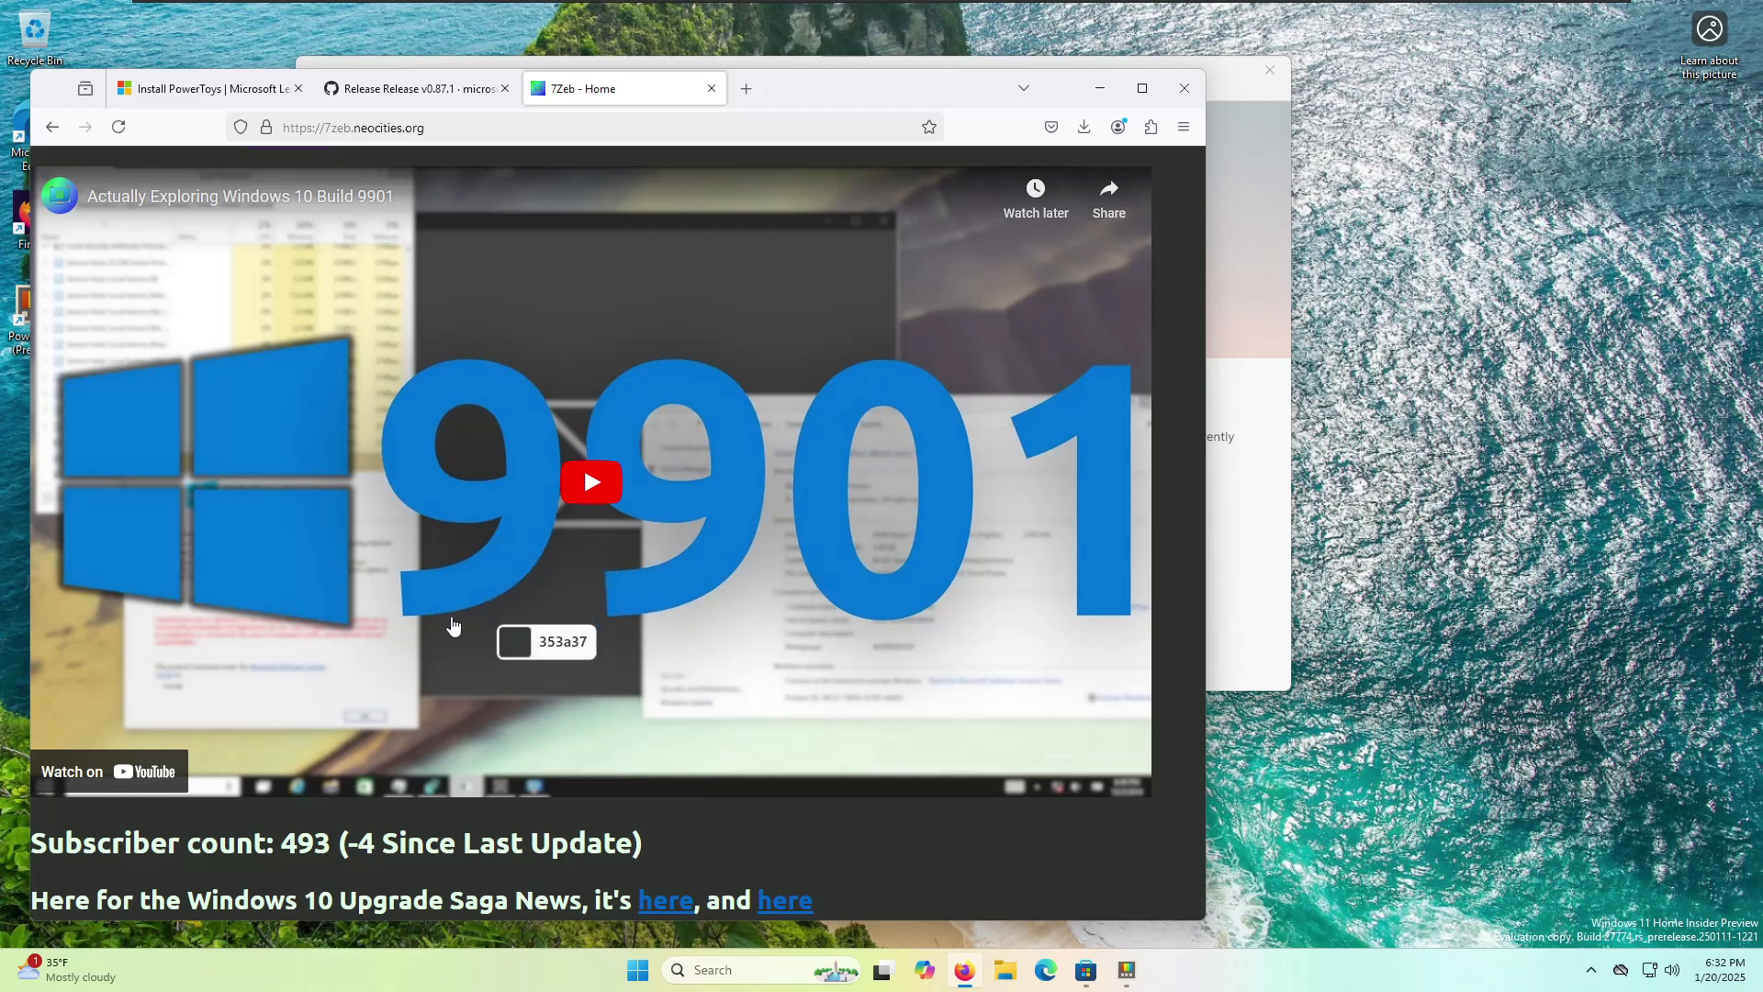
{"action": "left_click", "coordinate": [256, 559]}
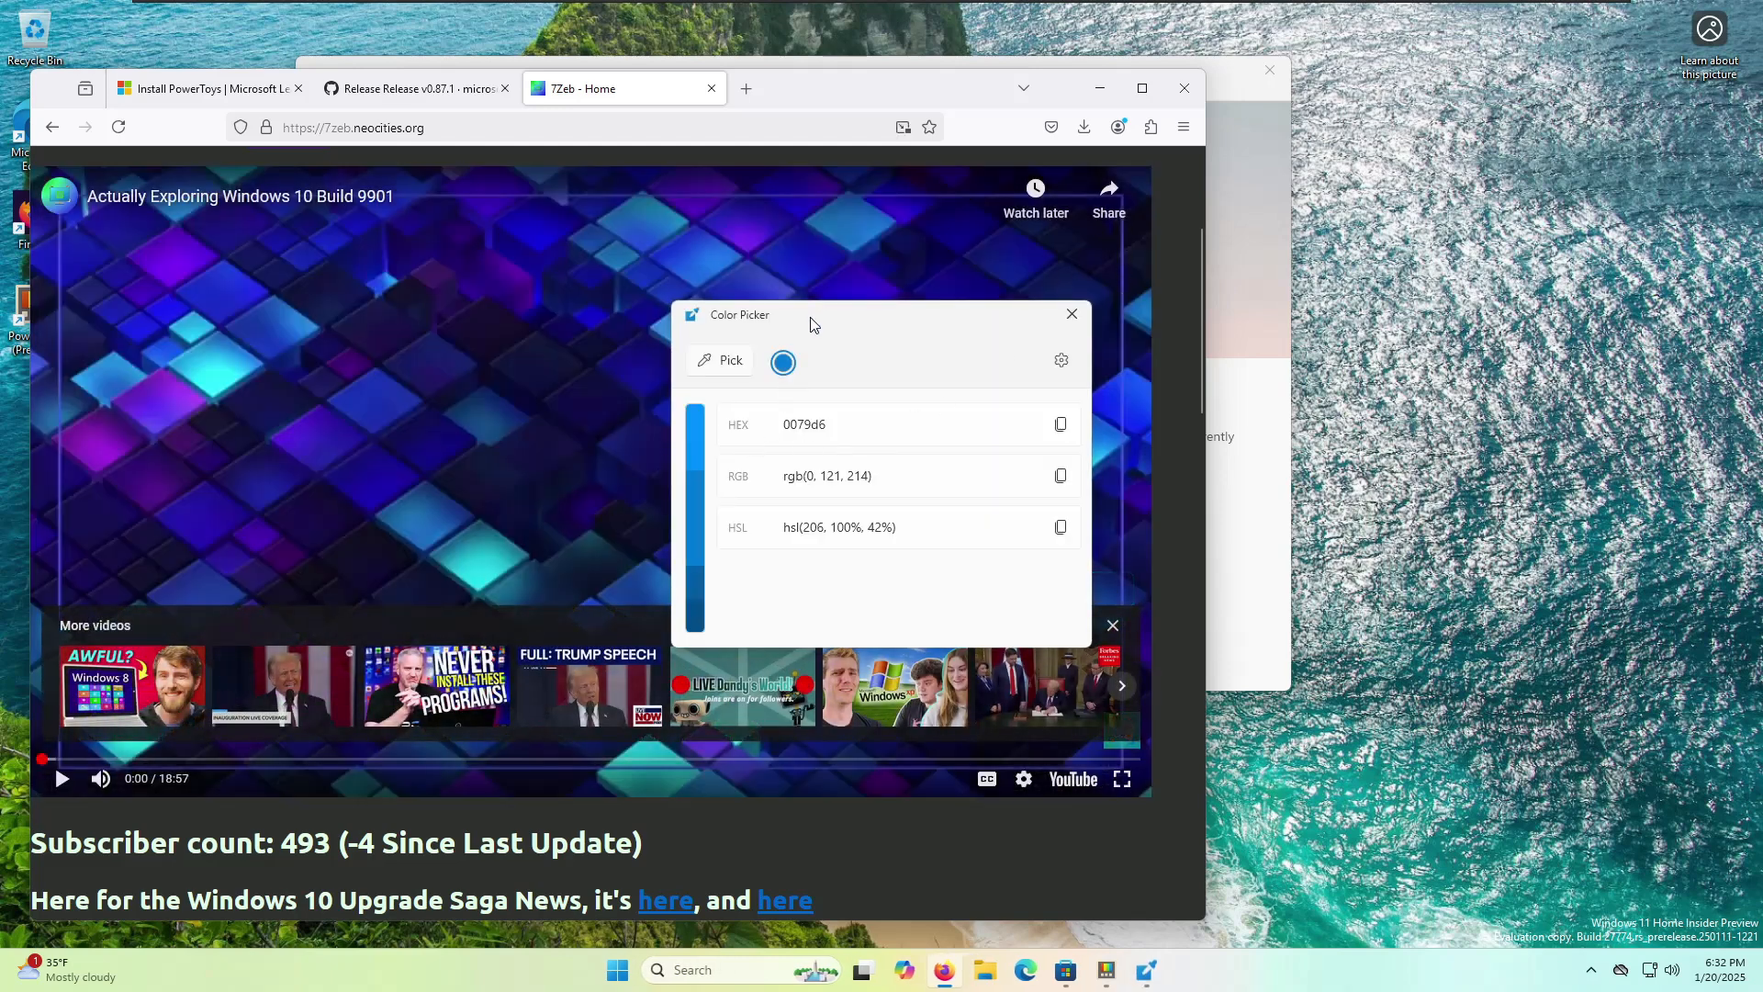
- Move the Color Picker editor aside, minimize Firefox, and close the editor
{"action": "left_click_drag", "start_coordinate": [807, 323], "coordinate": [603, 315]}
{"action": "left_click", "coordinate": [1099, 88]}
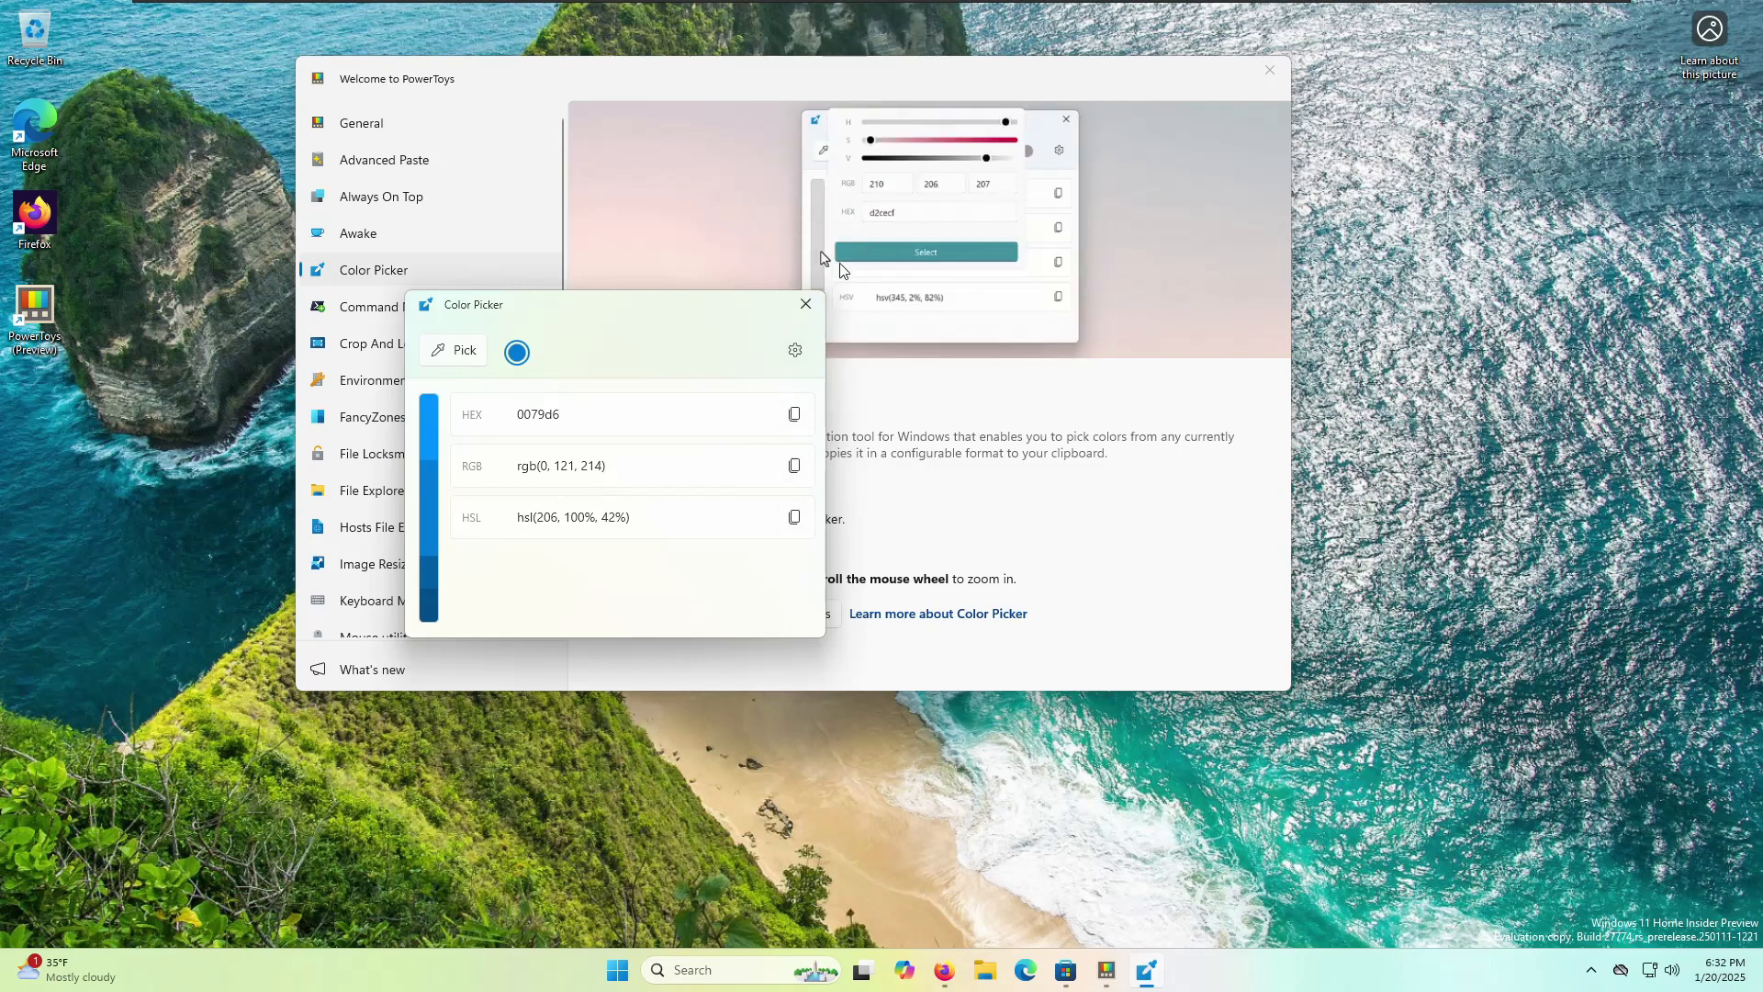
{"action": "left_click", "coordinate": [807, 304]}
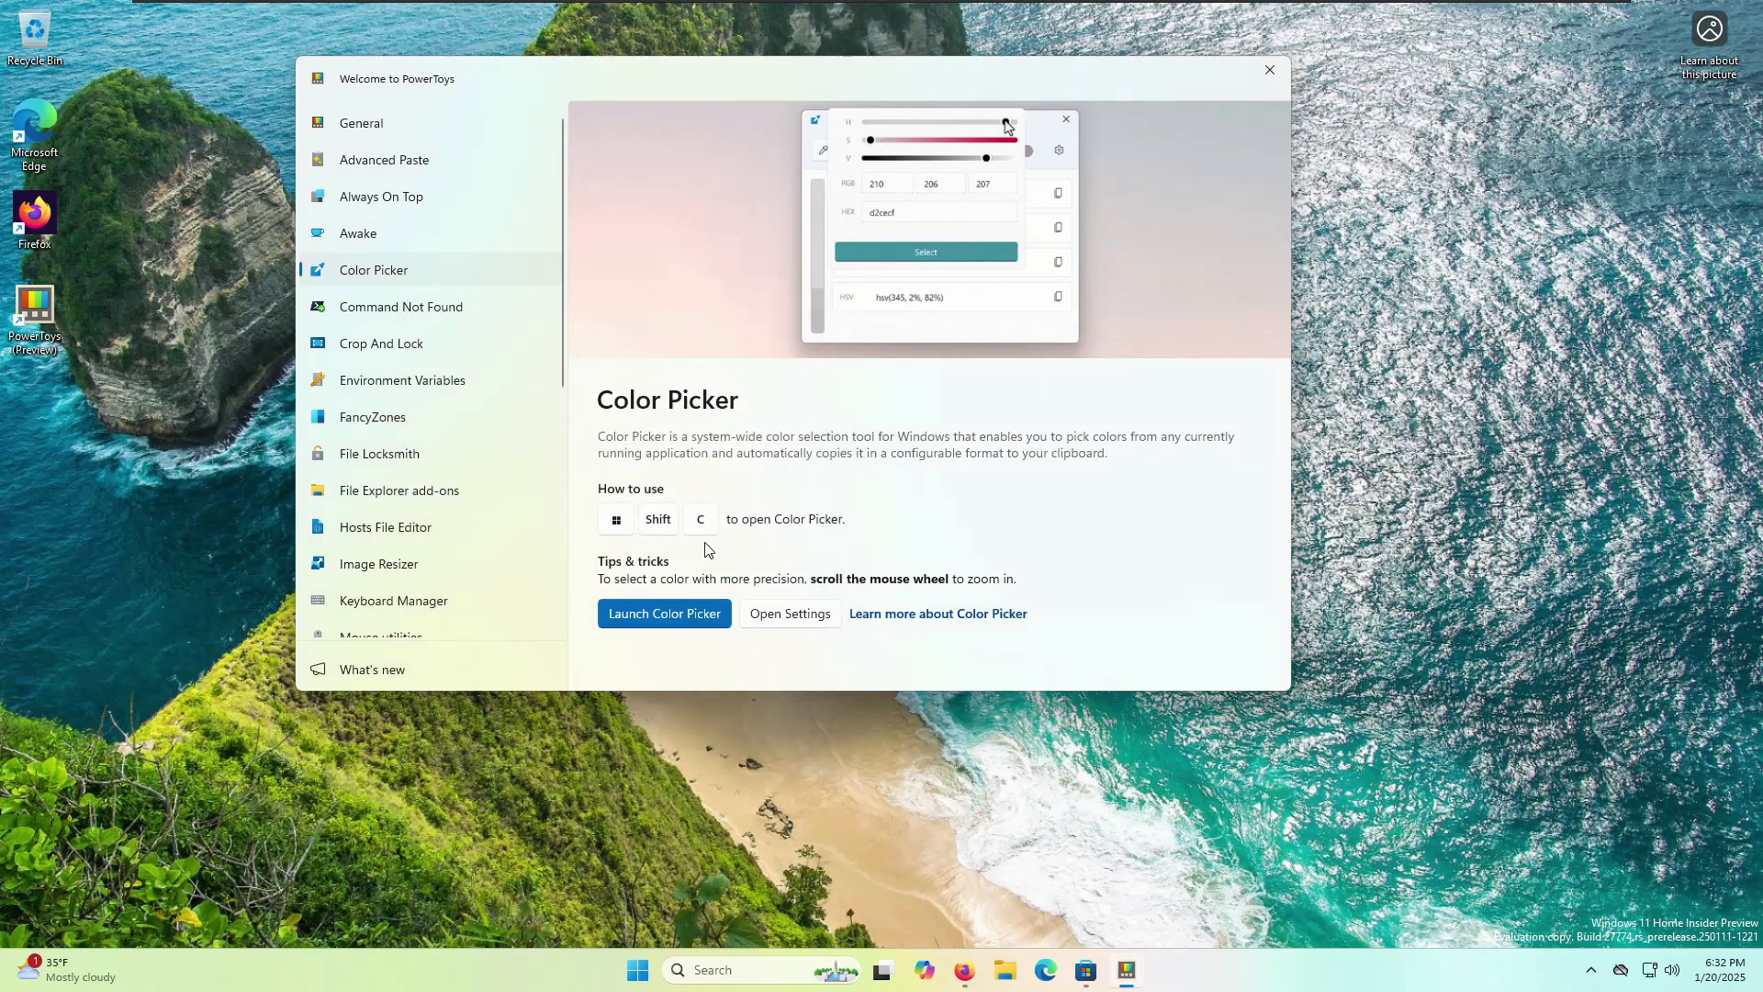
- Open the Color Picker settings, glance at the Awake page, and review the activation behavior options, keeping Pick a color and open editor
{"action": "left_click", "coordinate": [792, 614]}
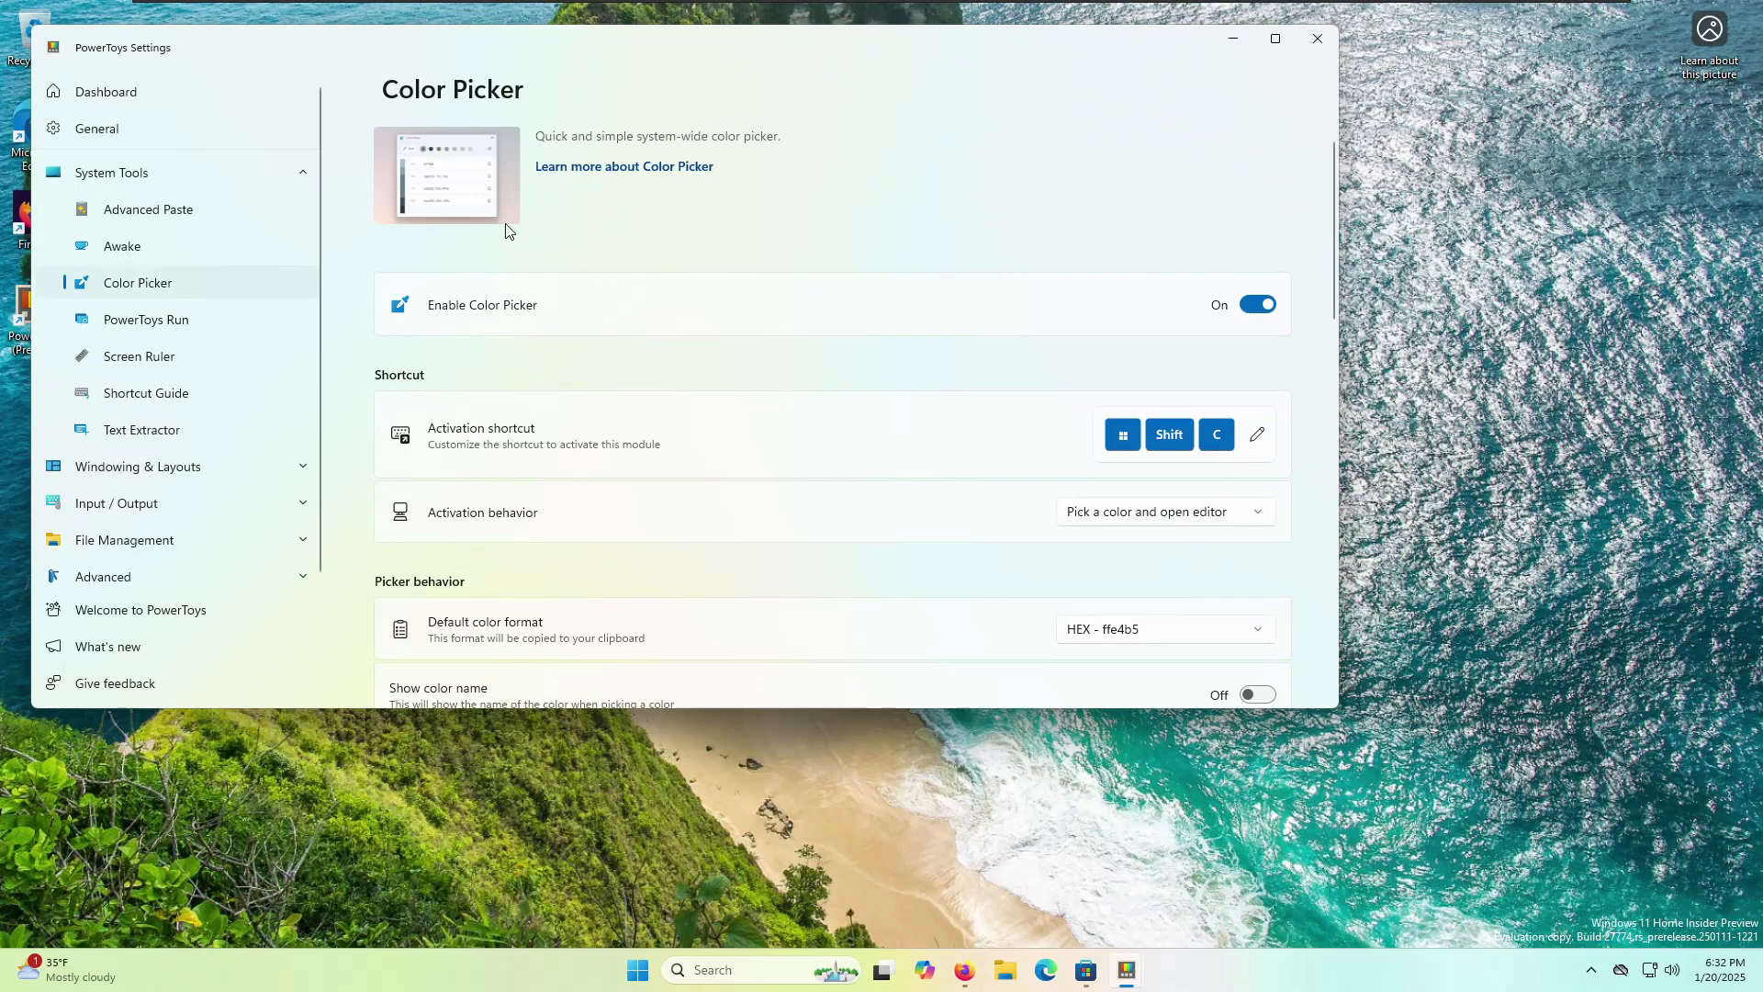
{"action": "left_click_drag", "start_coordinate": [432, 55], "coordinate": [459, 101]}
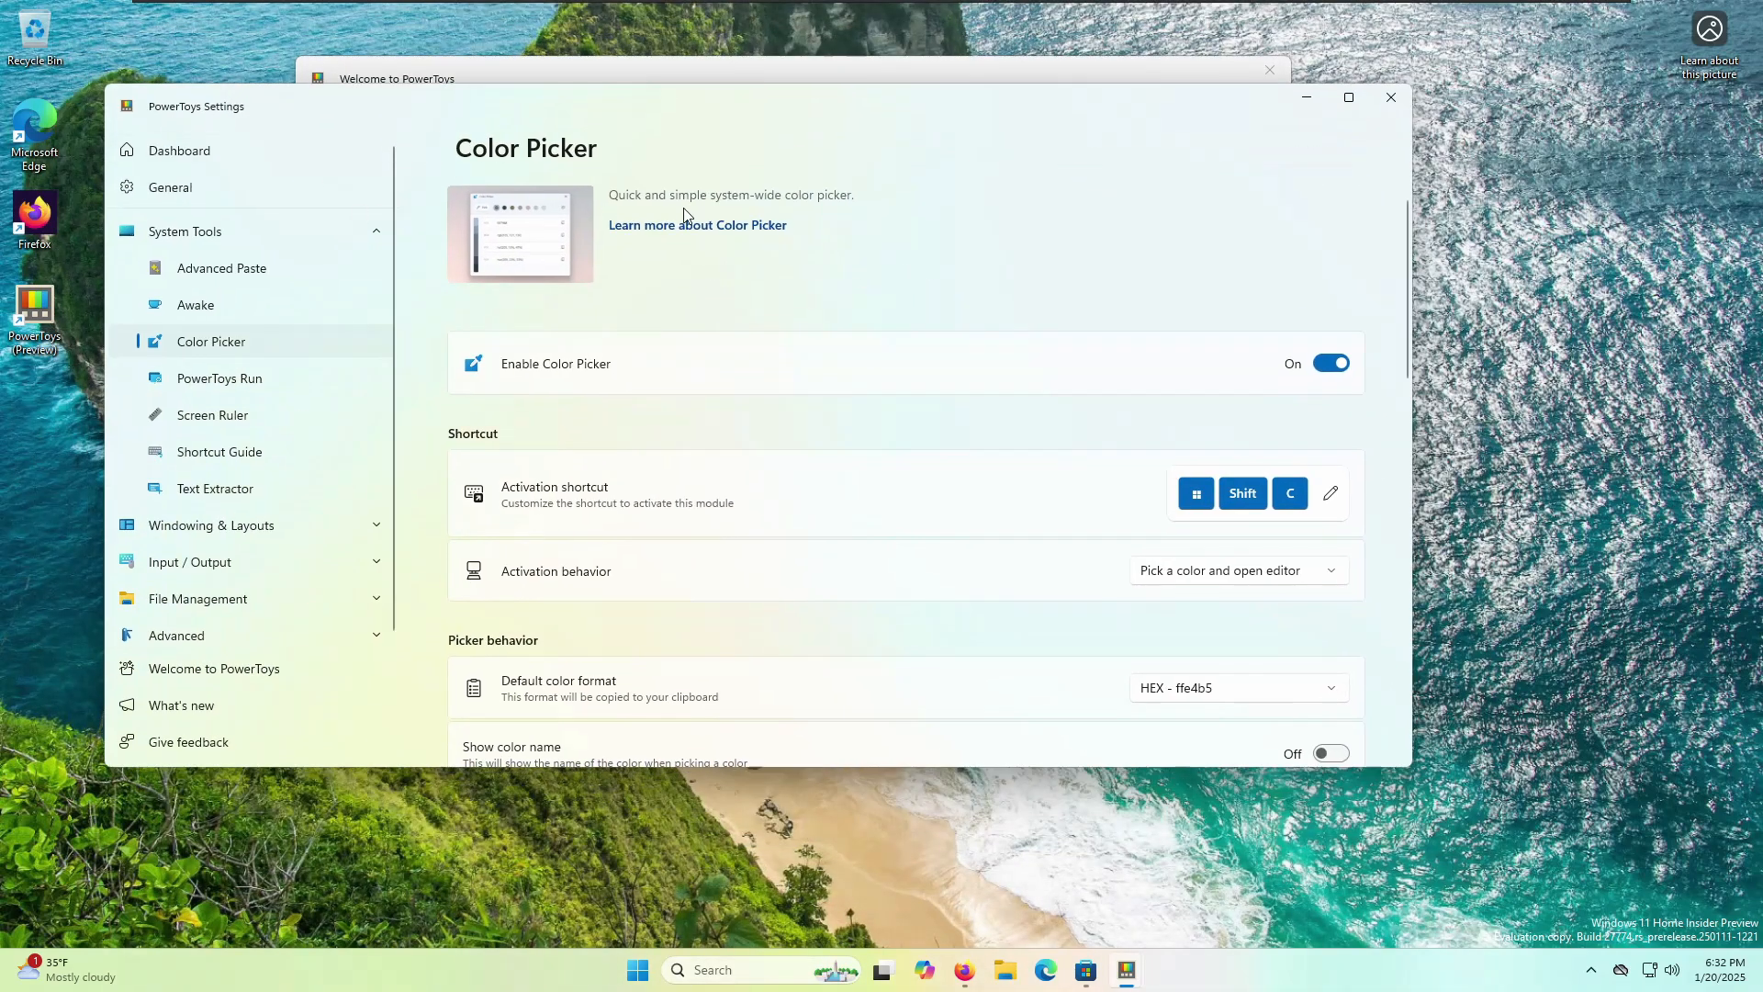
{"action": "scroll", "coordinate": [1103, 490], "scroll_direction": "down", "scroll_amount": 2}
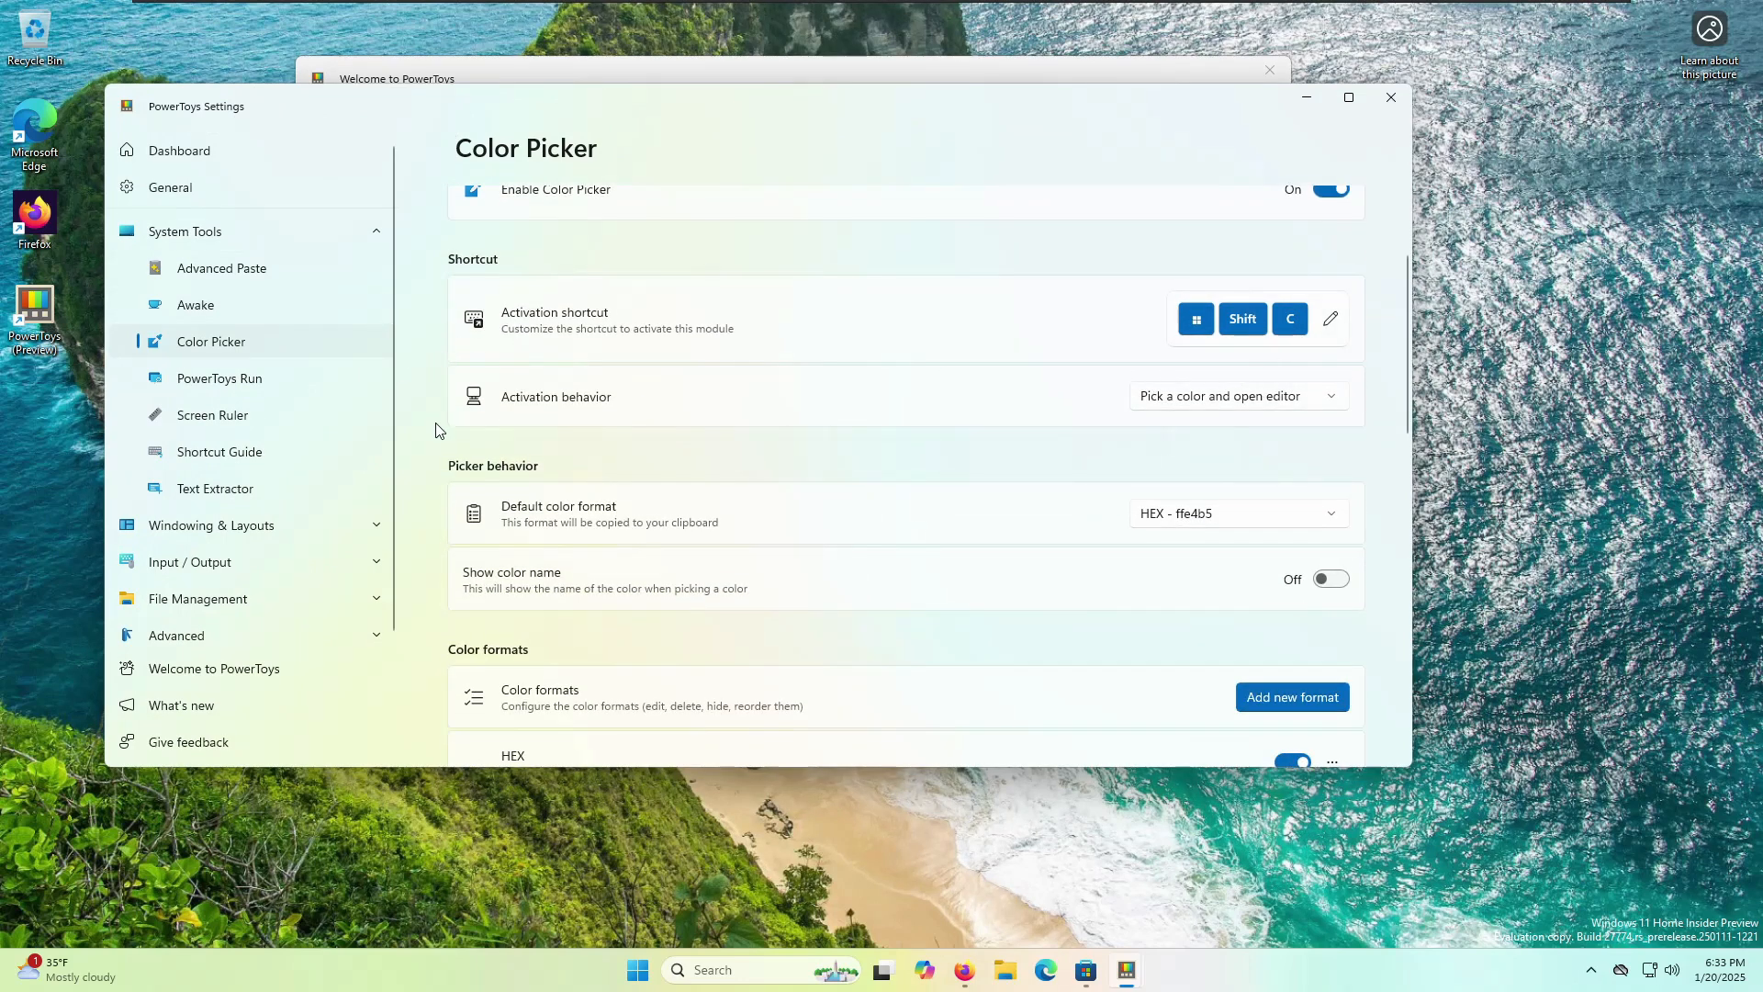
{"action": "left_click", "coordinate": [190, 310]}
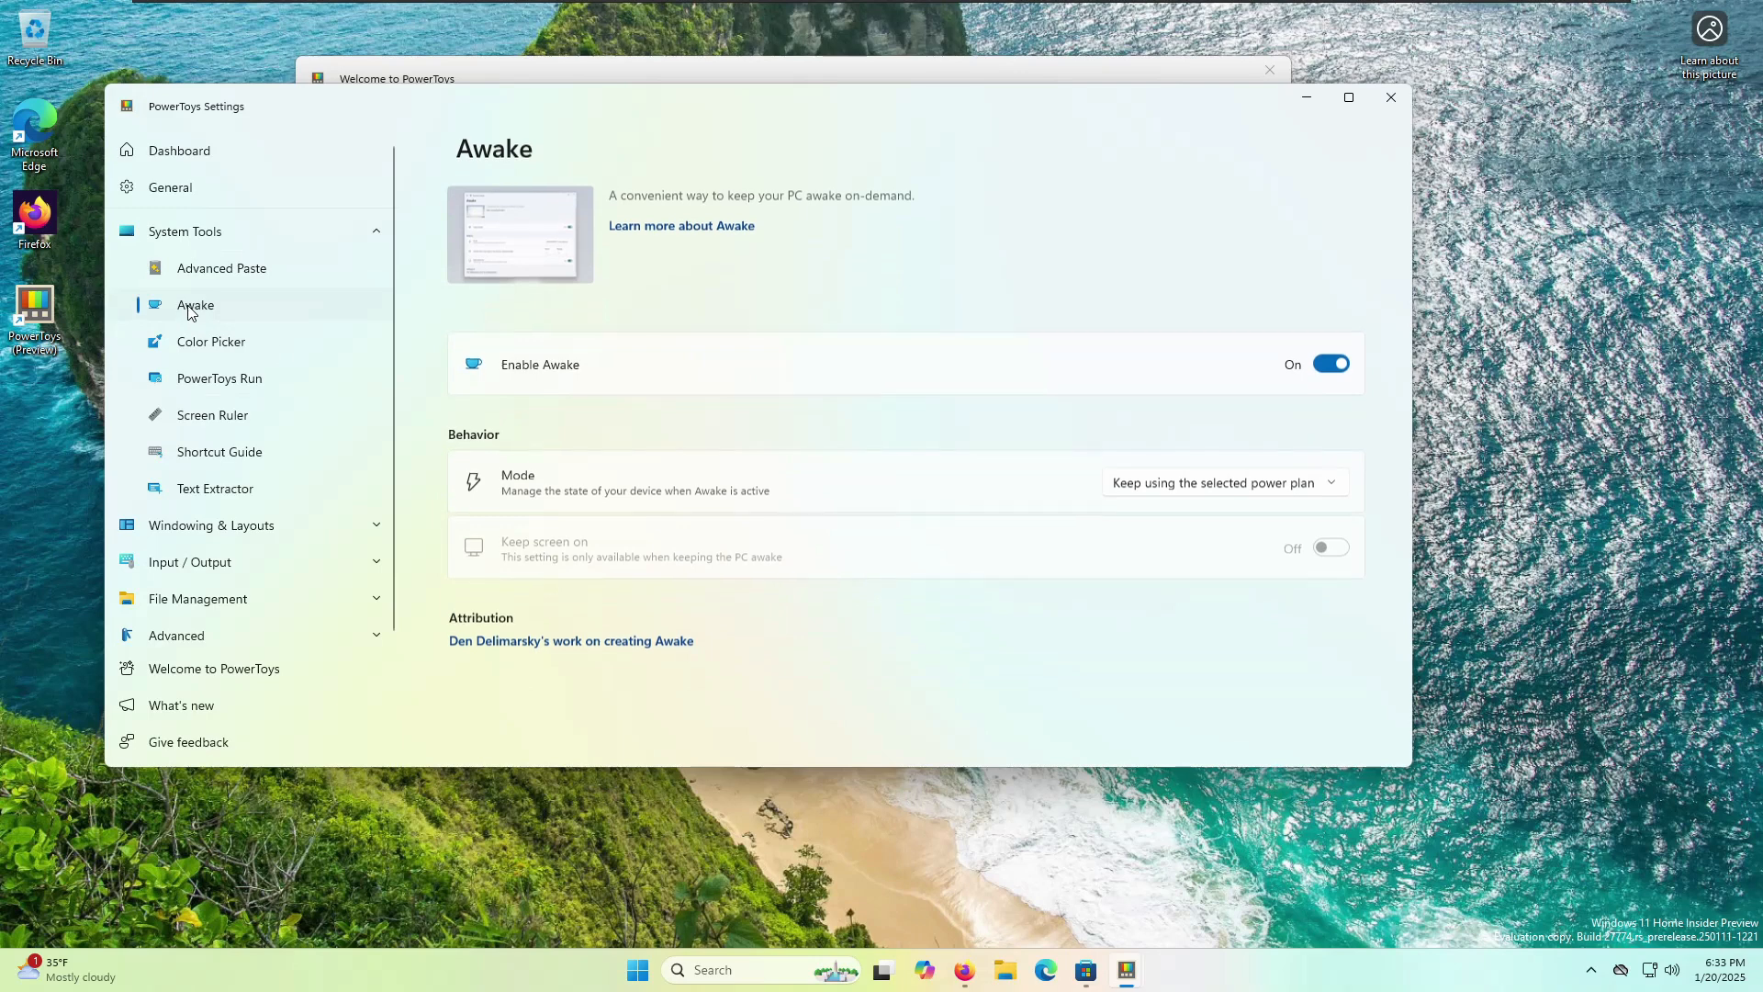
{"action": "left_click", "coordinate": [276, 348]}
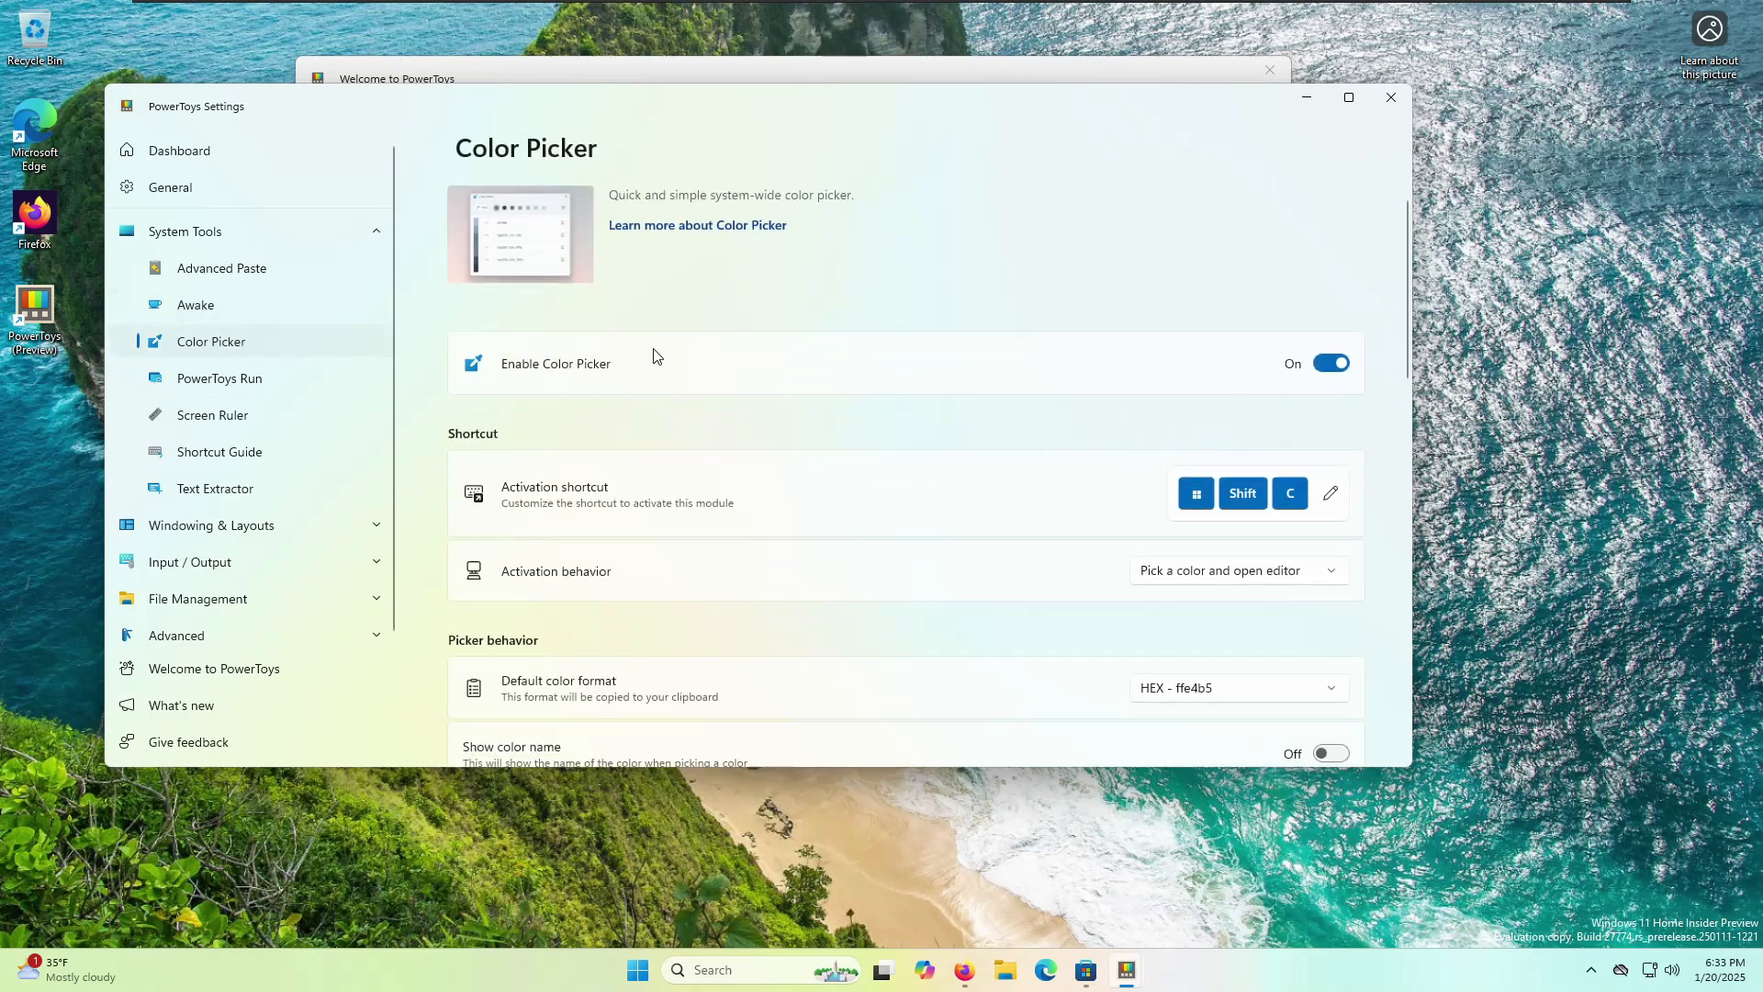
{"action": "scroll", "coordinate": [780, 386], "scroll_direction": "down", "scroll_amount": 3}
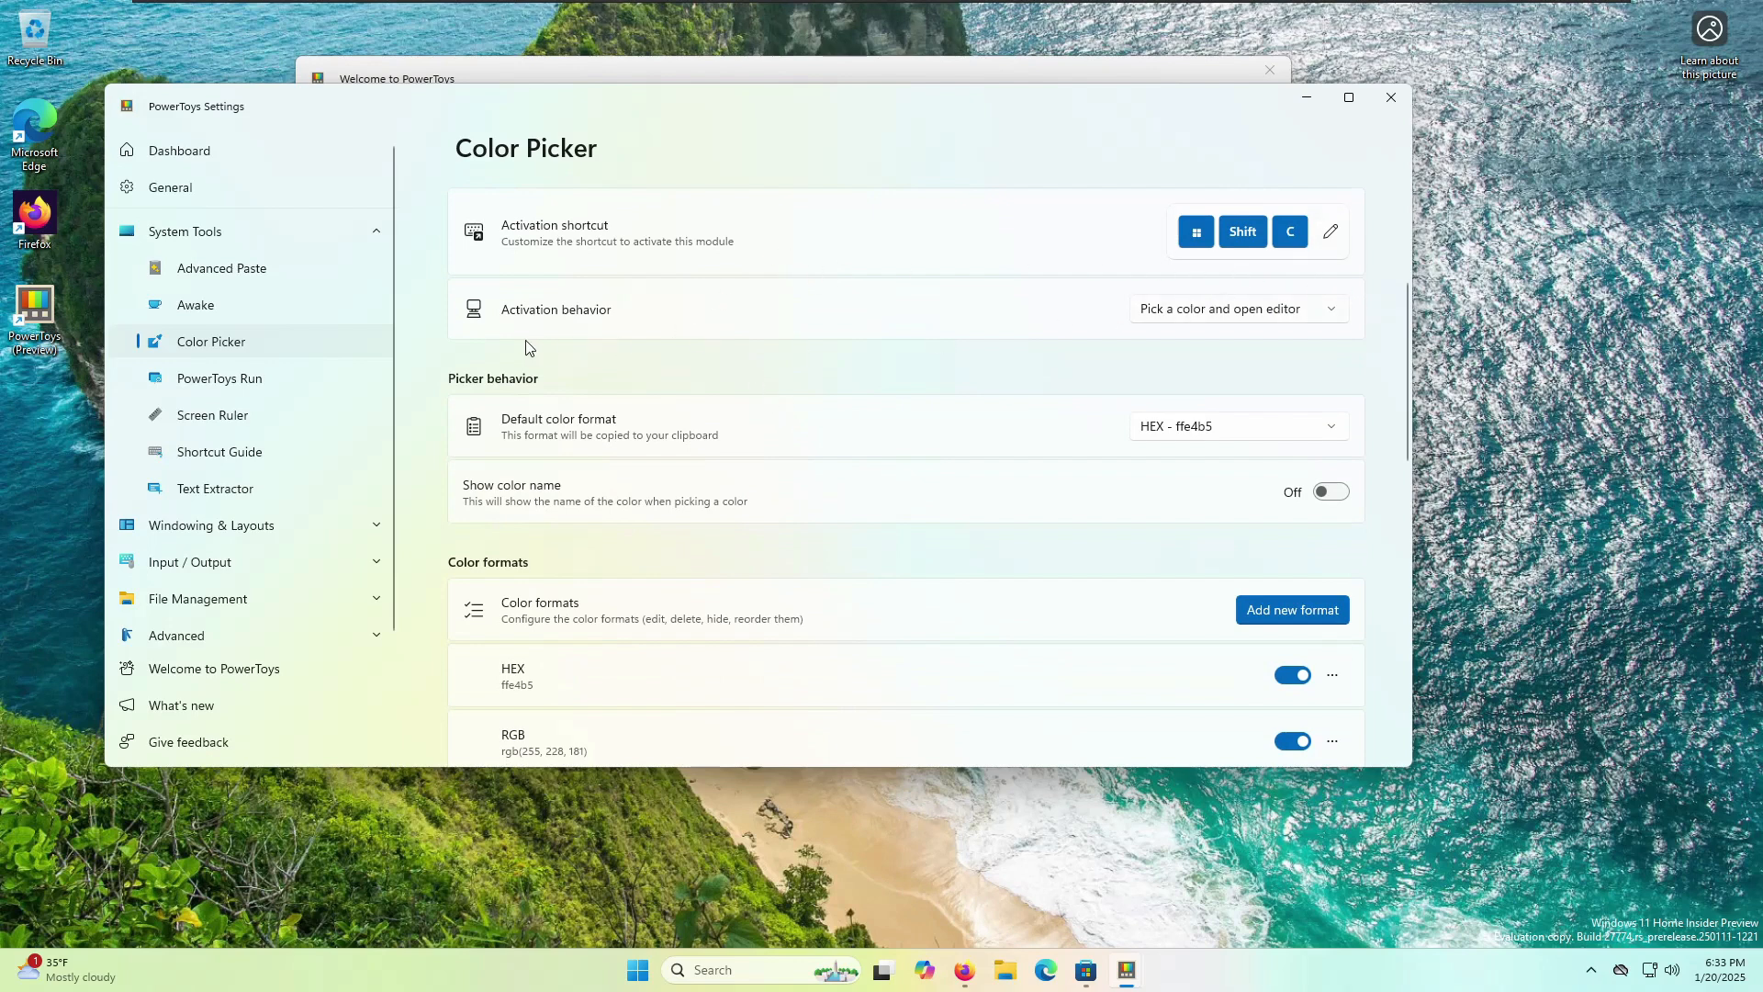
{"action": "left_click", "coordinate": [1185, 326]}
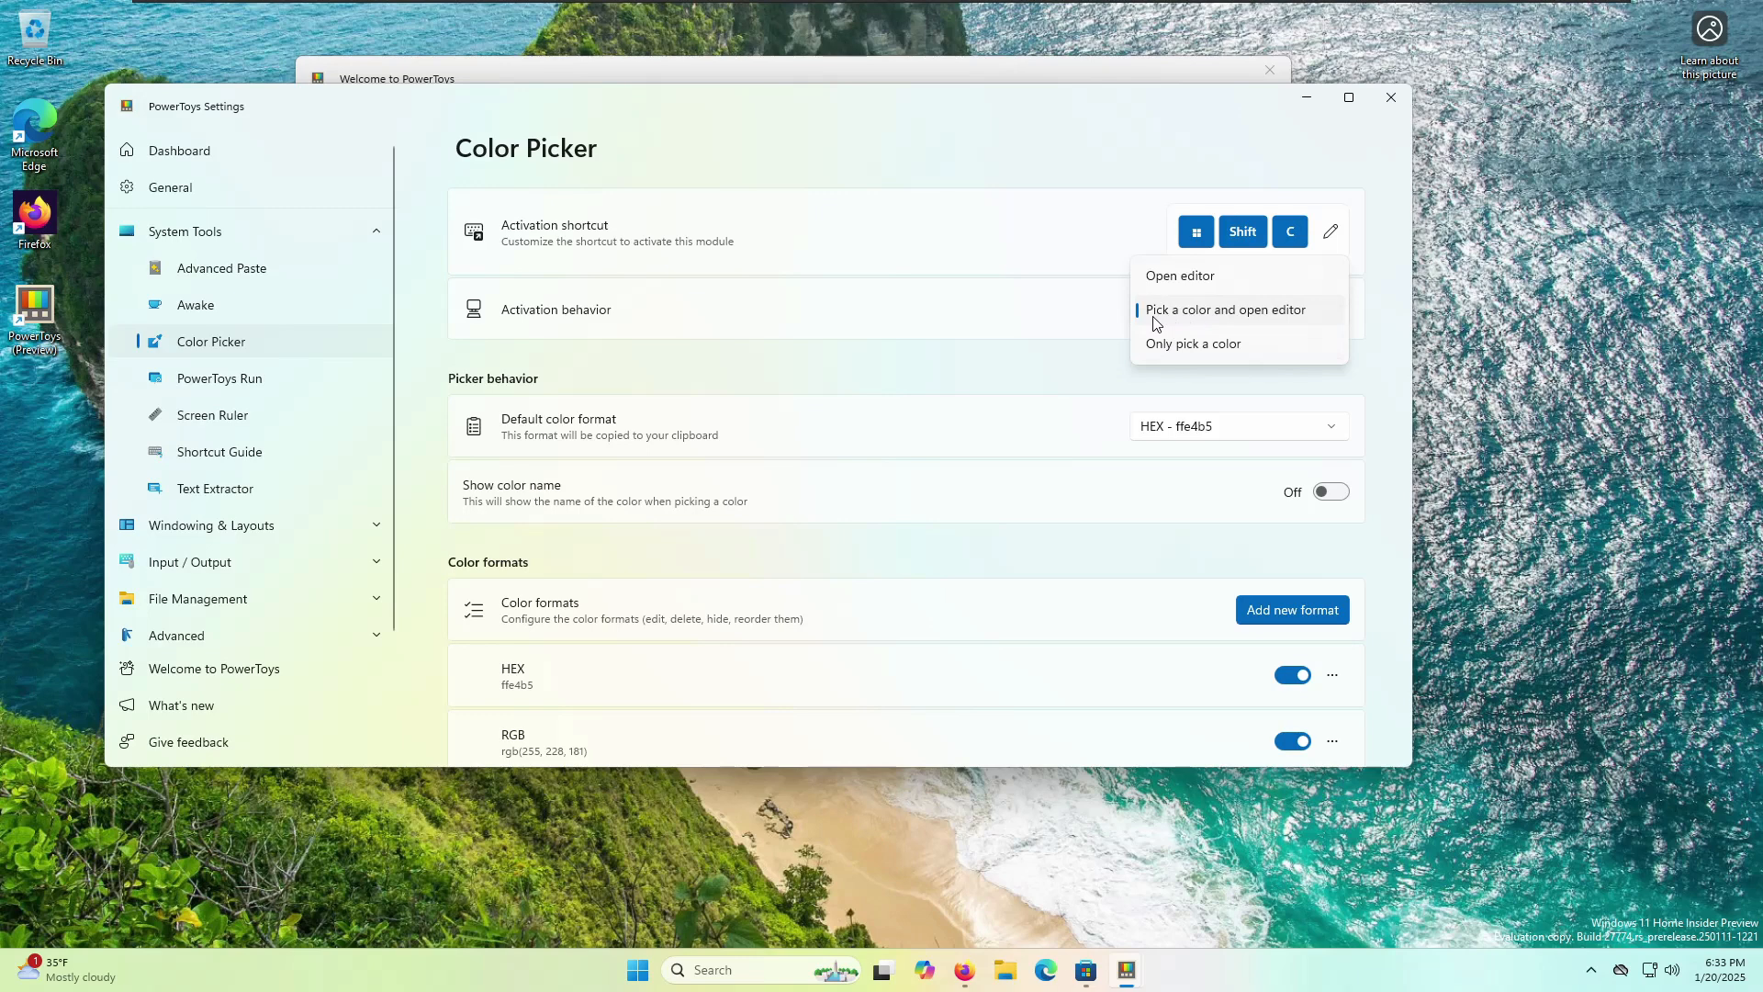
{"action": "left_click", "coordinate": [1156, 317]}
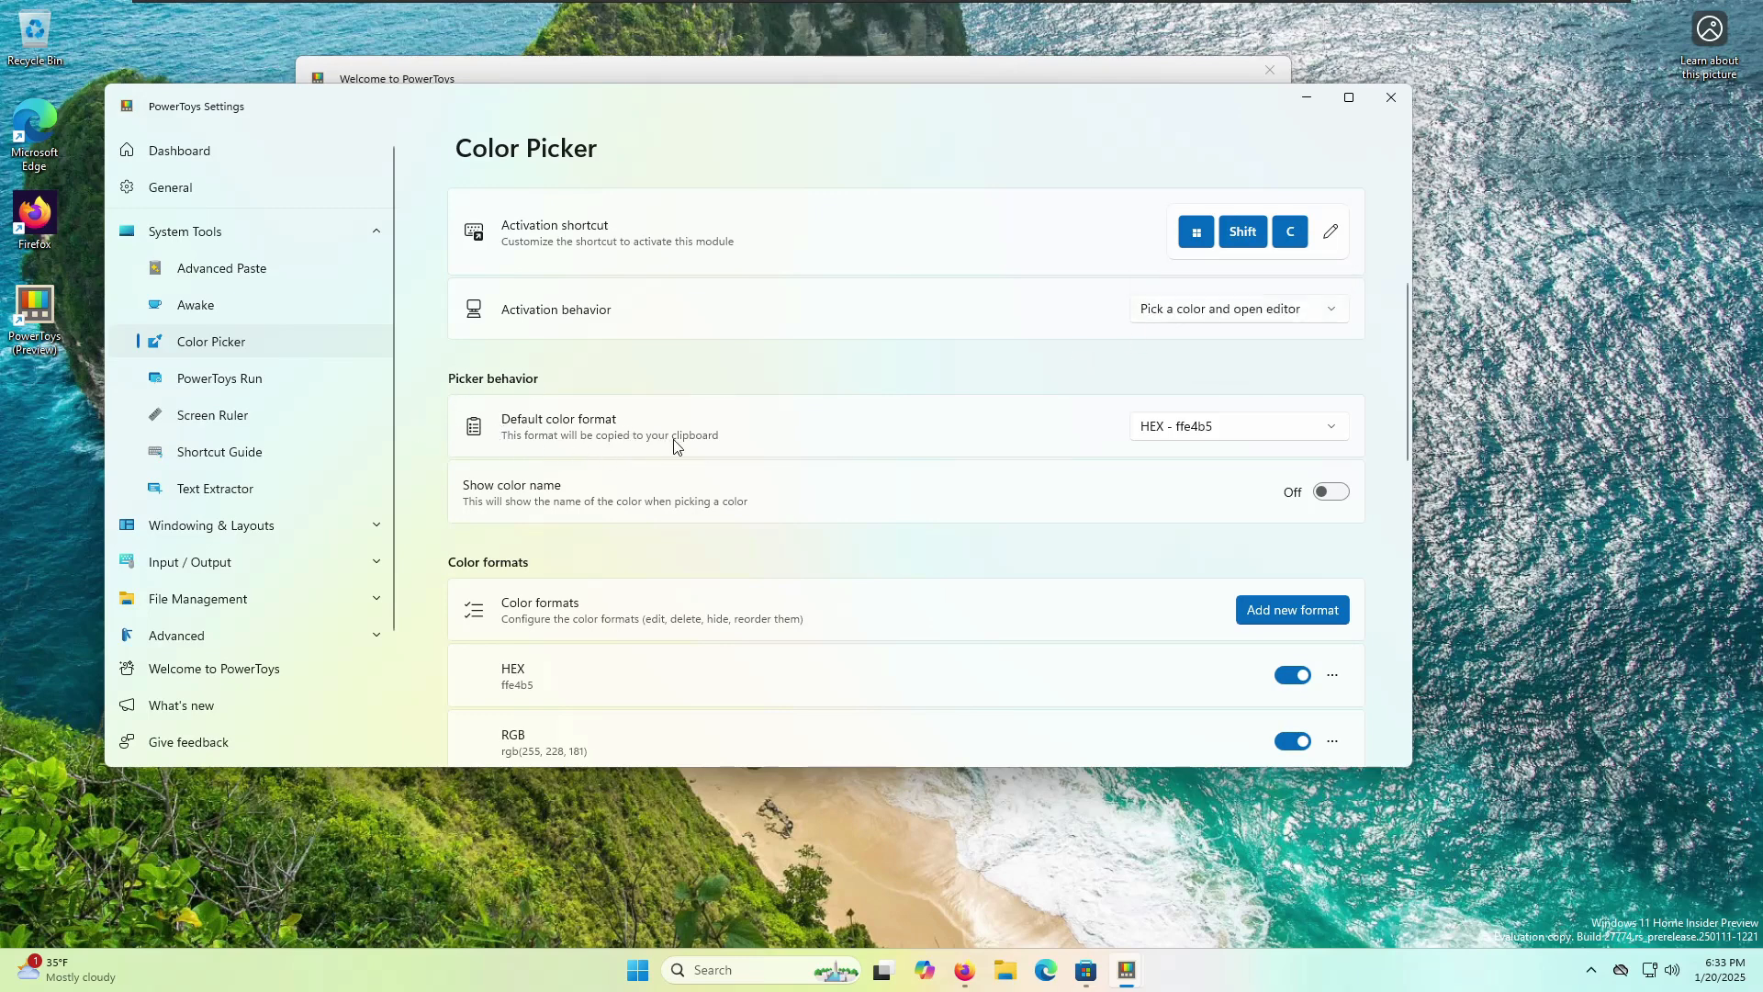
- Set Color Picker's default color format to RGB and turn on Show color name
{"action": "scroll", "coordinate": [716, 451], "scroll_direction": "down", "scroll_amount": 2}
{"action": "left_click", "coordinate": [1157, 347]}
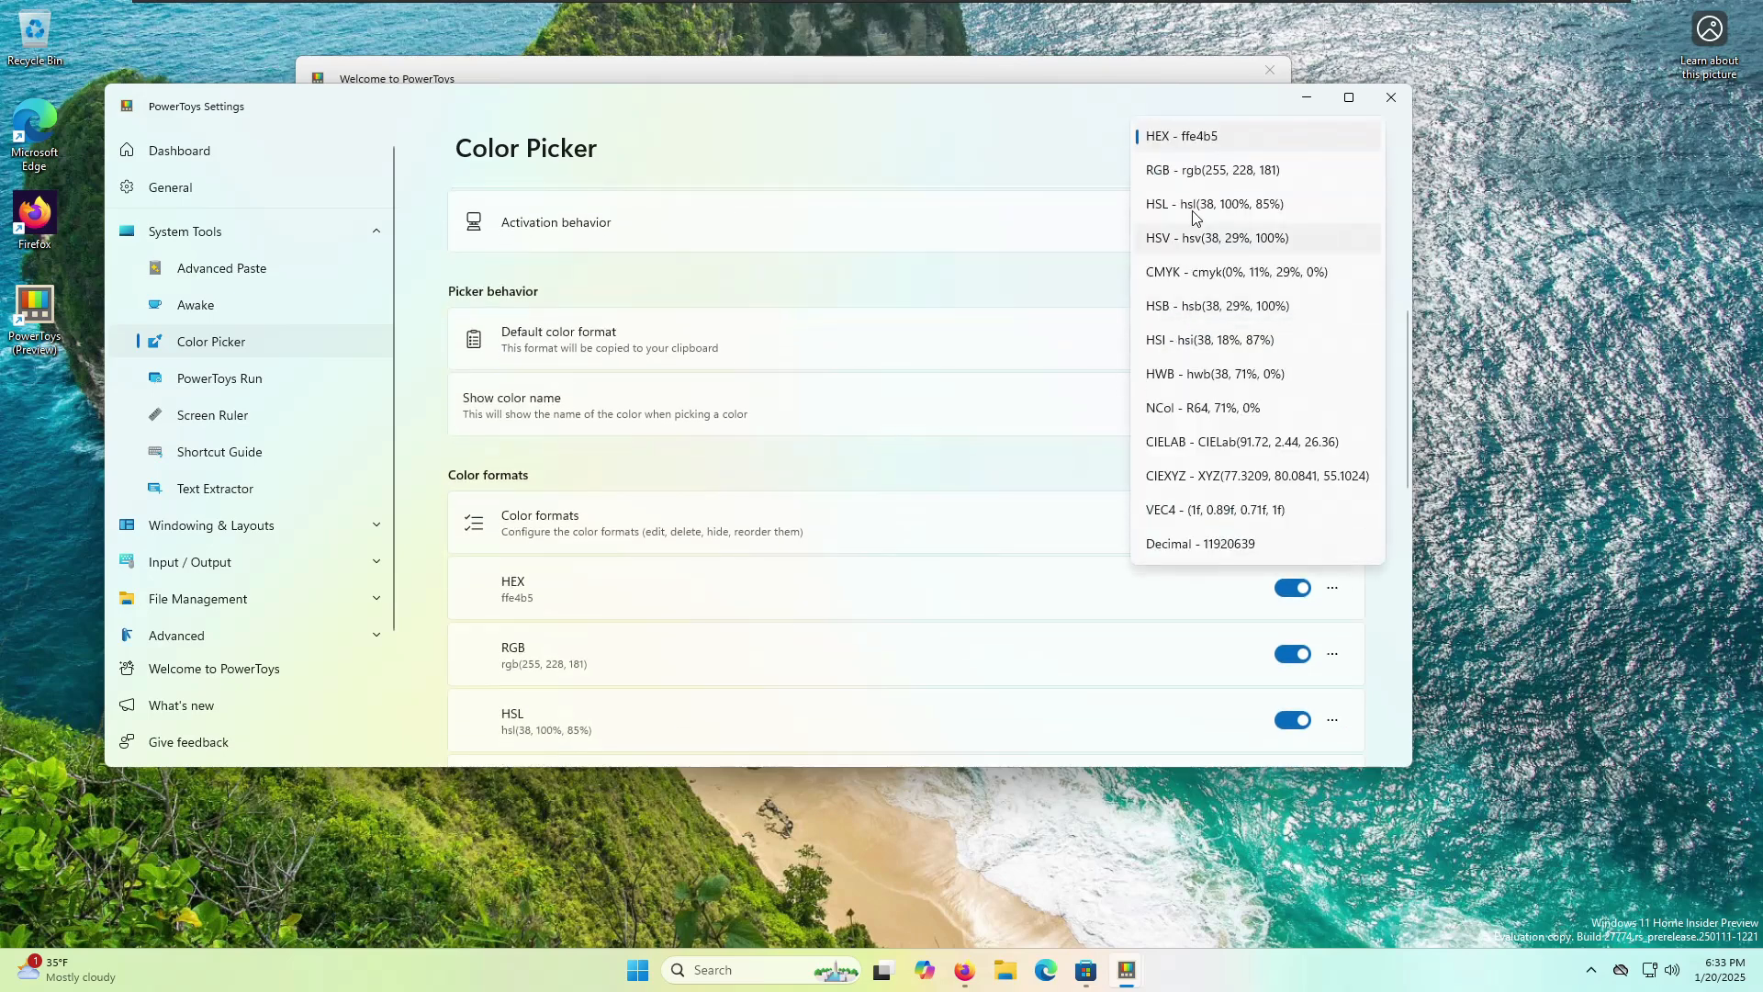
{"action": "left_click", "coordinate": [1192, 173]}
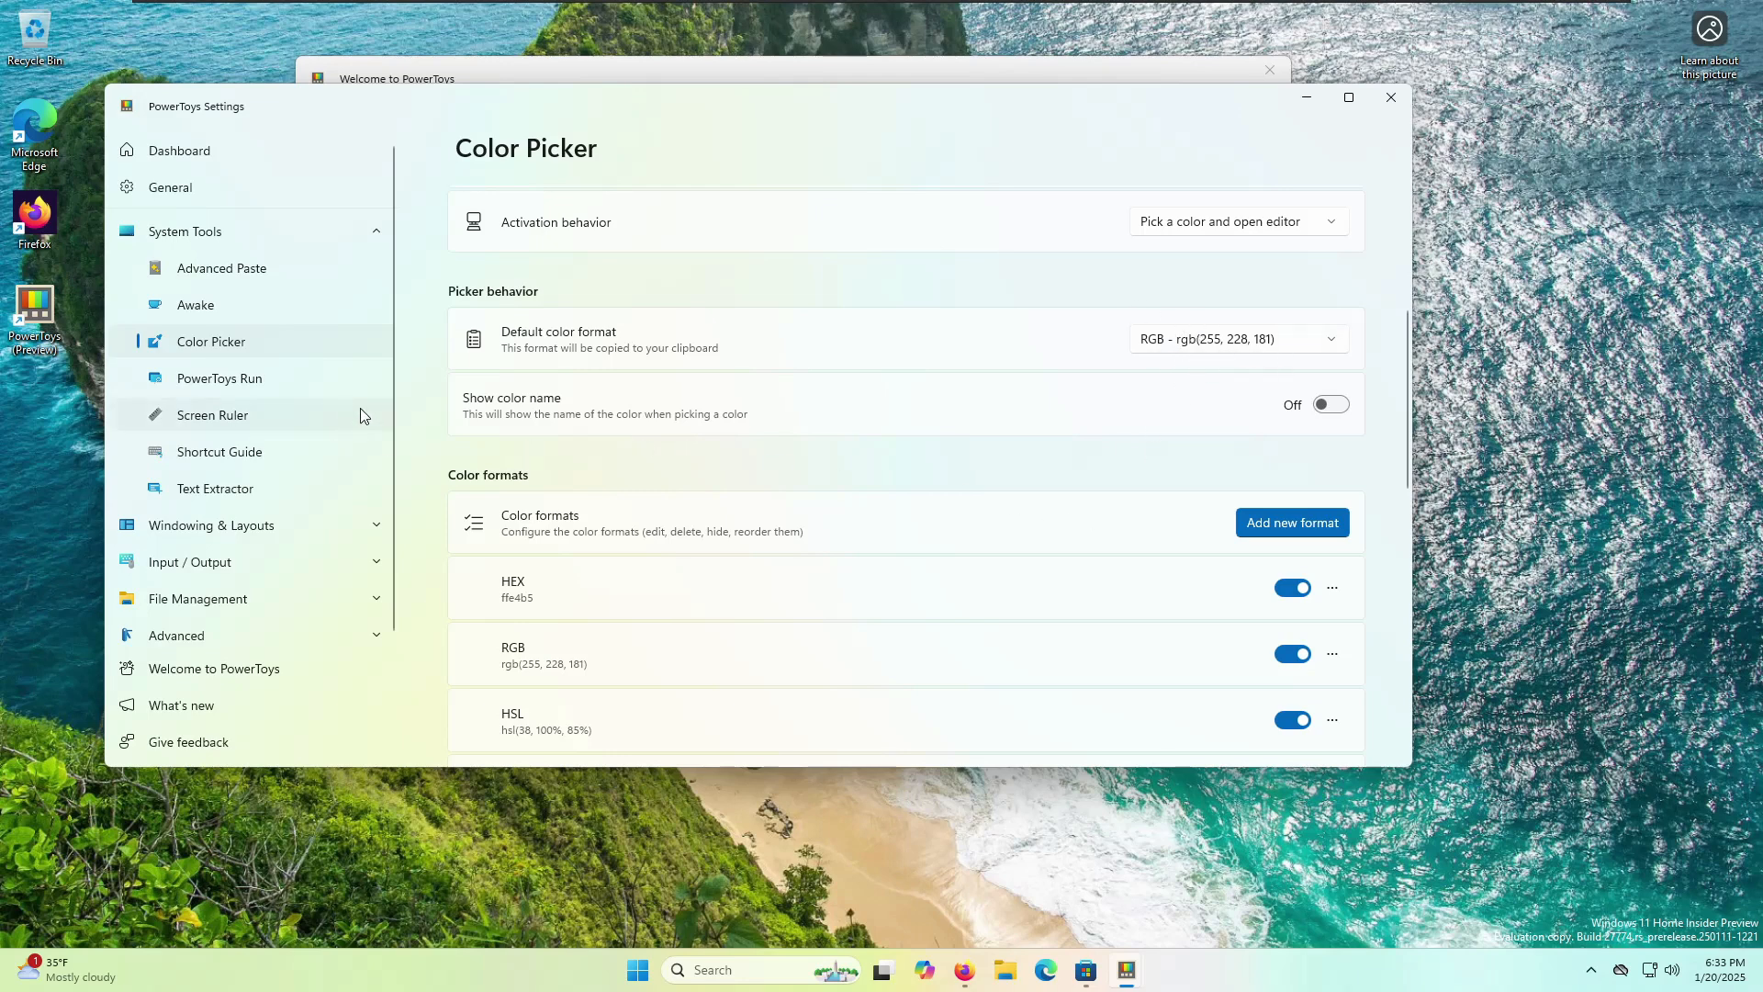
{"action": "left_click", "coordinate": [1320, 412]}
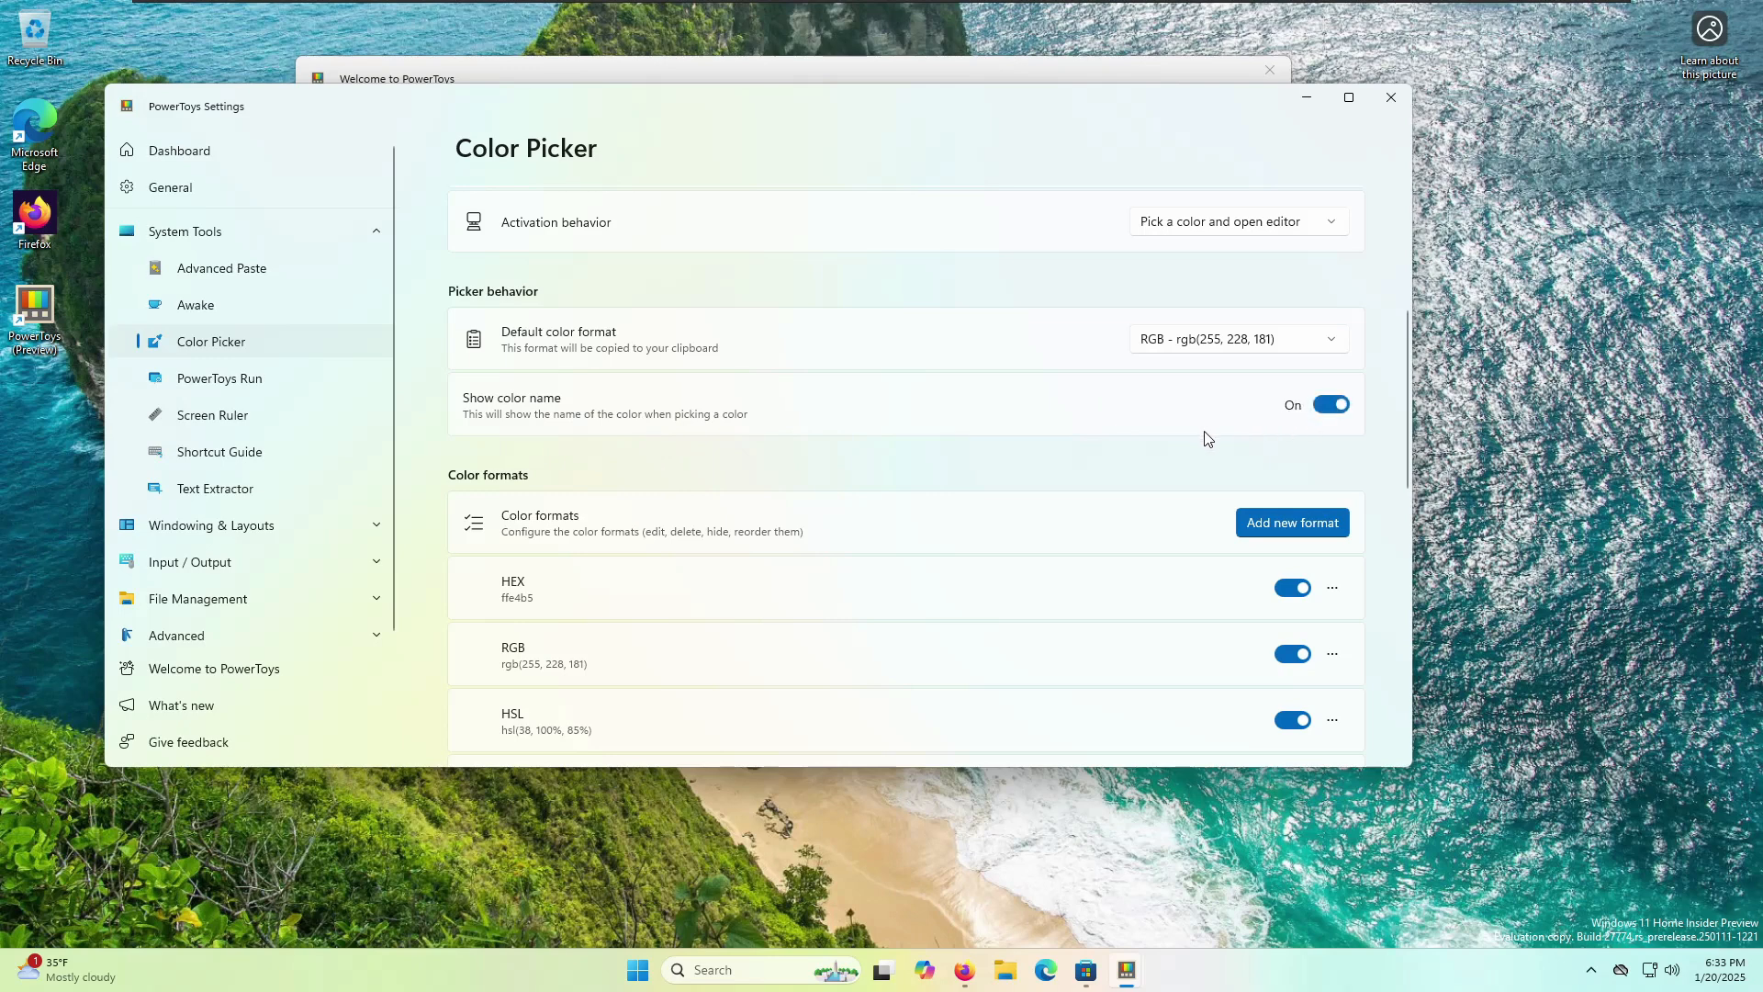
- Sample the blue of the Show color name switch with Color Picker, compare it with the previously picked color, and close the editor
{"action": "key", "text": "super+shift+c"}
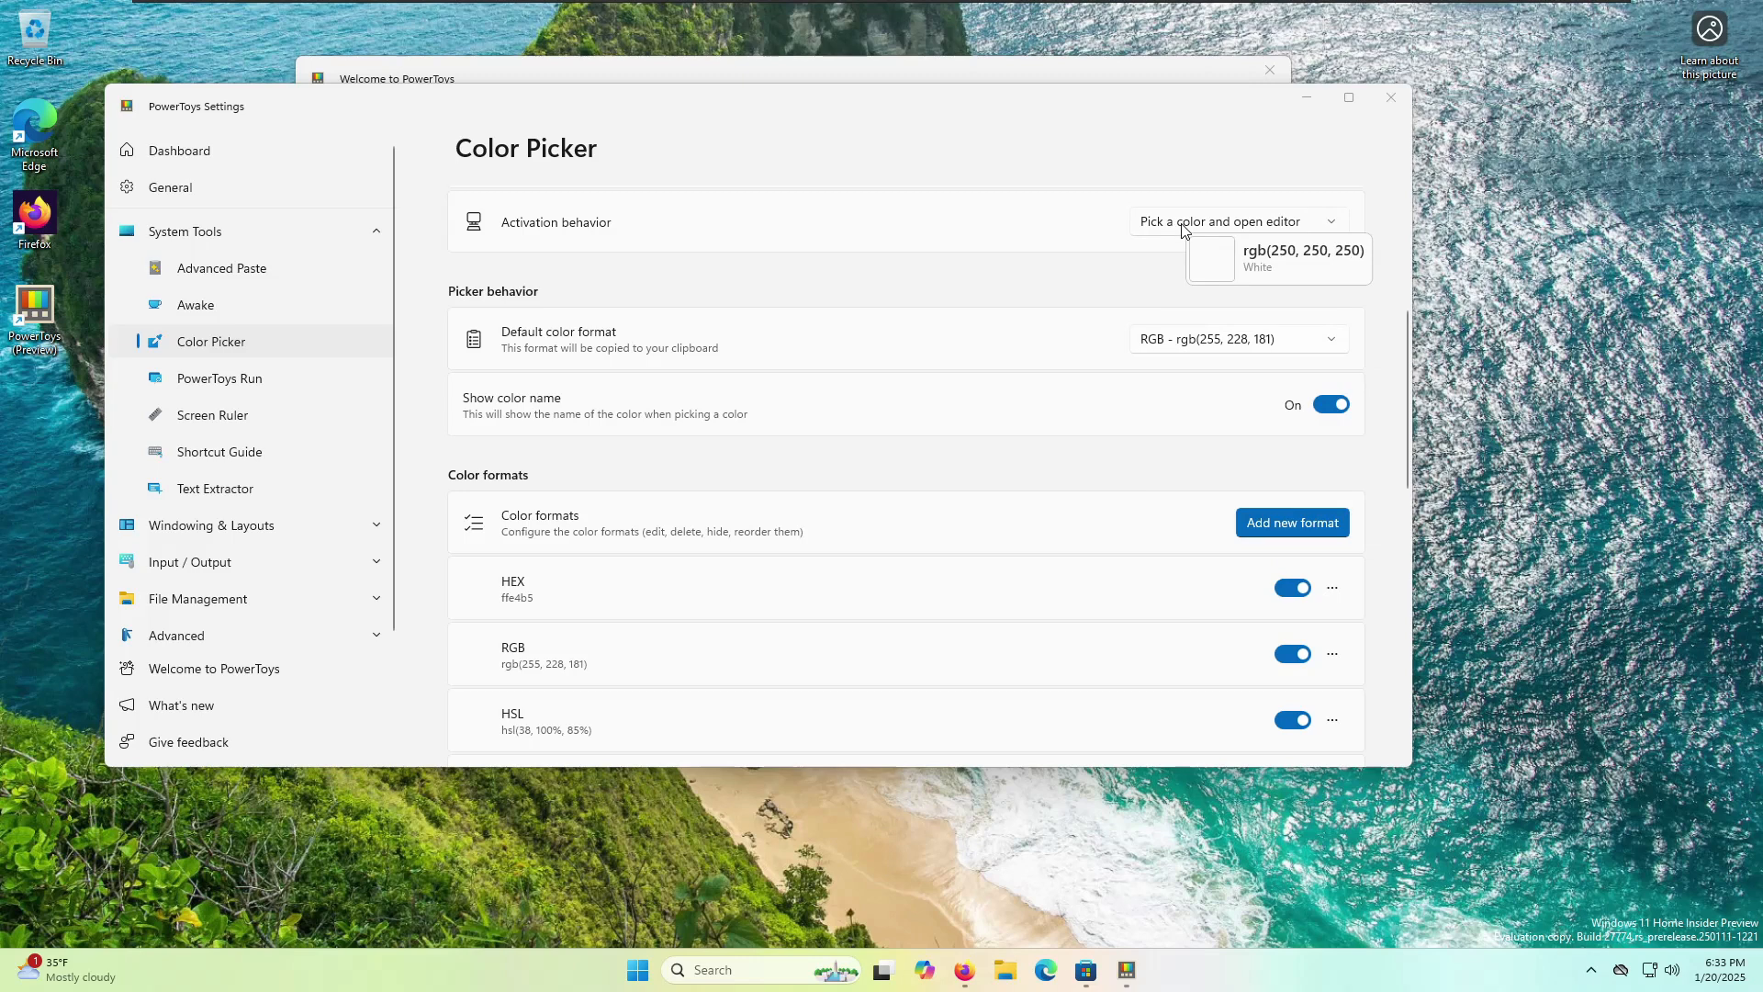
{"action": "left_click", "coordinate": [1327, 405]}
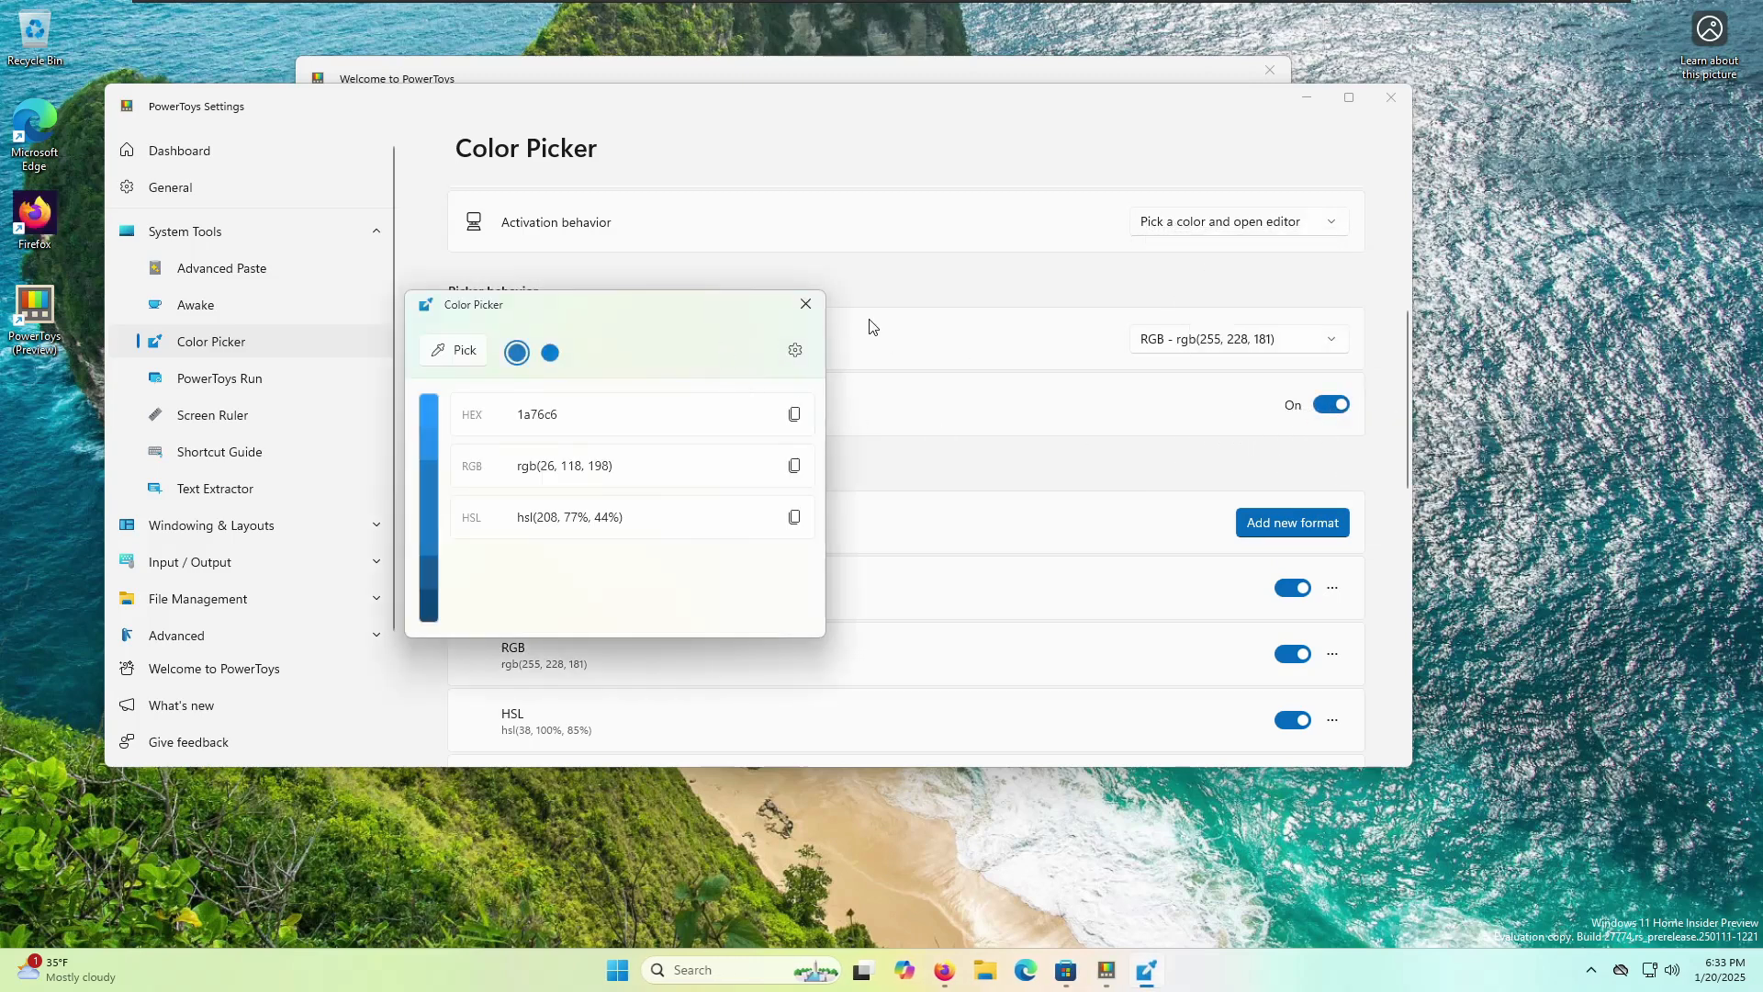
{"action": "left_click", "coordinate": [551, 354]}
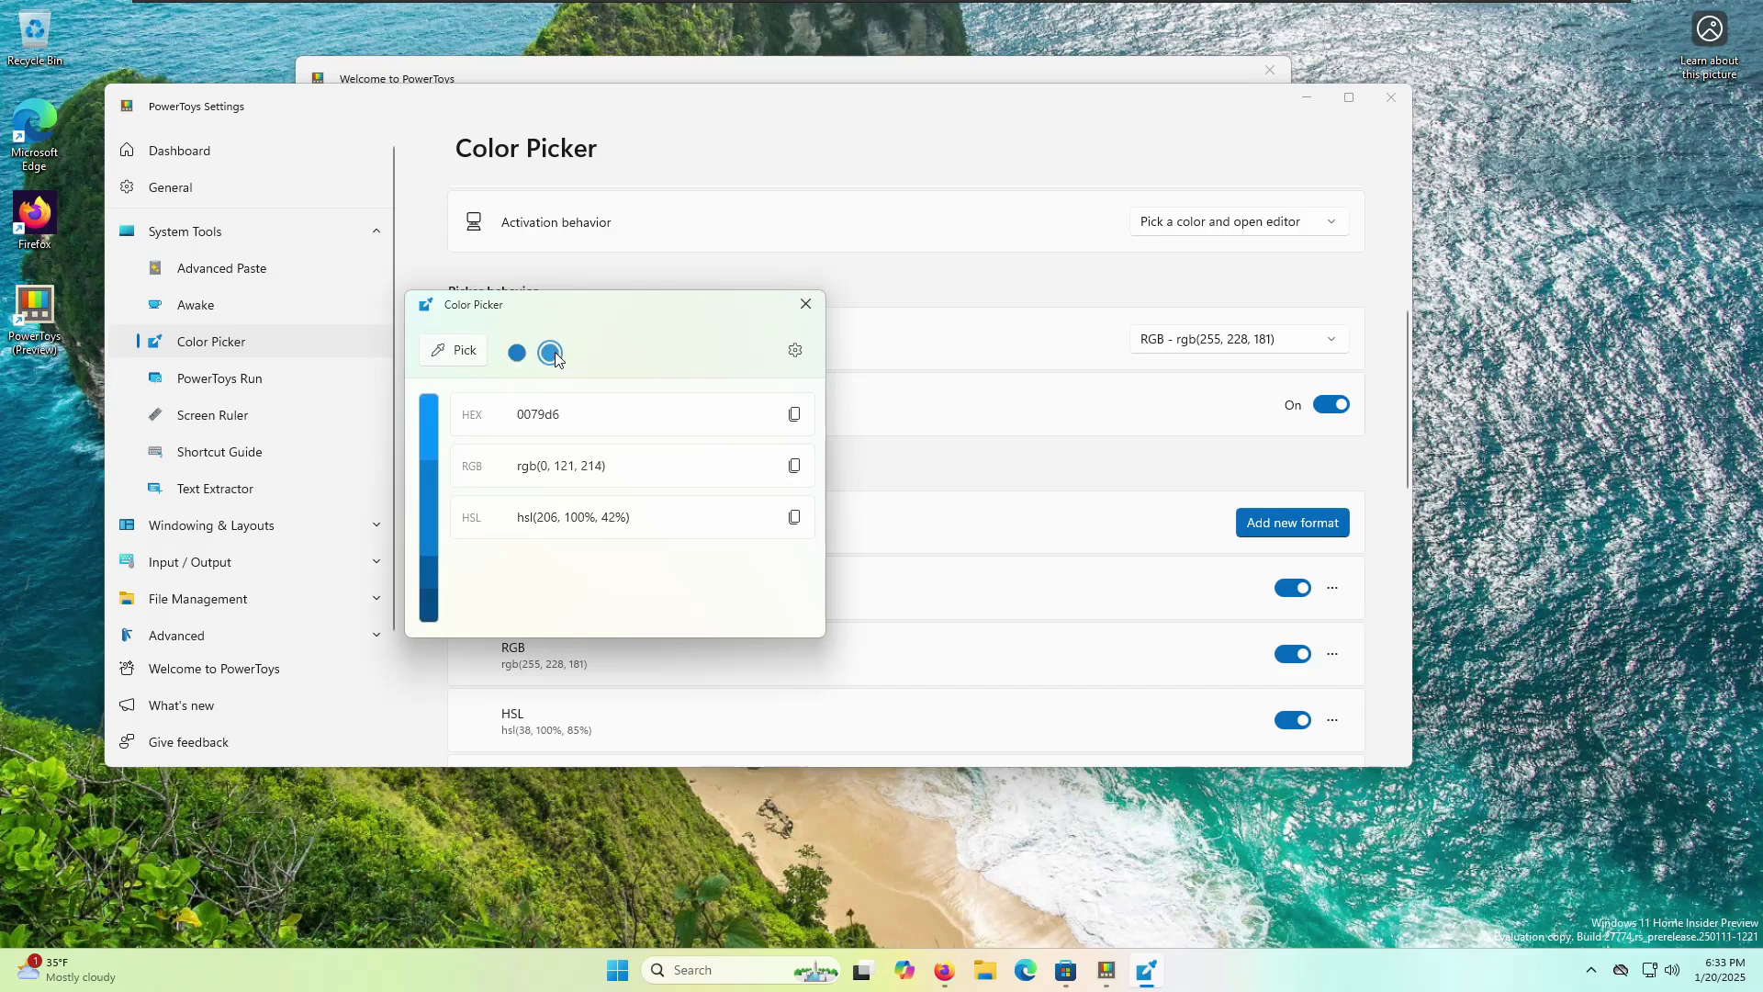
{"action": "left_click", "coordinate": [517, 353]}
{"action": "left_click", "coordinate": [551, 354]}
{"action": "left_click", "coordinate": [806, 304]}
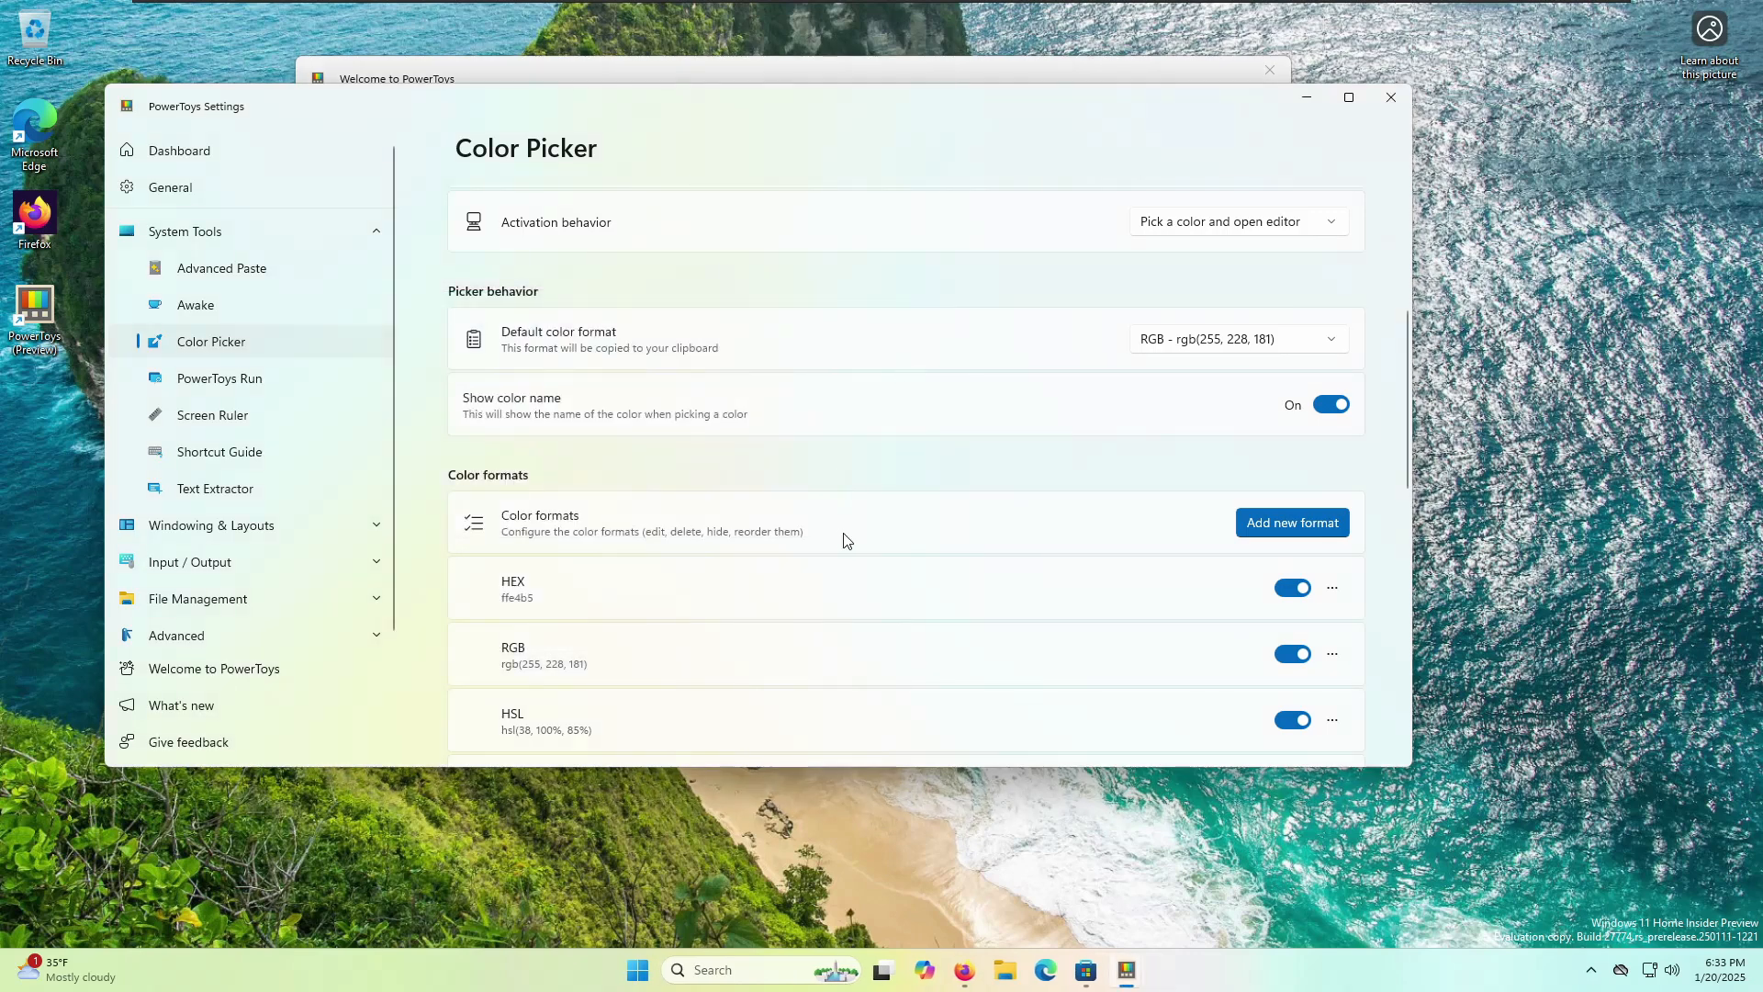
- Look through the list of color formats and inspect the CMYK and HSB definitions, accepting each without edits
{"action": "scroll", "coordinate": [817, 537], "scroll_direction": "down", "scroll_amount": 2}
{"action": "scroll", "coordinate": [1130, 449], "scroll_direction": "down", "scroll_amount": 2}
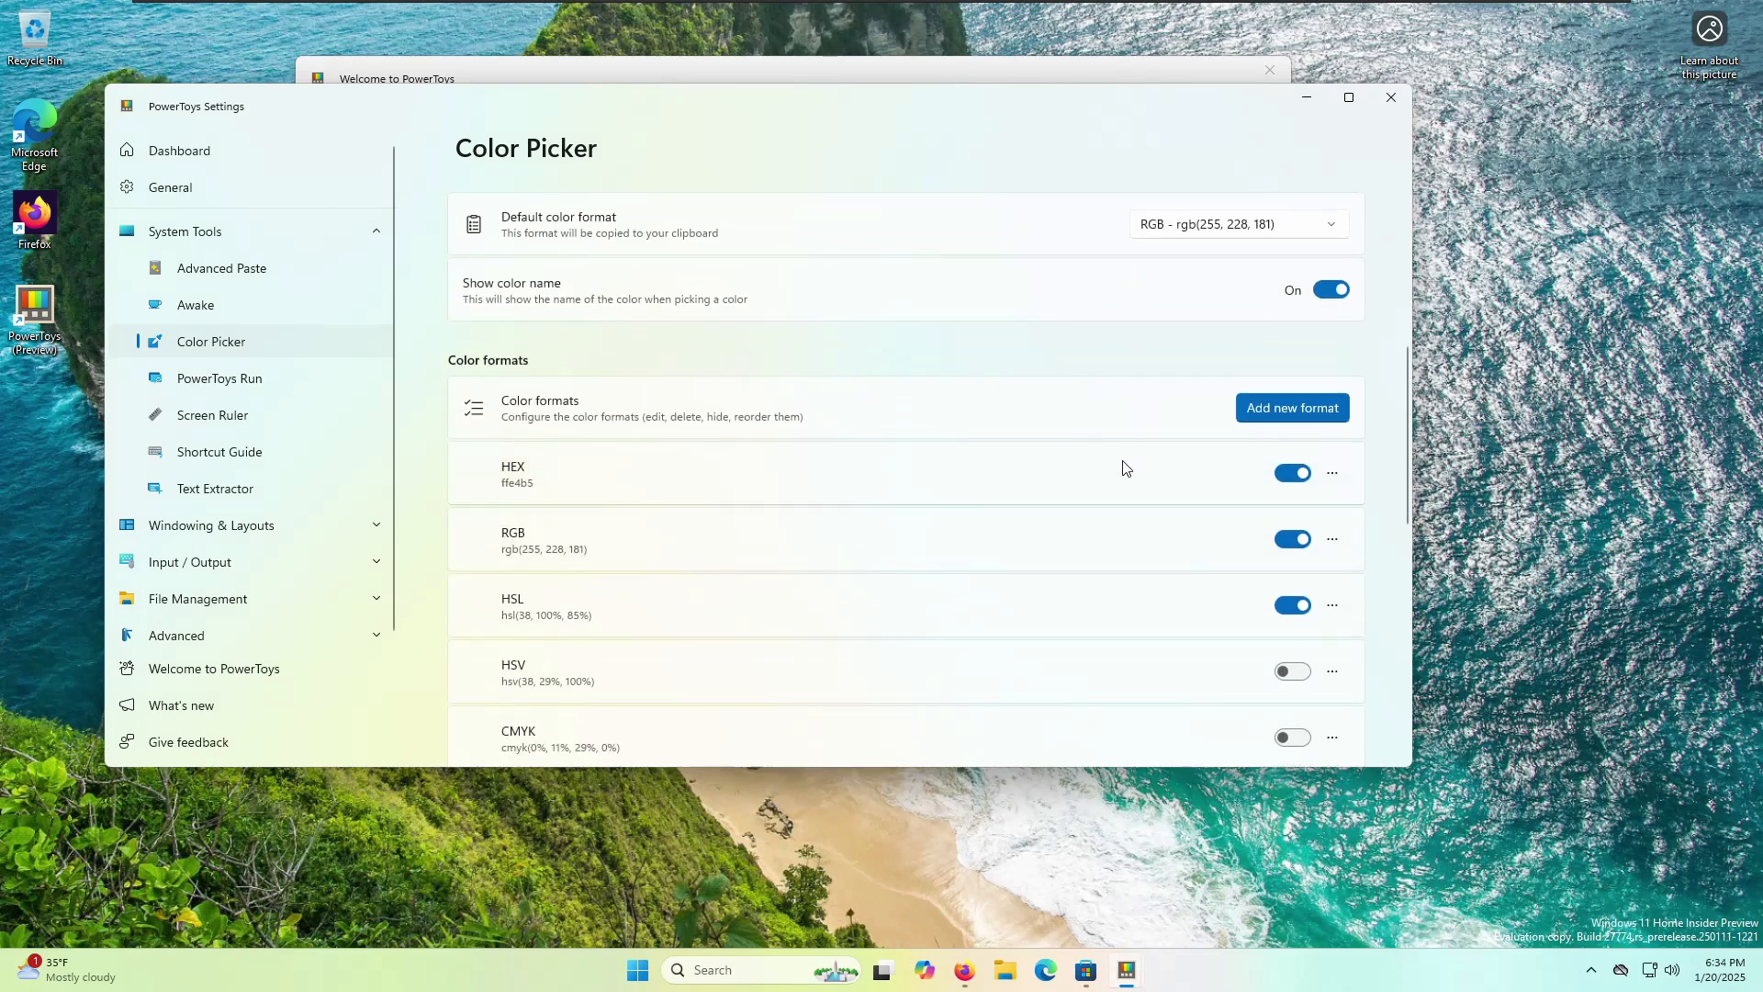
{"action": "scroll", "coordinate": [1068, 504], "scroll_direction": "down", "scroll_amount": 2}
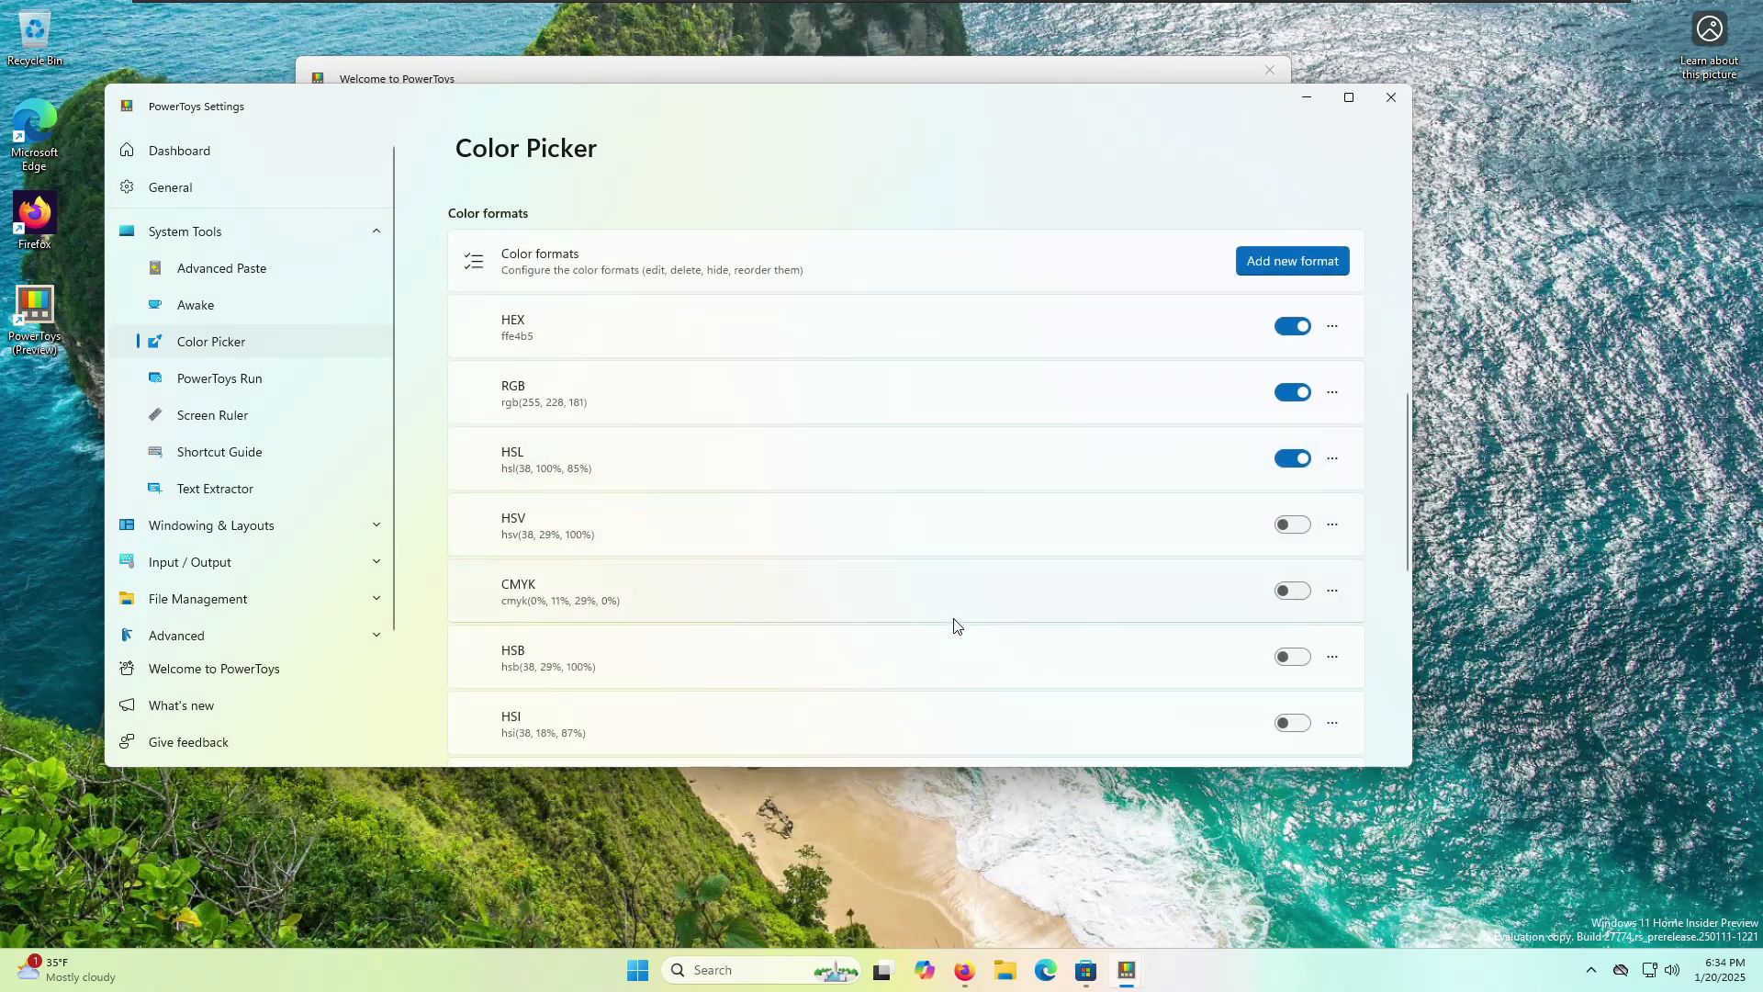
{"action": "left_click", "coordinate": [966, 592]}
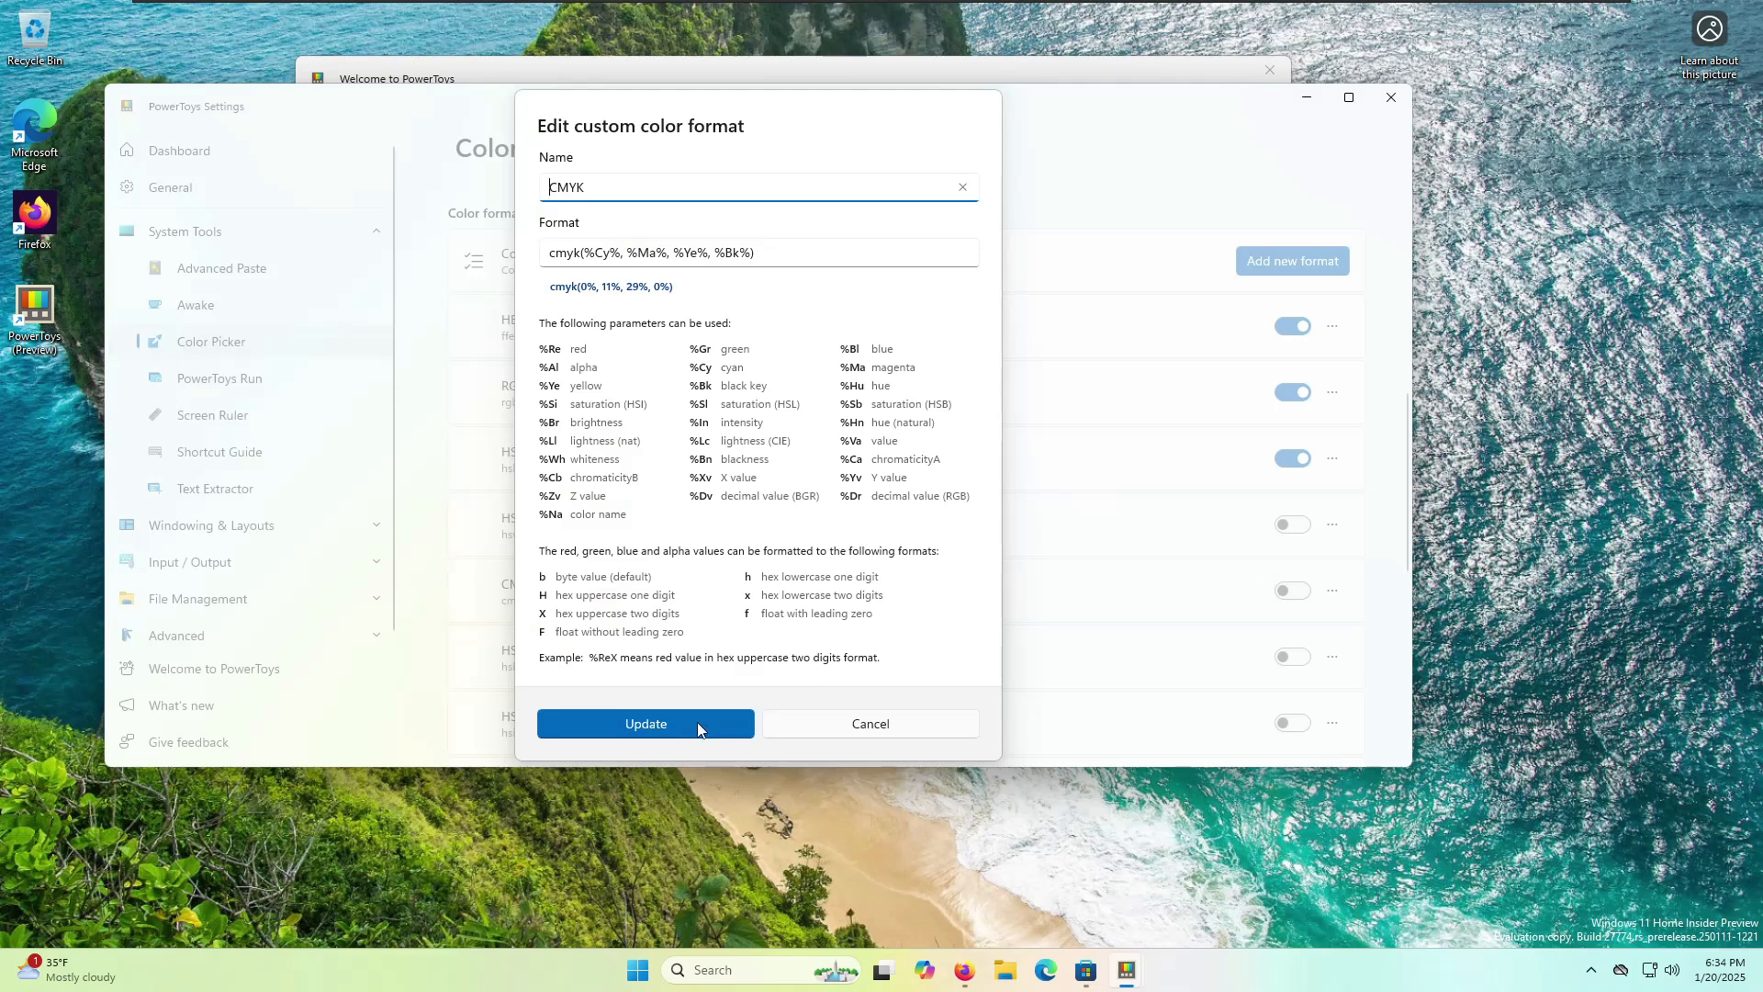
{"action": "left_click", "coordinate": [697, 722]}
{"action": "left_click", "coordinate": [958, 650]}
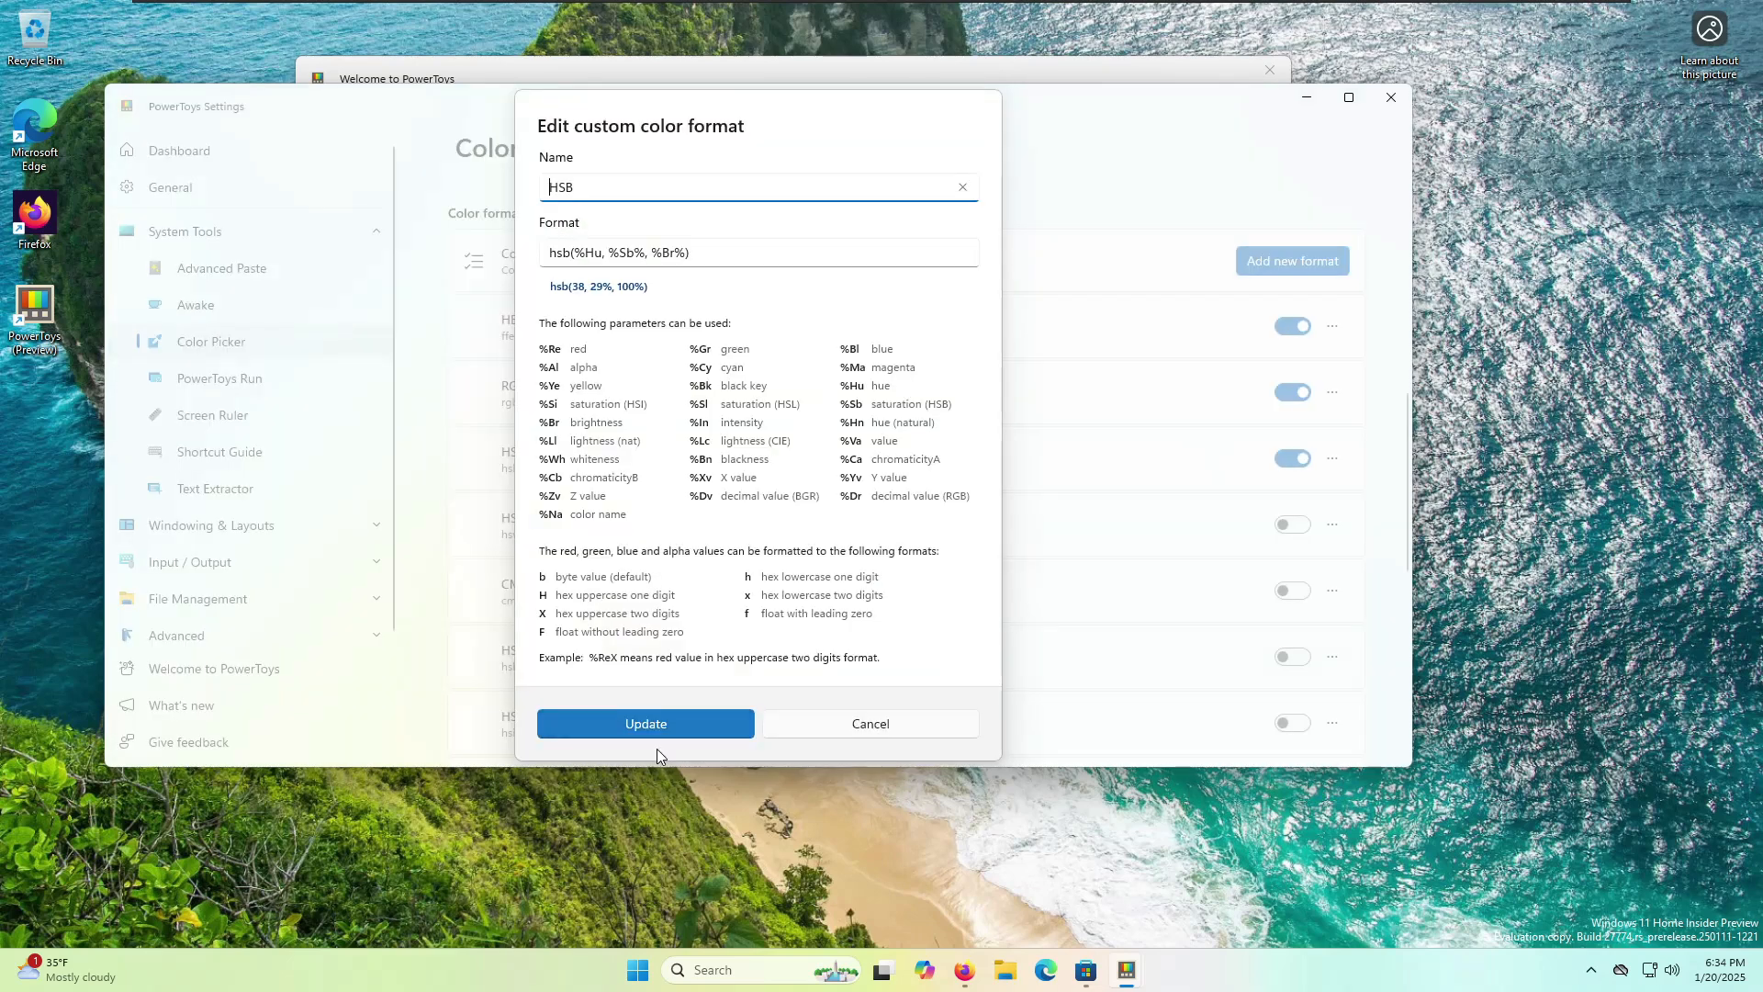
{"action": "left_click", "coordinate": [645, 724]}
- Inspect the default name and format string offered for a new custom color format, cancel it, and look over the remaining Color Picker settings
{"action": "scroll", "coordinate": [1043, 602], "scroll_direction": "up", "scroll_amount": 6}
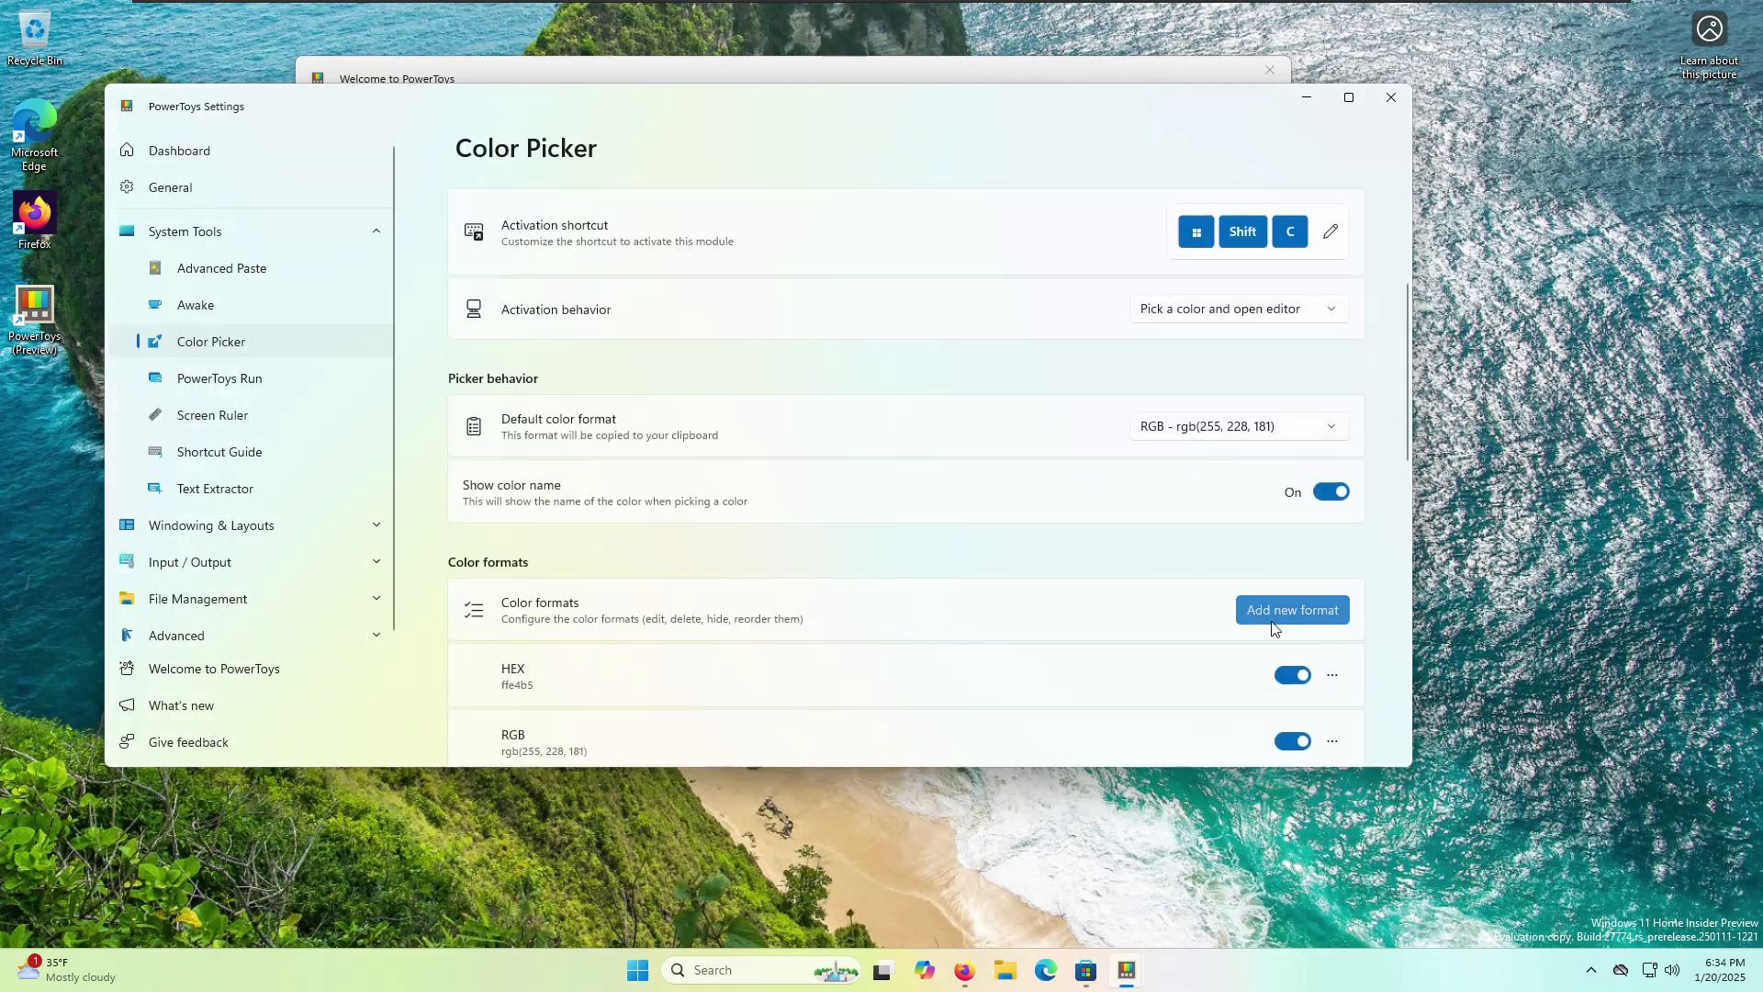
{"action": "left_click", "coordinate": [1293, 609]}
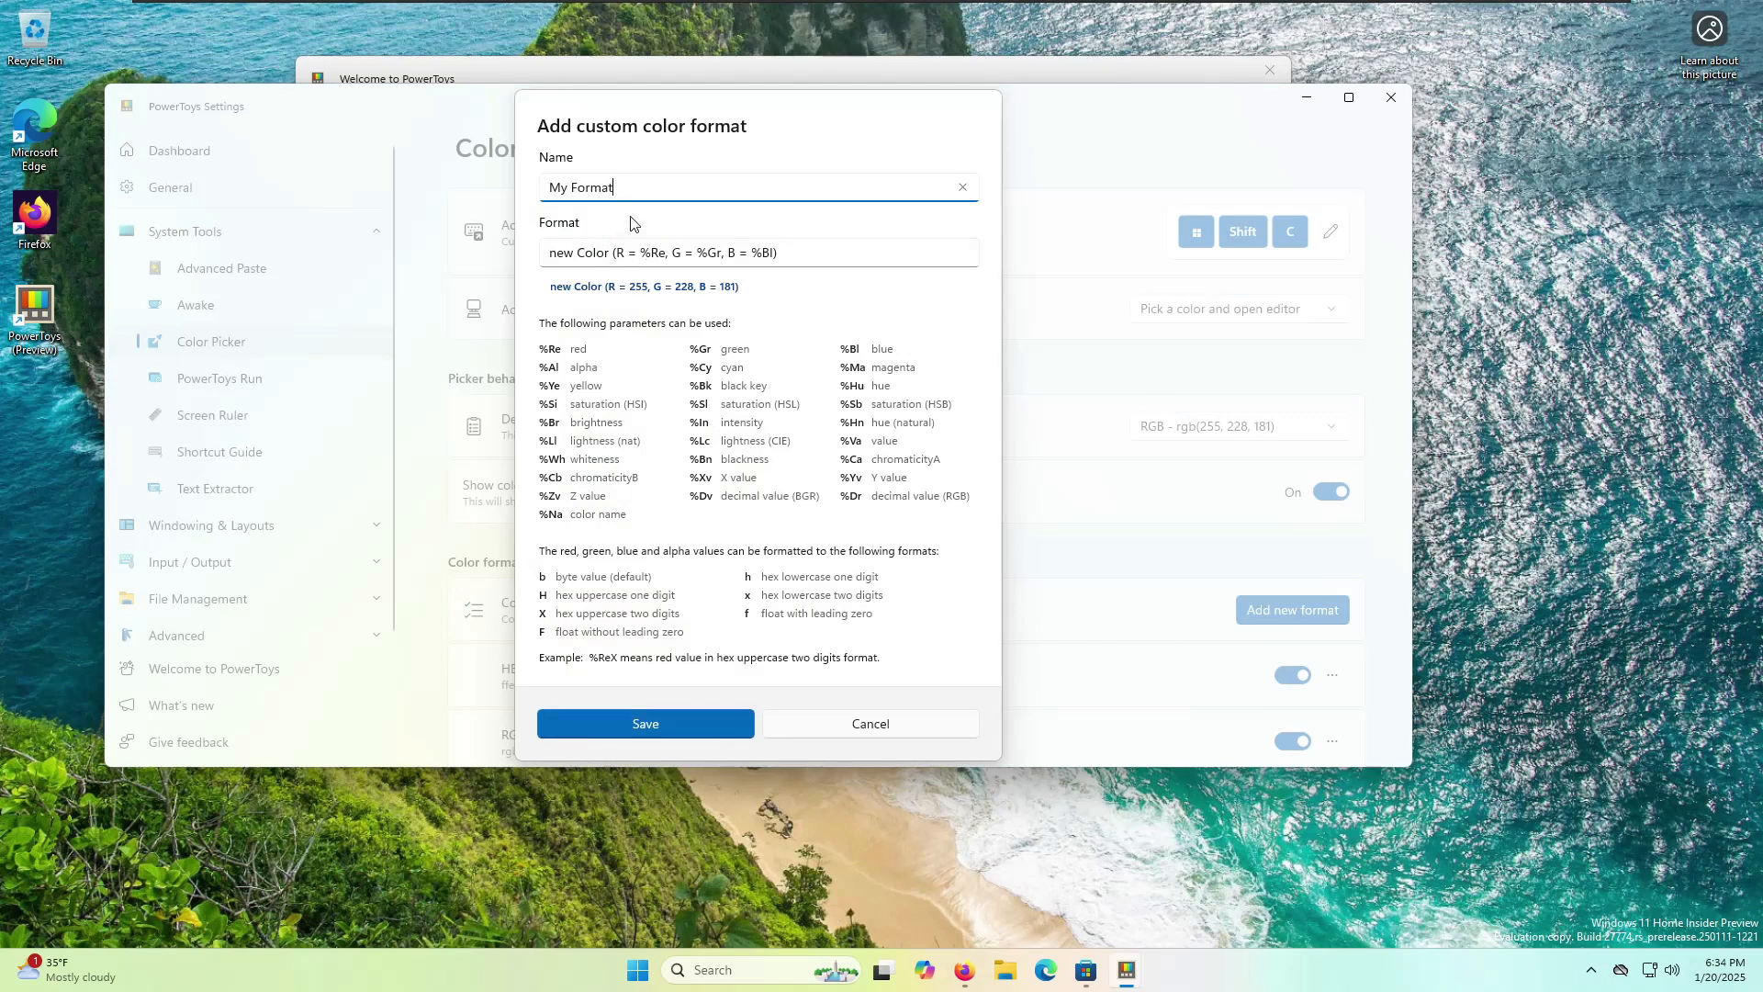
{"action": "left_click", "coordinate": [643, 253]}
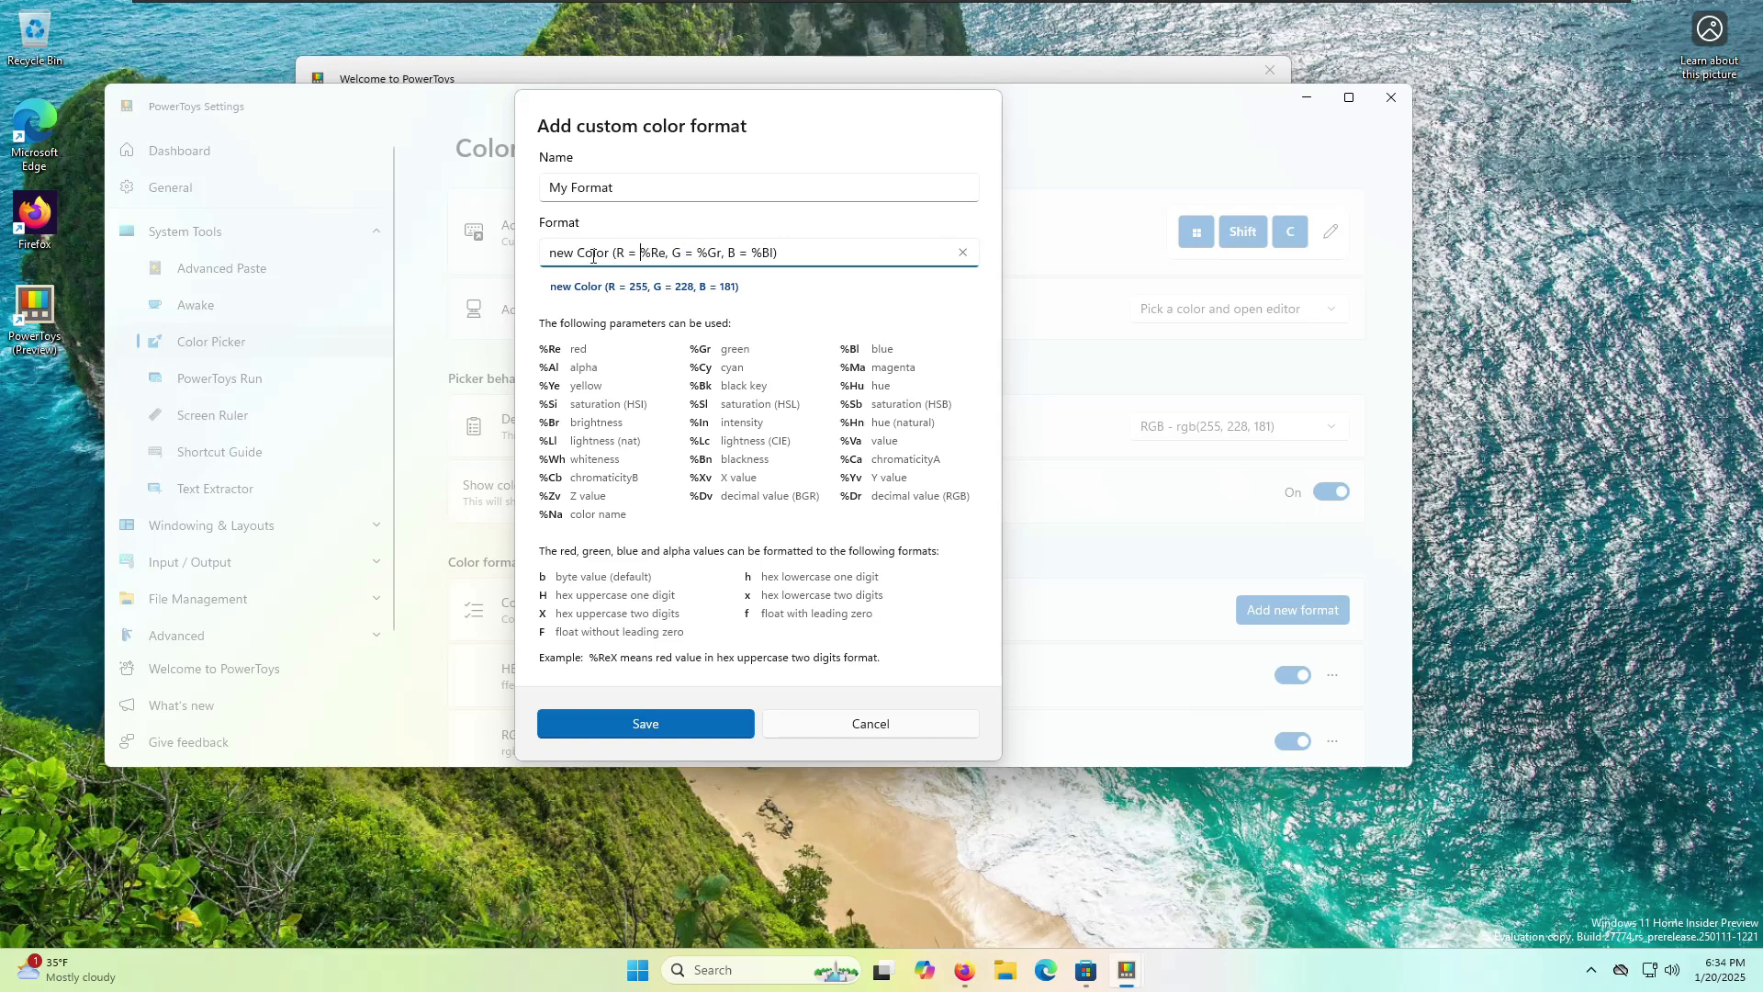
{"action": "left_click_drag", "start_coordinate": [575, 256], "coordinate": [697, 257]}
{"action": "left_click", "coordinate": [697, 257]}
{"action": "left_click", "coordinate": [897, 724]}
{"action": "scroll", "coordinate": [877, 620], "scroll_direction": "down", "scroll_amount": 2}
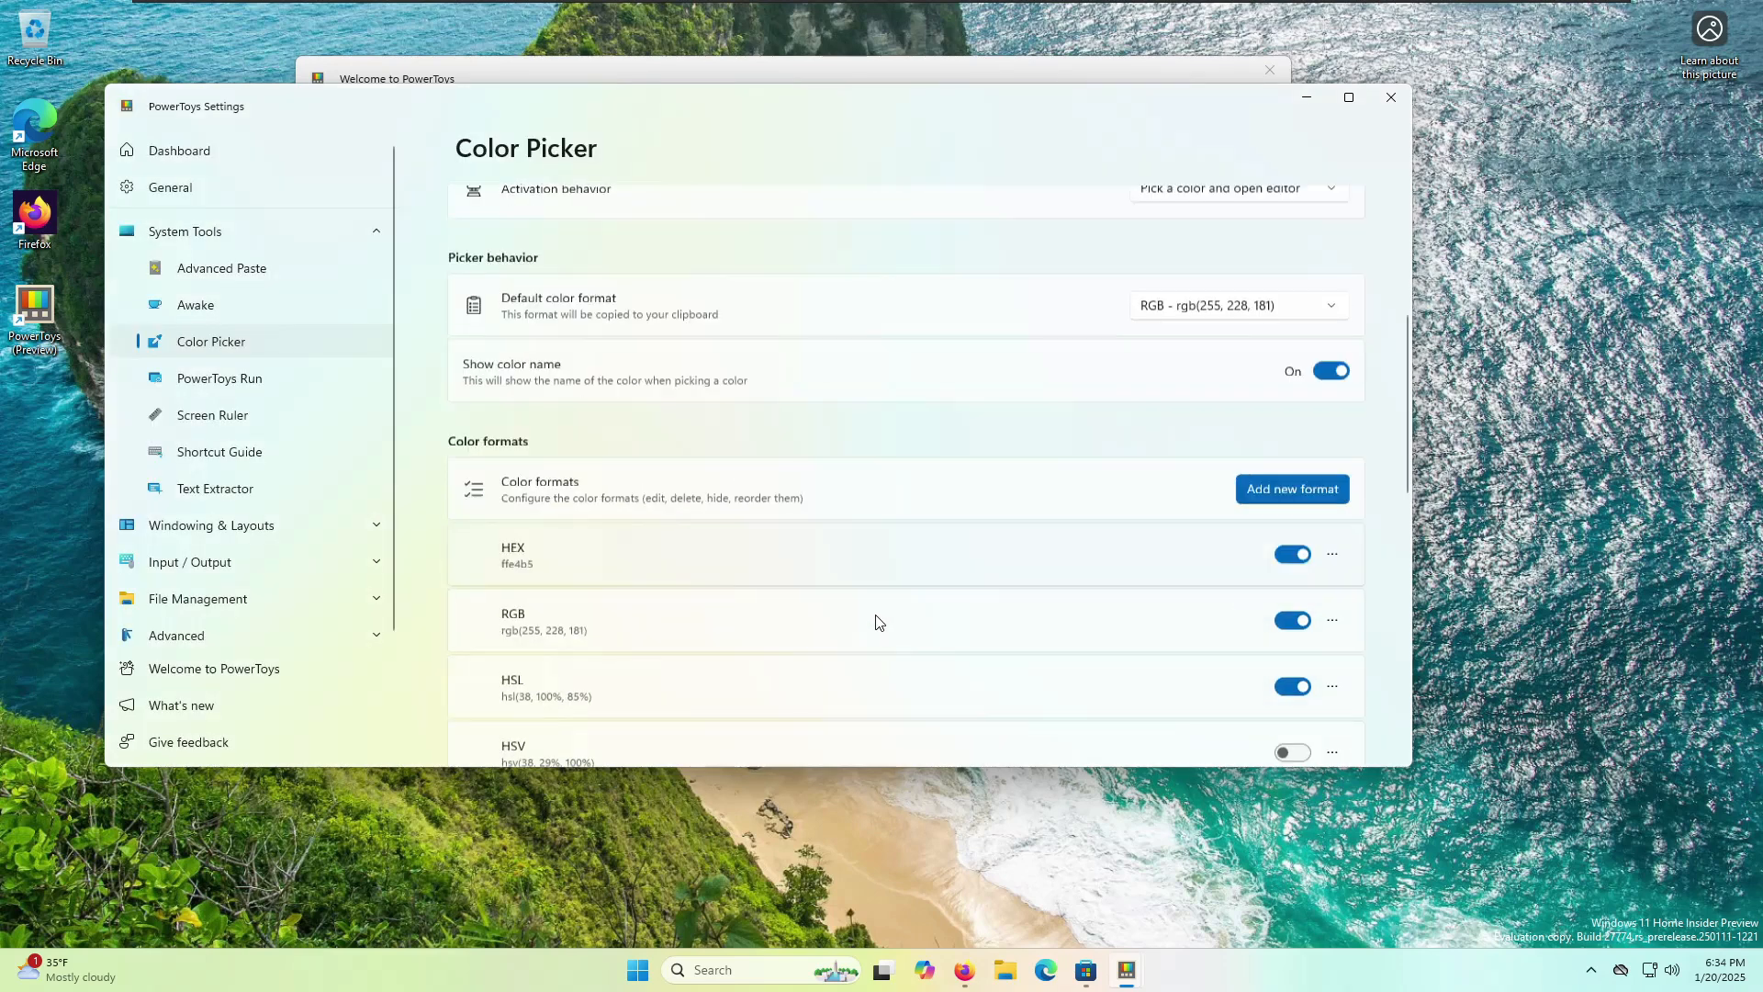
{"action": "scroll", "coordinate": [863, 606], "scroll_direction": "down", "scroll_amount": 5}
{"action": "scroll", "coordinate": [841, 579], "scroll_direction": "up", "scroll_amount": 9}
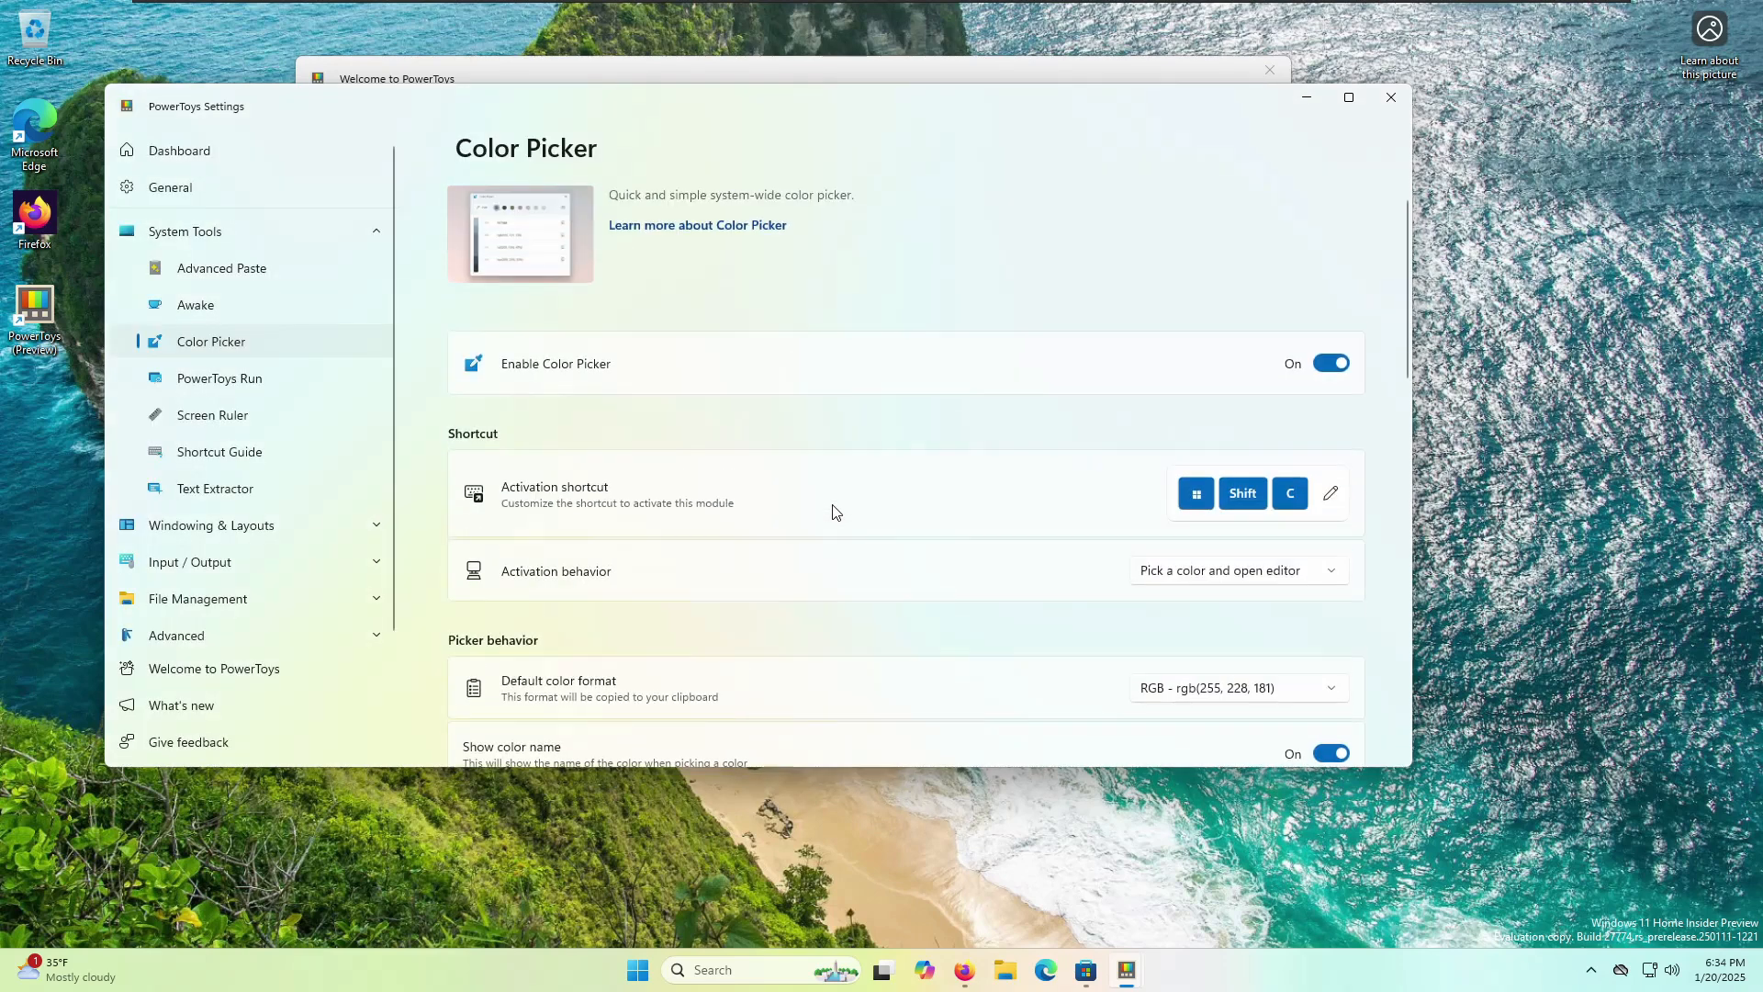
- Open the PowerToys Run settings, launch PowerToys Run, and calculate 36*74 in it
{"action": "left_click", "coordinate": [329, 380]}
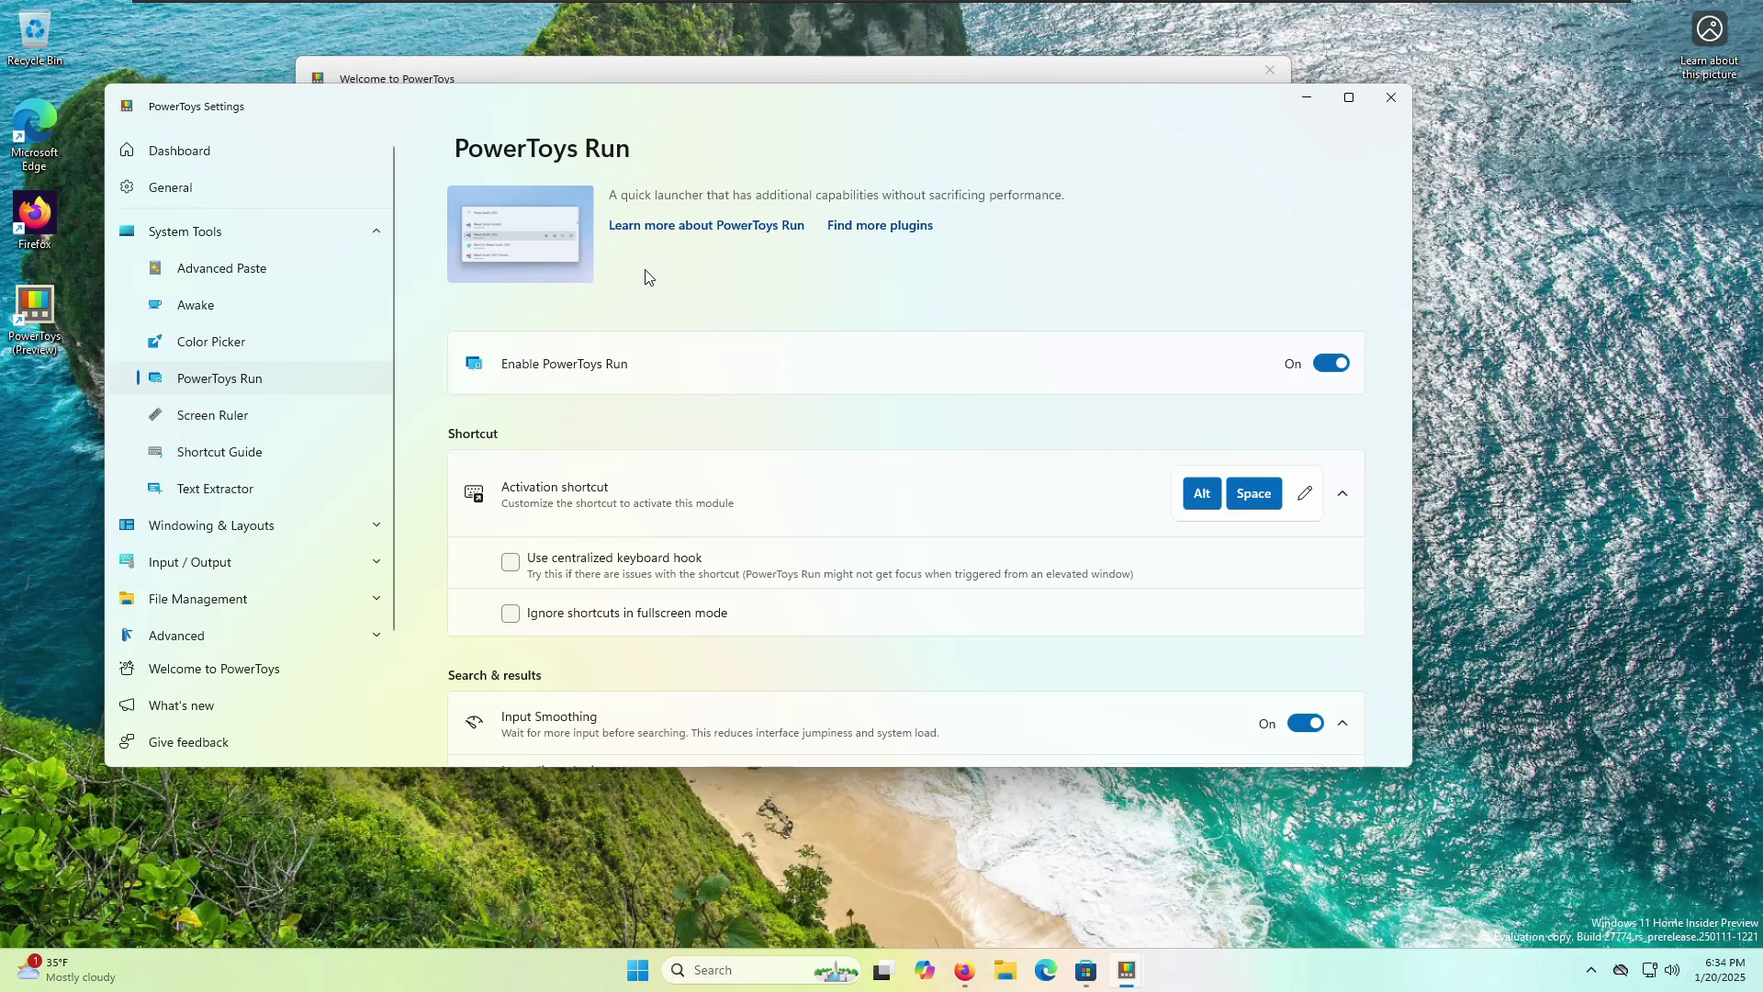
{"action": "key", "text": "alt+space"}
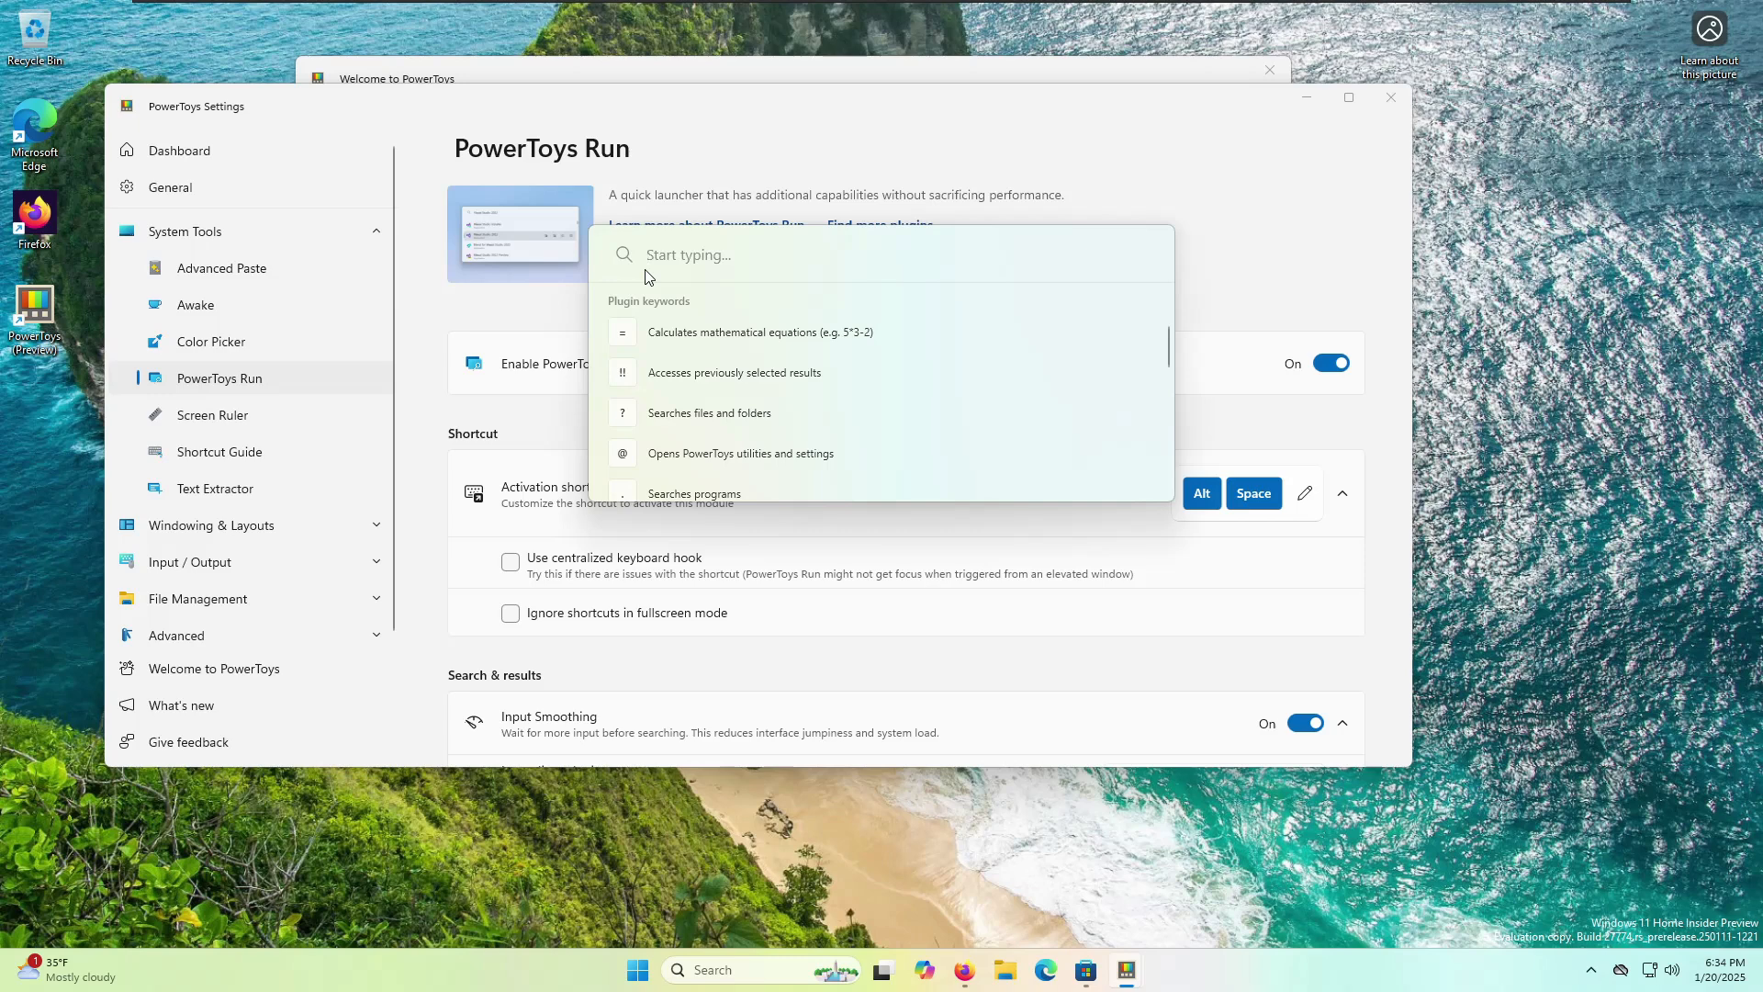
{"action": "type", "text": "36"}
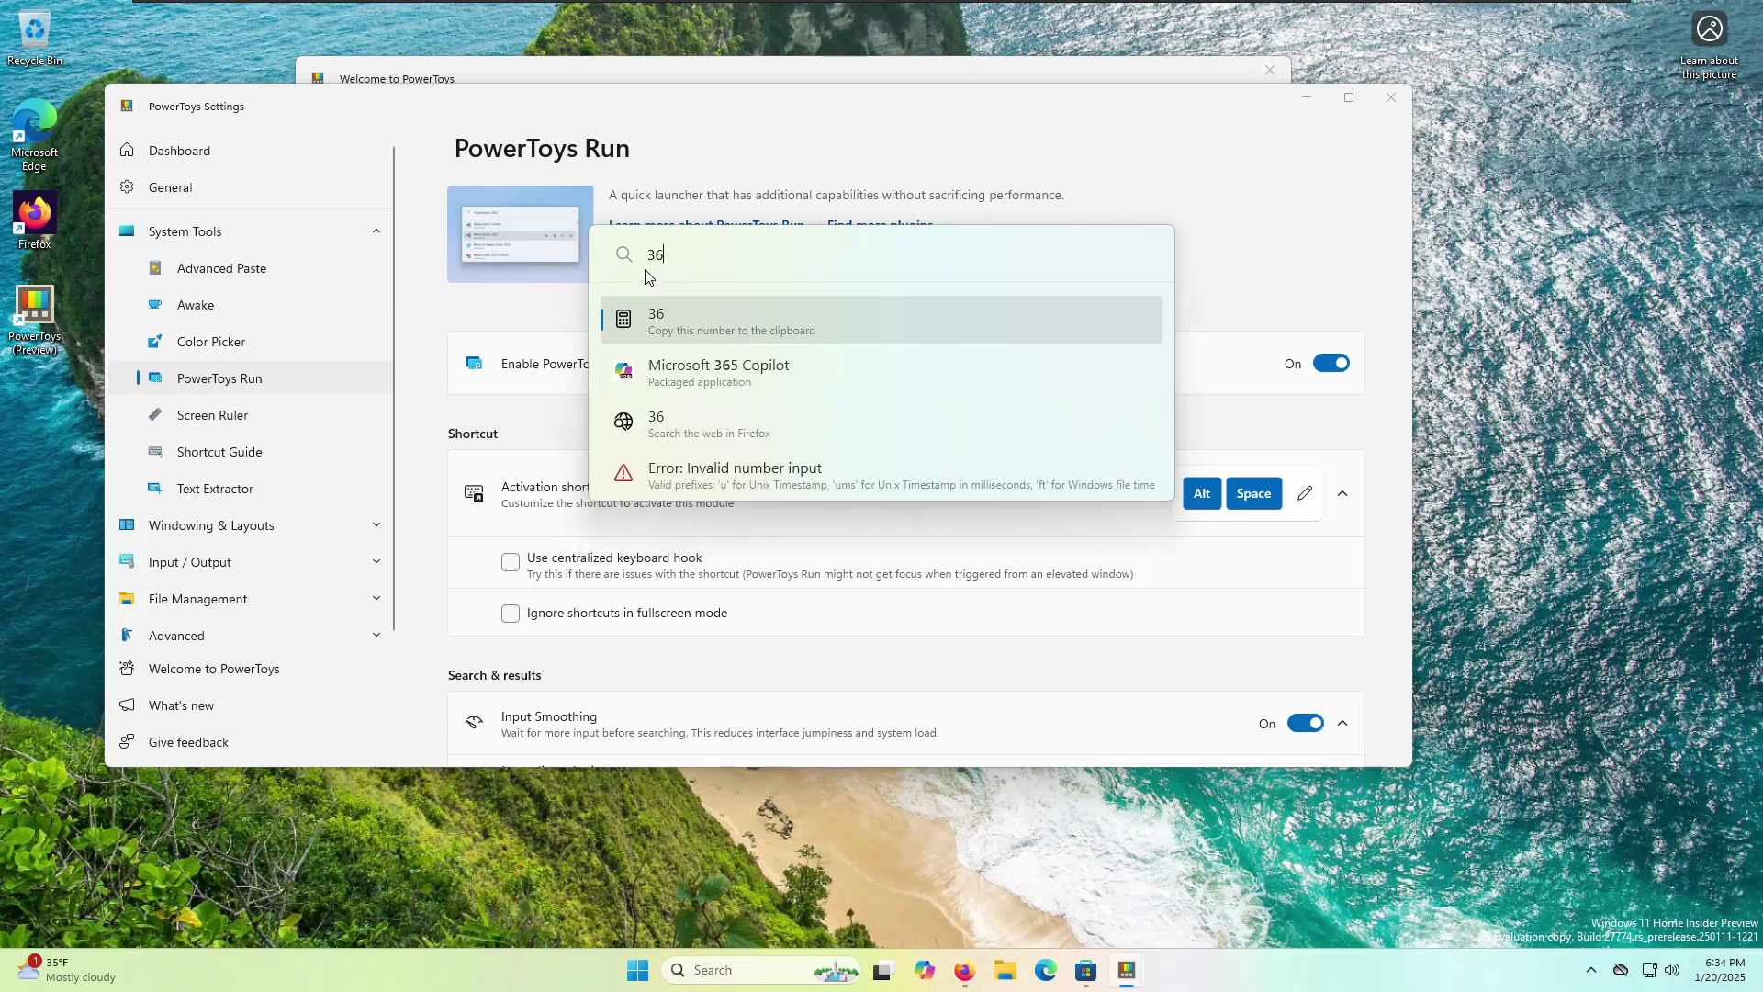
{"action": "type", "text": "*74"}
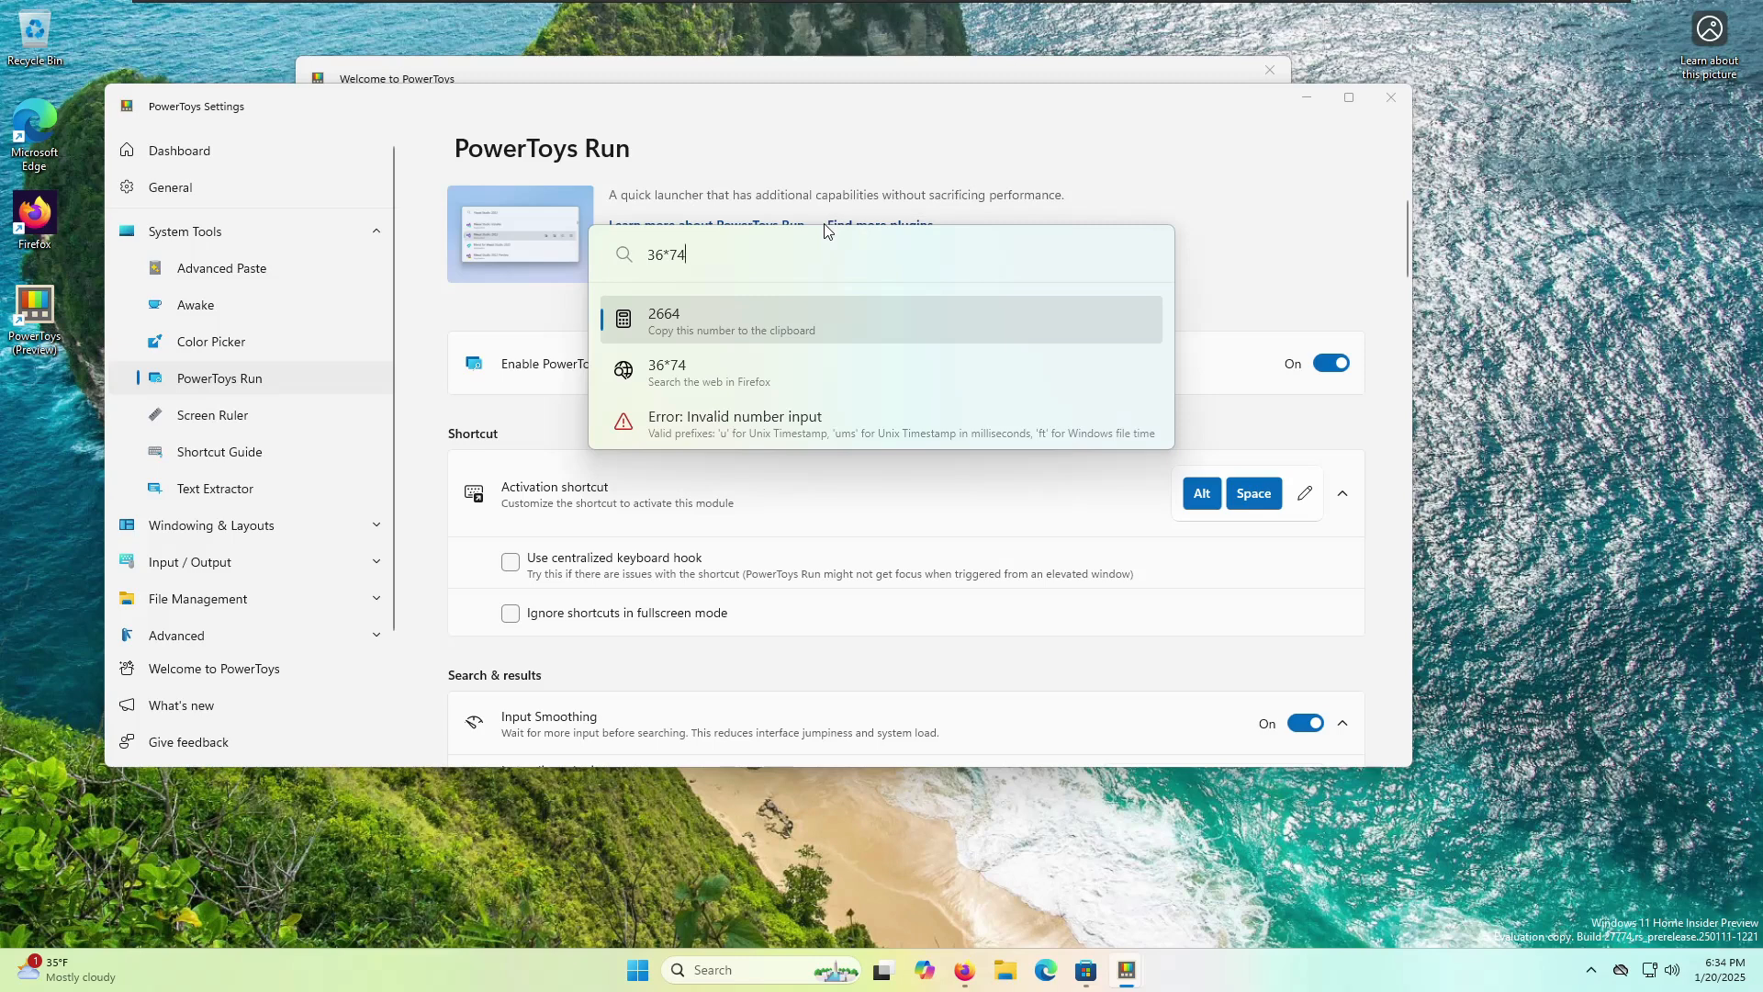
- Replace the calculation in PowerToys Run with a search for 7zeb
{"action": "key", "text": "BackSpace"}
{"action": "key", "text": "BackSpace"}
{"action": "key", "text": "BackSpace"}
{"action": "key", "text": "BackSpace"}
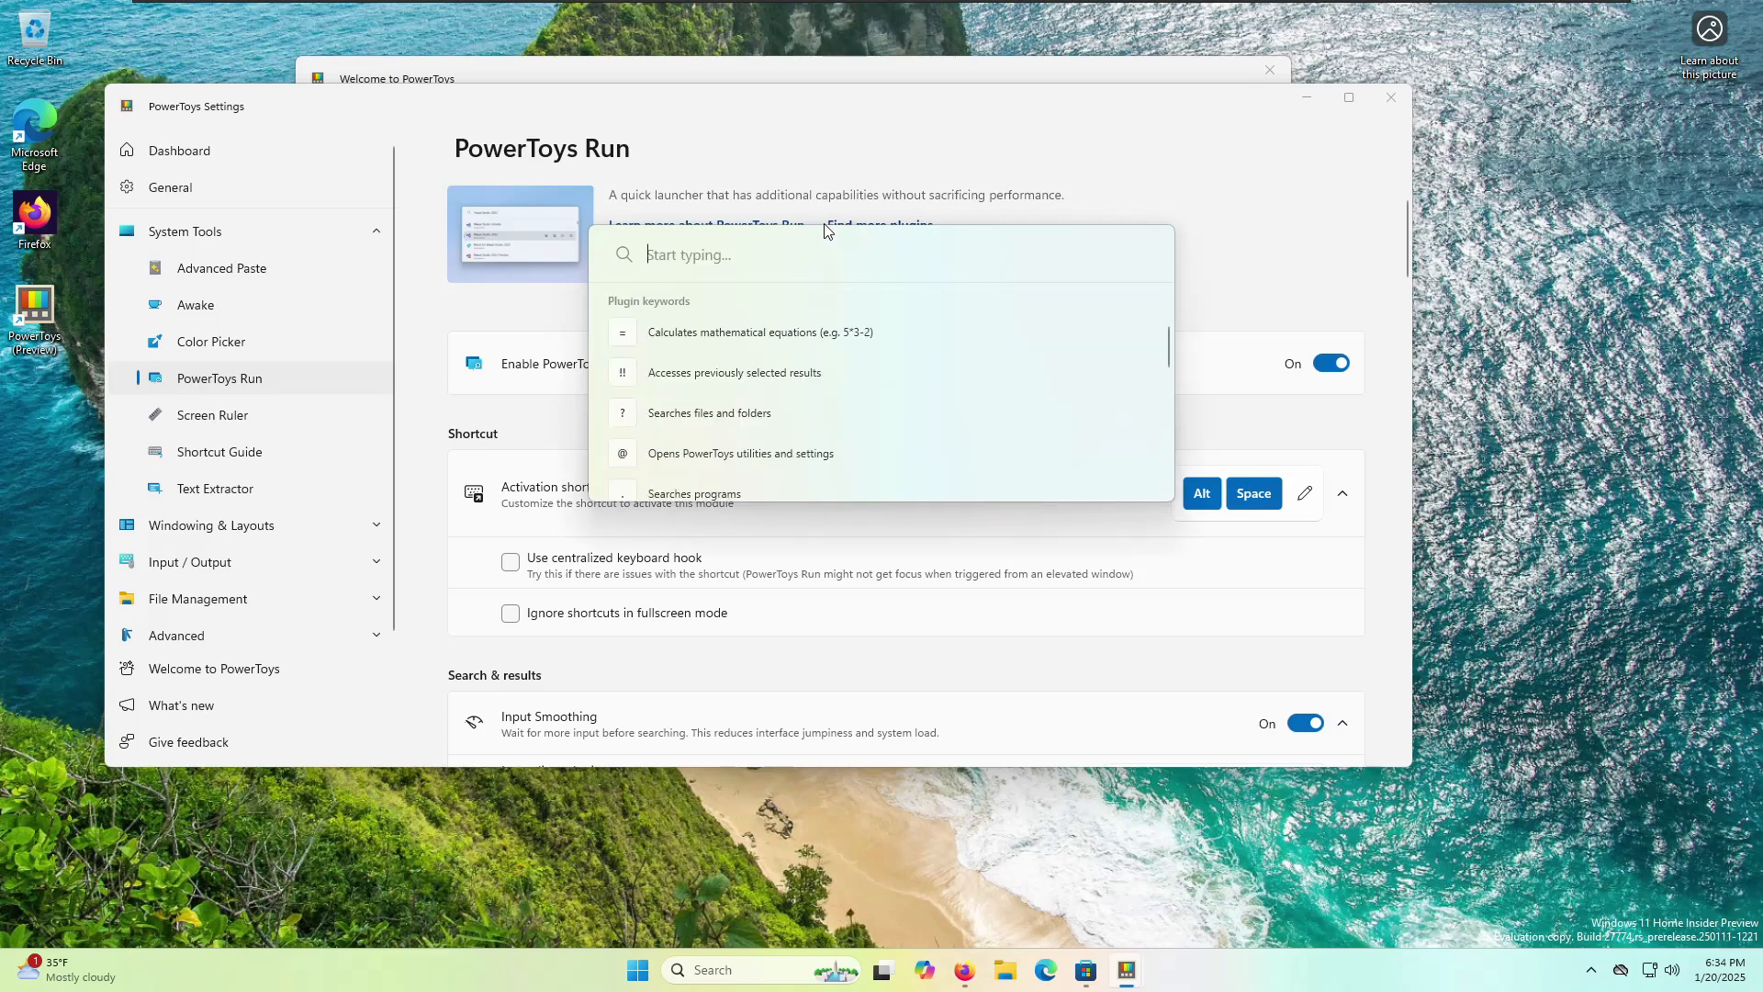
{"action": "type", "text": "7zeb"}
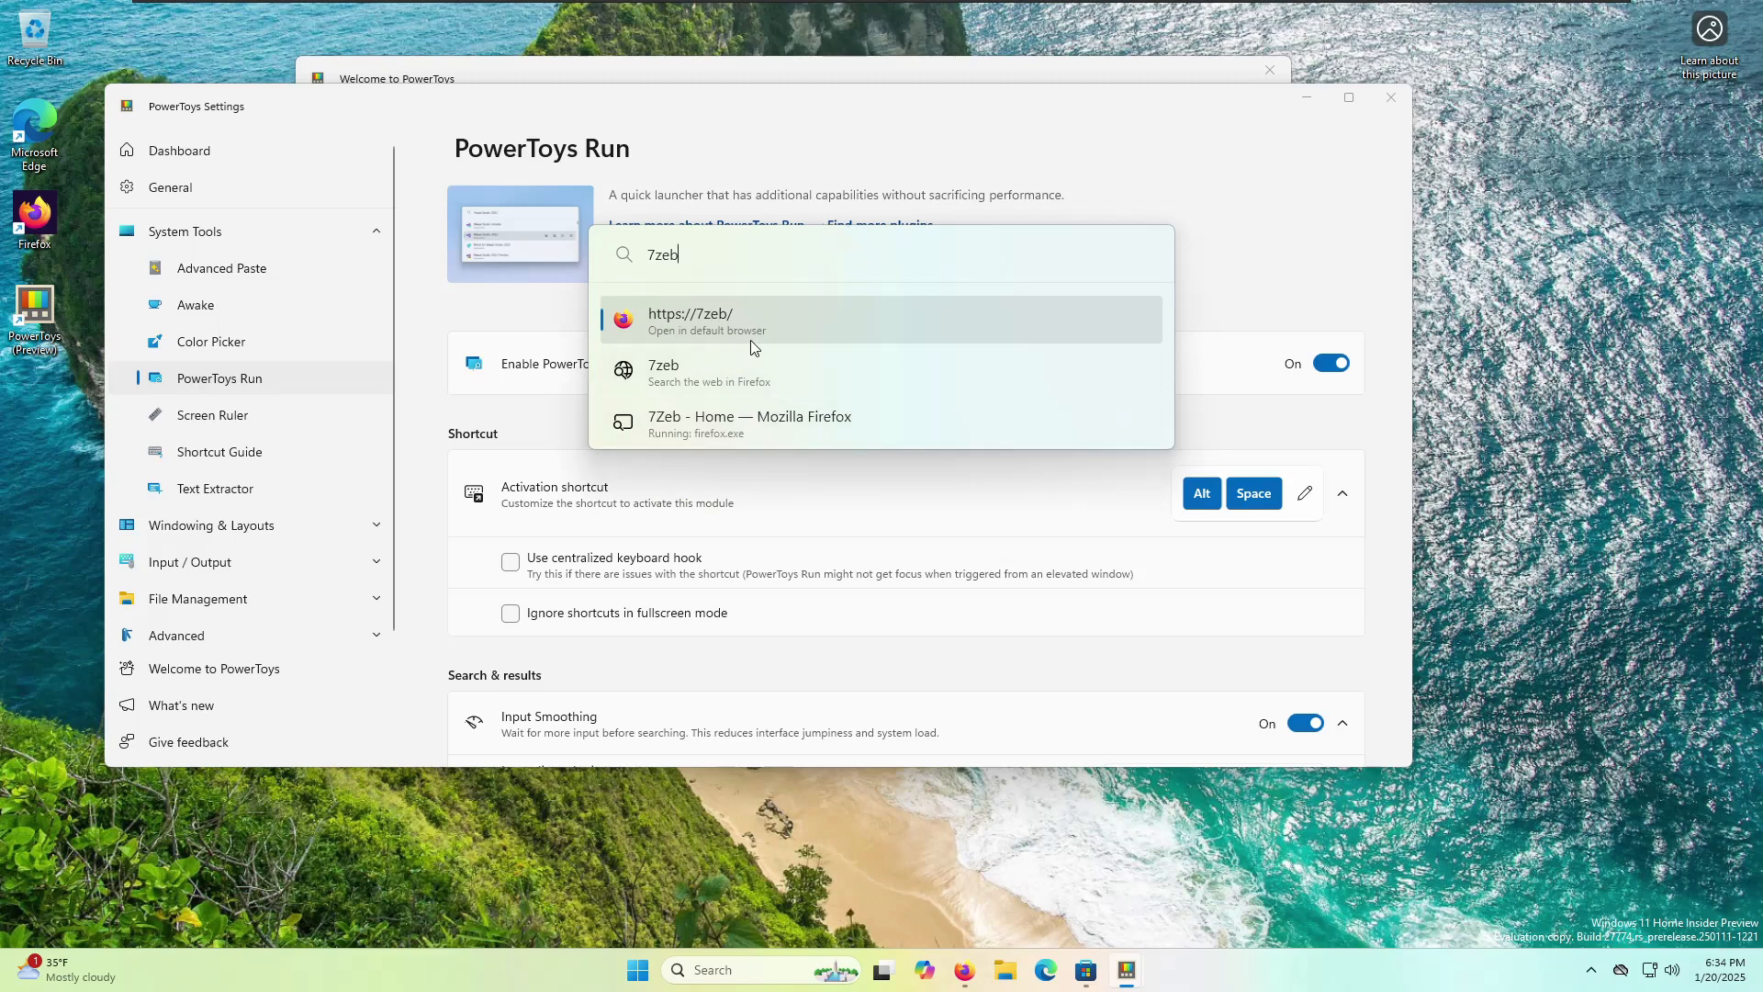
- Search PowerToys Run for "ive pla" and open the file ive played these games before.txt
{"action": "key", "text": "BackSpace"}
{"action": "key", "text": "BackSpace"}
{"action": "key", "text": "BackSpace"}
{"action": "key", "text": "BackSpace"}
{"action": "type", "text": "i"}
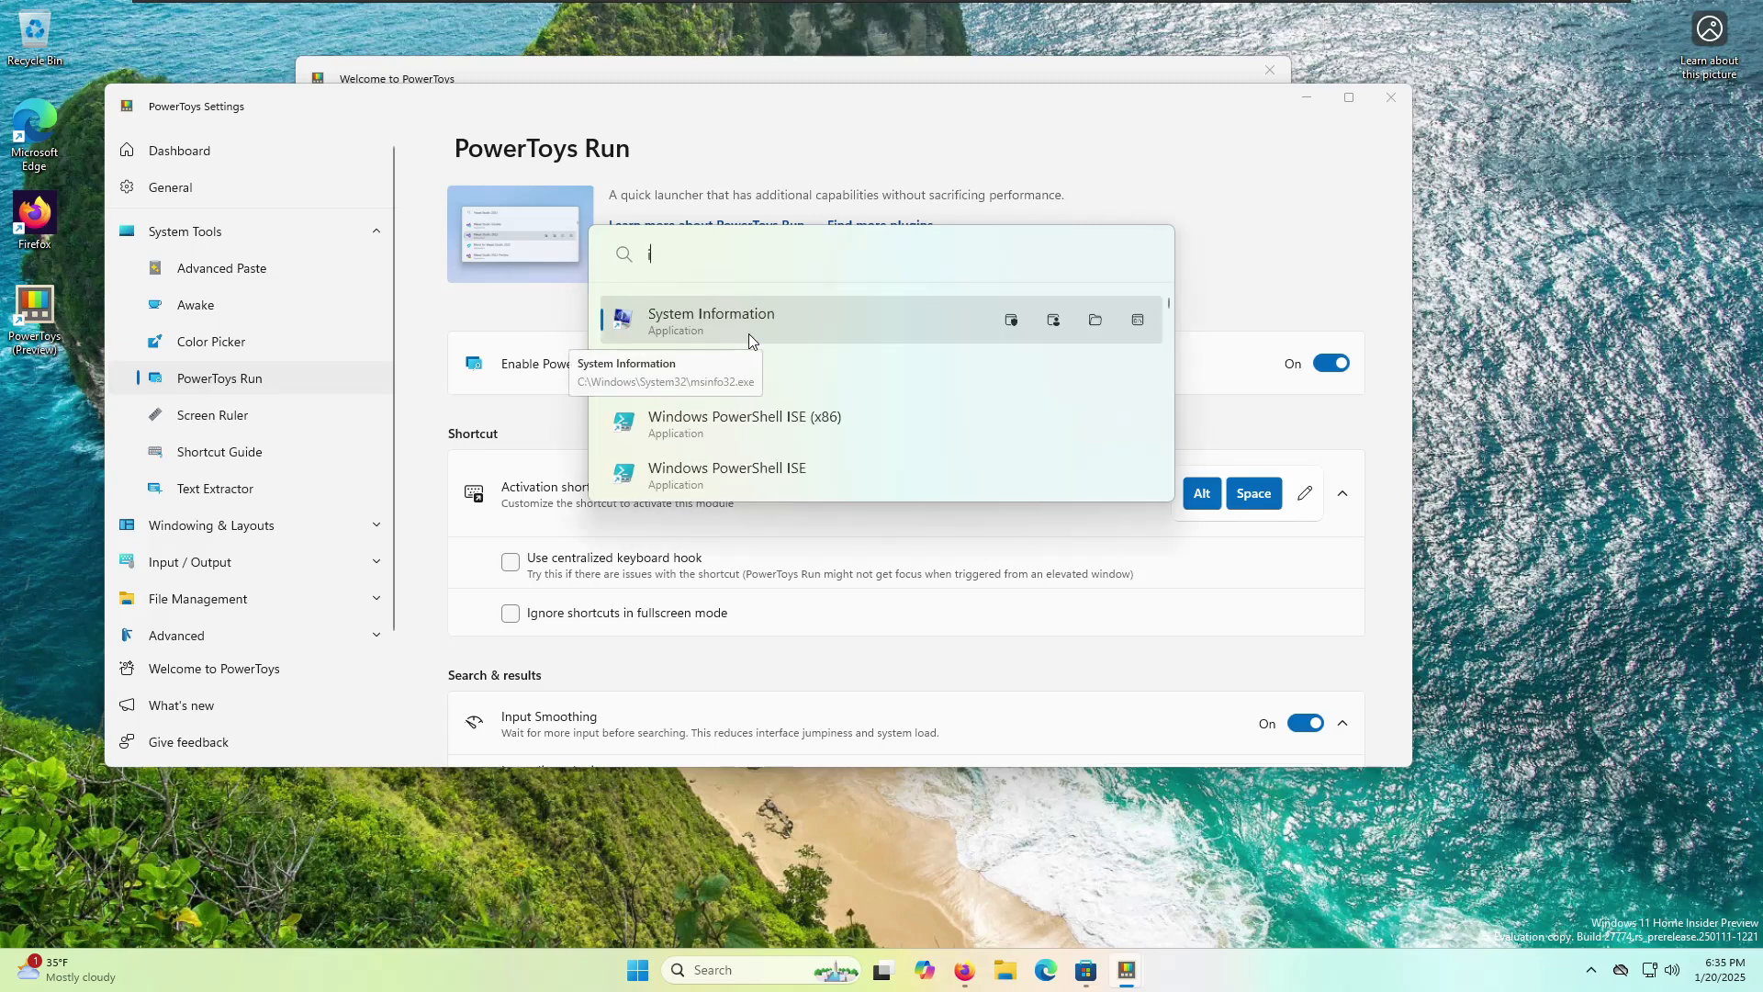
{"action": "type", "text": "ve "}
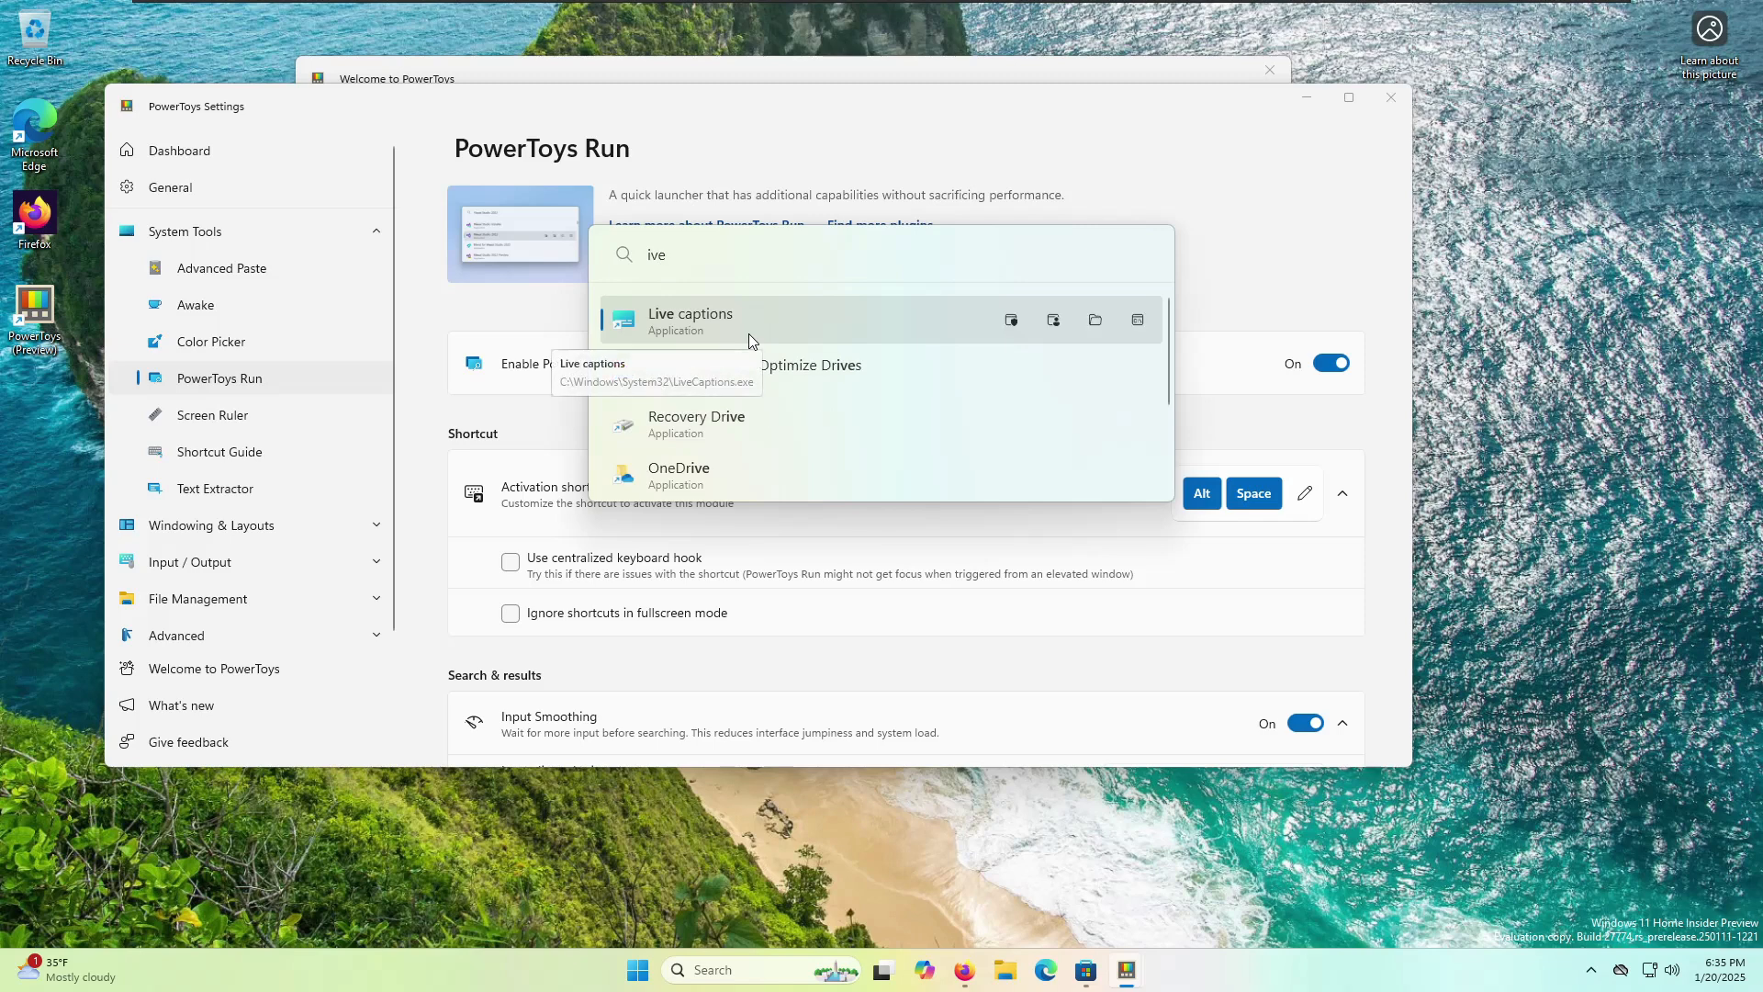
{"action": "type", "text": "pla"}
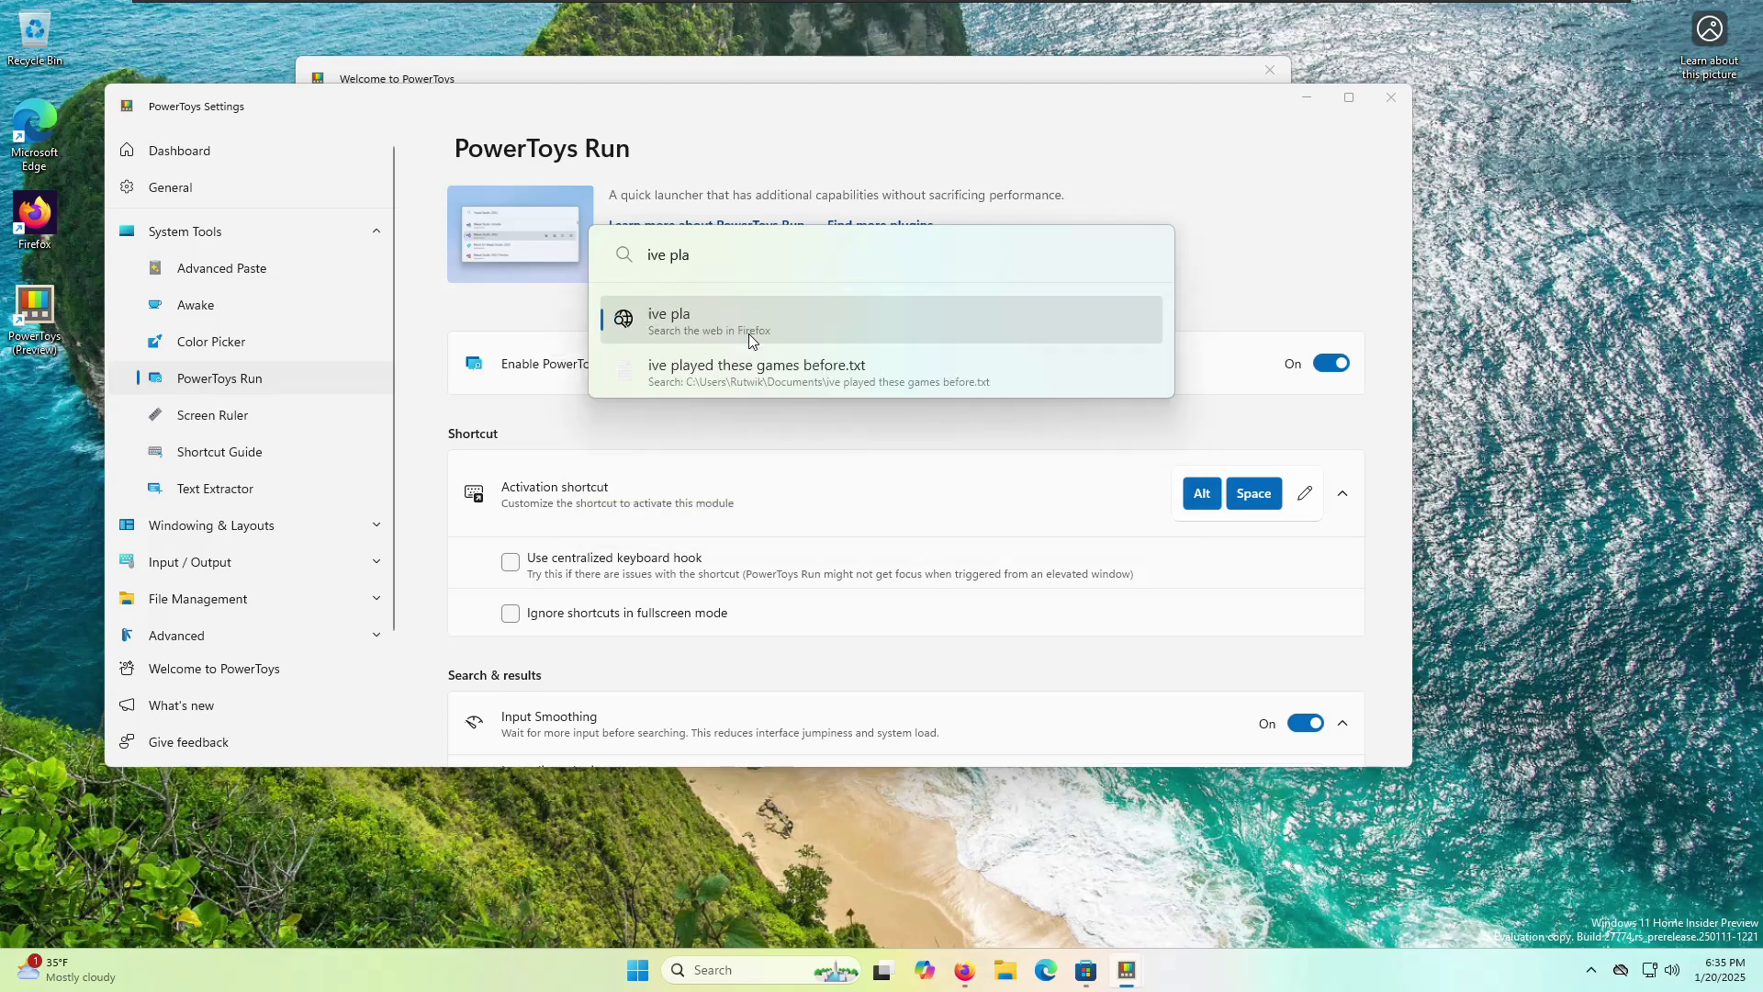
{"action": "key", "text": "Down"}
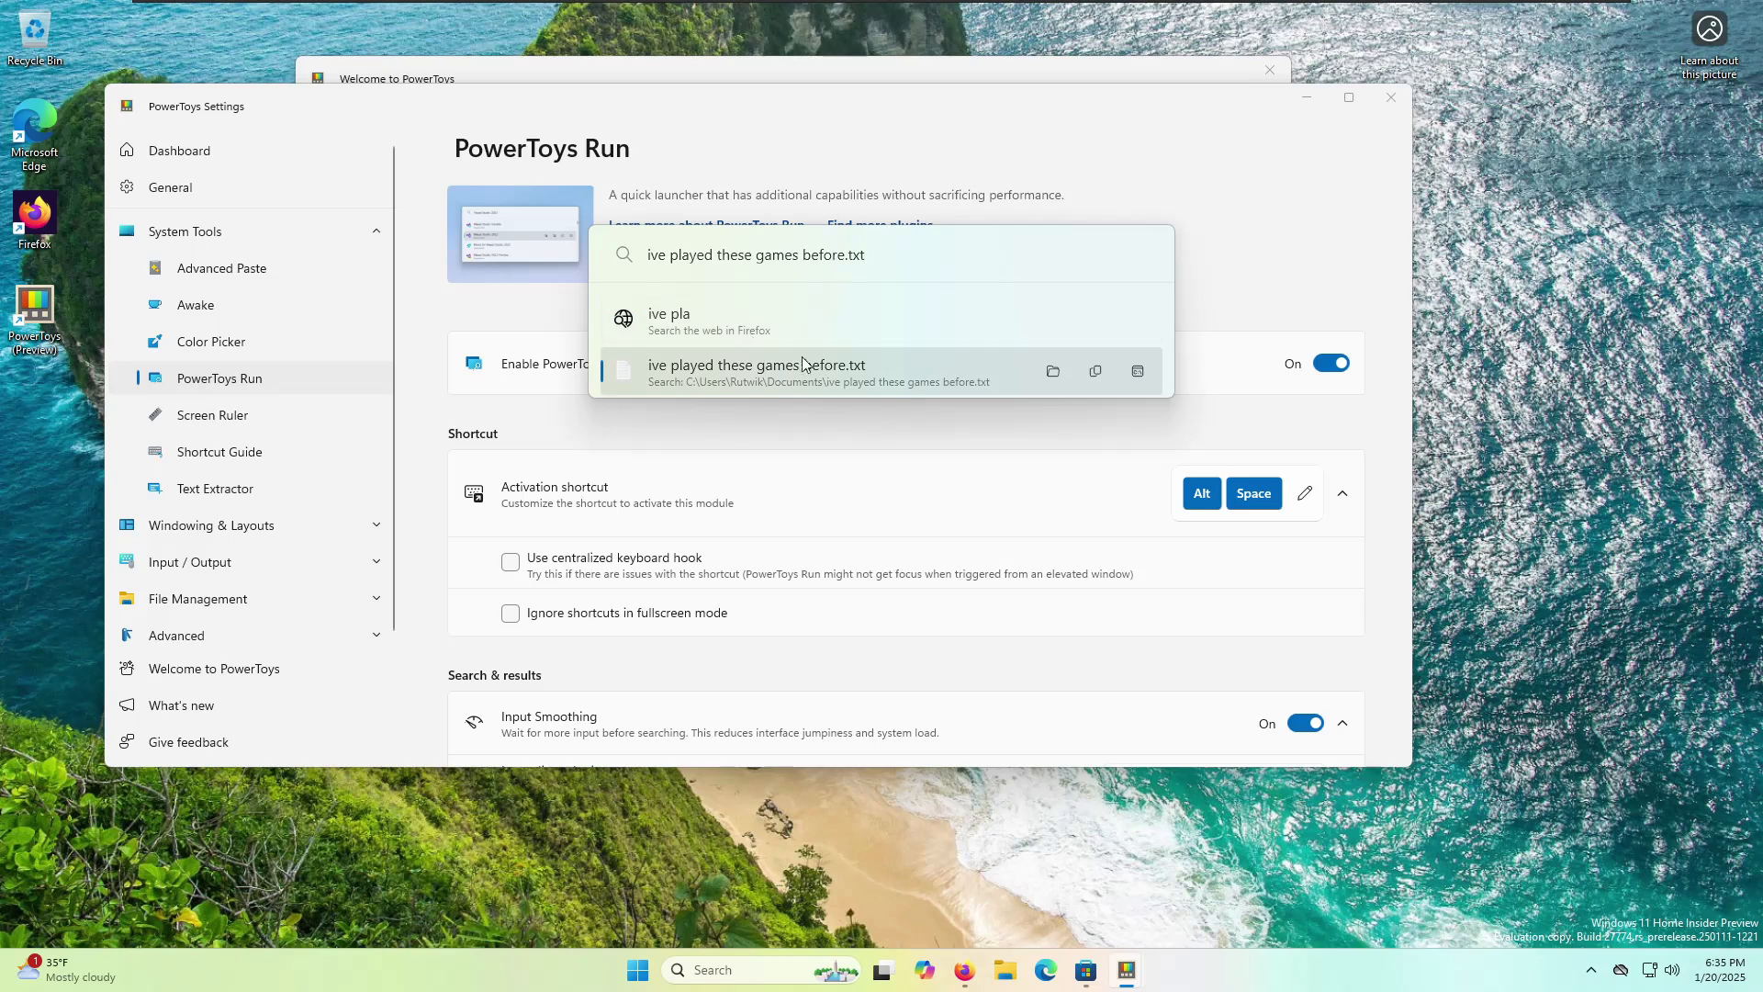
{"action": "left_click", "coordinate": [744, 386]}
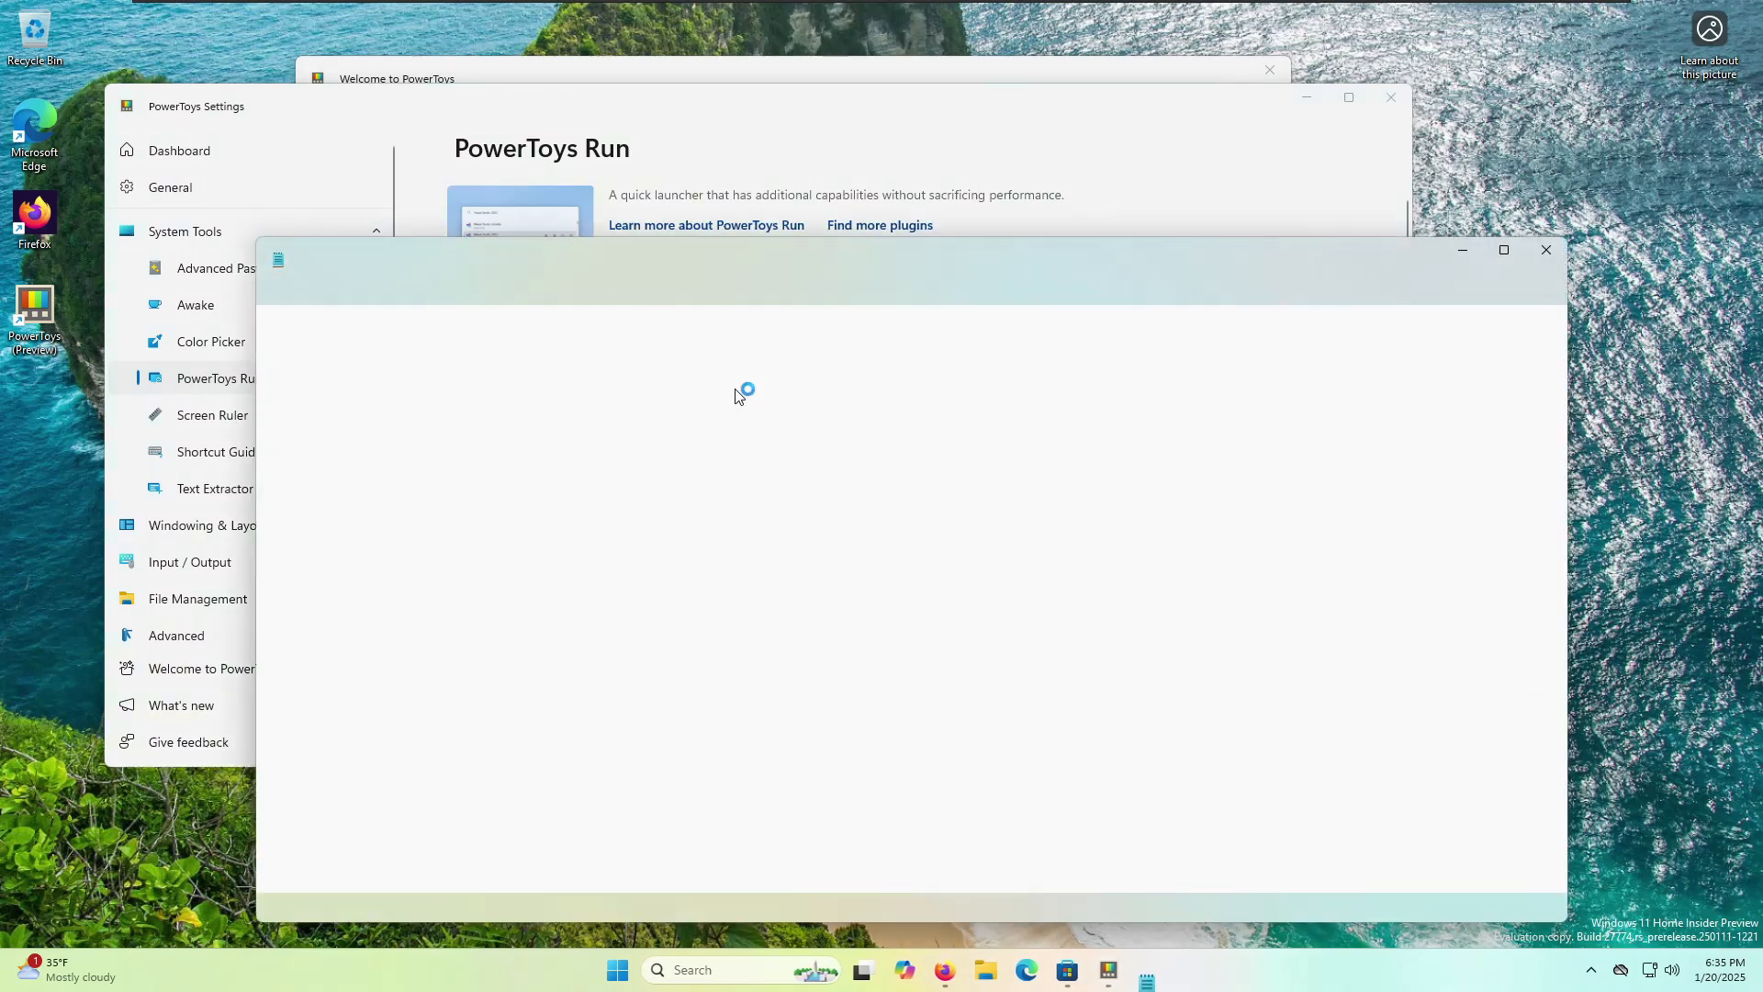
- Check the contents of the opened text file and close it
{"action": "left_click", "coordinate": [346, 344]}
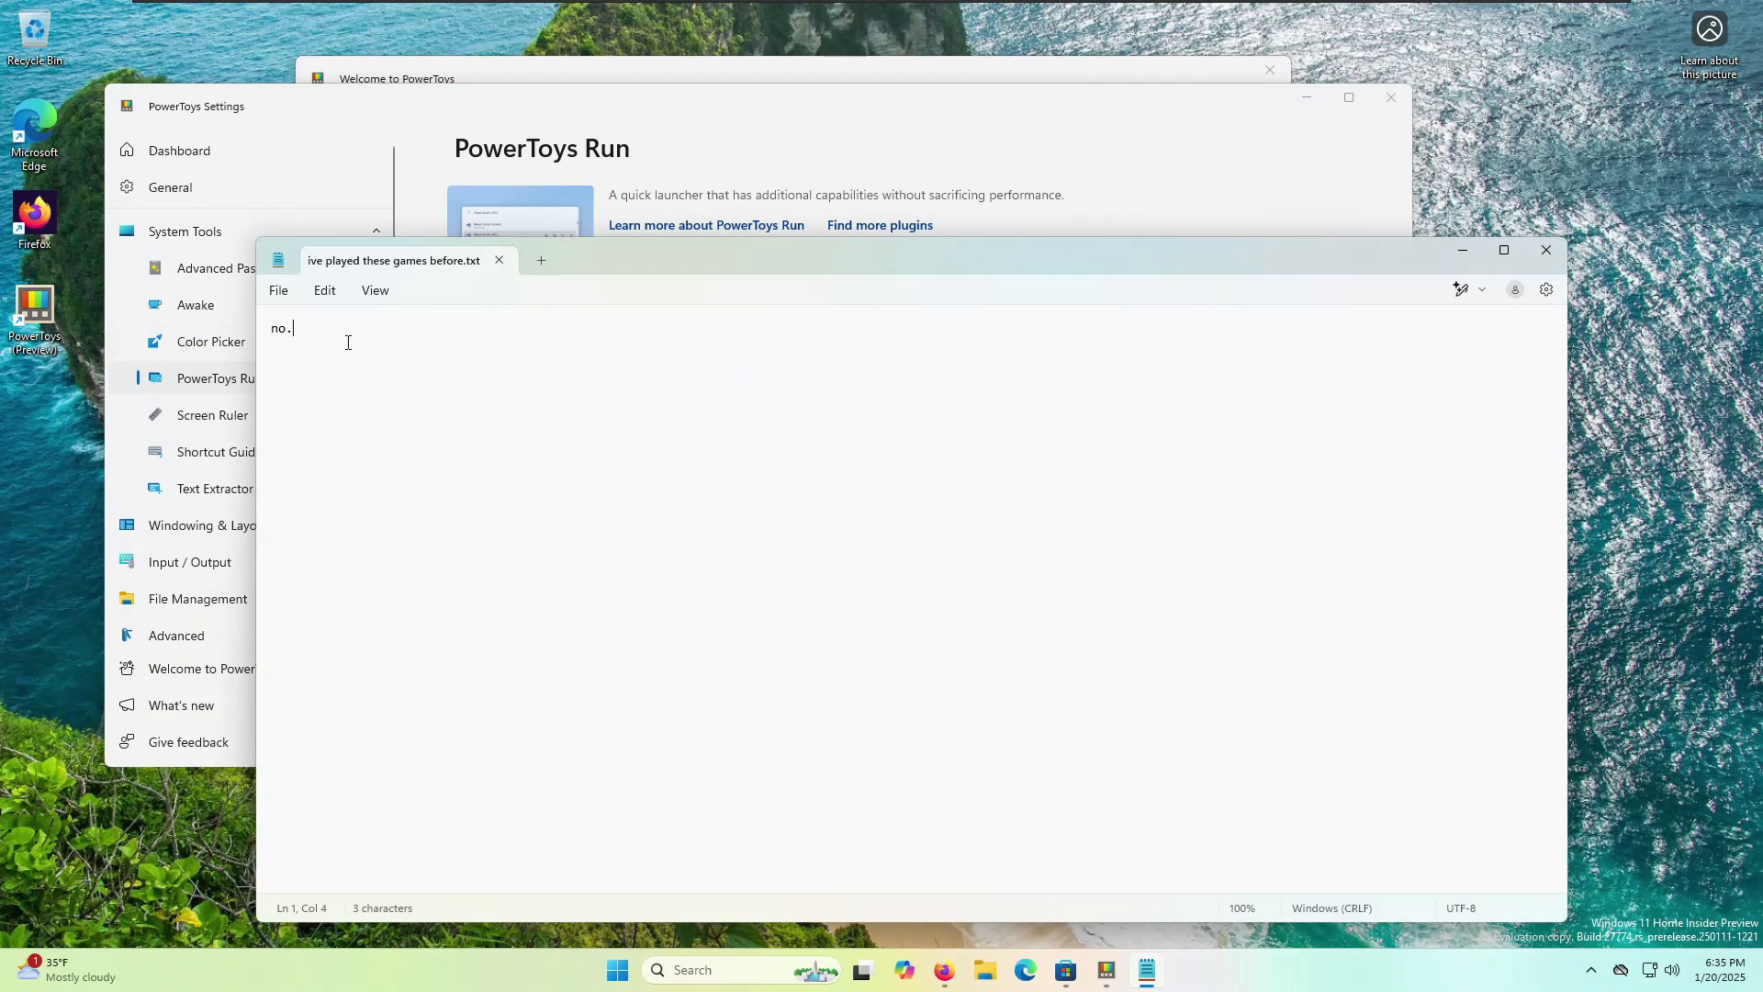
{"action": "scroll", "coordinate": [354, 353], "scroll_direction": "up", "scroll_amount": 20}
{"action": "left_click", "coordinate": [498, 260]}
- Look through the remaining PowerToys Run settings and its list of plugins
{"action": "scroll", "coordinate": [842, 470], "scroll_direction": "down", "scroll_amount": 3}
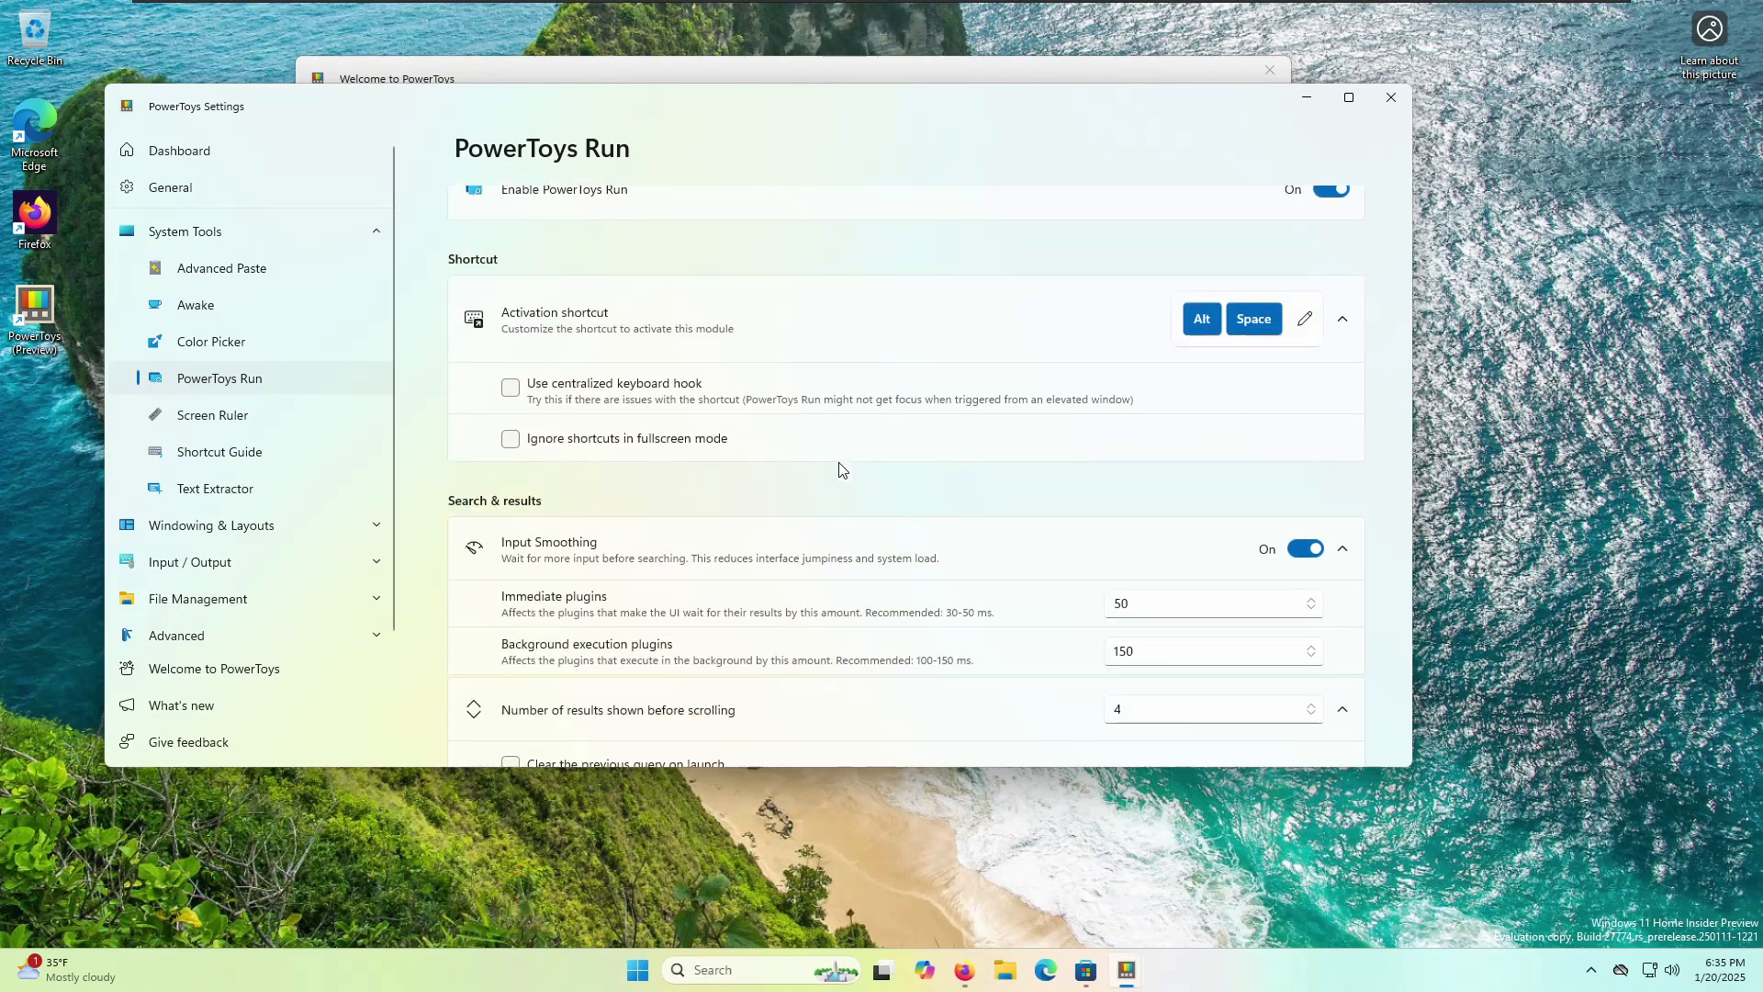
{"action": "scroll", "coordinate": [842, 470], "scroll_direction": "down", "scroll_amount": 10}
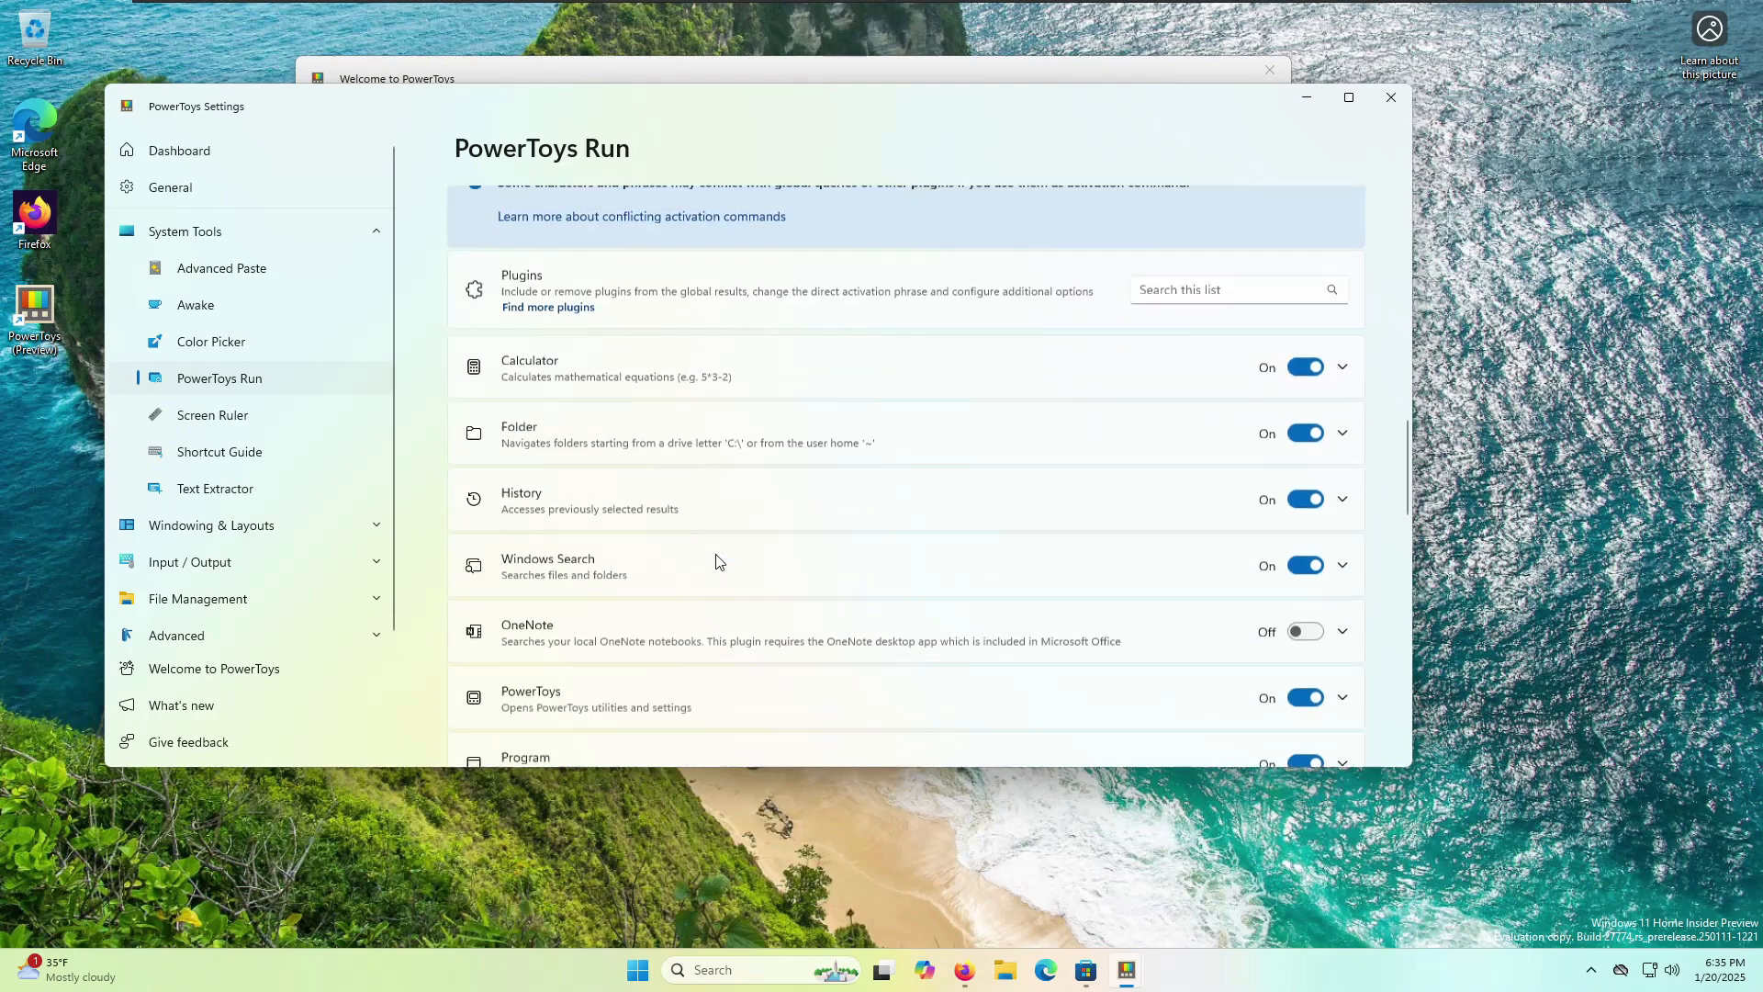
{"action": "scroll", "coordinate": [719, 561], "scroll_direction": "down", "scroll_amount": 10}
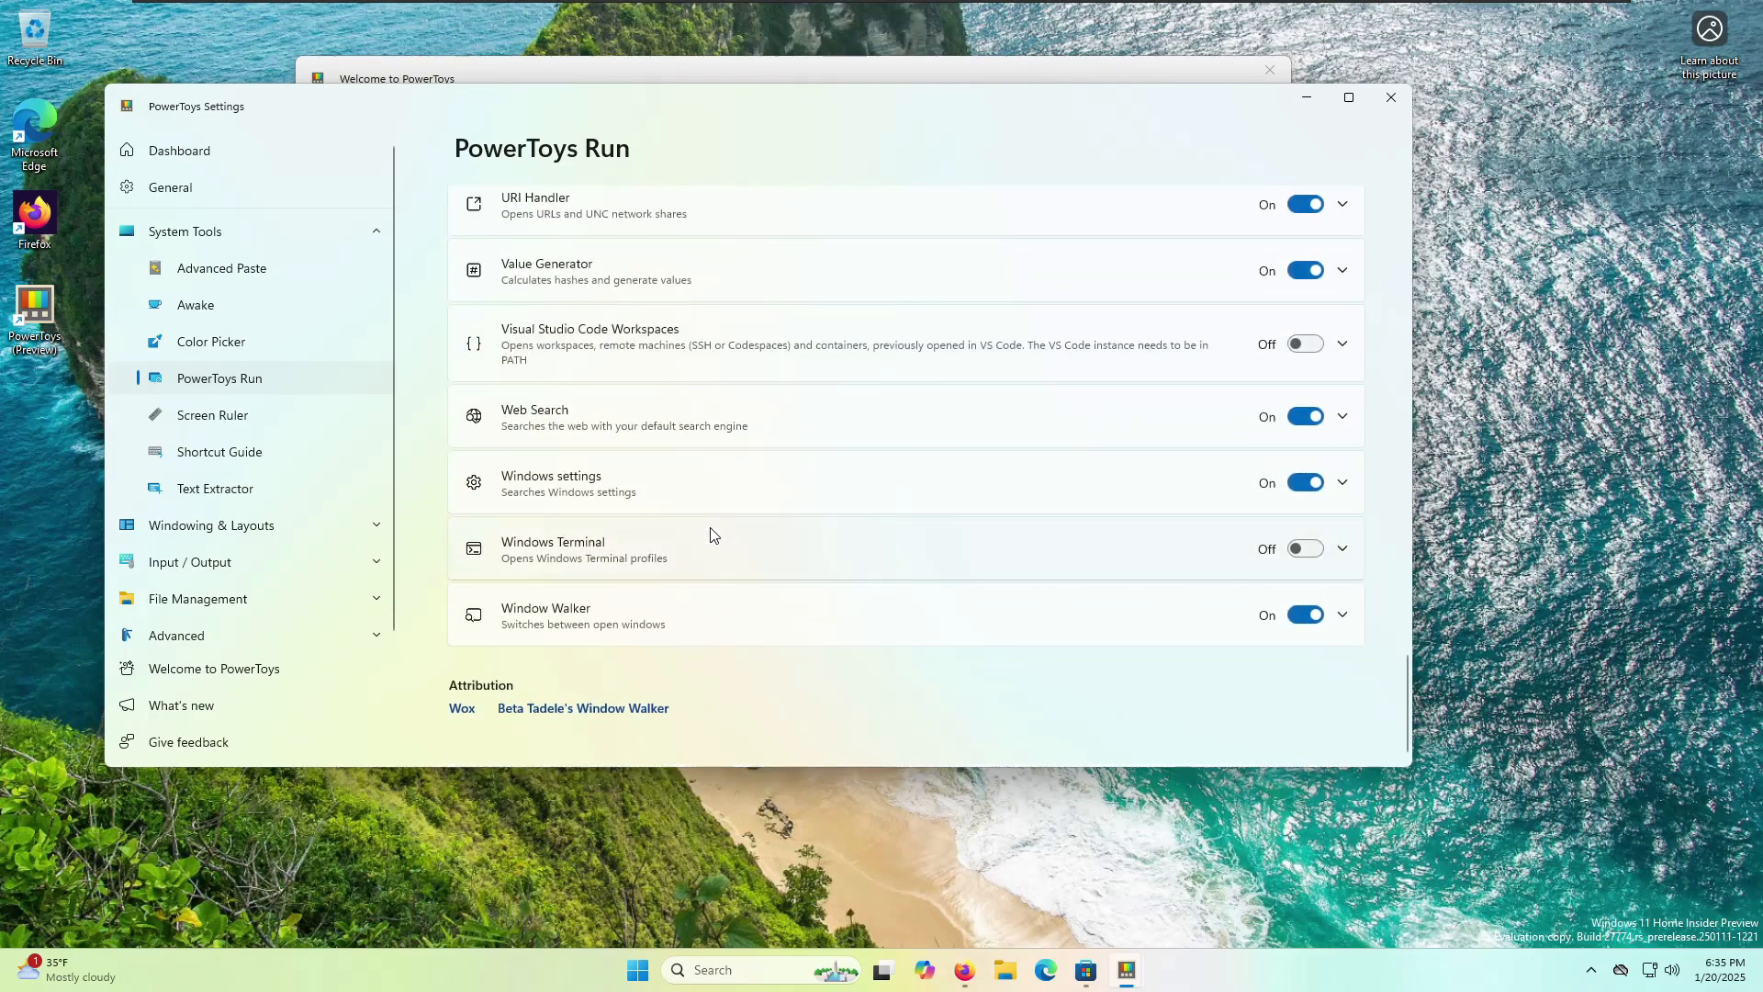
- Open the Screen Ruler settings, measure a rectangular area of the screen with the ruler's bounds tool, and close the ruler
{"action": "left_click", "coordinate": [313, 430]}
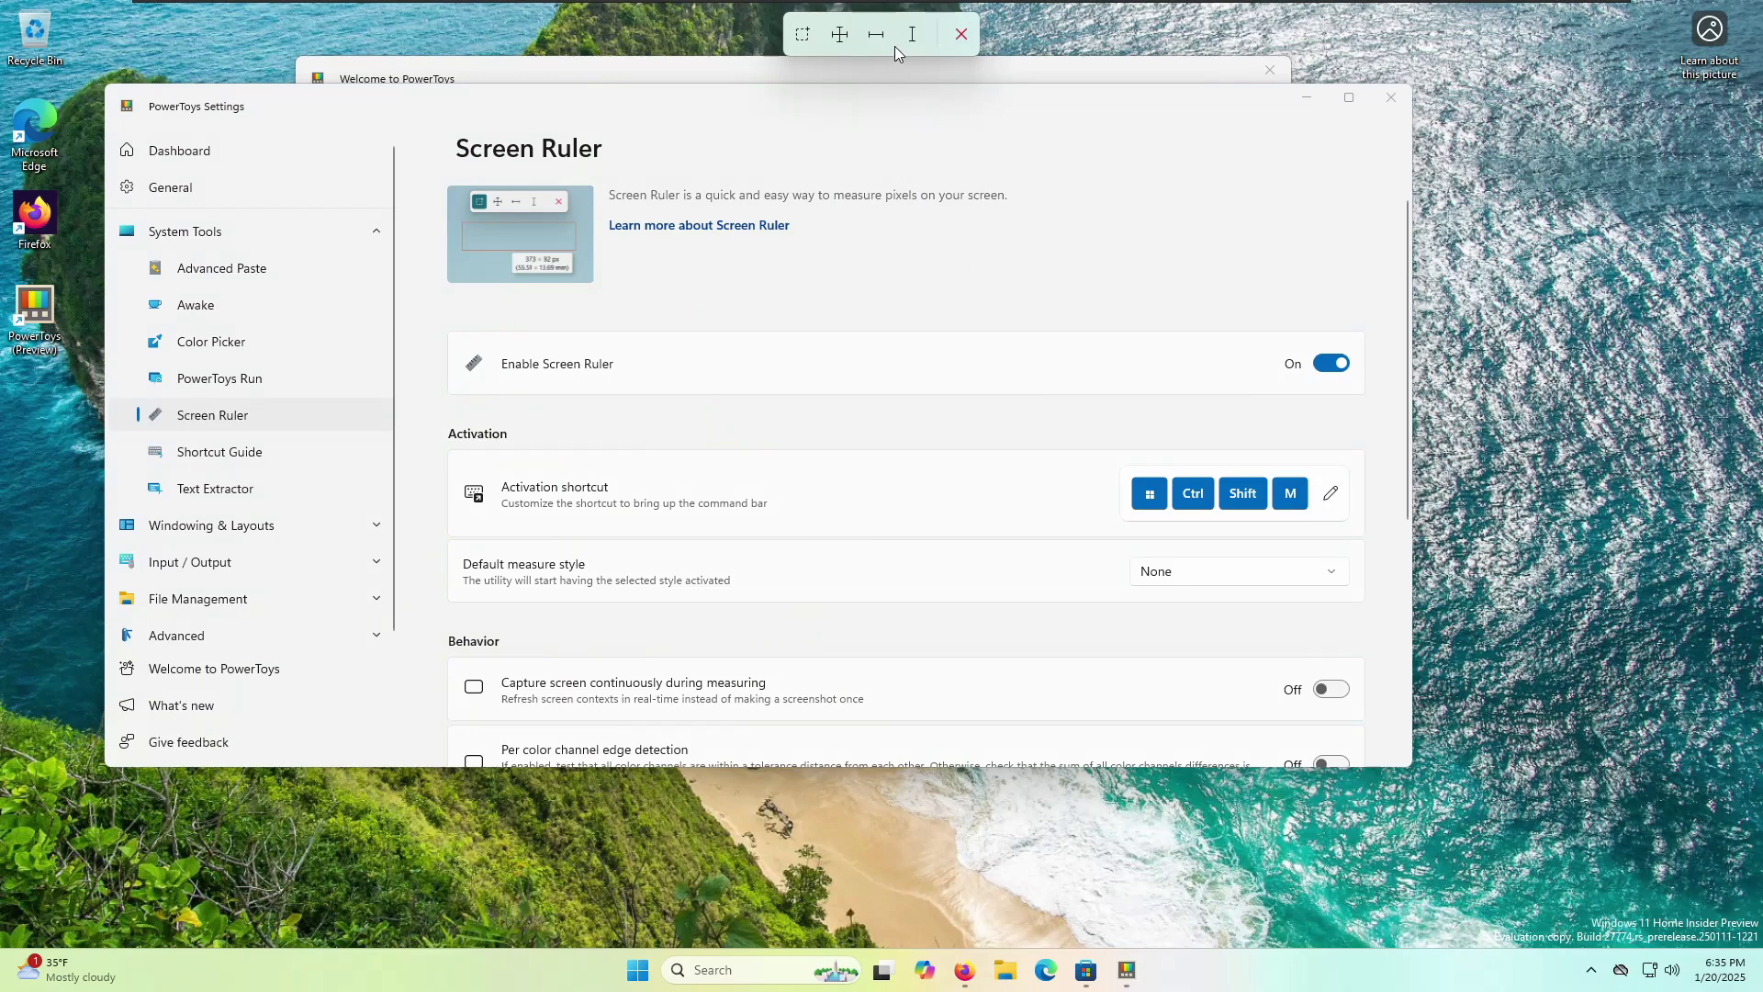
{"action": "left_click", "coordinate": [801, 34]}
{"action": "left_click_drag", "start_coordinate": [575, 92], "coordinate": [585, 102]}
{"action": "mouse_move", "coordinate": [827, 243]}
{"action": "left_mouse_down"}
{"action": "mouse_move", "coordinate": [1128, 332]}
{"action": "mouse_move", "coordinate": [1438, 579]}
{"action": "mouse_move", "coordinate": [1159, 510]}
{"action": "mouse_move", "coordinate": [1035, 453]}
{"action": "mouse_move", "coordinate": [1001, 482]}
{"action": "mouse_move", "coordinate": [766, 136]}
{"action": "mouse_move", "coordinate": [592, 120]}
{"action": "left_mouse_up"}
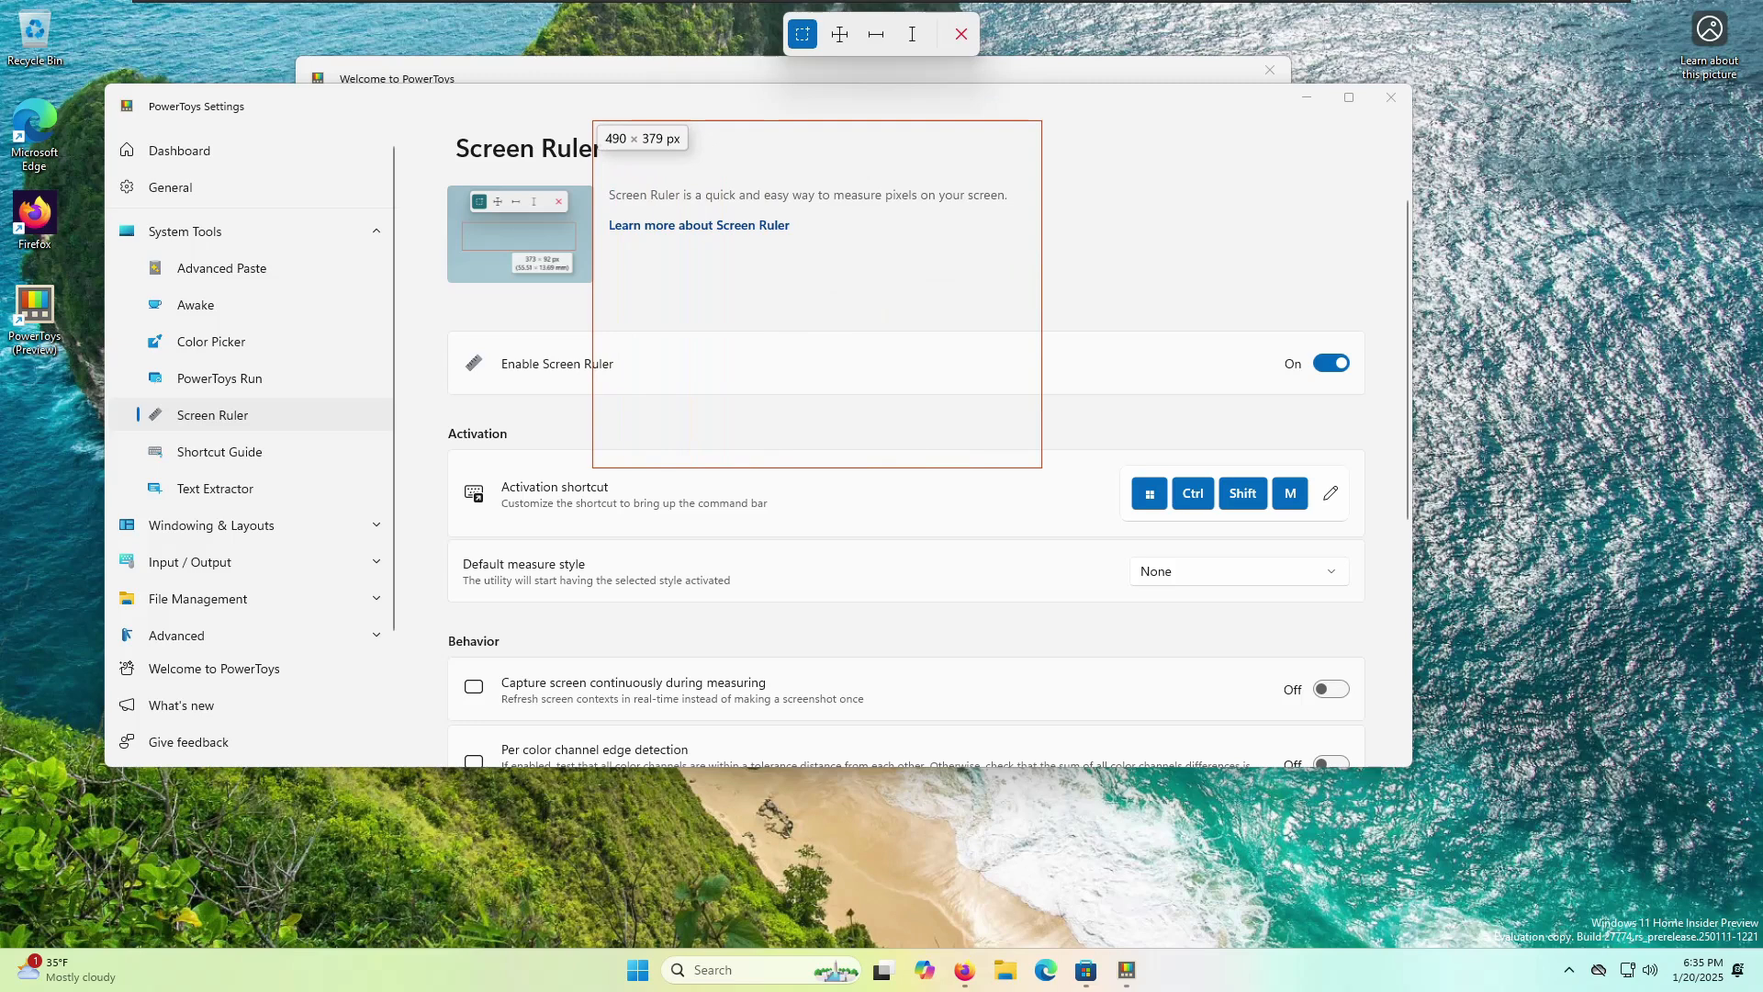
{"action": "left_click", "coordinate": [960, 37]}
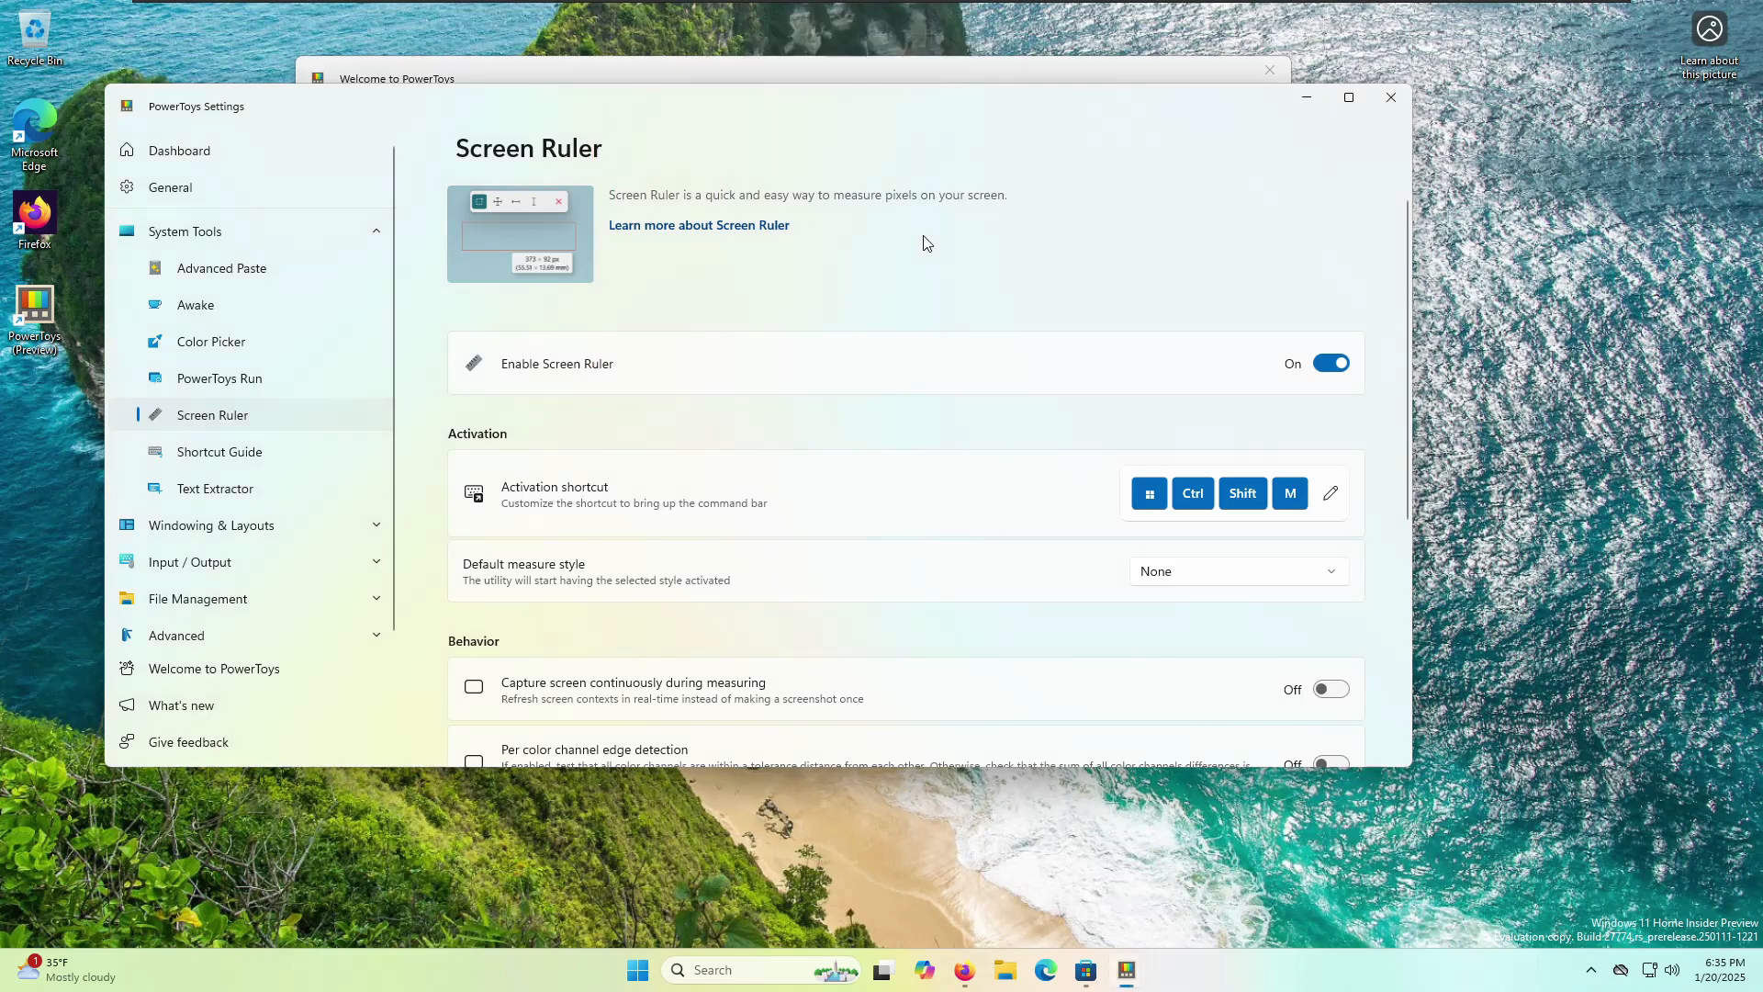
- Set the Screen Ruler line color to blue, #3952FF
{"action": "scroll", "coordinate": [744, 373], "scroll_direction": "down", "scroll_amount": 6}
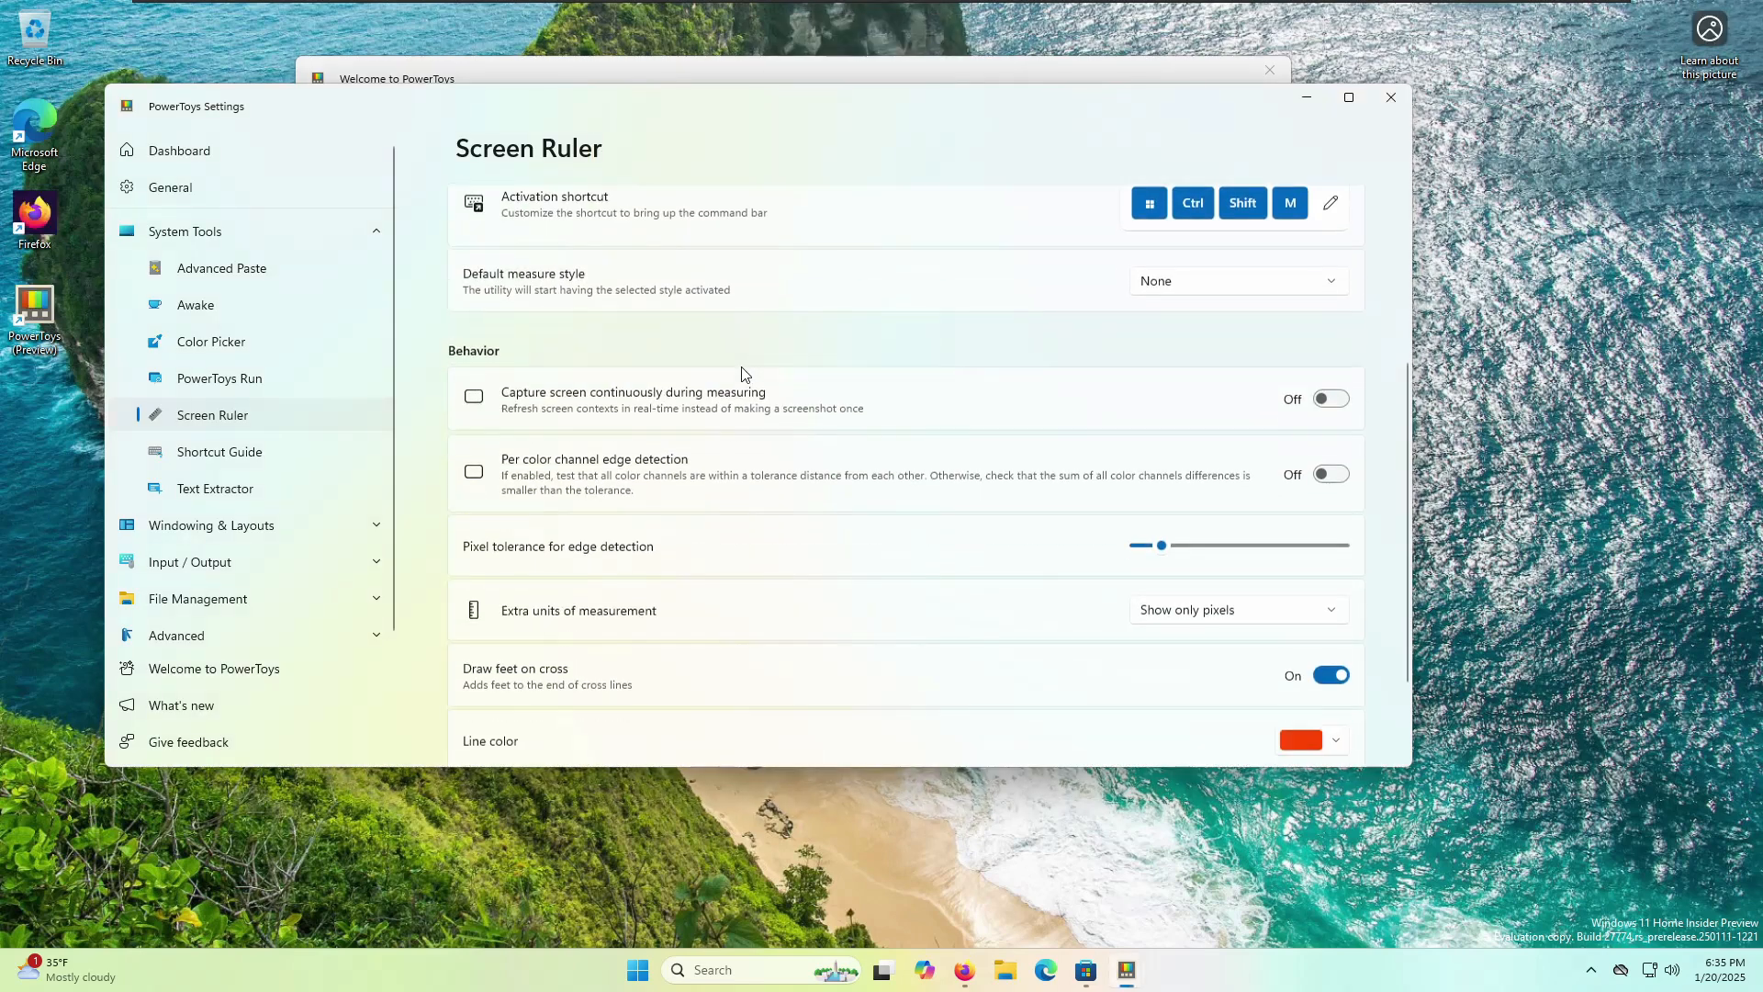
{"action": "scroll", "coordinate": [745, 374], "scroll_direction": "down", "scroll_amount": 3}
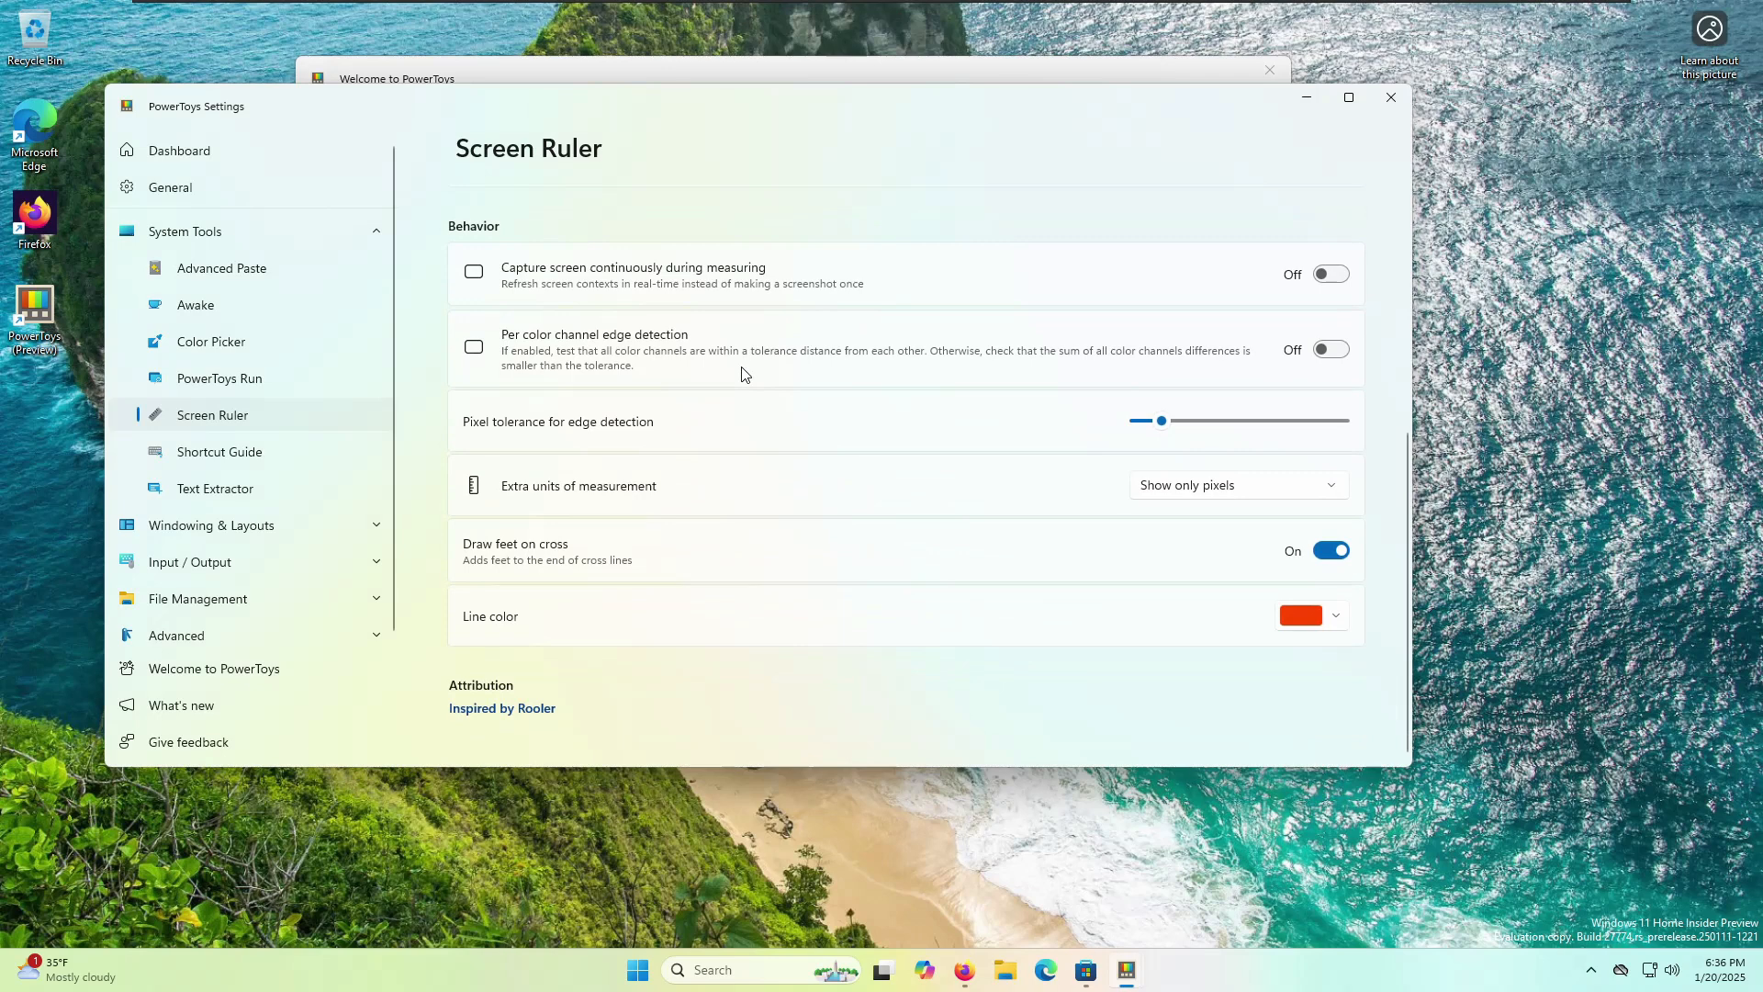
{"action": "left_click", "coordinate": [1290, 627]}
{"action": "left_click_drag", "start_coordinate": [1272, 241], "coordinate": [1323, 182]}
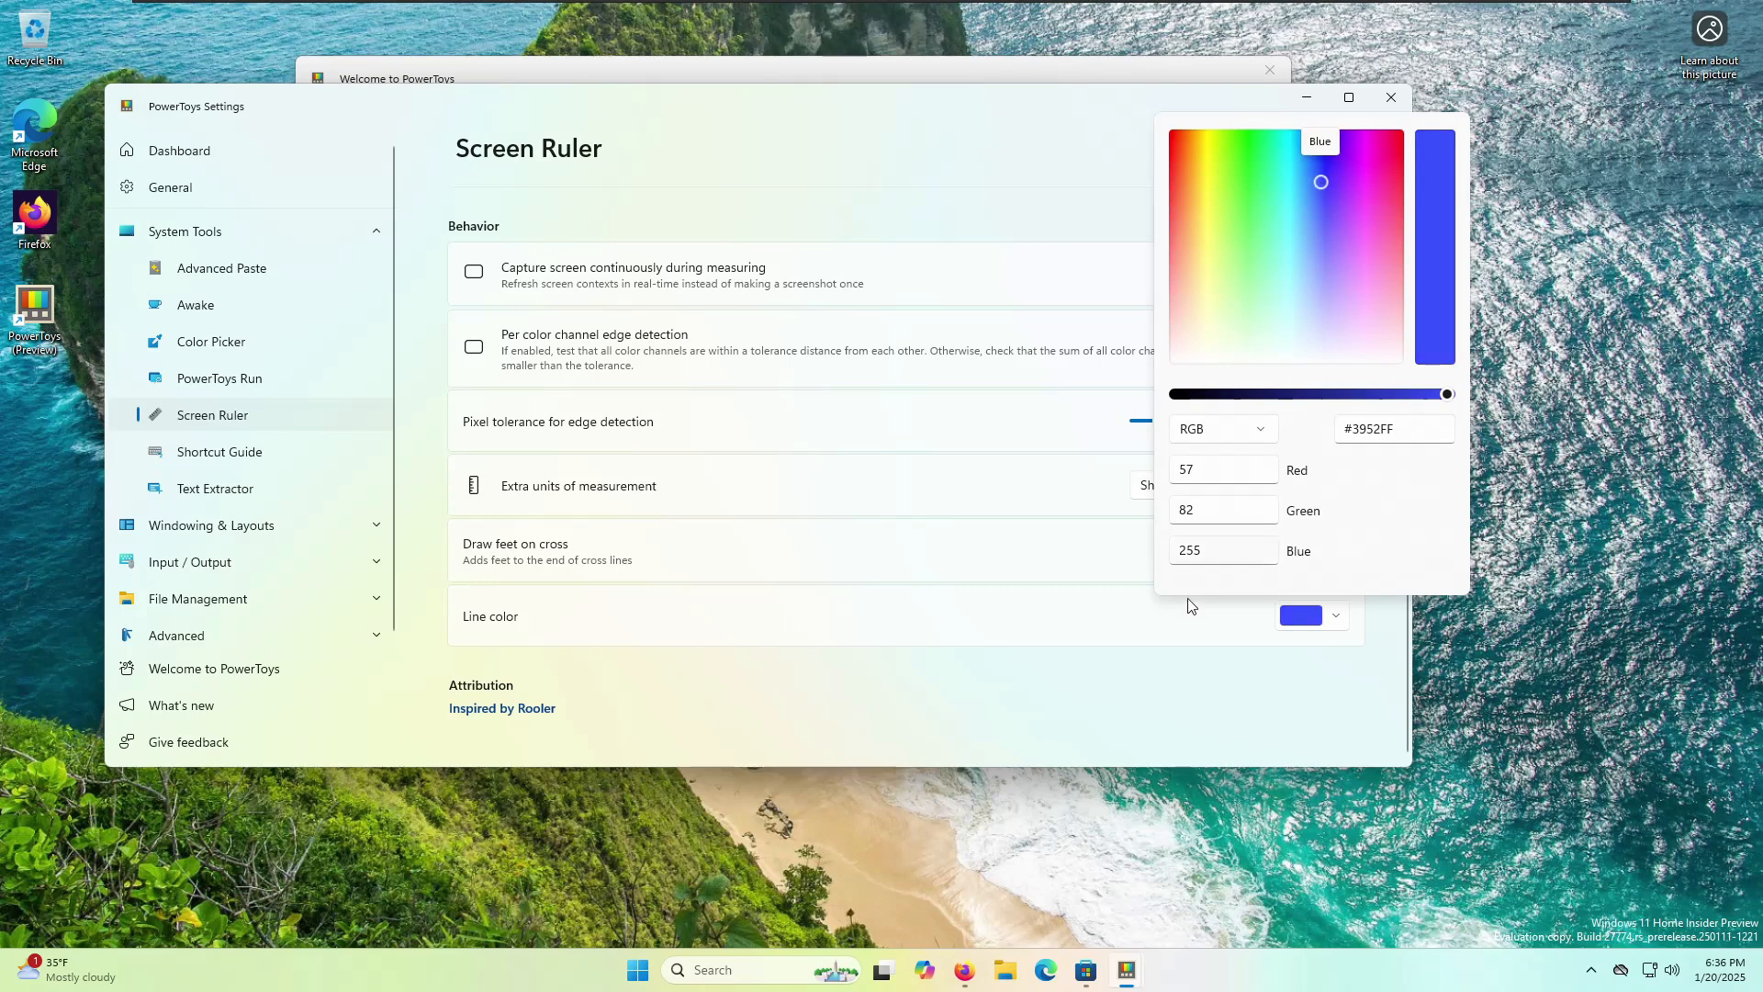
{"action": "left_click", "coordinate": [1072, 709]}
- Relaunch Screen Ruler, measure a large rectangular area across the settings window, and close the ruler
{"action": "scroll", "coordinate": [1071, 709], "scroll_direction": "up", "scroll_amount": 3}
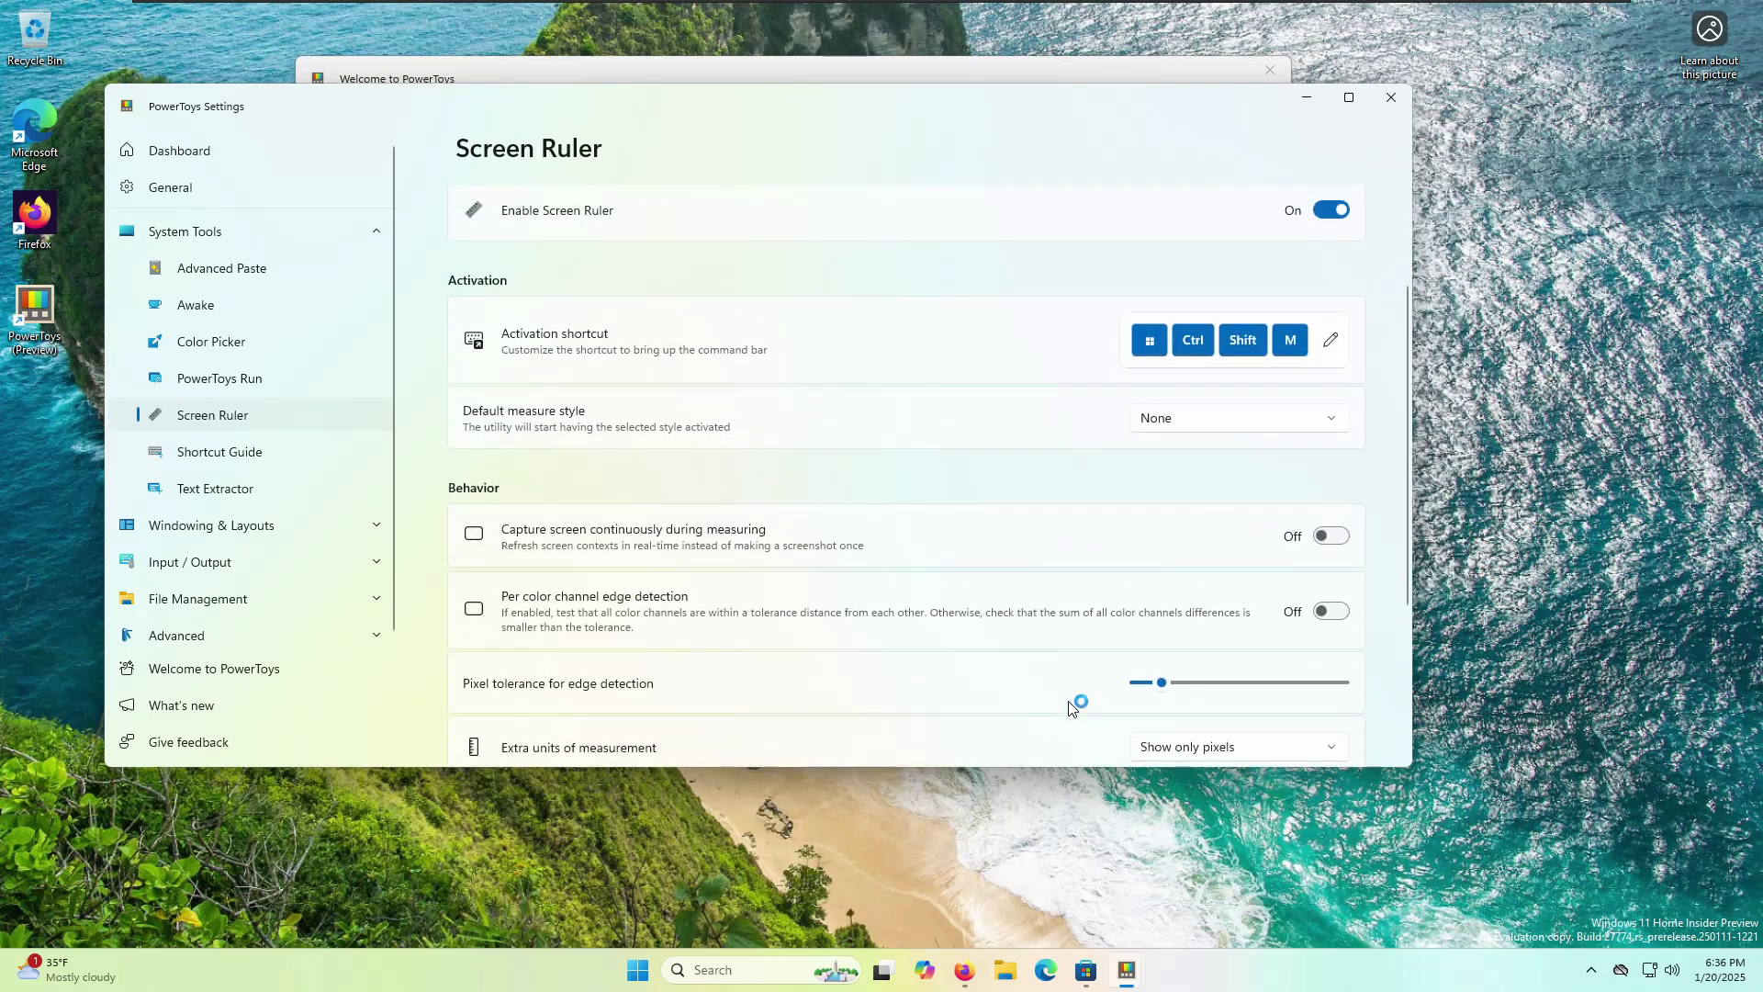
{"action": "key", "text": "super+ctrl+shift+m"}
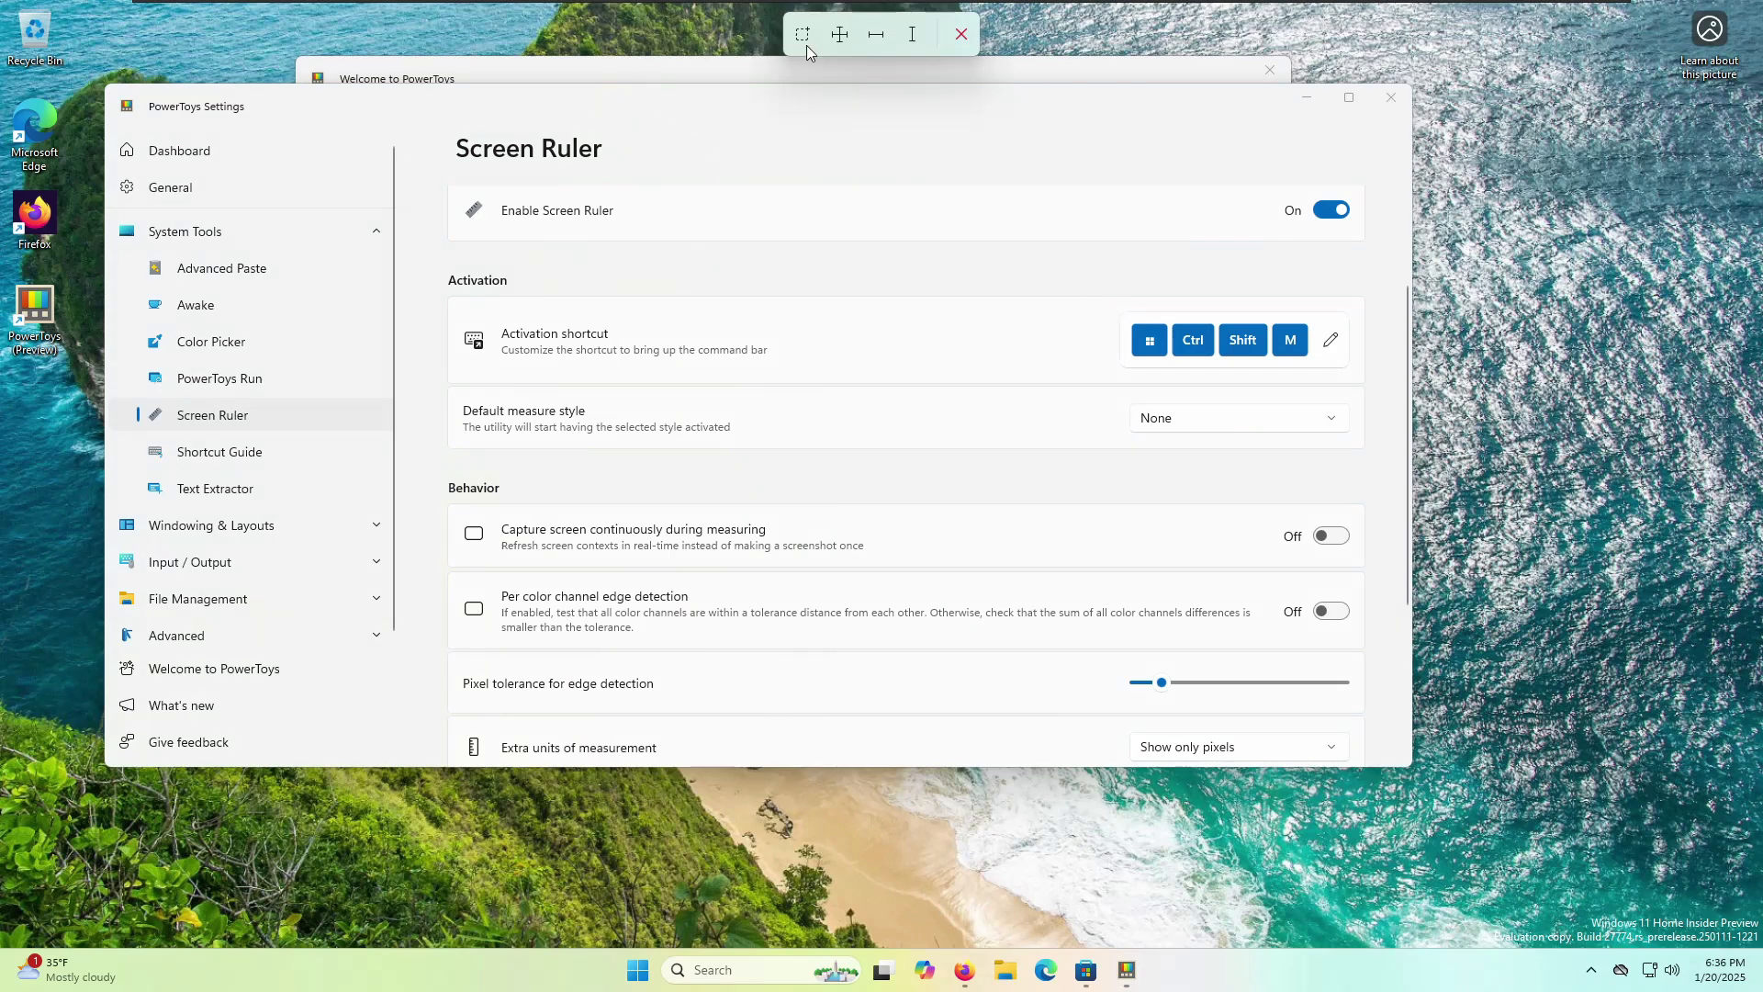
{"action": "left_click", "coordinate": [802, 34]}
{"action": "left_click_drag", "start_coordinate": [671, 94], "coordinate": [1359, 588]}
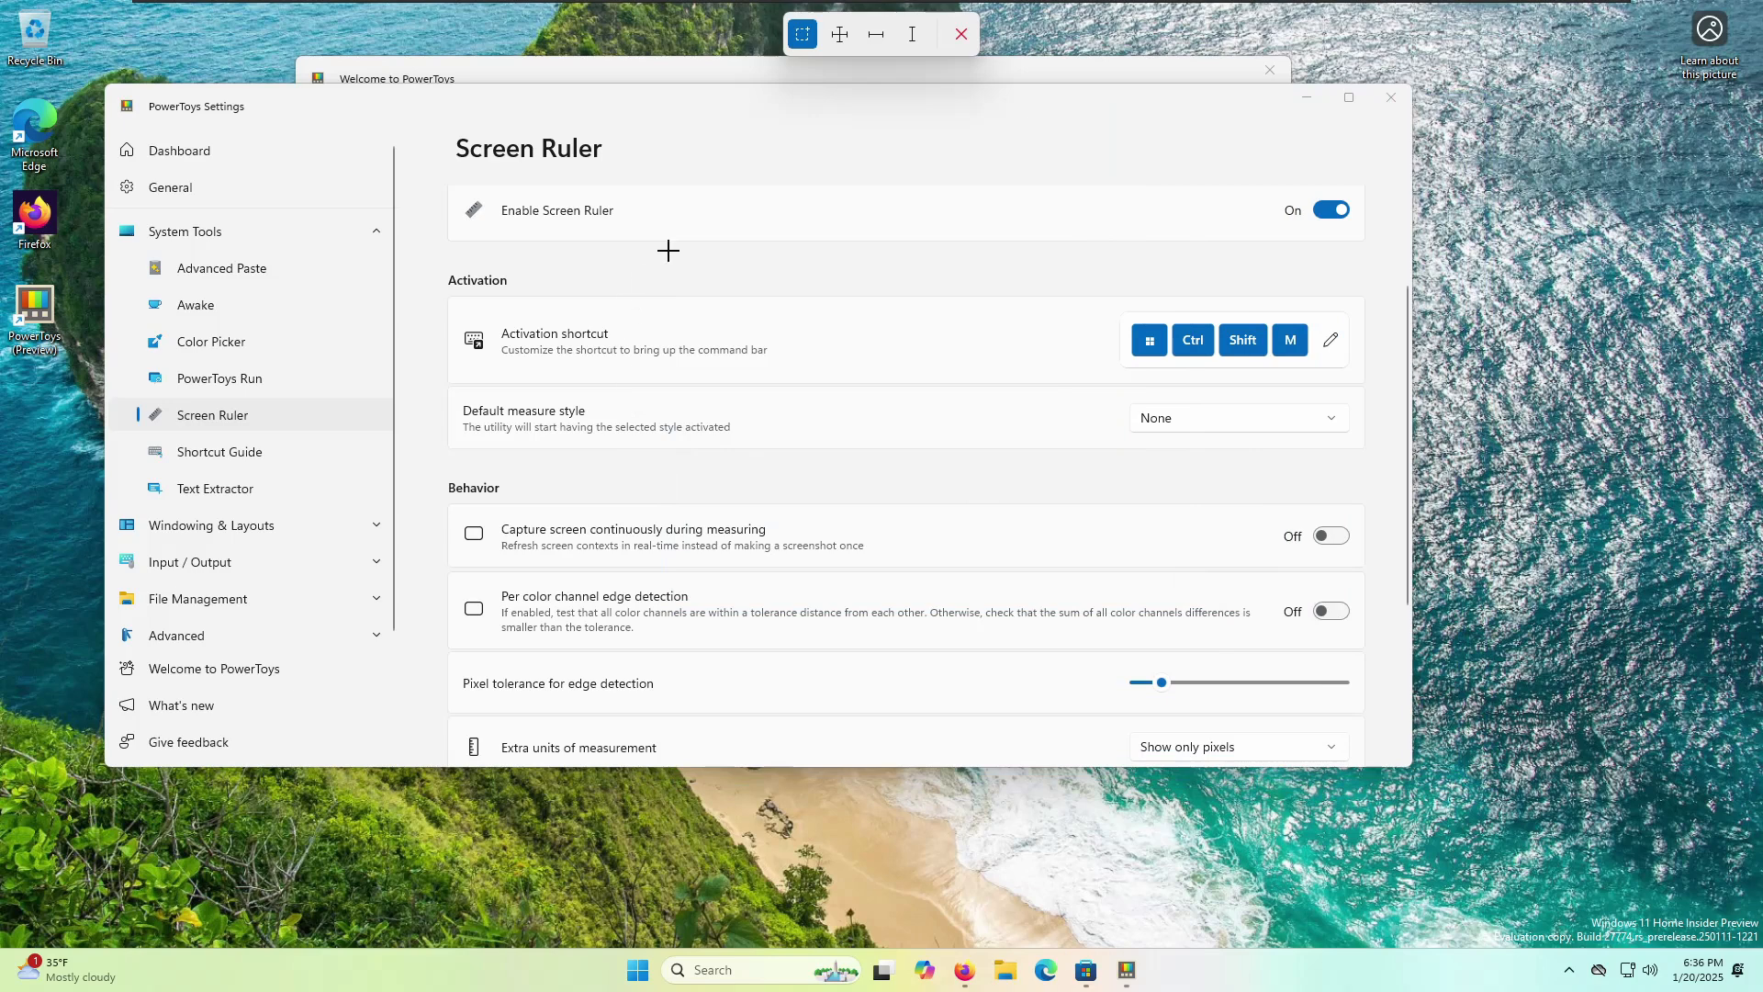
{"action": "left_click", "coordinate": [960, 35]}
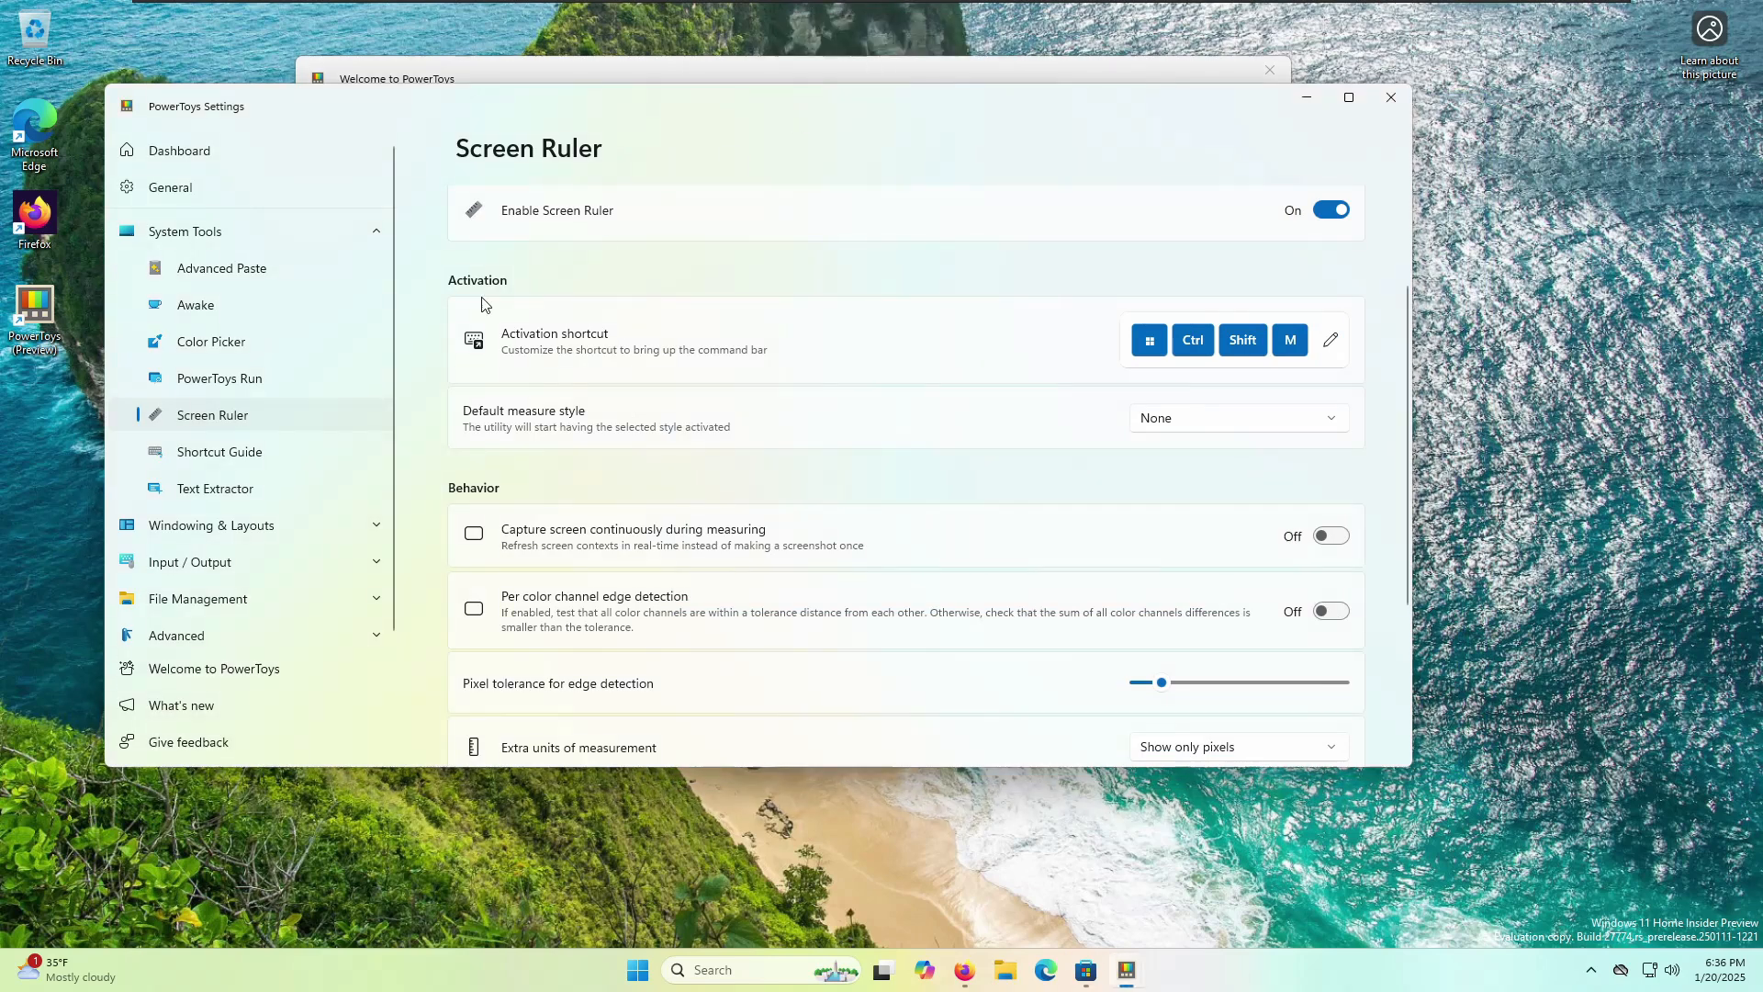
- Open the Shortcut Guide settings, view and dismiss the Windows shortcut overlay, and look over the options
{"action": "left_click", "coordinate": [237, 449]}
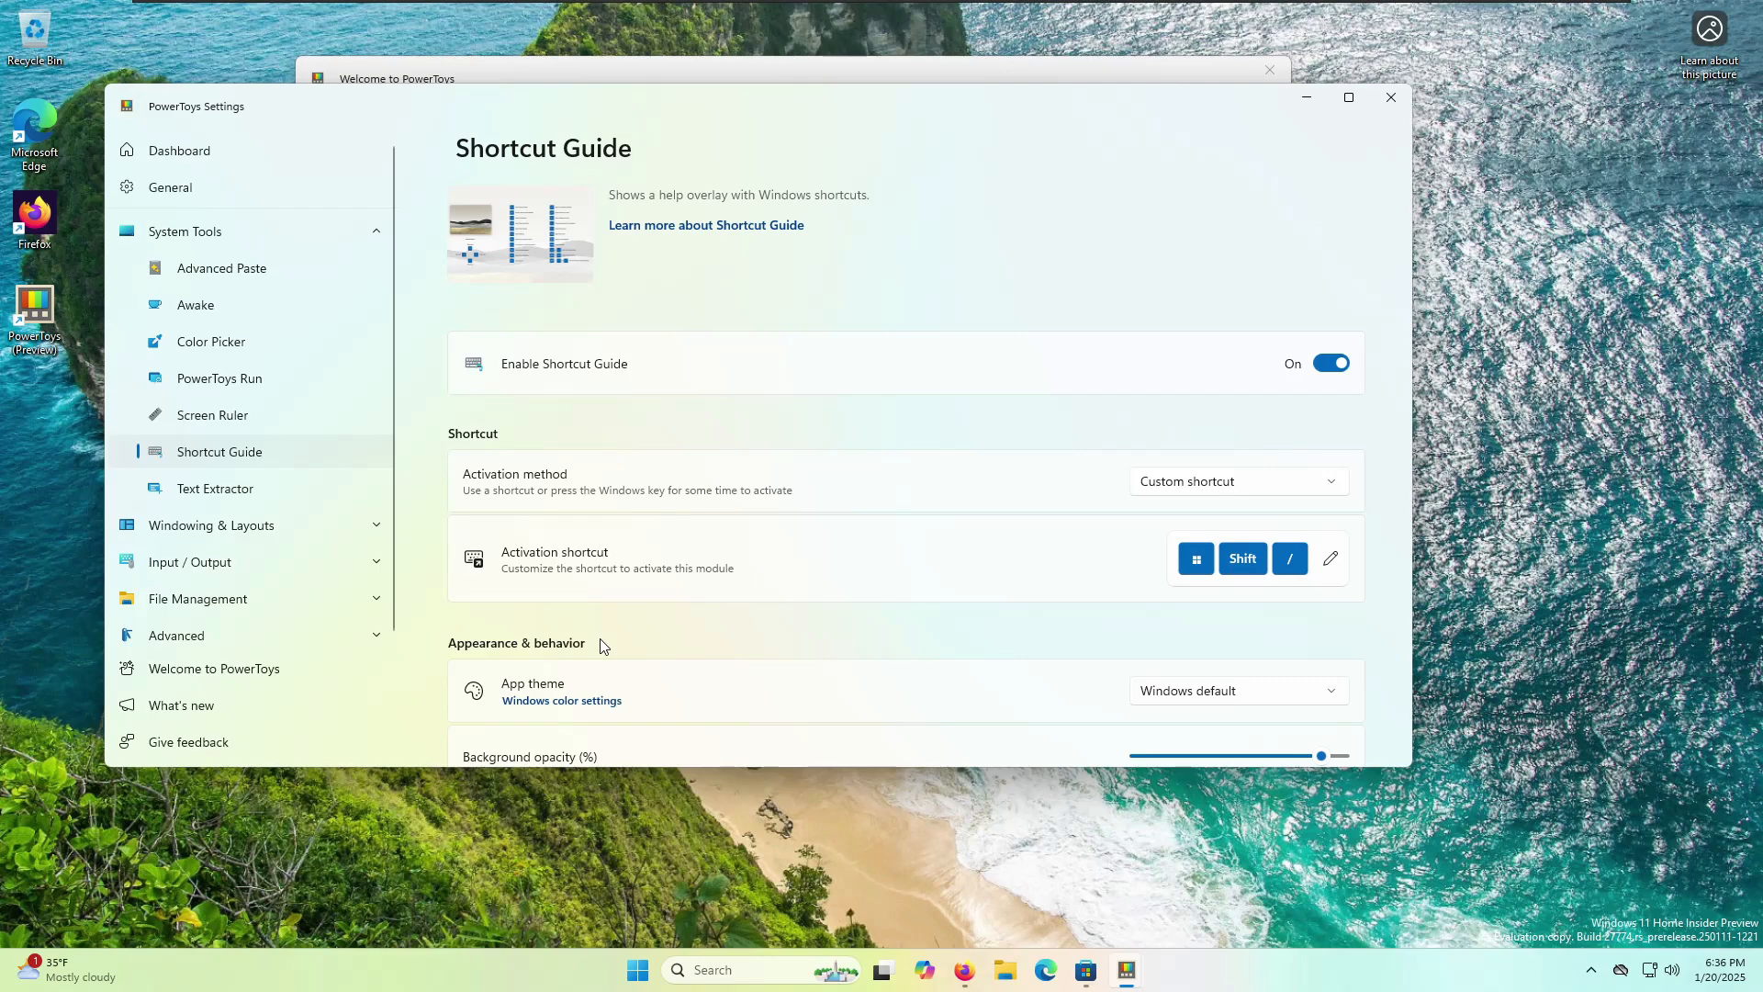
{"action": "key", "text": "super+shift+slash"}
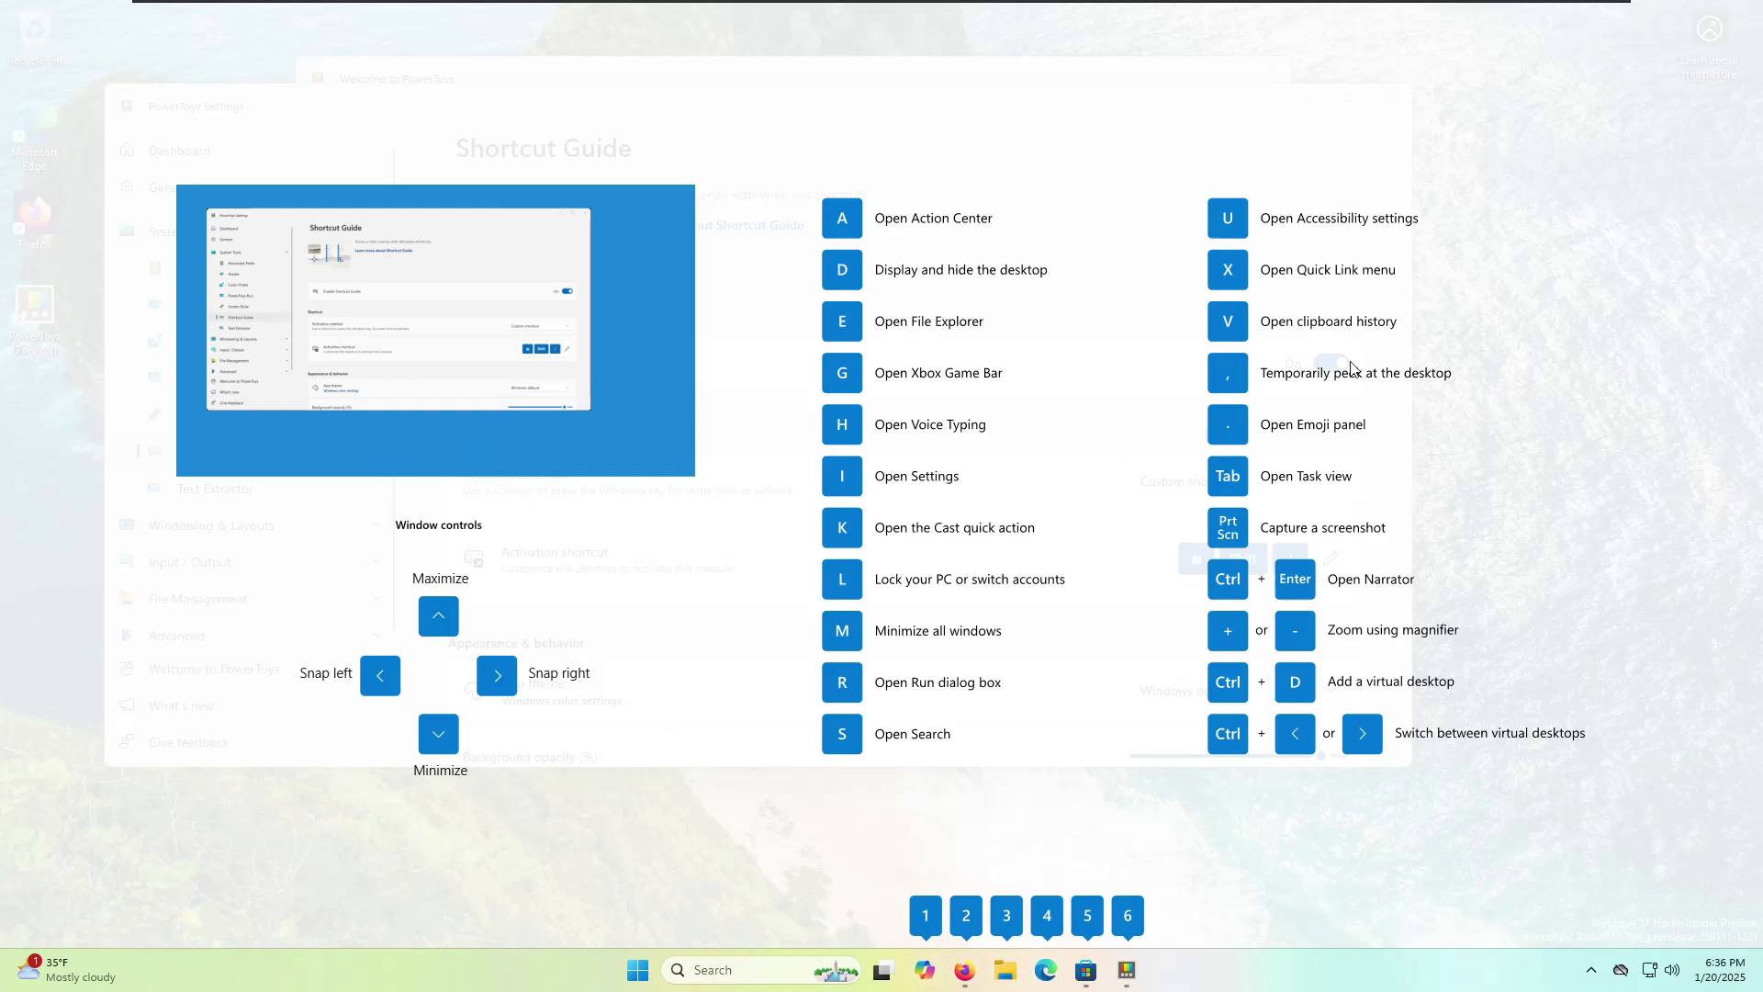
{"action": "left_click", "coordinate": [1419, 123]}
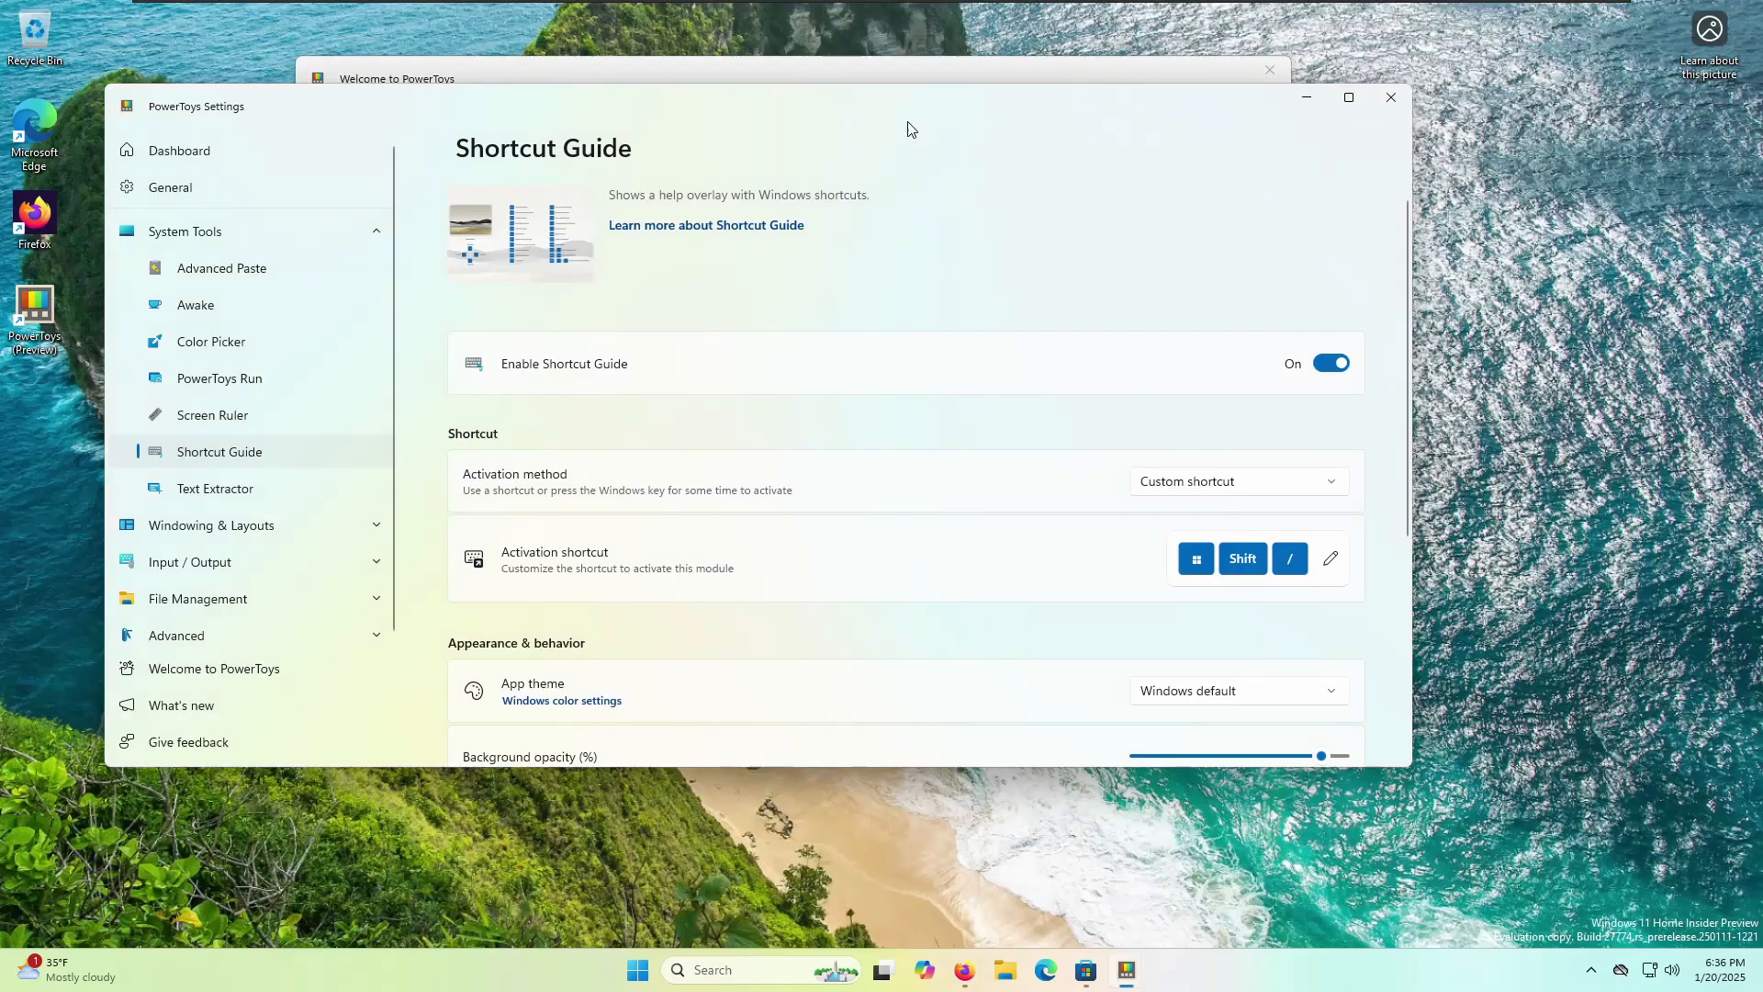
{"action": "scroll", "coordinate": [792, 580], "scroll_direction": "down", "scroll_amount": 3}
{"action": "scroll", "coordinate": [783, 571], "scroll_direction": "up", "scroll_amount": 3}
- Open the Text Extractor settings and enable the utility
{"action": "left_click", "coordinate": [265, 484]}
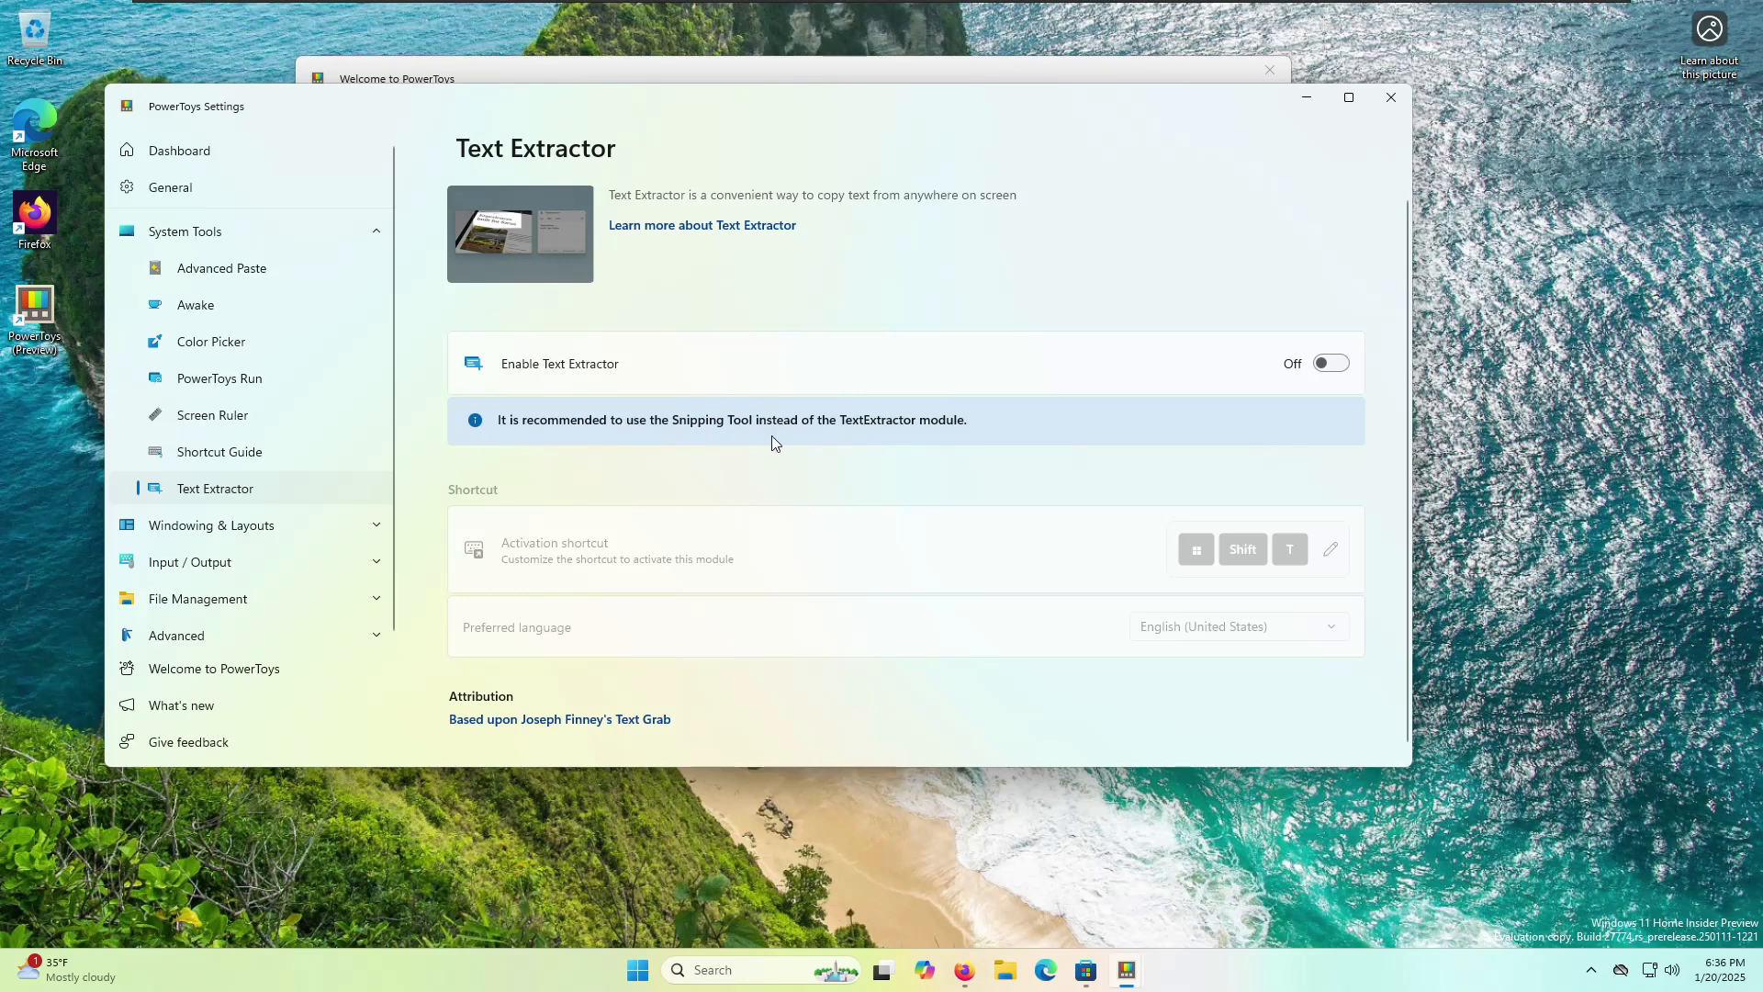
{"action": "left_click", "coordinate": [1343, 361]}
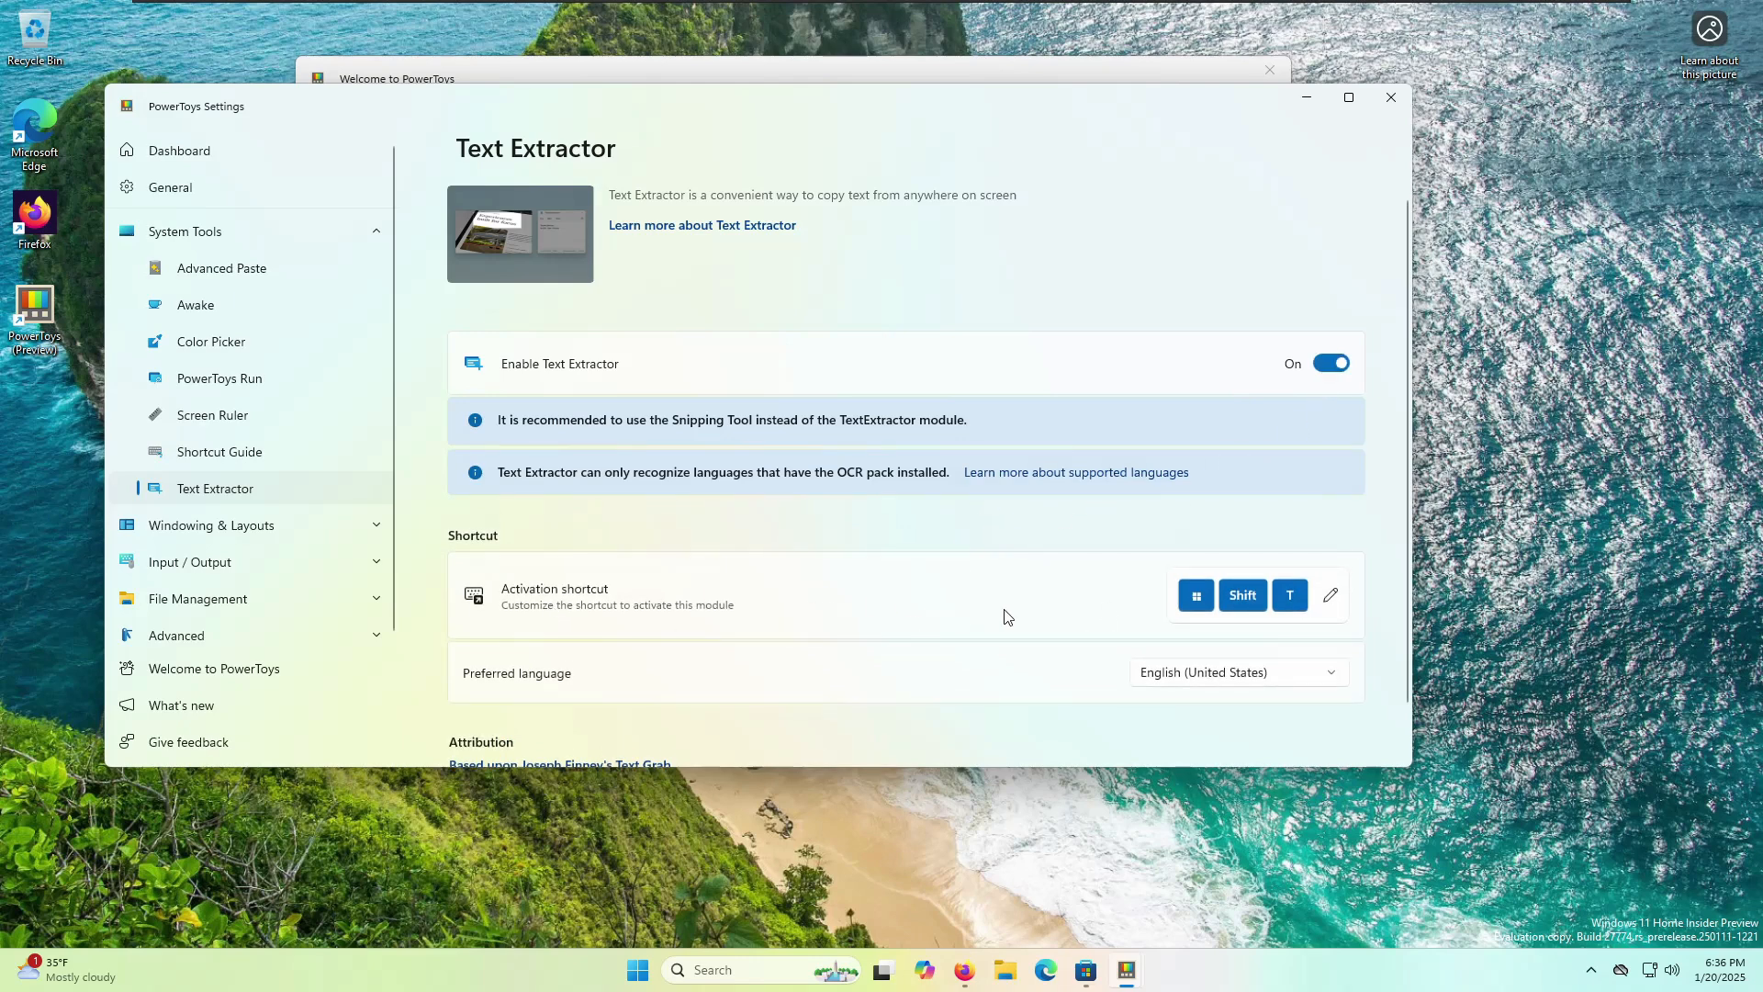
- Try Ctrl+Alt+T as Text Extractor's activation shortcut, reset it to the default, and disable the utility
{"action": "left_click", "coordinate": [1330, 598]}
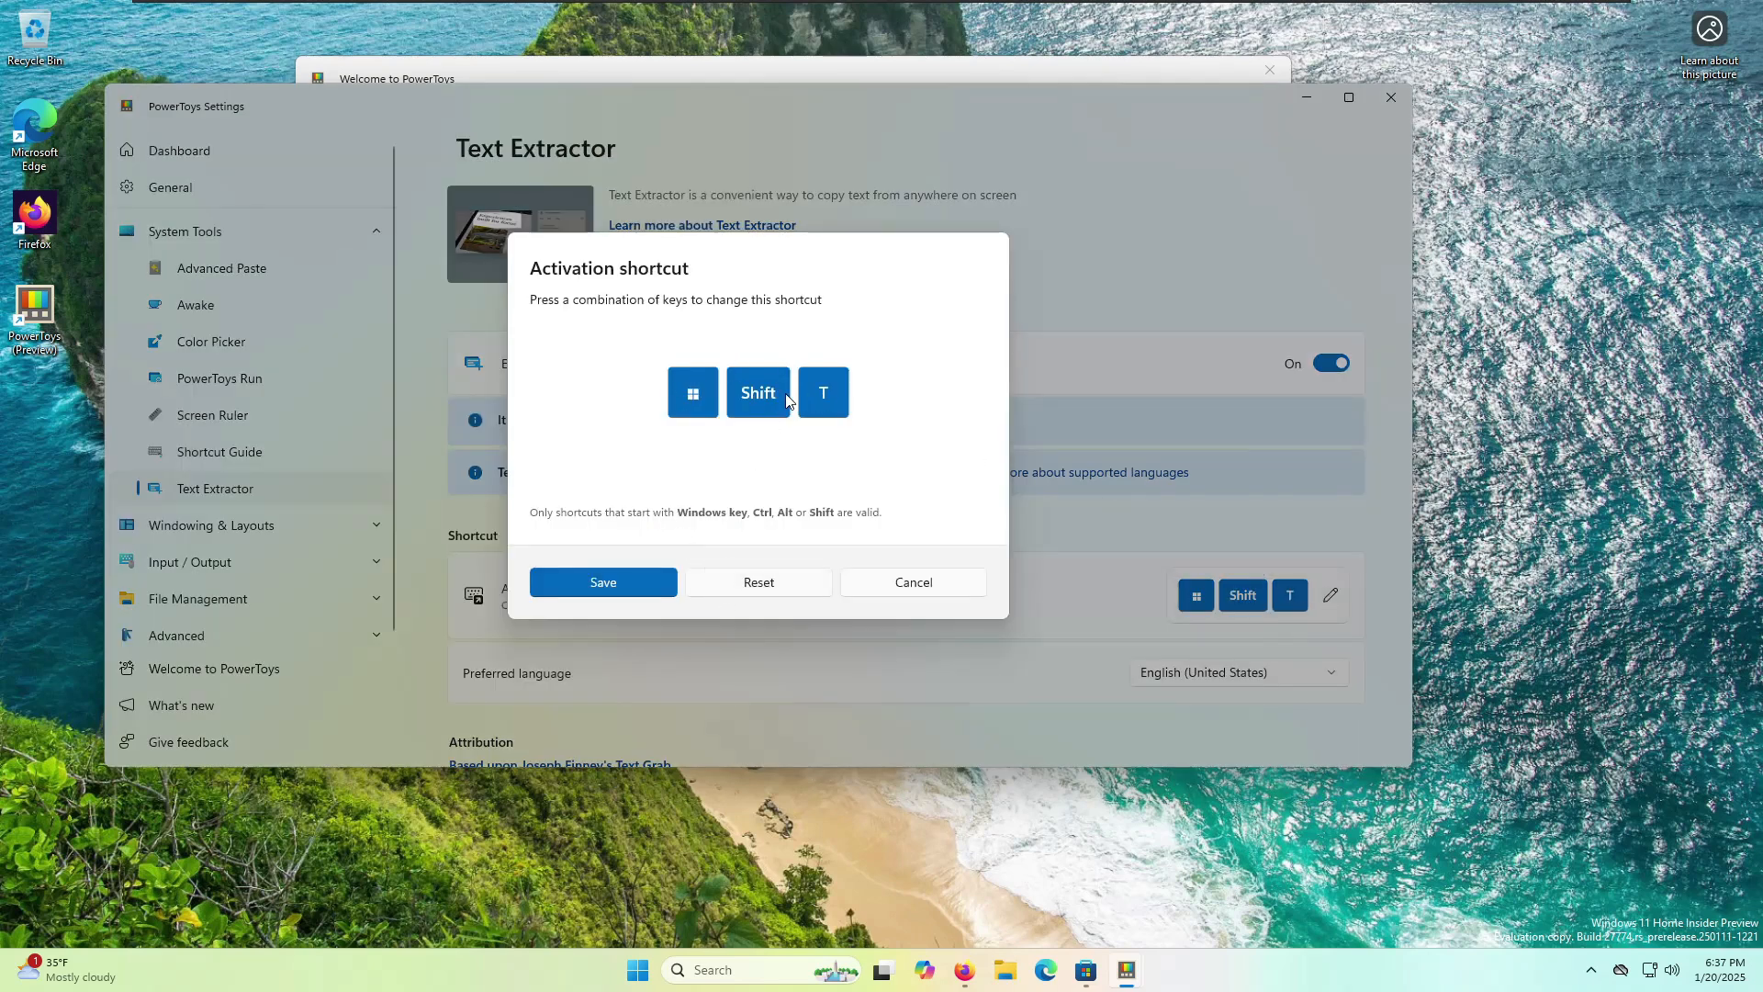
{"action": "key", "text": "ctrl"}
{"action": "key", "text": "ctrl+alt"}
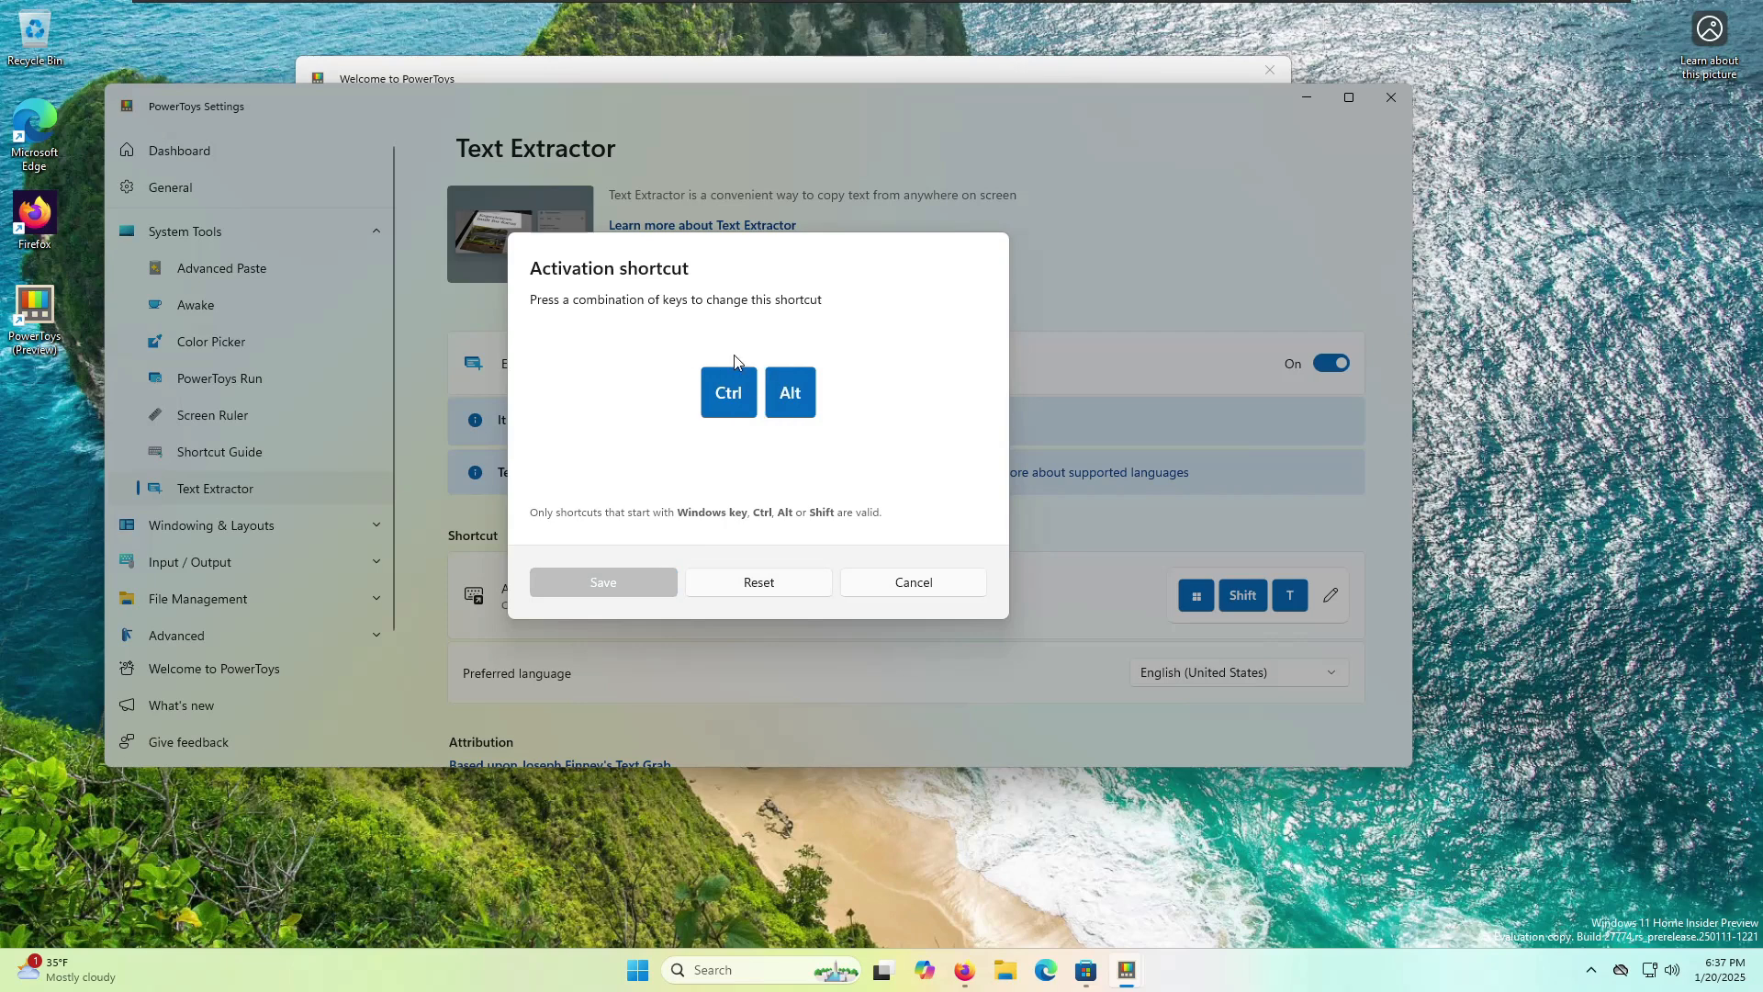
{"action": "key", "text": "ctrl+alt+t"}
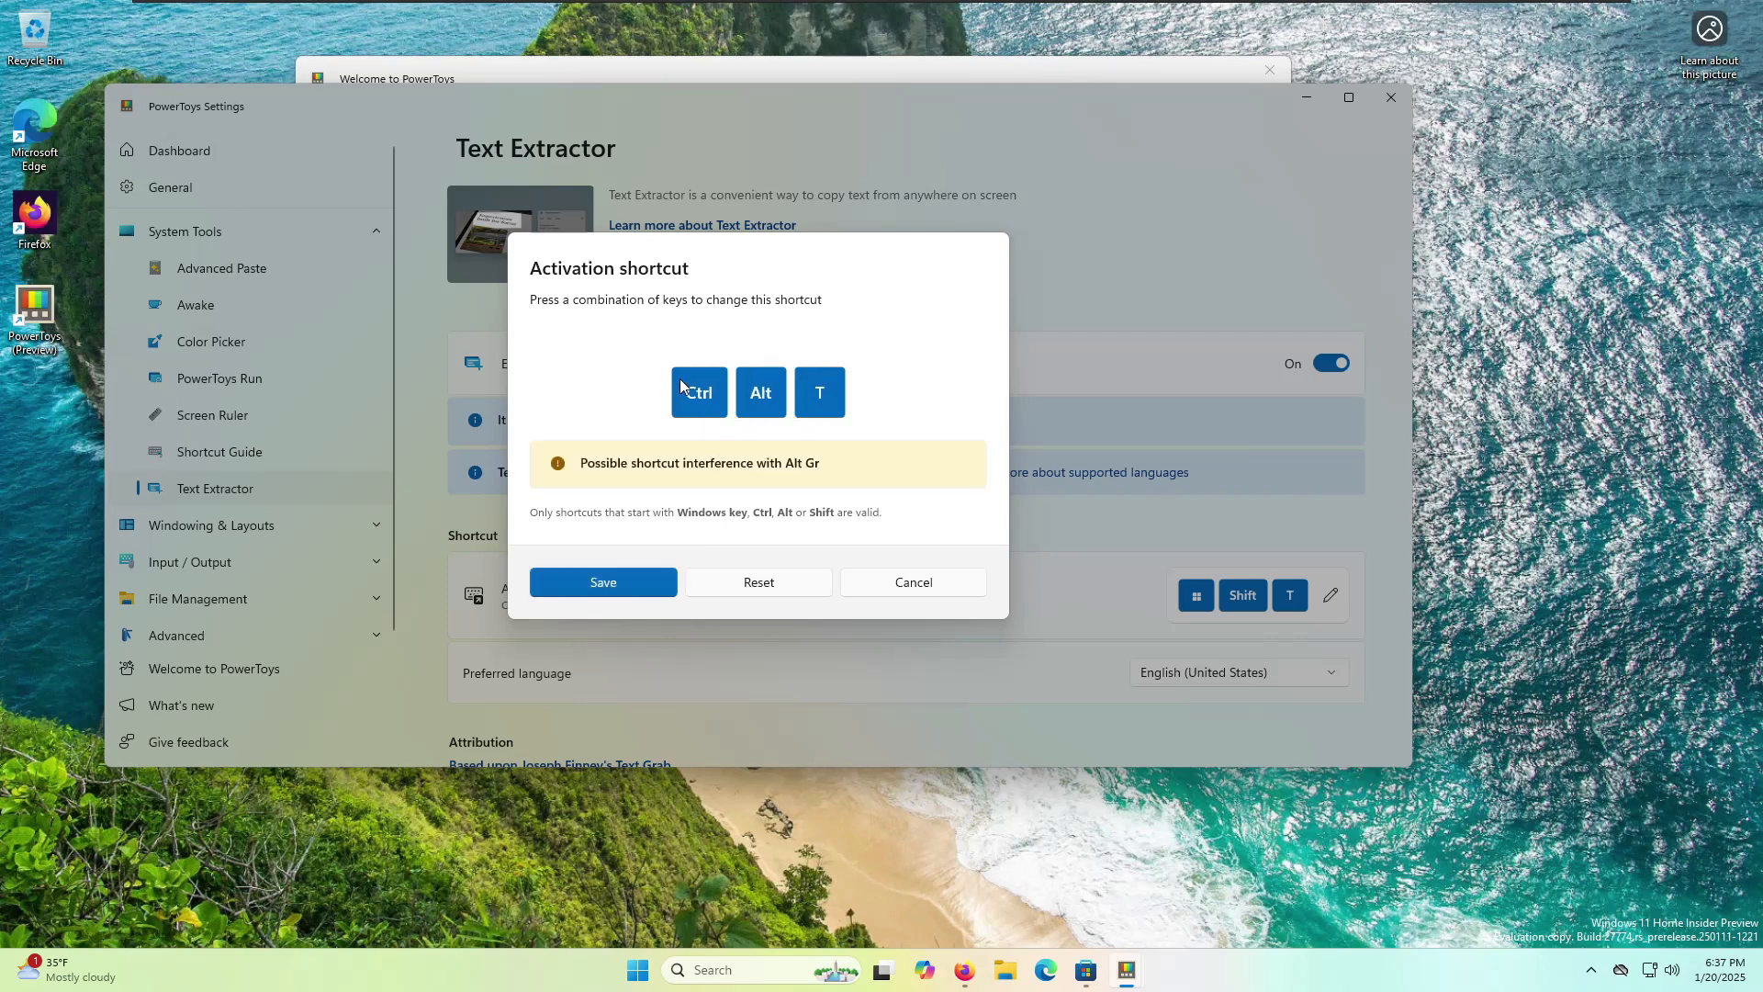
{"action": "mouse_move", "coordinate": [758, 492]}
{"action": "left_click", "coordinate": [777, 583]}
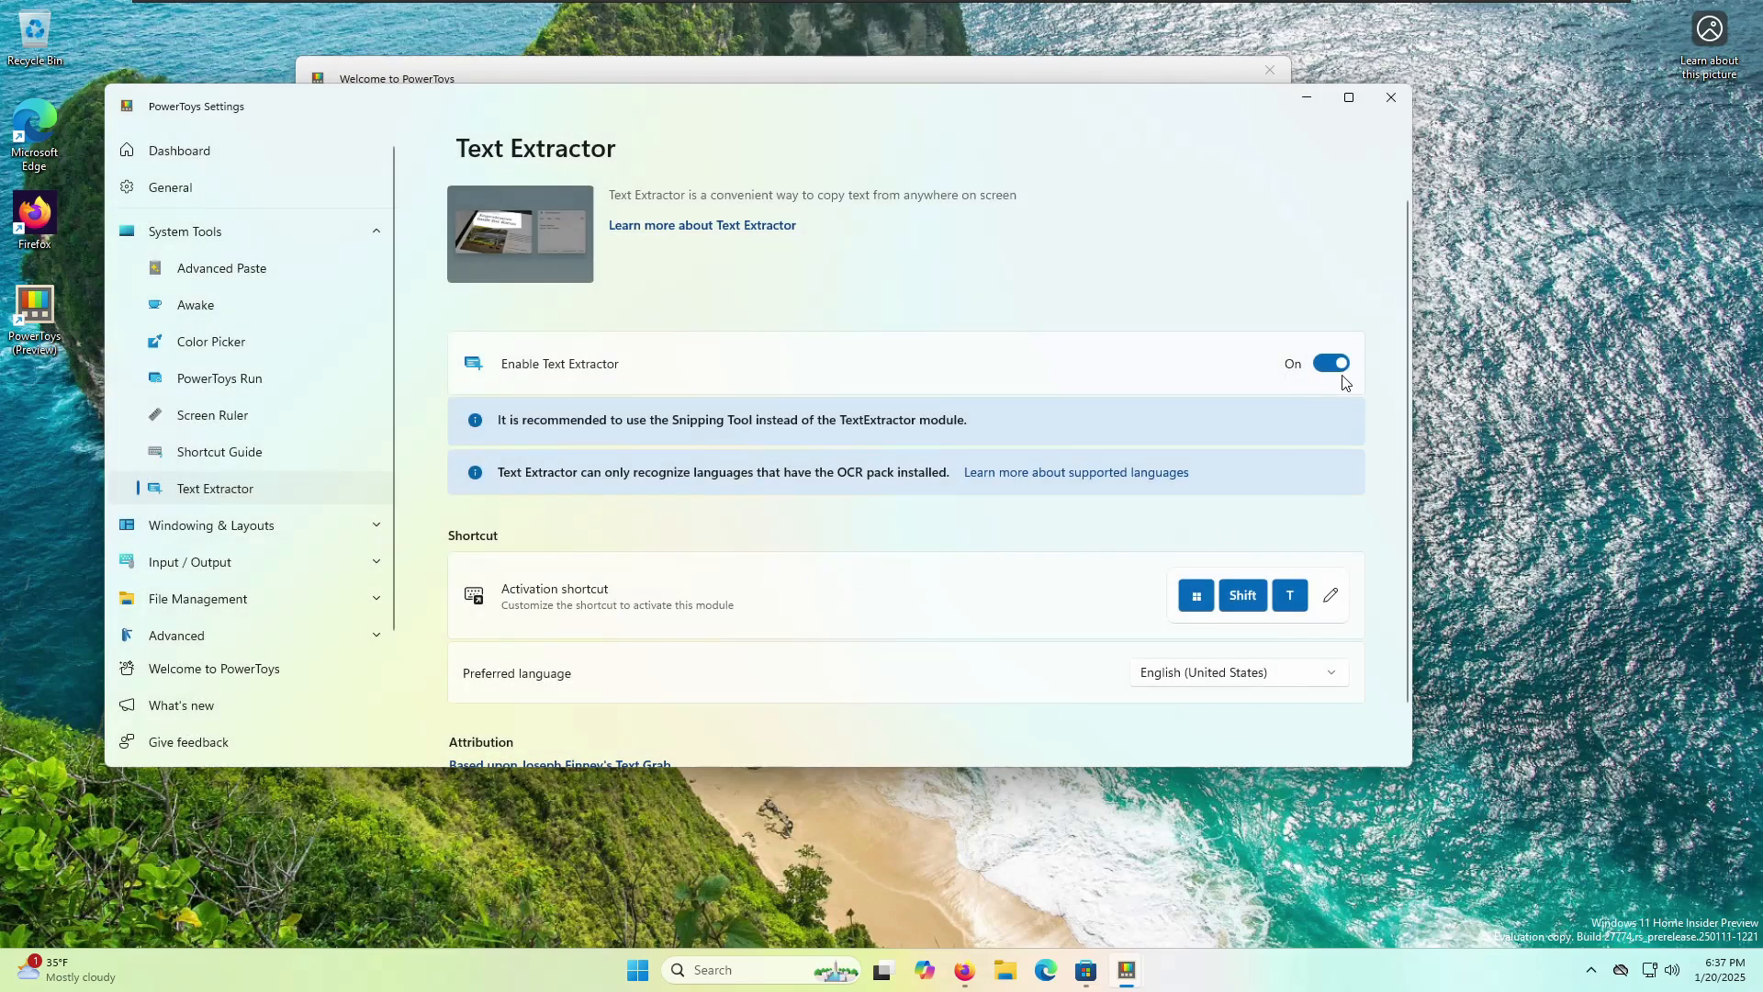
{"action": "left_click", "coordinate": [1336, 363]}
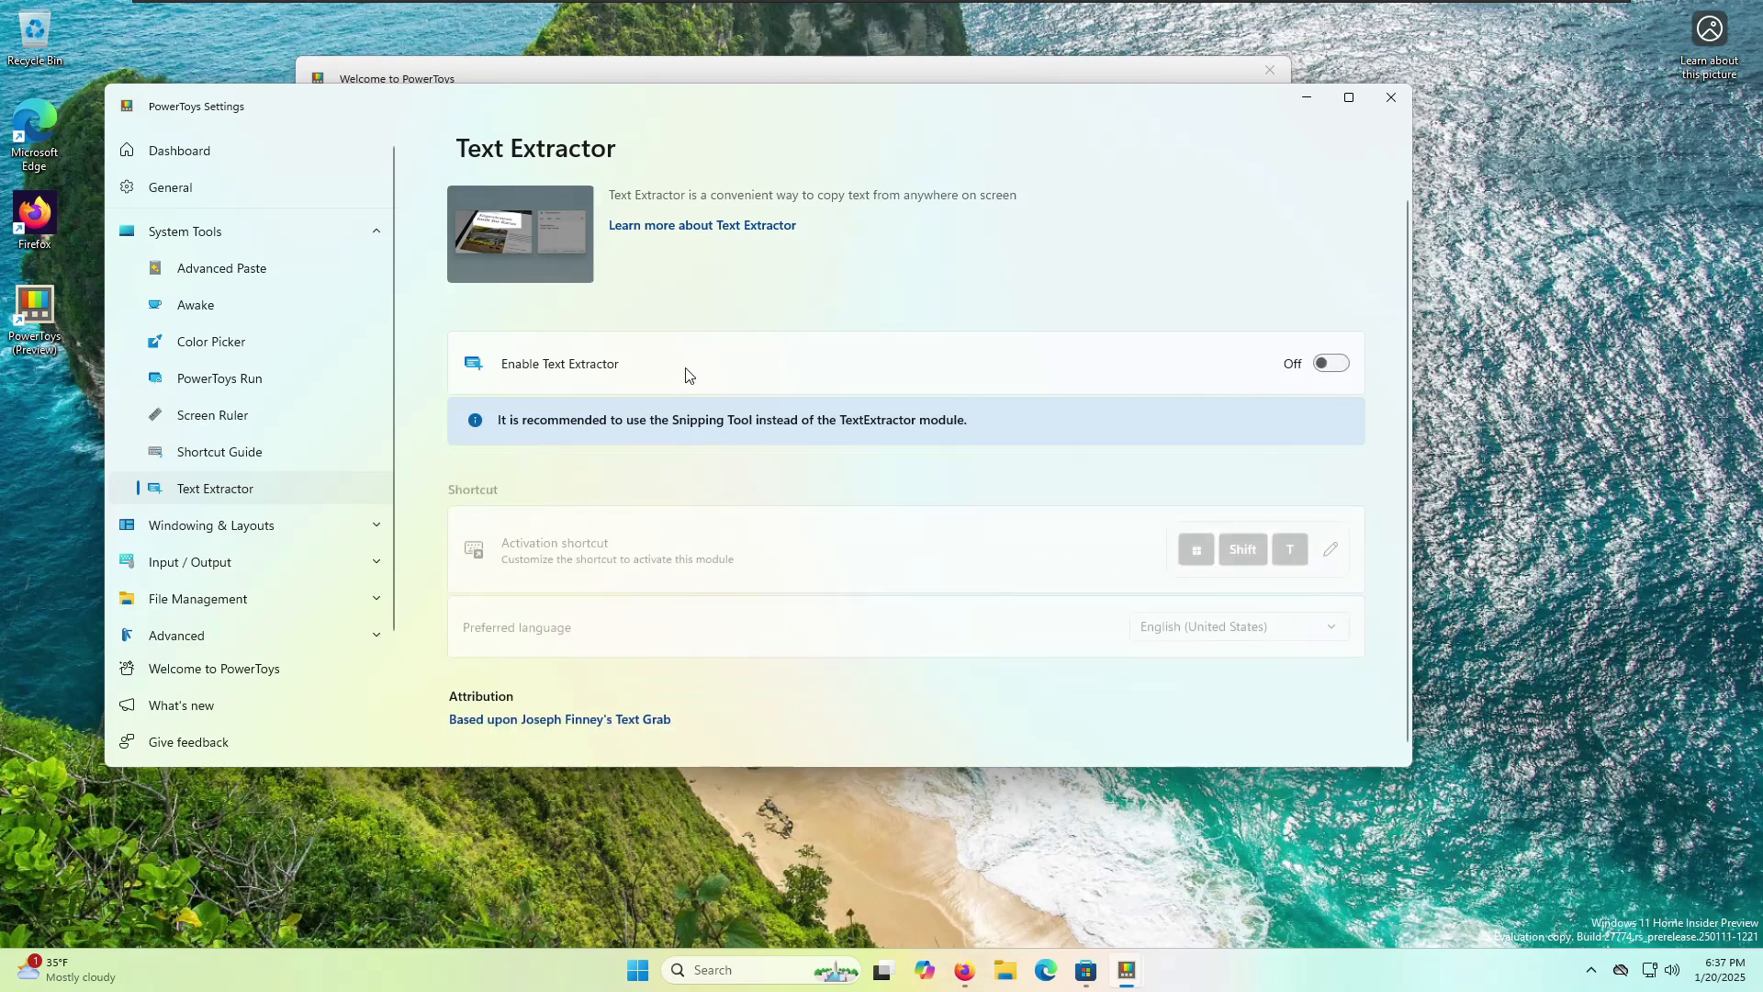
- View the Always On Top, Crop And Lock, and FancyZones settings among the Windowing & Layouts utilities
{"action": "left_click", "coordinate": [264, 522]}
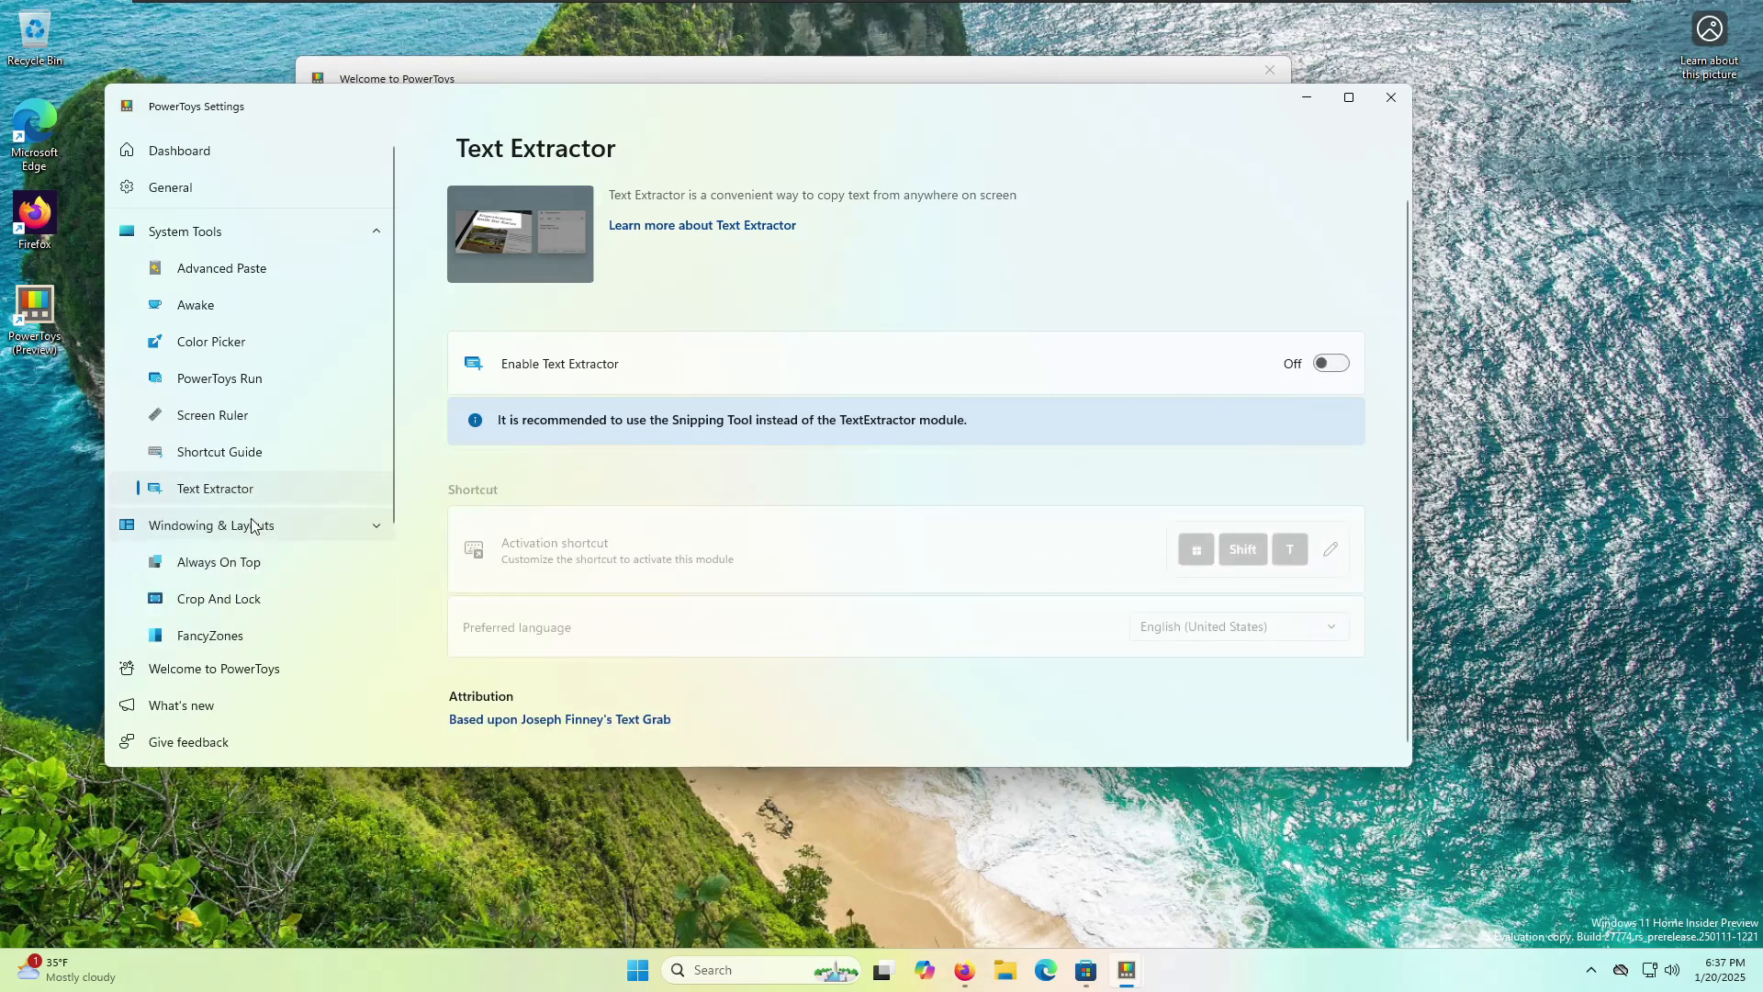
{"action": "left_click", "coordinate": [195, 568]}
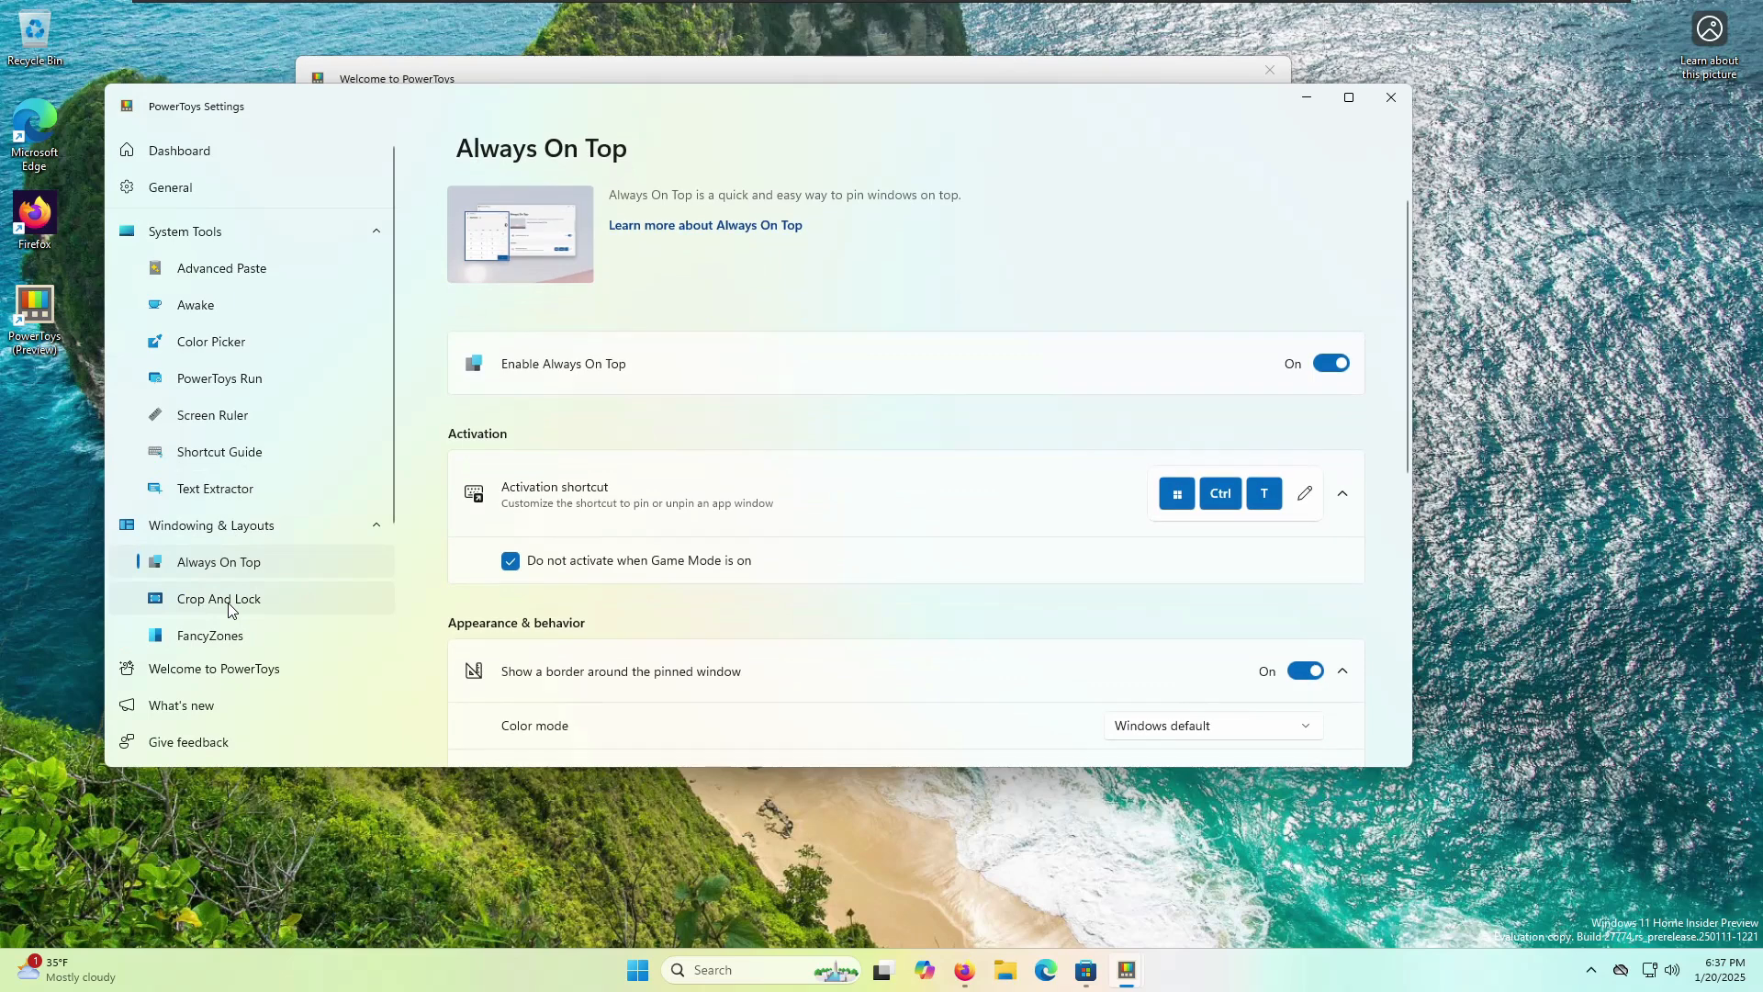
{"action": "left_click", "coordinate": [230, 603]}
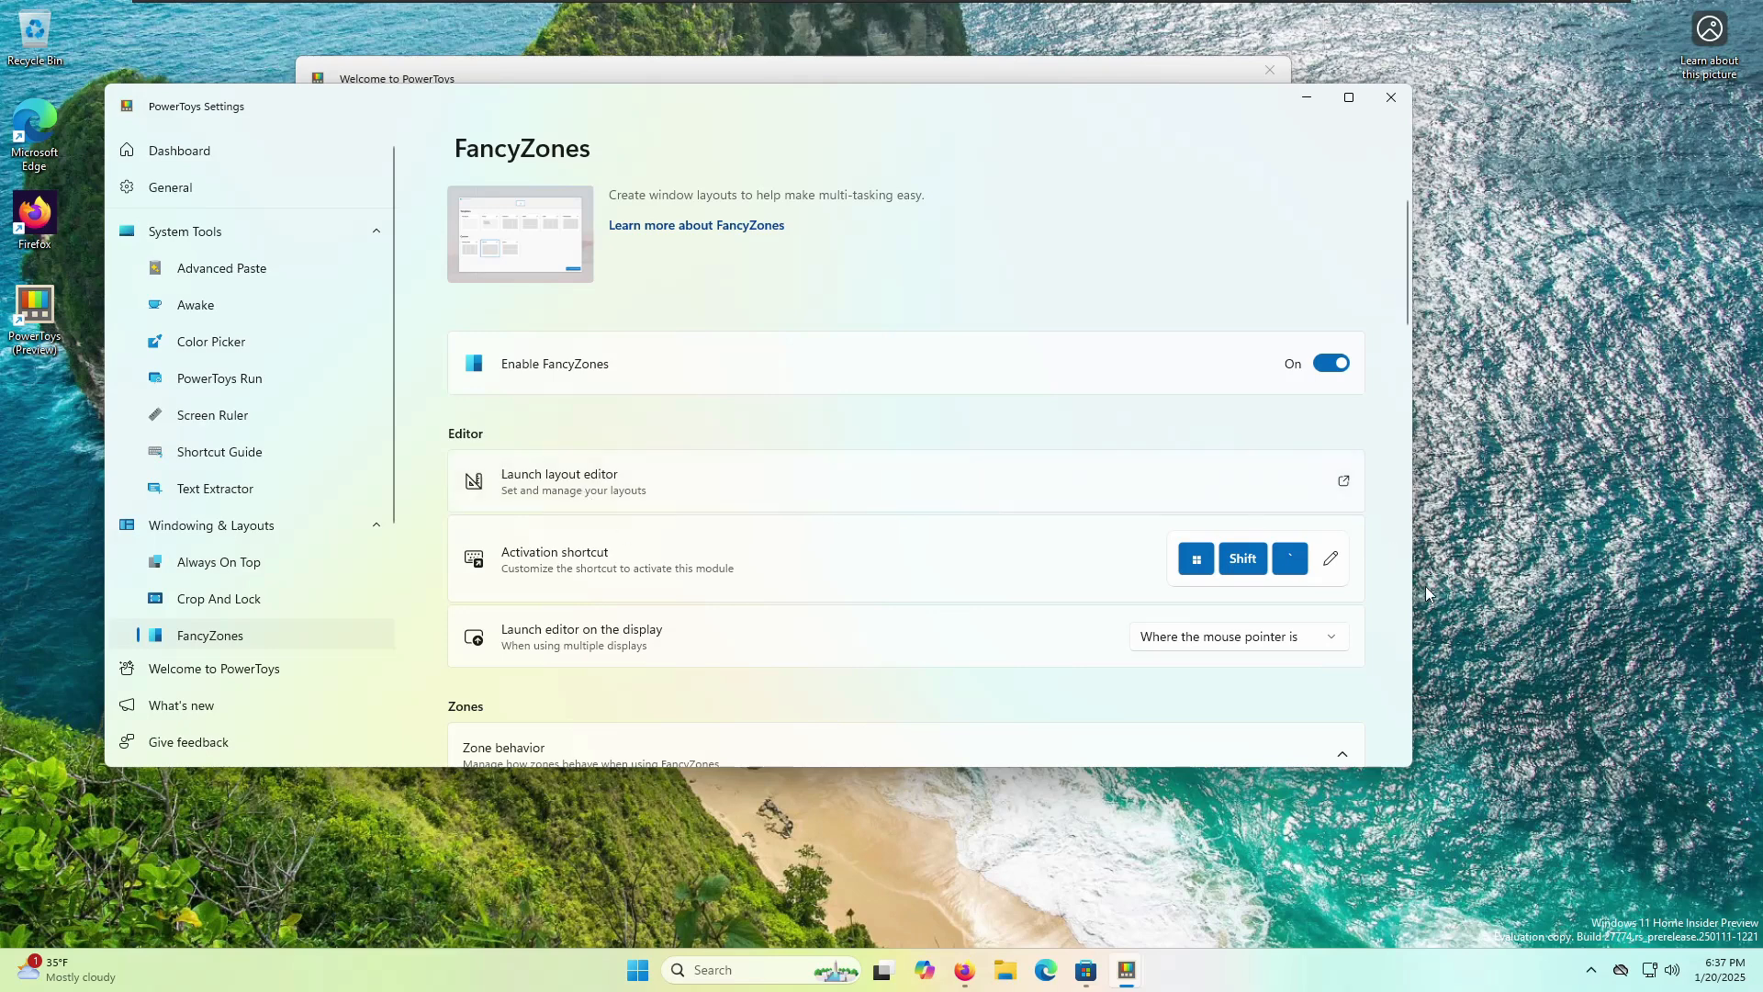
- Set FancyZones' activation shortcut to Win+Shift+Period and save it
{"action": "left_click", "coordinate": [1330, 560]}
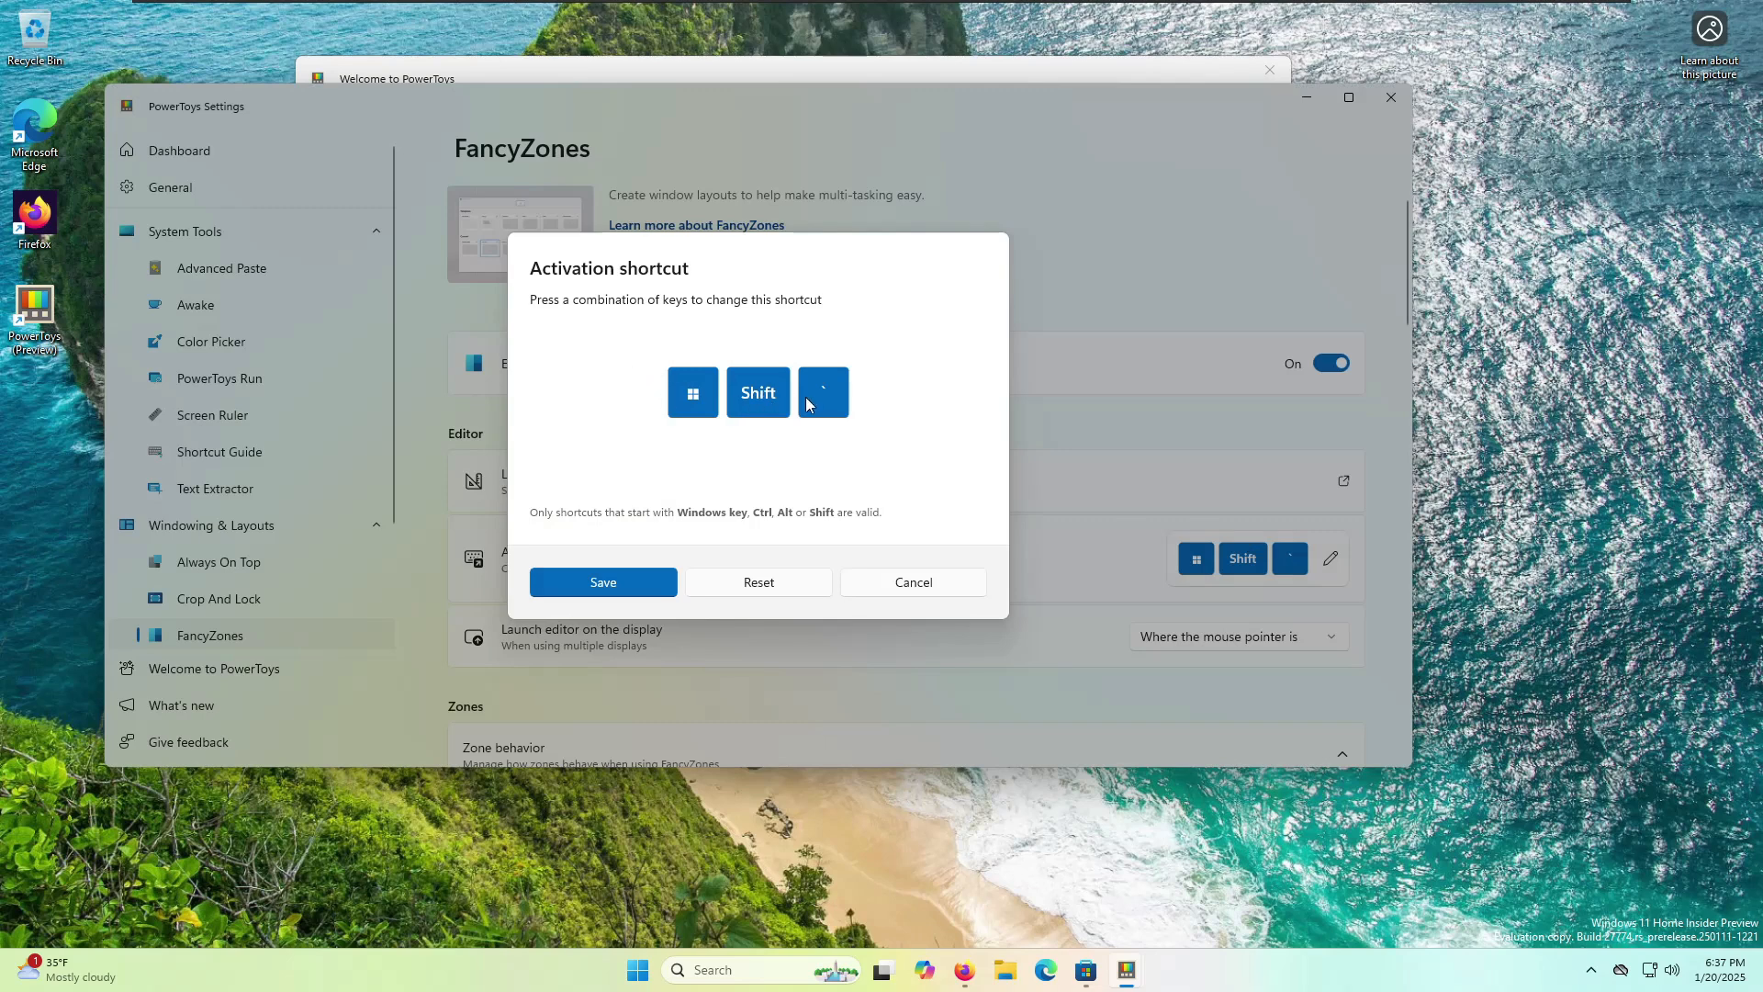
{"action": "key", "text": "super+shift"}
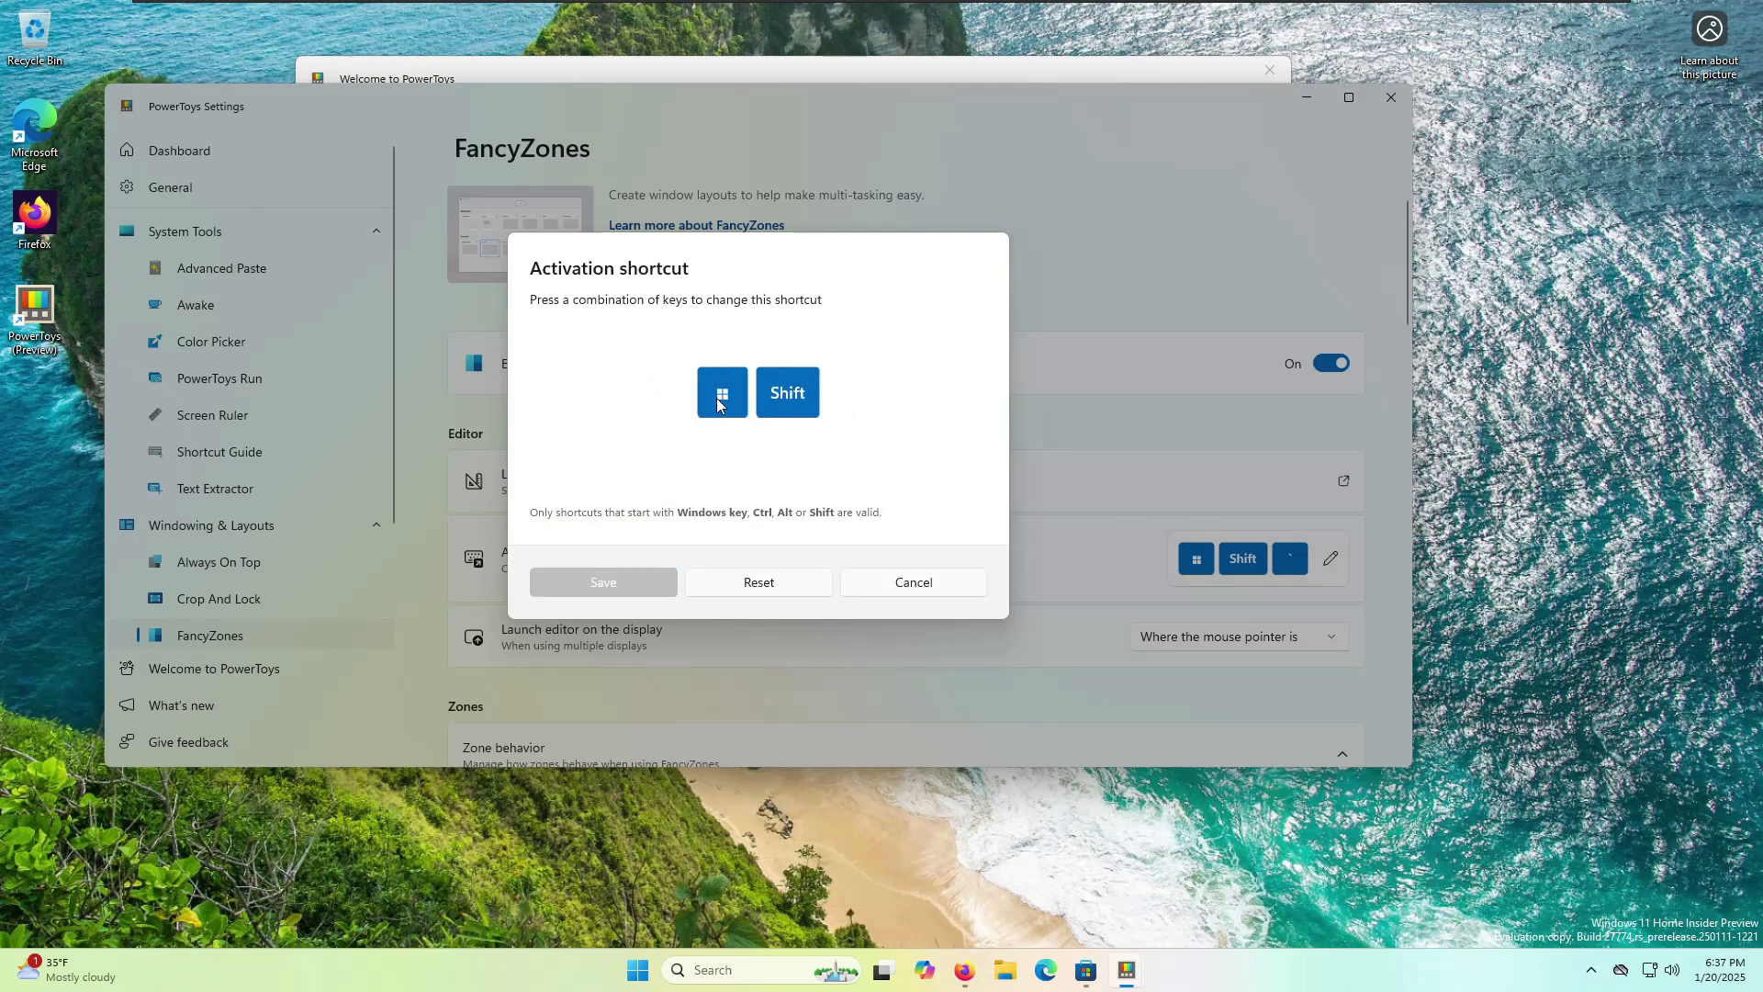
{"action": "key", "text": "super+shift+period"}
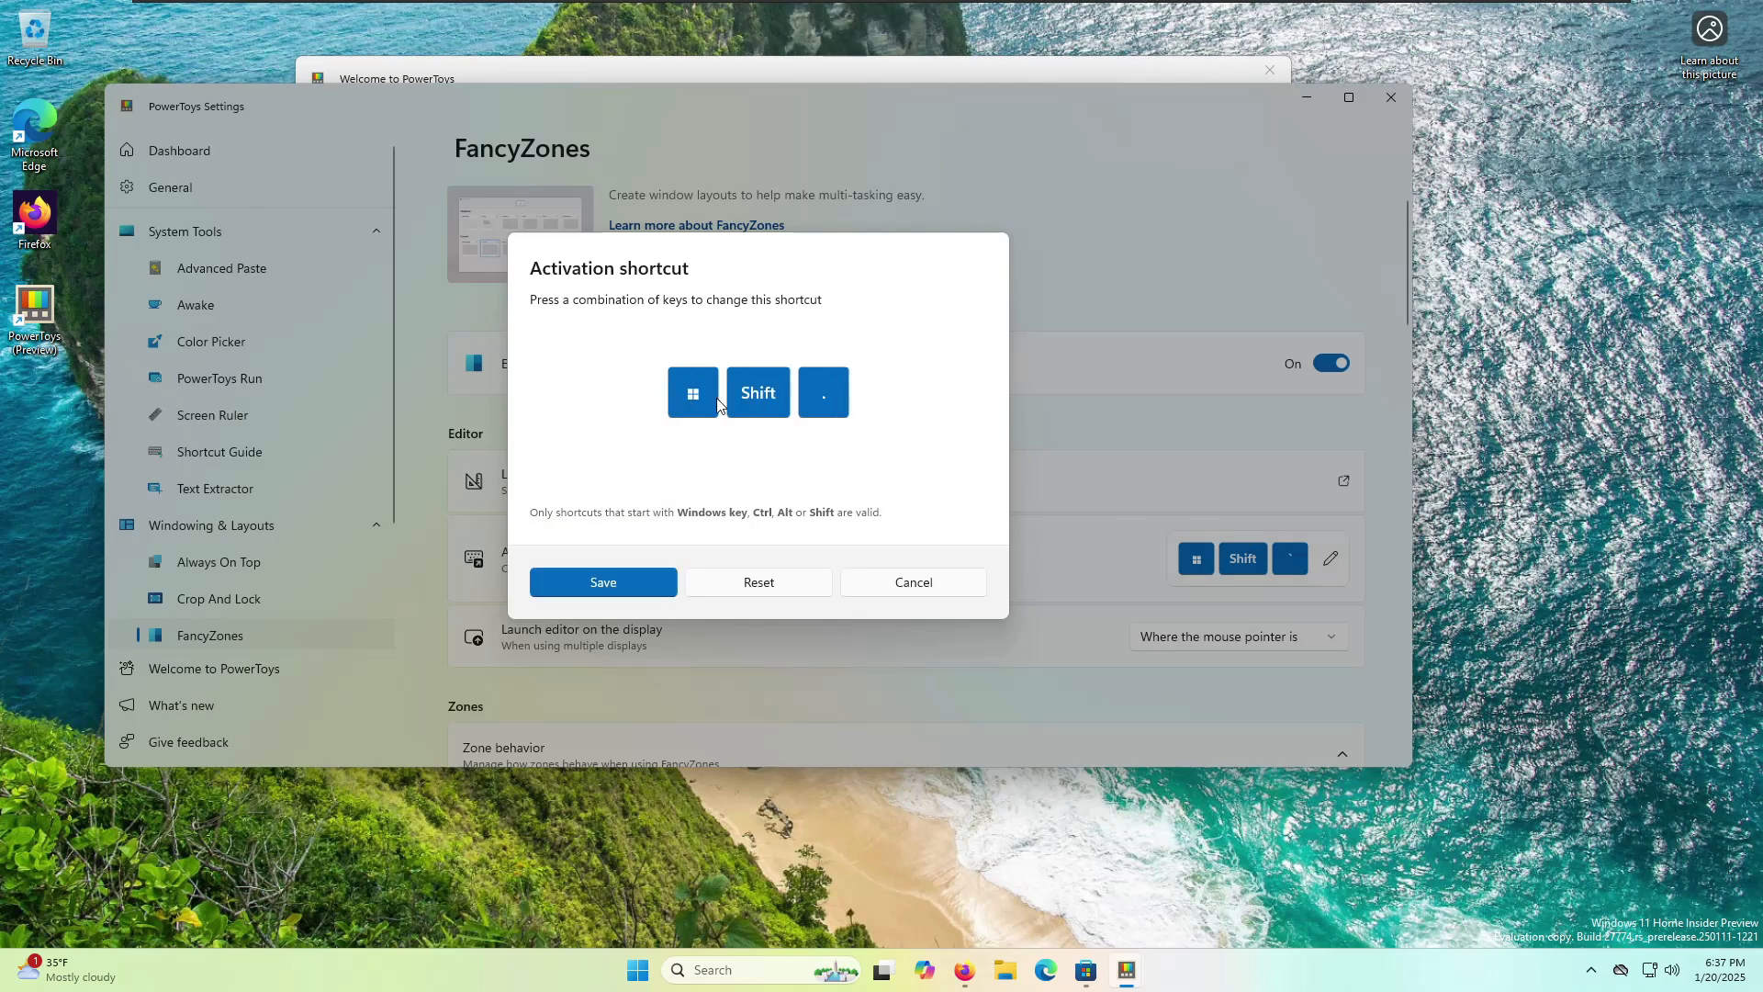
{"action": "left_click", "coordinate": [653, 581]}
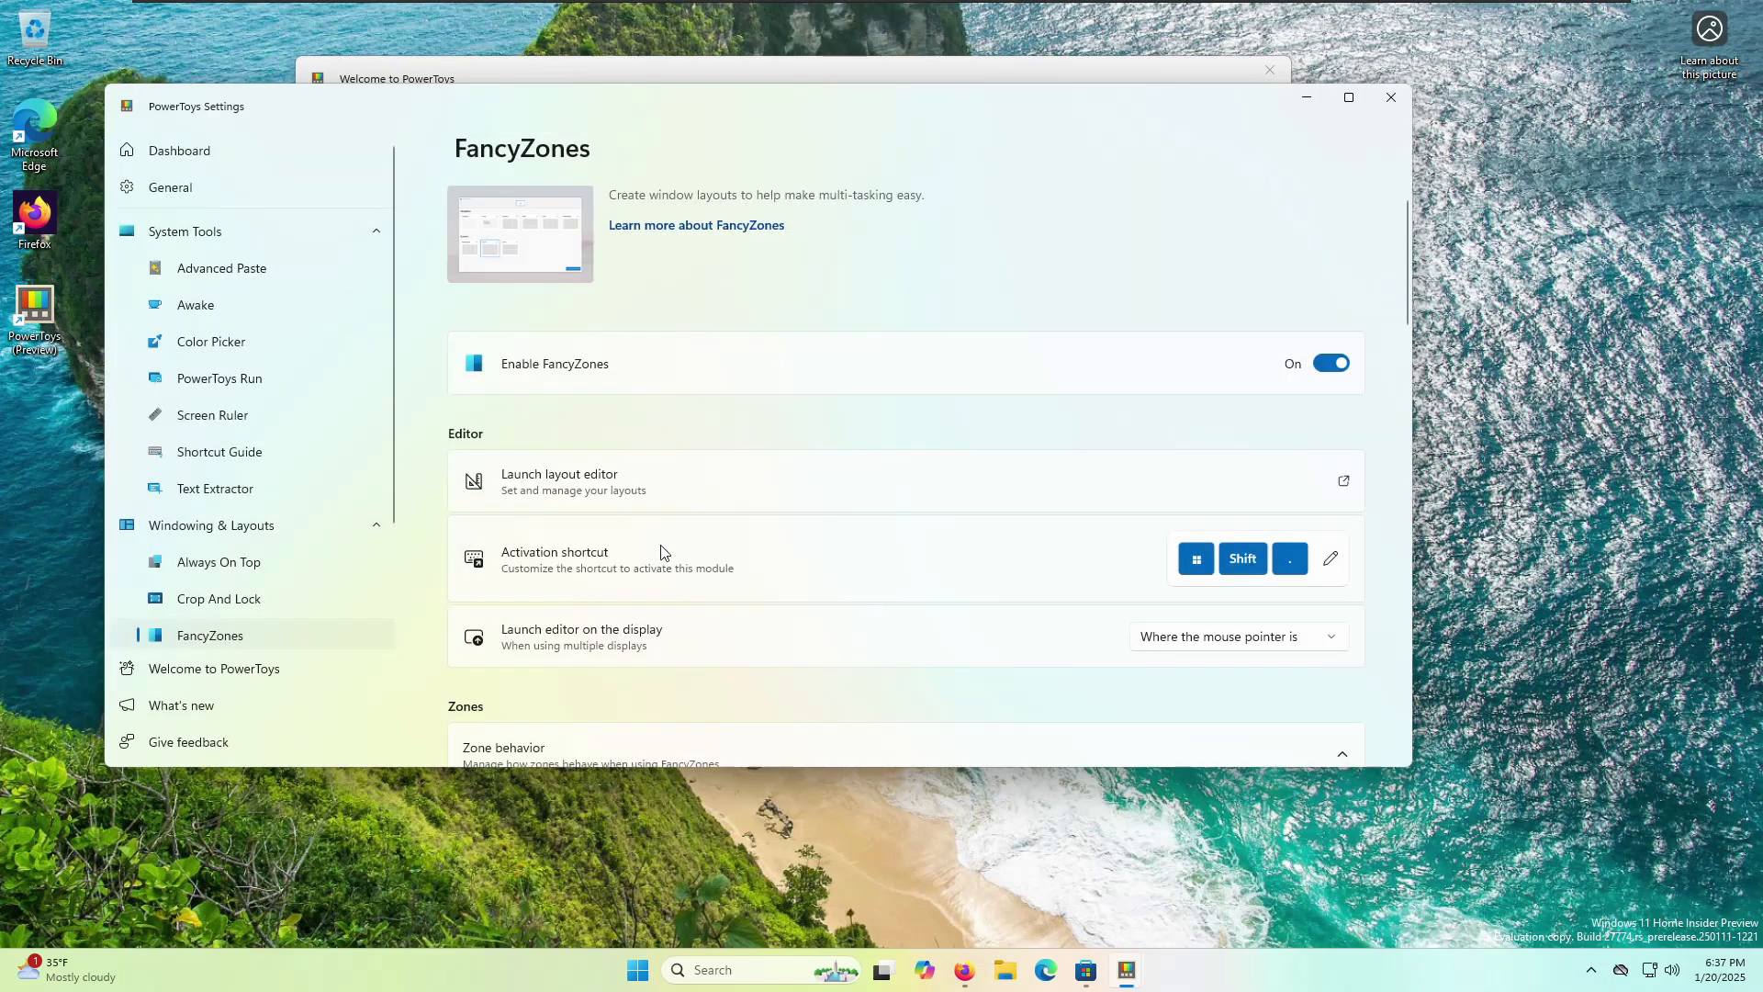
- Launch the FancyZones Editor with its activation shortcut and create and save a custom Grid layout named "bob"
{"action": "key", "text": "super+shift+period"}
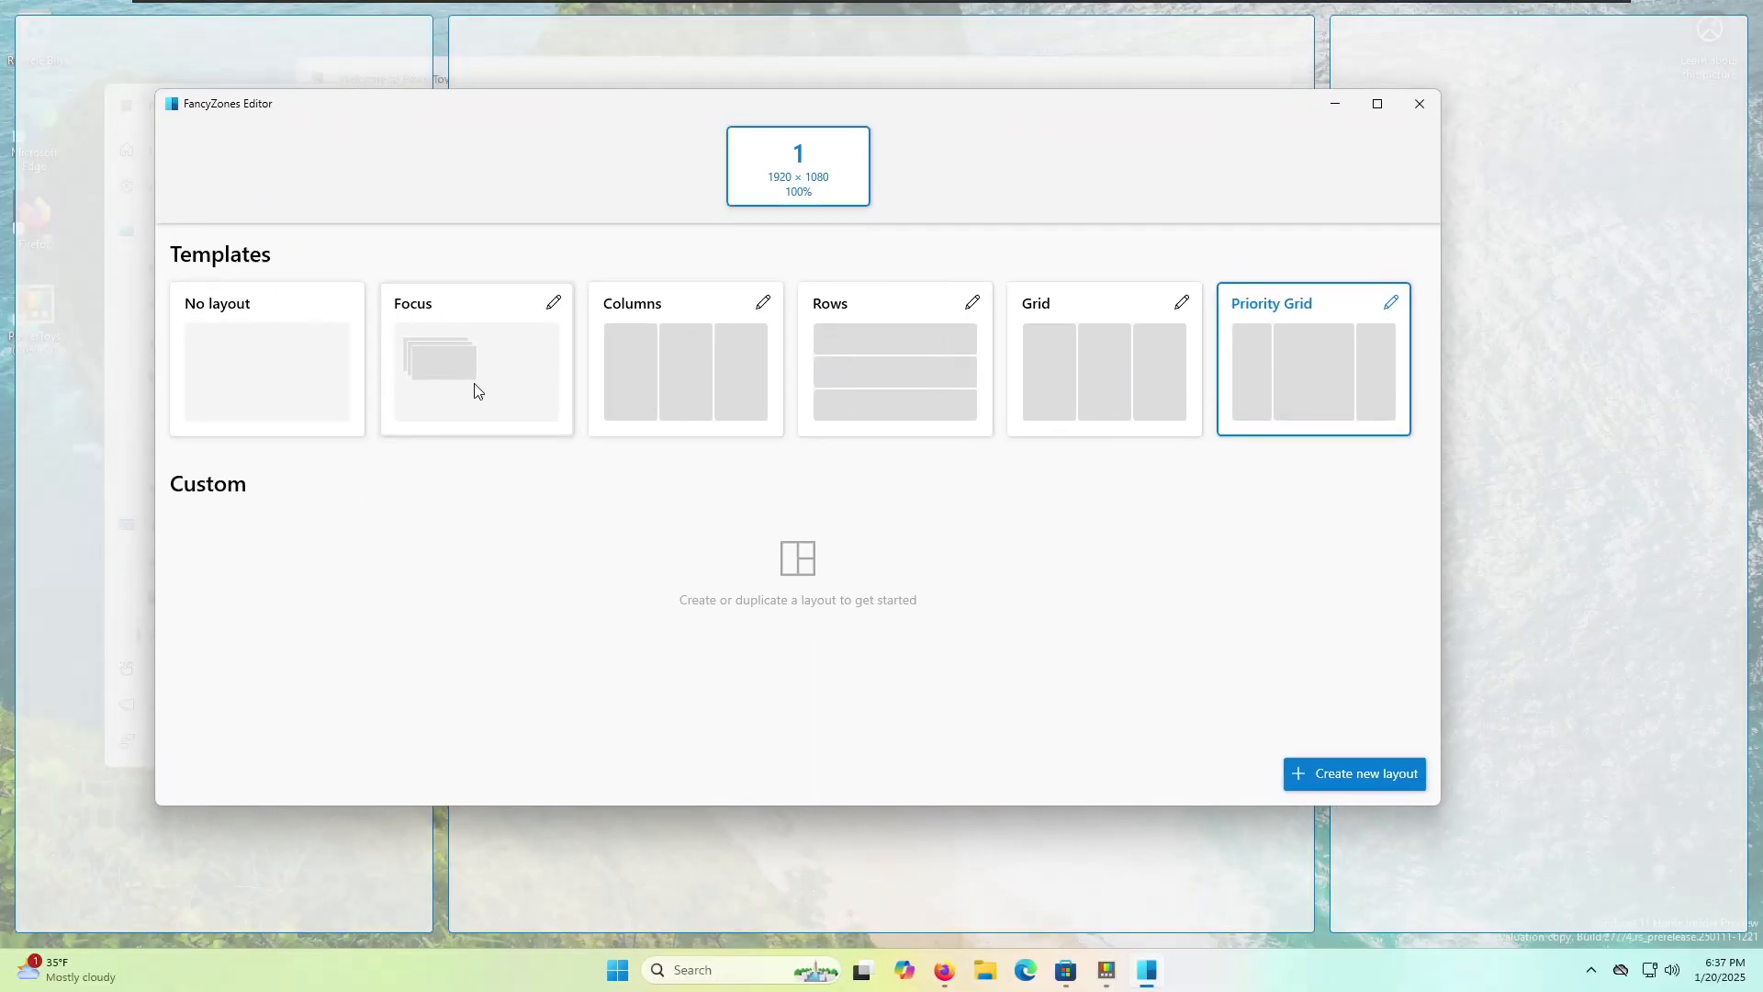
{"action": "left_click", "coordinate": [1322, 774]}
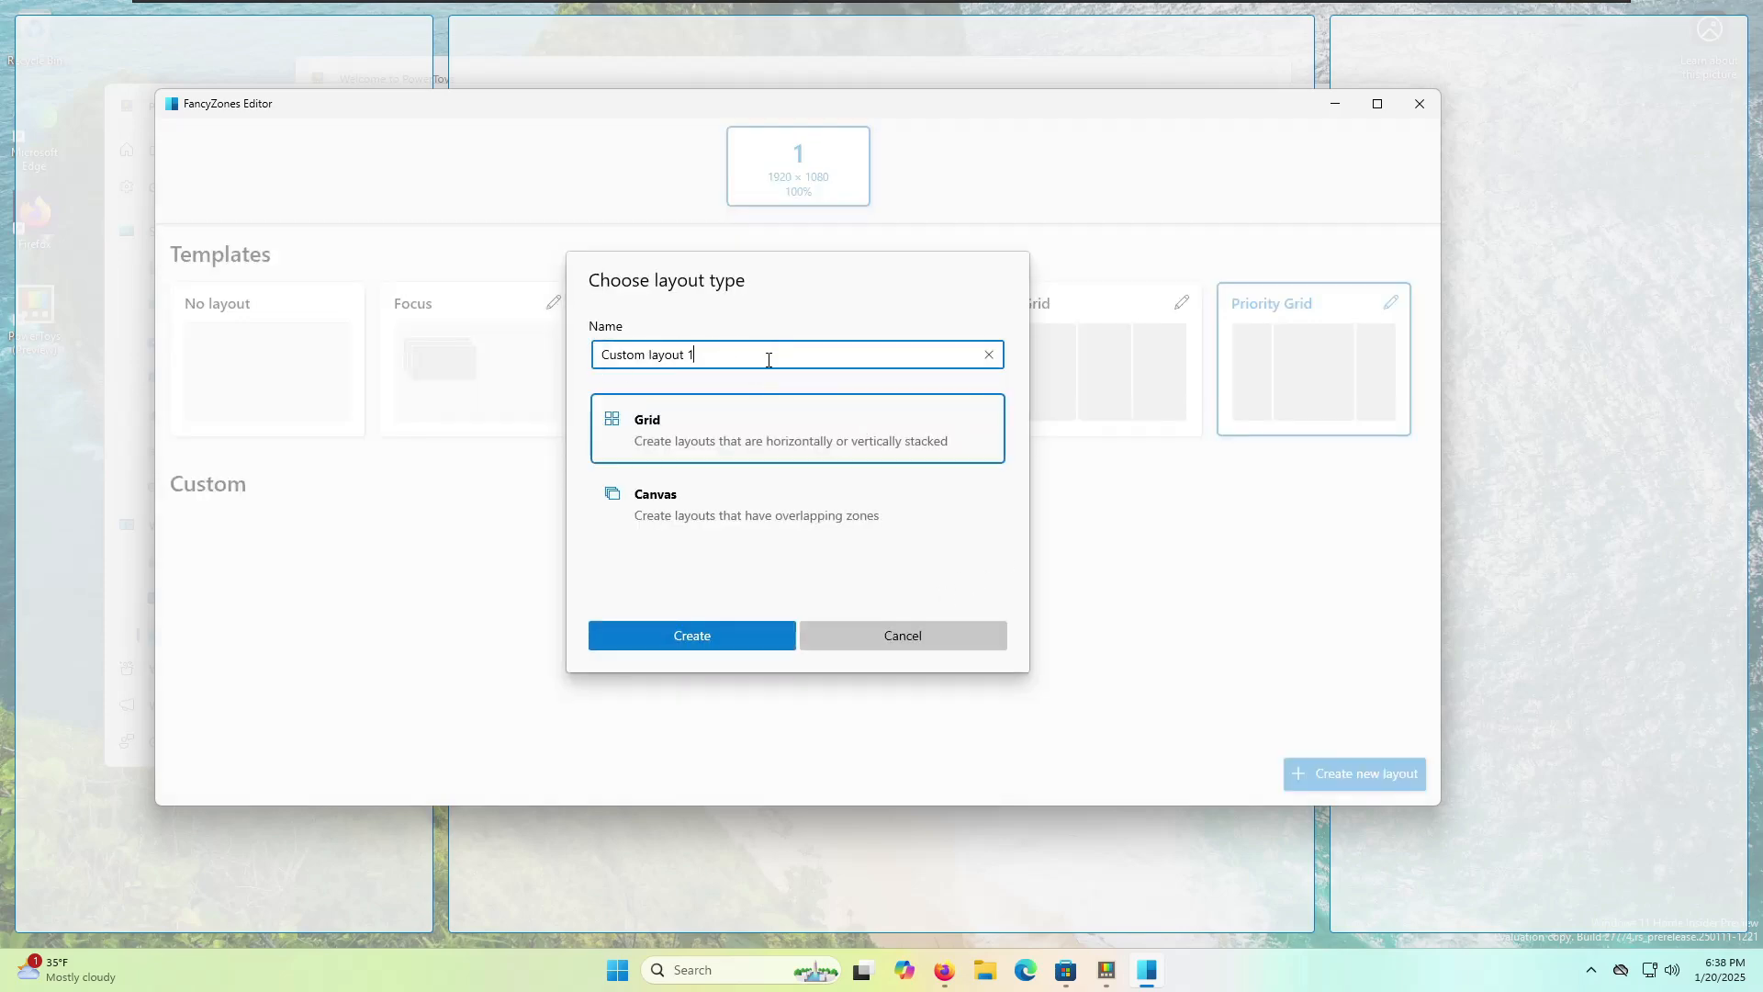
{"action": "left_click_drag", "start_coordinate": [769, 360], "coordinate": [559, 352]}
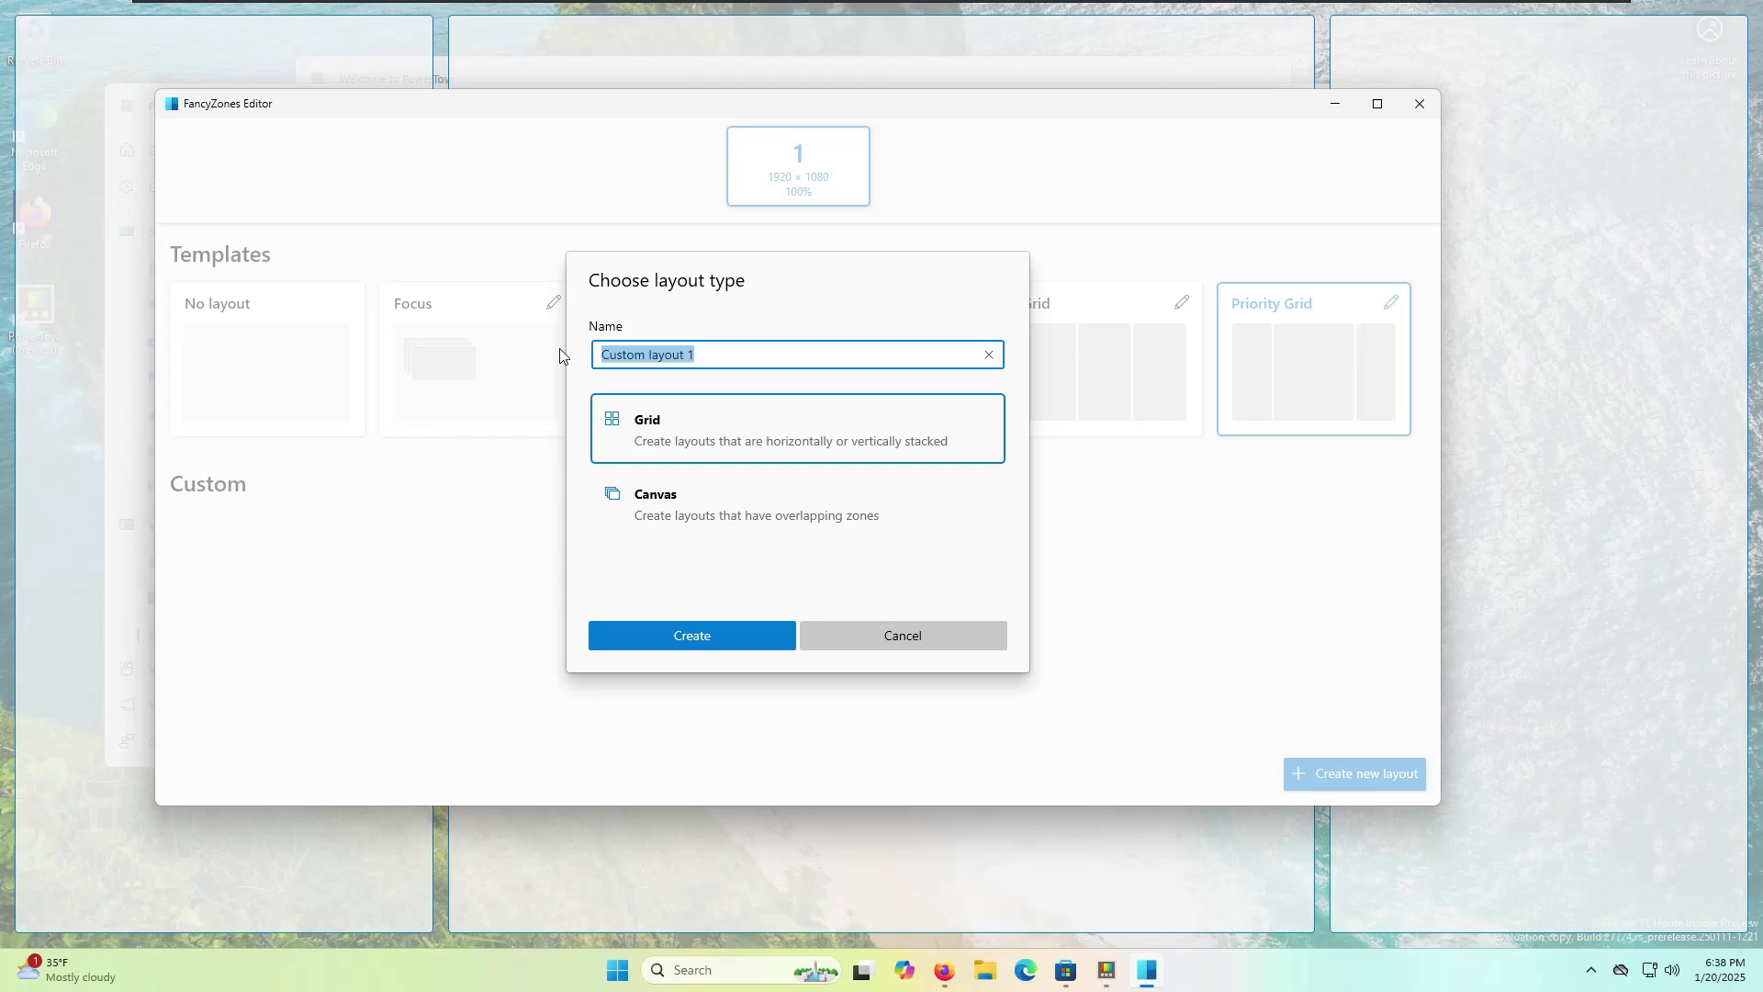
{"action": "type", "text": "bob"}
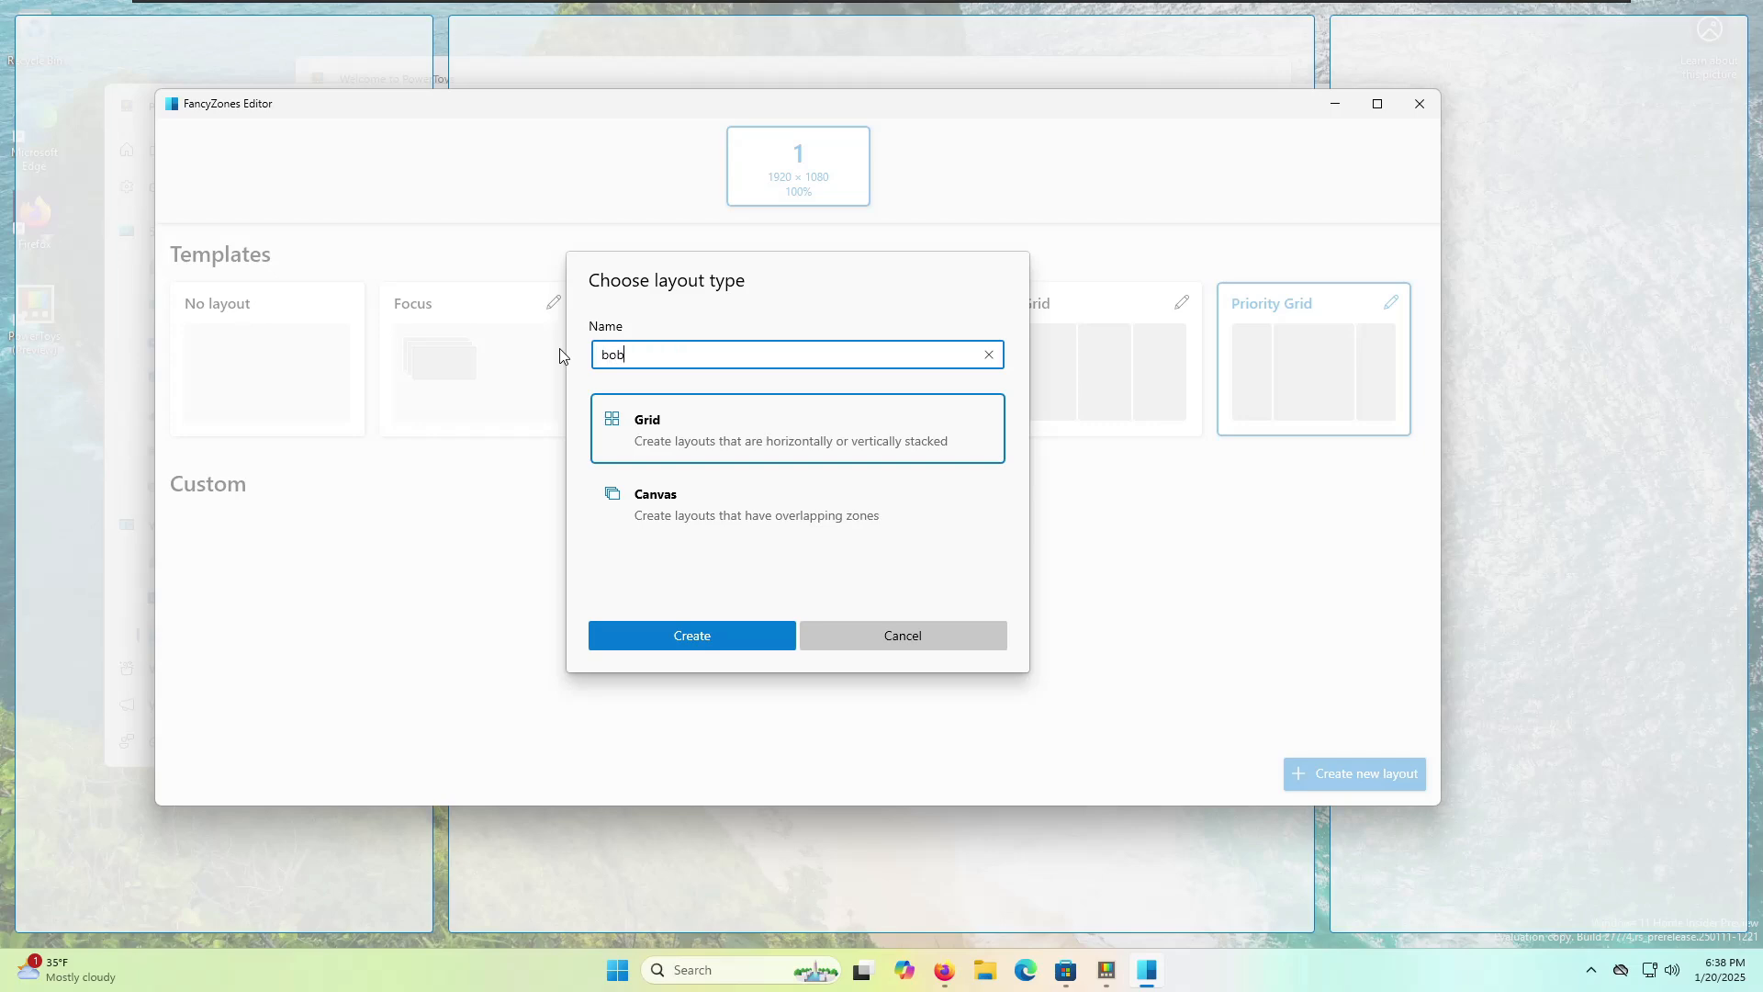
{"action": "left_click", "coordinate": [693, 419]}
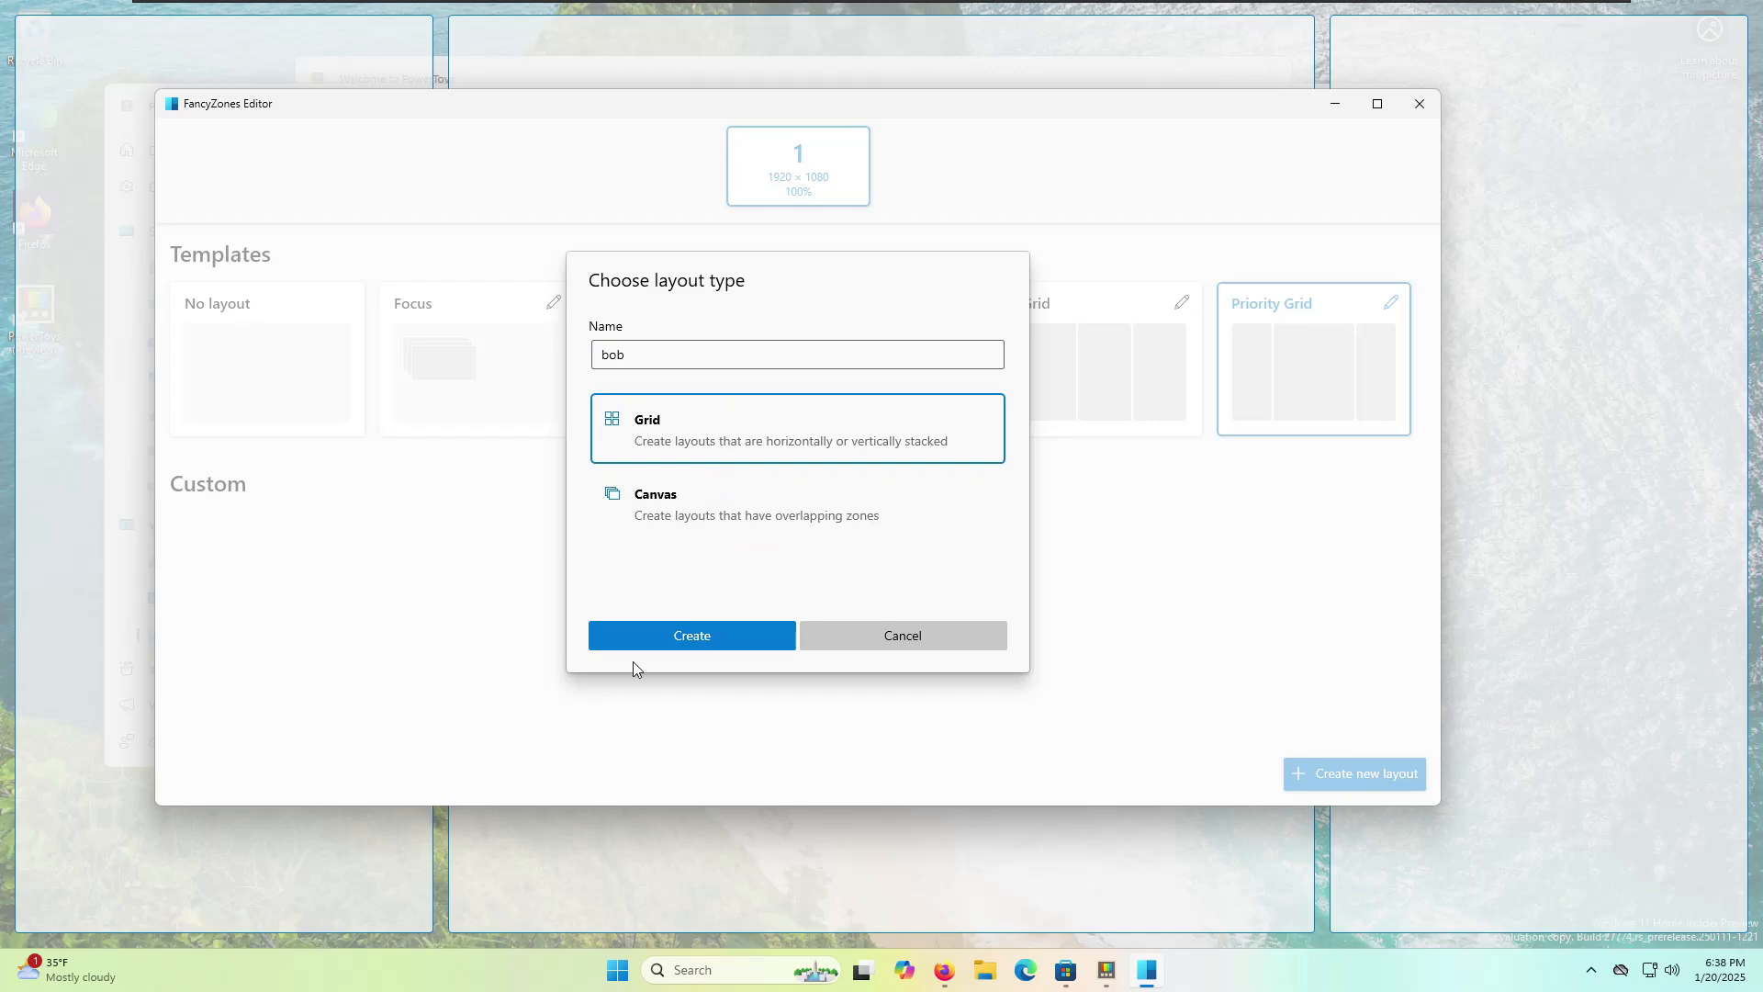
{"action": "left_click", "coordinate": [641, 637]}
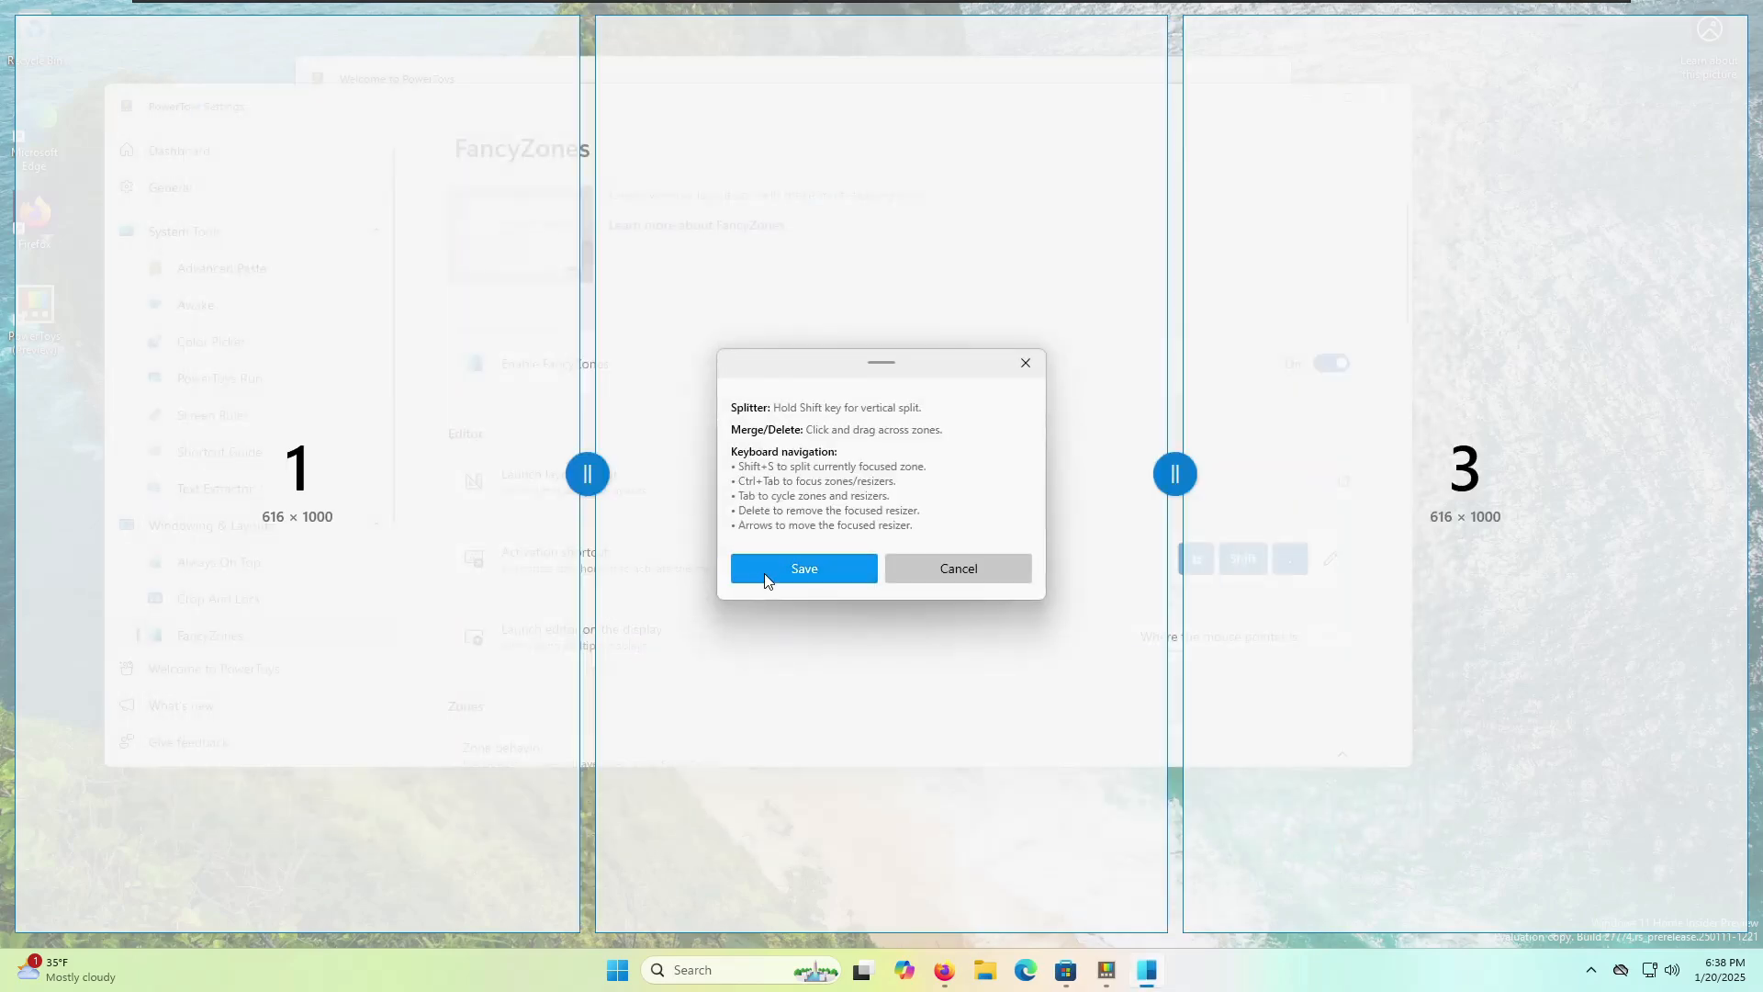
{"action": "left_click", "coordinate": [765, 579]}
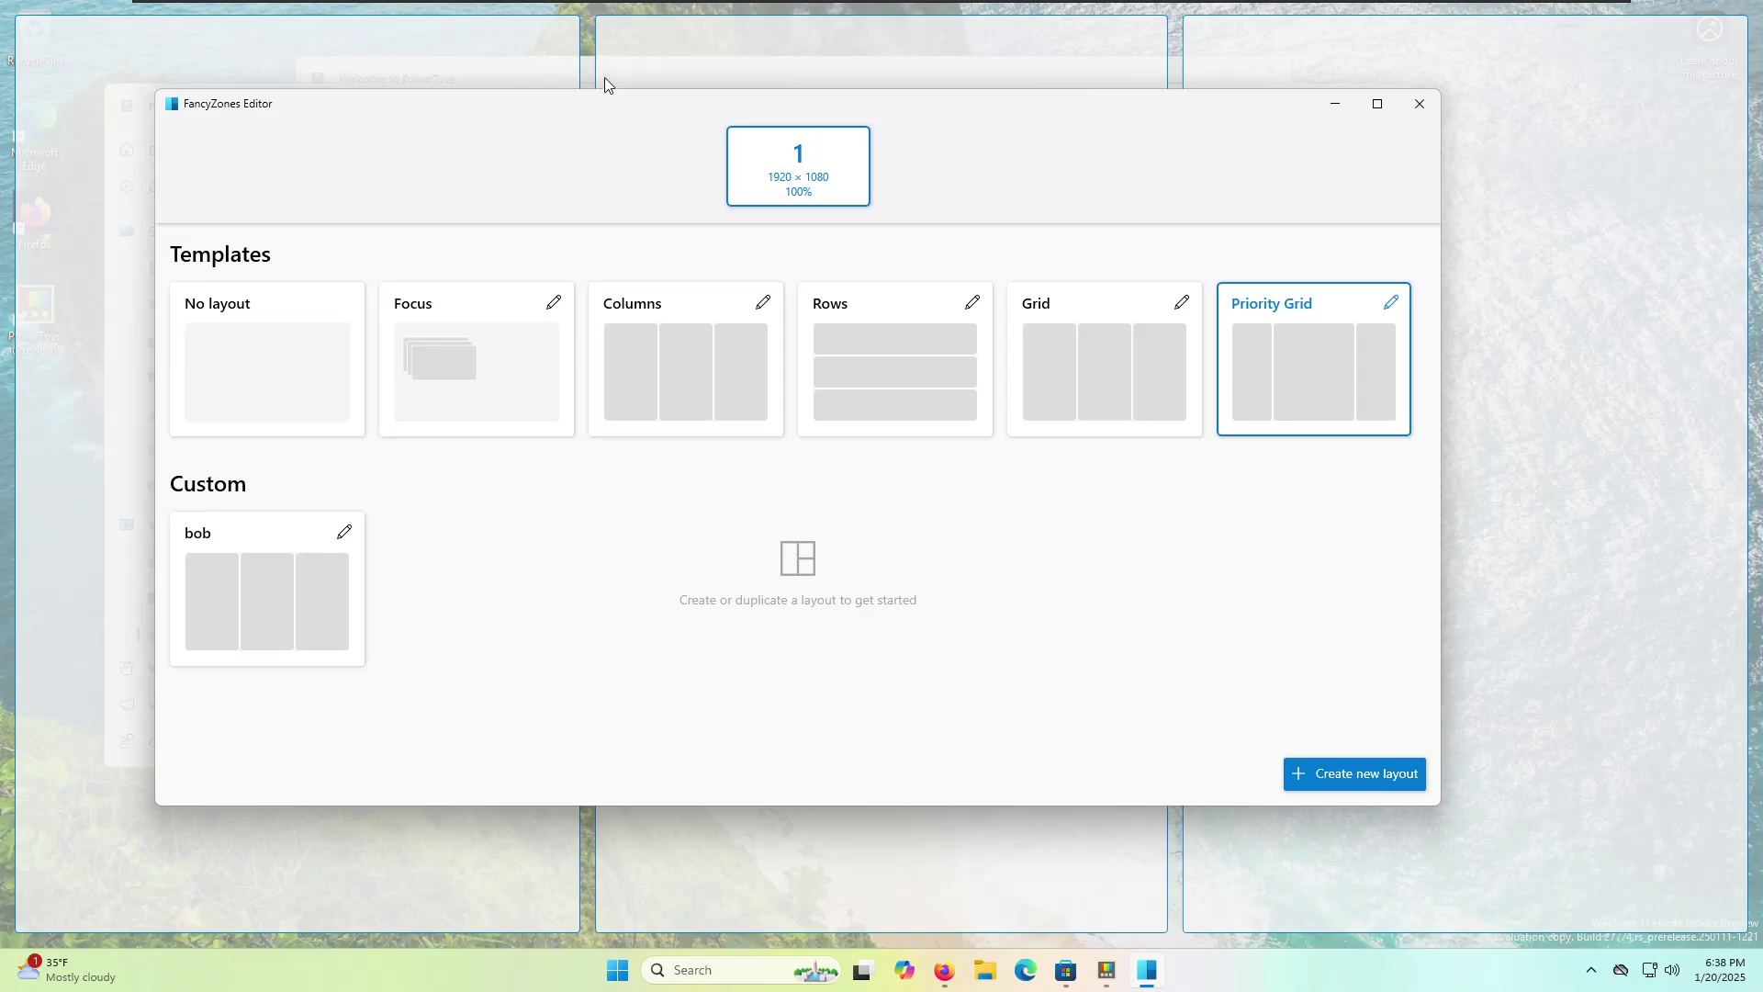
- Apply the bob layout and edit its zones, widening the middle column and splitting the third column into upper and lower zones
{"action": "left_click_drag", "start_coordinate": [618, 114], "coordinate": [1166, 211]}
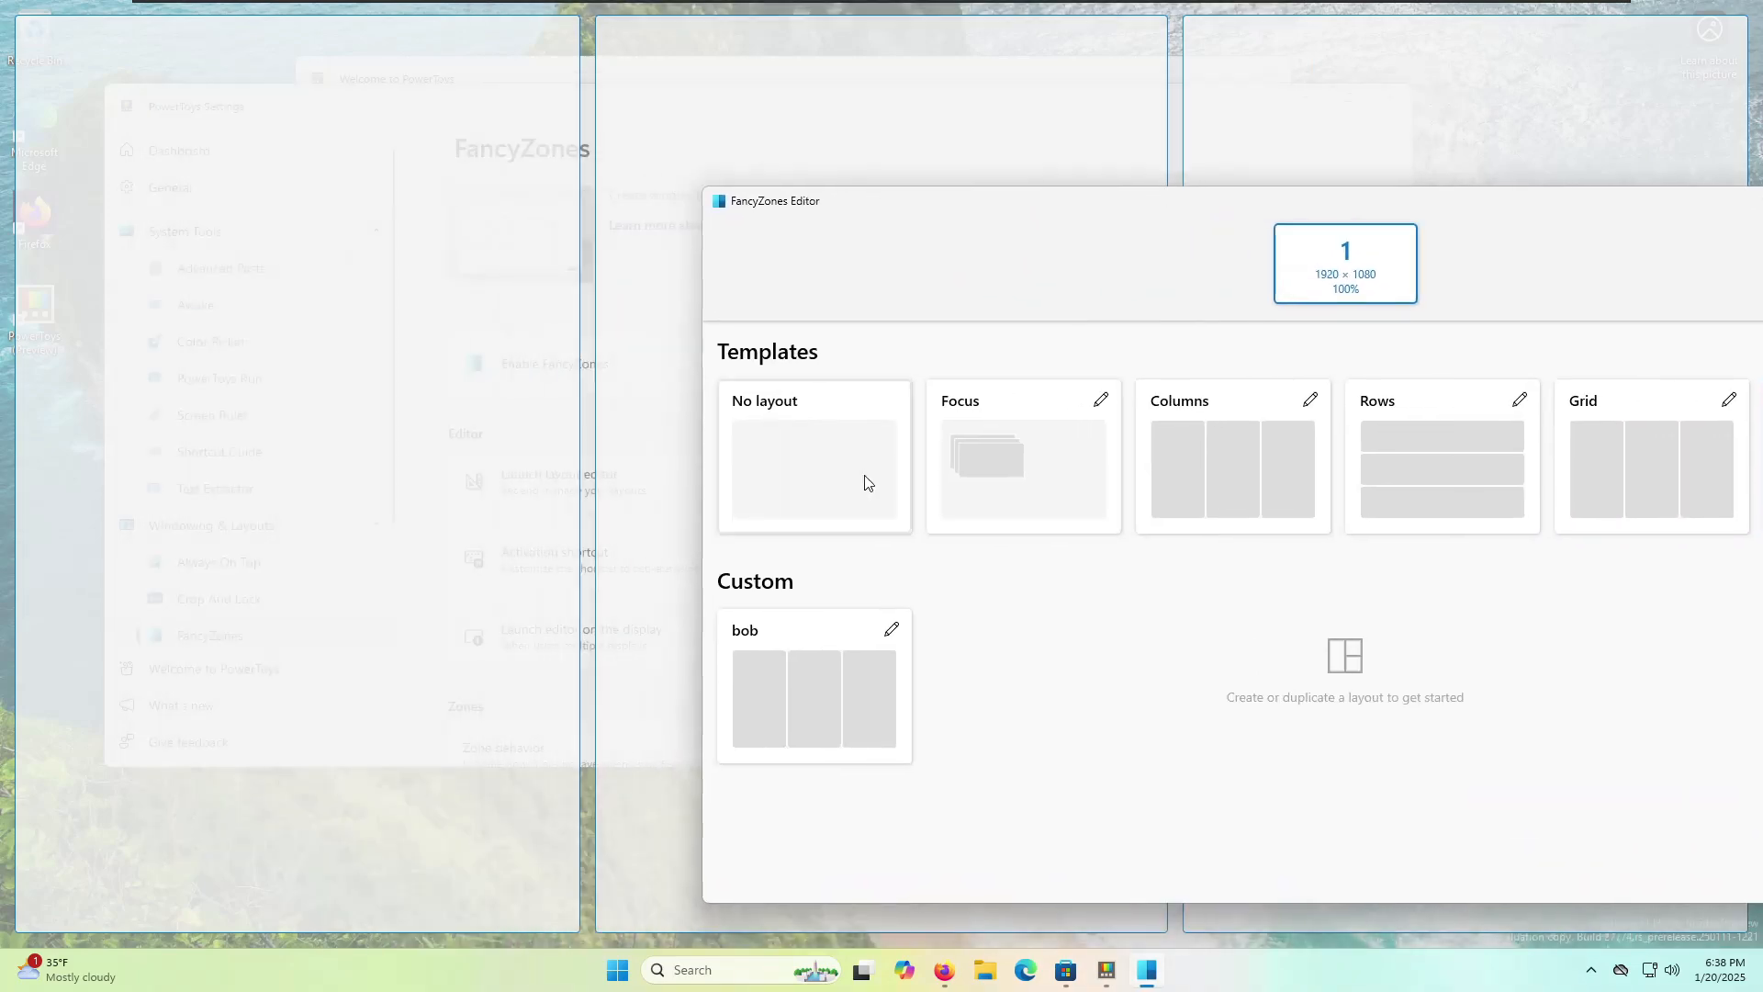
{"action": "left_click", "coordinate": [810, 670]}
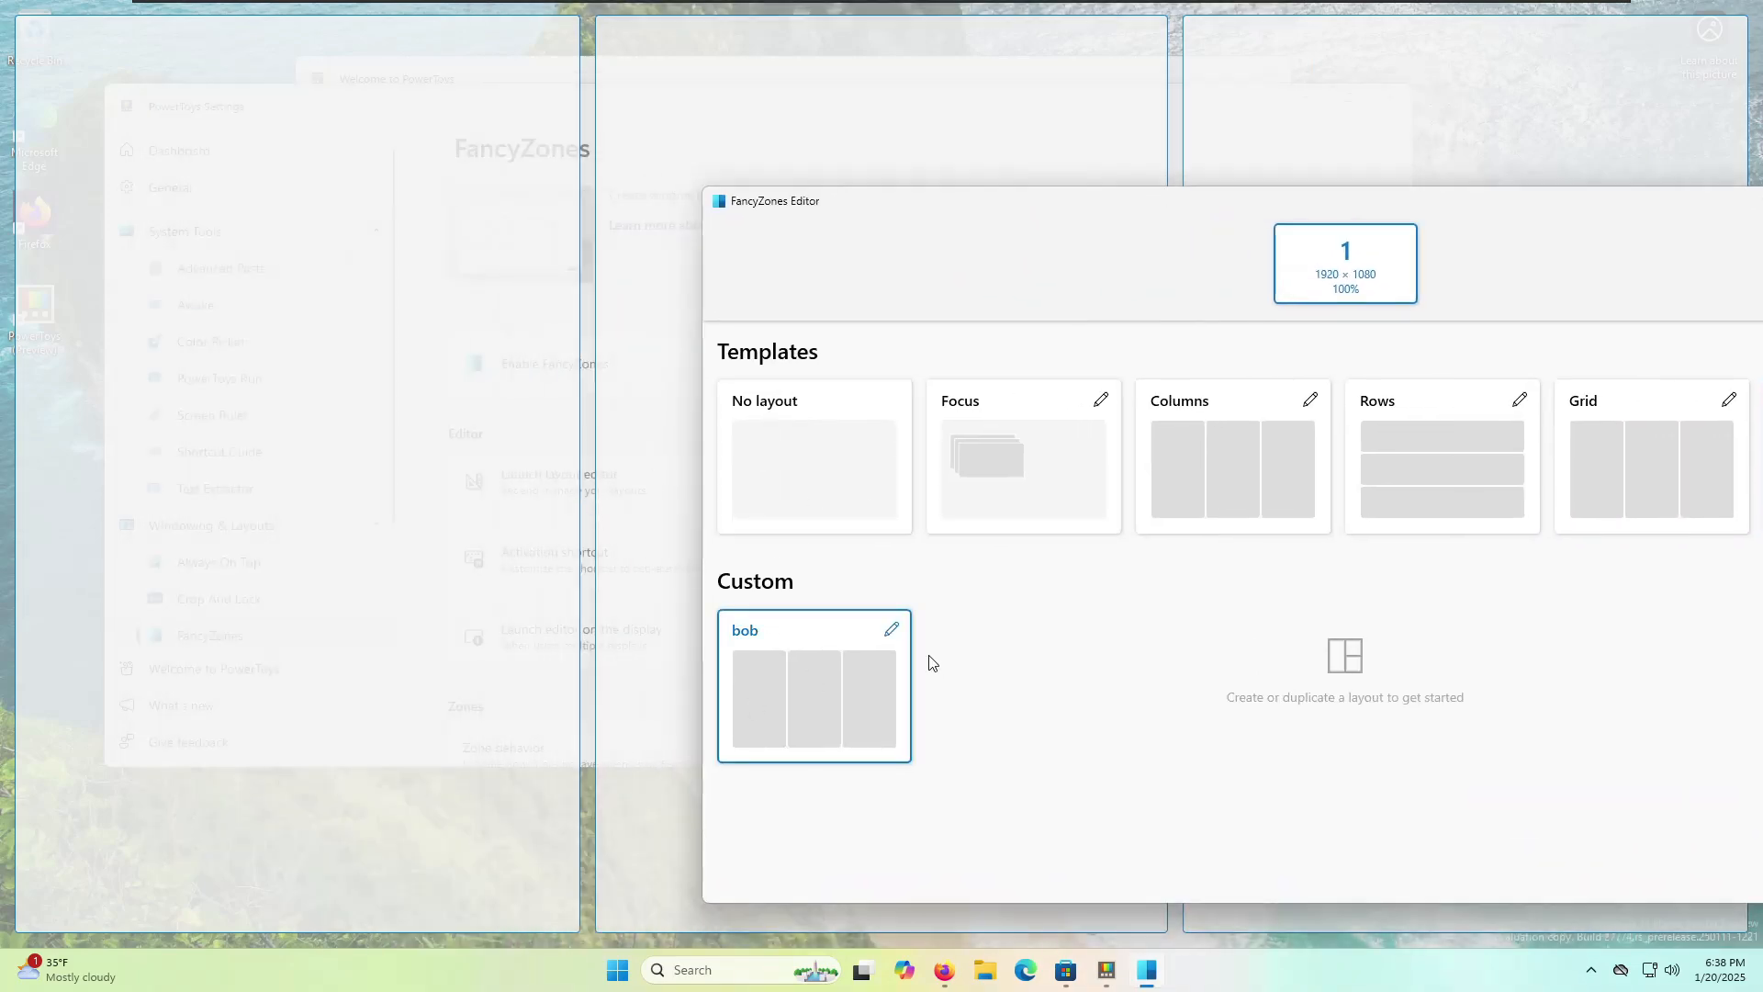
{"action": "left_click", "coordinate": [892, 629]}
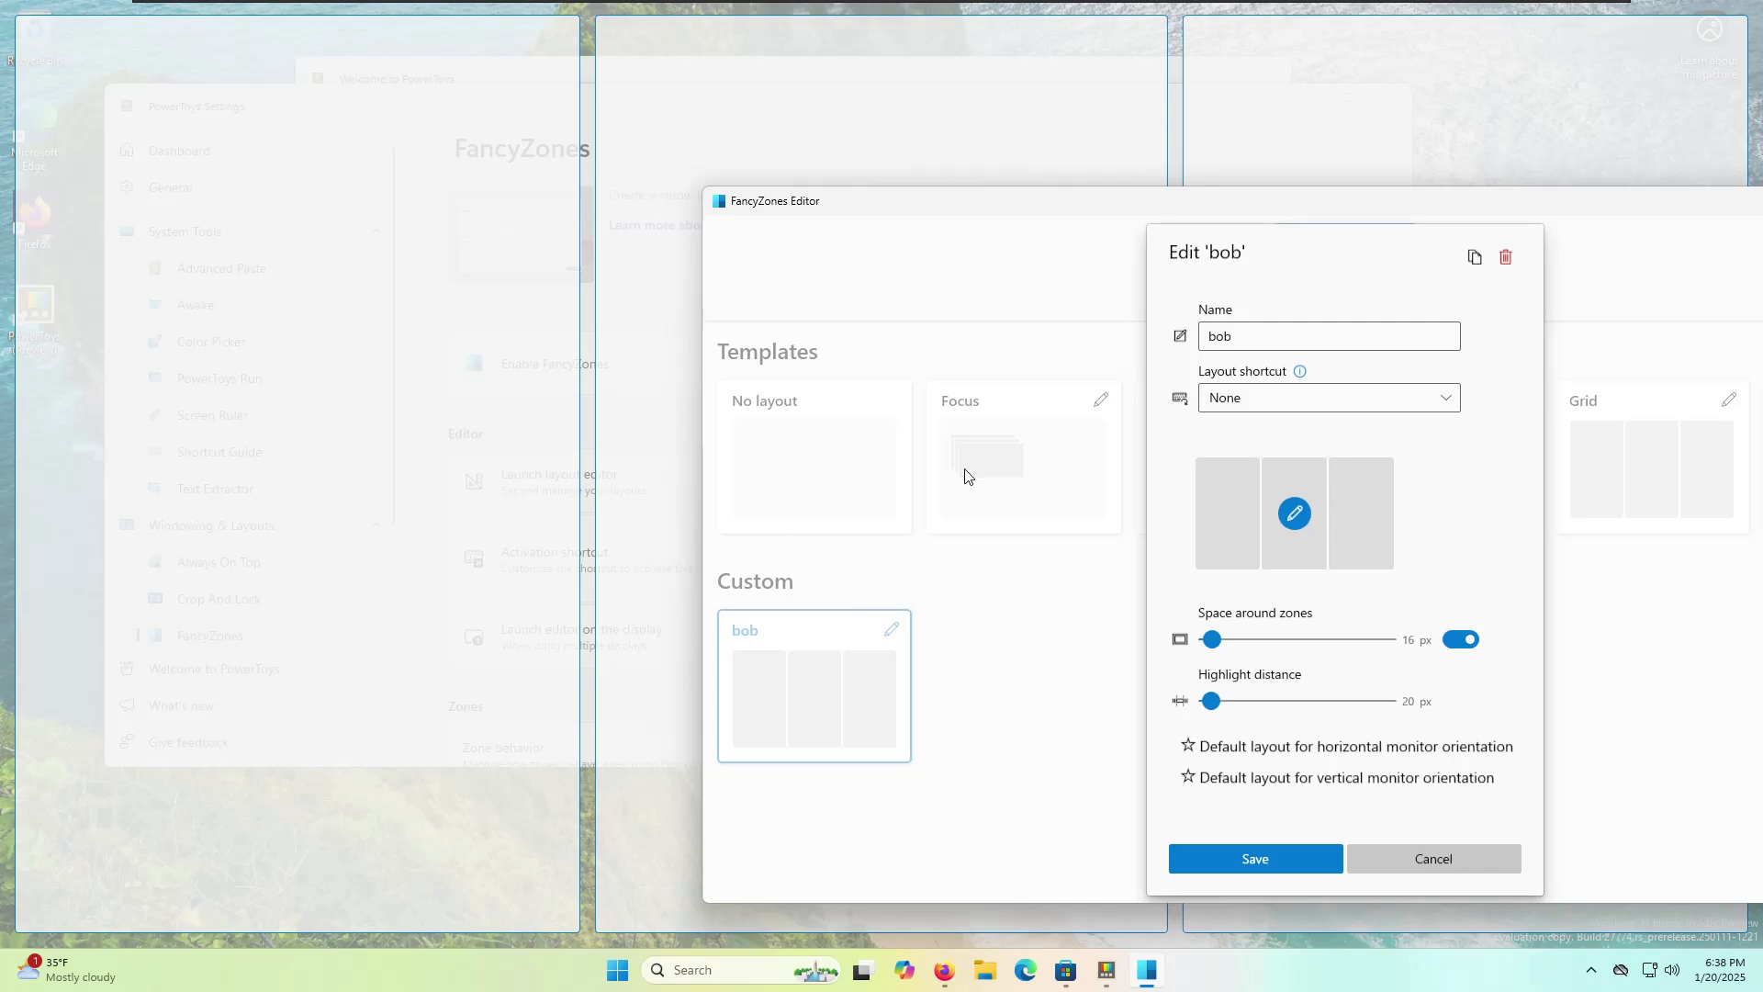
{"action": "double_click", "coordinate": [1305, 509]}
{"action": "left_click_drag", "start_coordinate": [1218, 470], "coordinate": [1348, 641]}
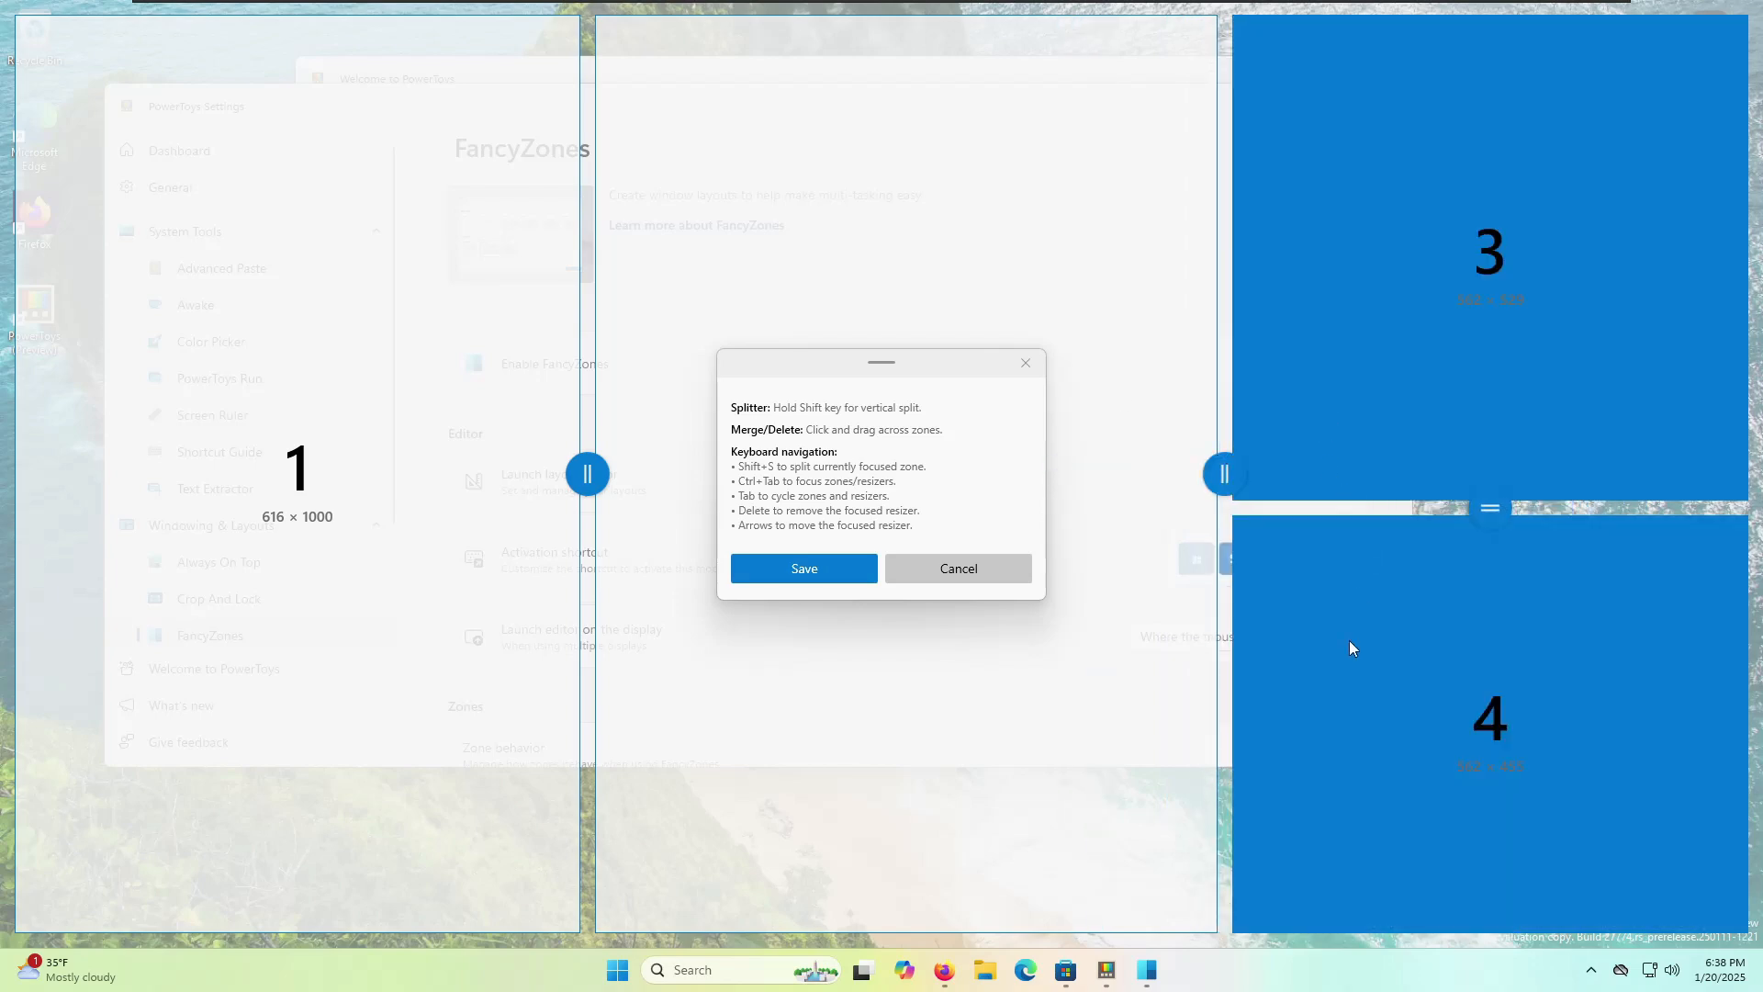
- Try to merge the two stacked zones 3 and 4 in the third column
{"action": "left_click", "coordinate": [1257, 562]}
{"action": "left_click_drag", "start_coordinate": [1280, 450], "coordinate": [1311, 668]}
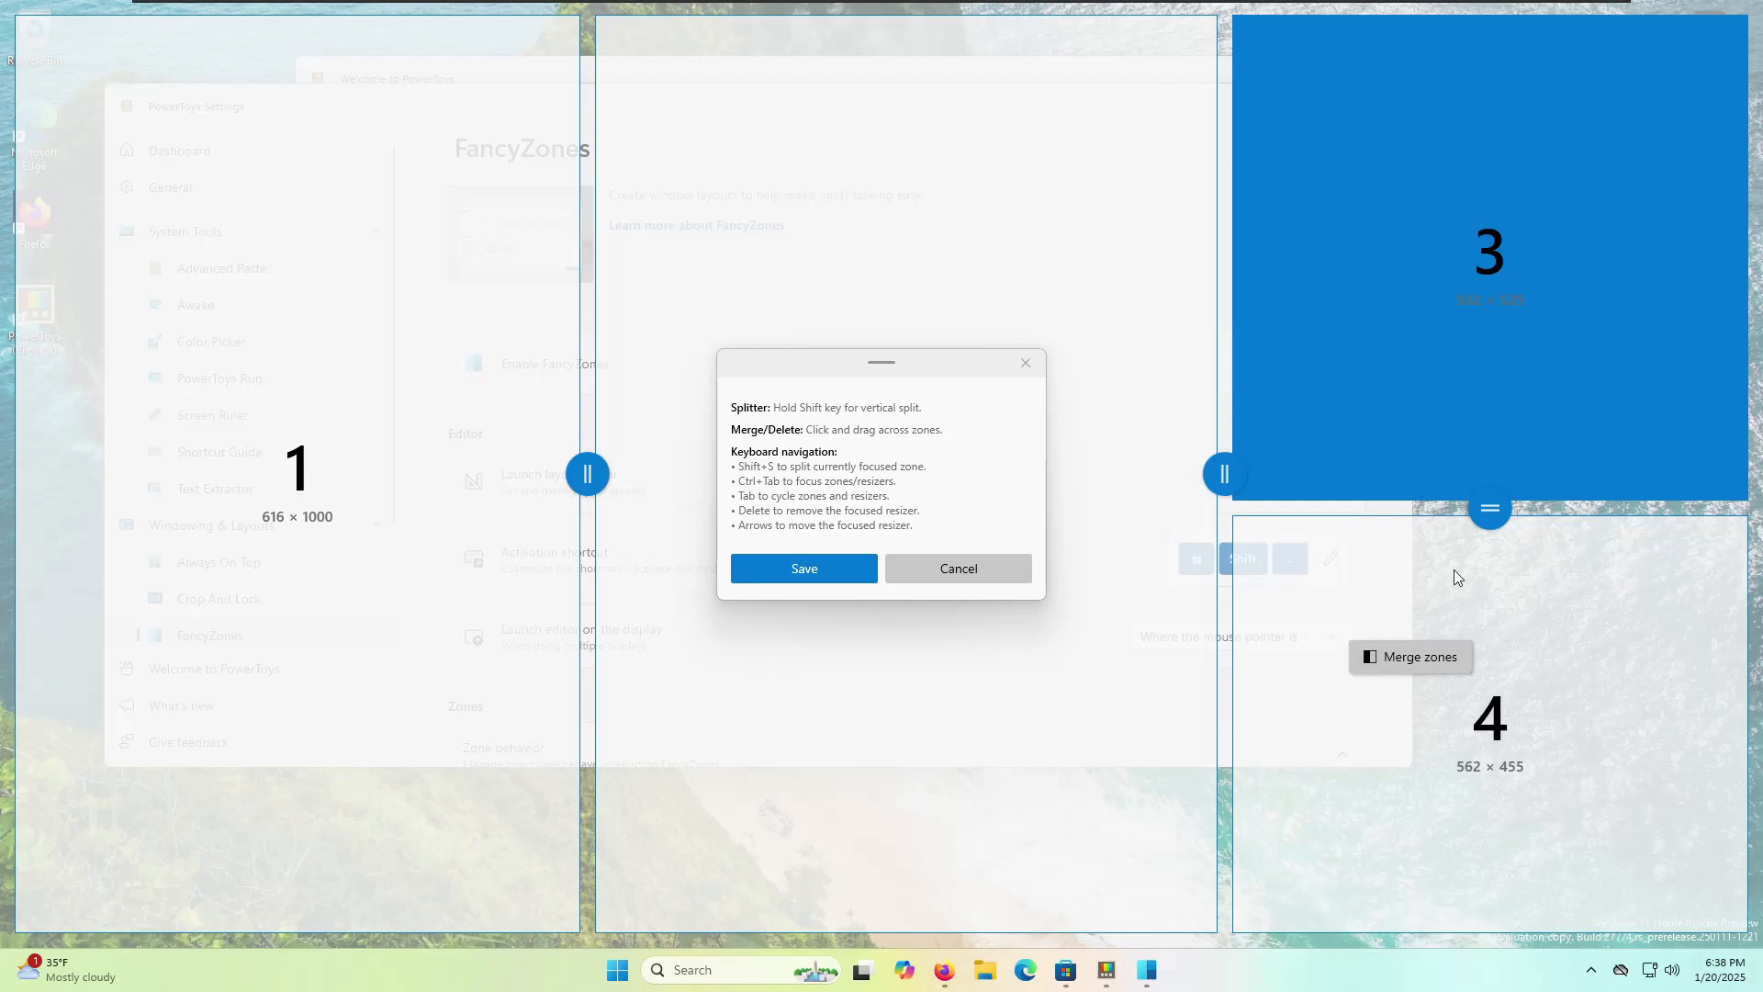
{"action": "left_click_drag", "start_coordinate": [1380, 783], "coordinate": [1329, 735]}
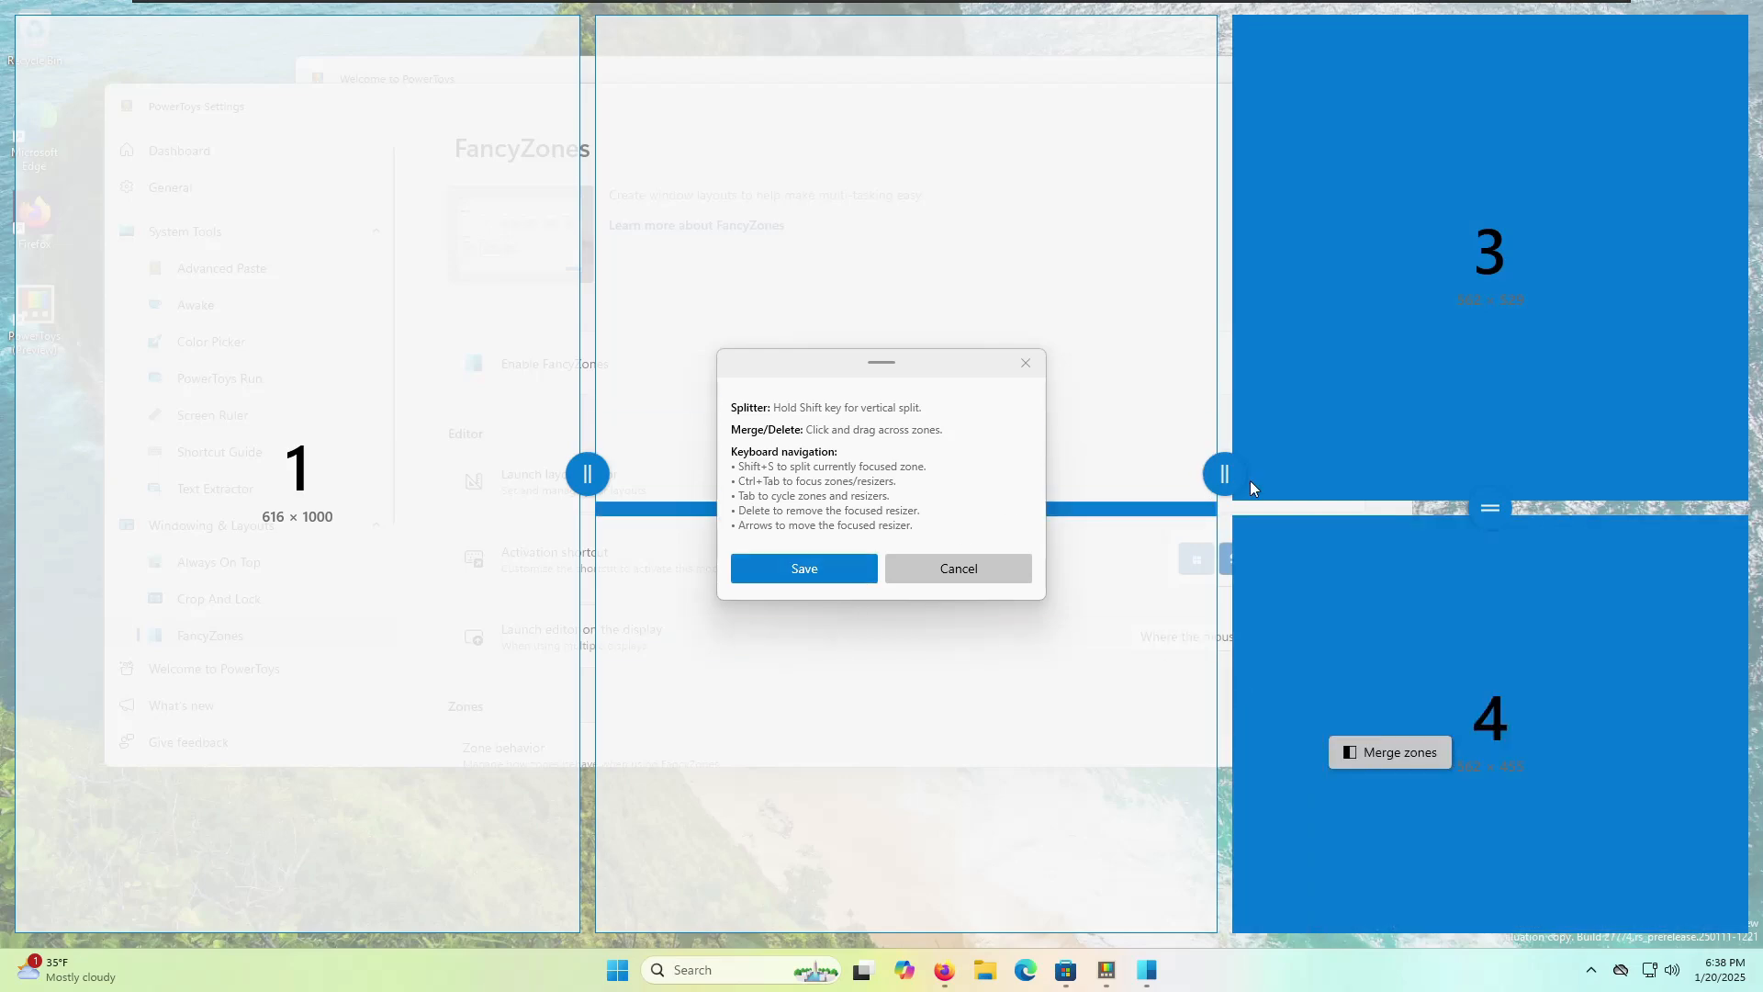
- Move the divider between the second and third columns to the screen's center, save the bob layout, and close the editor
{"action": "left_click_drag", "start_coordinate": [1212, 475], "coordinate": [882, 475]}
{"action": "left_click_drag", "start_coordinate": [1084, 271], "coordinate": [732, 462]}
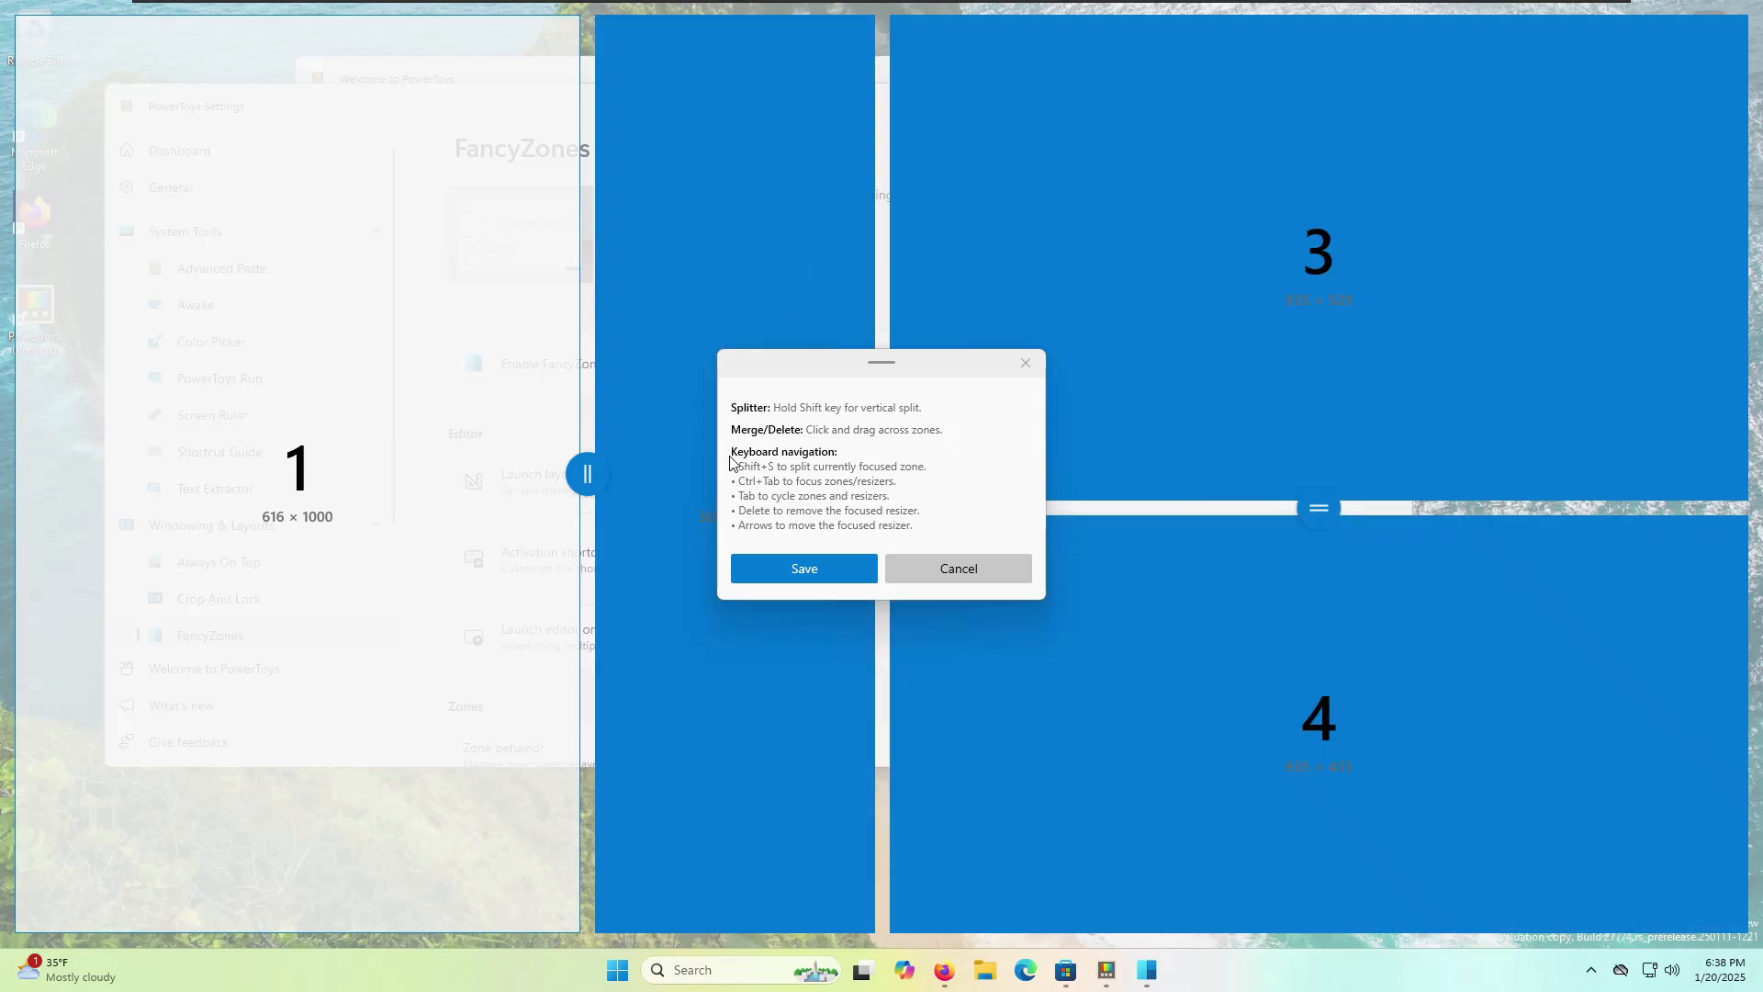
{"action": "left_click", "coordinate": [775, 571]}
{"action": "left_click", "coordinate": [793, 742]}
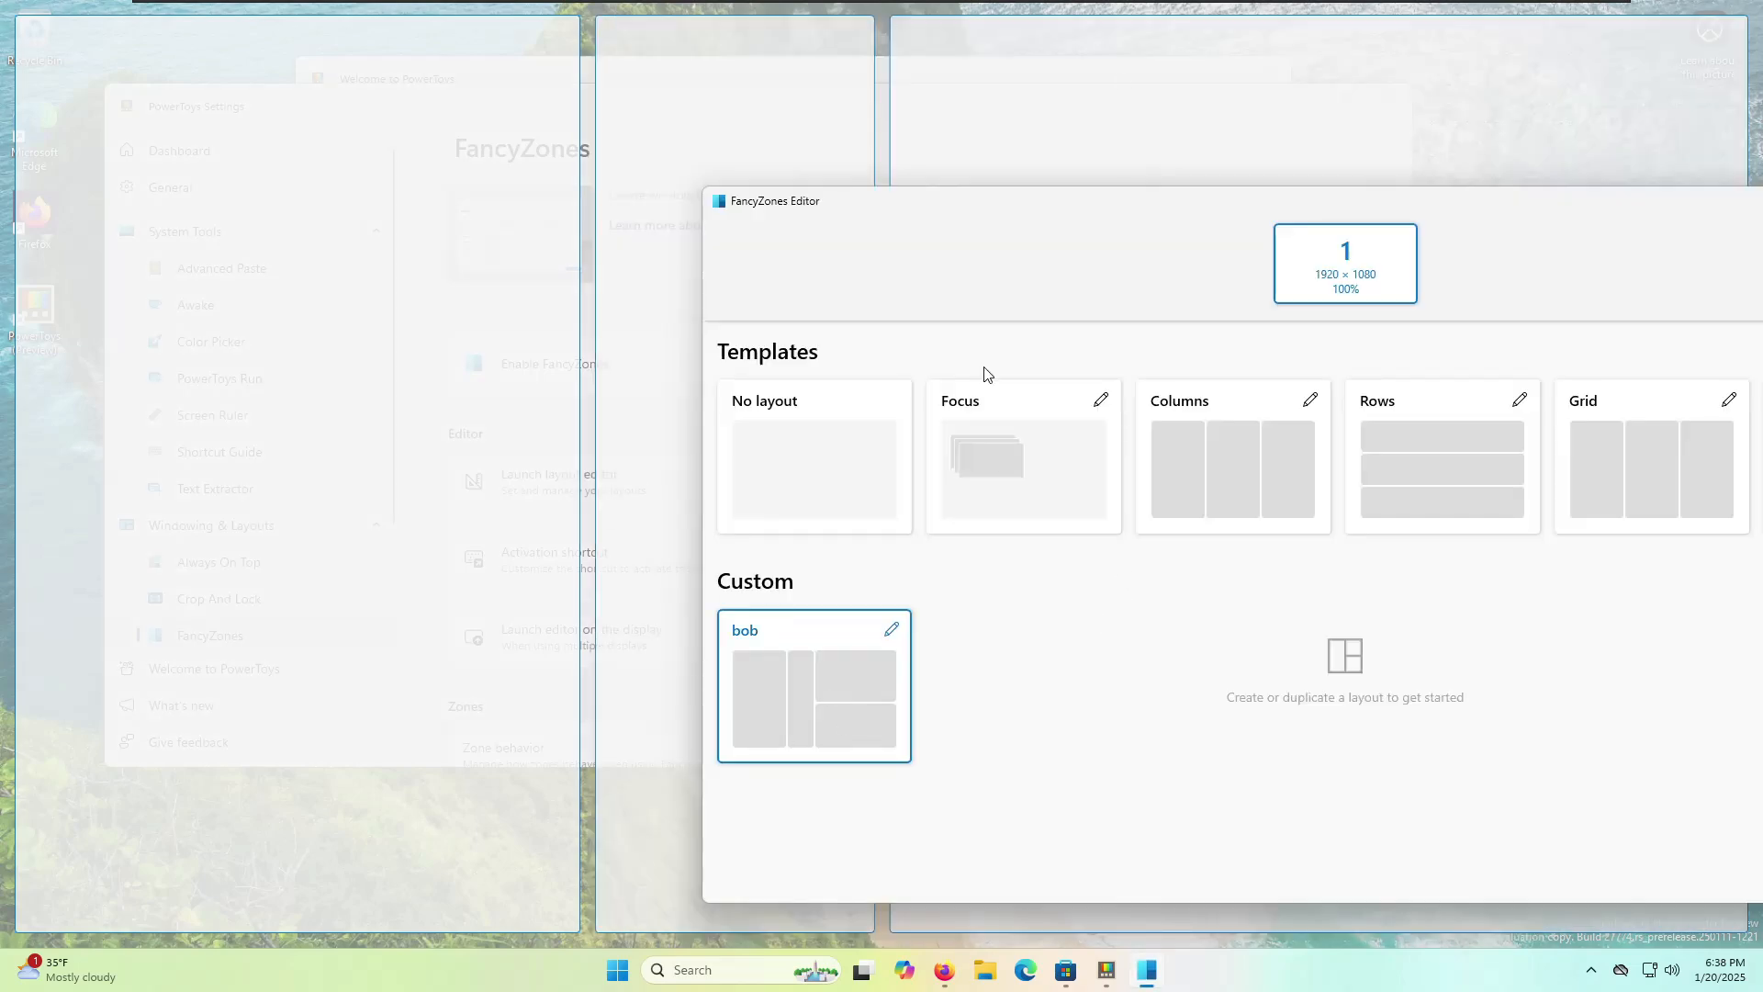
{"action": "left_click_drag", "start_coordinate": [1055, 205], "coordinate": [599, 144]}
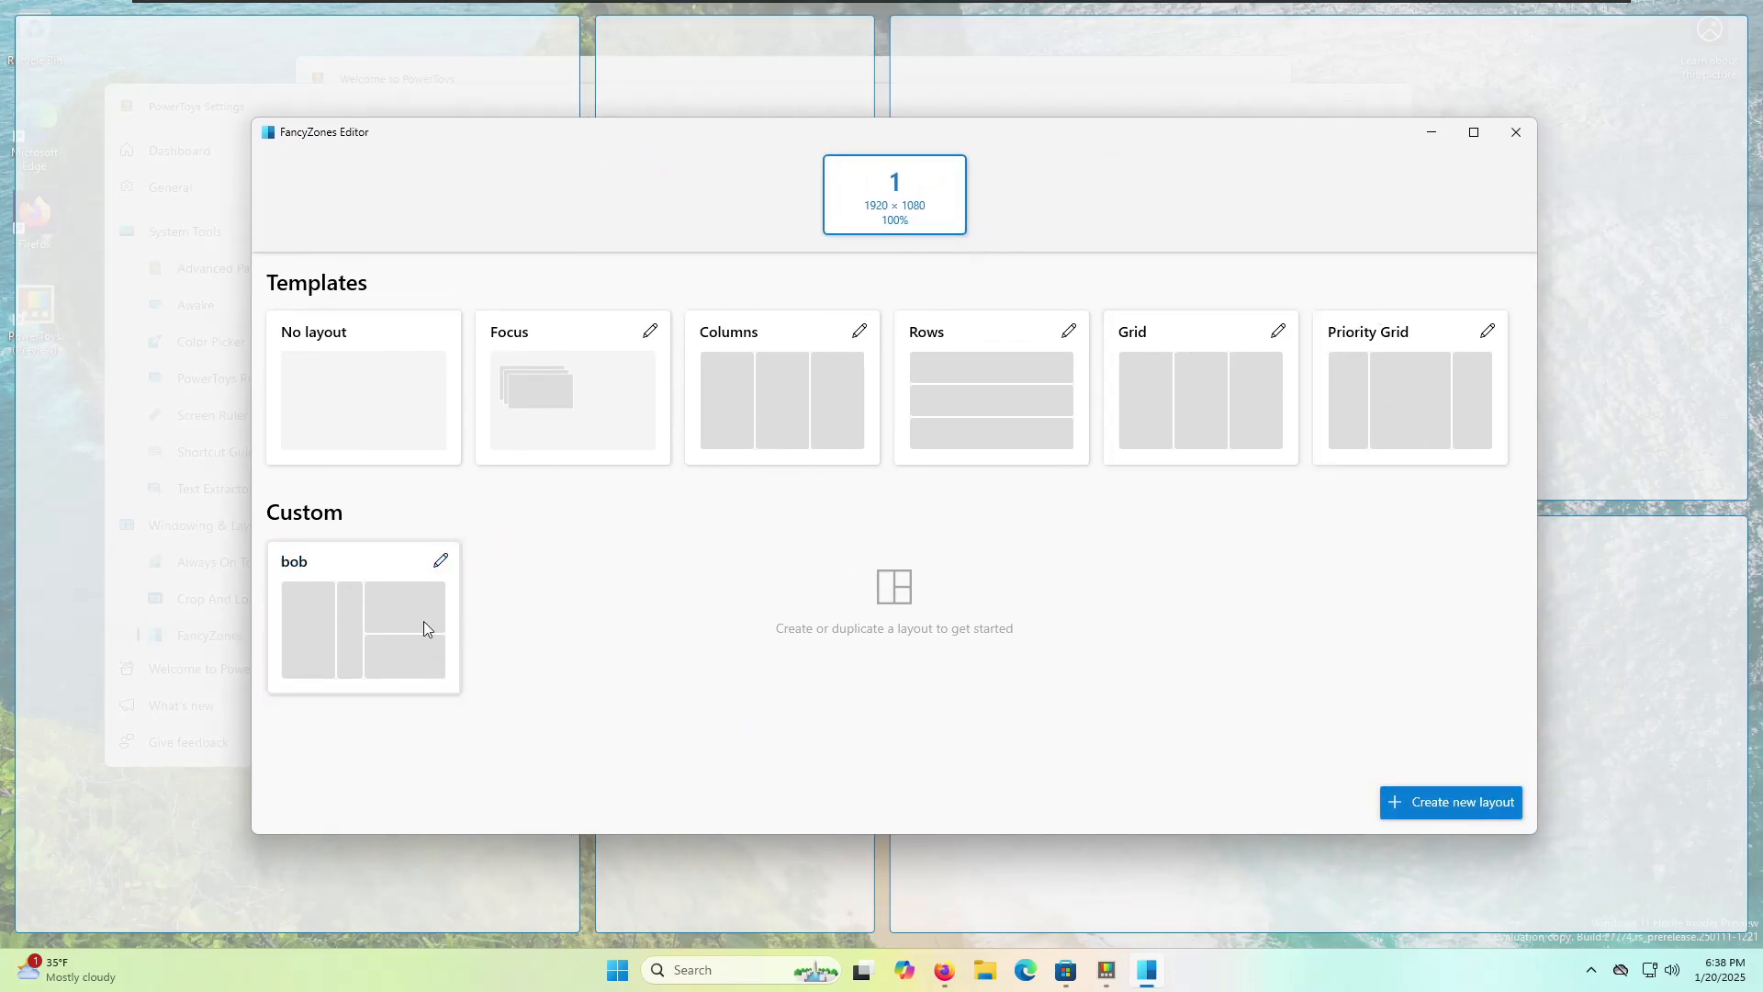
{"action": "left_click", "coordinate": [1515, 132]}
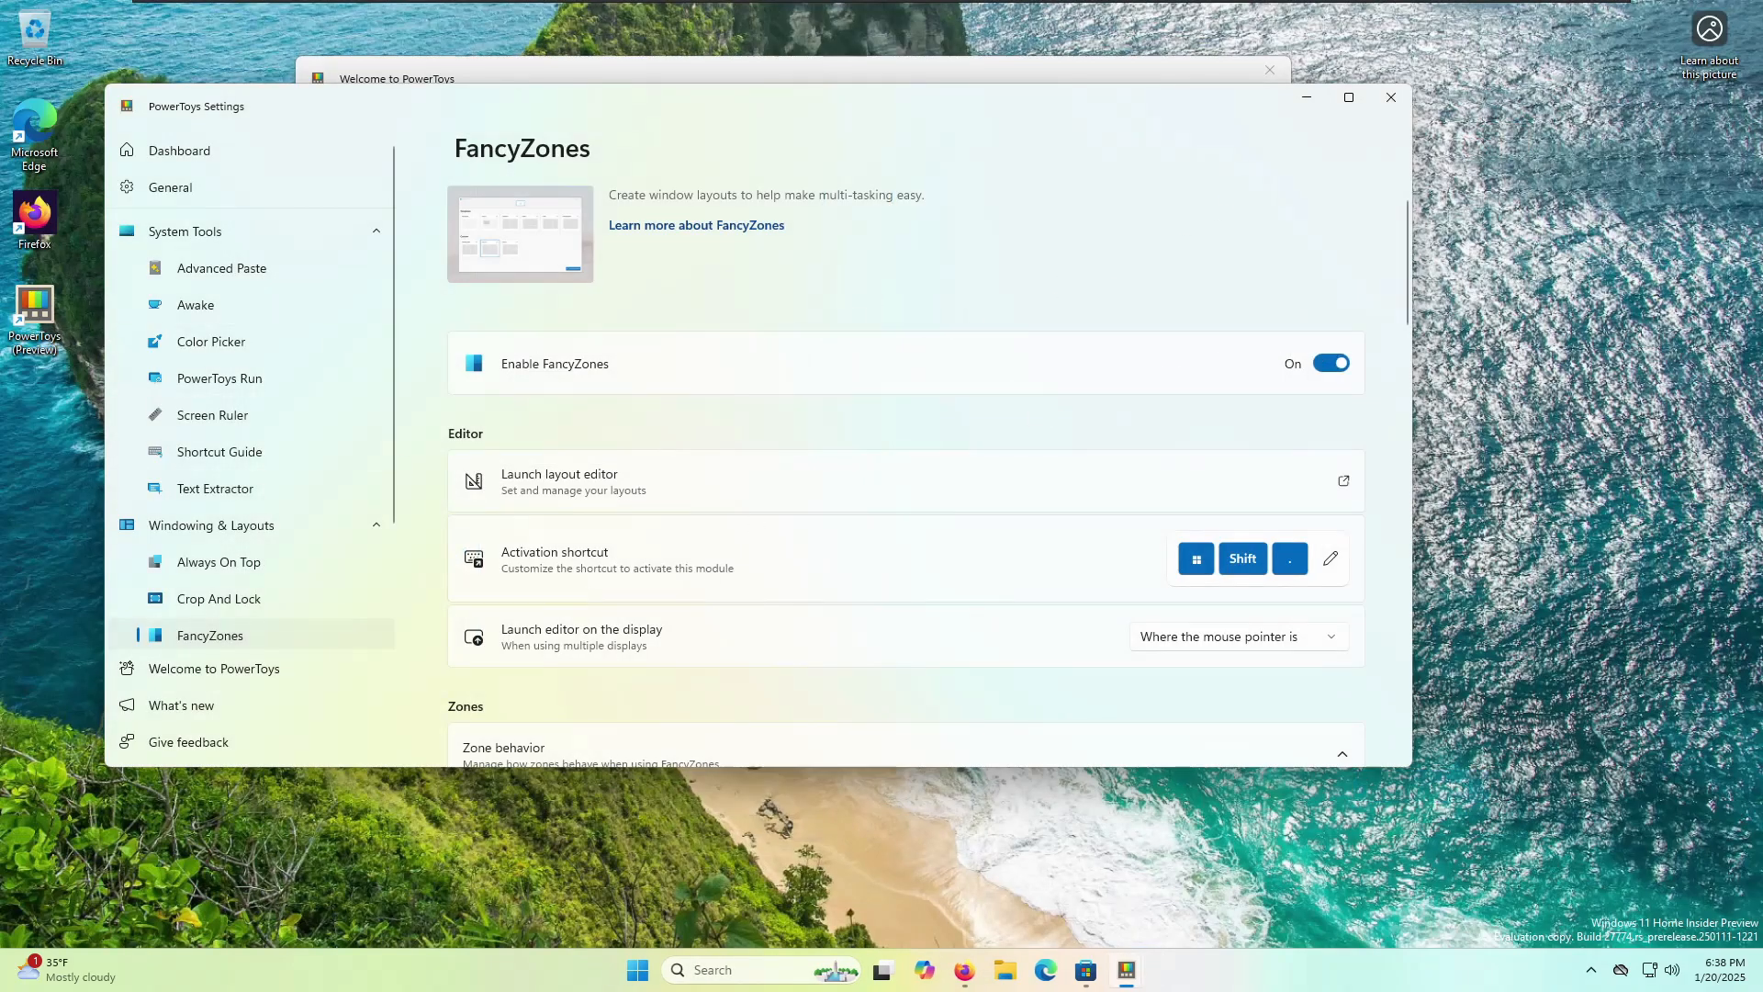
- Expand the Input / Output utilities and view the Keyboard Manager settings
{"action": "scroll", "coordinate": [129, 501], "scroll_direction": "down", "scroll_amount": 3}
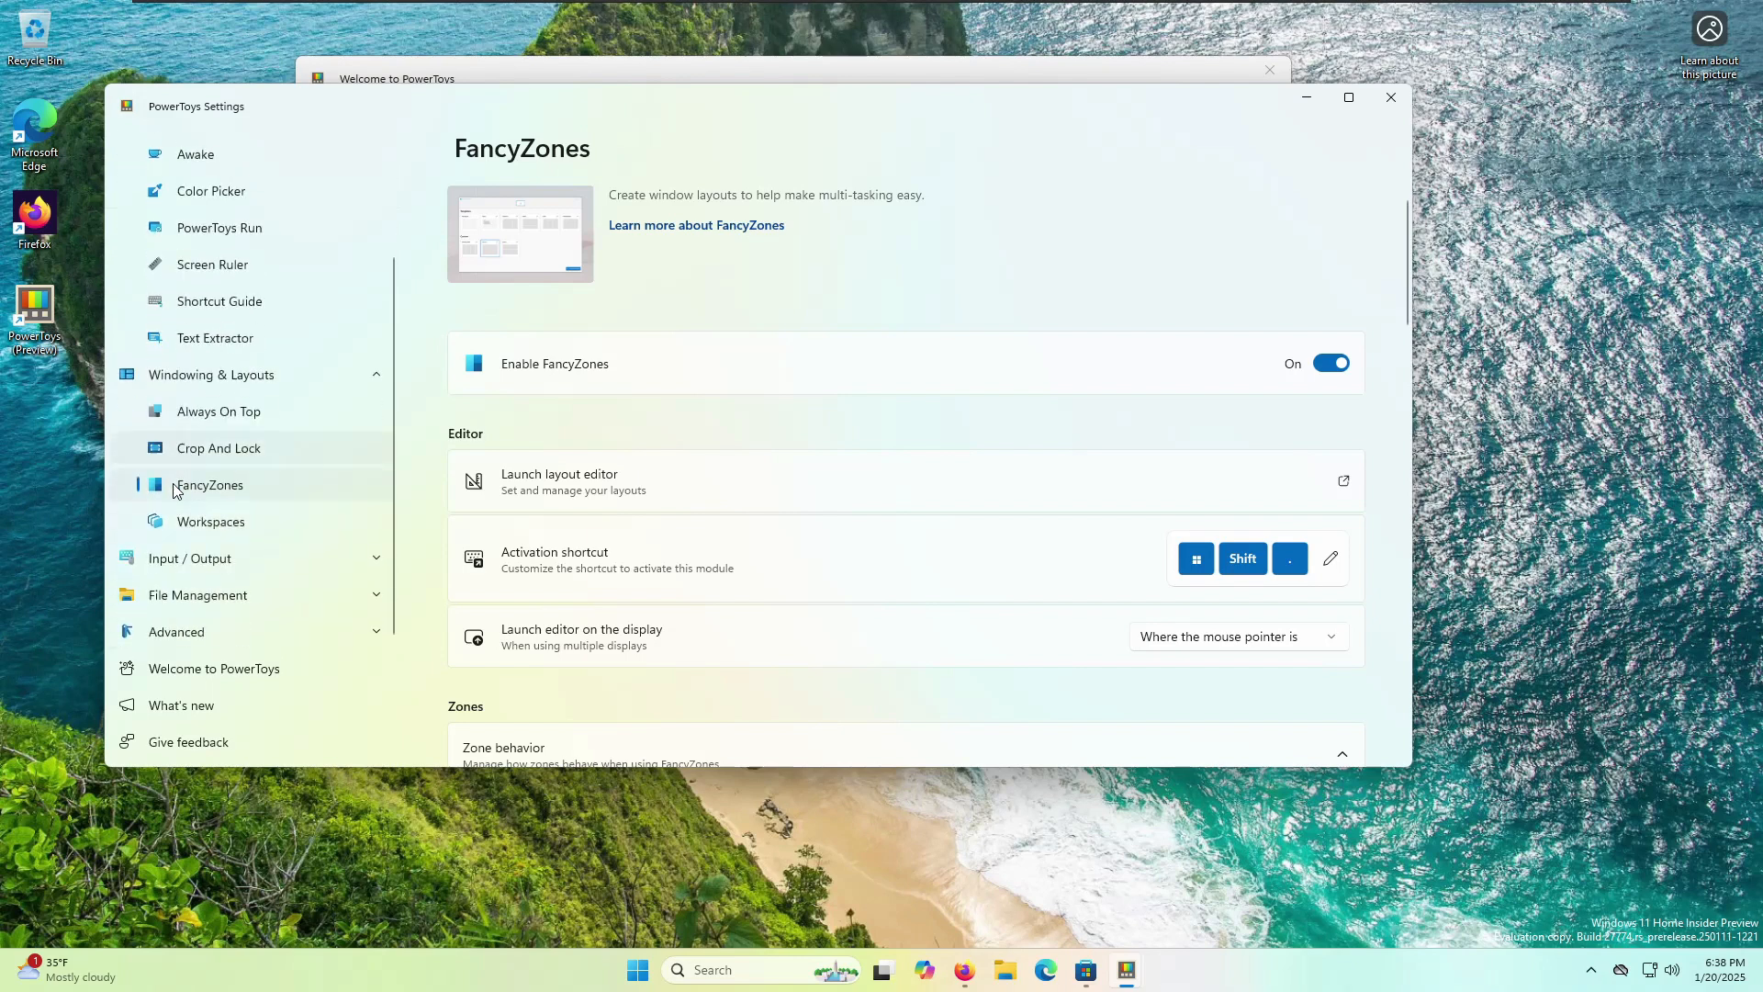
{"action": "left_click", "coordinate": [243, 598]}
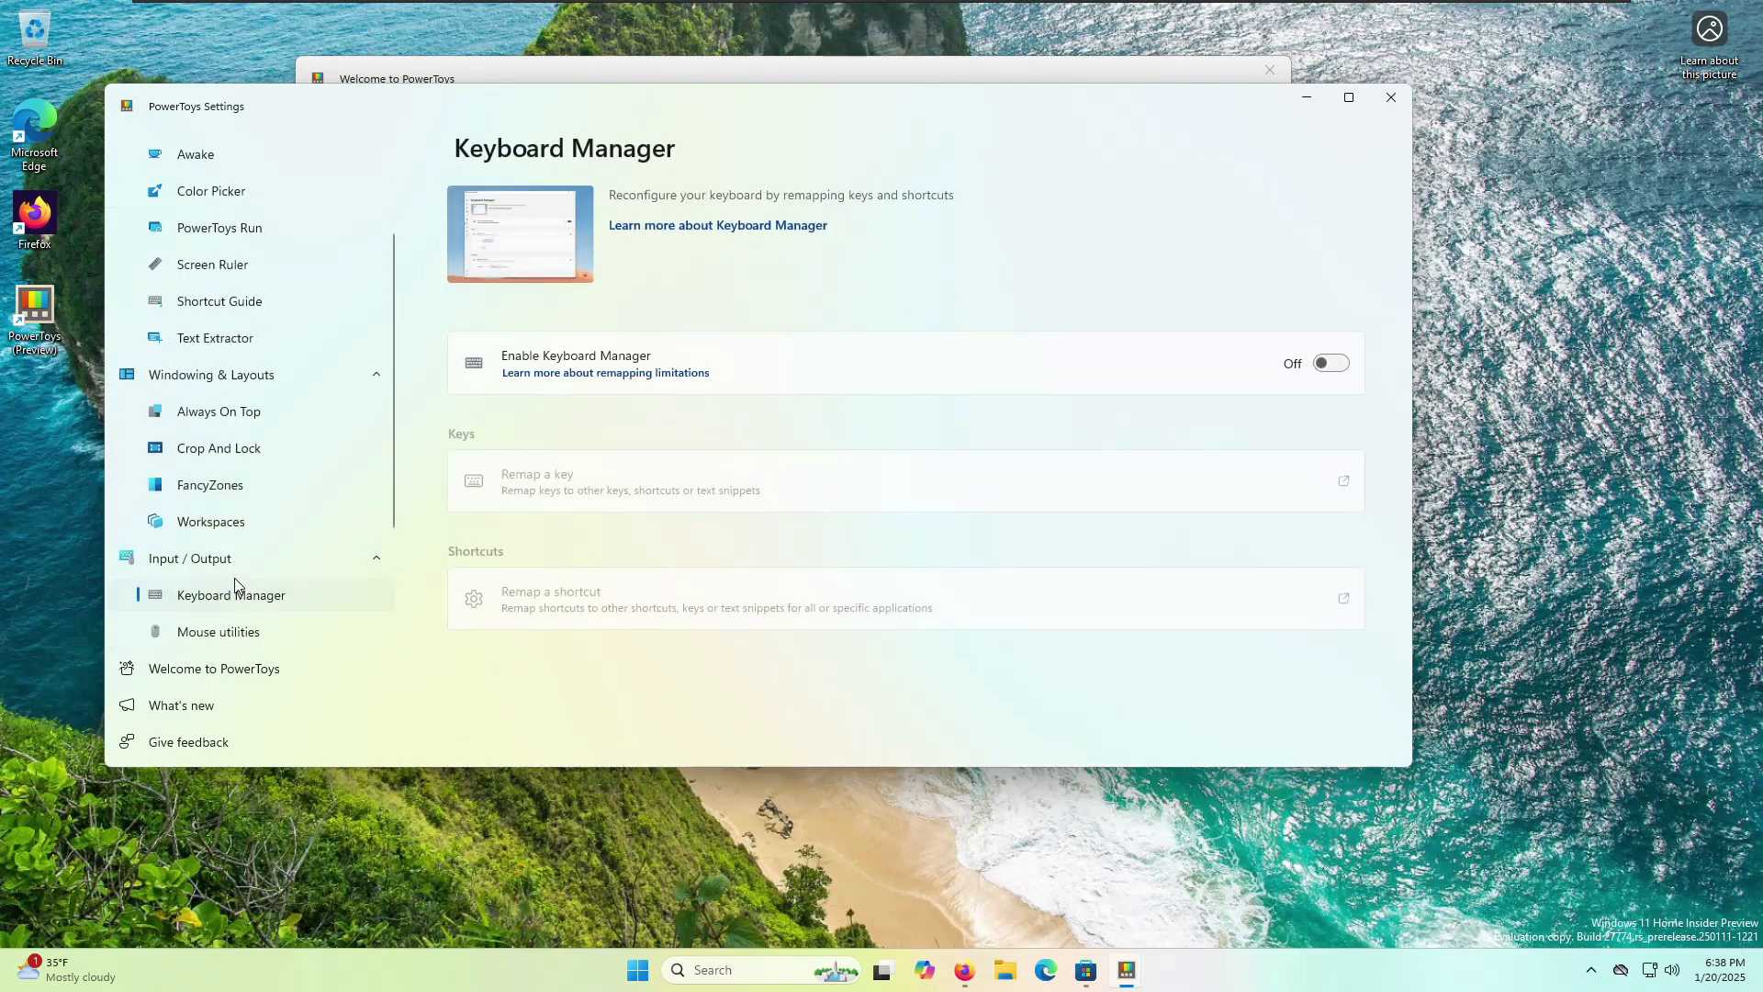
{"action": "scroll", "coordinate": [230, 593], "scroll_direction": "down", "scroll_amount": 2}
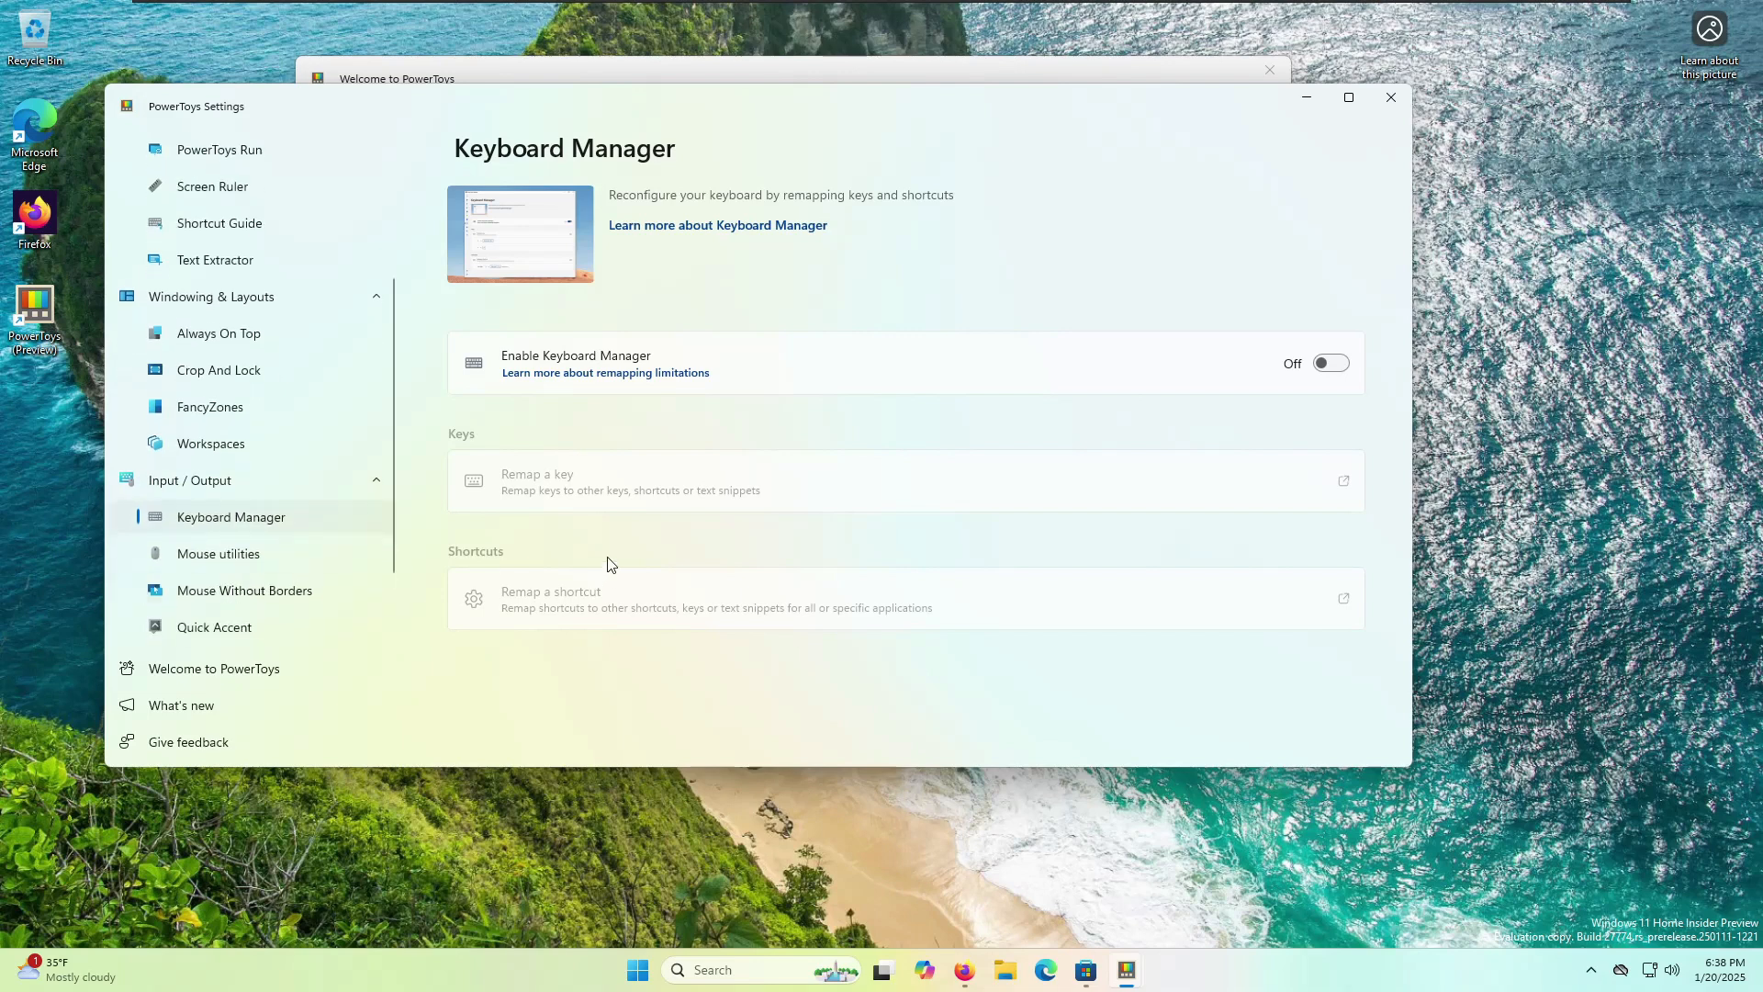
- Open the Mouse utilities settings, trigger the Find My Mouse spotlight, and look through the available mouse options
{"action": "left_click", "coordinate": [267, 558]}
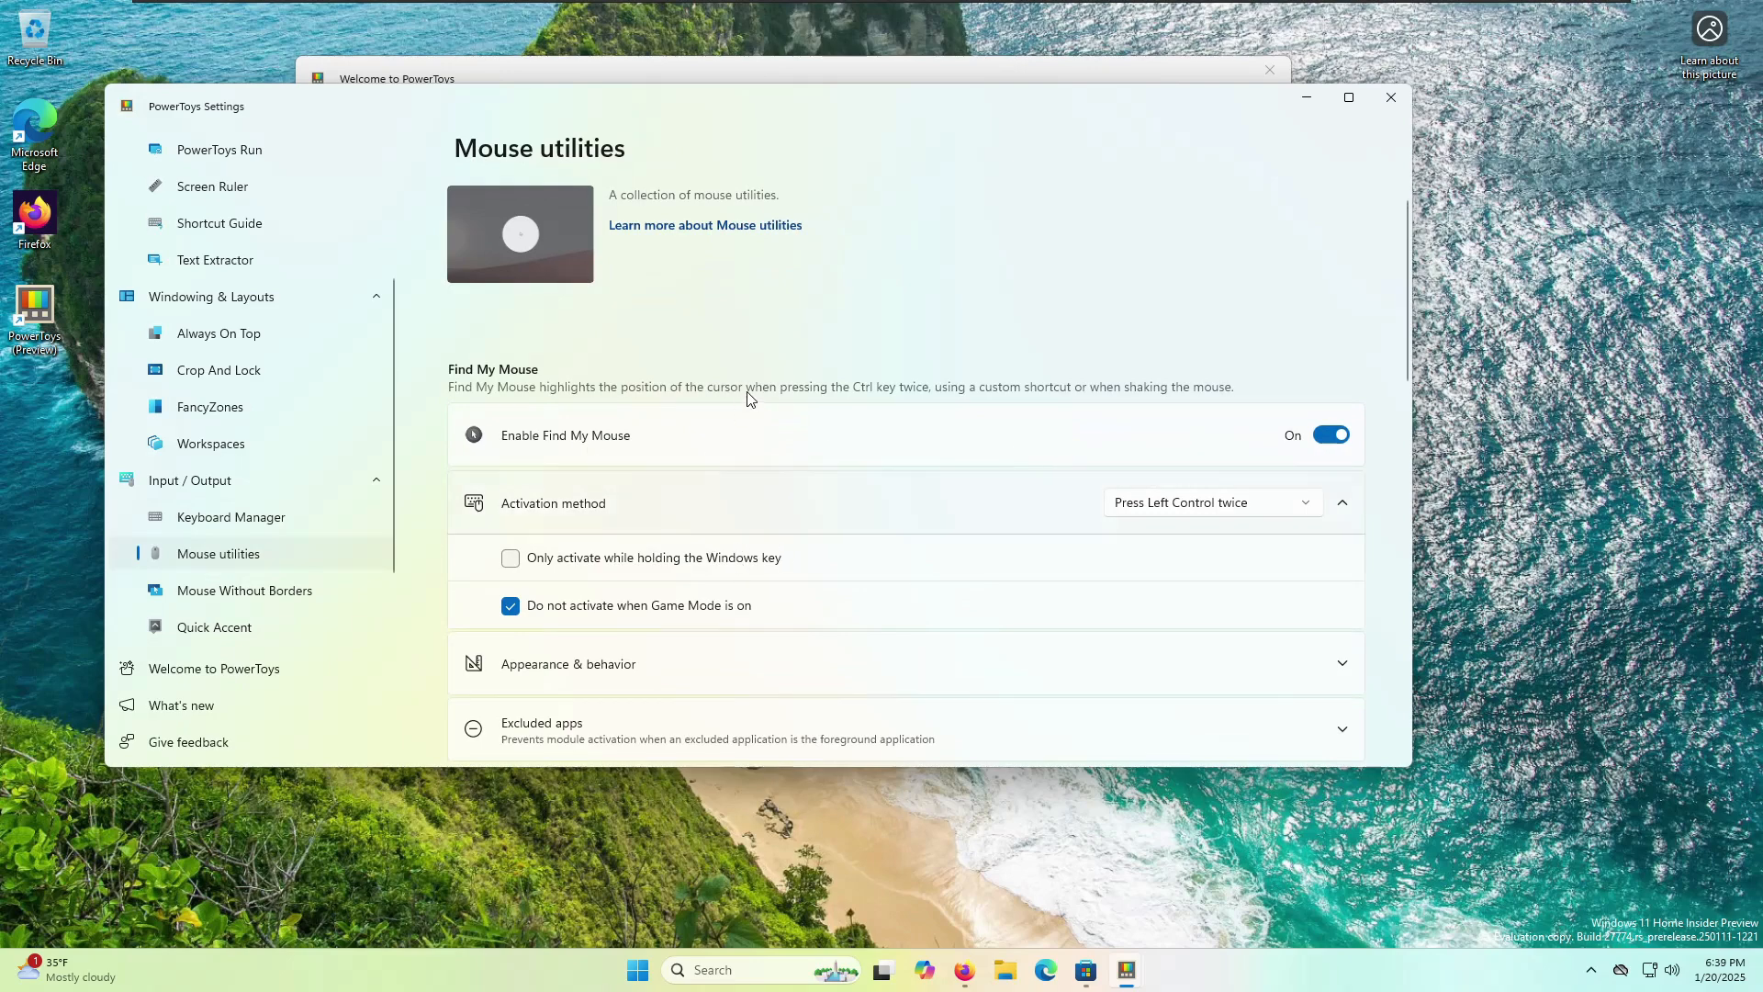
{"action": "key", "text": "ctrl"}
{"action": "key", "text": "ctrl"}
{"action": "scroll", "coordinate": [735, 482], "scroll_direction": "down", "scroll_amount": 3}
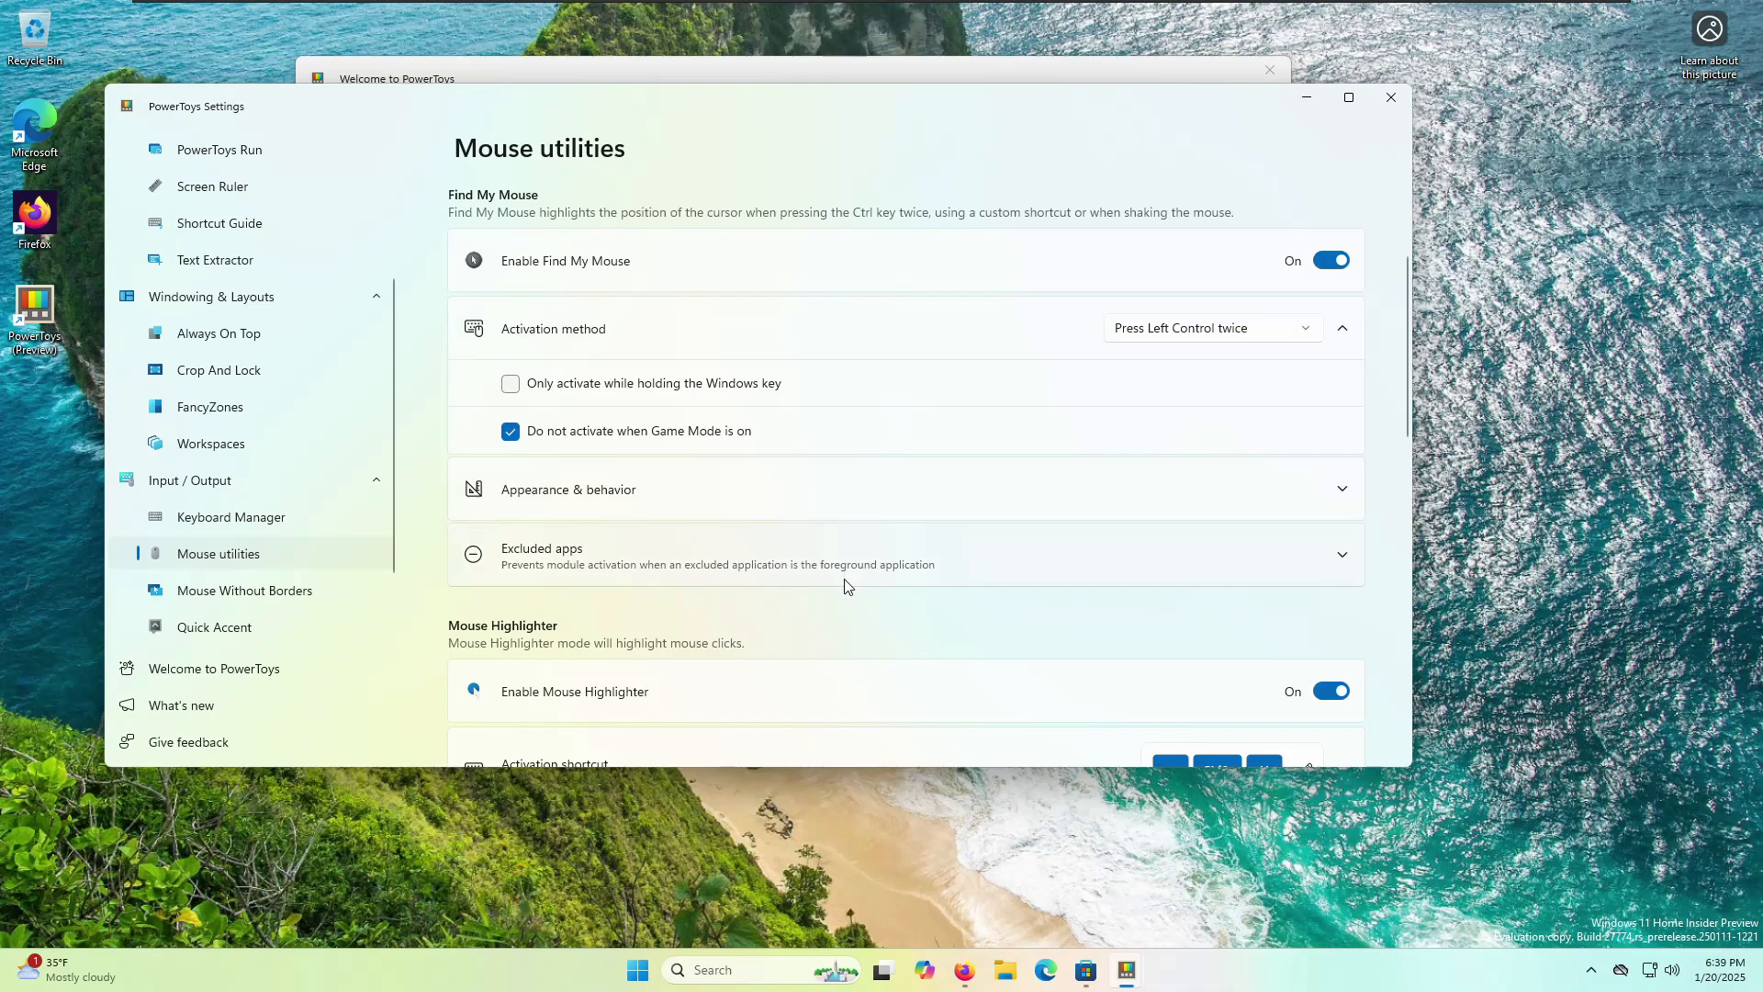
{"action": "scroll", "coordinate": [846, 582], "scroll_direction": "down", "scroll_amount": 10}
{"action": "scroll", "coordinate": [897, 598], "scroll_direction": "up", "scroll_amount": 10}
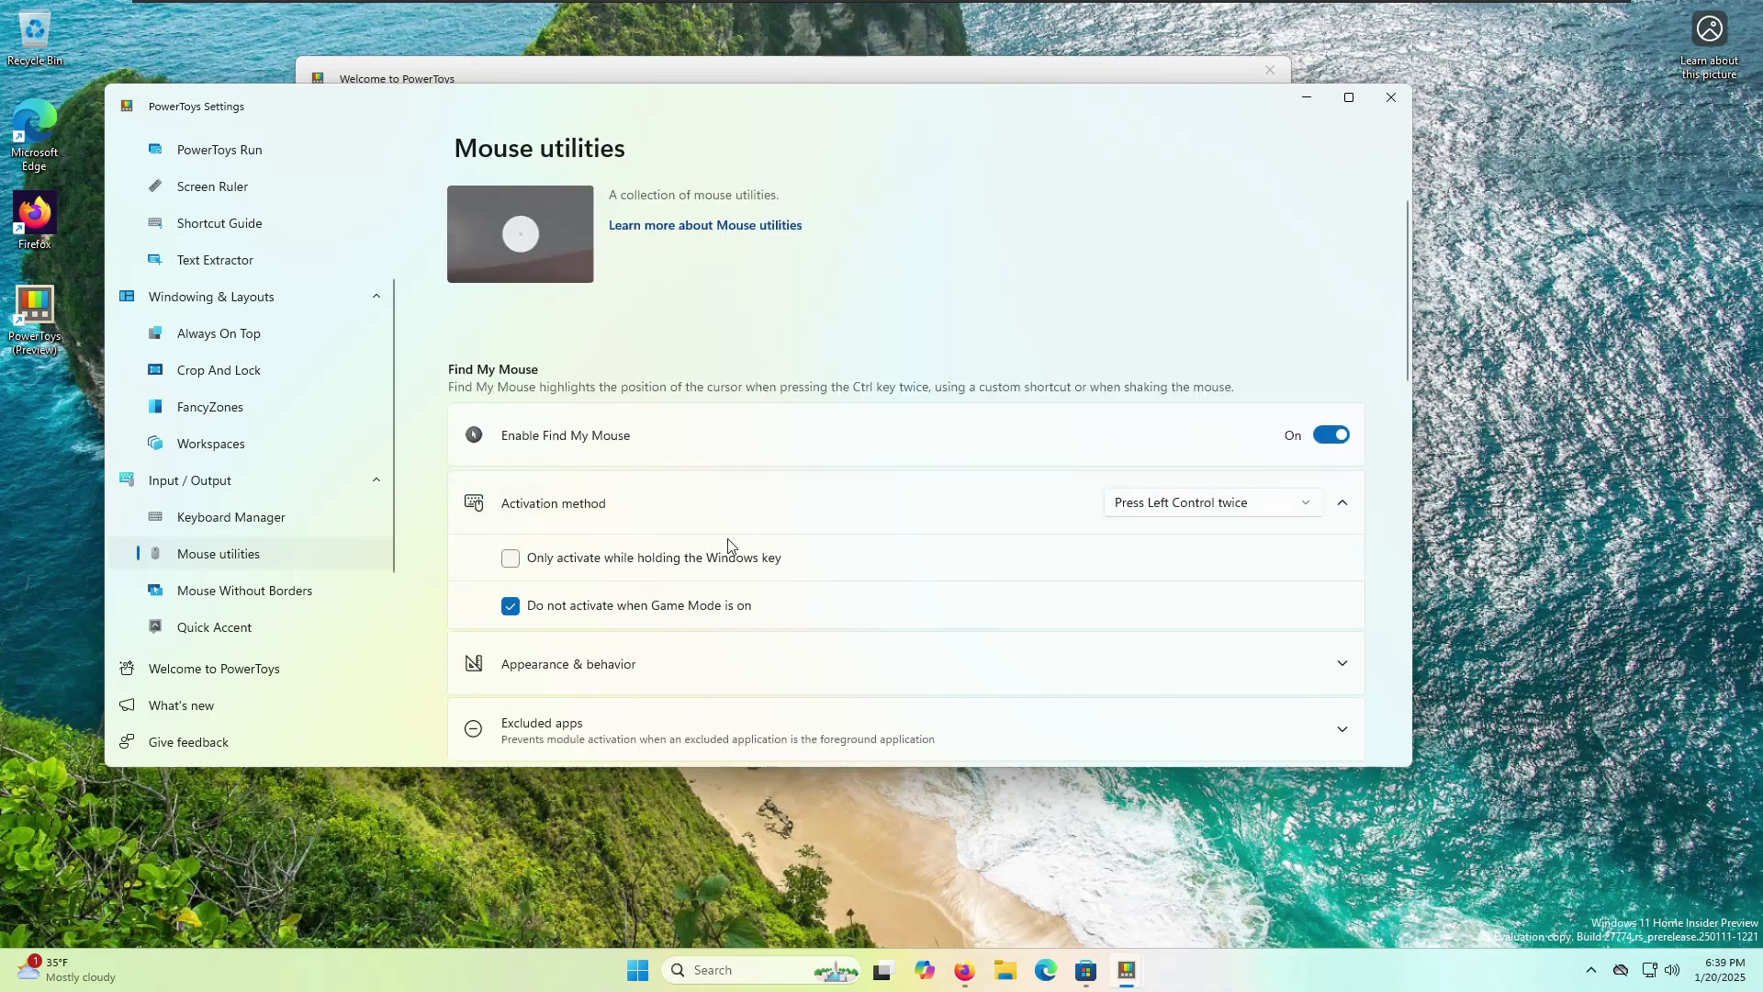
- Expand Find My Mouse's appearance and behavior options and try to pick a yellow background color
{"action": "scroll", "coordinate": [822, 542], "scroll_direction": "down", "scroll_amount": 2}
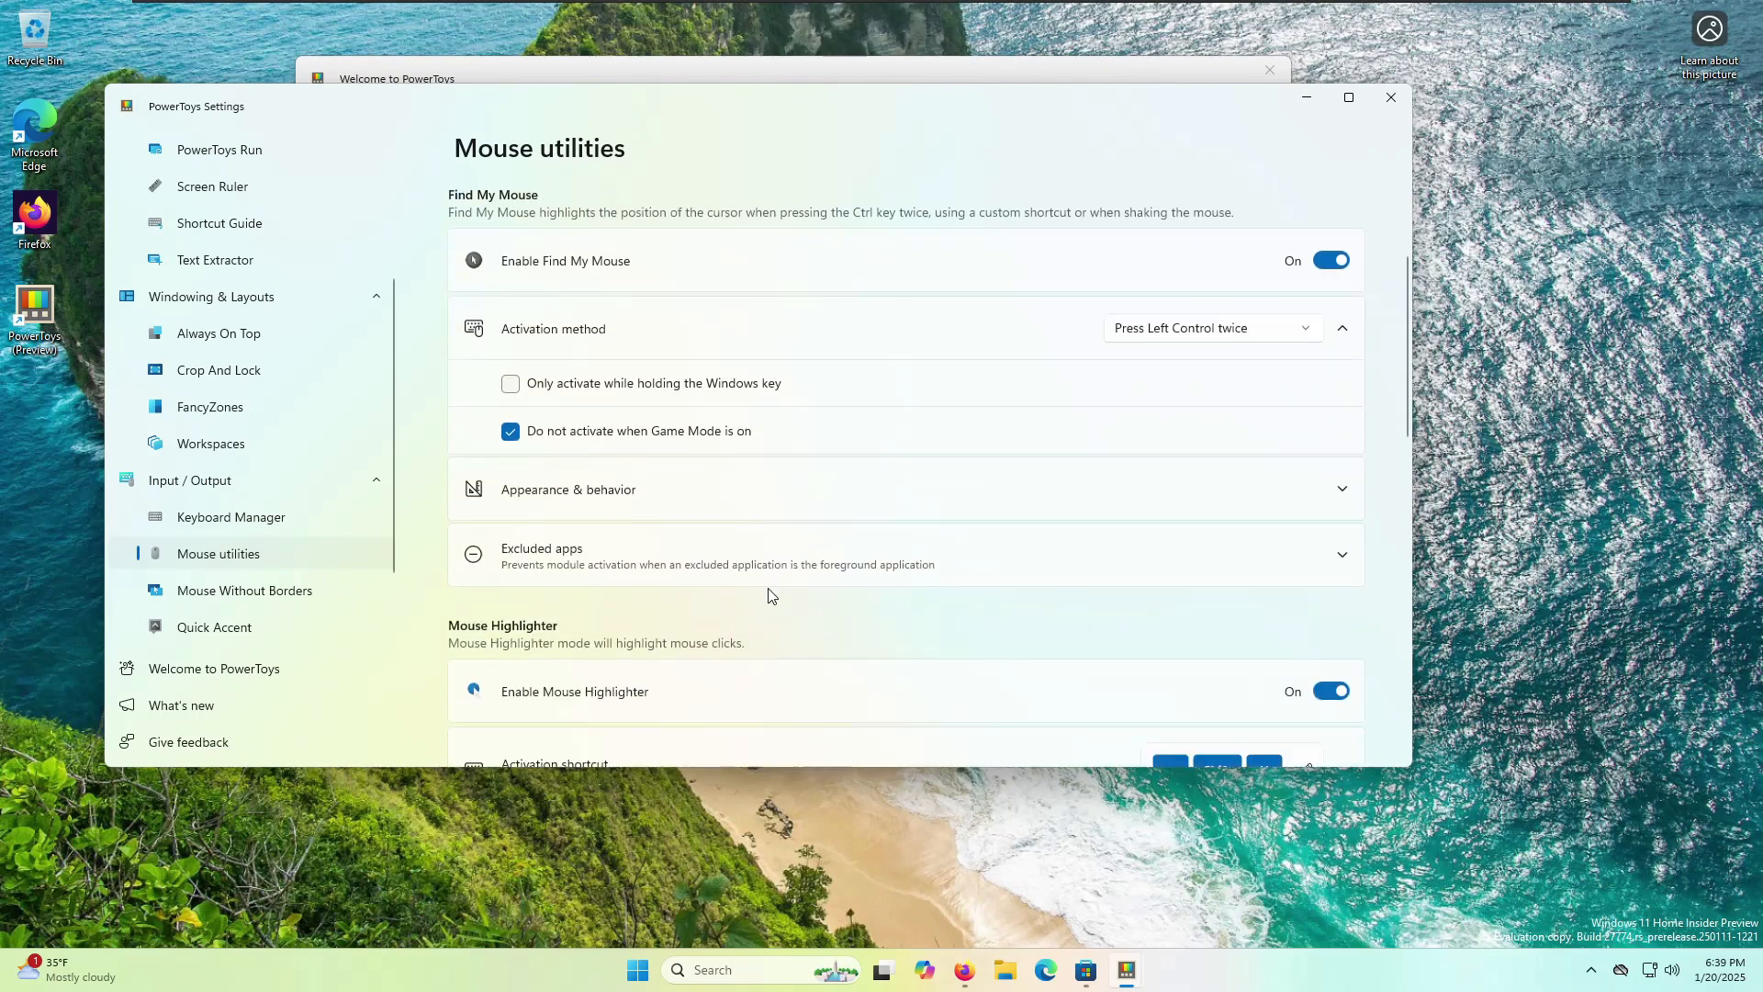
{"action": "left_click", "coordinate": [761, 489]}
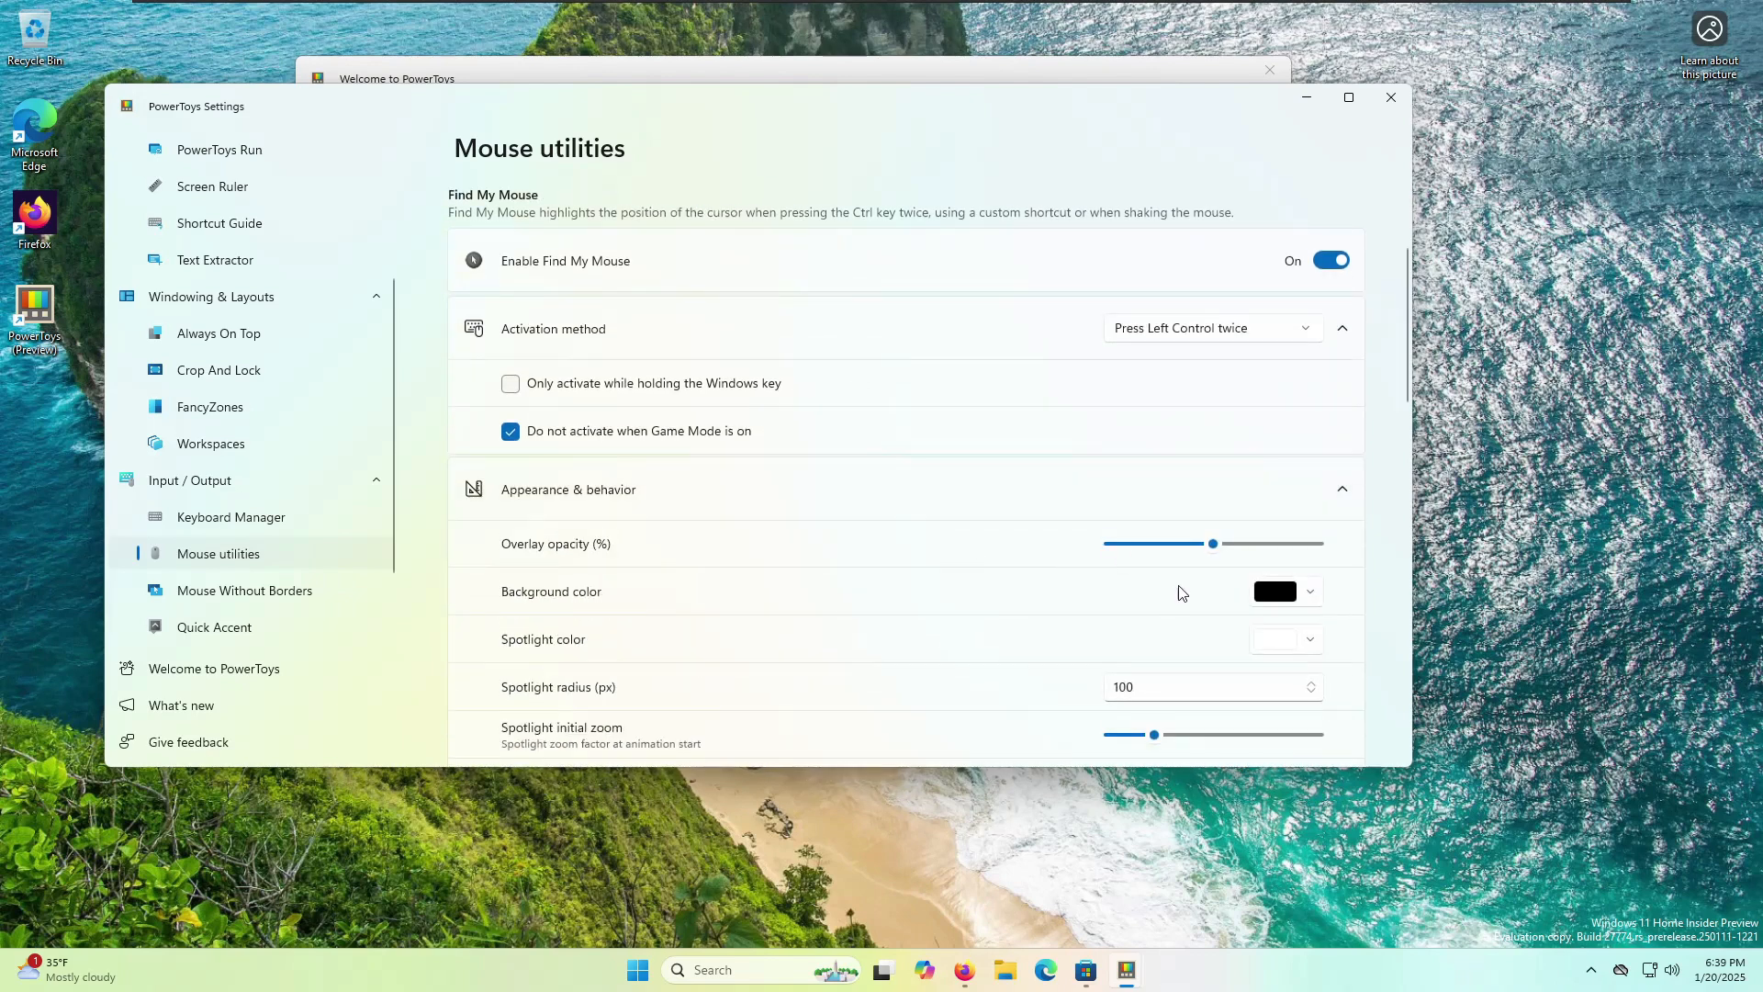
{"action": "scroll", "coordinate": [1182, 593], "scroll_direction": "down", "scroll_amount": 1}
{"action": "left_click", "coordinate": [1276, 505]}
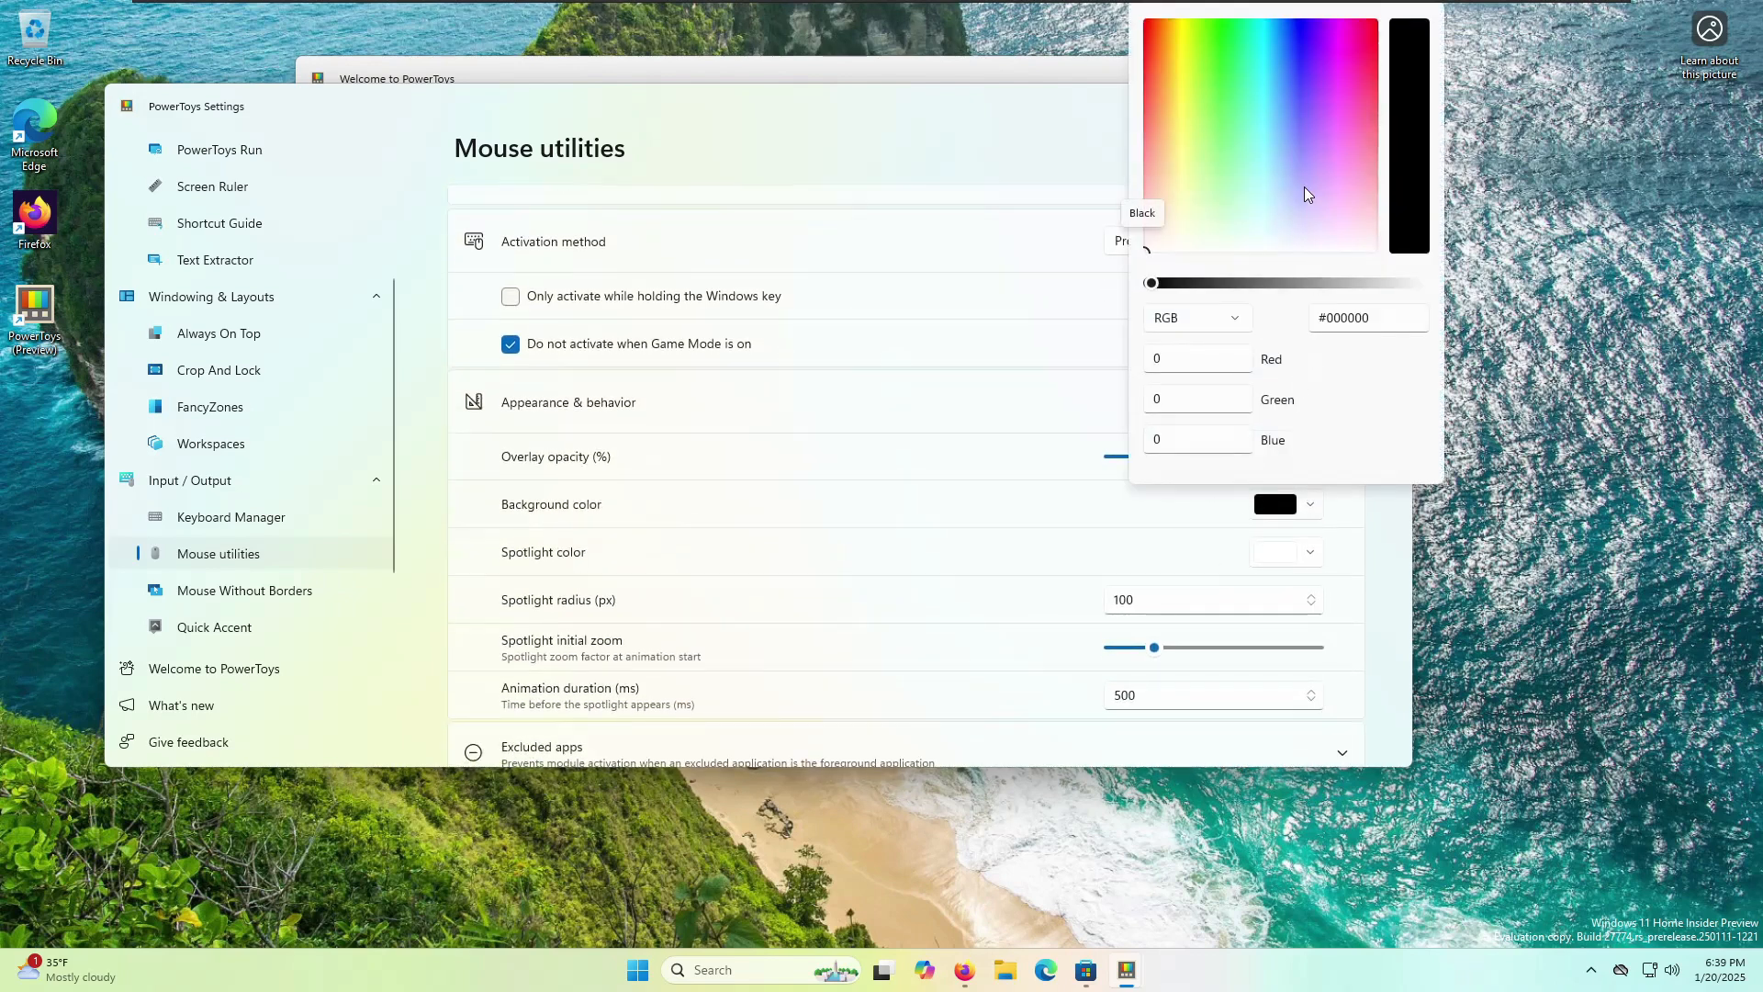
{"action": "left_click_drag", "start_coordinate": [1309, 195], "coordinate": [1180, 59]}
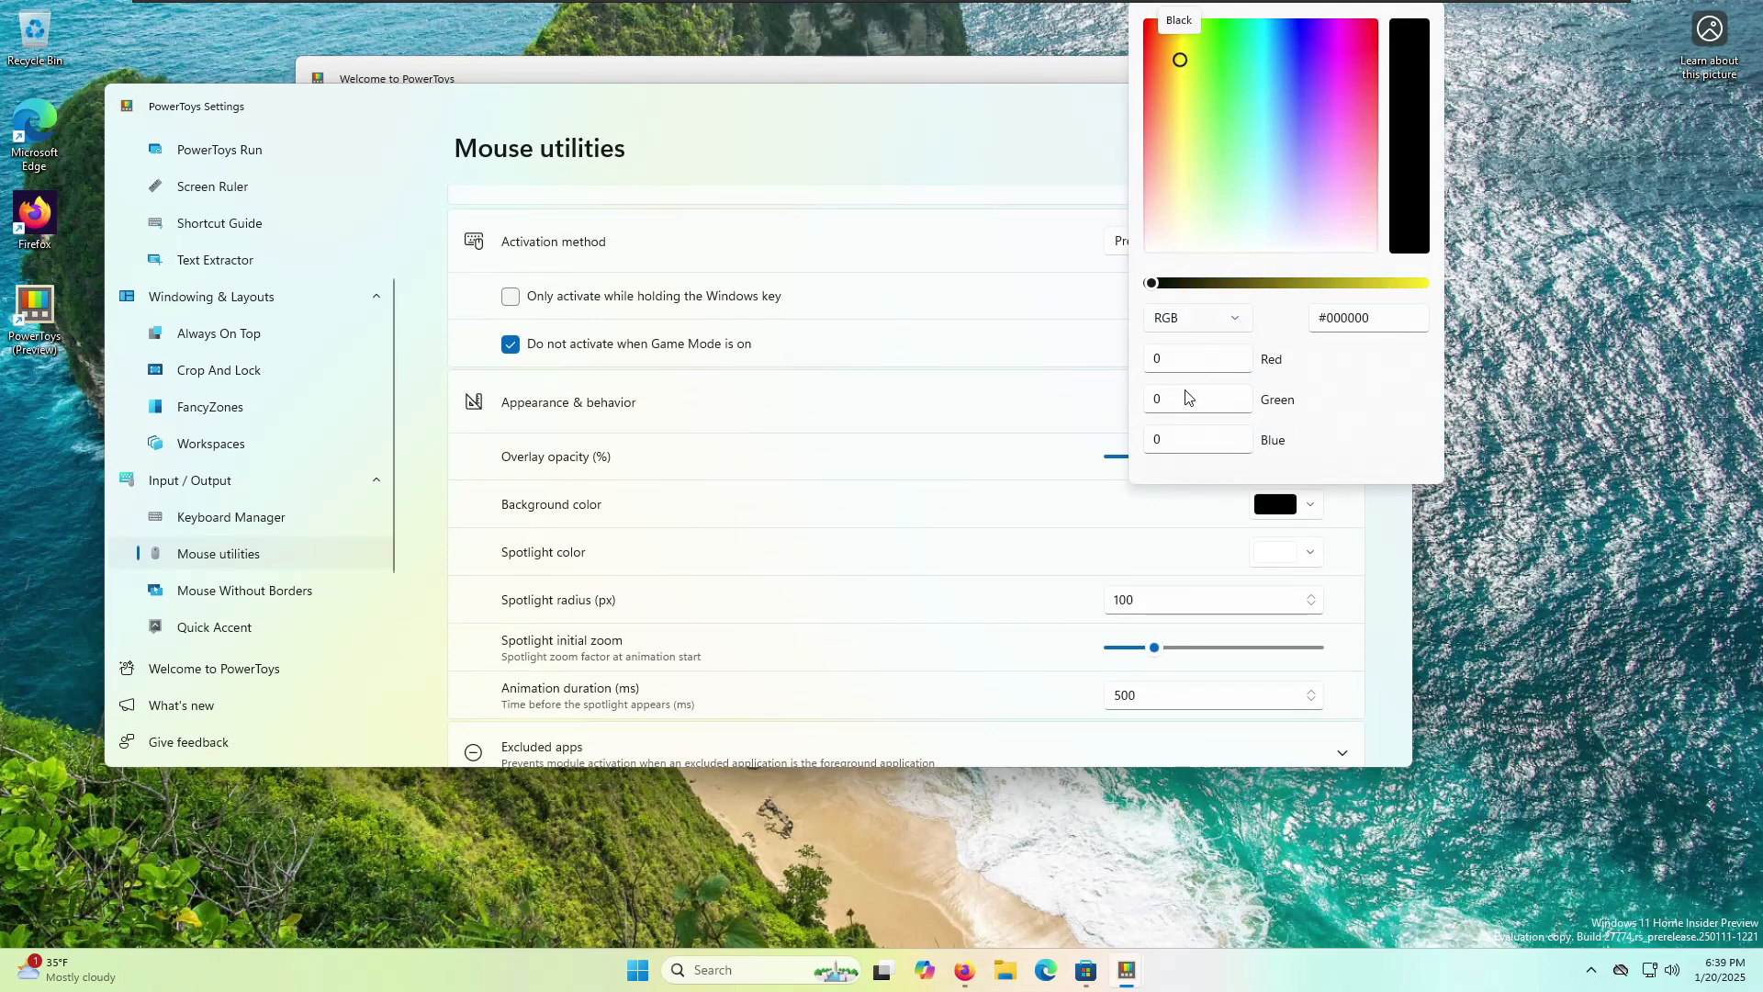
{"action": "left_click", "coordinate": [985, 539]}
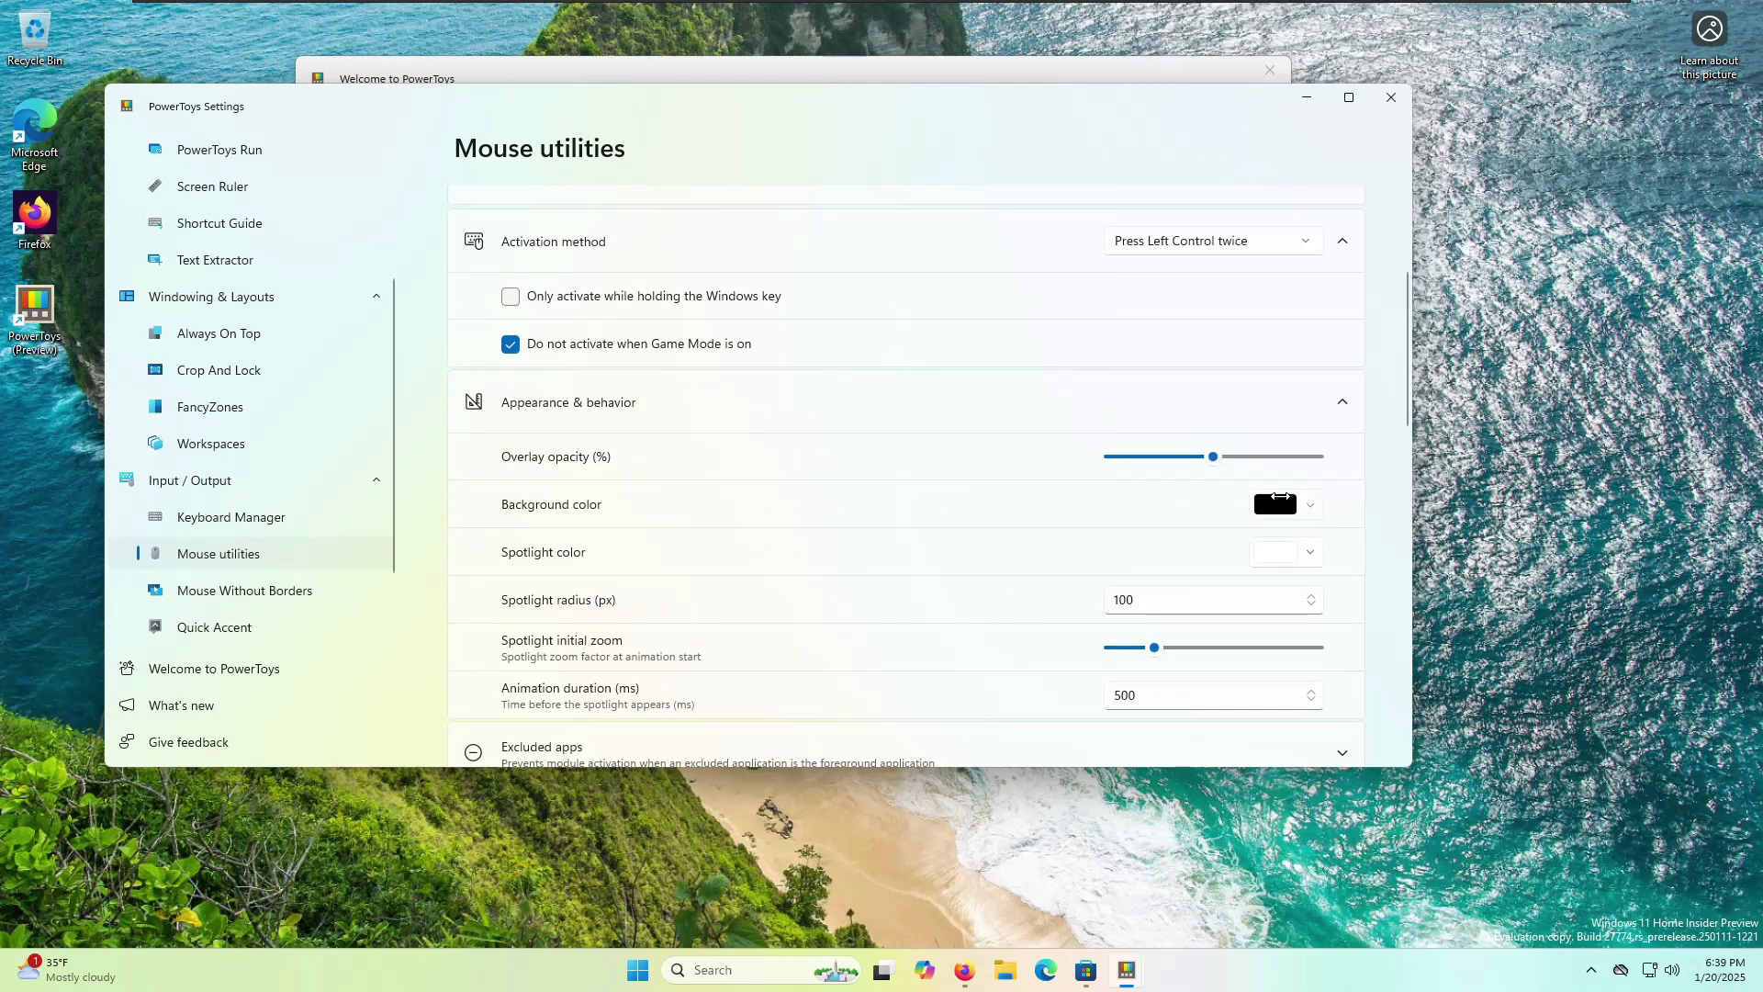
- Set Find My Mouse's background color to lime yellow (#DDED20) and trigger the spotlight to test it
{"action": "left_click", "coordinate": [1279, 496]}
{"action": "left_click_drag", "start_coordinate": [1176, 55], "coordinate": [1227, 22]}
{"action": "left_click_drag", "start_coordinate": [1221, 283], "coordinate": [1401, 282]}
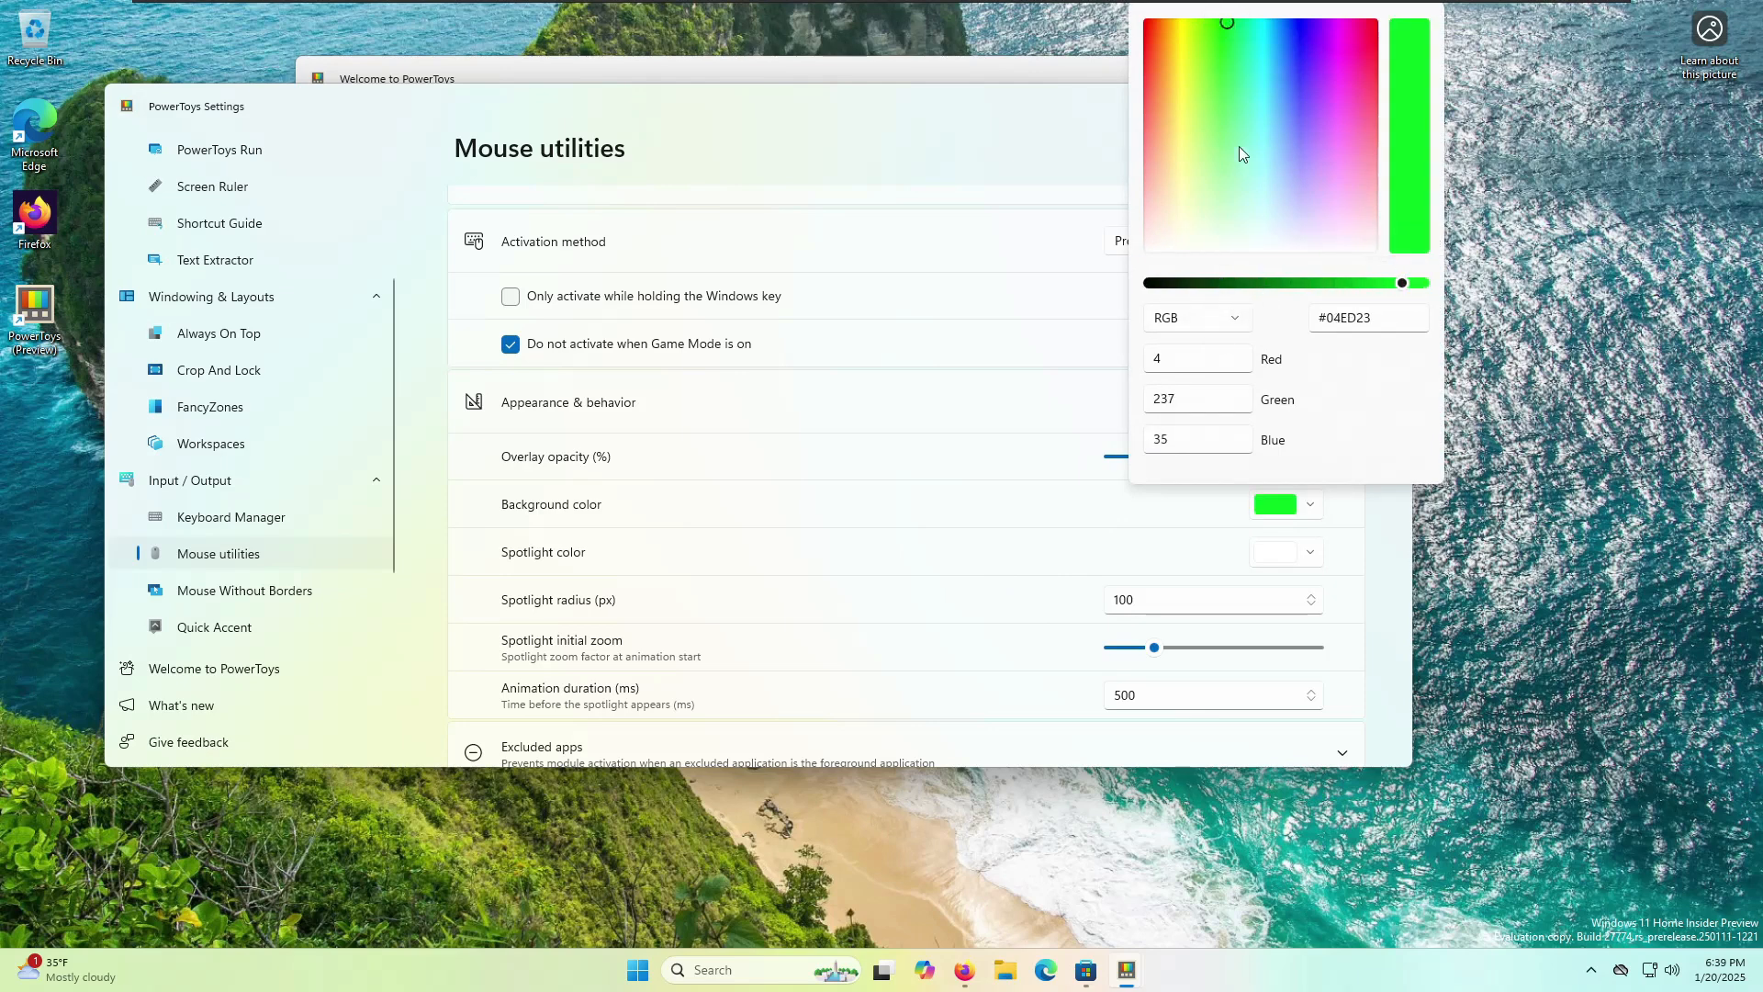
{"action": "left_click_drag", "start_coordinate": [1222, 46], "coordinate": [1187, 52]}
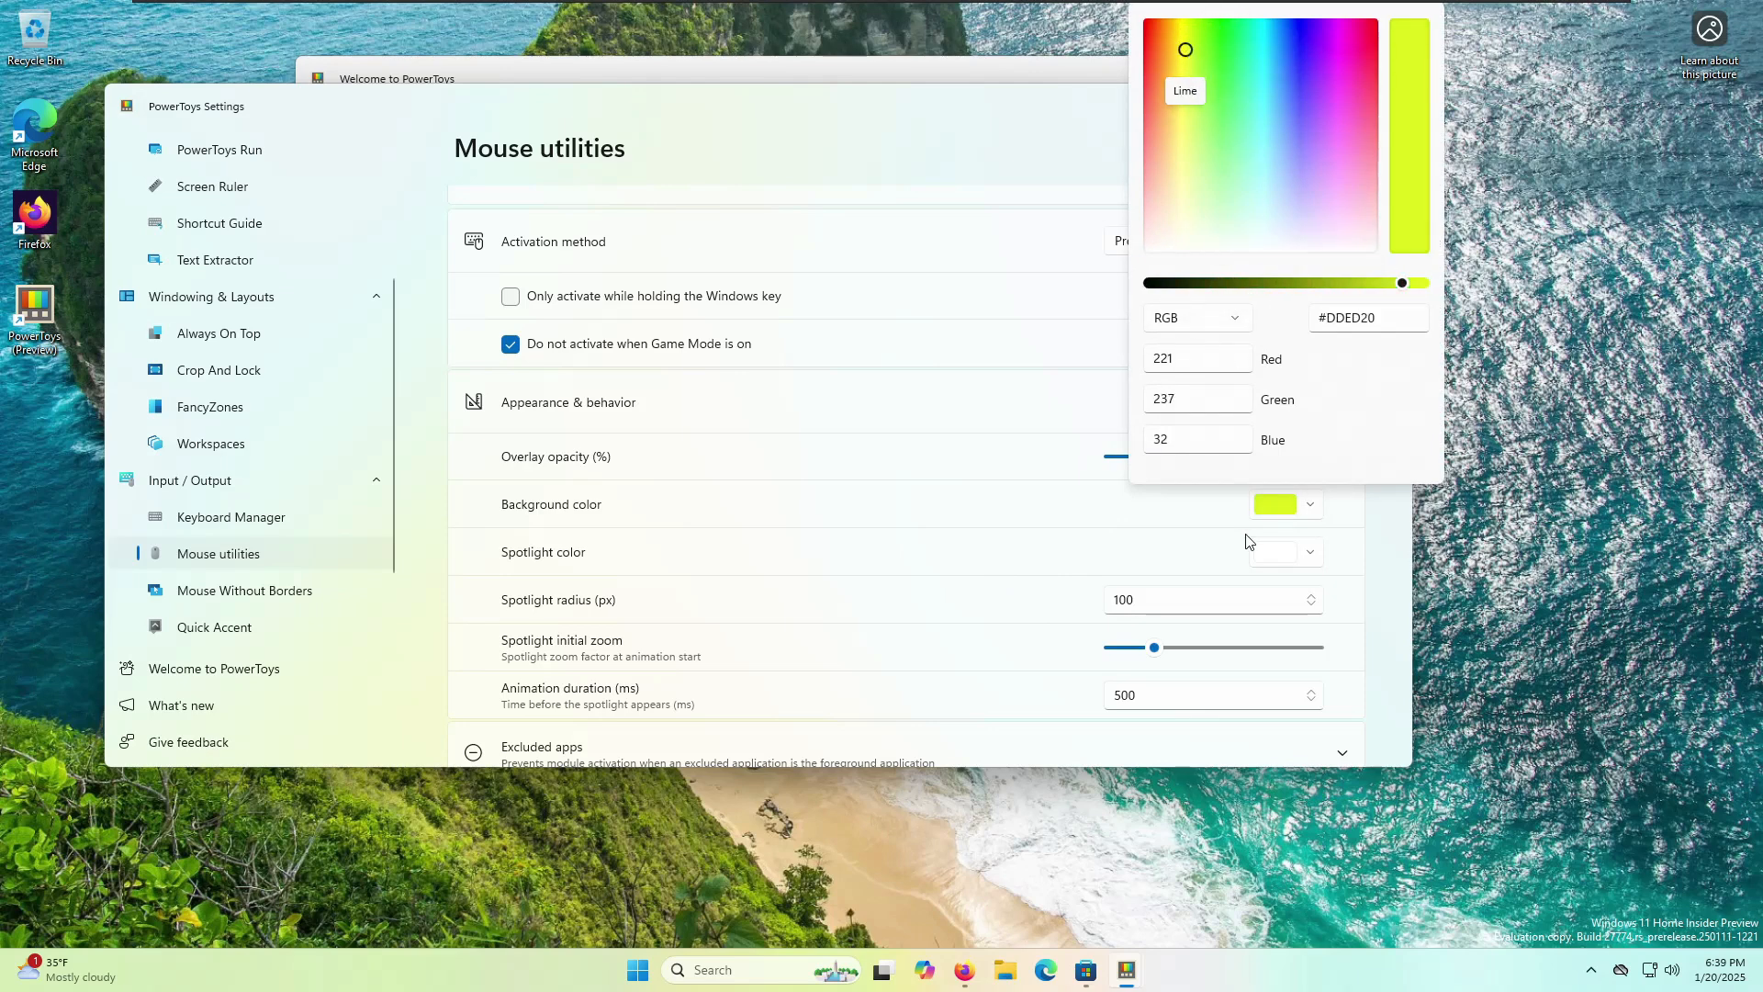
{"action": "left_click", "coordinate": [1158, 516]}
{"action": "key", "text": "ctrl"}
{"action": "key", "text": "ctrl"}
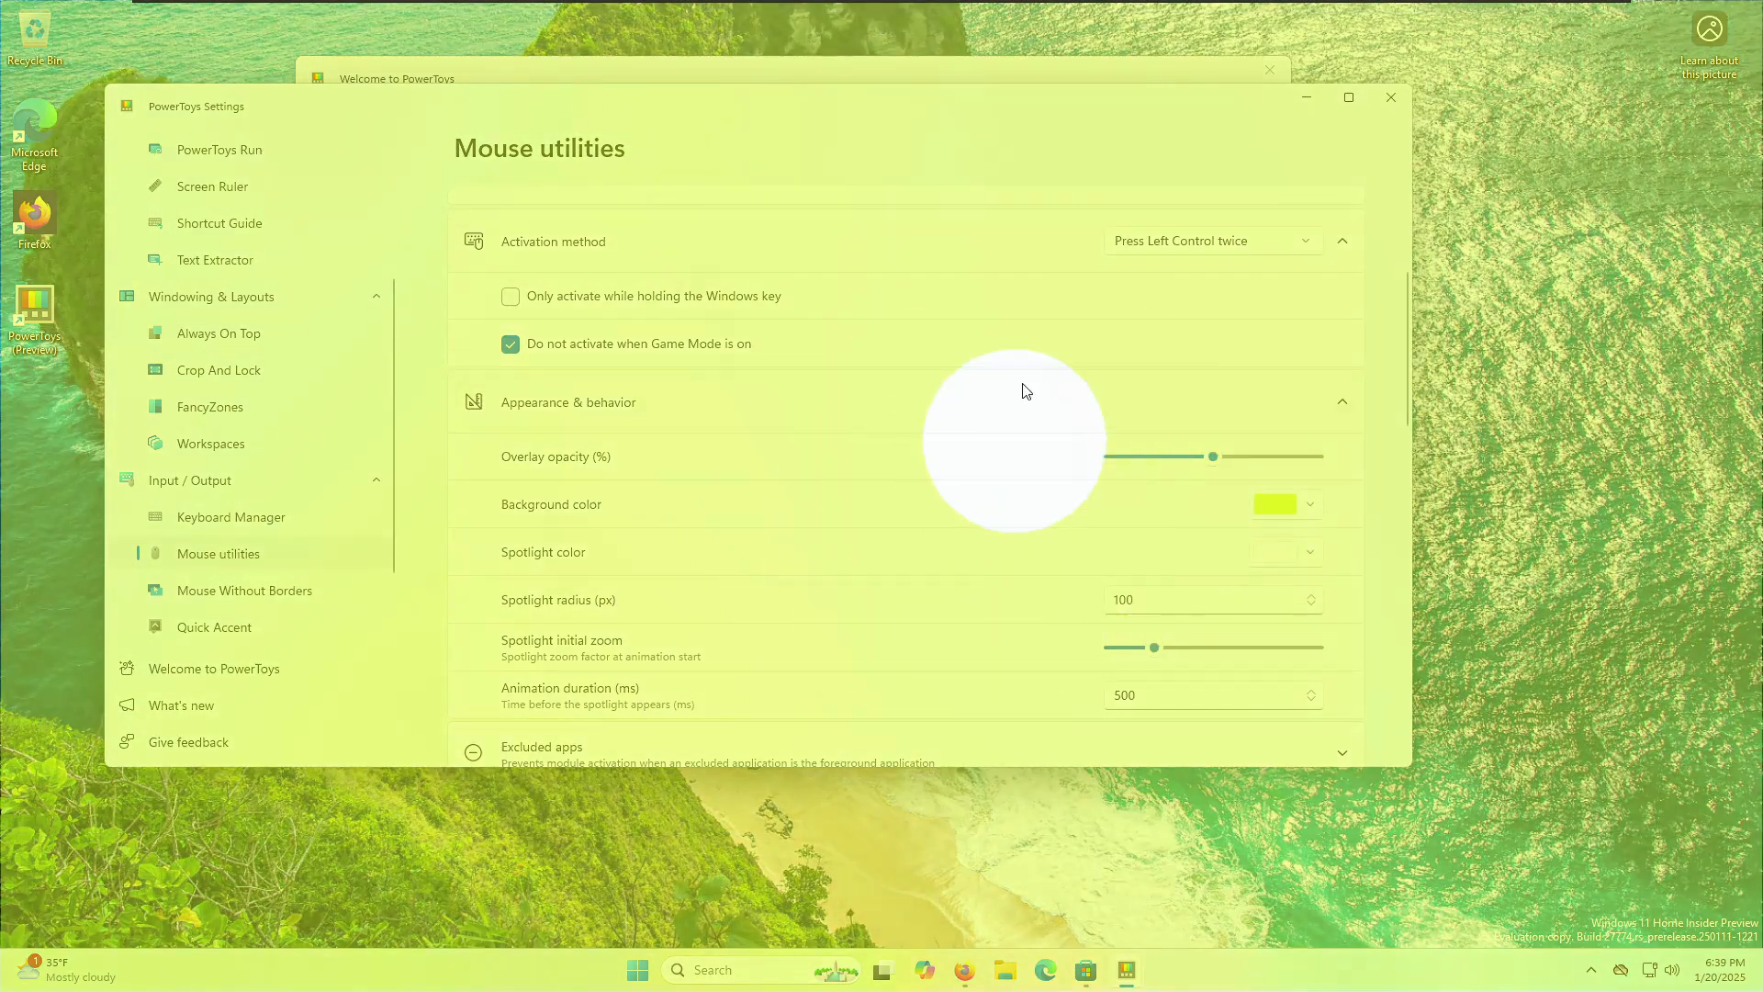
- Set Find My Mouse's spotlight color to blue (#1972FF) and test the spotlight
{"action": "scroll", "coordinate": [661, 598], "scroll_direction": "down", "scroll_amount": 2}
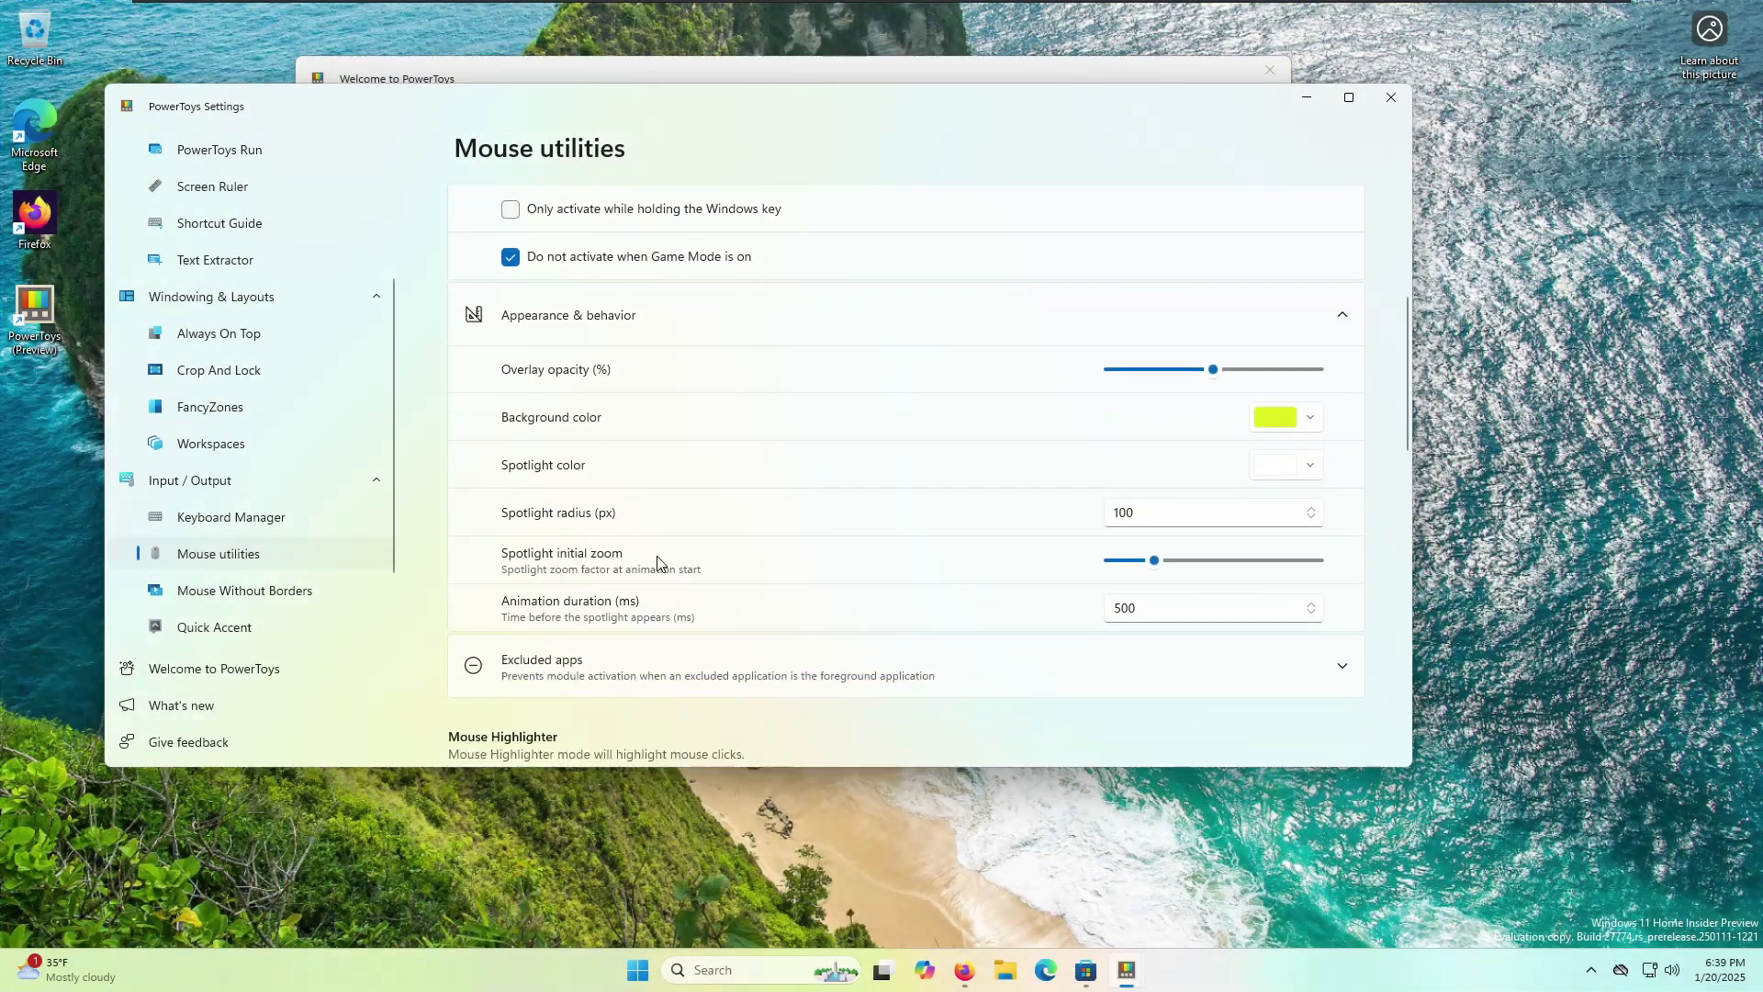
{"action": "left_click", "coordinate": [1264, 469]}
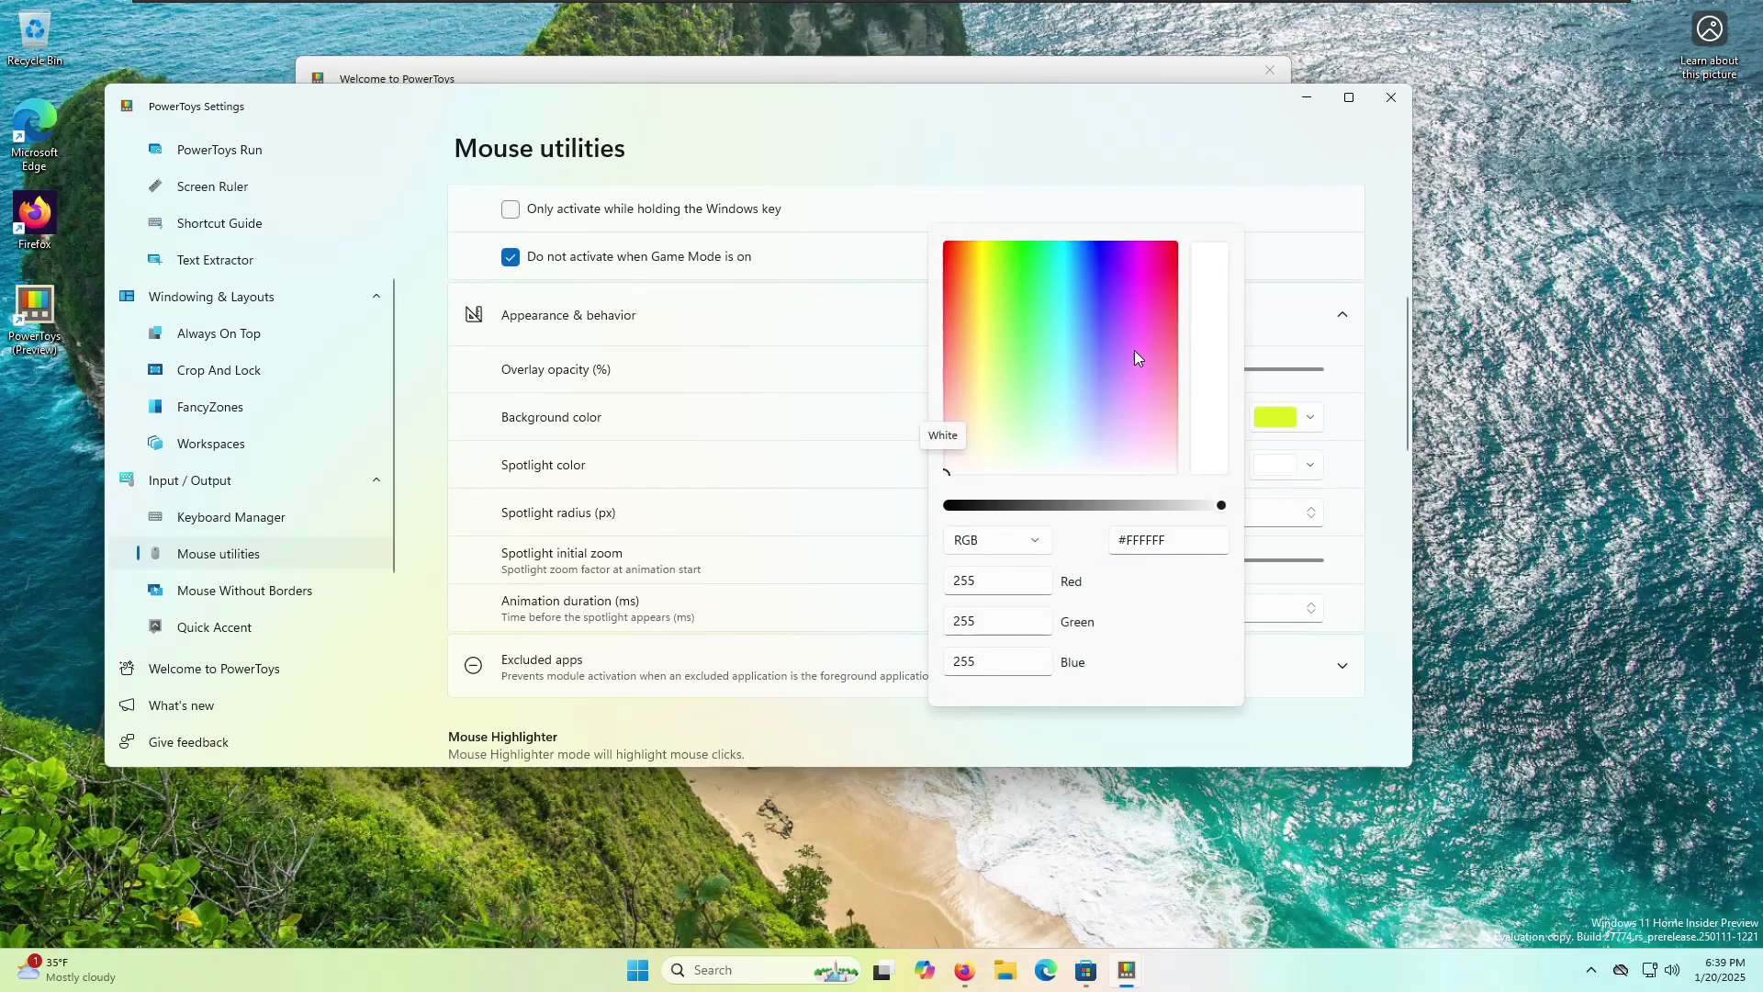
{"action": "left_click_drag", "start_coordinate": [1060, 250], "coordinate": [1084, 264]}
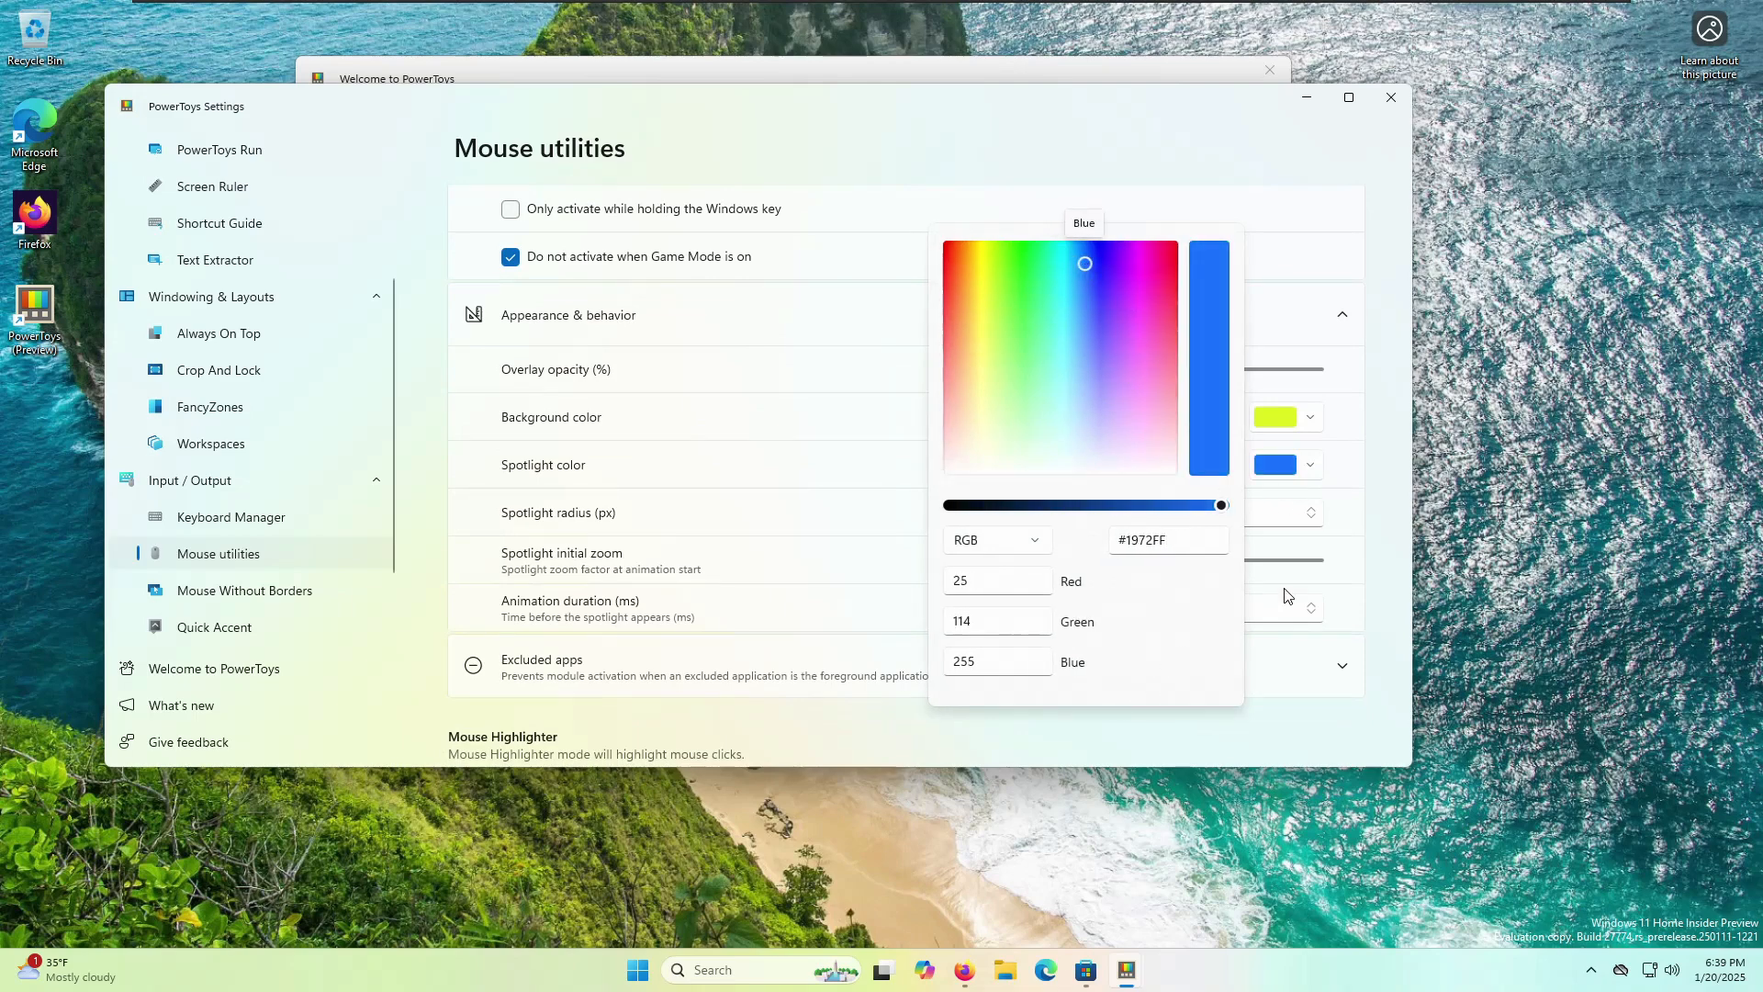
{"action": "left_click", "coordinate": [1350, 496]}
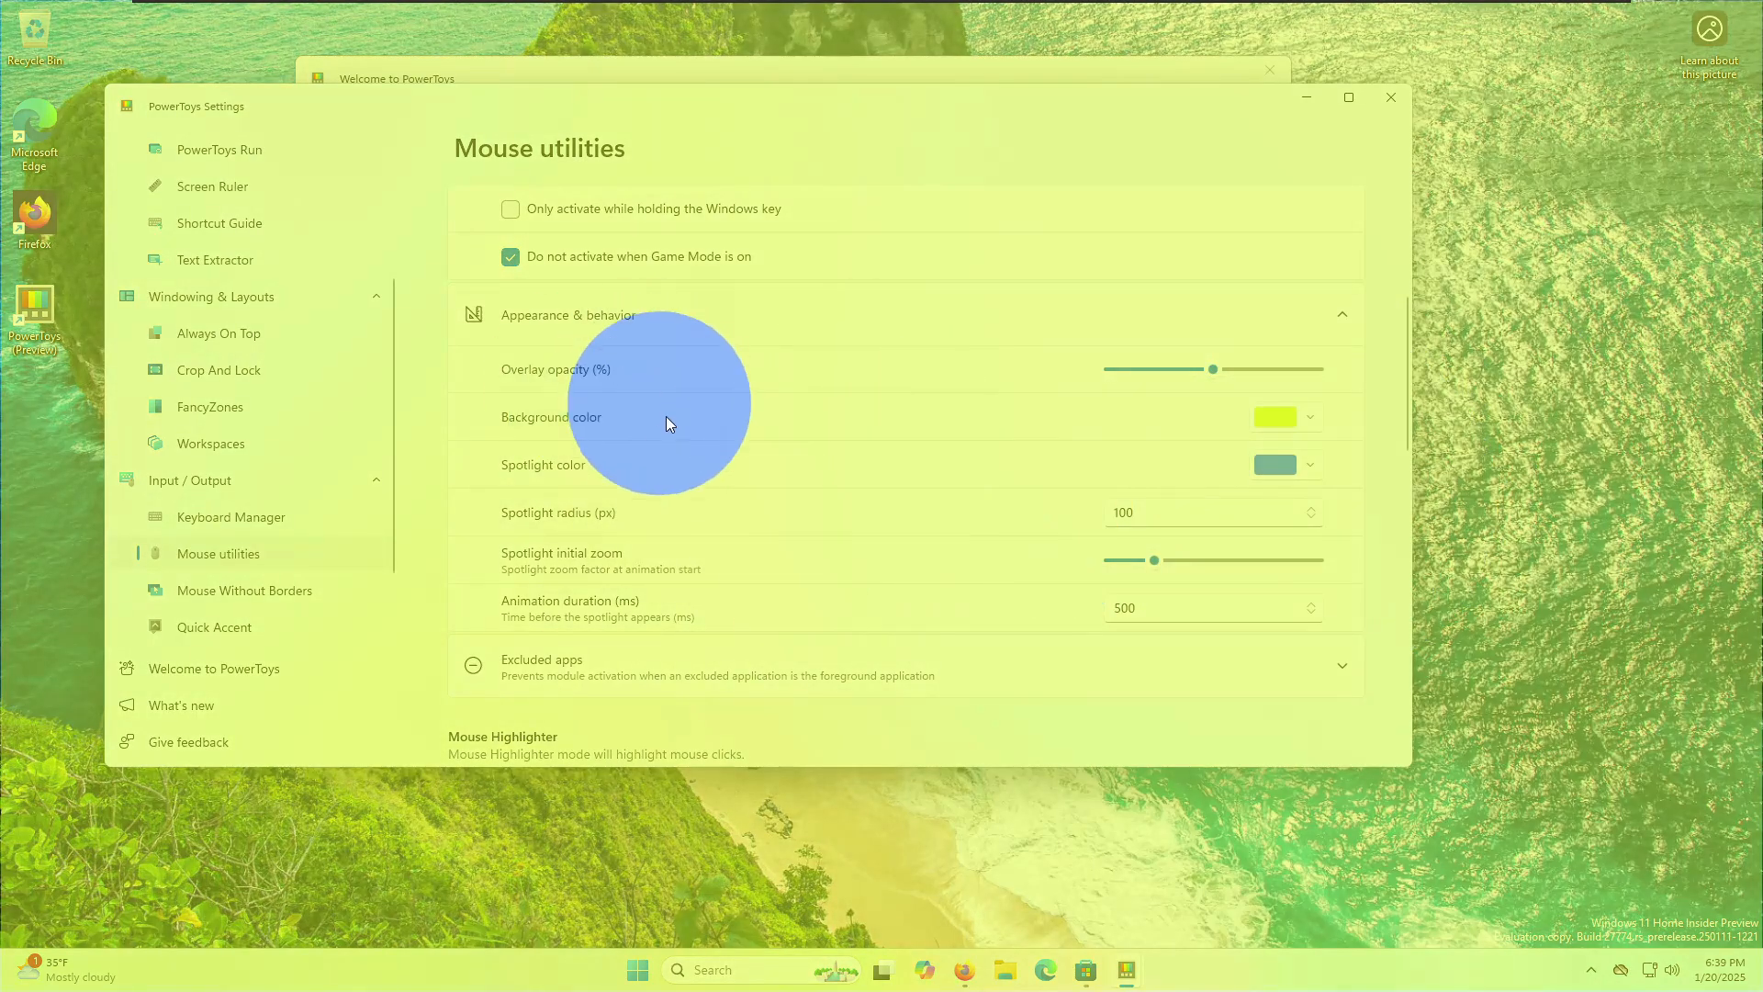
{"action": "left_click", "coordinate": [785, 701]}
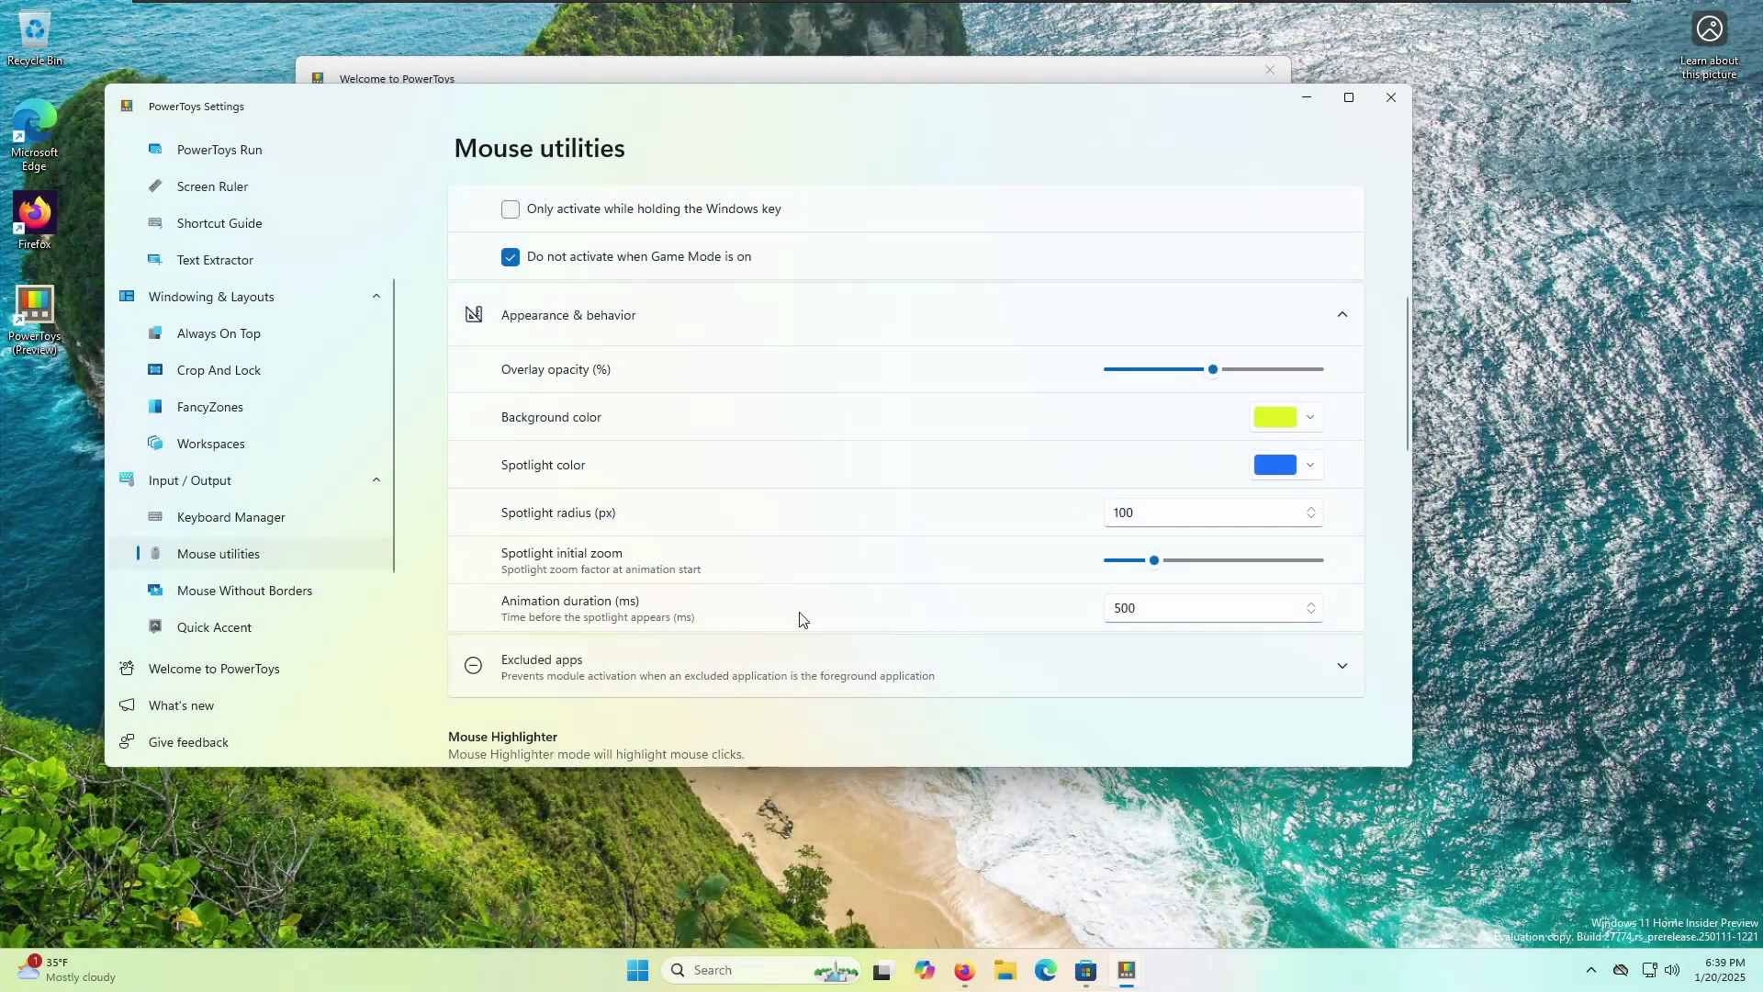
- Set Find My Mouse's spotlight radius to 54 px and trigger the spotlight to check its size
{"action": "left_click", "coordinate": [1138, 521]}
{"action": "left_click_drag", "start_coordinate": [1149, 515], "coordinate": [1078, 512]}
{"action": "type", "text": "54"}
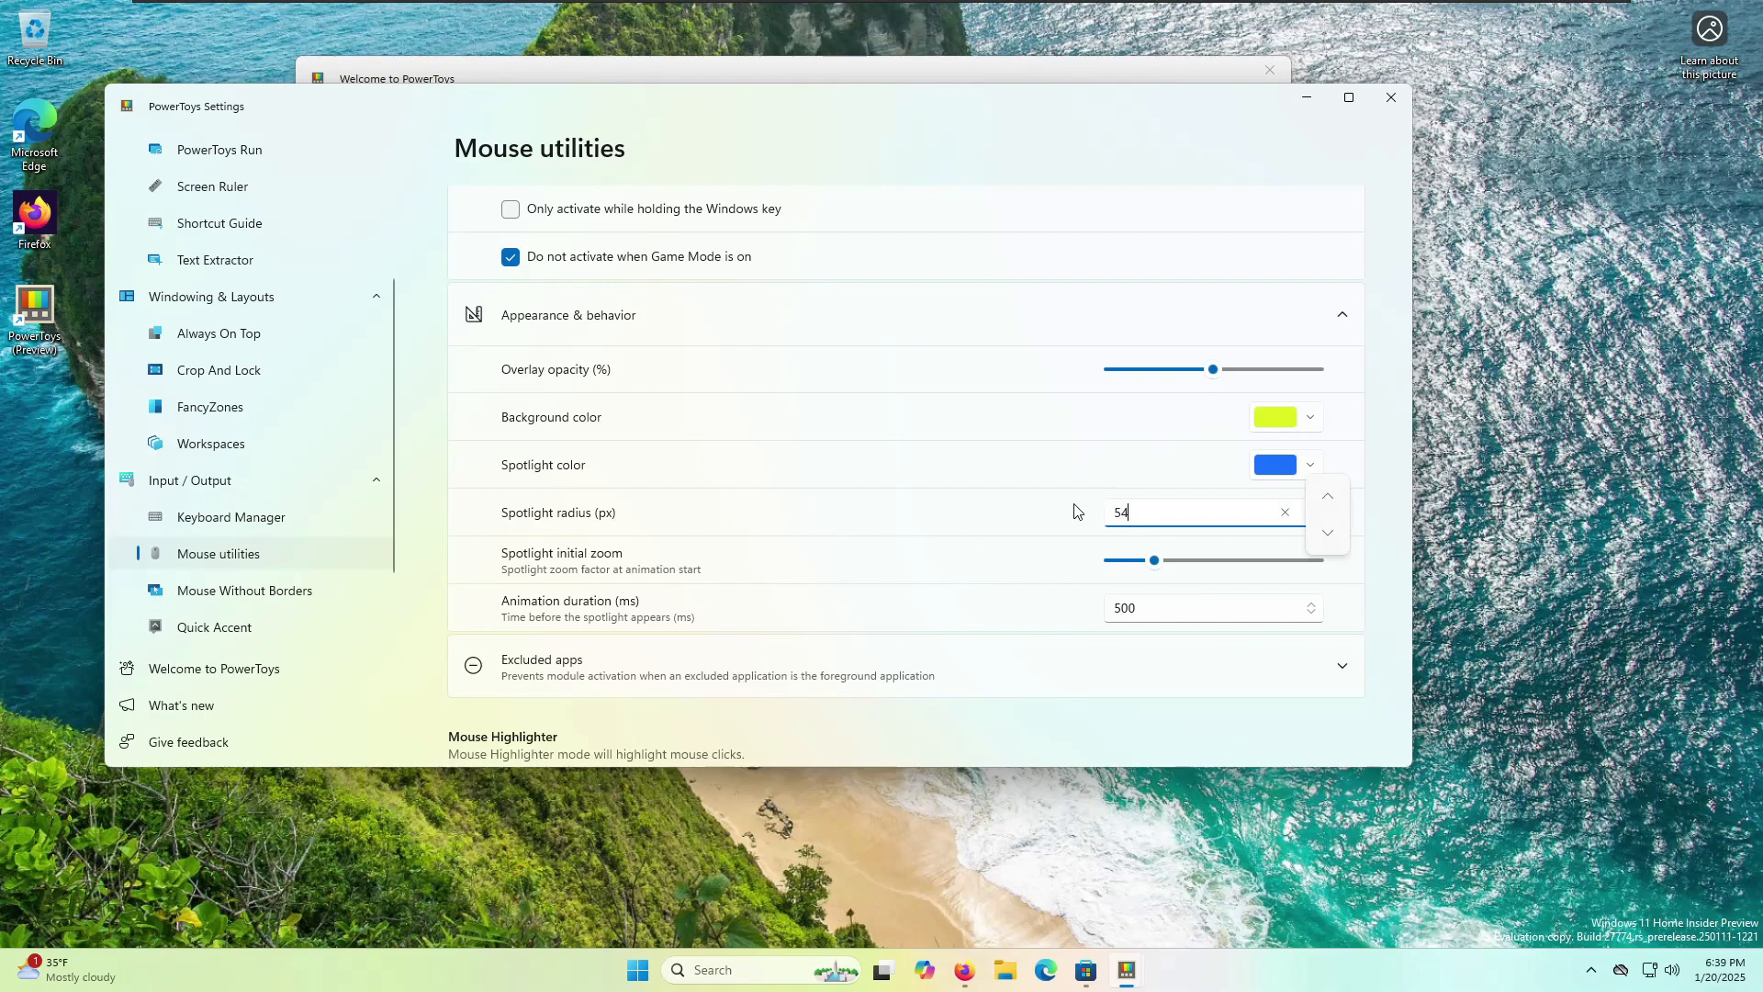
{"action": "key", "text": "ctrl"}
{"action": "key", "text": "ctrl"}
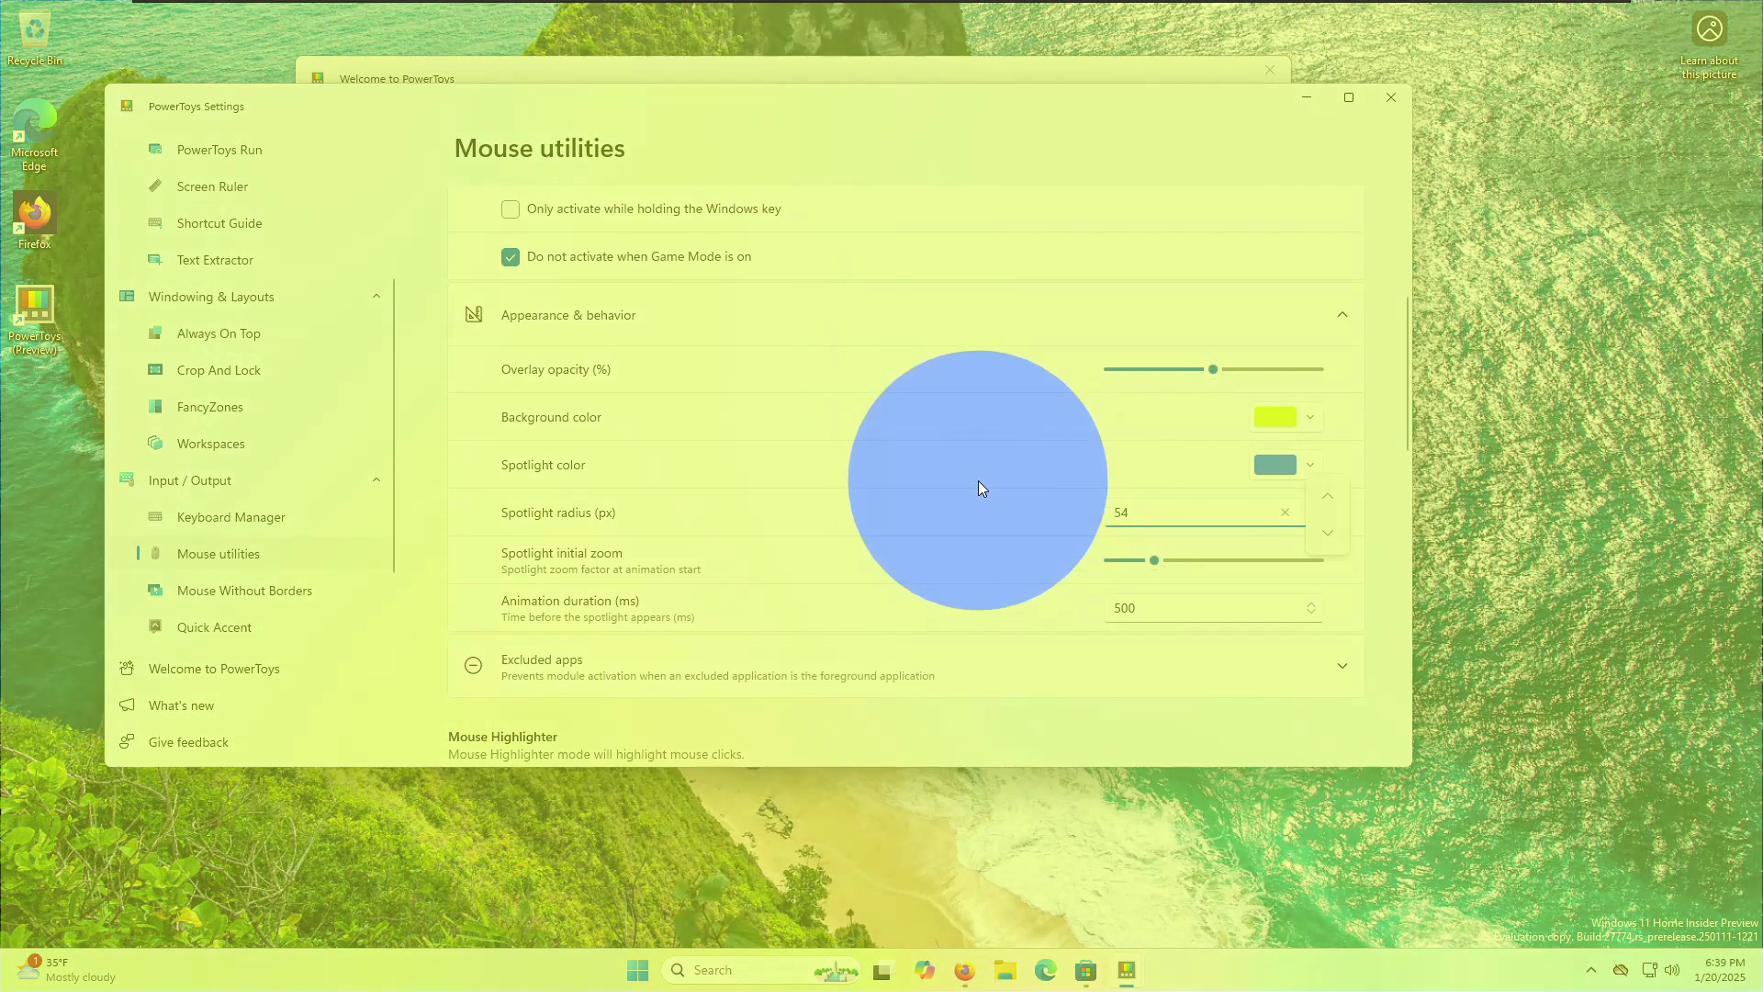
{"action": "key", "text": "ctrl"}
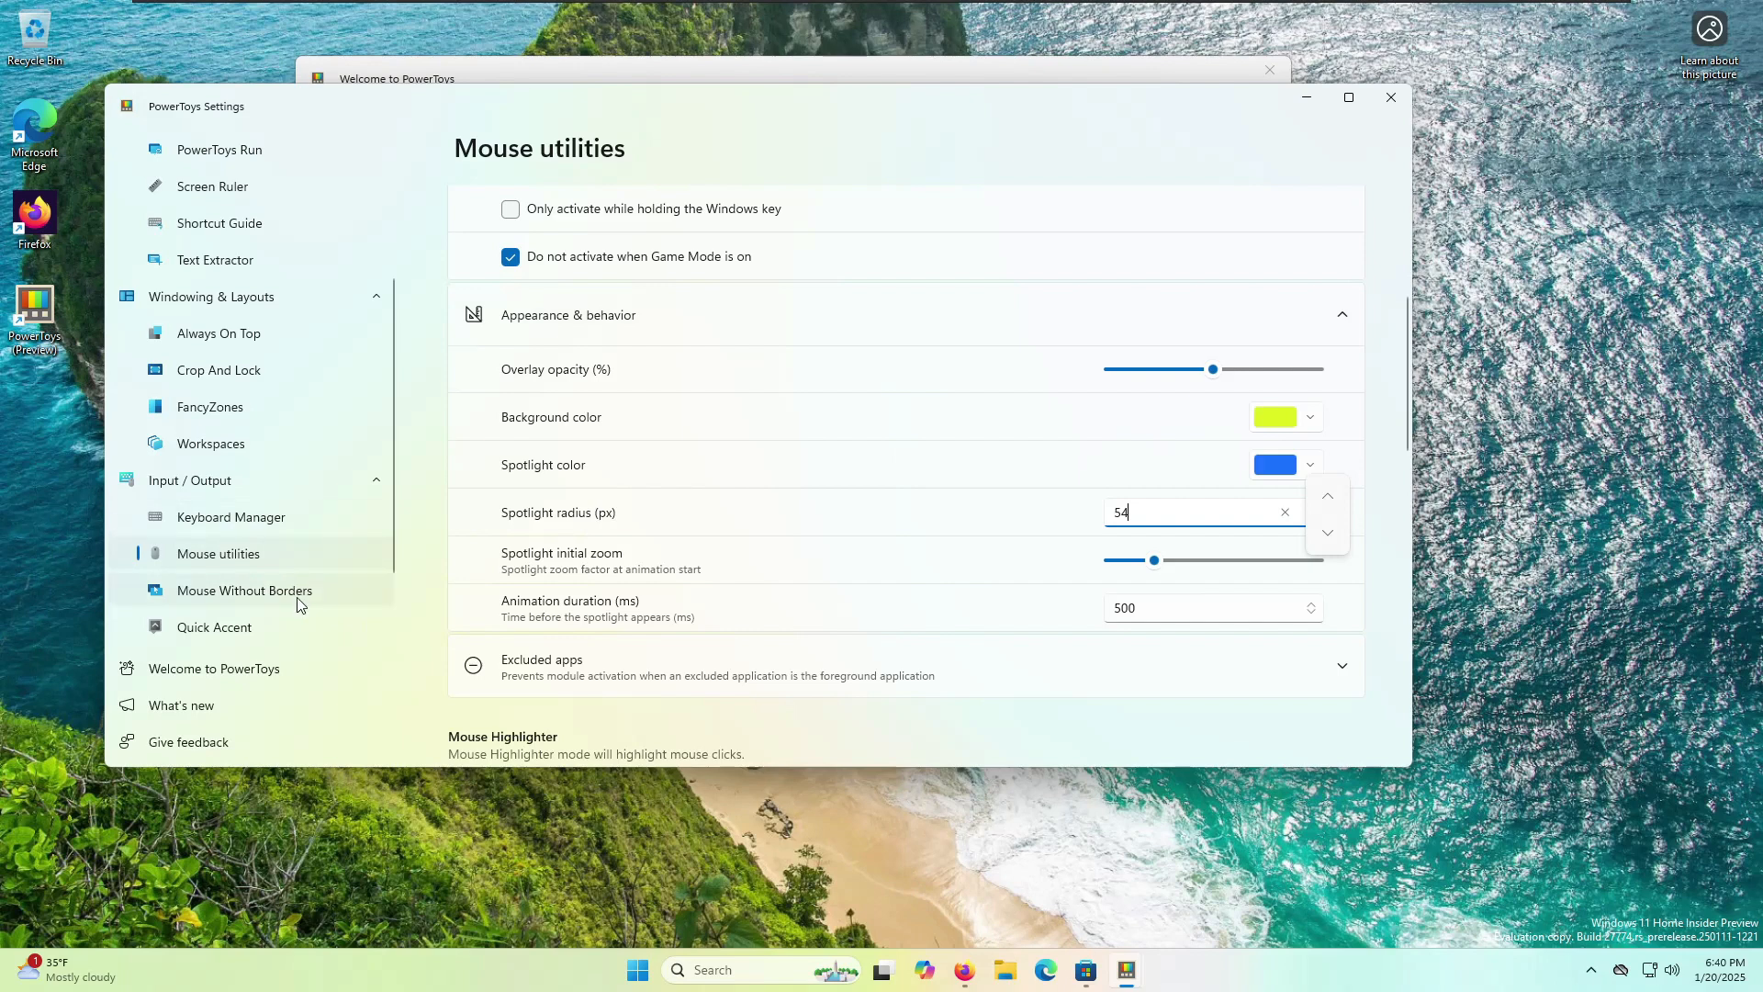
- View the Mouse Without Borders settings, including its encryption key and device layout options
{"action": "left_click", "coordinate": [292, 588]}
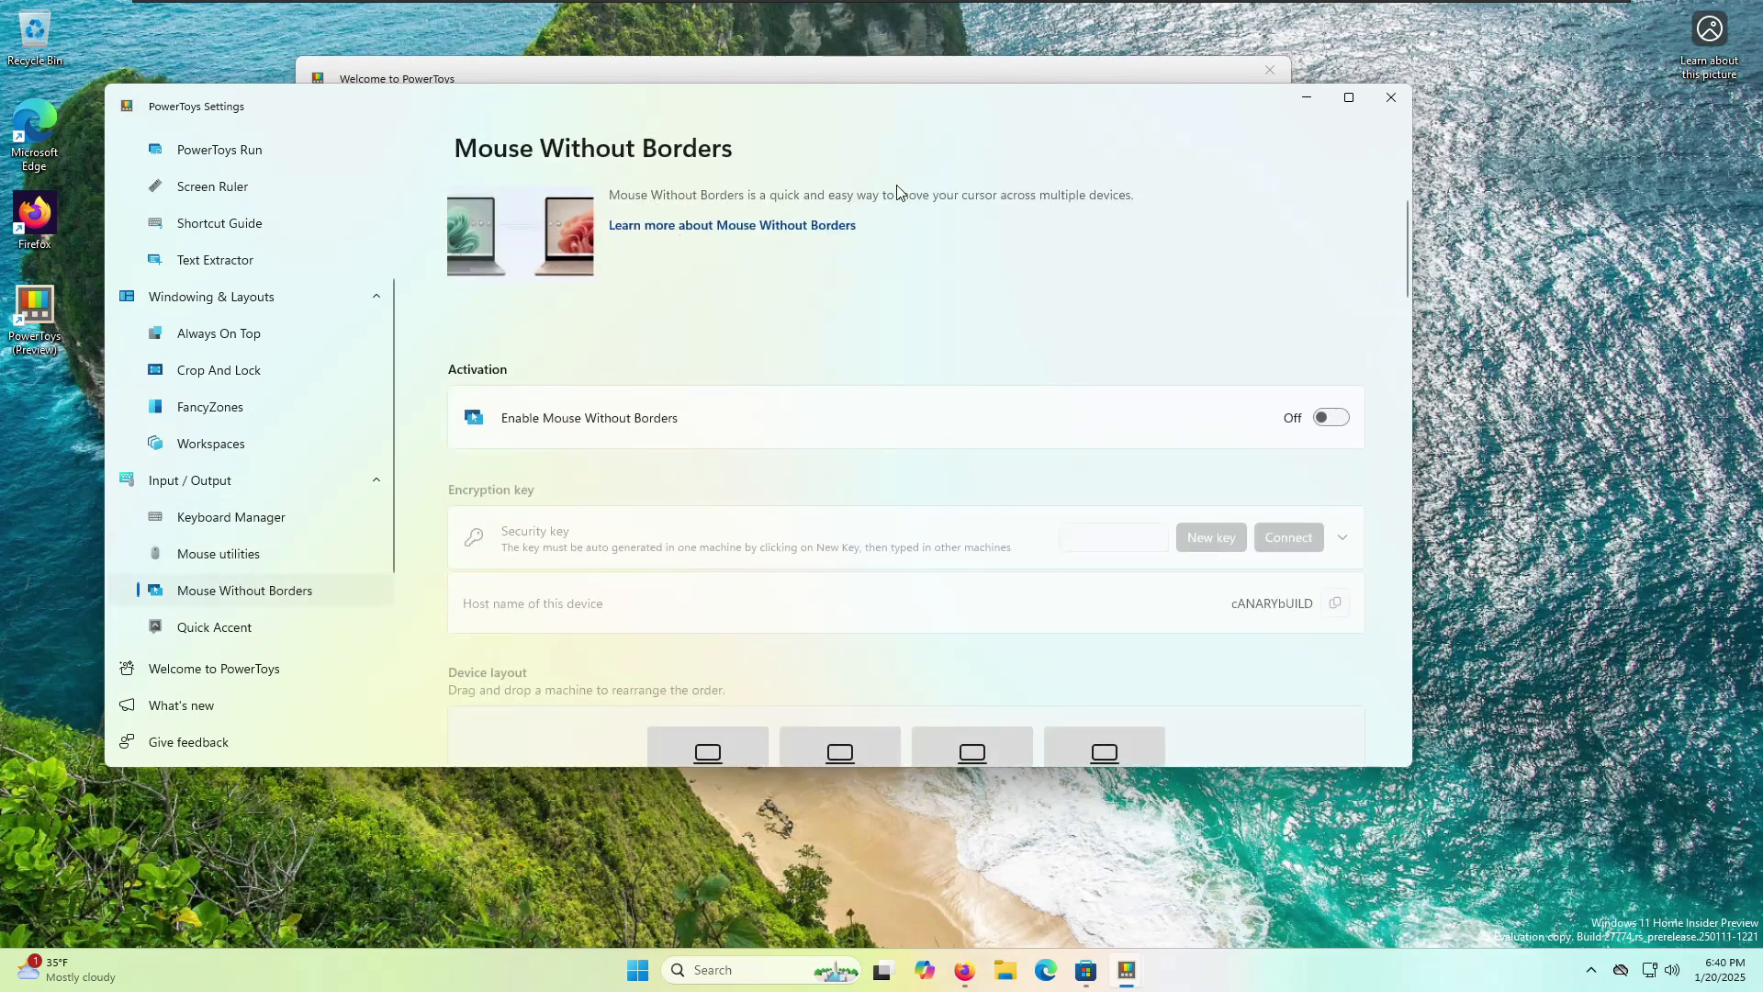
{"action": "scroll", "coordinate": [680, 336], "scroll_direction": "down", "scroll_amount": 3}
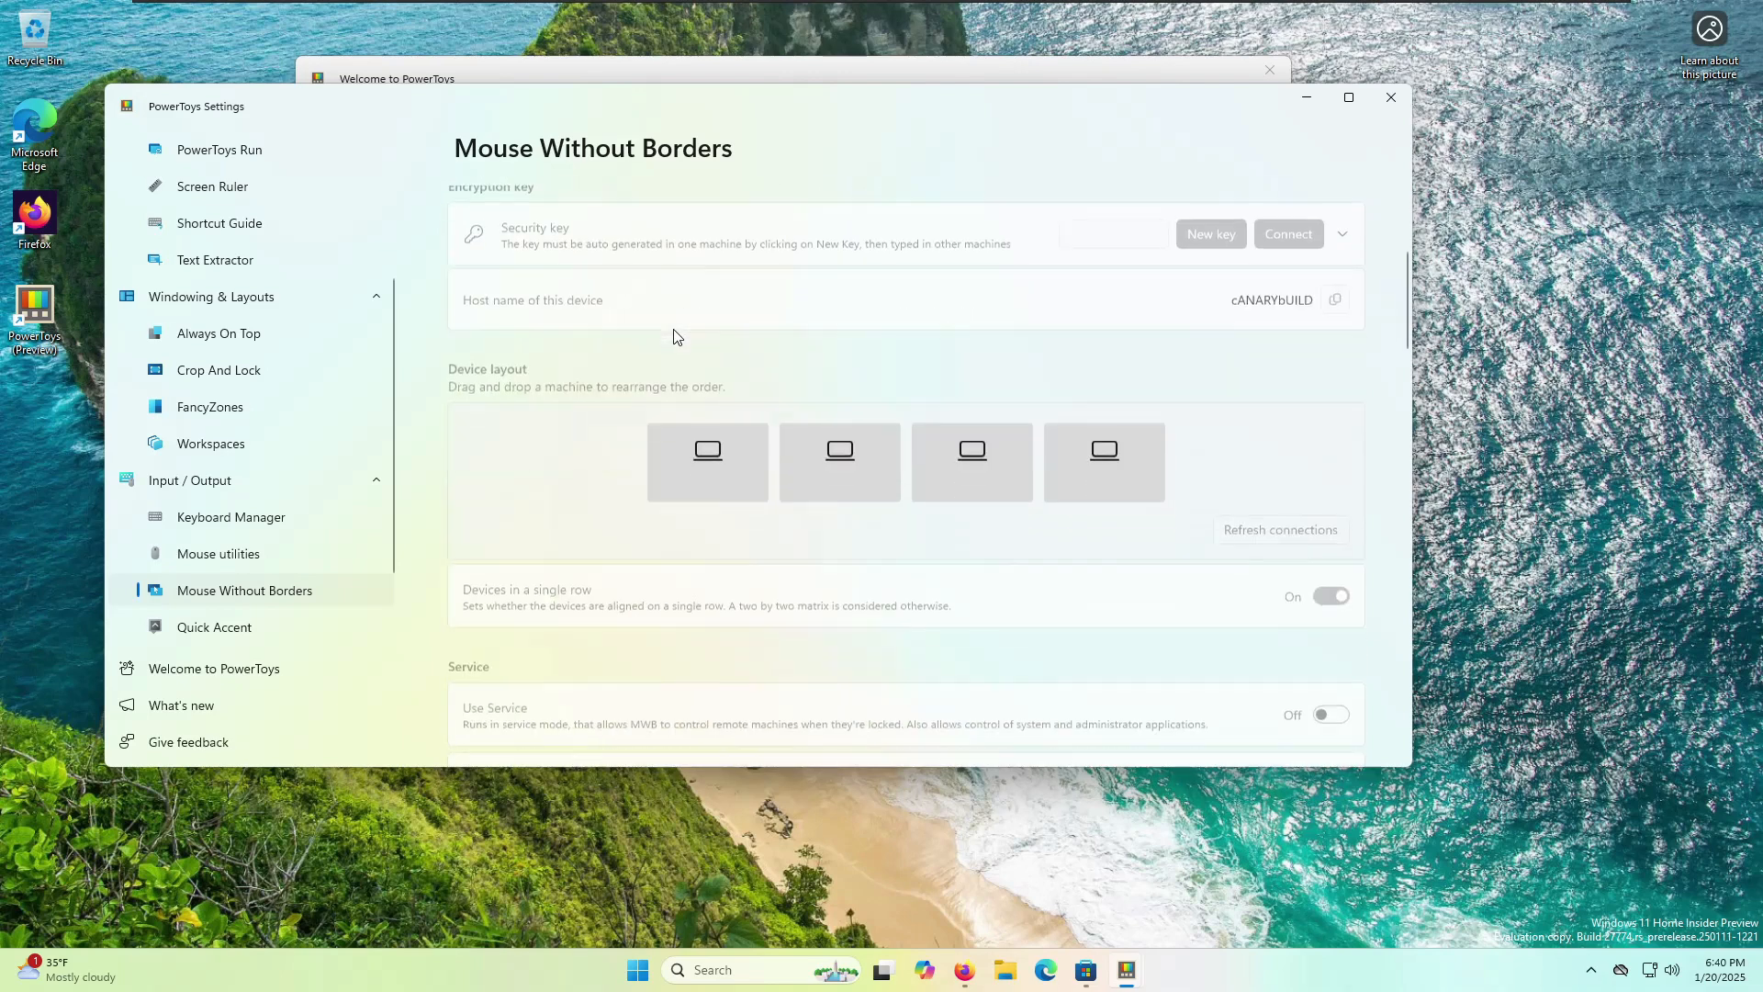
{"action": "scroll", "coordinate": [673, 336], "scroll_direction": "up", "scroll_amount": 3}
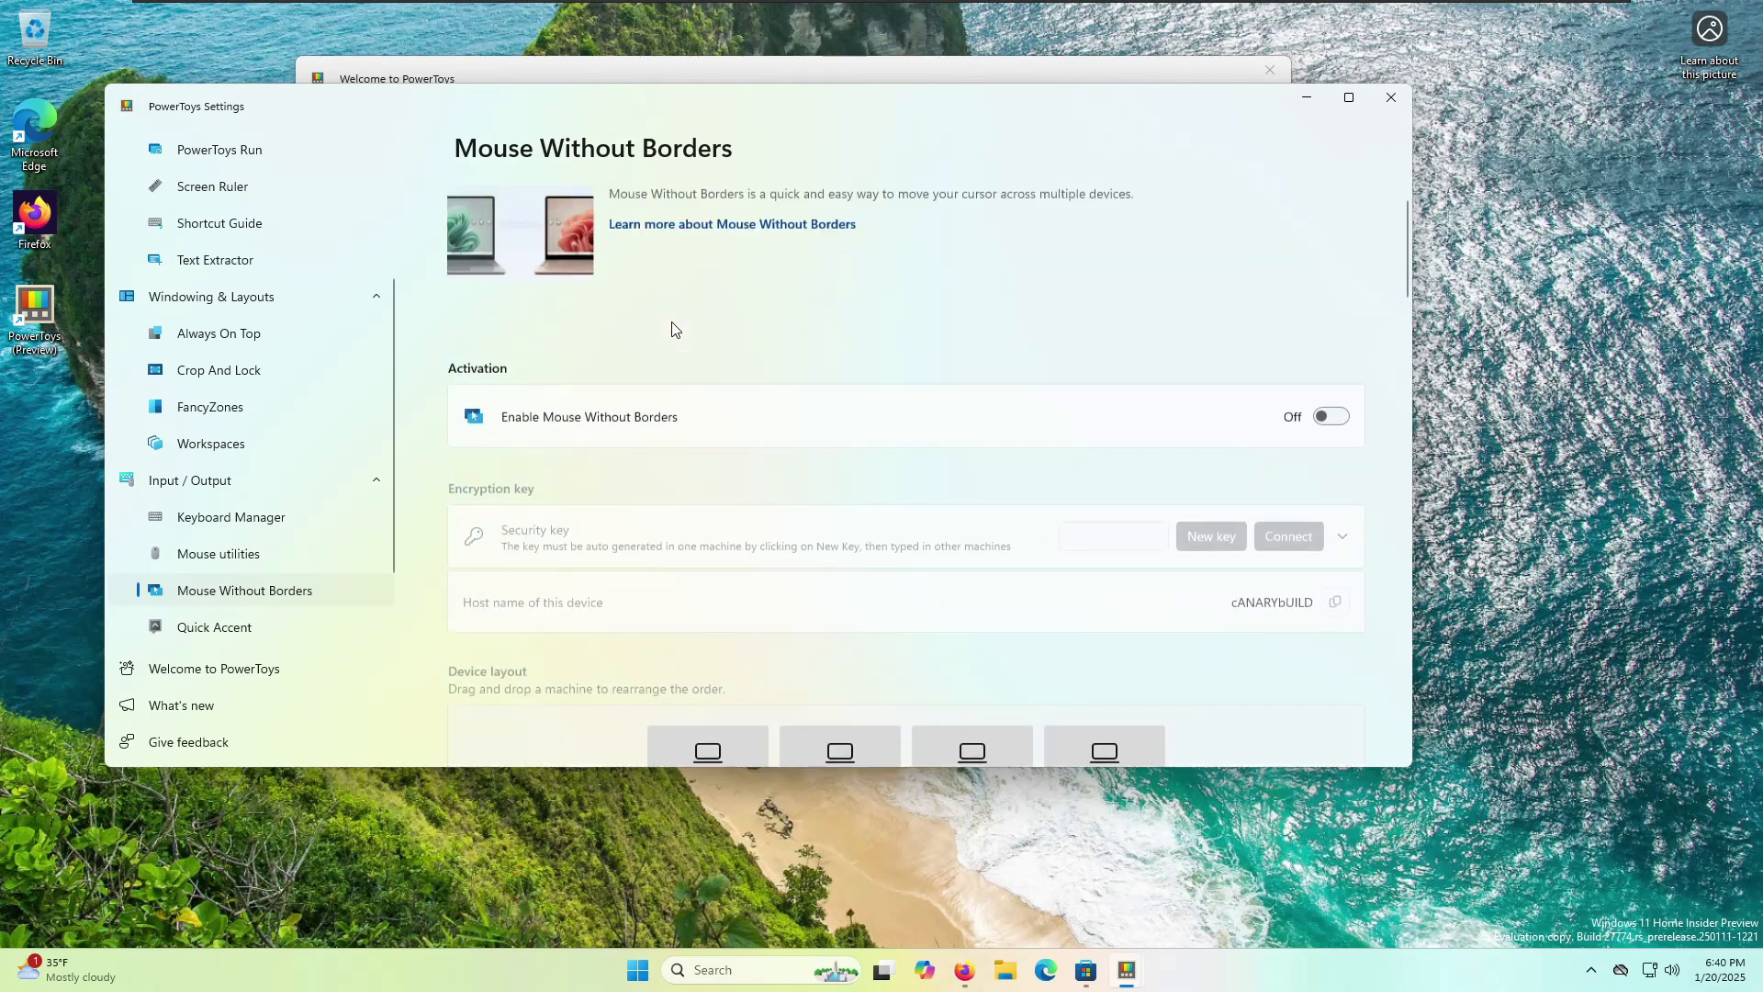
- View the Quick Accent settings, then expand the File Management utilities and select File Explorer add-ons
{"action": "left_click", "coordinate": [306, 634]}
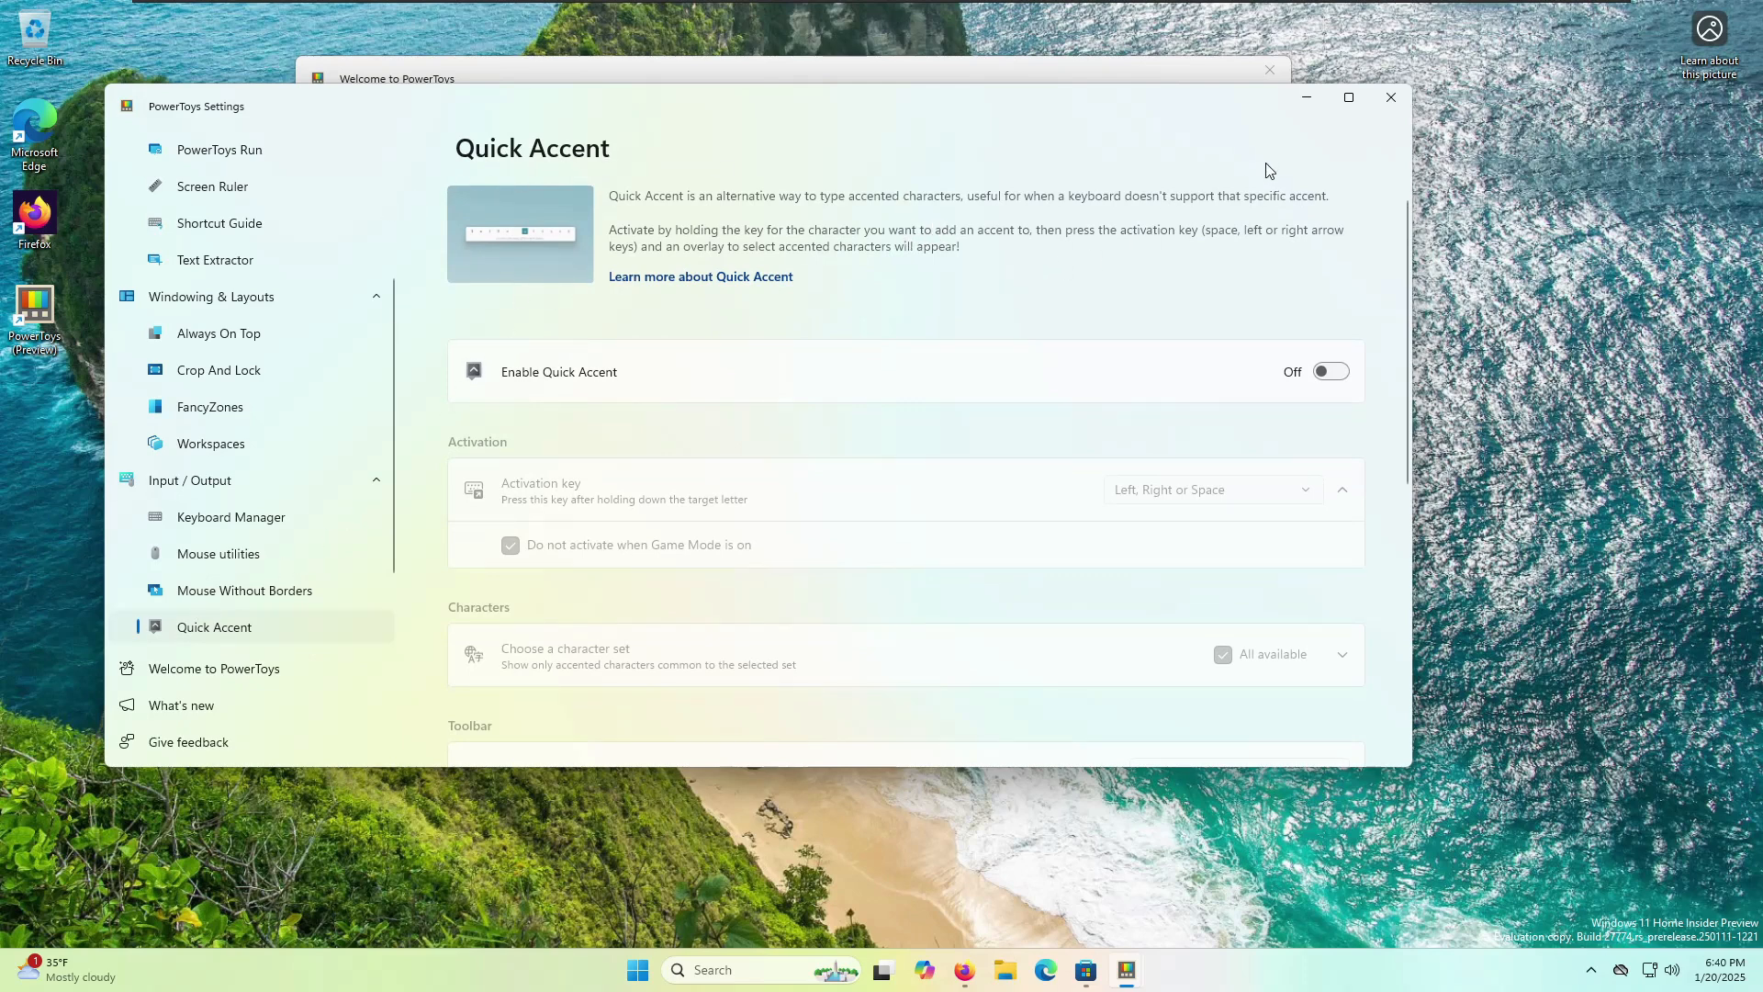
{"action": "scroll", "coordinate": [185, 551], "scroll_direction": "down", "scroll_amount": 3}
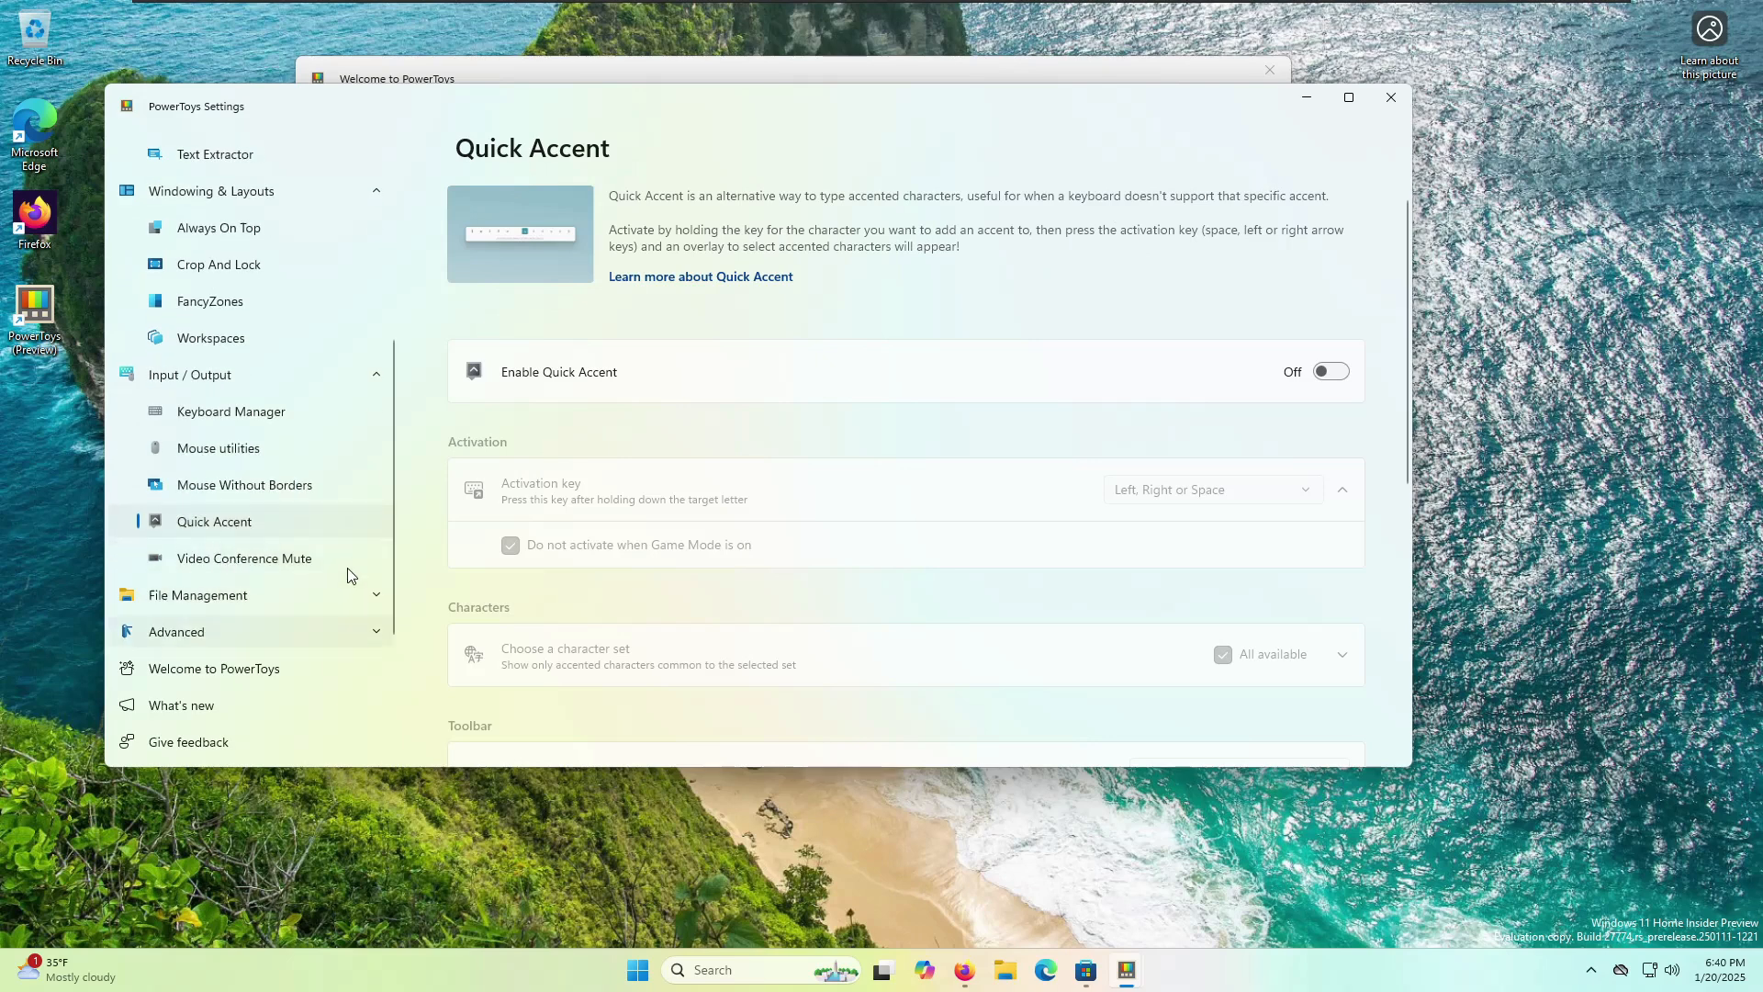
{"action": "left_click", "coordinate": [328, 597]}
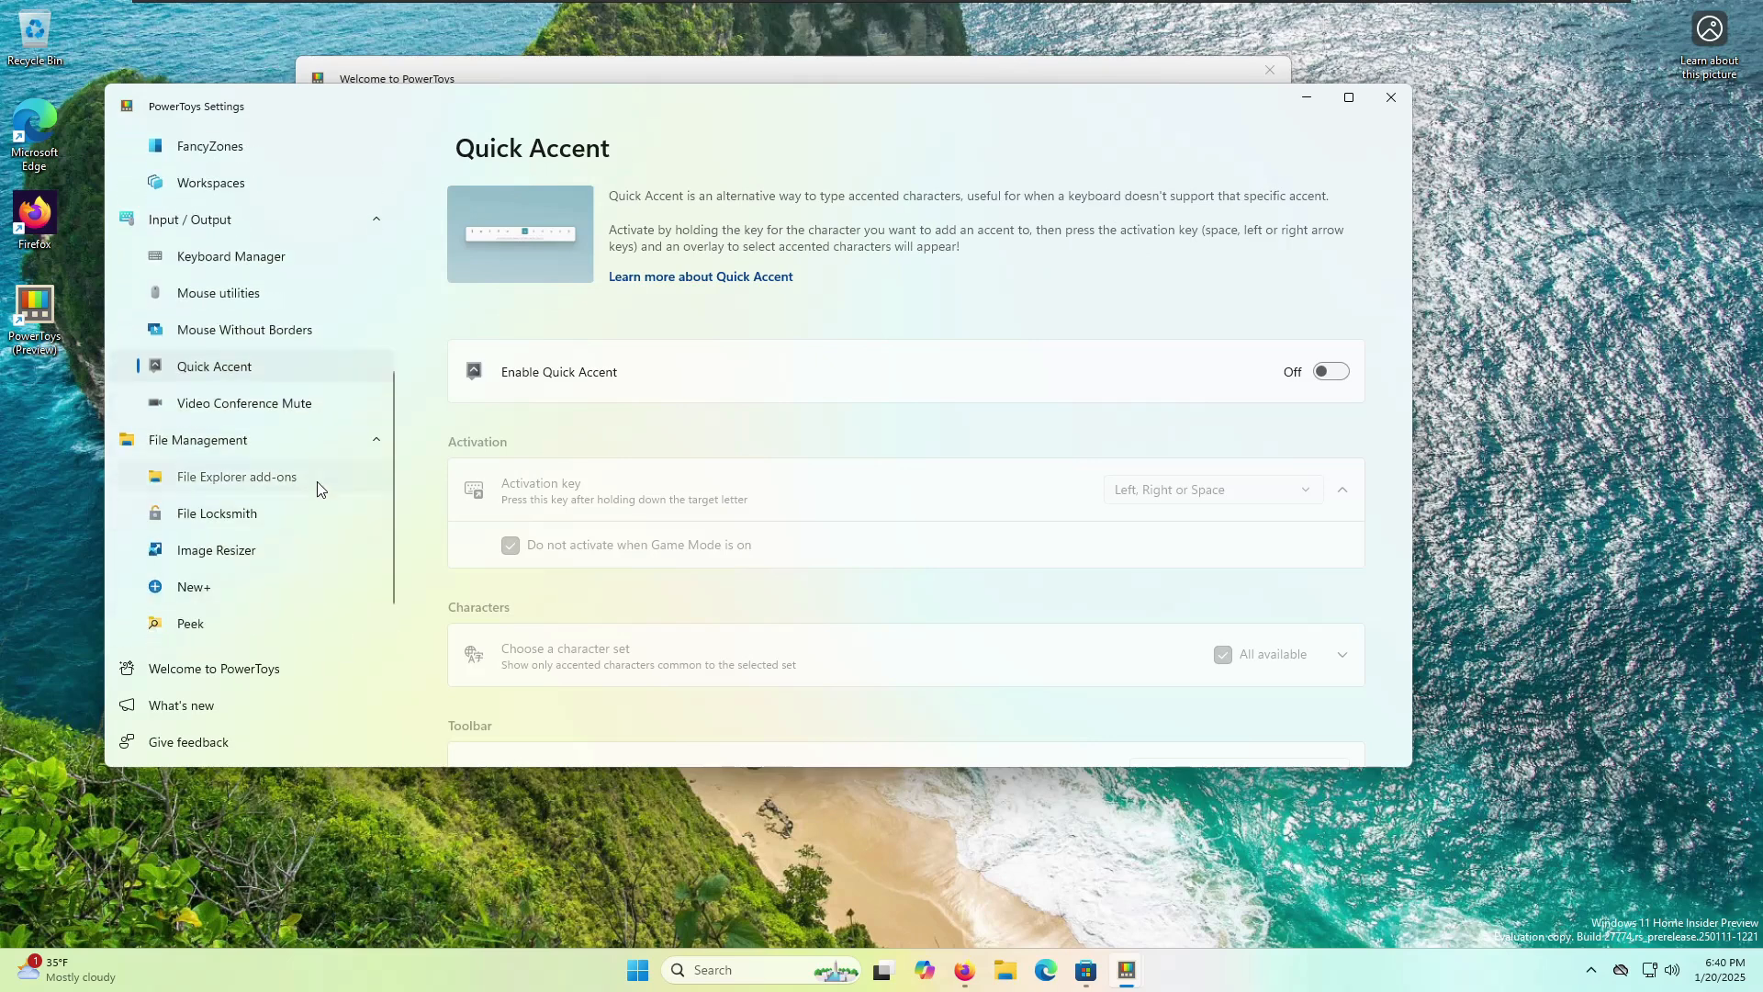
{"action": "left_click", "coordinate": [313, 496]}
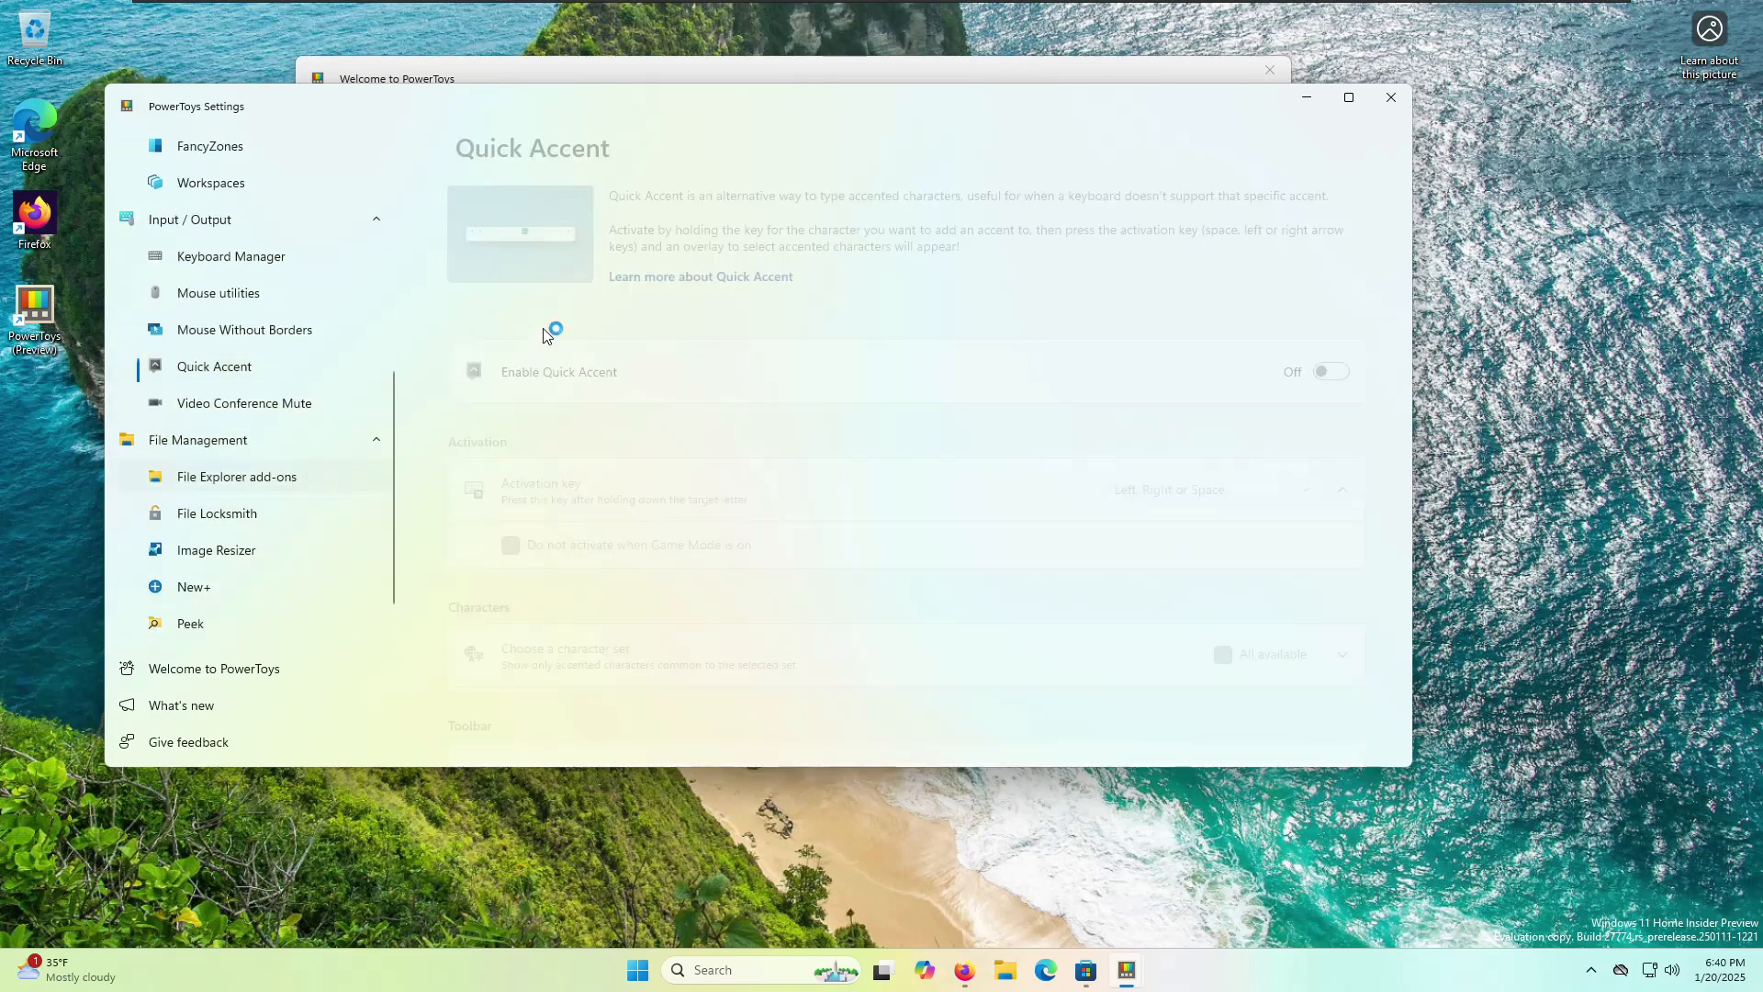
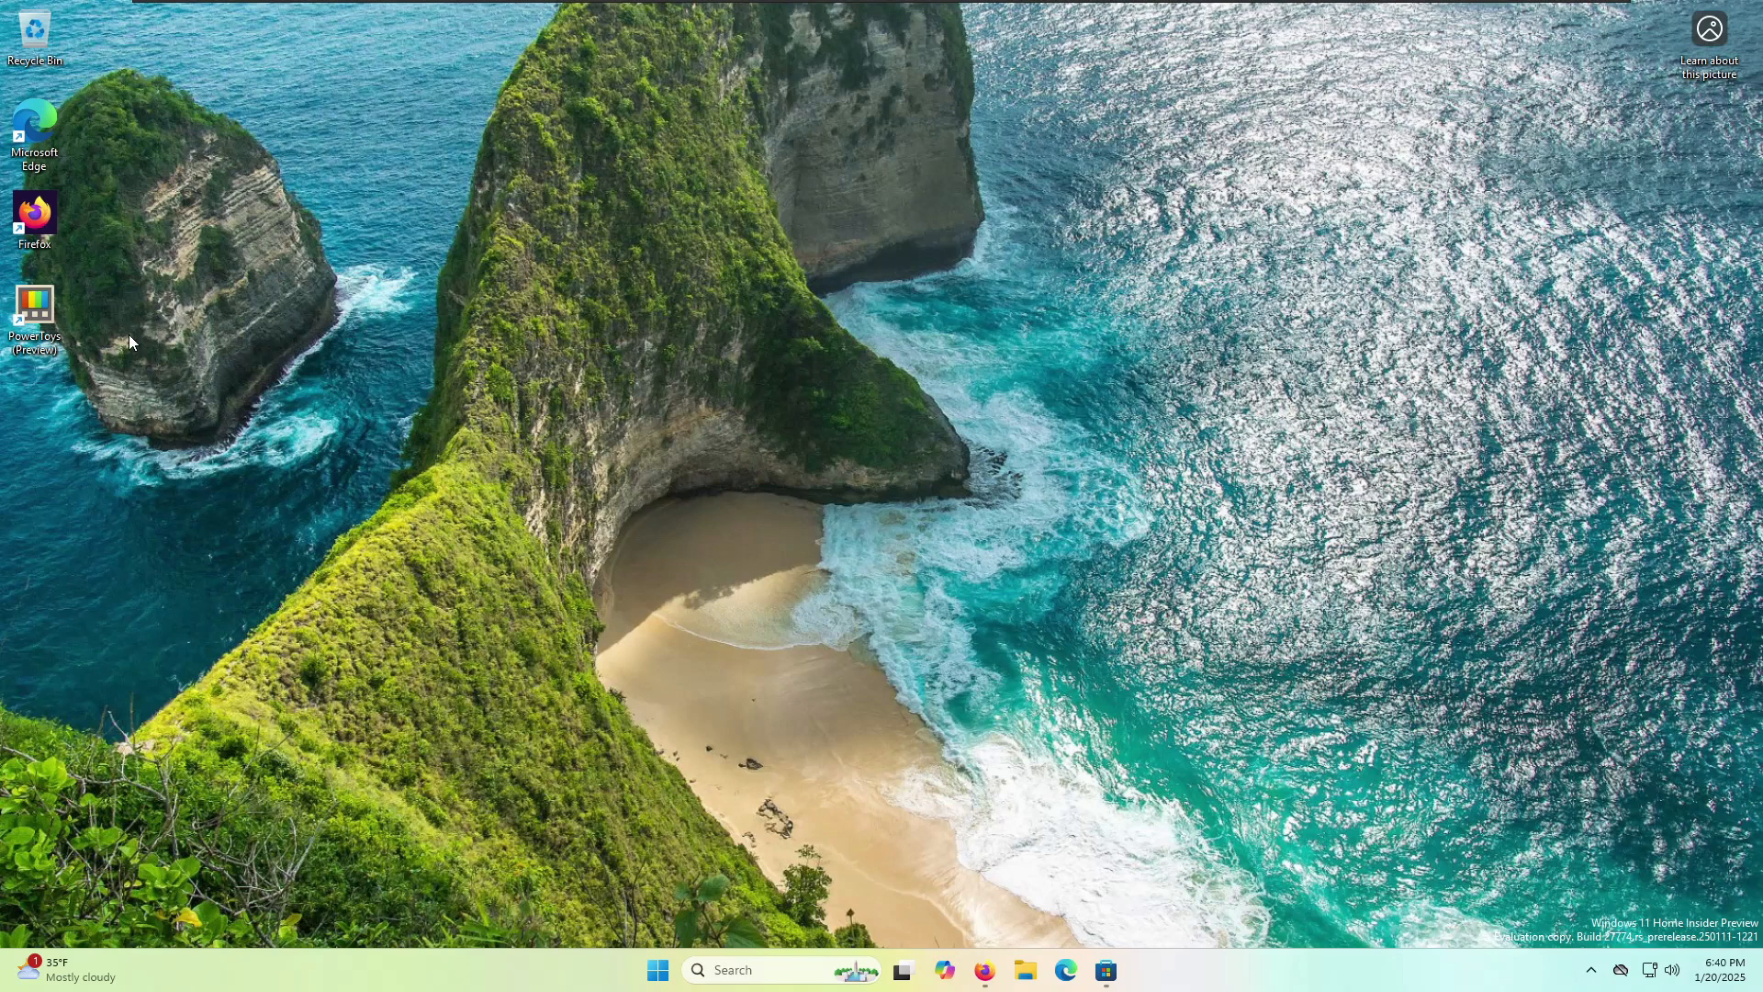
- Relaunch PowerToys Settings from the desktop and expand the Advanced utilities
{"action": "double_click", "coordinate": [55, 327]}
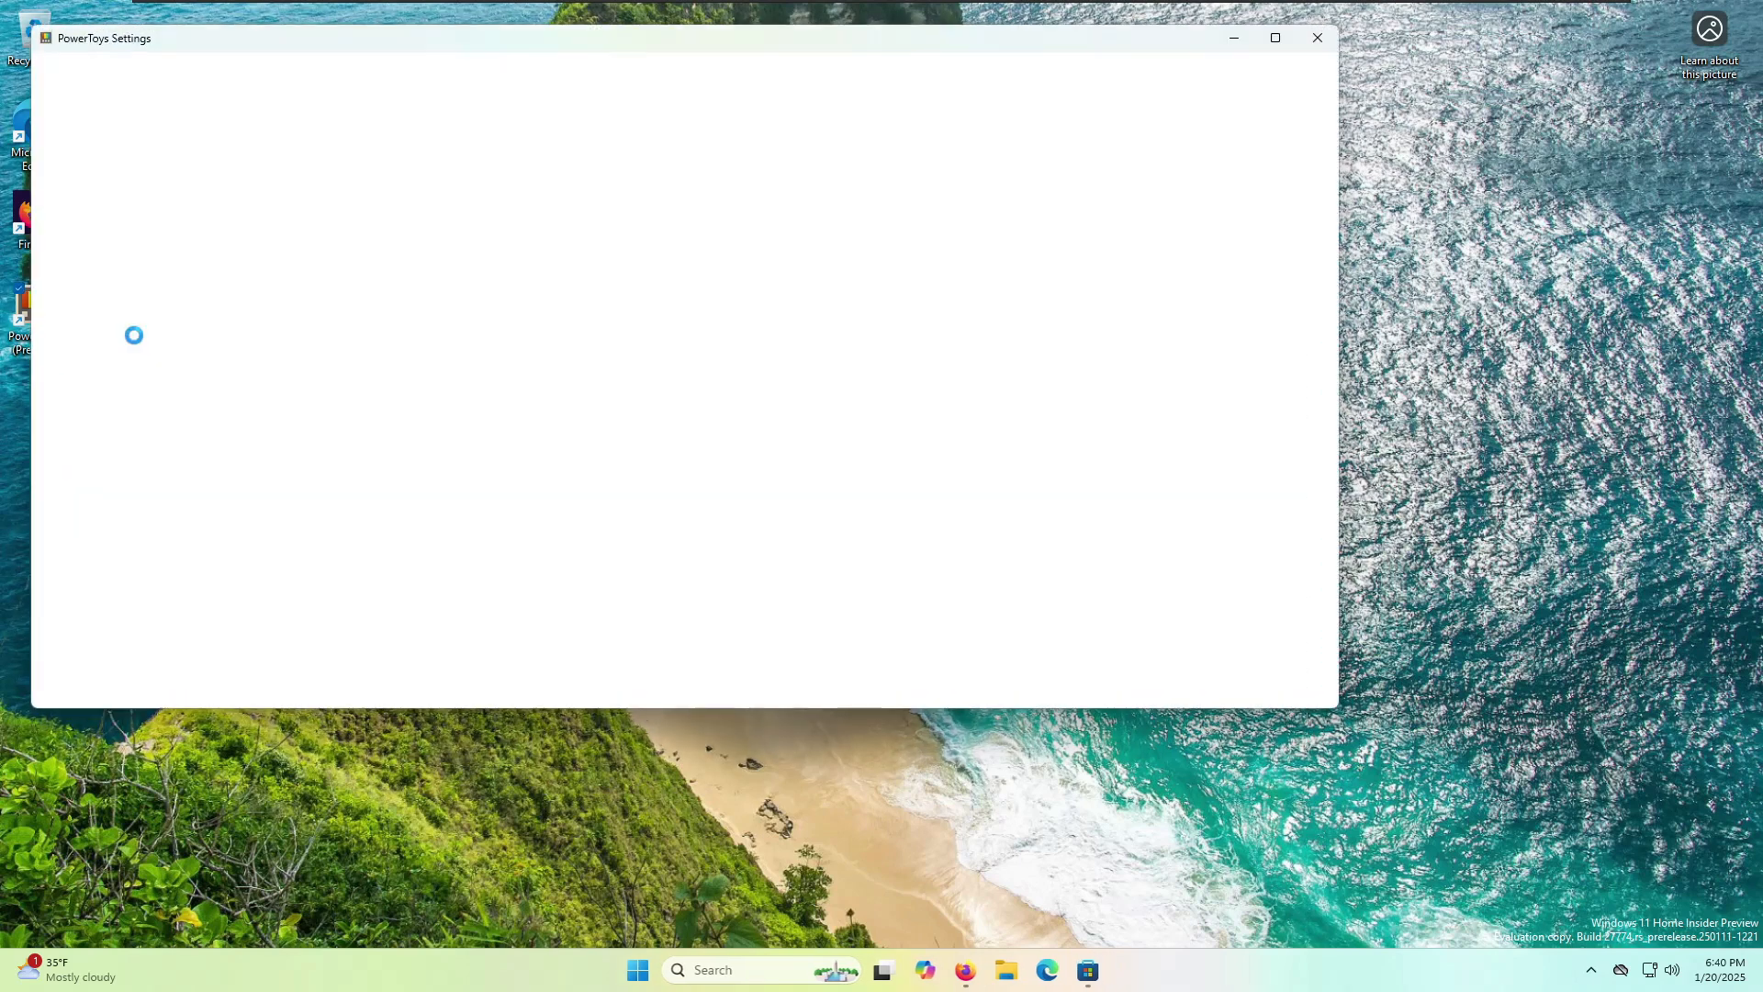
{"action": "left_click_drag", "start_coordinate": [302, 59], "coordinate": [340, 79]}
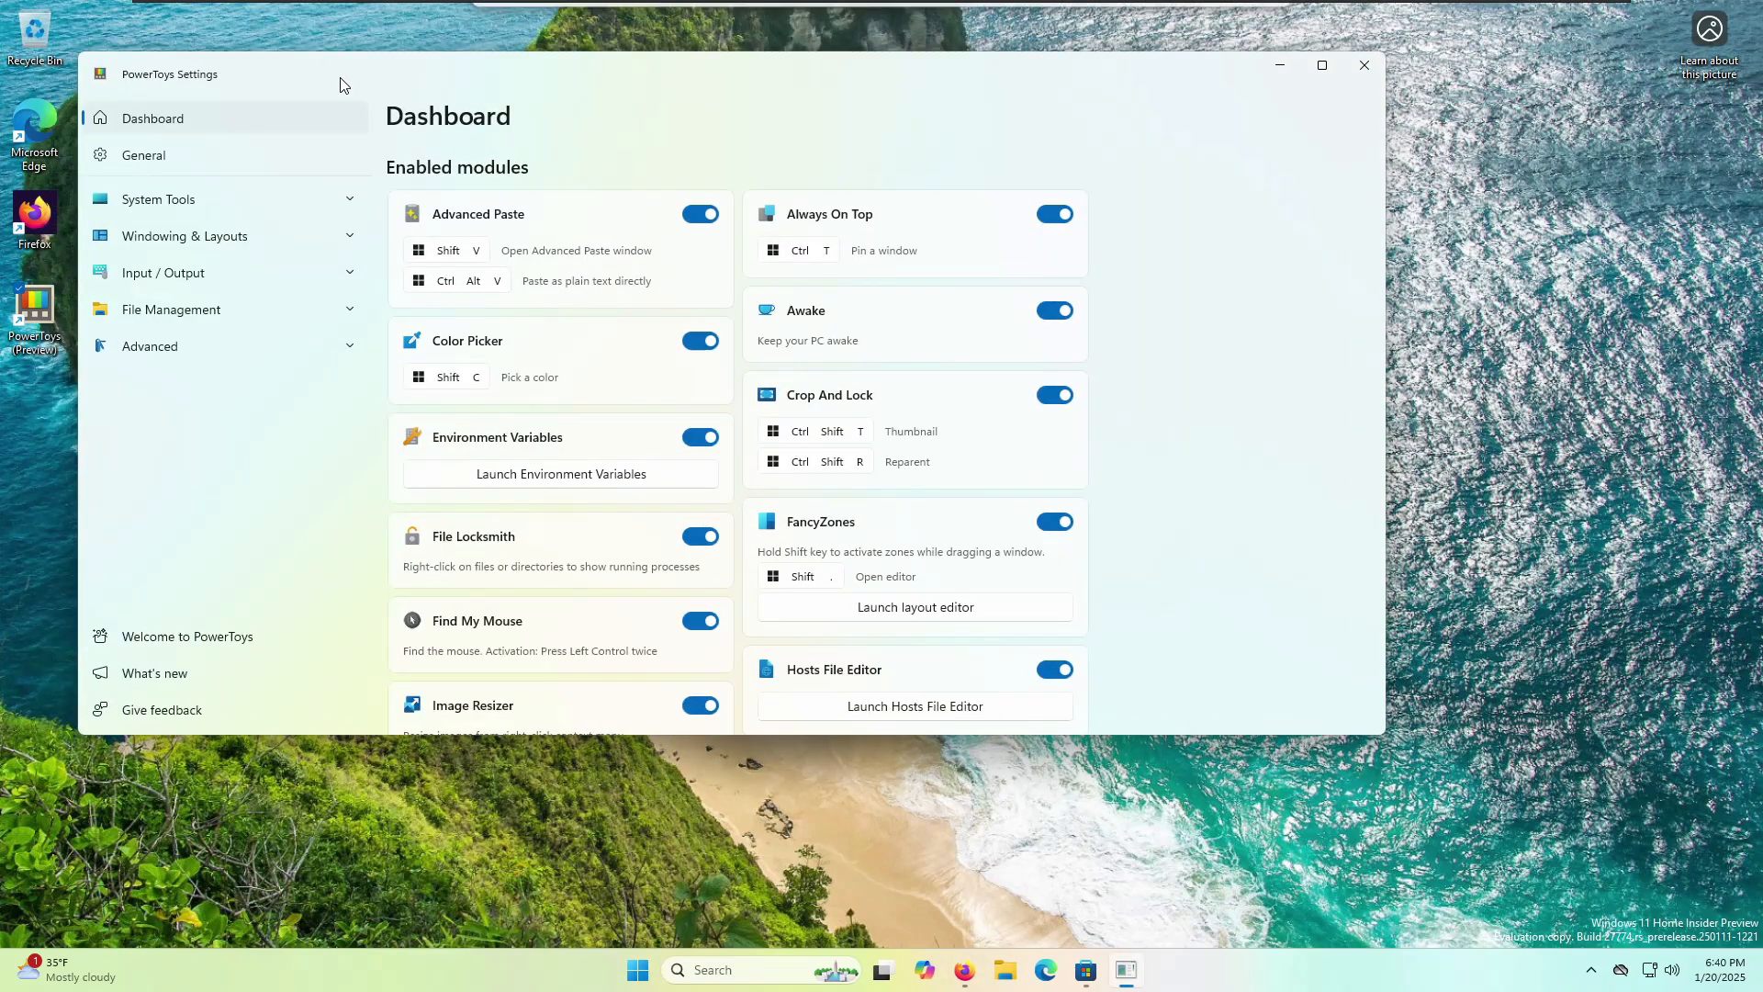
{"action": "left_click", "coordinate": [252, 353]}
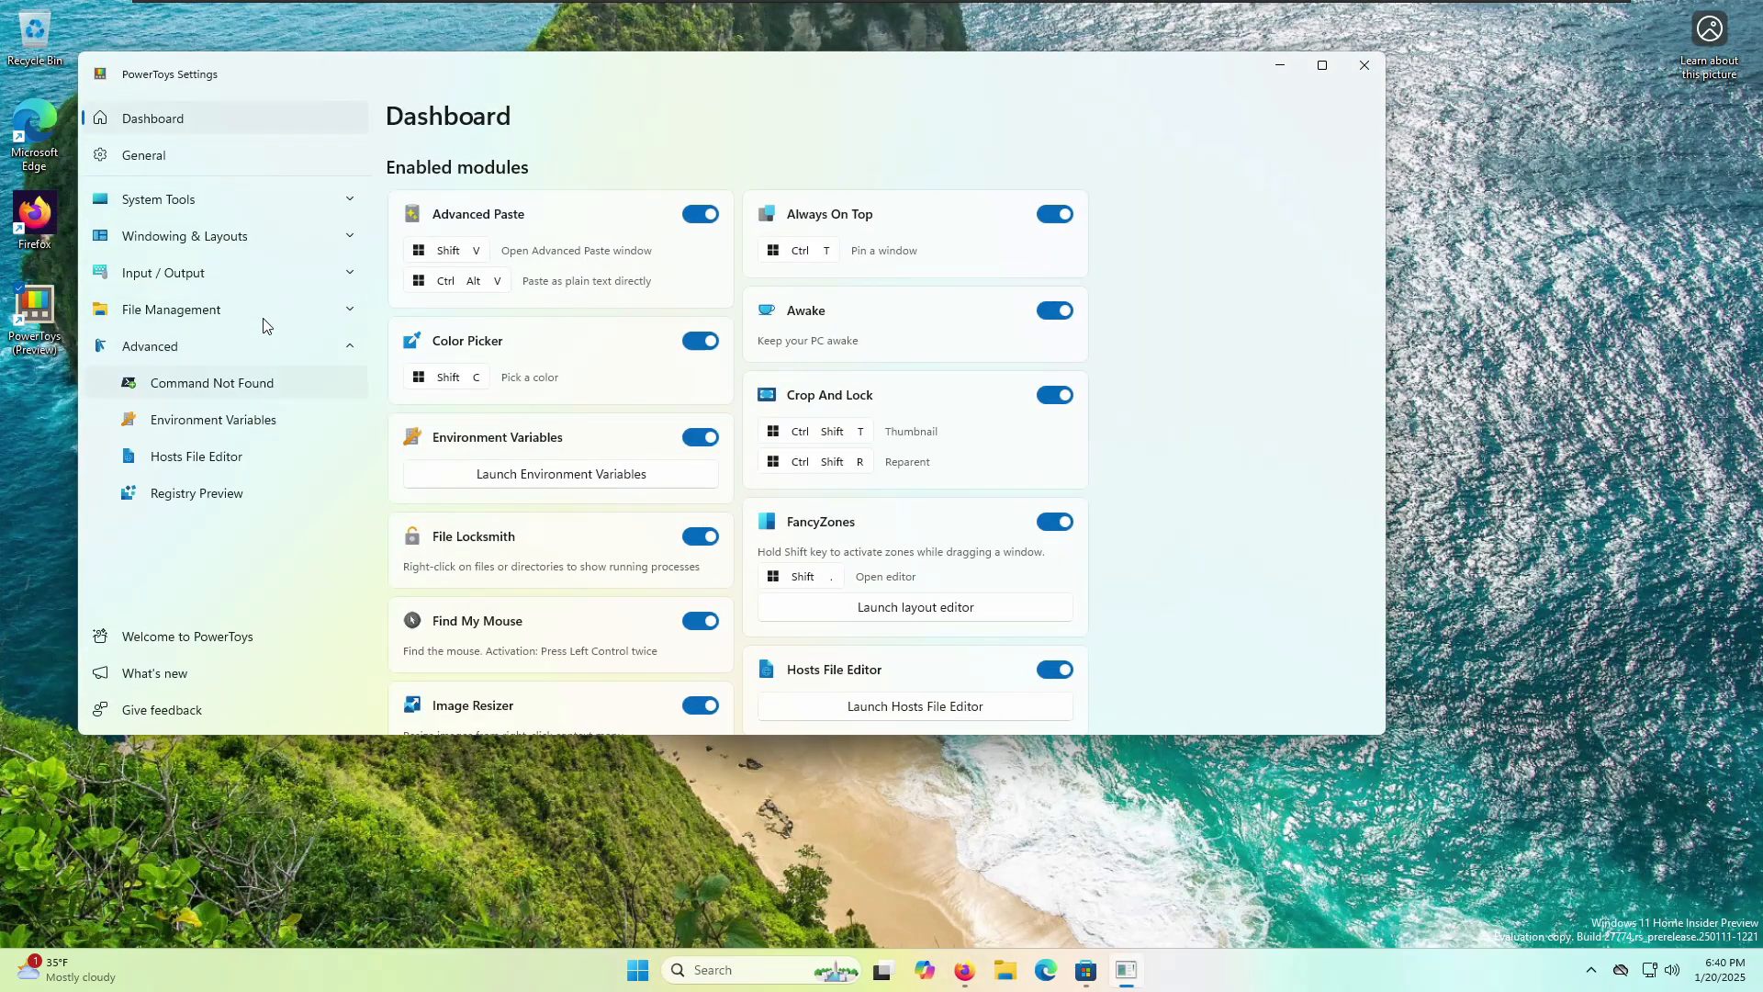
- Expand the File Management utilities and view the File Explorer add-ons, File Locksmith, and Image Resizer settings
{"action": "left_click", "coordinate": [265, 323]}
{"action": "left_click", "coordinate": [254, 347]}
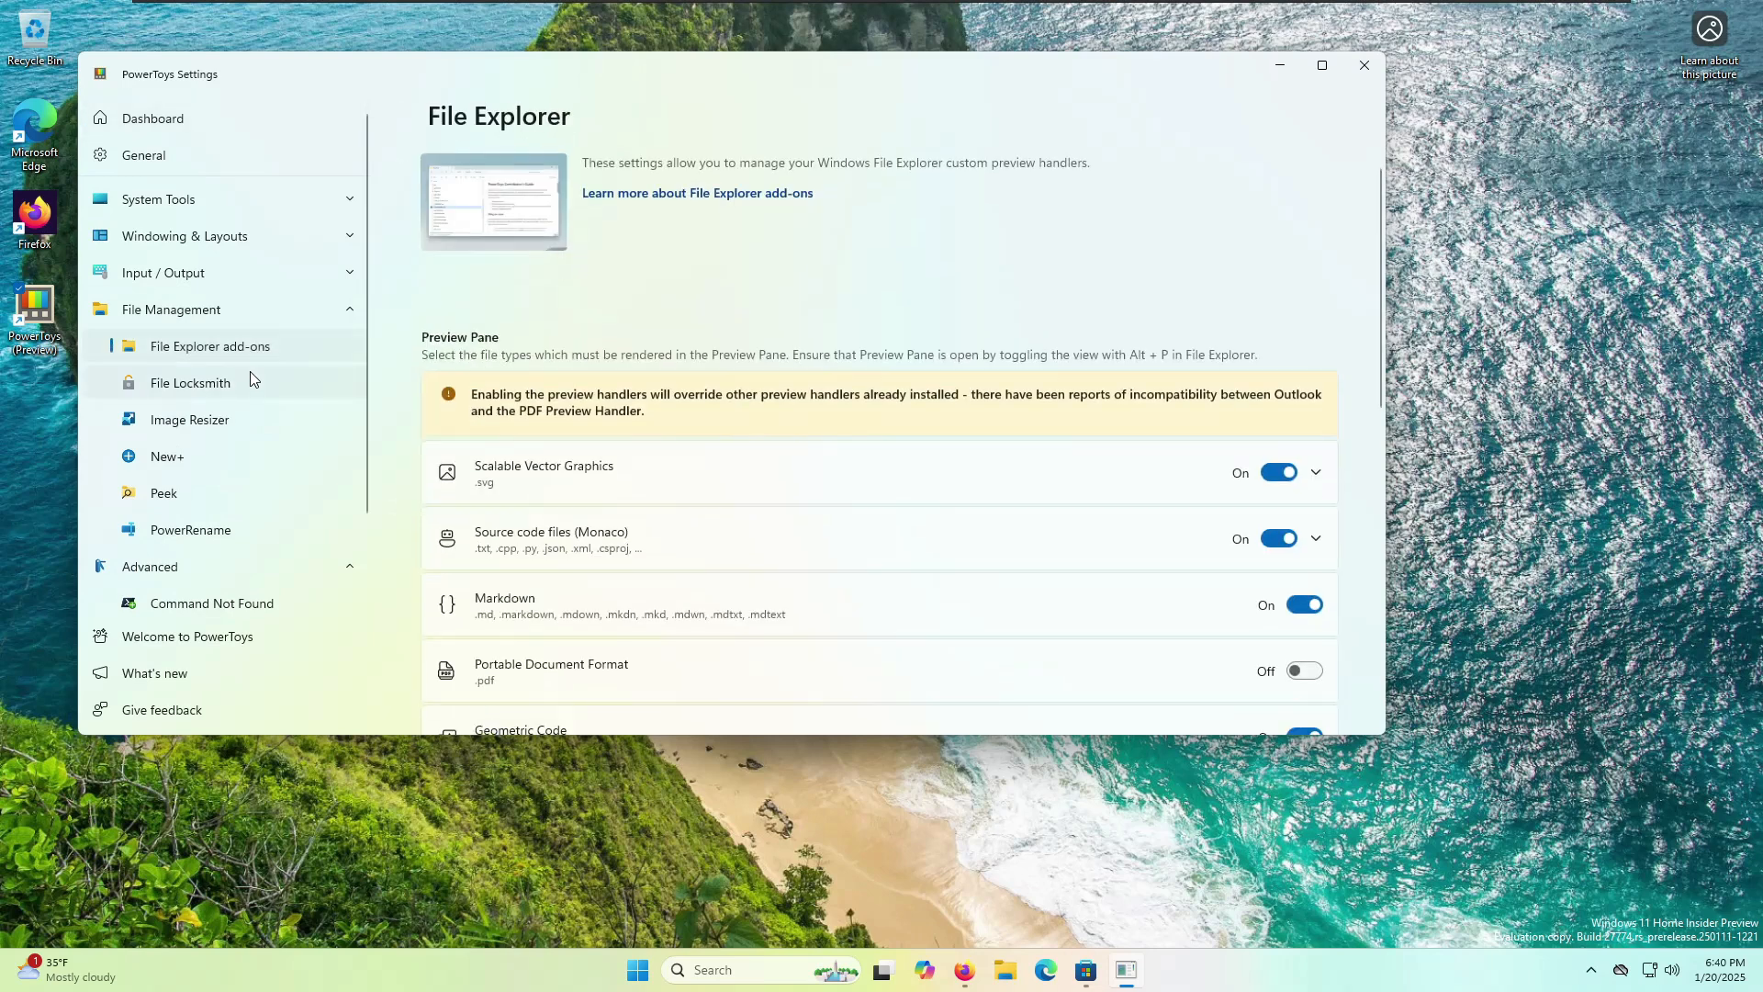
{"action": "left_click", "coordinate": [250, 373]}
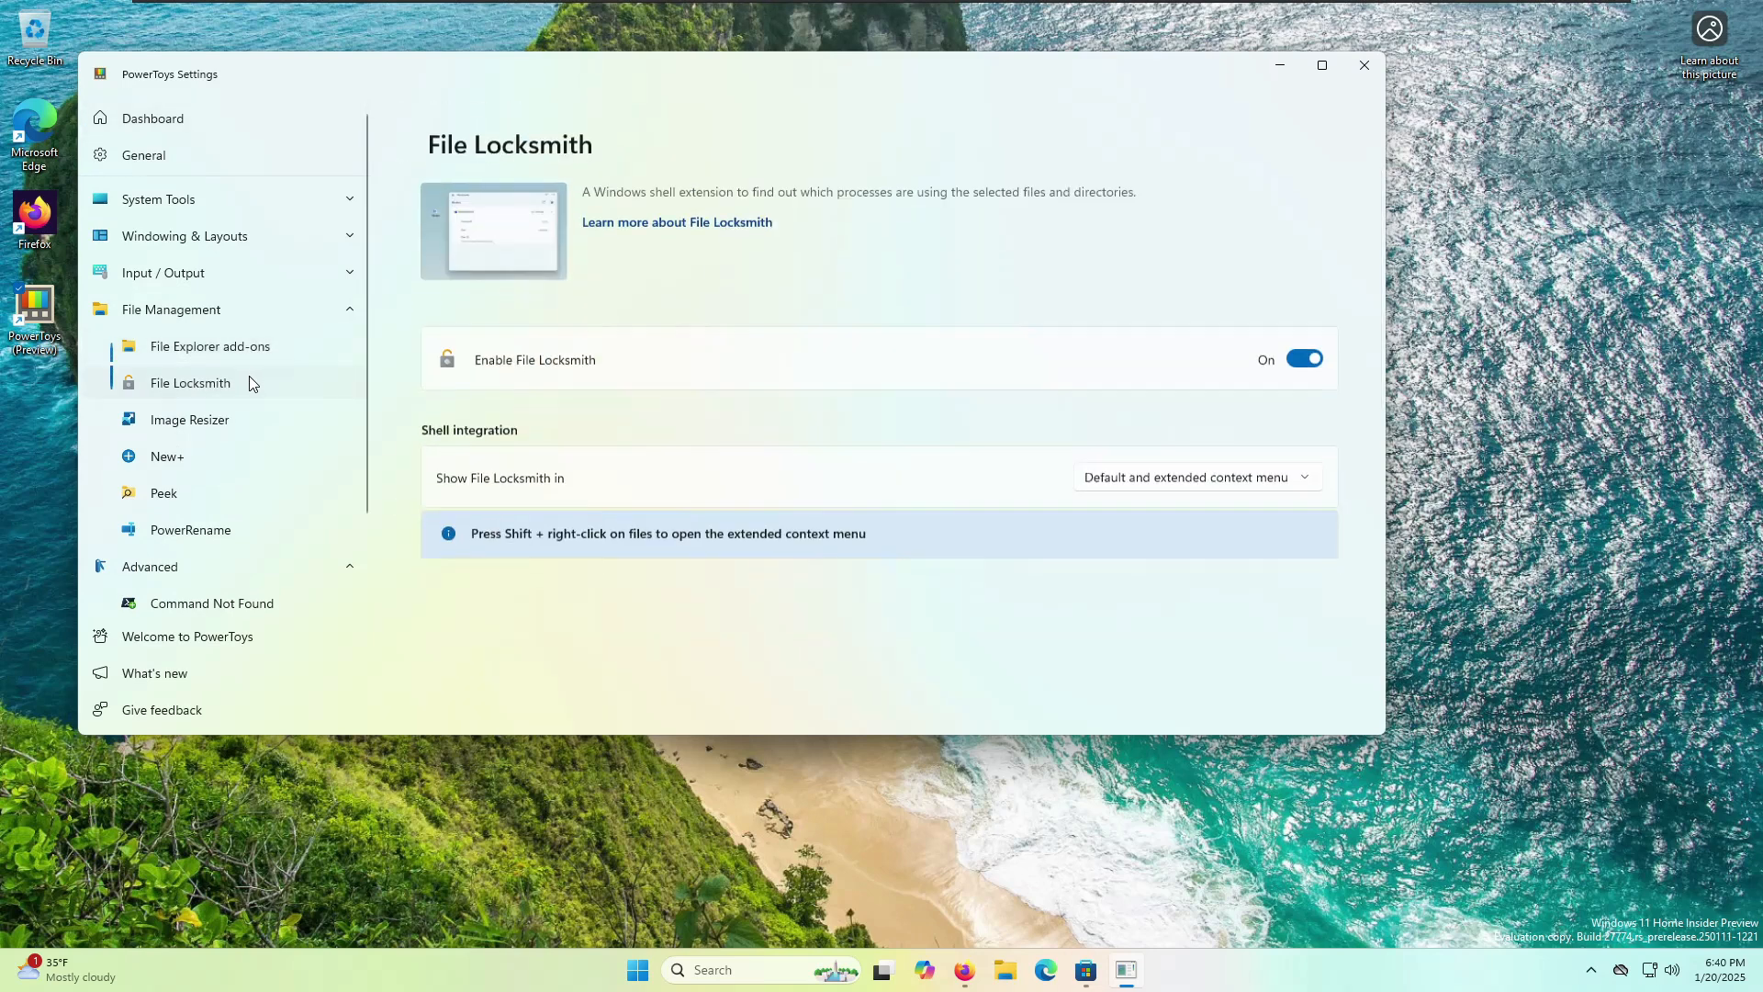
{"action": "left_click", "coordinate": [244, 424]}
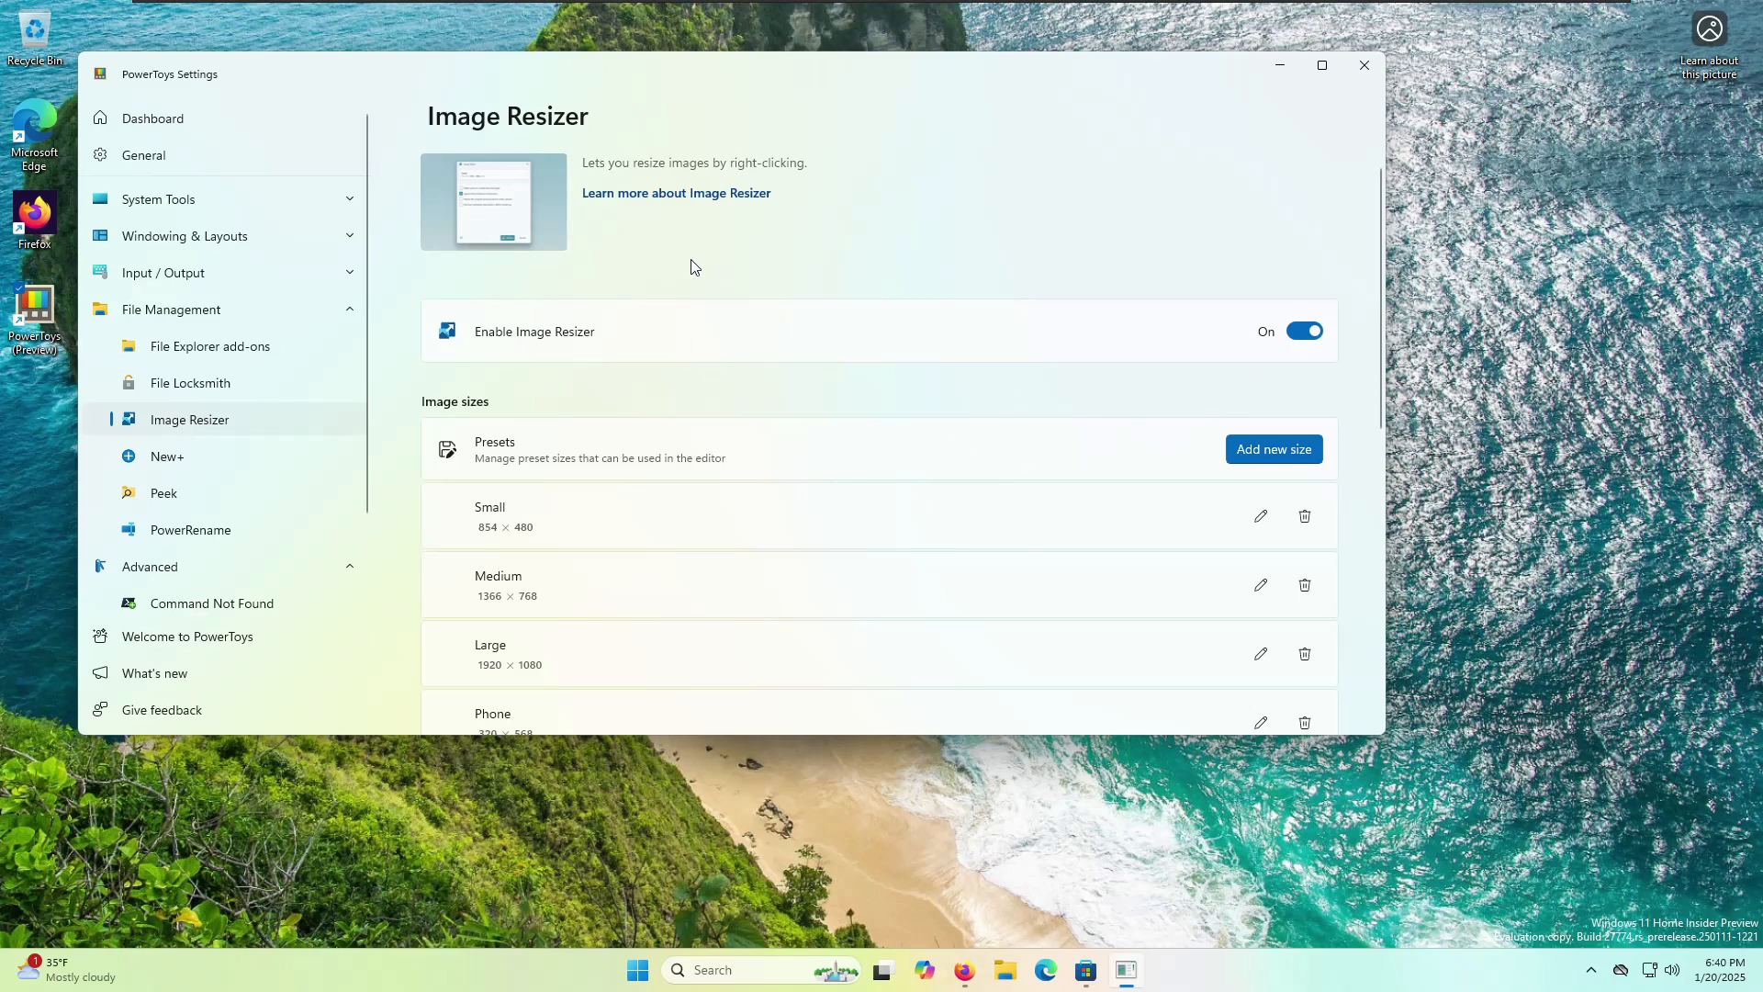
- Capture a rectangular screenshot of the Image Resizer page's header area and open it in Snipping Tool
{"action": "key", "text": "super+shift+s"}
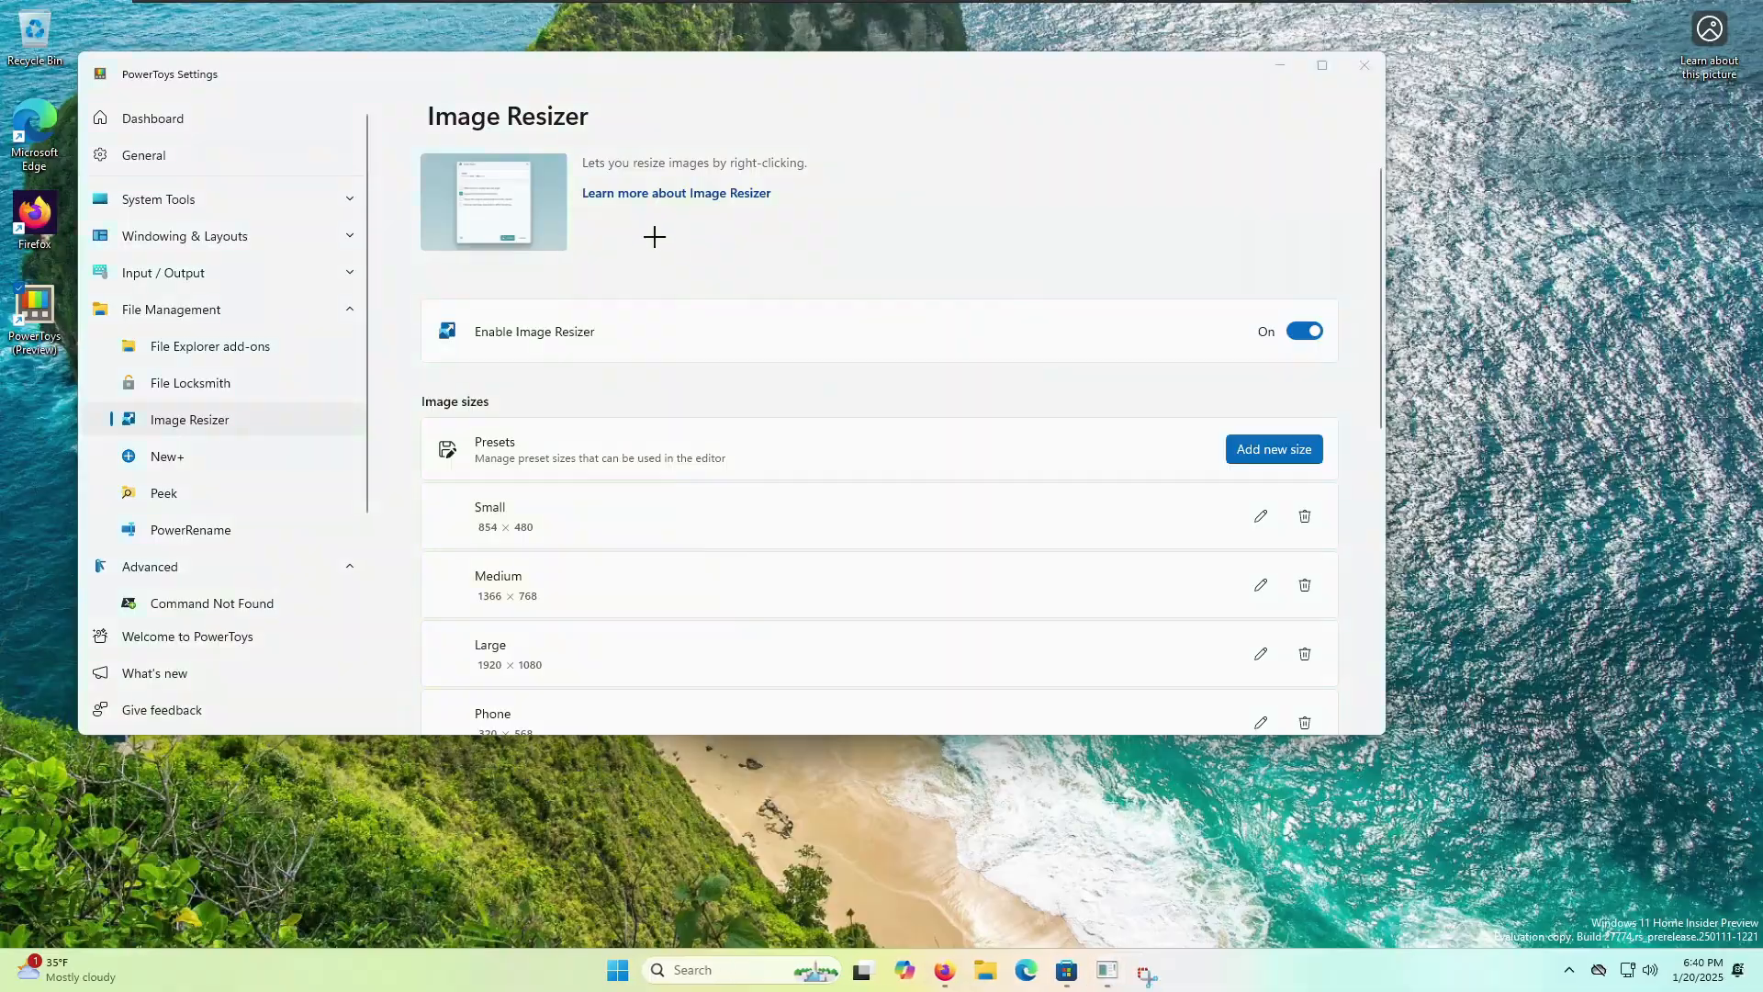
{"action": "left_click_drag", "start_coordinate": [374, 57], "coordinate": [1066, 323]}
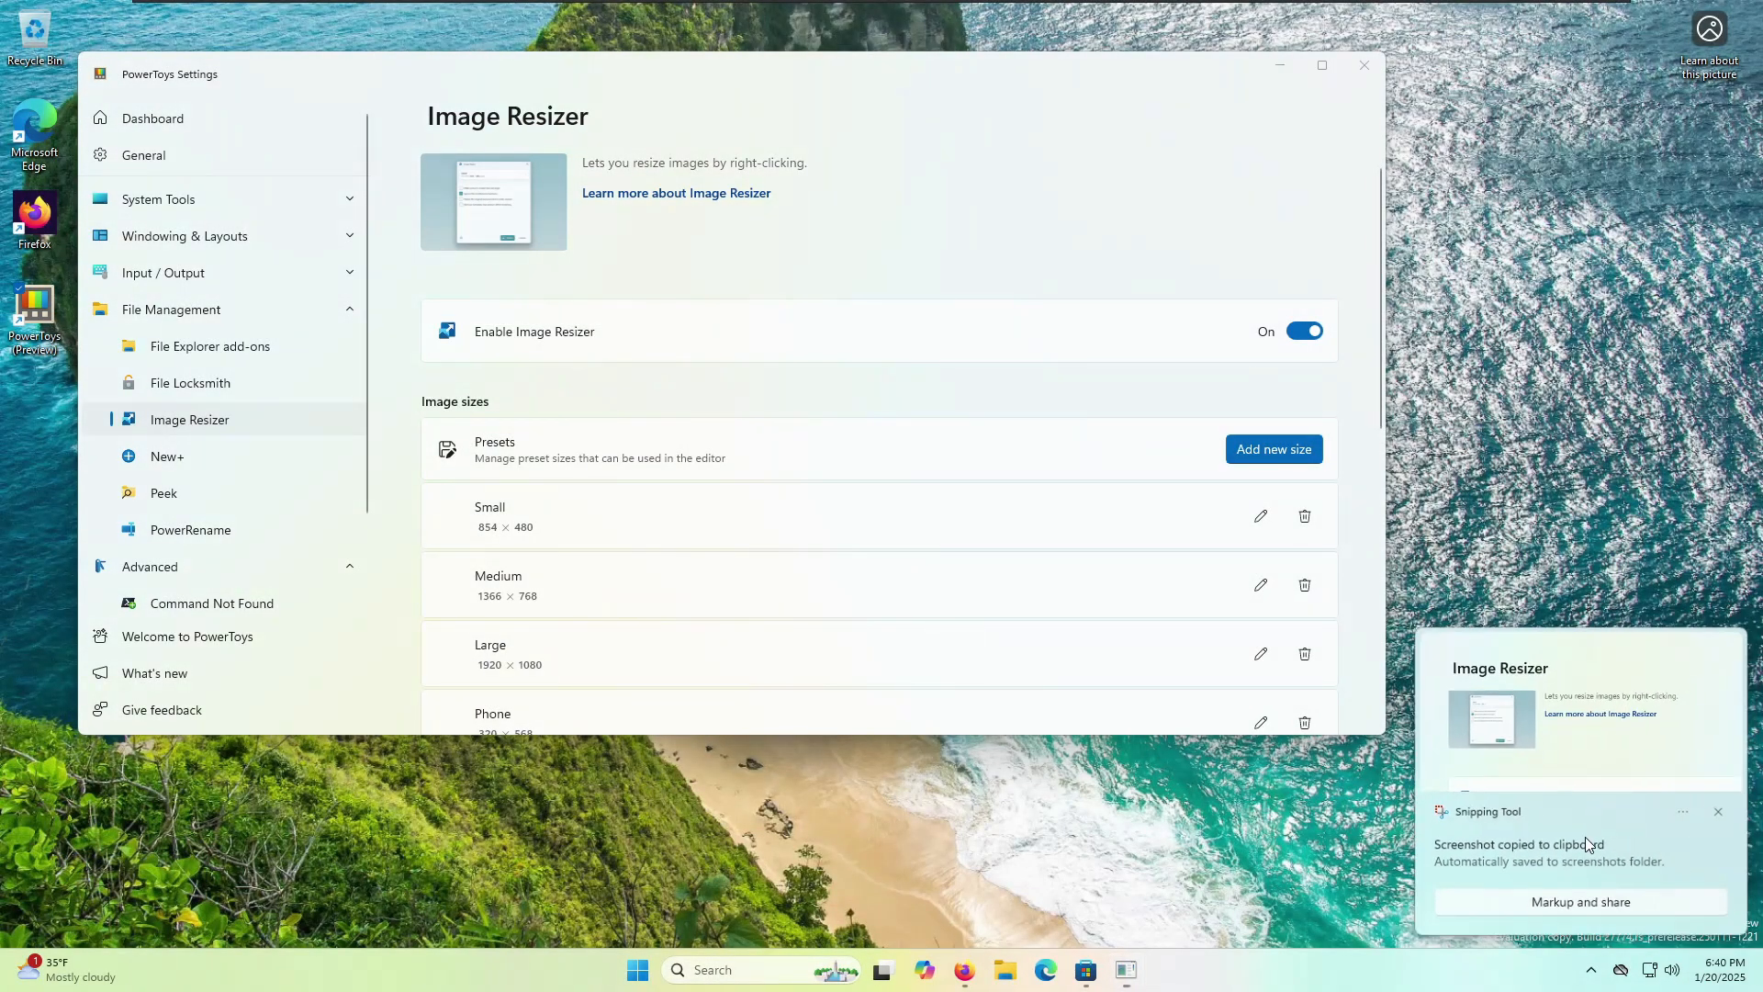
{"action": "left_click", "coordinate": [1591, 839]}
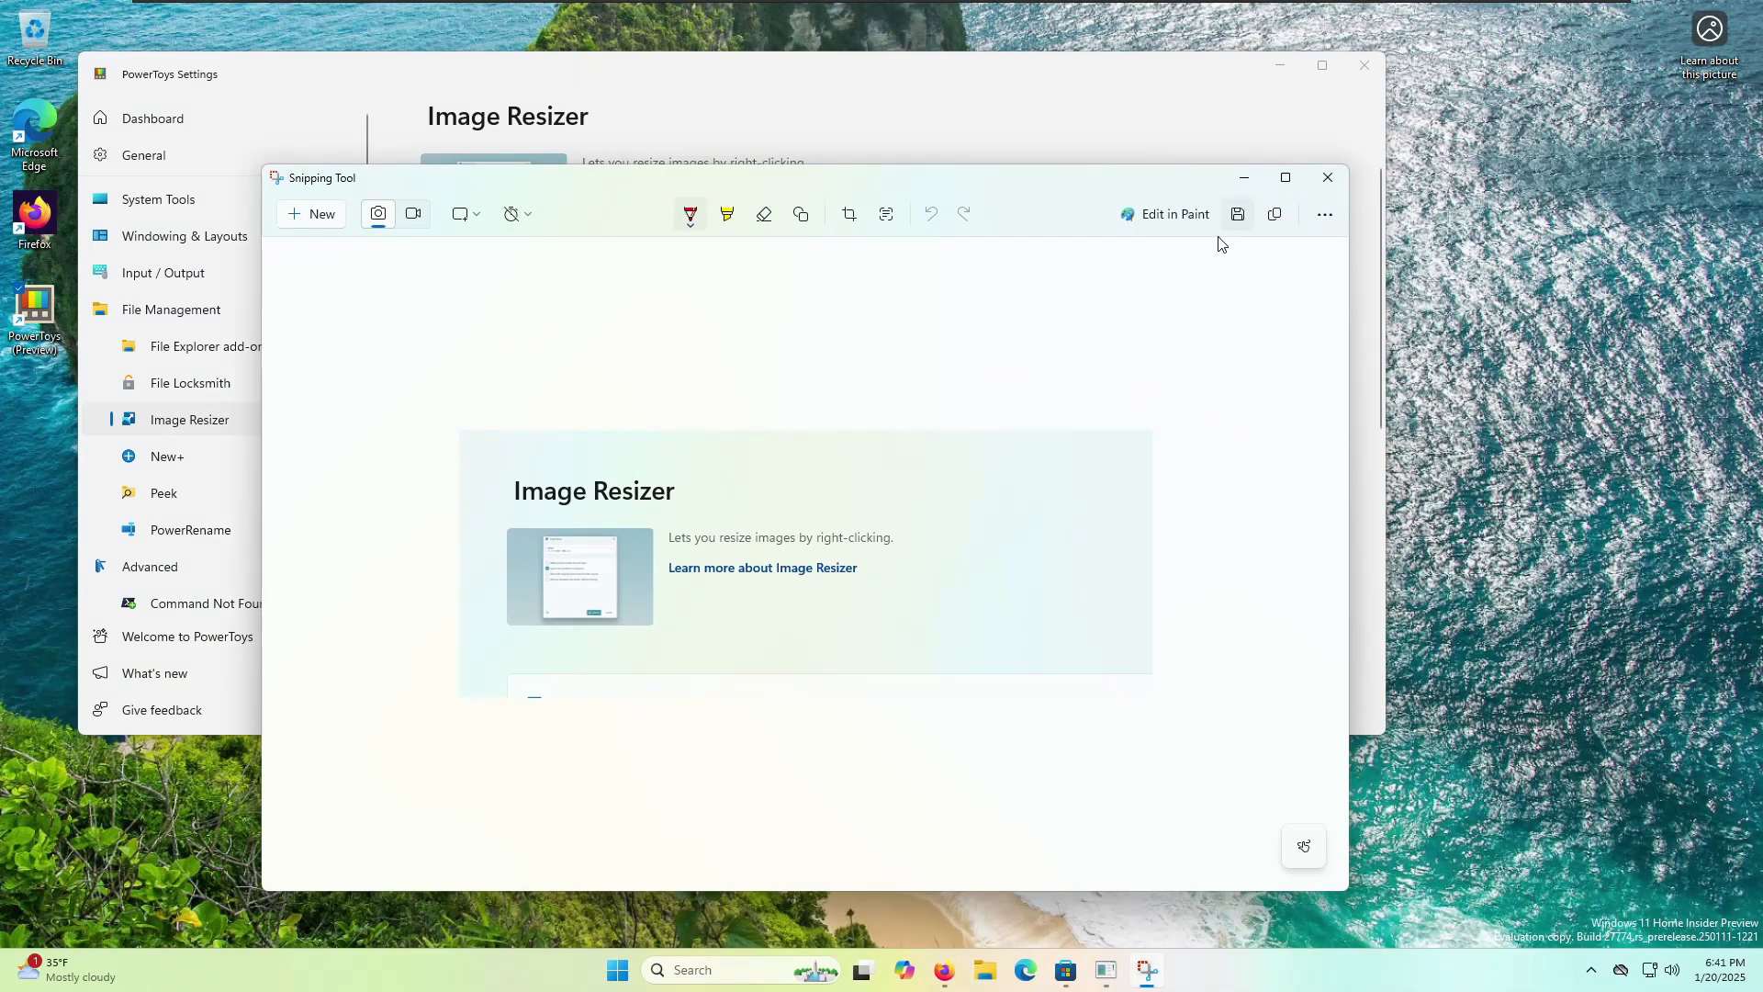
{"action": "left_click", "coordinate": [1237, 213]}
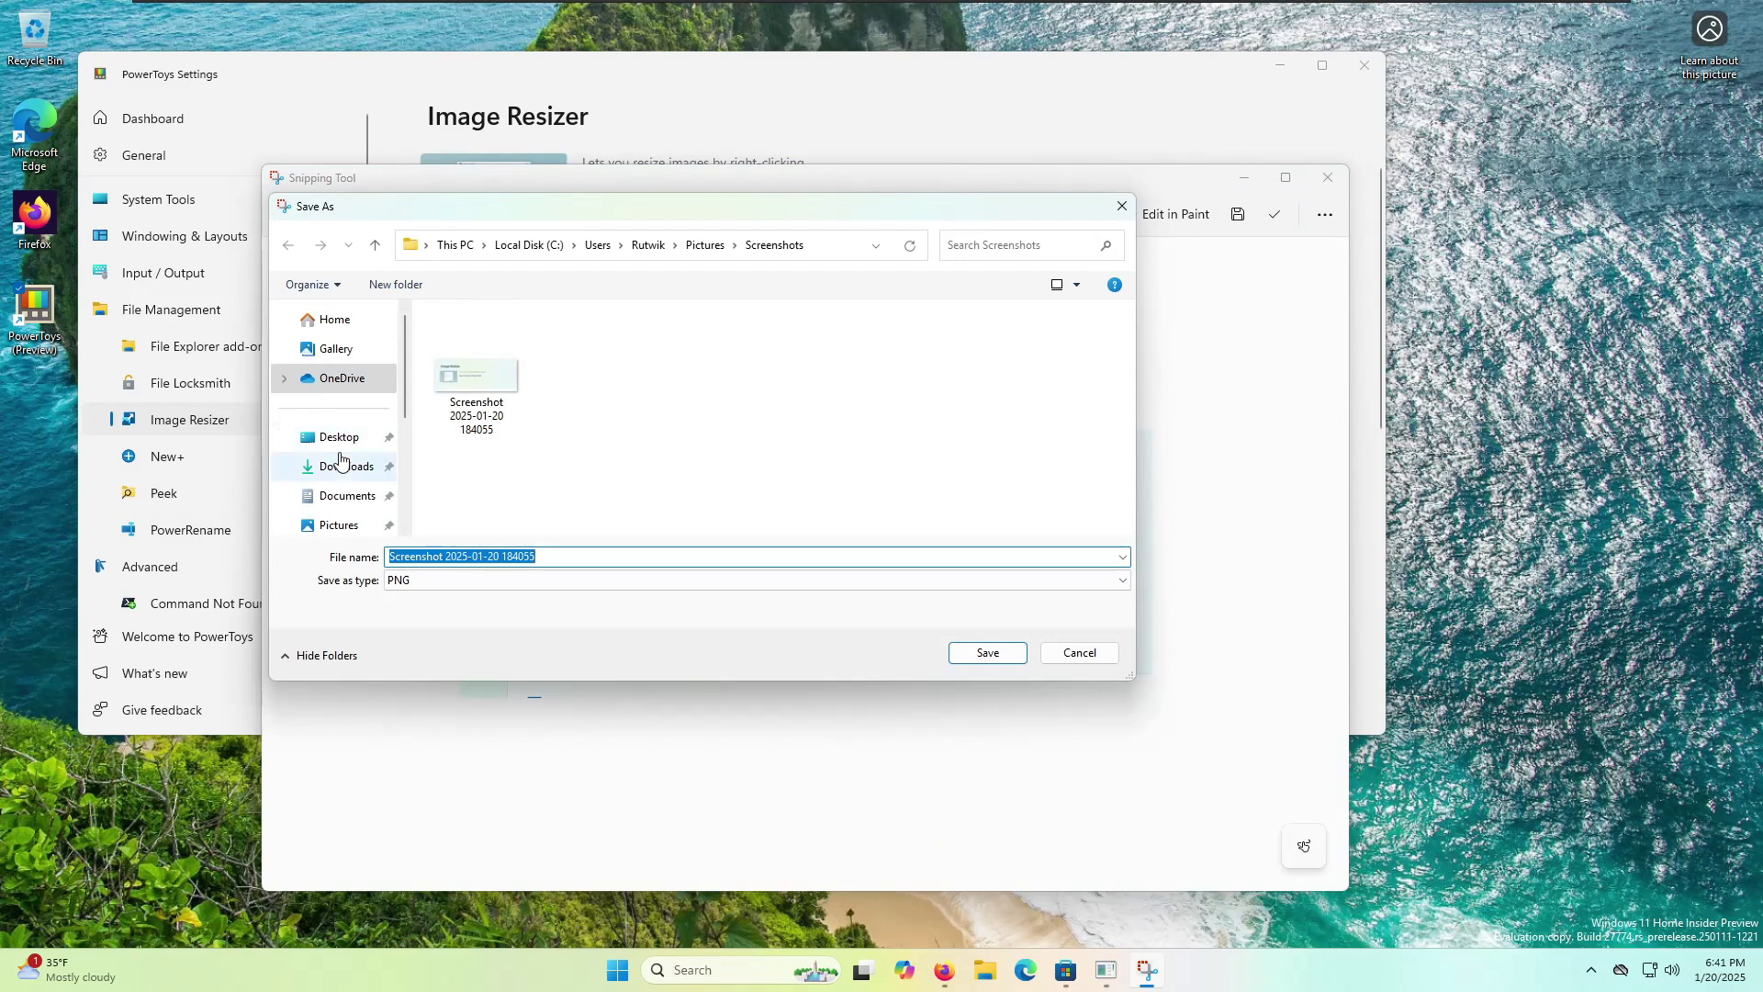
{"action": "left_click", "coordinate": [344, 496]}
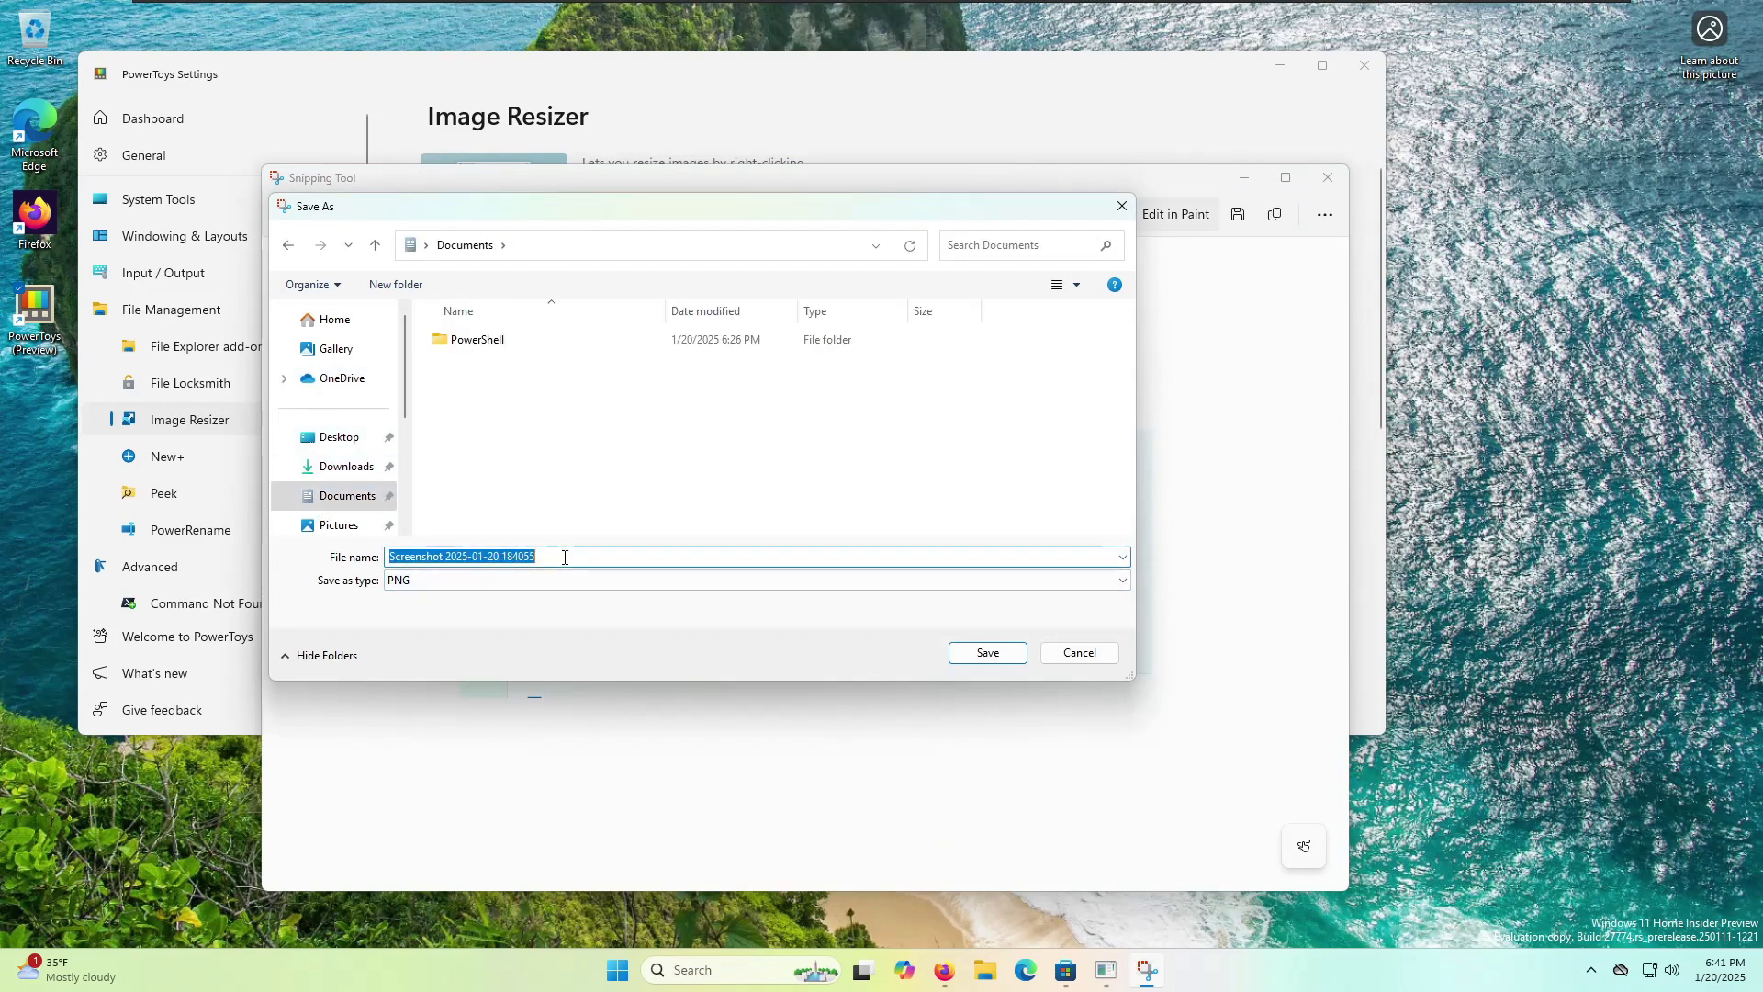
{"action": "left_click", "coordinate": [1010, 655]}
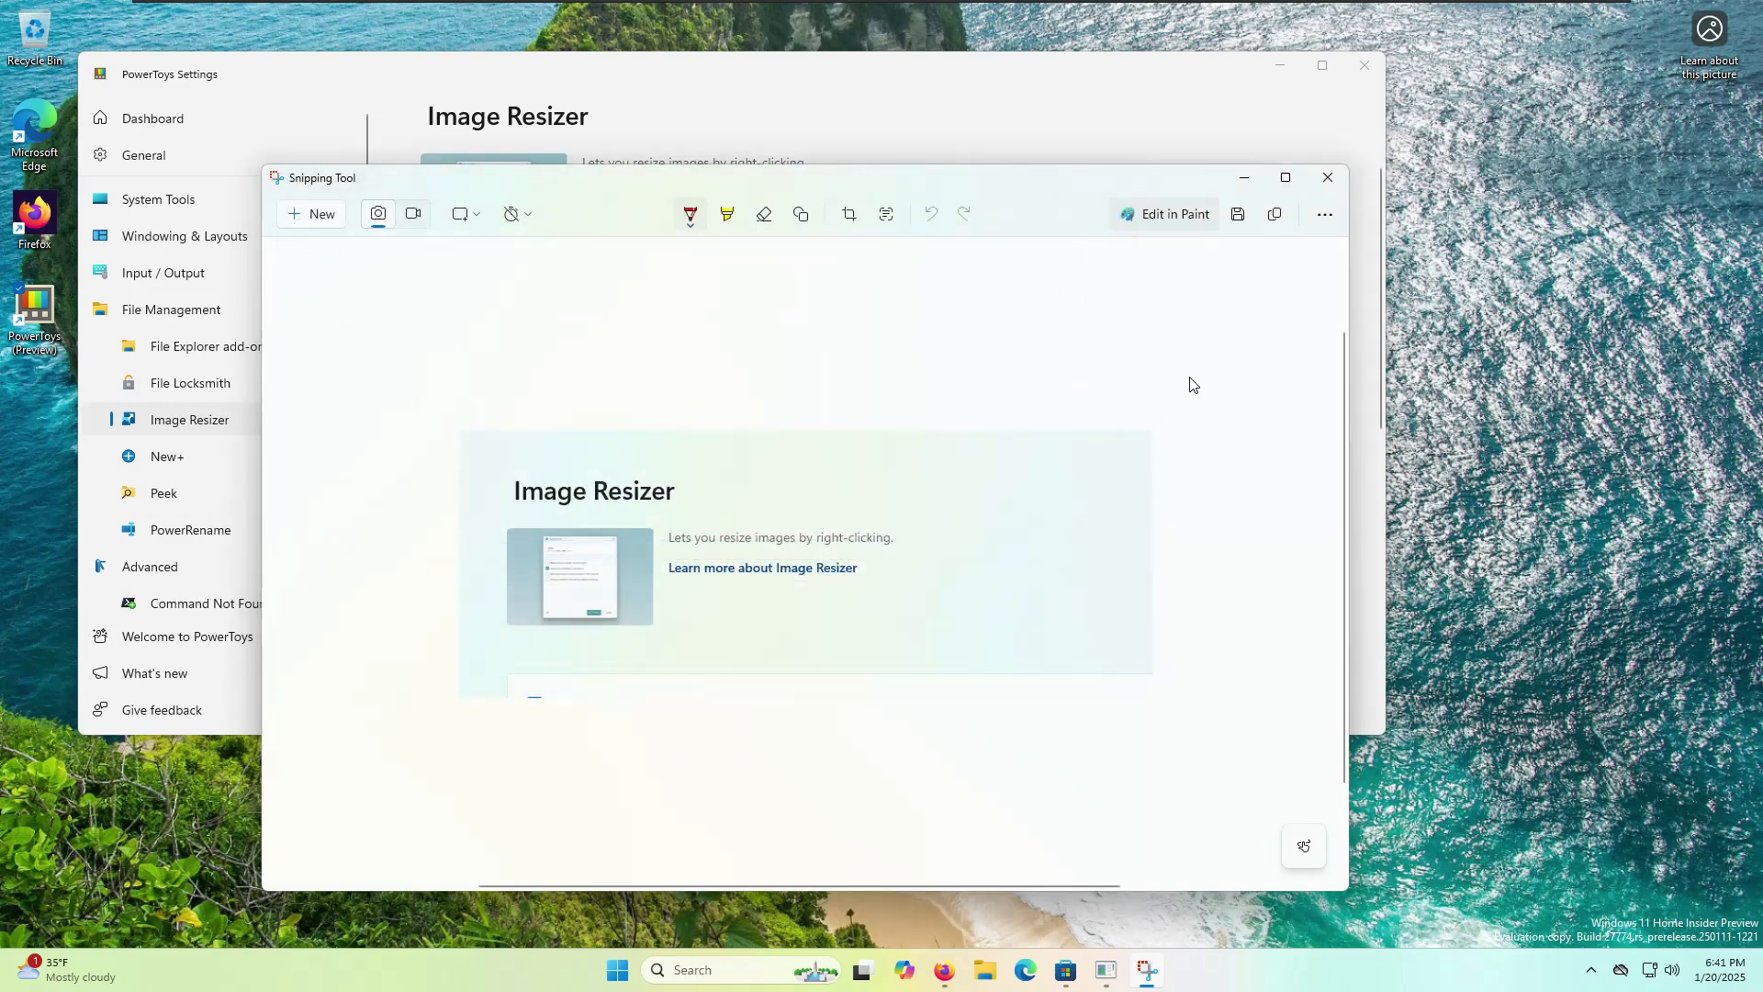
{"action": "left_click", "coordinate": [1313, 188]}
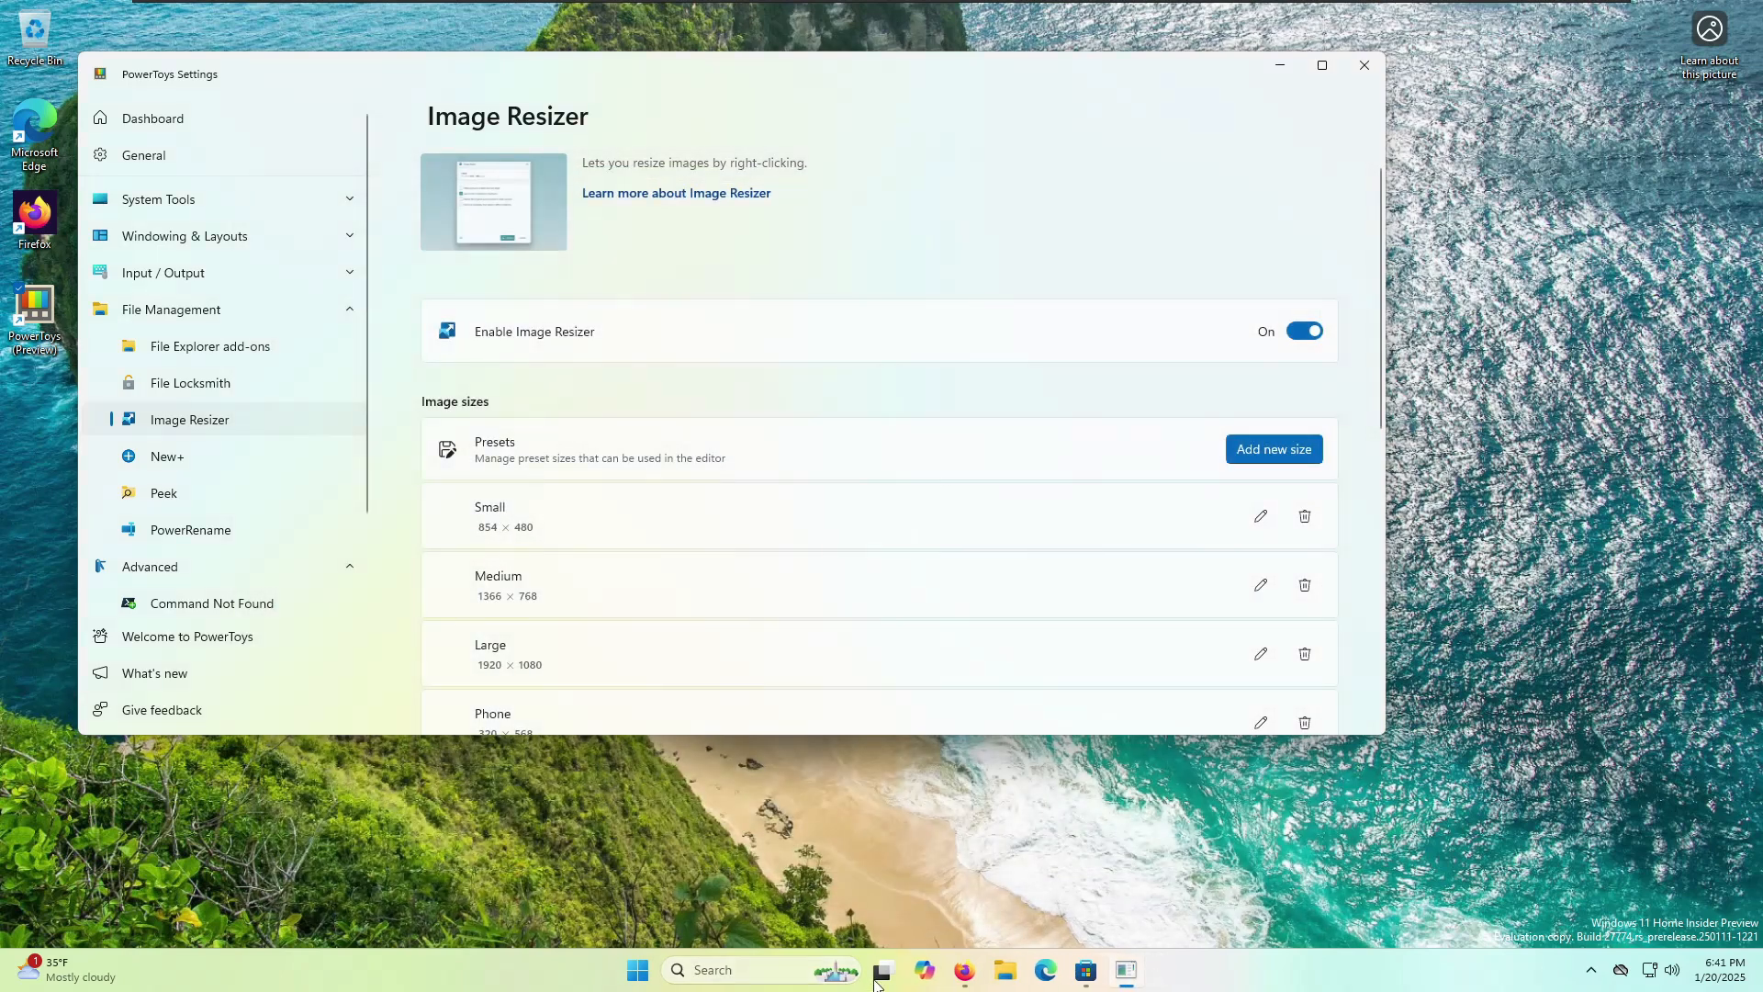
{"action": "left_click", "coordinate": [1002, 971]}
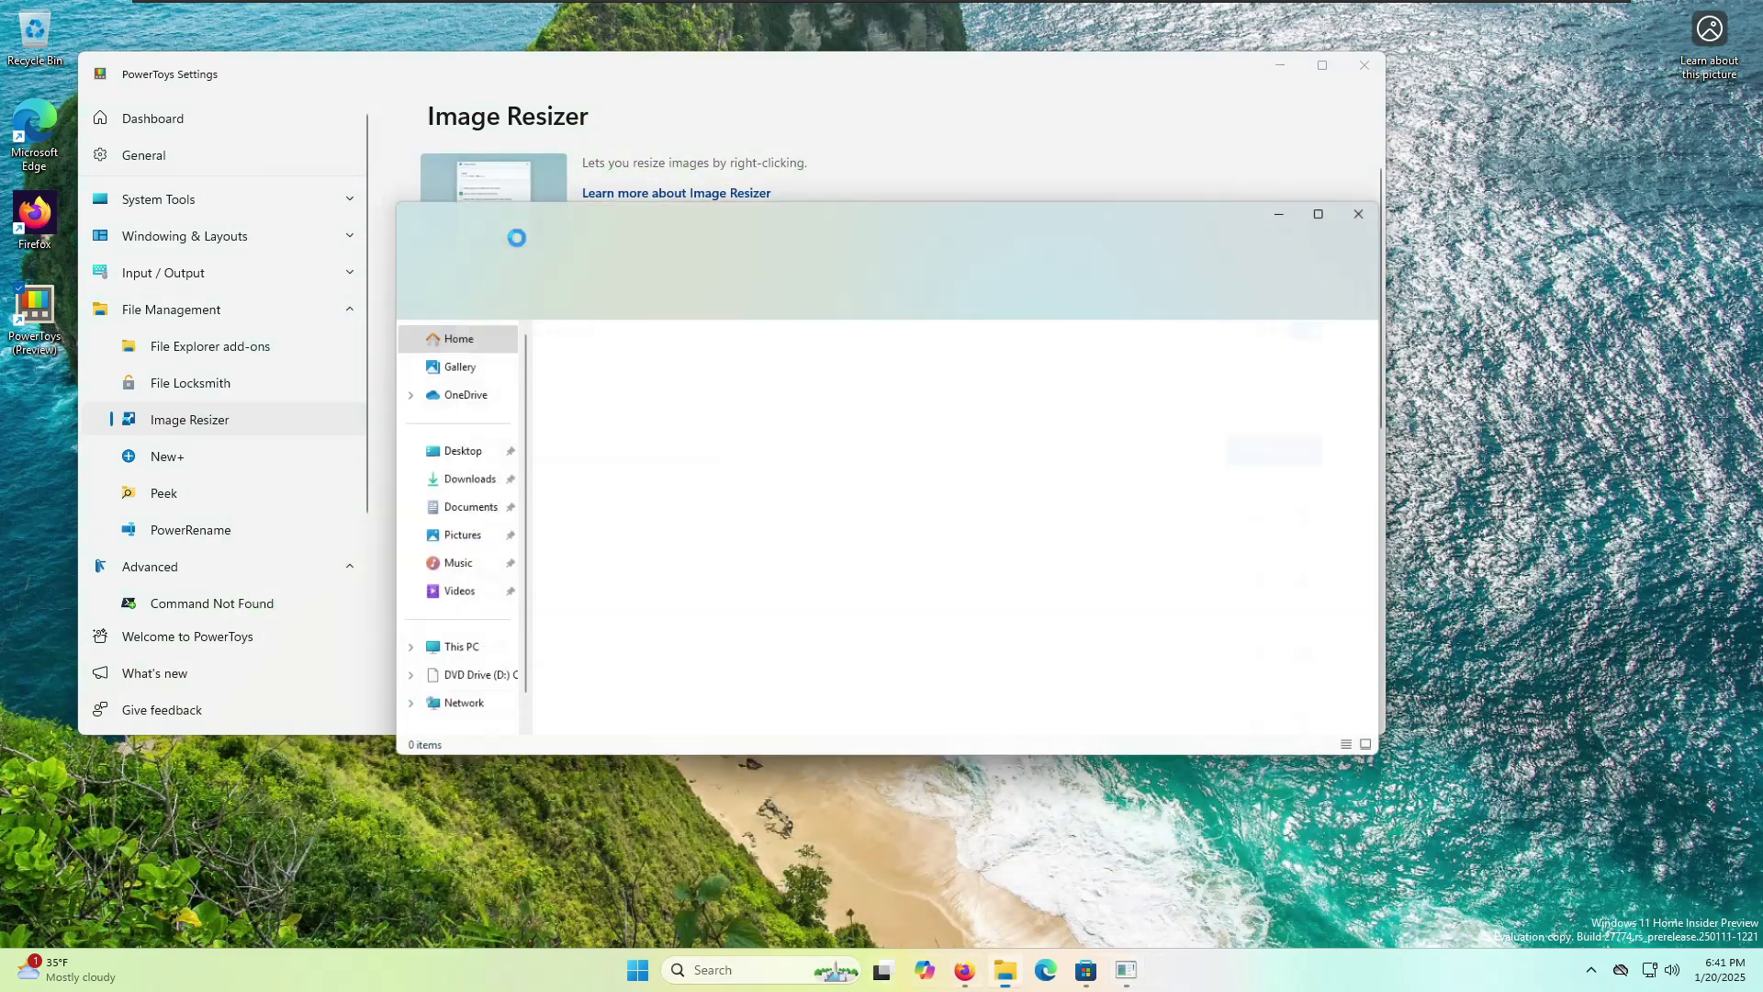
{"action": "left_click", "coordinate": [420, 510]}
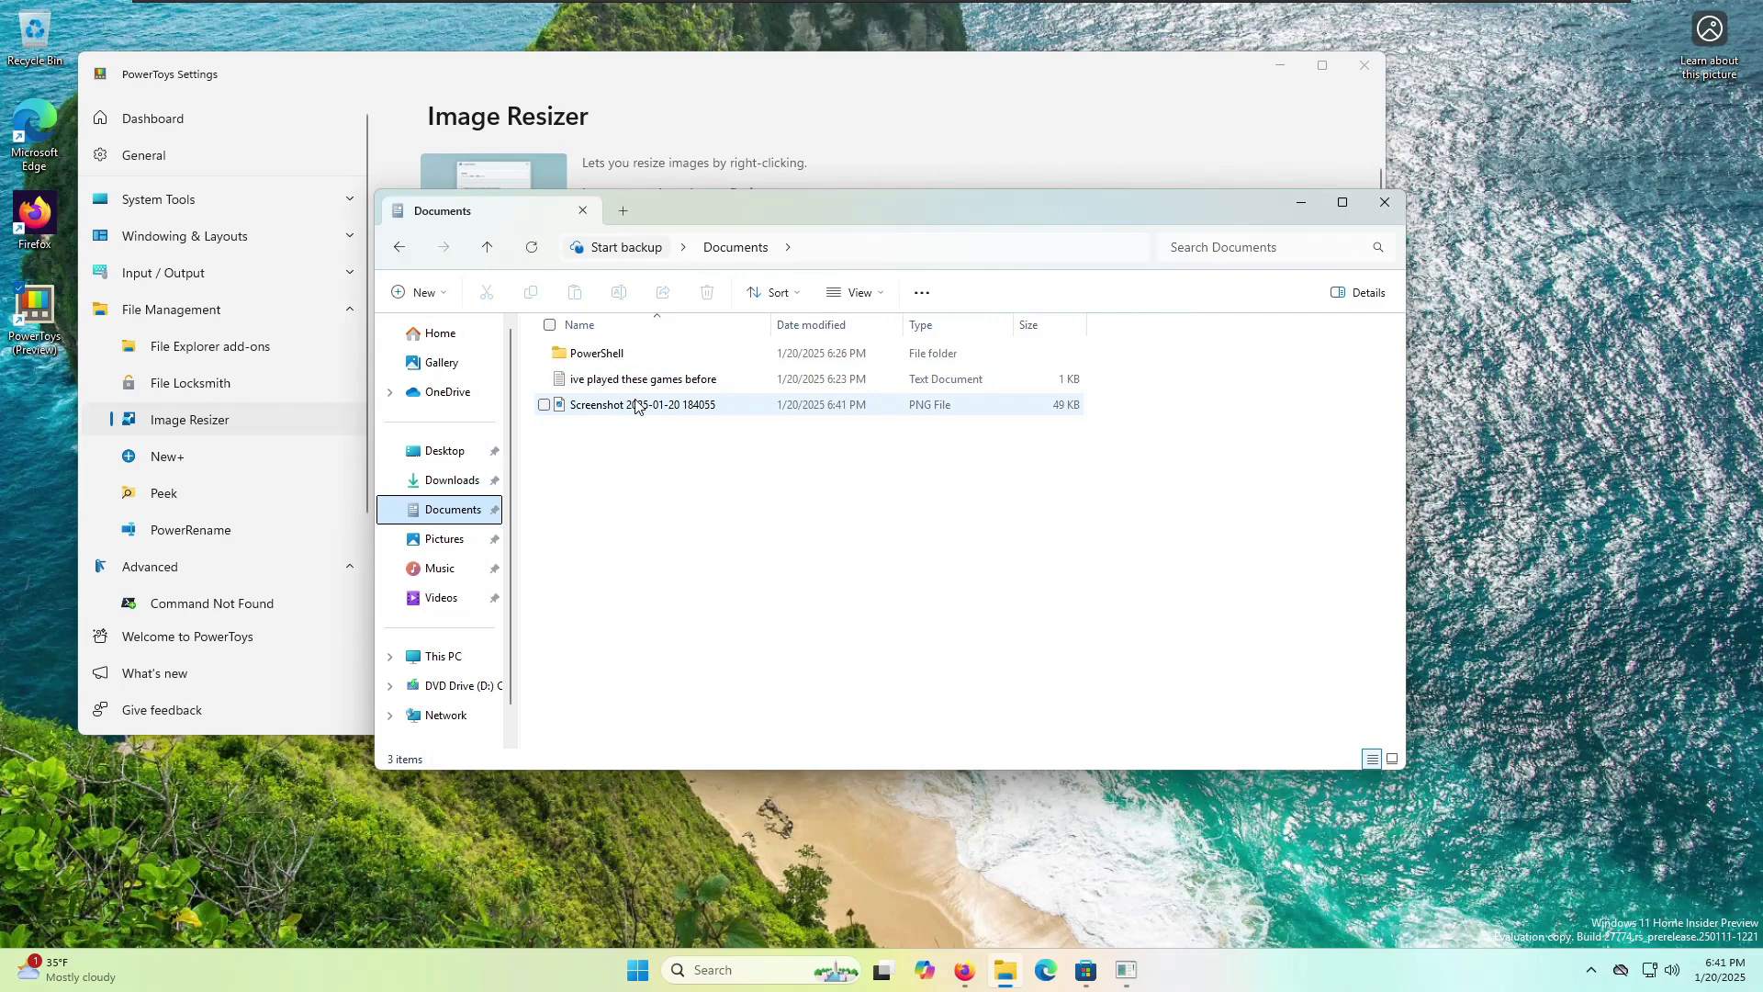
{"action": "left_click", "coordinate": [632, 413]}
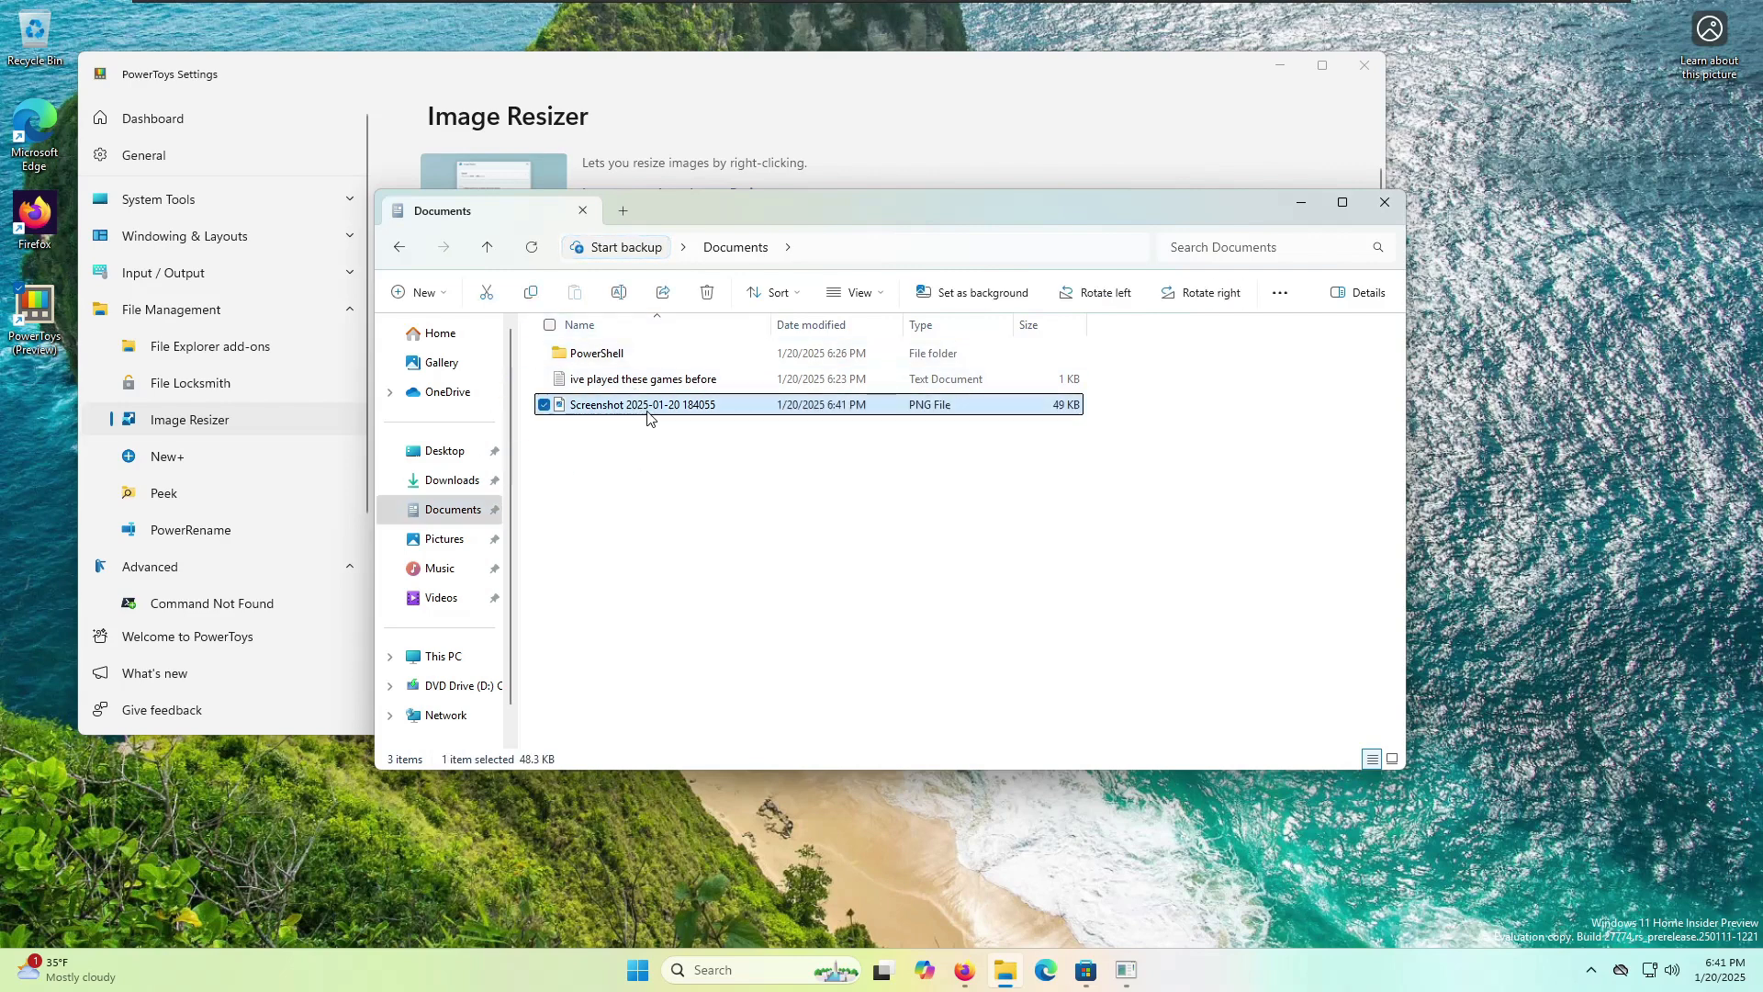
{"action": "double_click", "coordinate": [647, 413]}
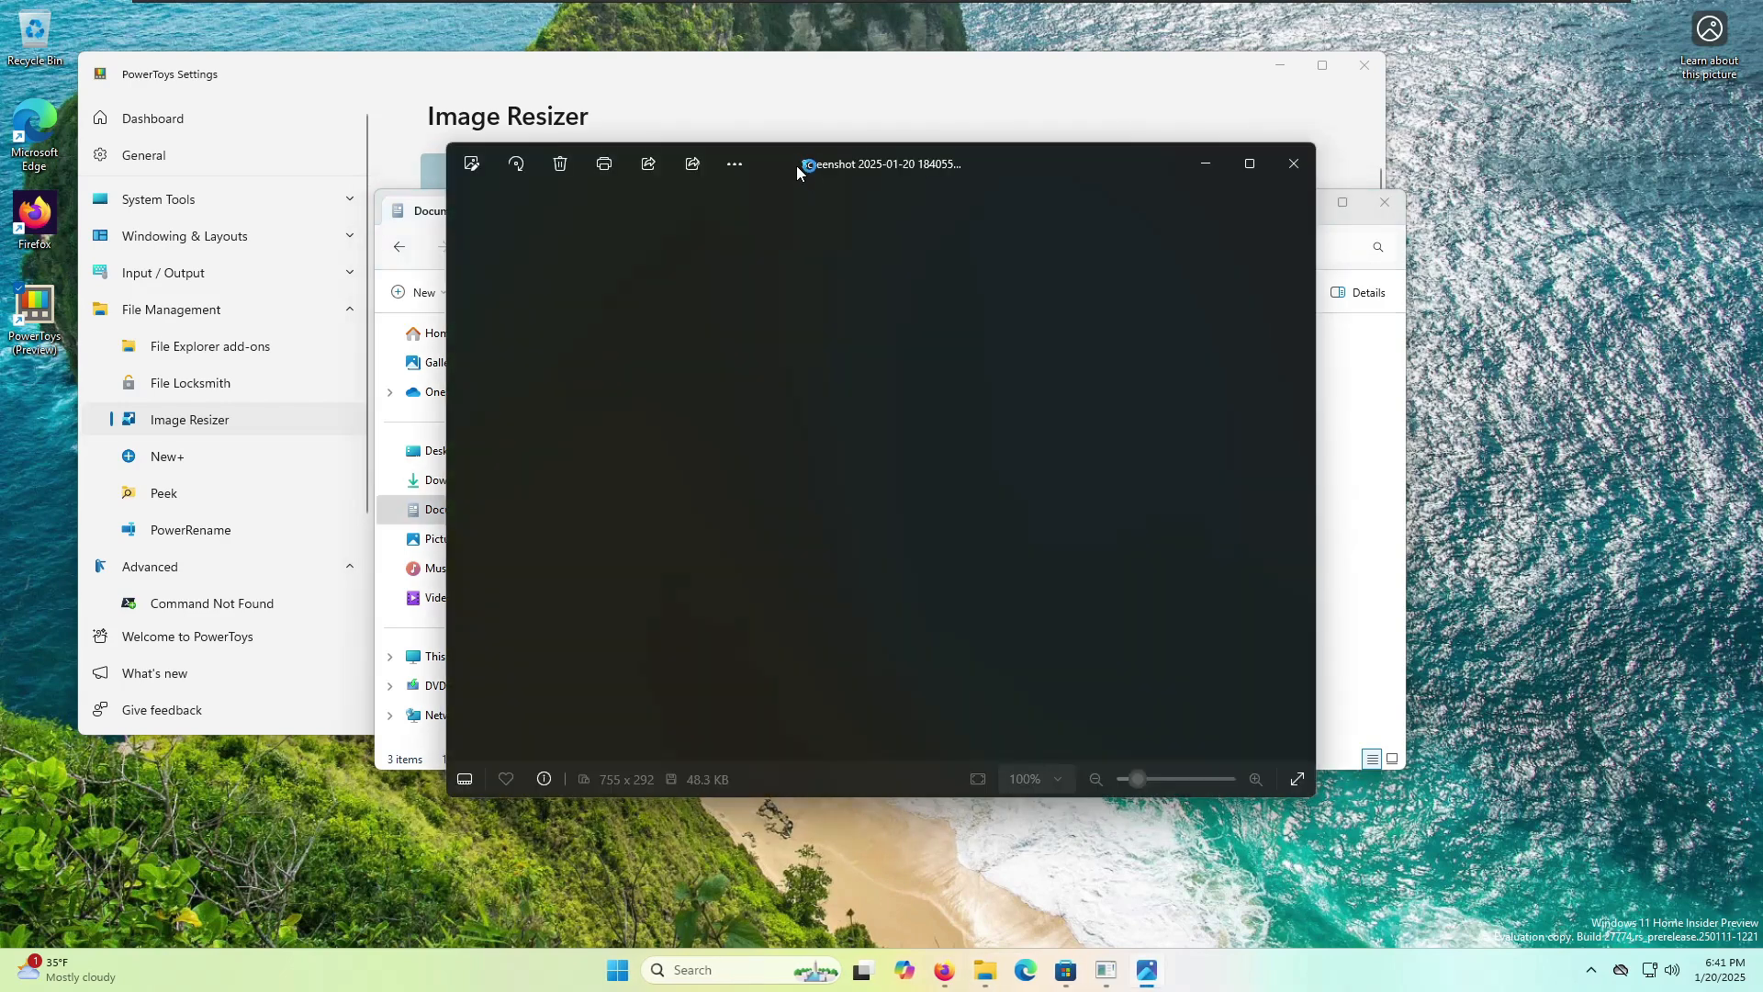
{"action": "left_click", "coordinate": [553, 193]}
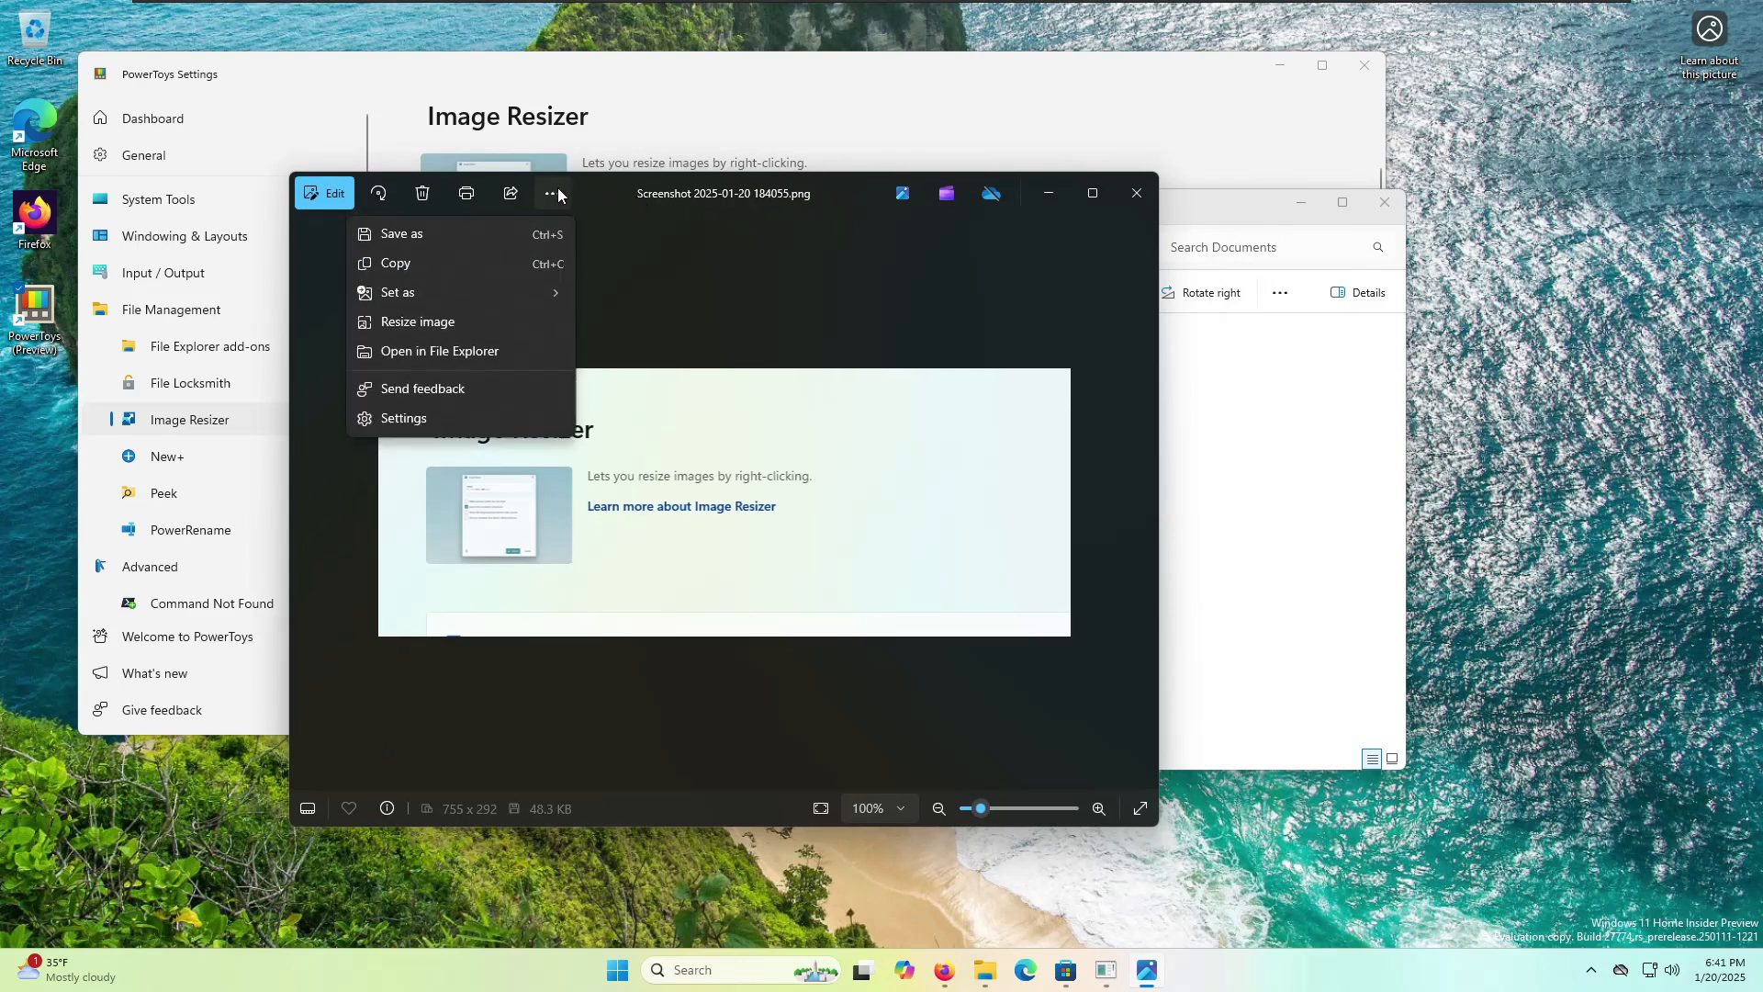
{"action": "left_click", "coordinate": [453, 319]}
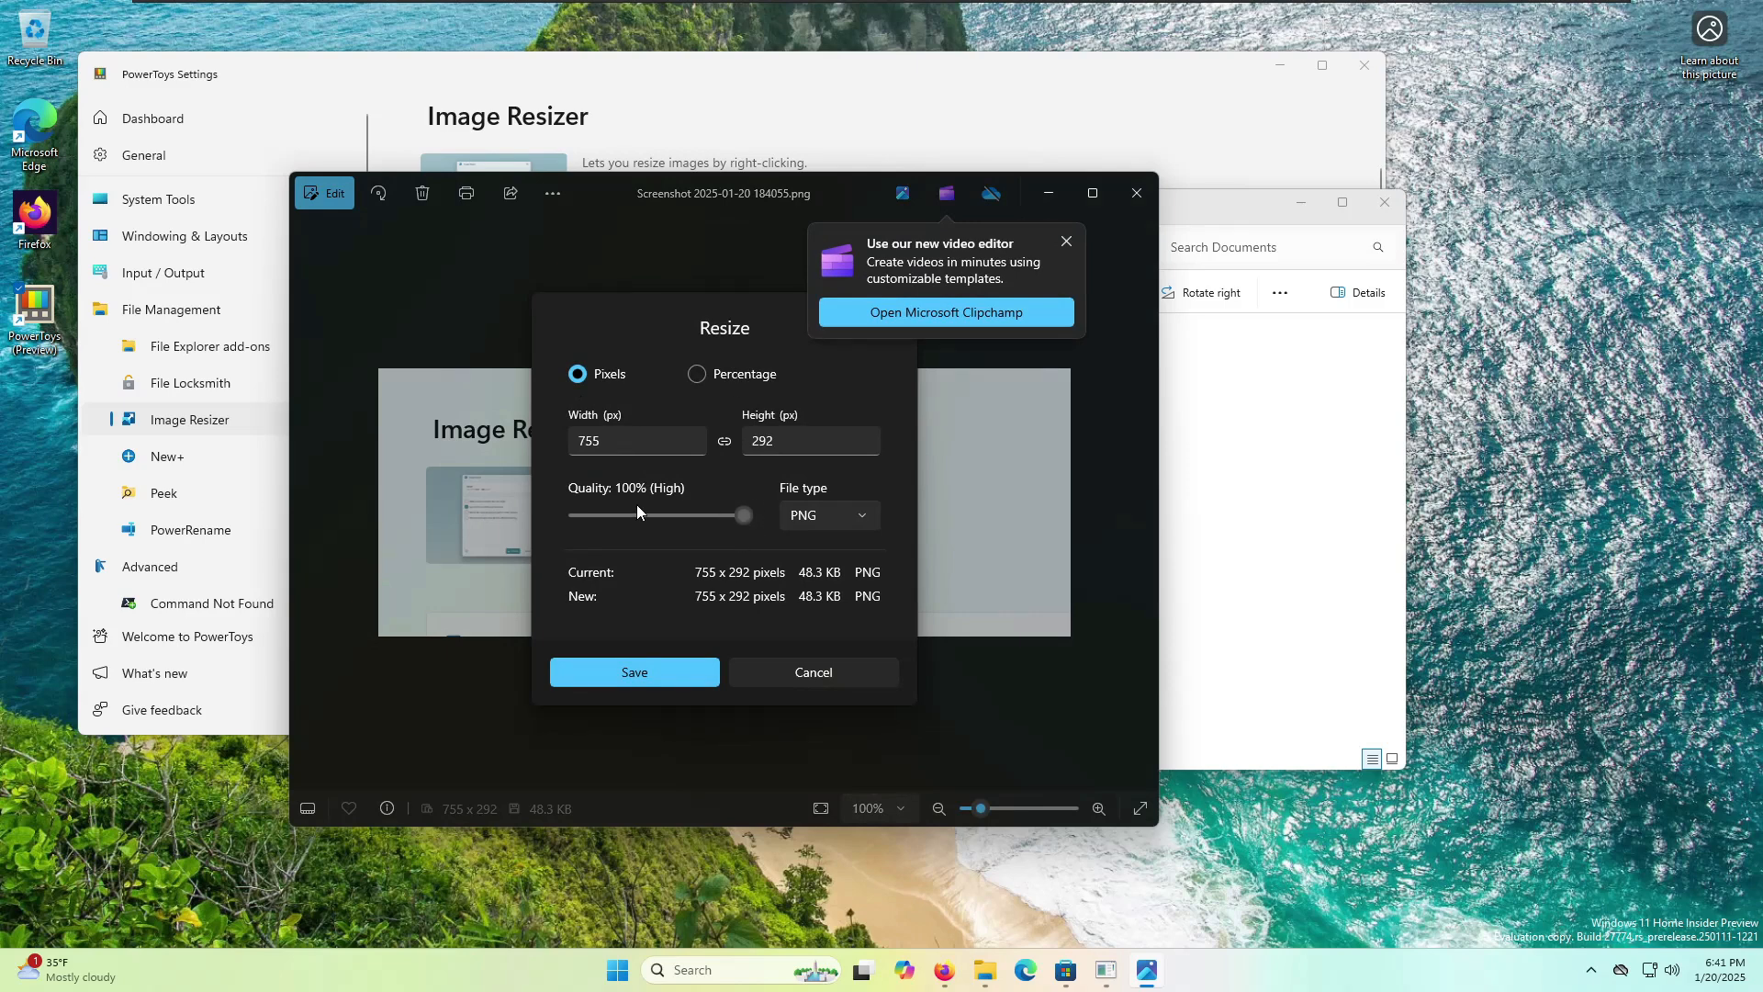
- Set the resize to 43 percent in width and height, with JPG as the file type and 10% quality
{"action": "left_click", "coordinate": [740, 378]}
{"action": "left_click", "coordinate": [669, 431]}
{"action": "double_click", "coordinate": [612, 440]}
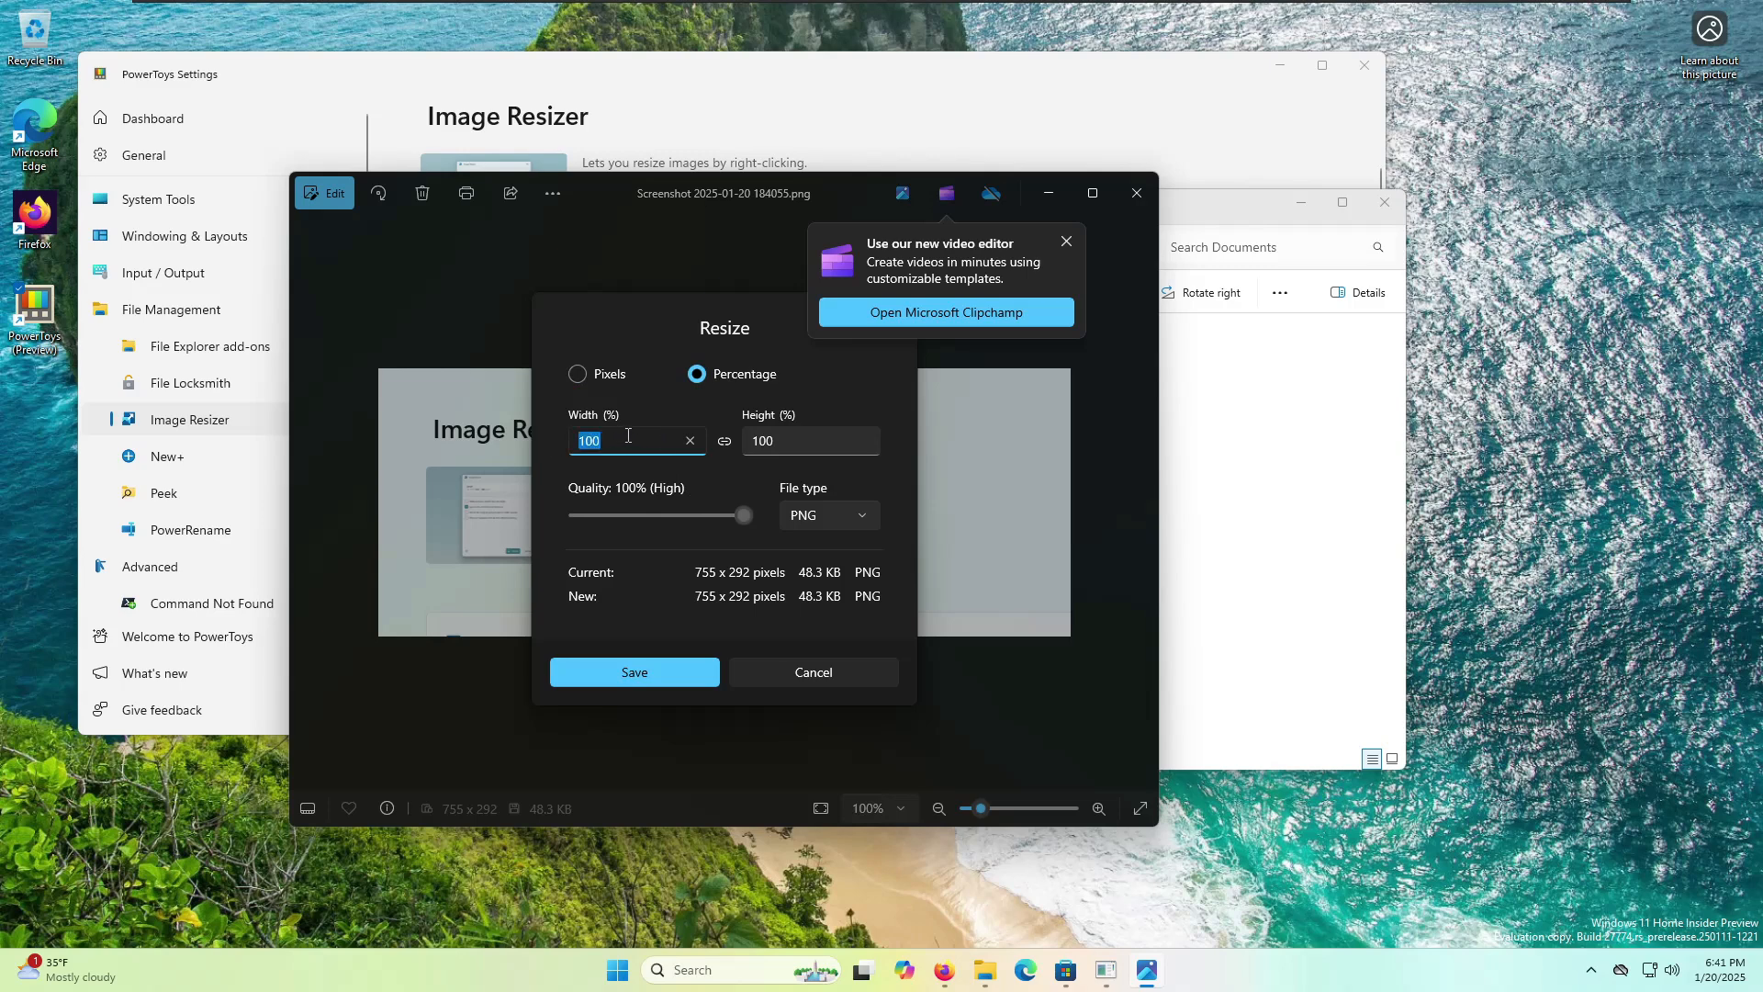
{"action": "type", "text": "43"}
{"action": "key", "text": "Tab"}
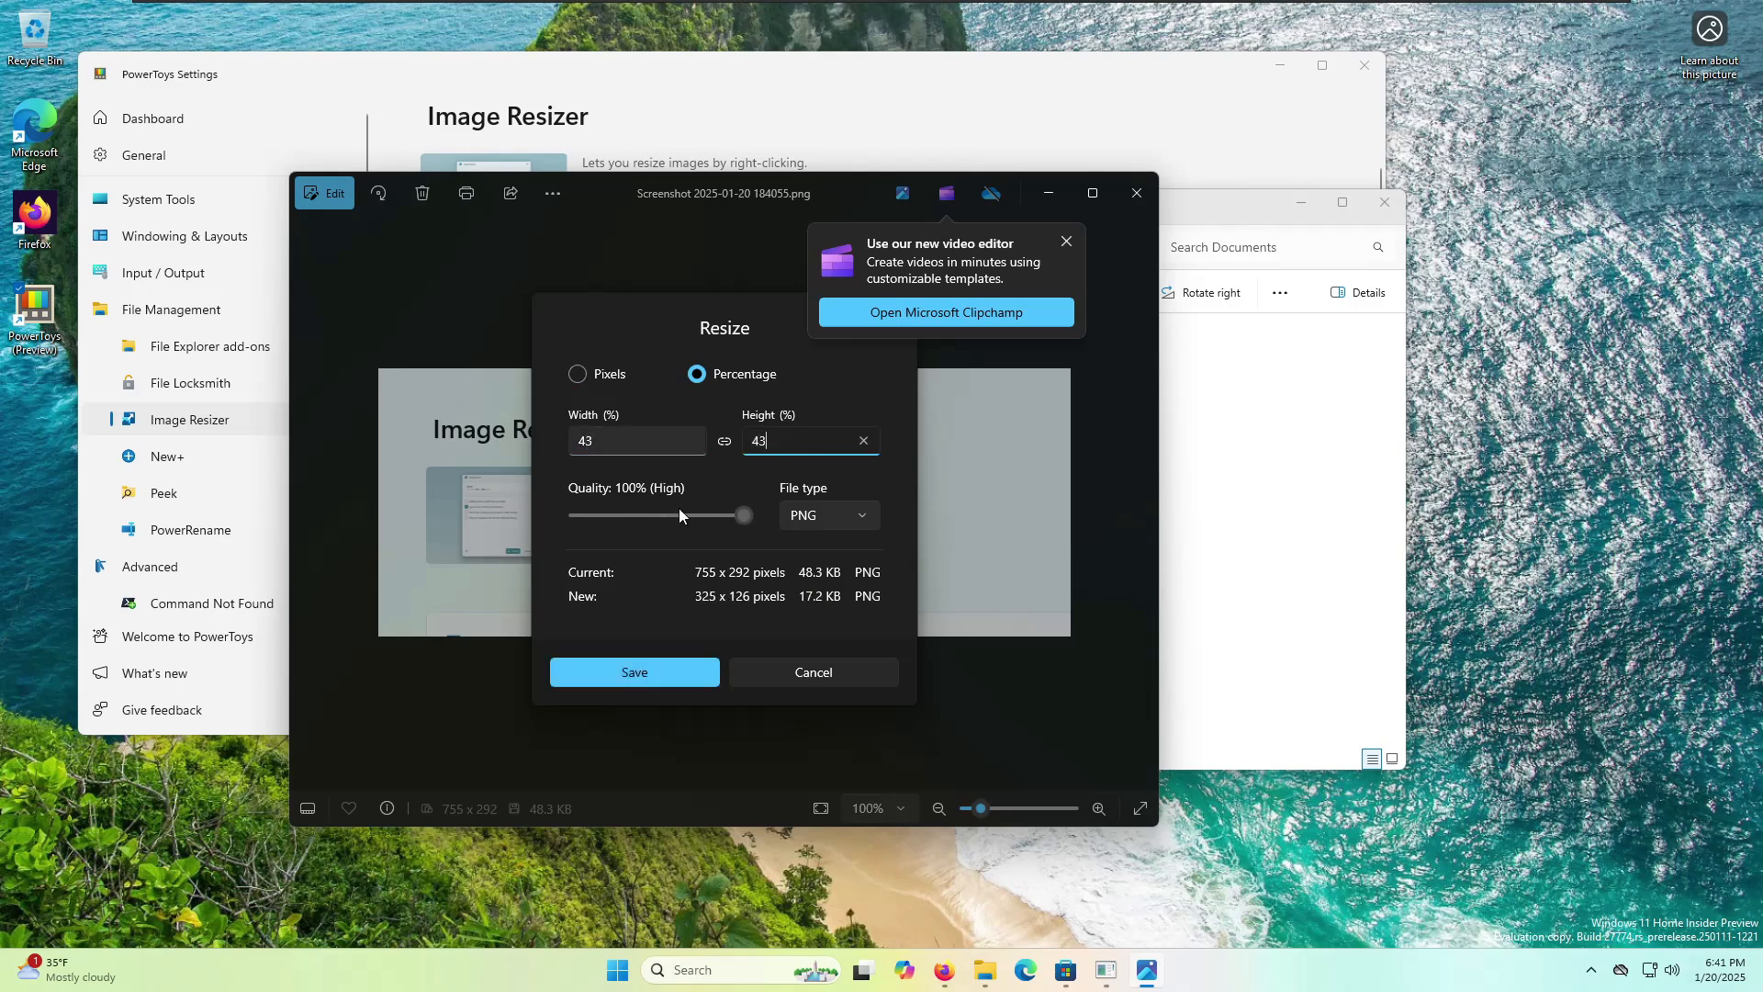
{"action": "left_click", "coordinate": [825, 522]}
{"action": "left_click", "coordinate": [838, 487]}
{"action": "left_click_drag", "start_coordinate": [744, 515], "coordinate": [542, 521]}
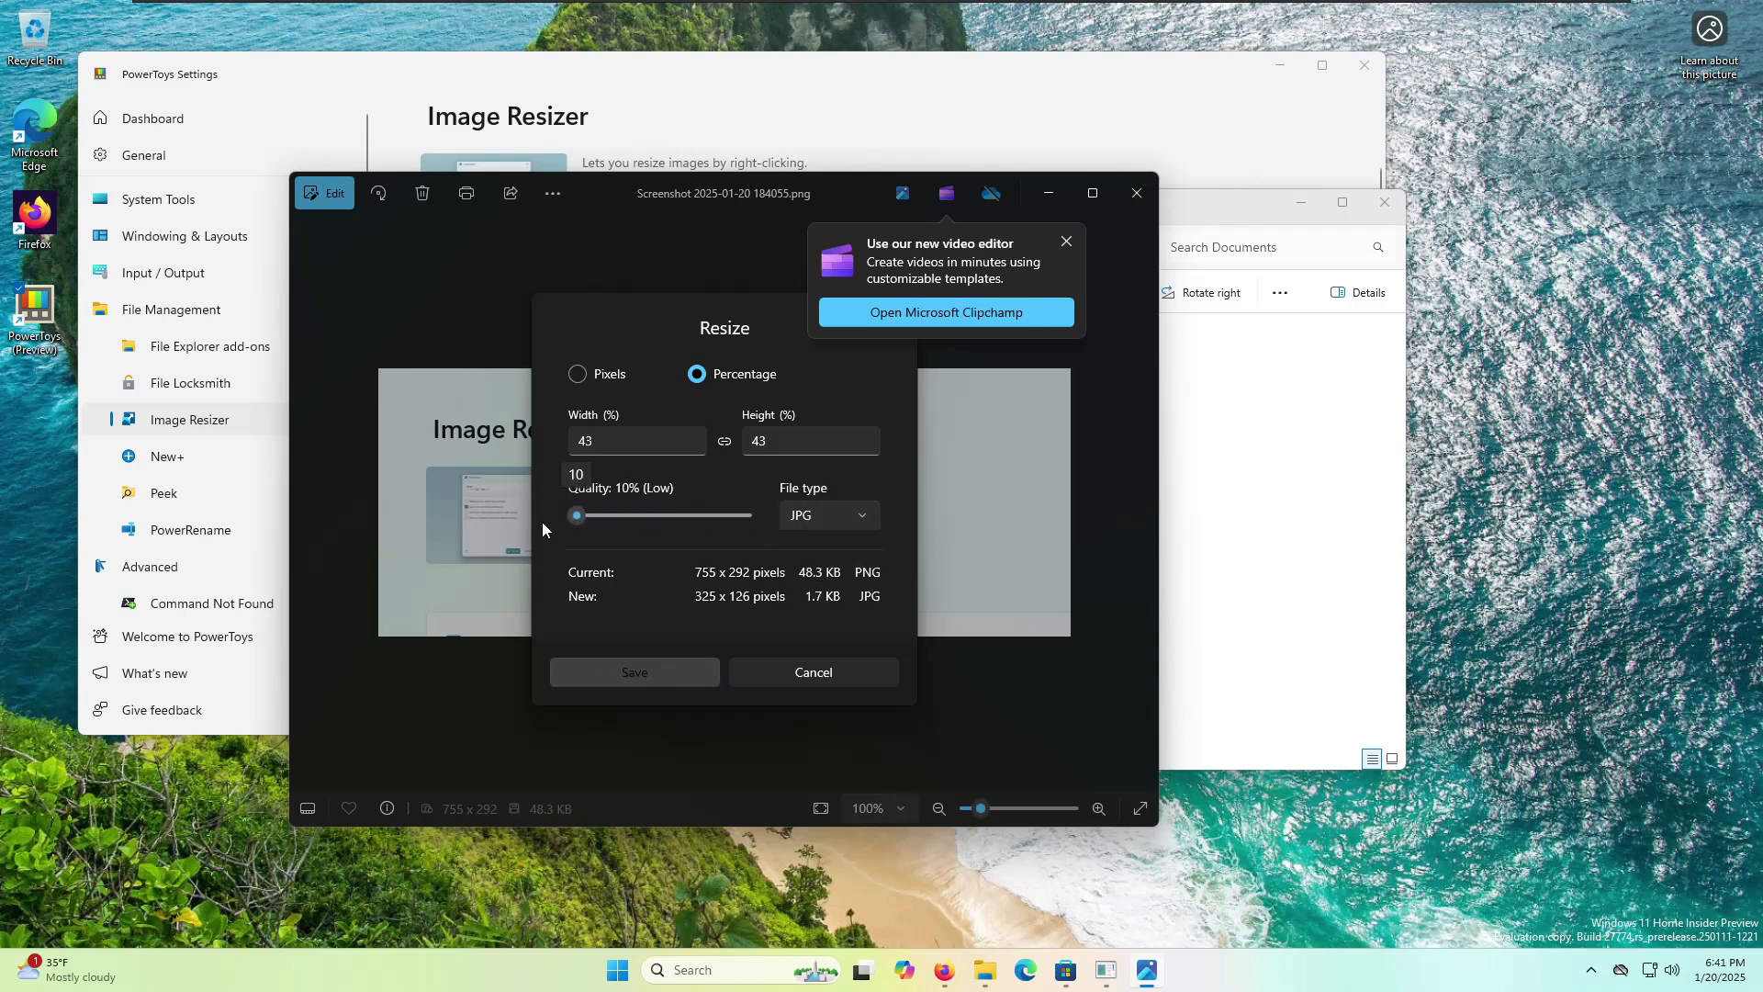
- Save the resized image as a JPG named ruinef in the Documents folder and close Photos
{"action": "left_click", "coordinate": [635, 668]}
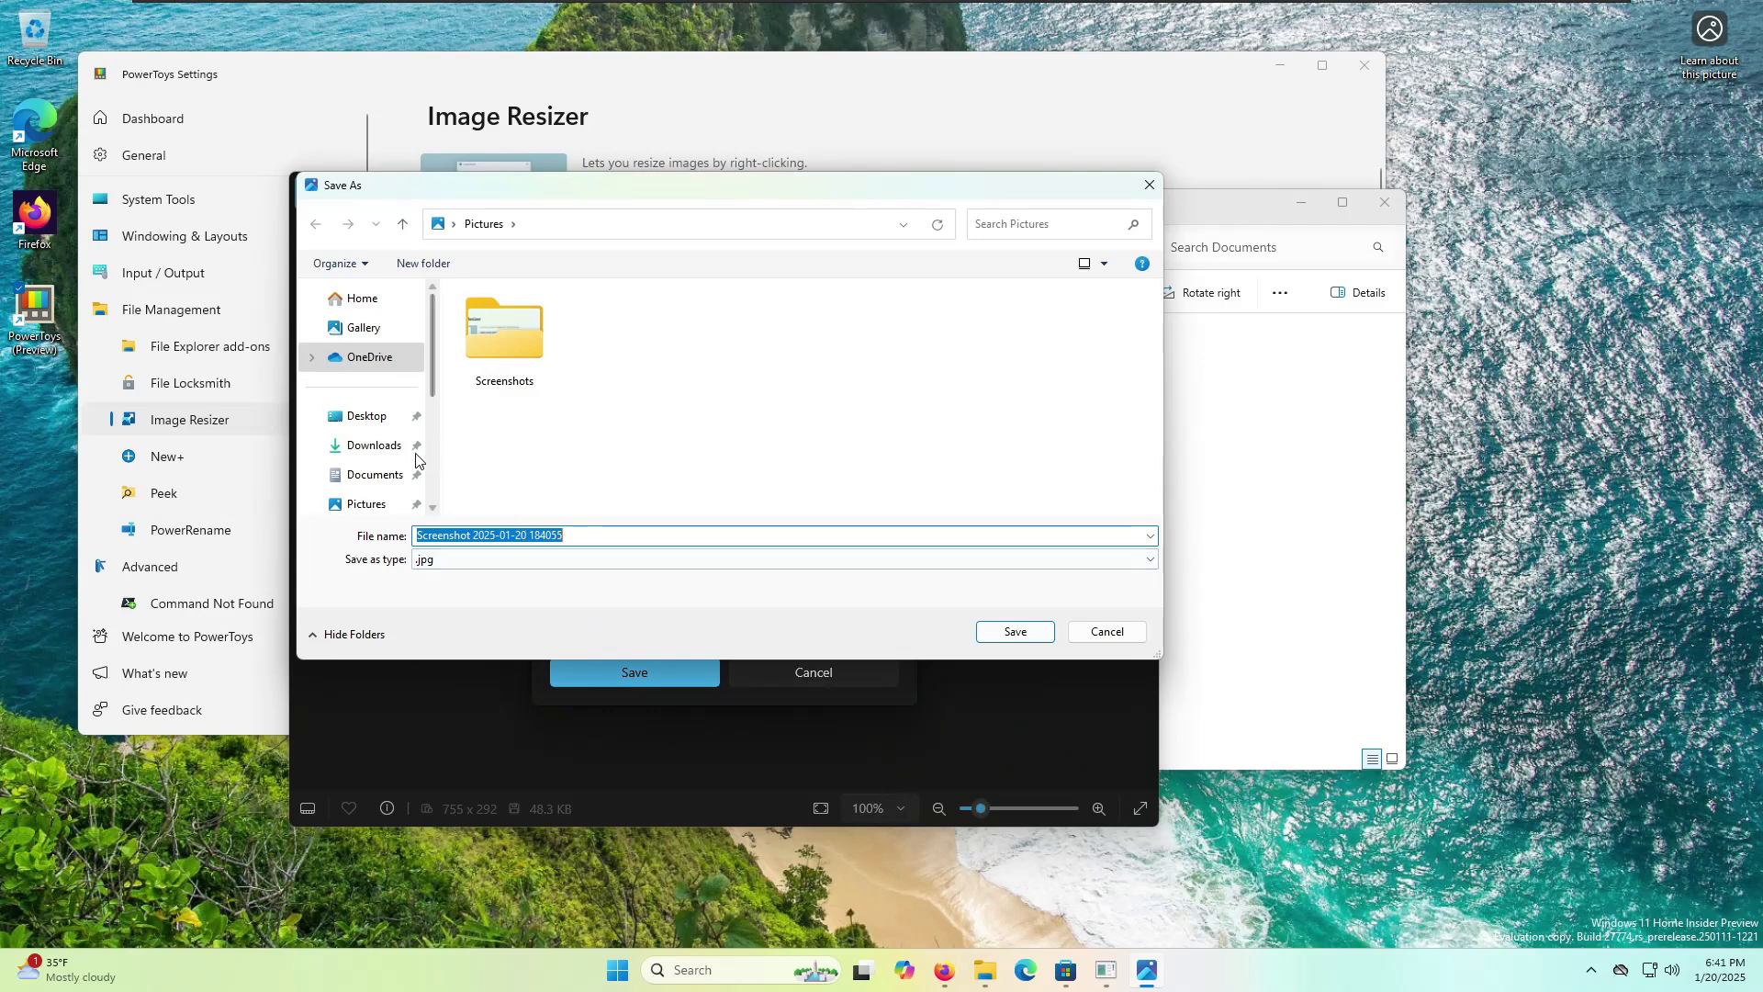
{"action": "left_click", "coordinate": [362, 475]}
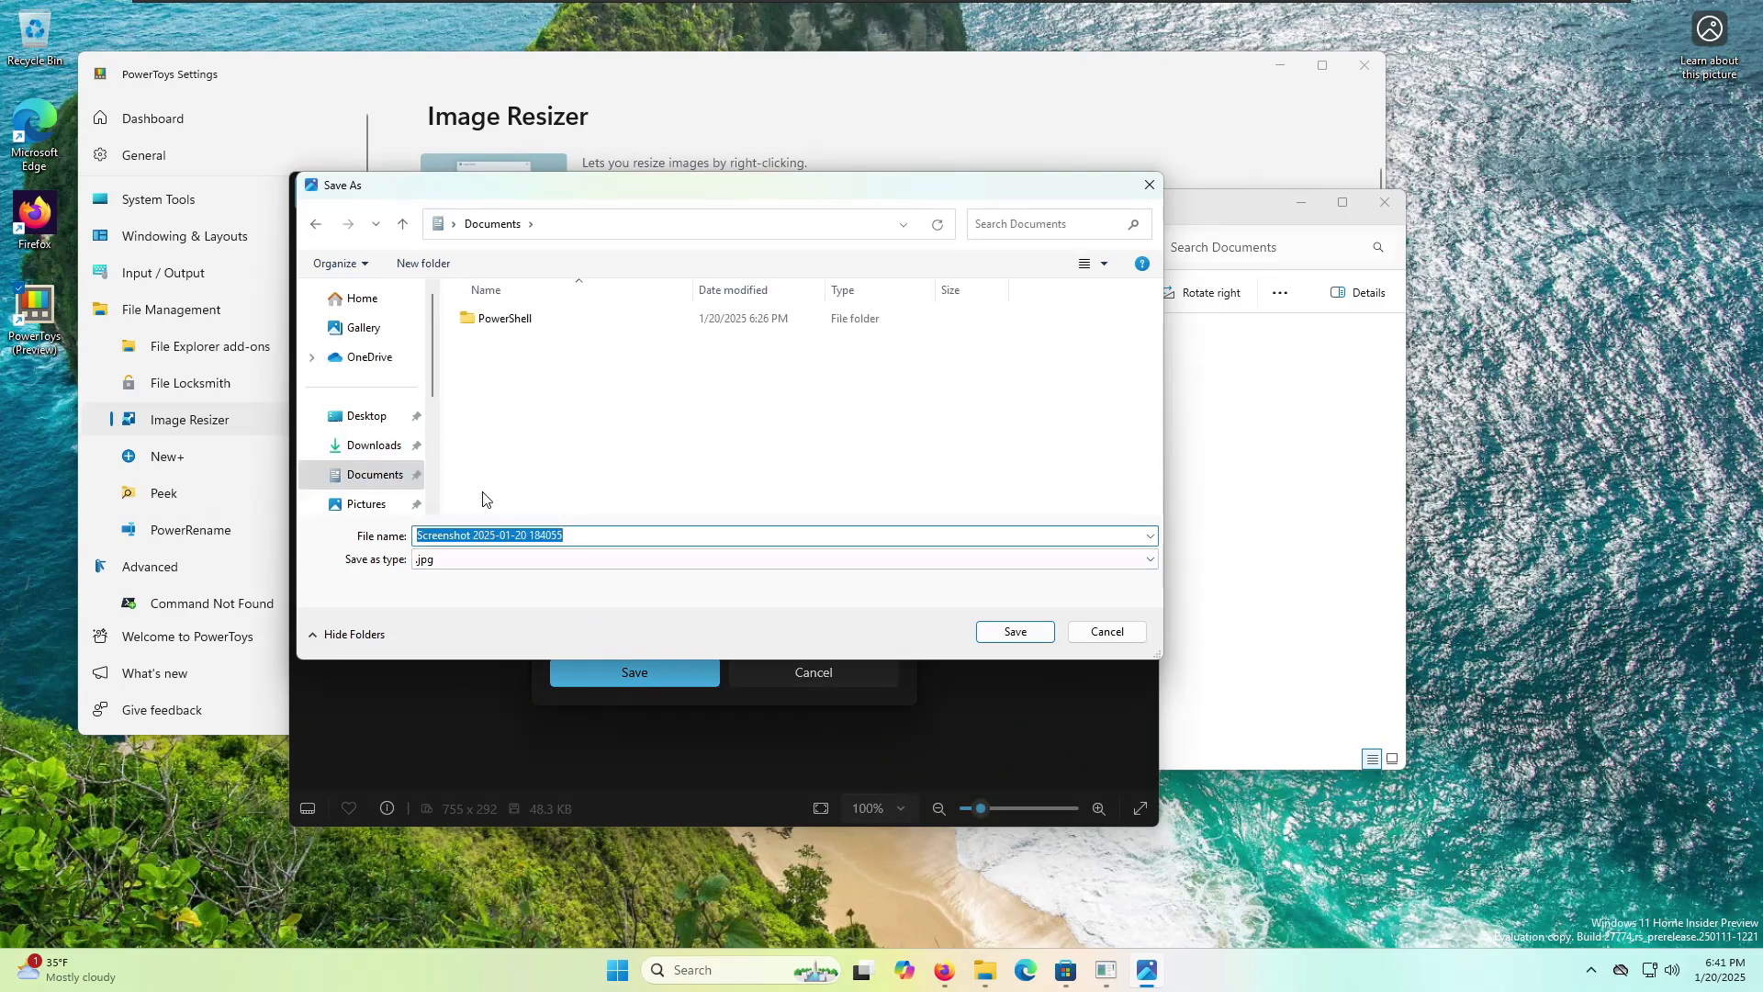
{"action": "type", "text": "ruinef"}
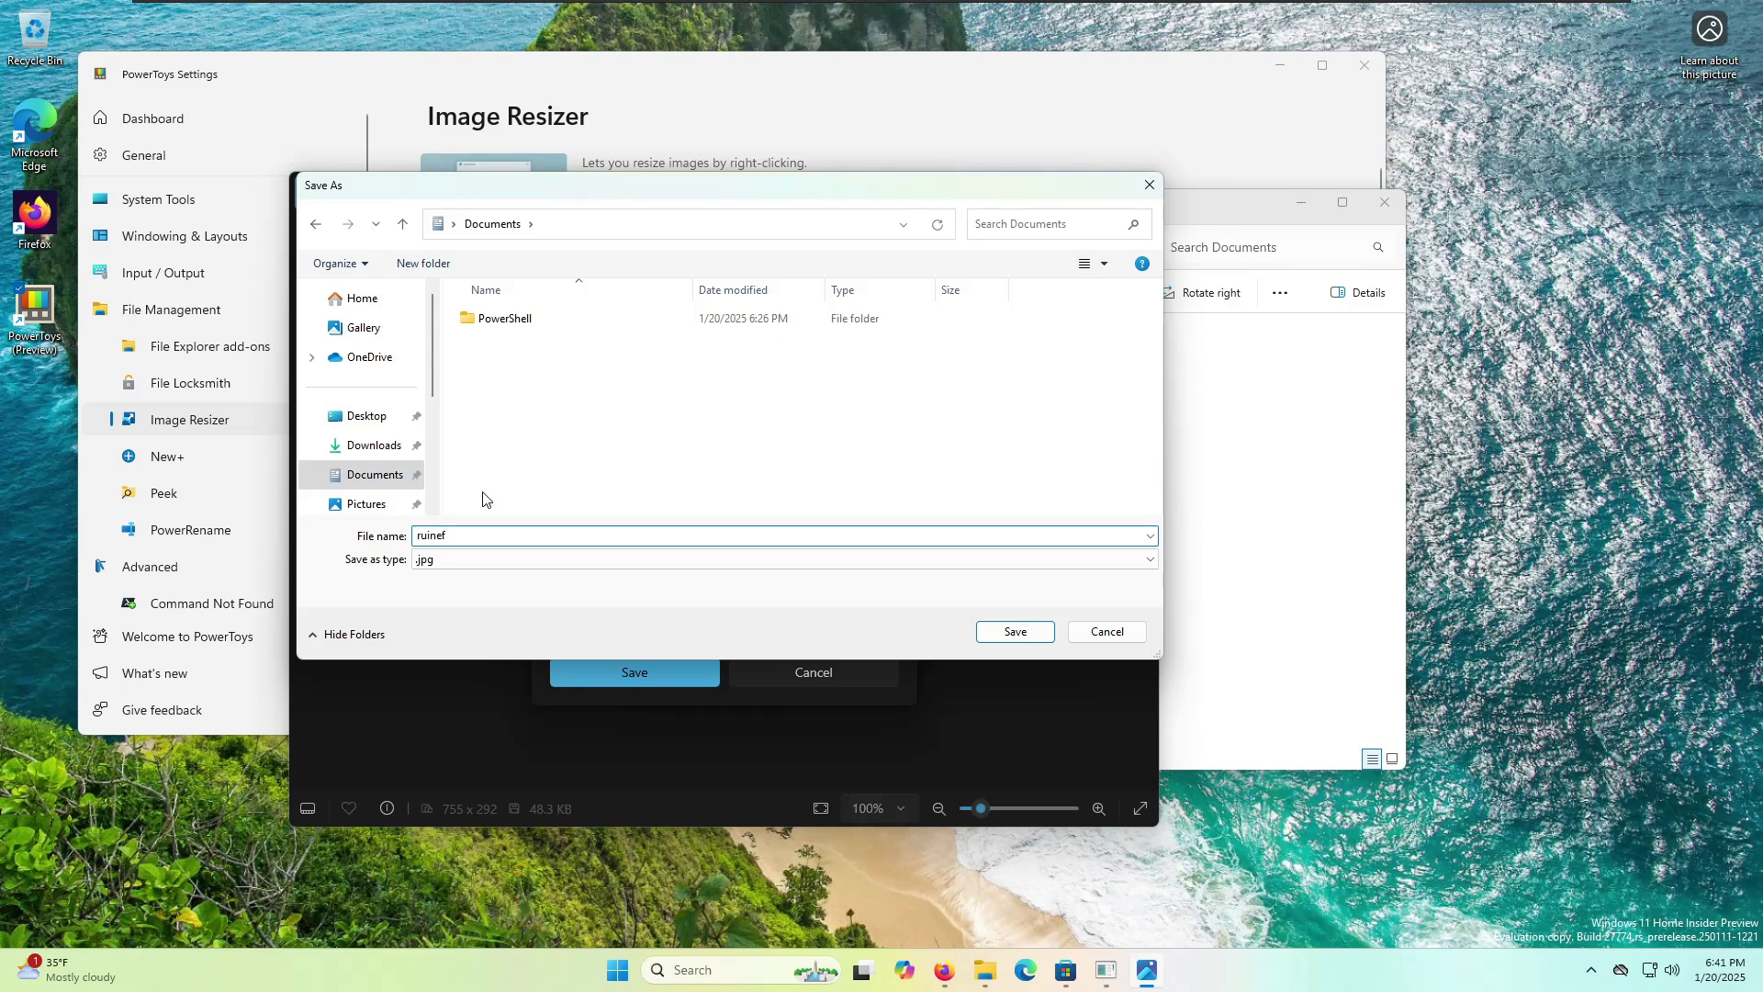
{"action": "key", "text": "Return"}
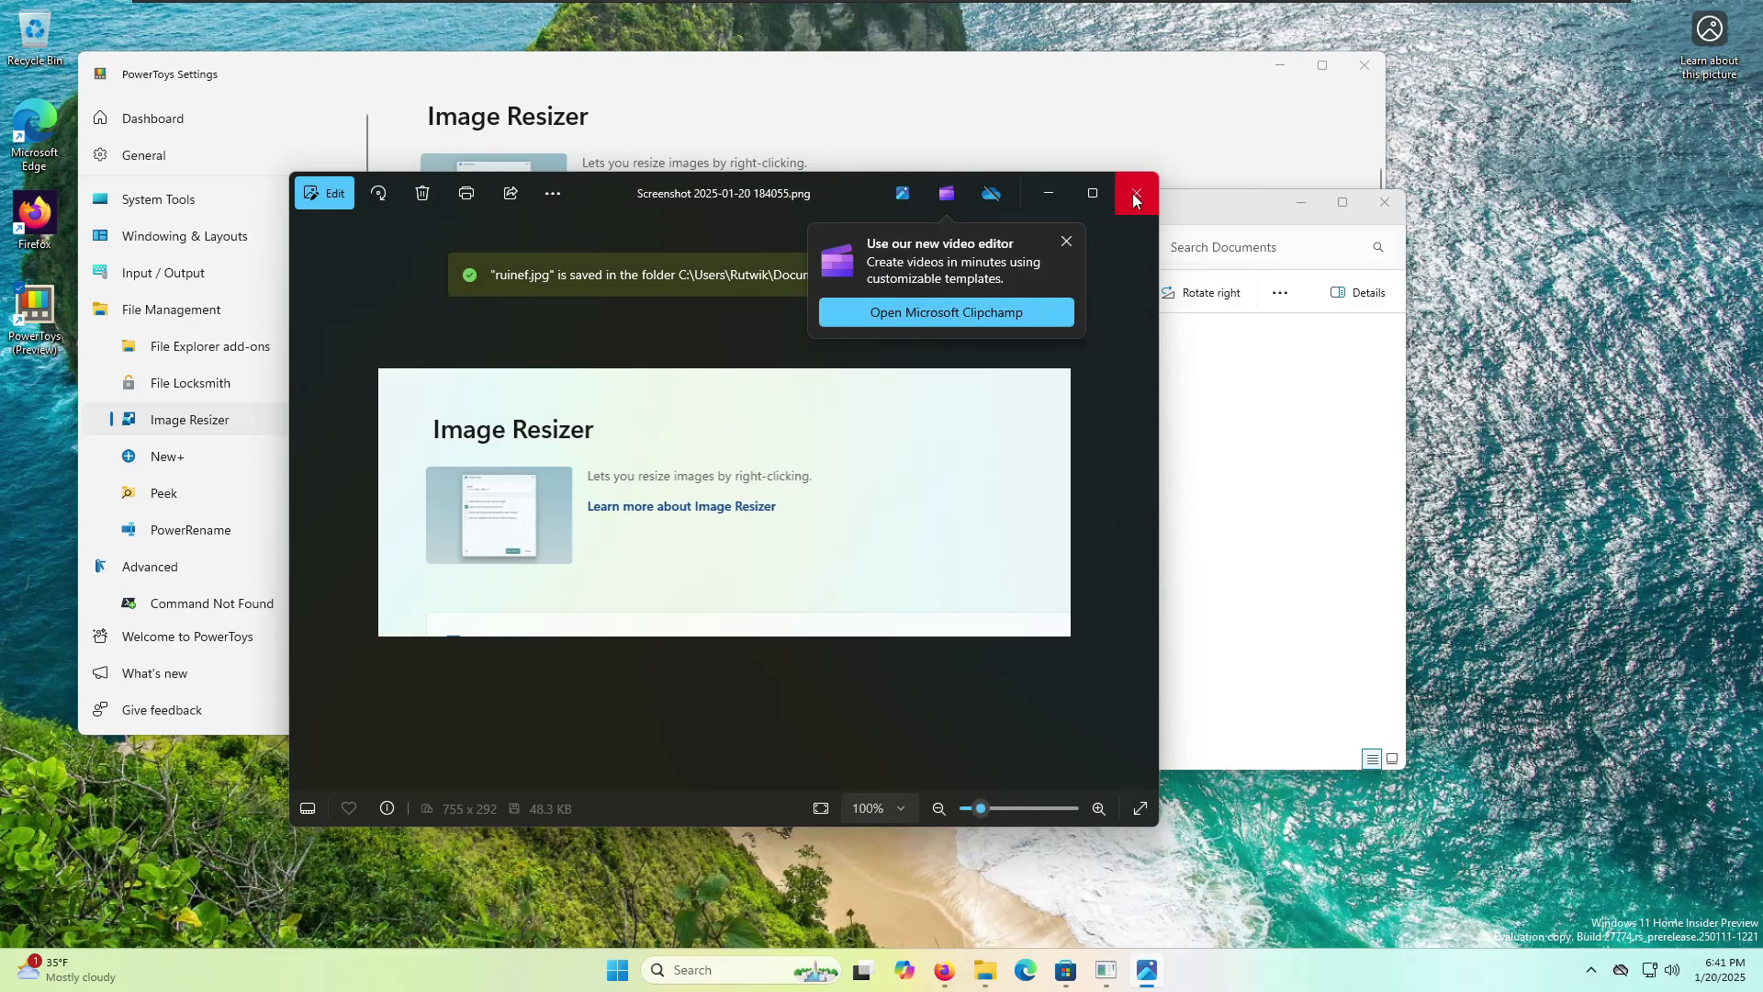
{"action": "left_click", "coordinate": [1134, 200]}
- Open the ruinef image from the Documents folder, inspect its quality up close, and close it
{"action": "double_click", "coordinate": [610, 432]}
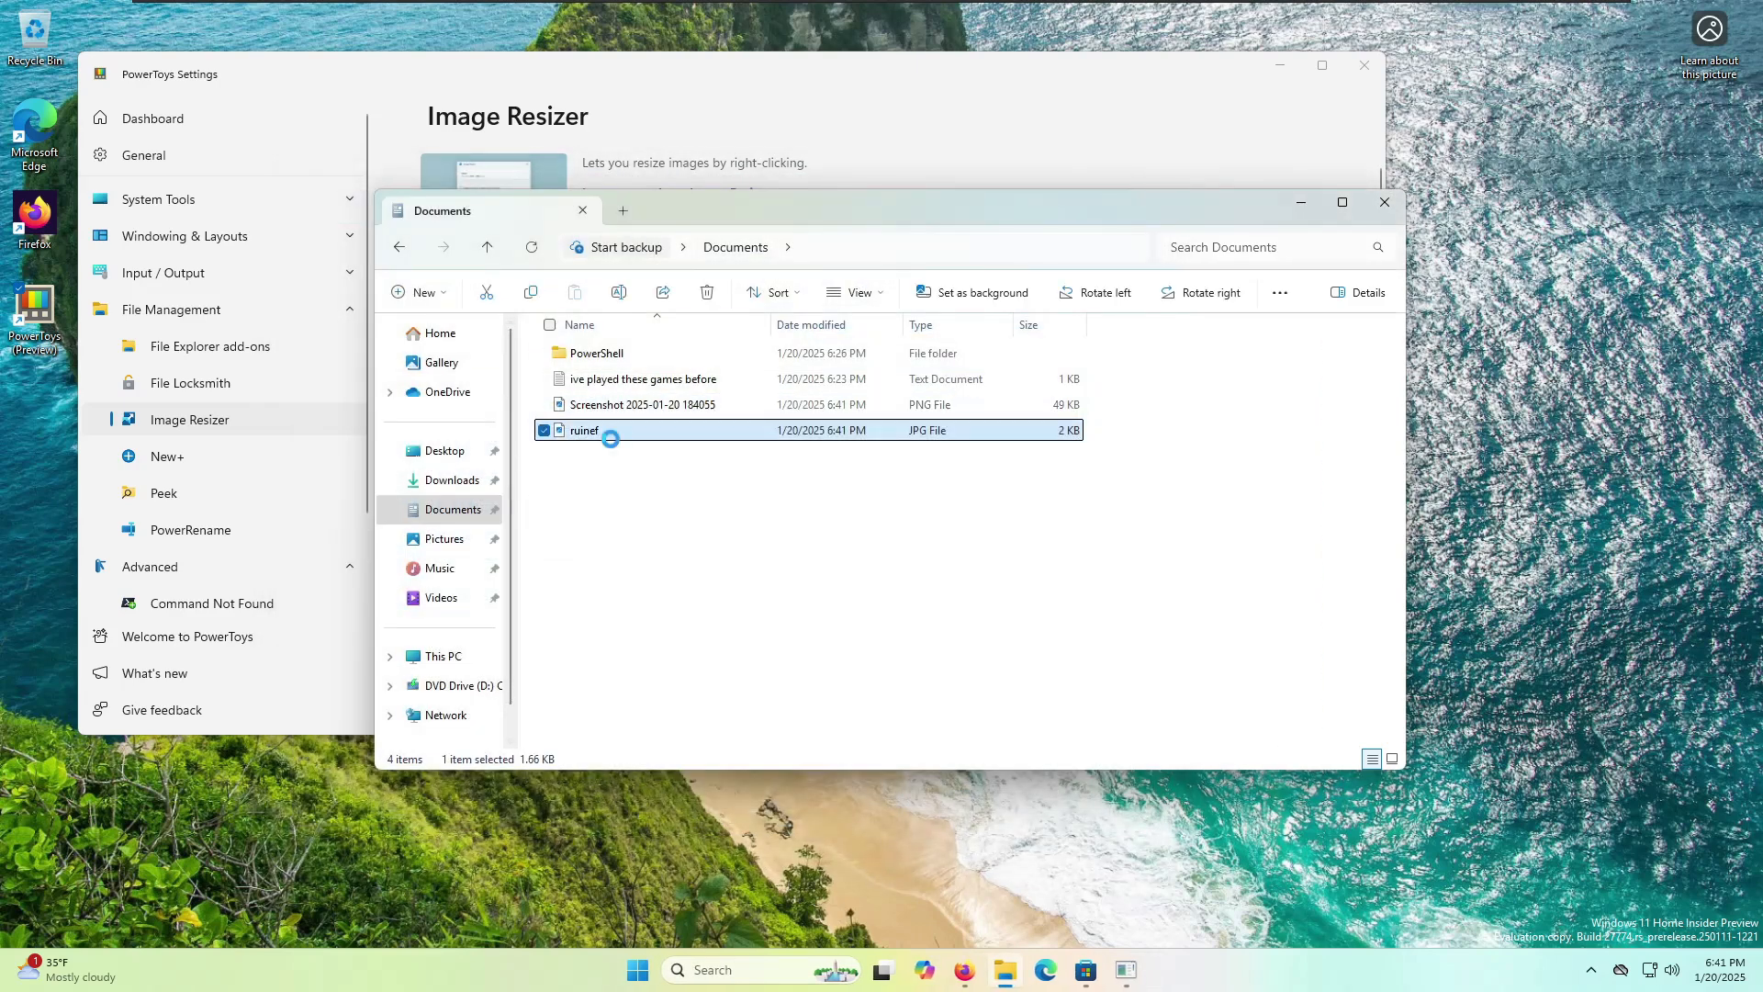
{"action": "scroll", "coordinate": [579, 511], "scroll_direction": "up", "scroll_amount": 5}
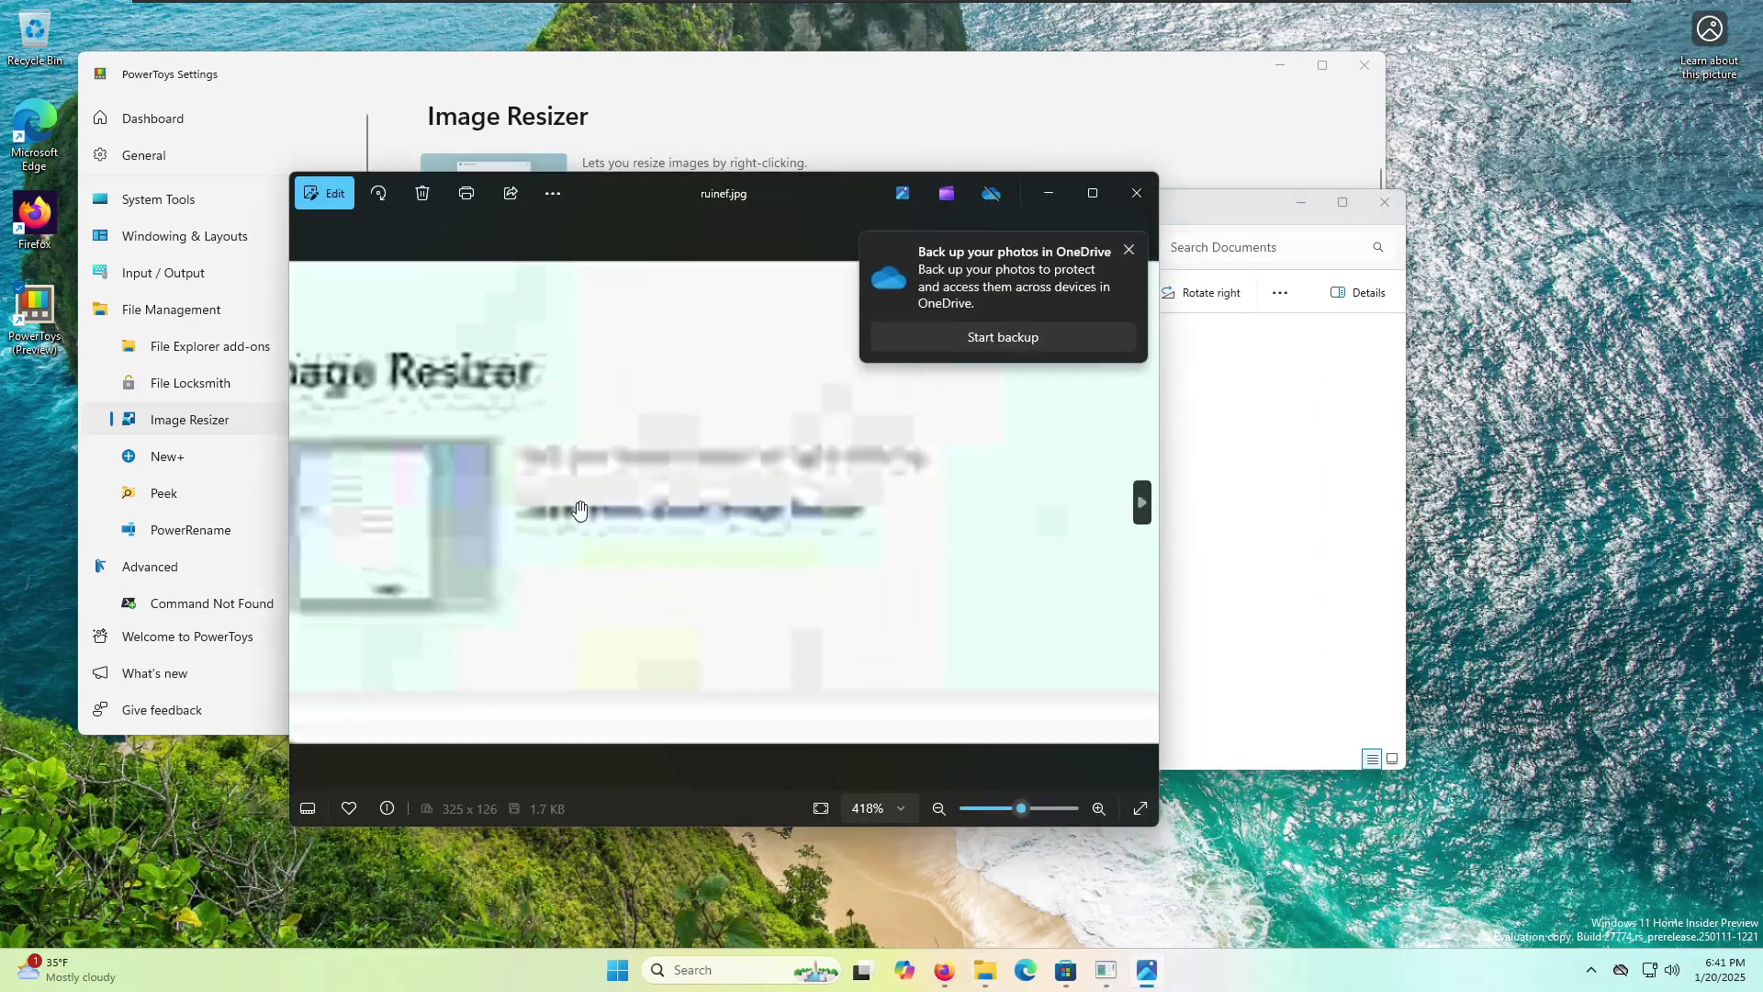
{"action": "scroll", "coordinate": [580, 511], "scroll_direction": "down", "scroll_amount": 3}
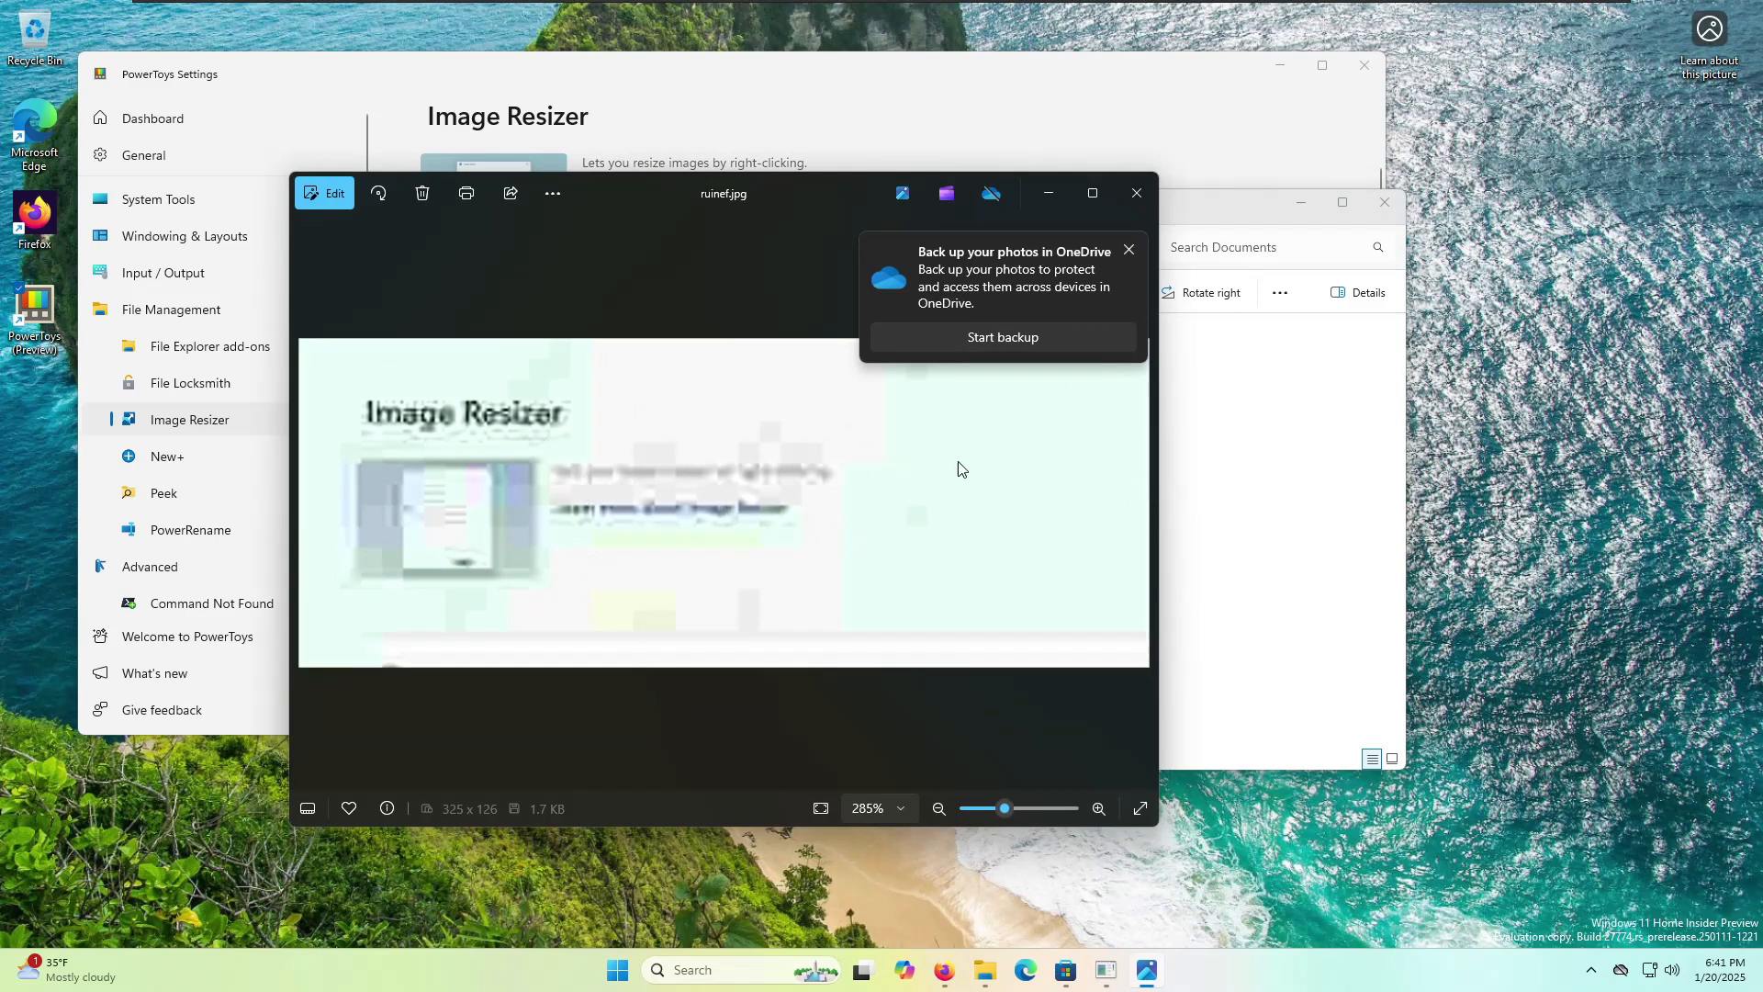
{"action": "left_click", "coordinate": [1135, 196]}
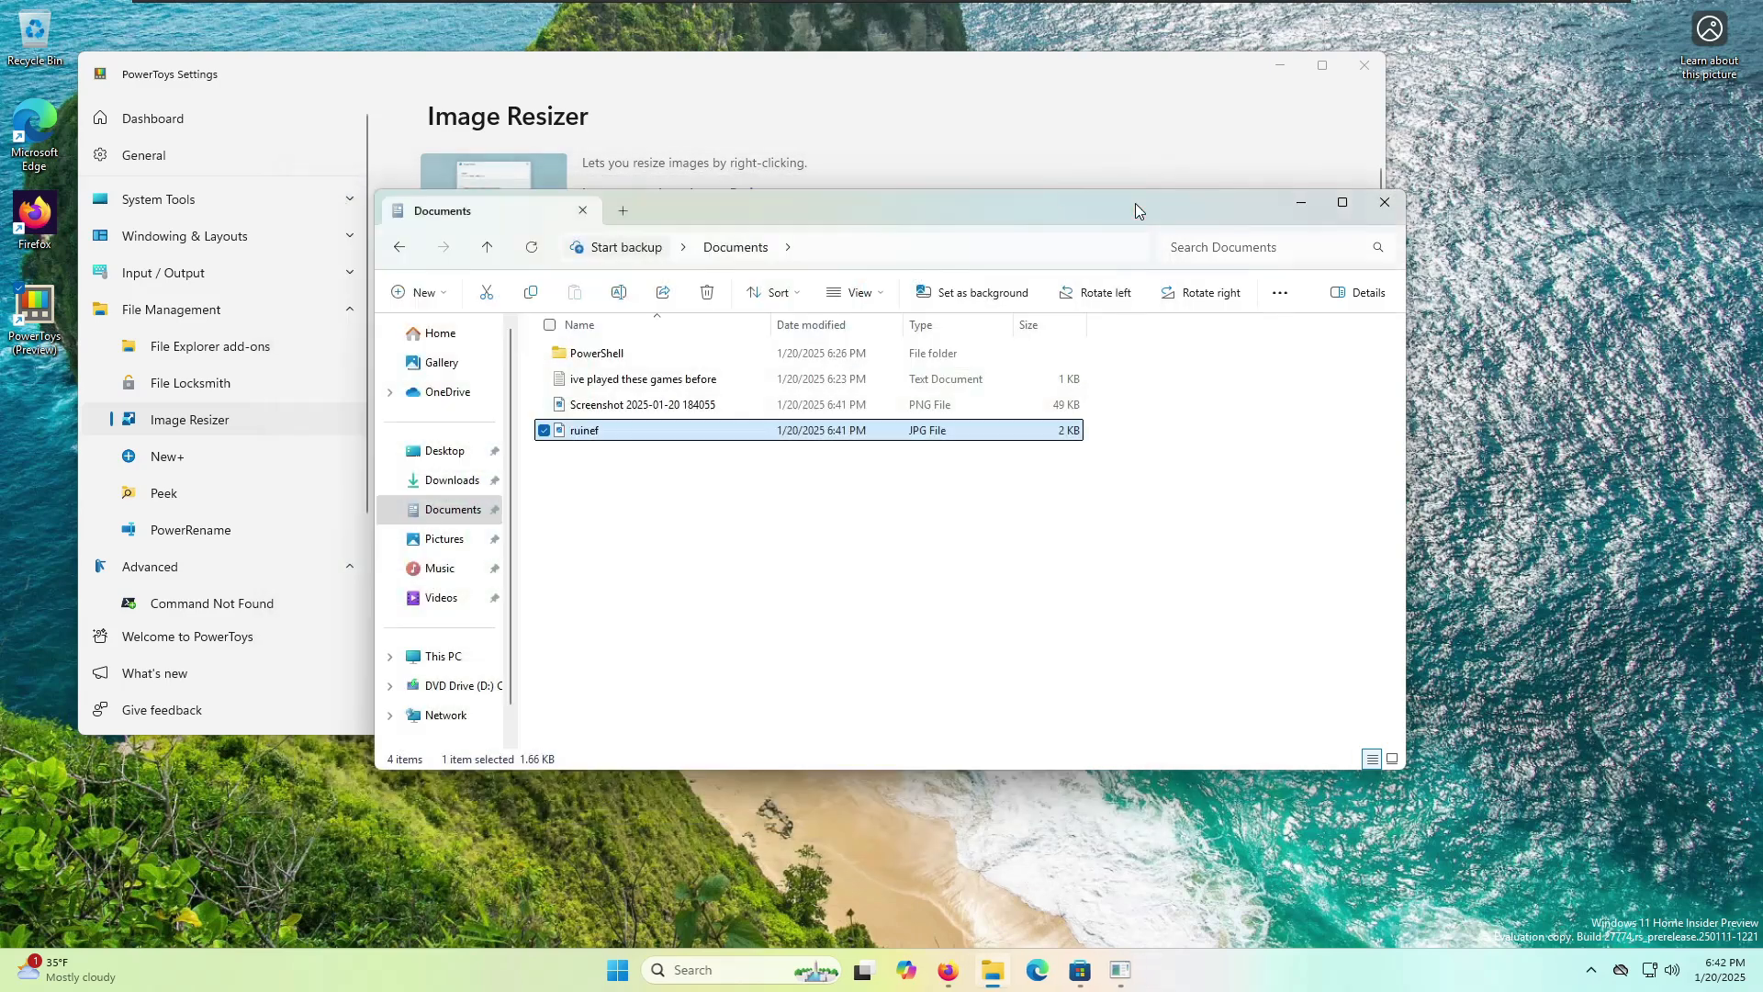
- Return to PowerToys Settings and review Image Resizer's size presets, encoding options, and file options
{"action": "left_click", "coordinate": [1091, 137]}
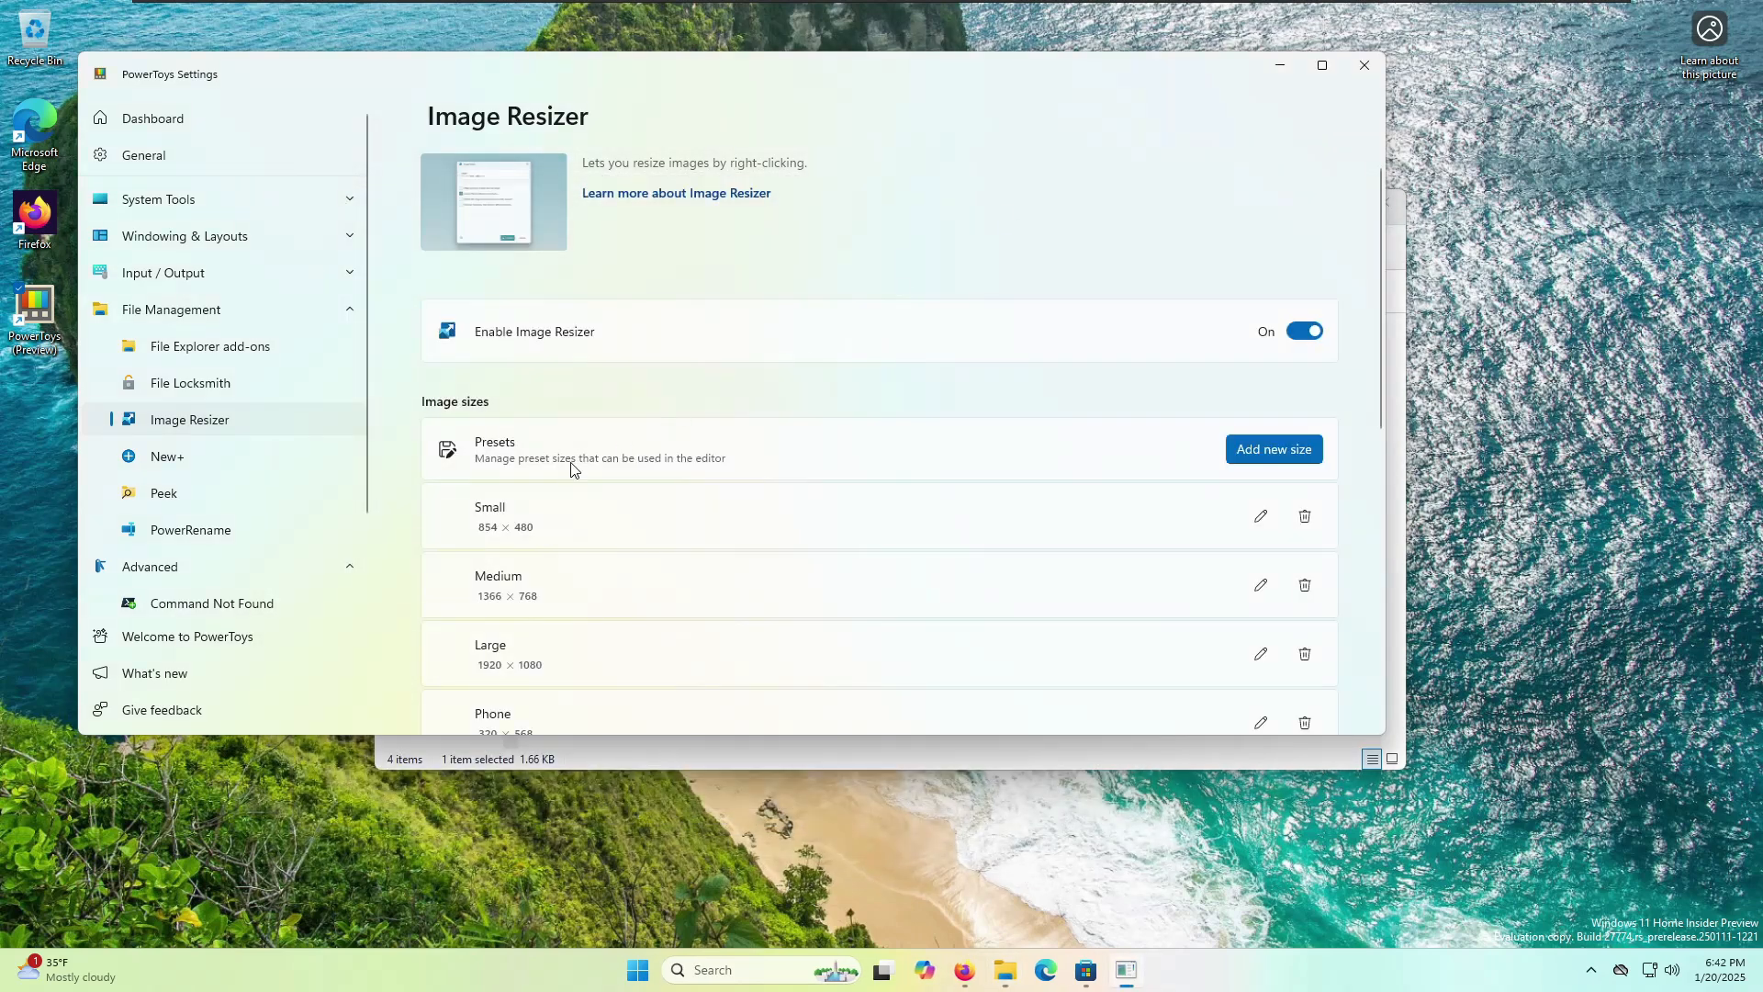
{"action": "scroll", "coordinate": [637, 516], "scroll_direction": "down", "scroll_amount": 3}
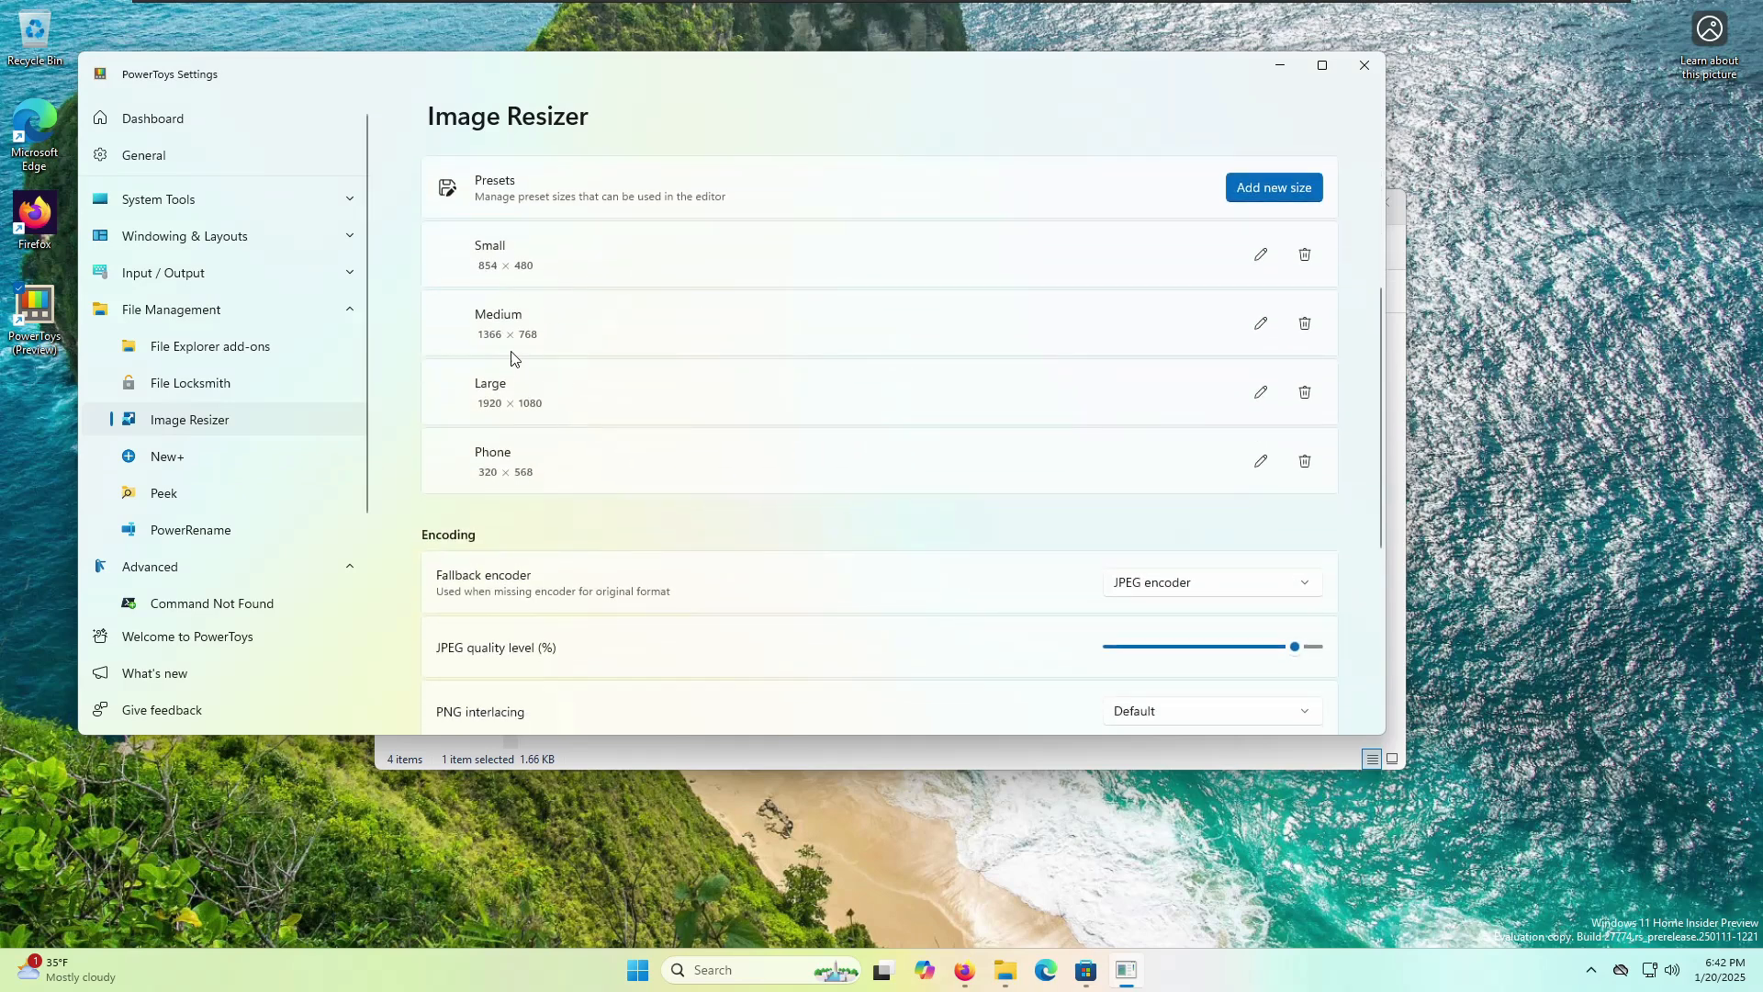
{"action": "scroll", "coordinate": [551, 524], "scroll_direction": "down", "scroll_amount": 1}
{"action": "scroll", "coordinate": [508, 429], "scroll_direction": "up", "scroll_amount": 3}
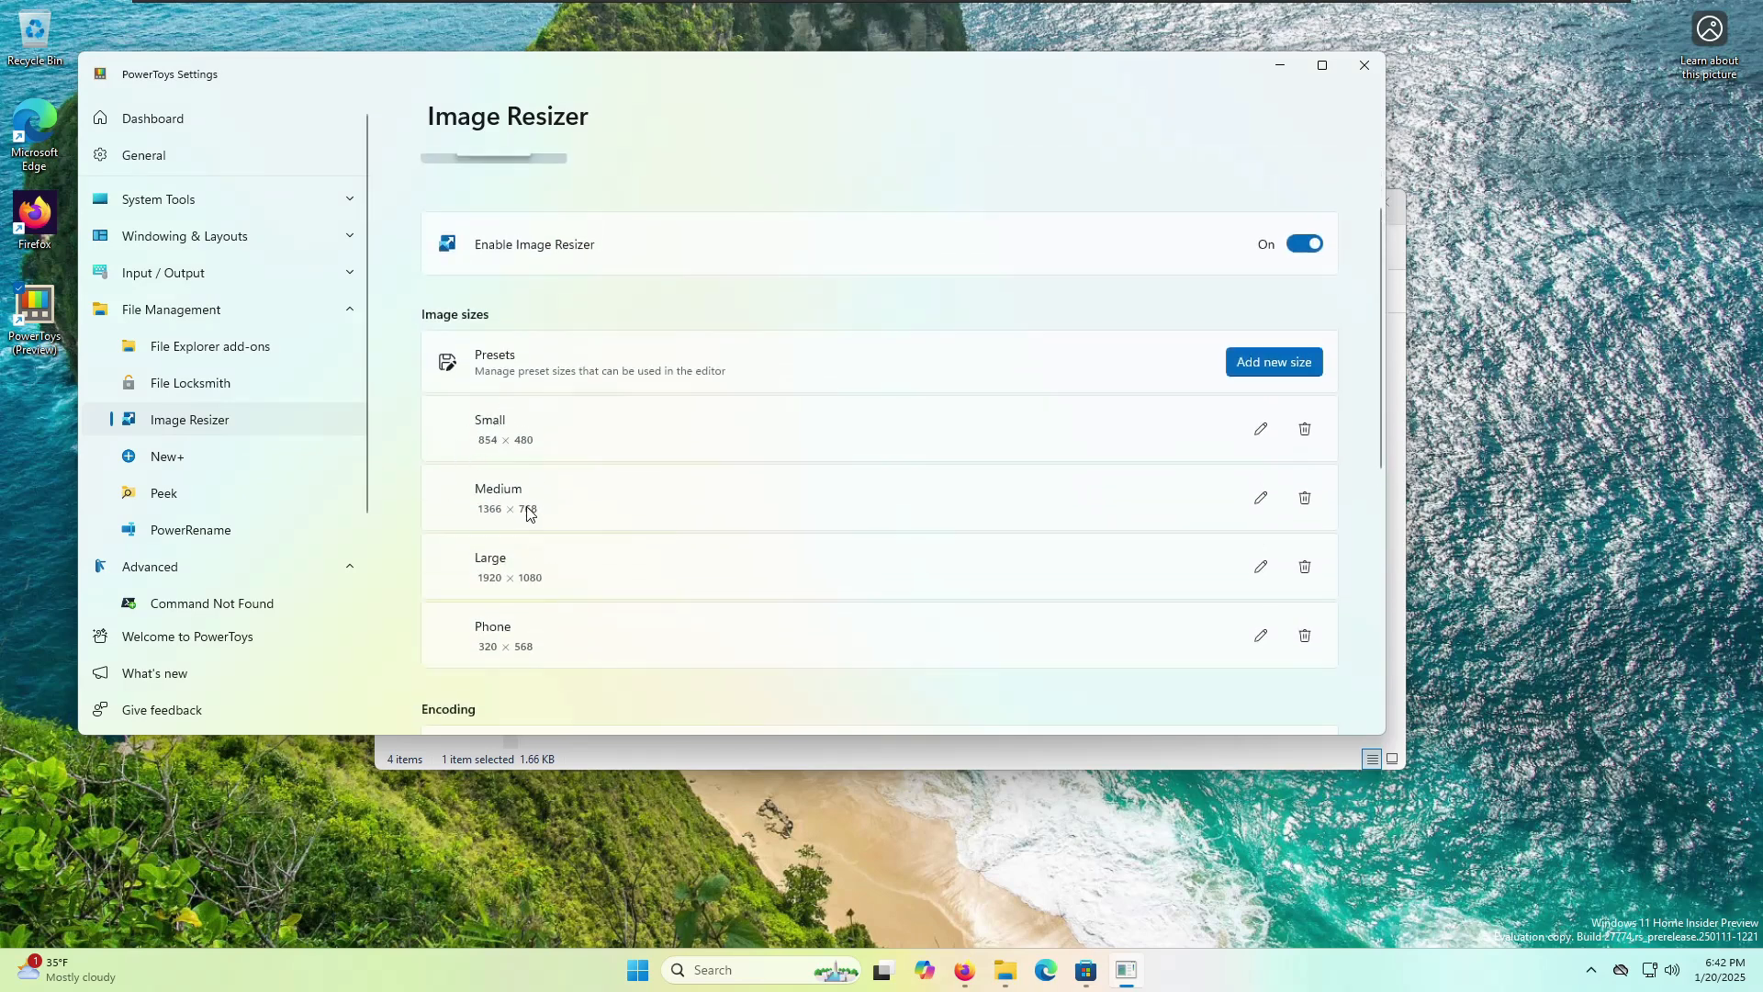
{"action": "scroll", "coordinate": [551, 684], "scroll_direction": "down", "scroll_amount": 4}
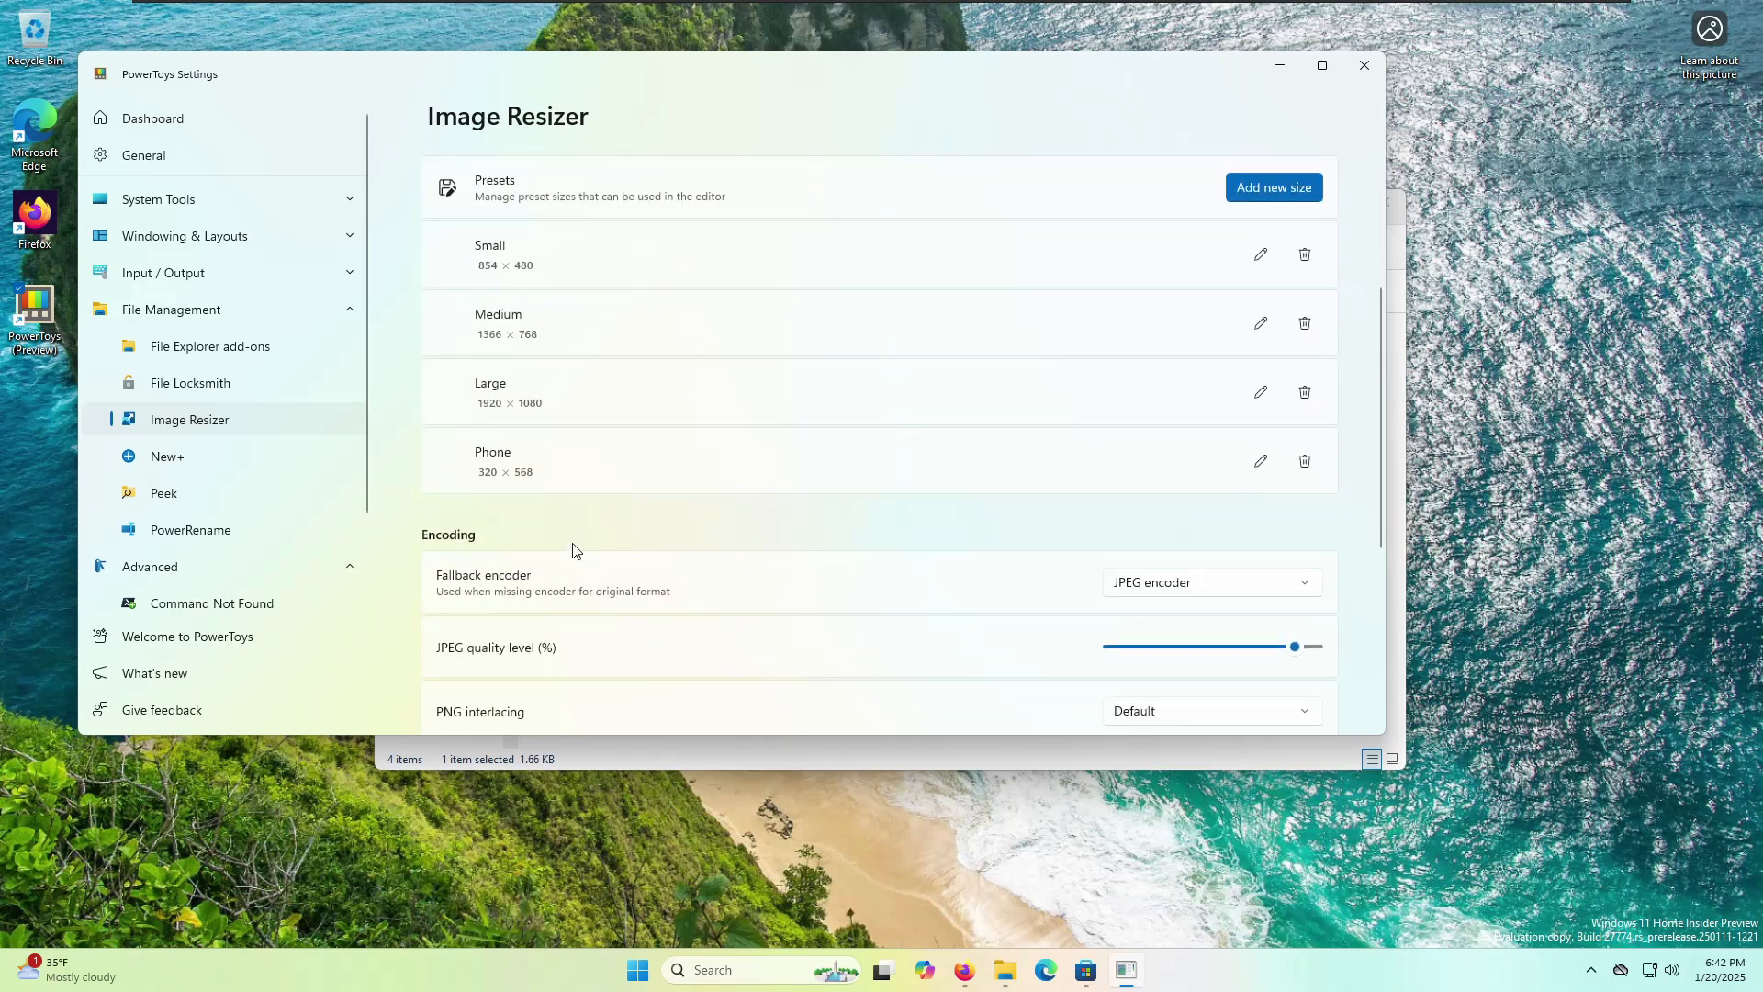
{"action": "scroll", "coordinate": [465, 530], "scroll_direction": "down", "scroll_amount": 3}
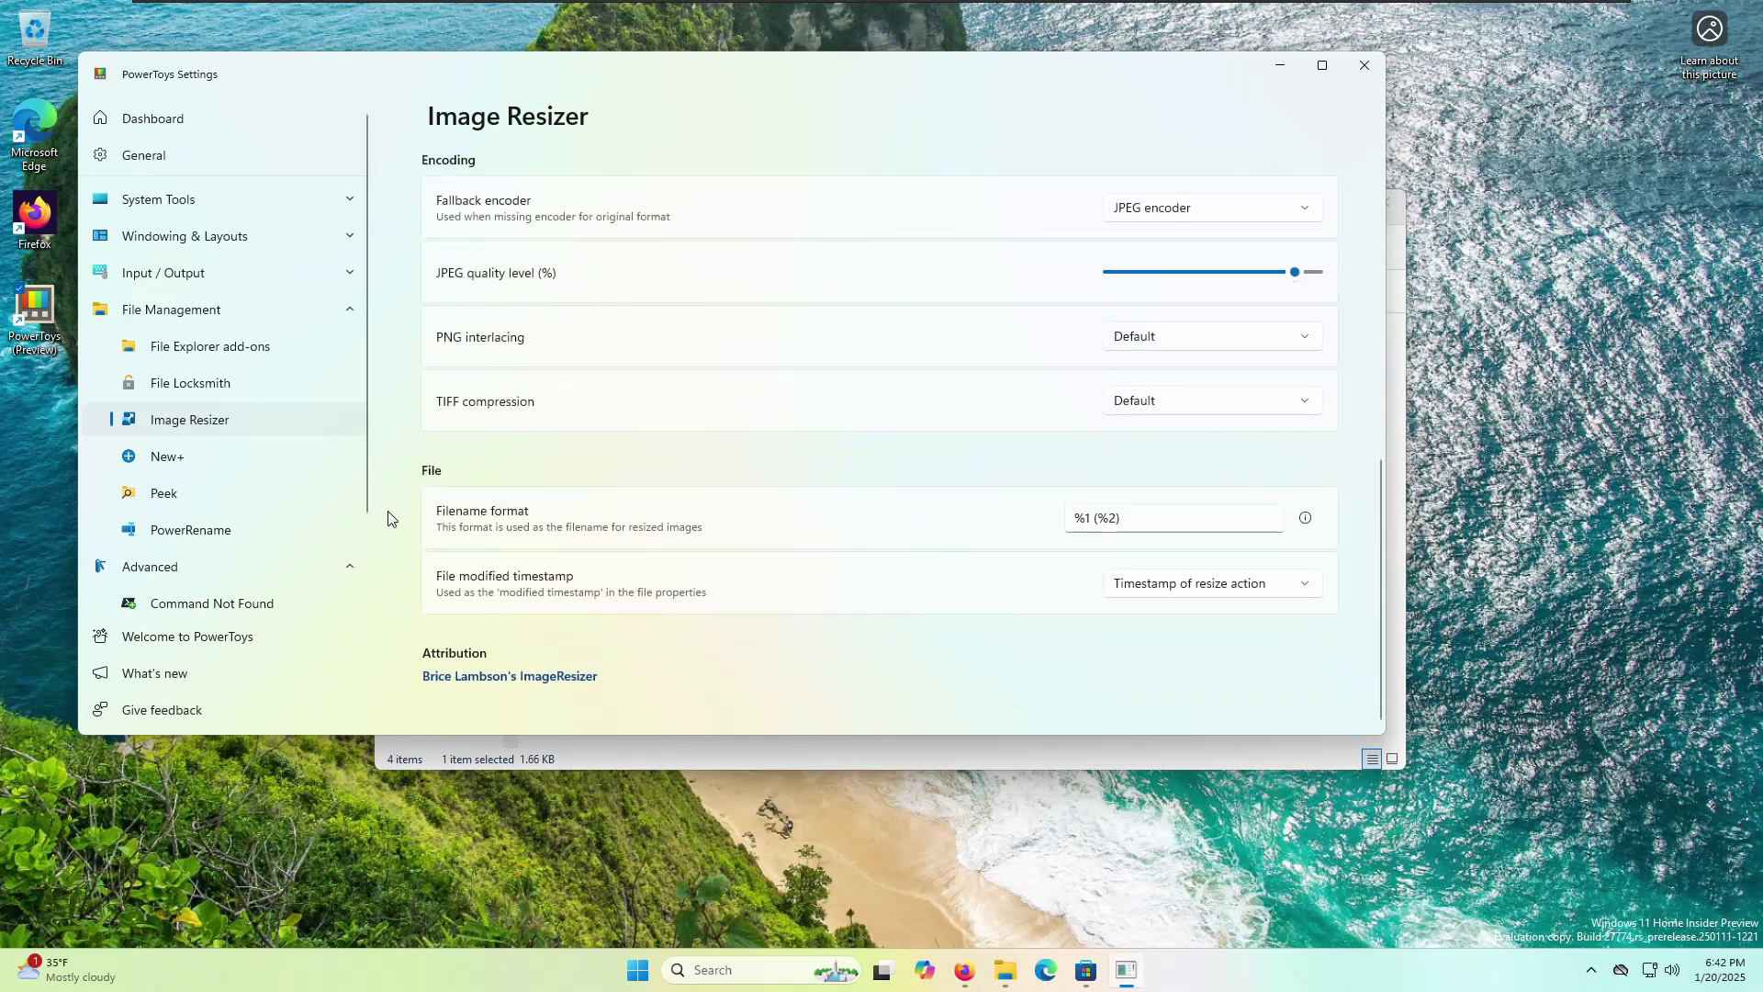
- Enable the New+ utility and review its template location and display options
{"action": "left_click", "coordinate": [266, 455]}
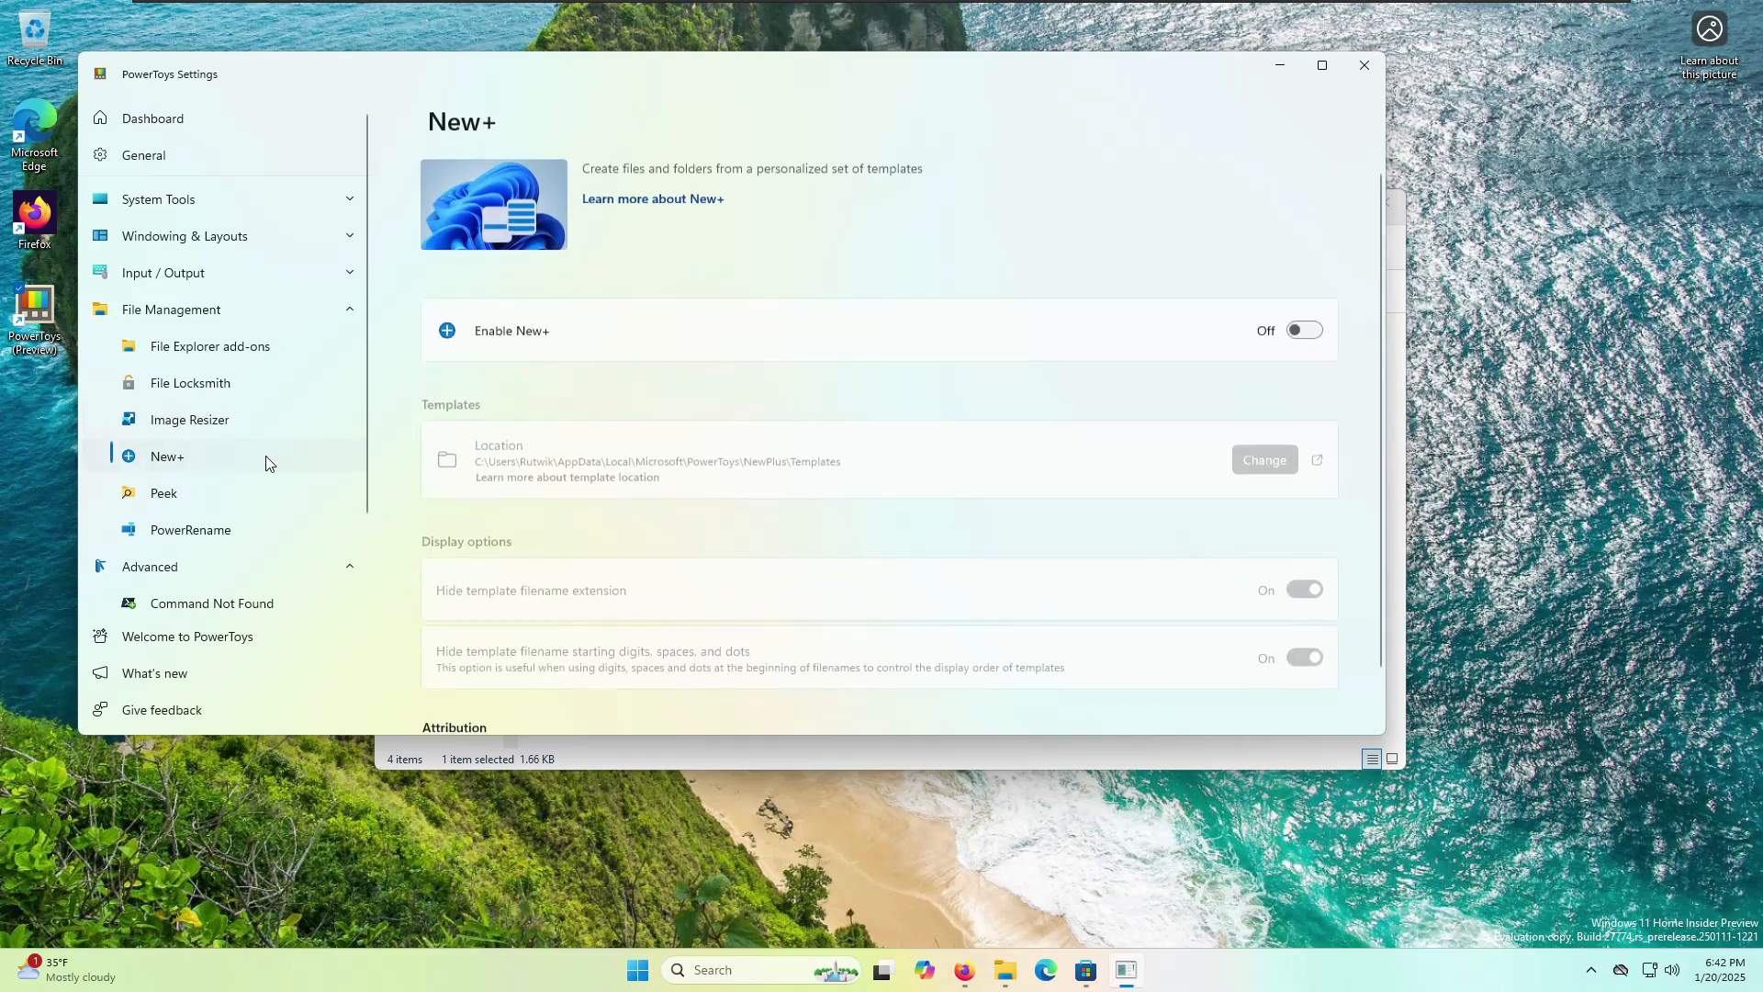
{"action": "left_click", "coordinate": [1264, 325]}
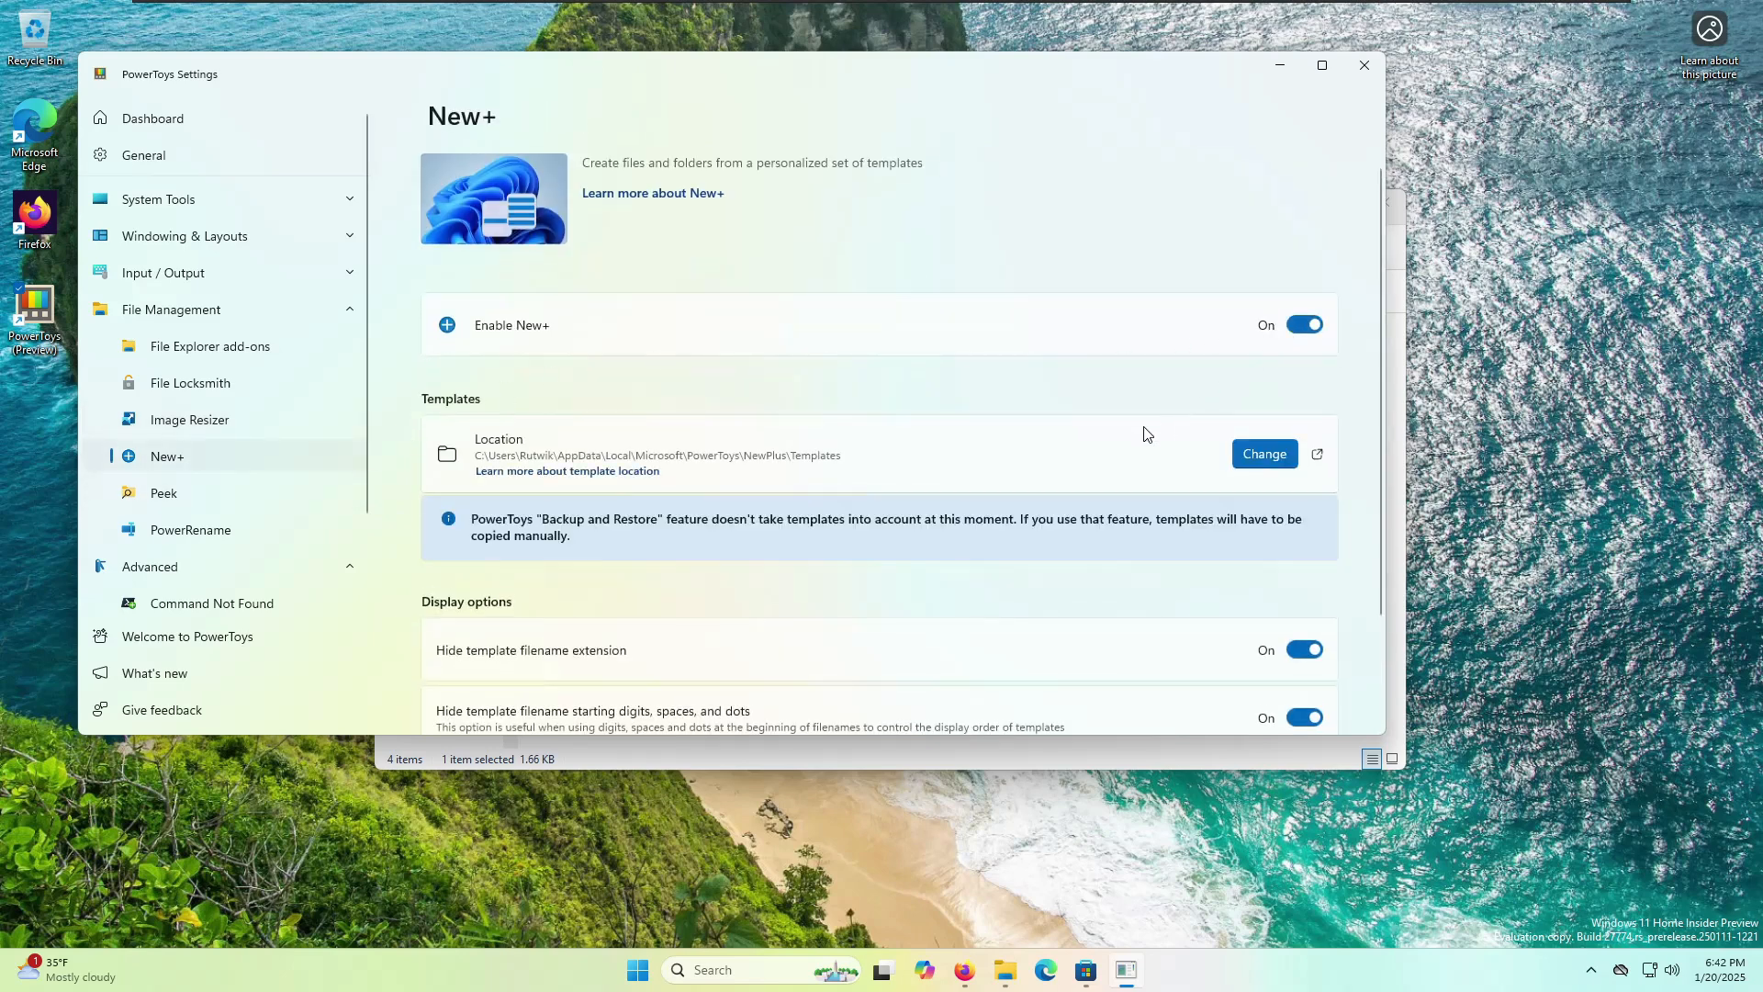
{"action": "scroll", "coordinate": [679, 542], "scroll_direction": "down", "scroll_amount": 2}
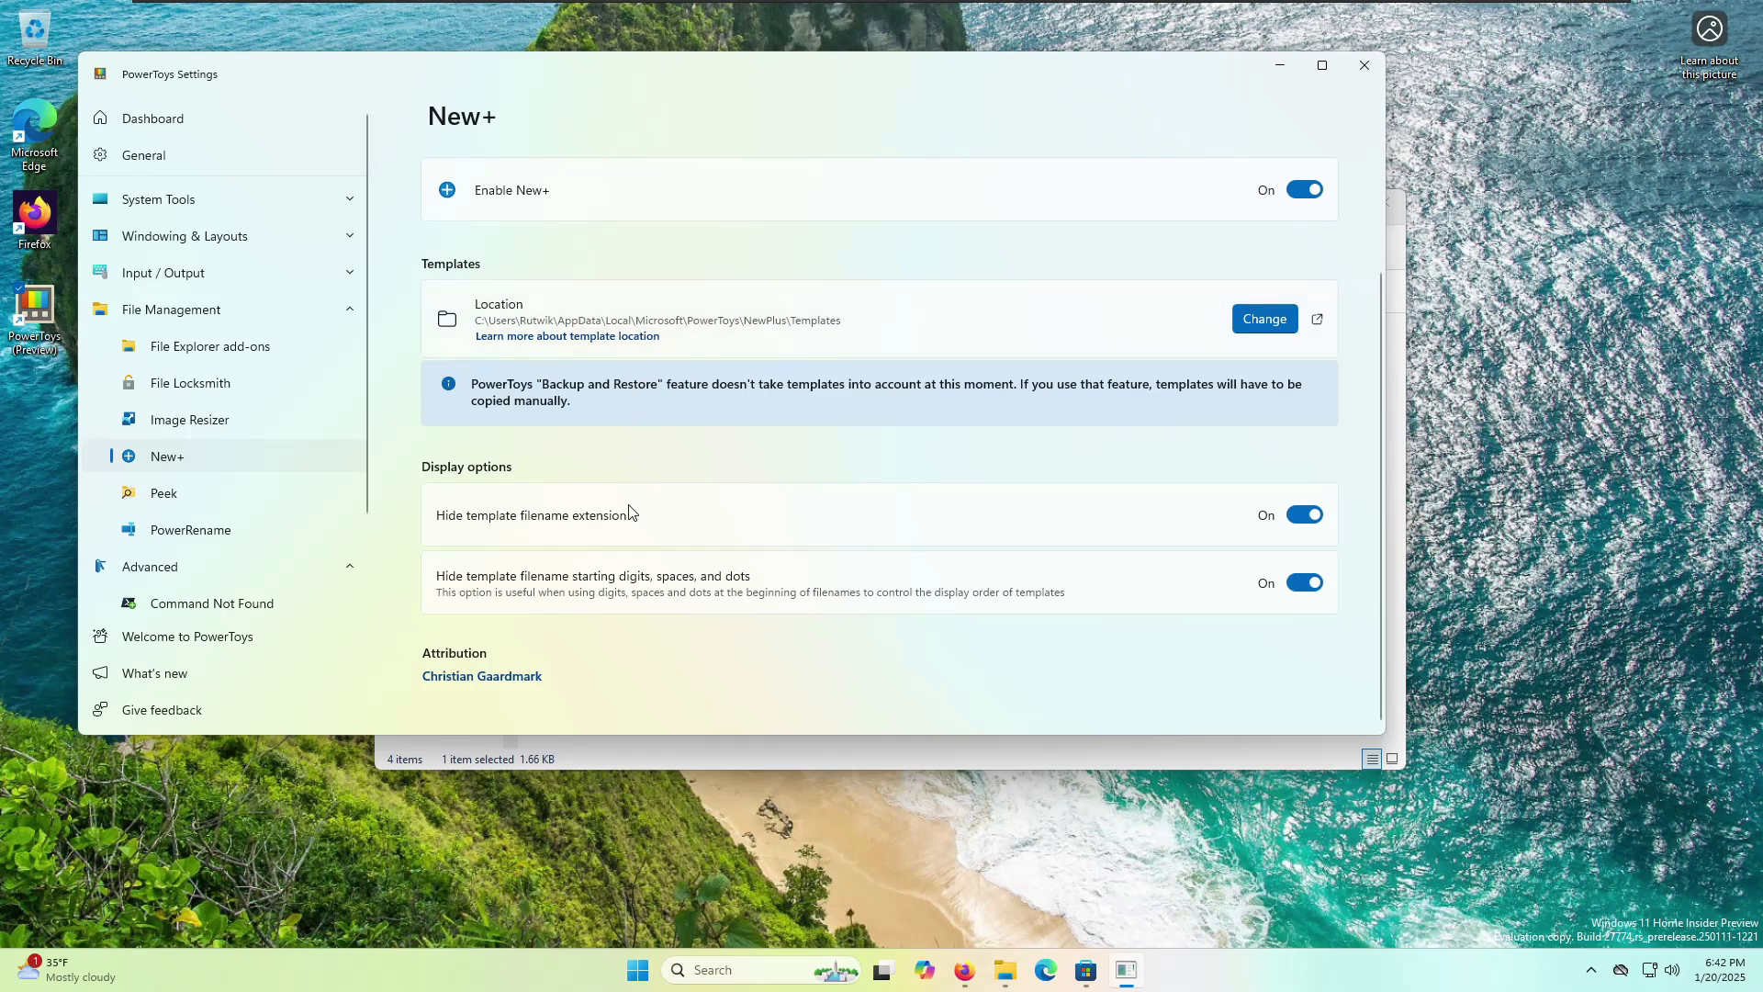
{"action": "scroll", "coordinate": [688, 567], "scroll_direction": "up", "scroll_amount": 2}
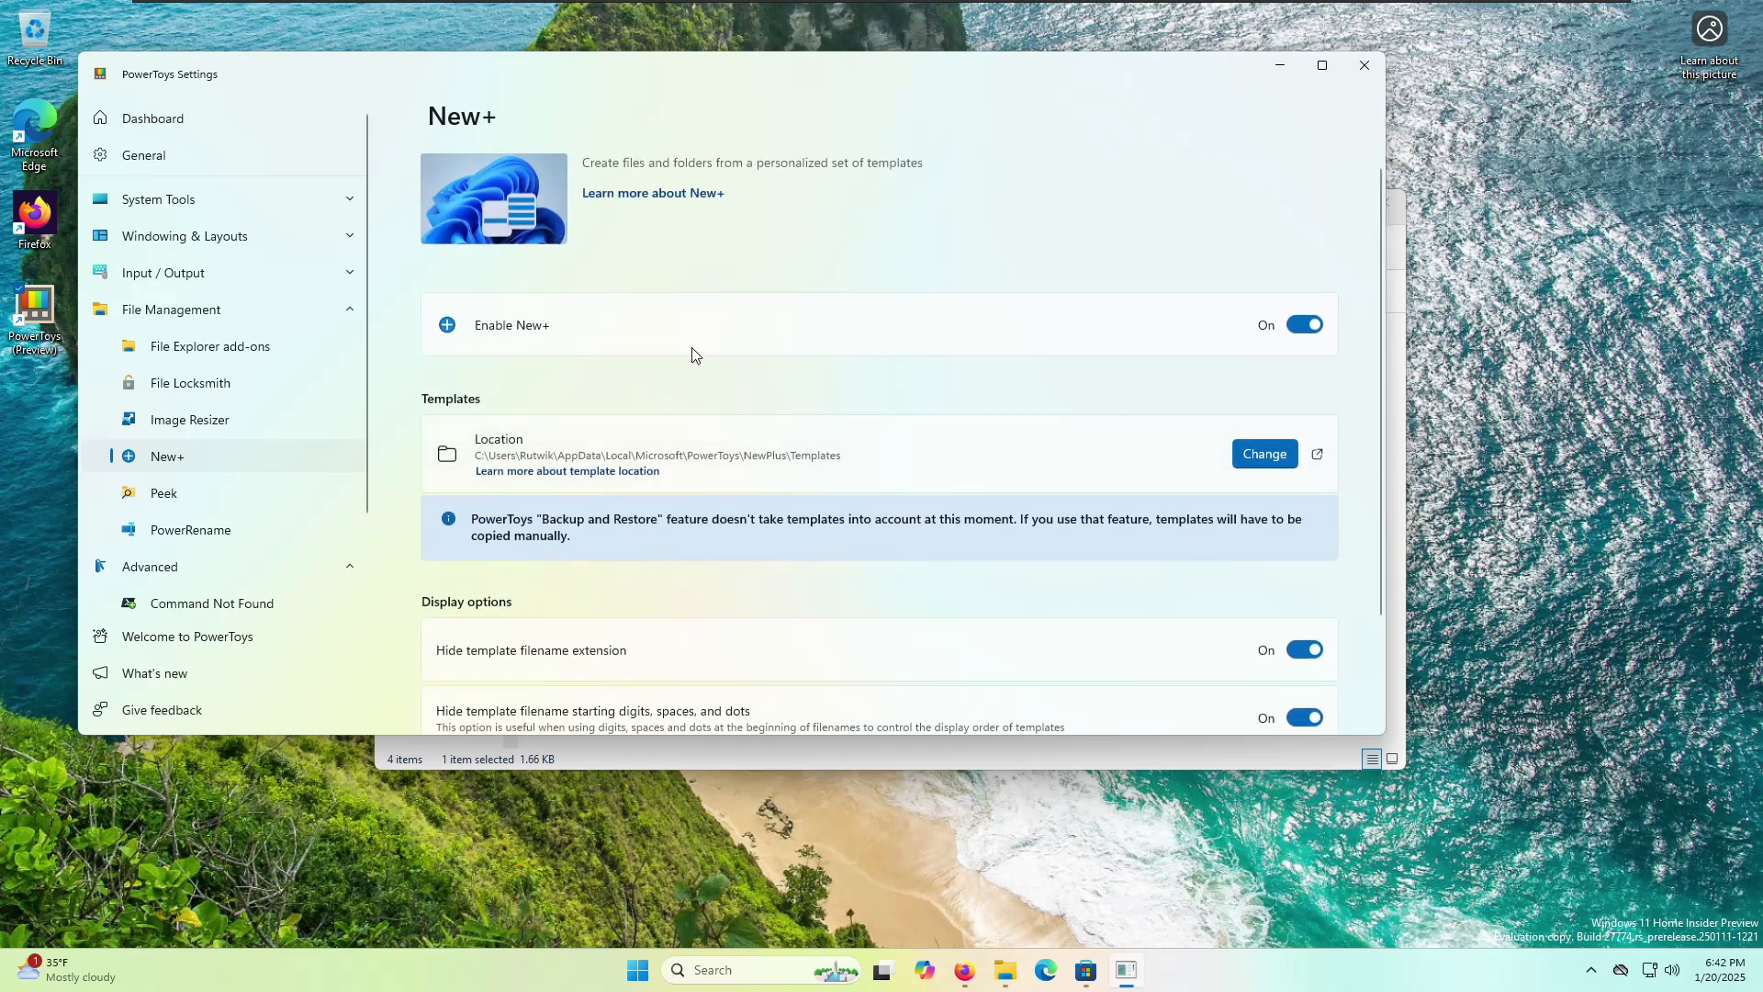
{"action": "scroll", "coordinate": [895, 334], "scroll_direction": "down", "scroll_amount": 2}
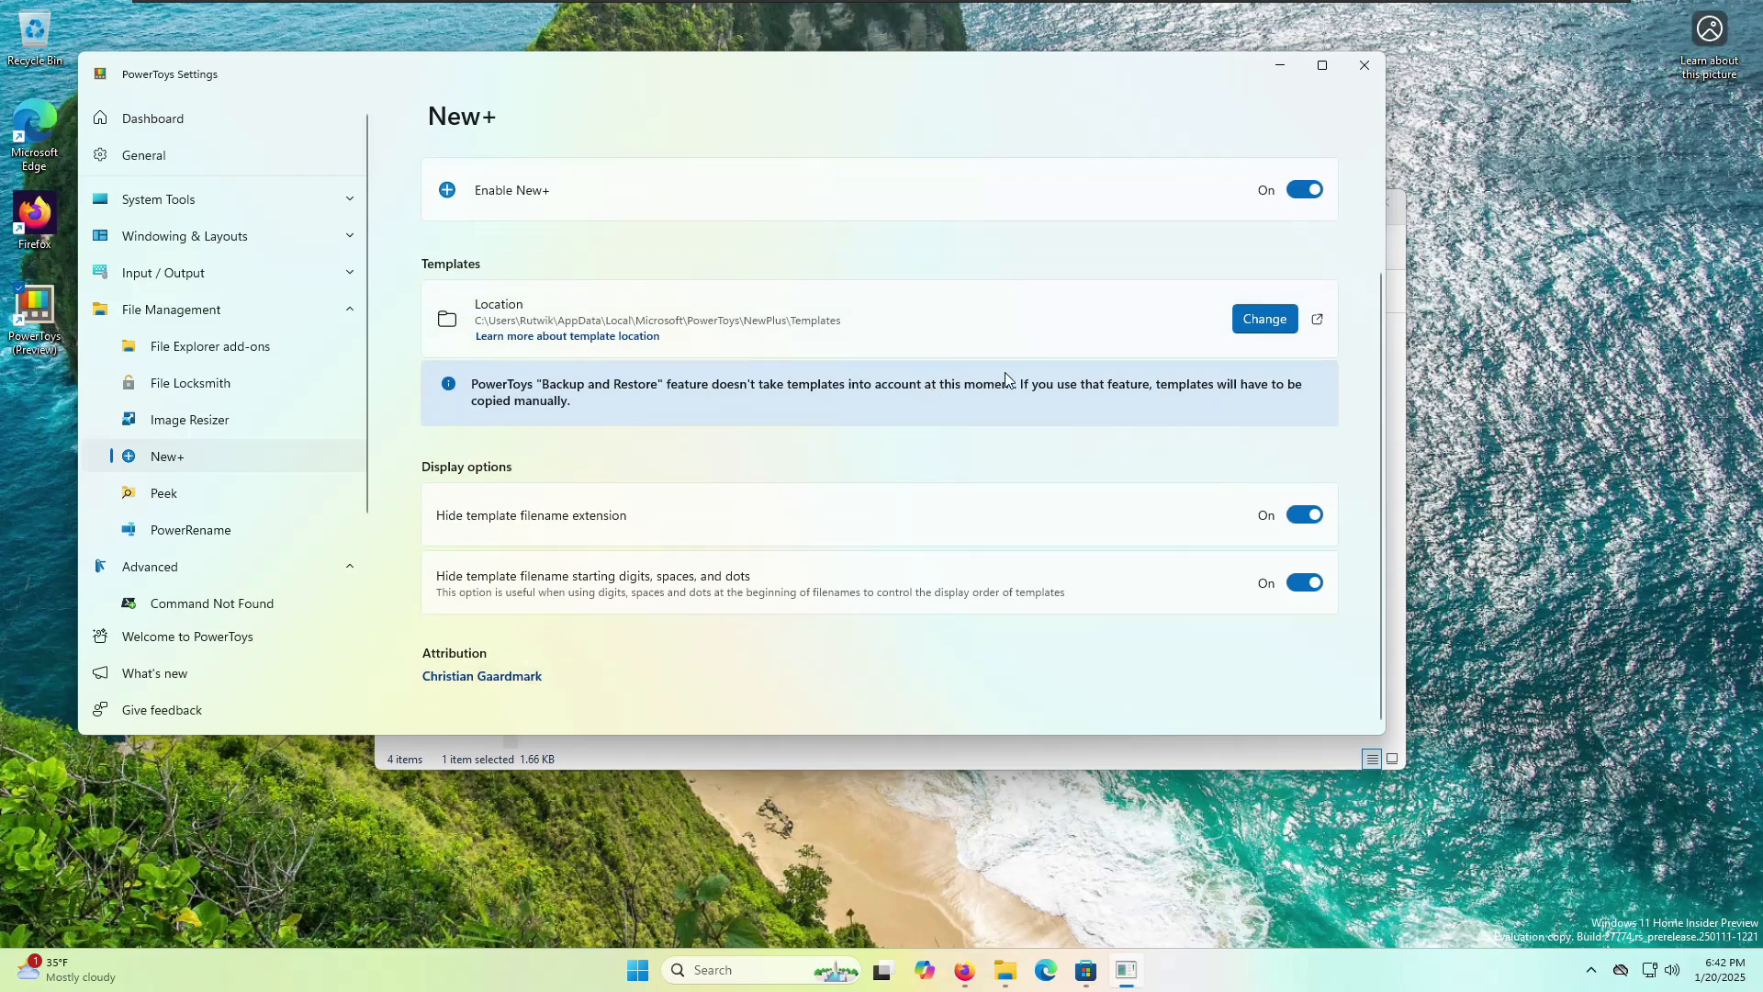
{"action": "scroll", "coordinate": [1027, 415], "scroll_direction": "up", "scroll_amount": 1}
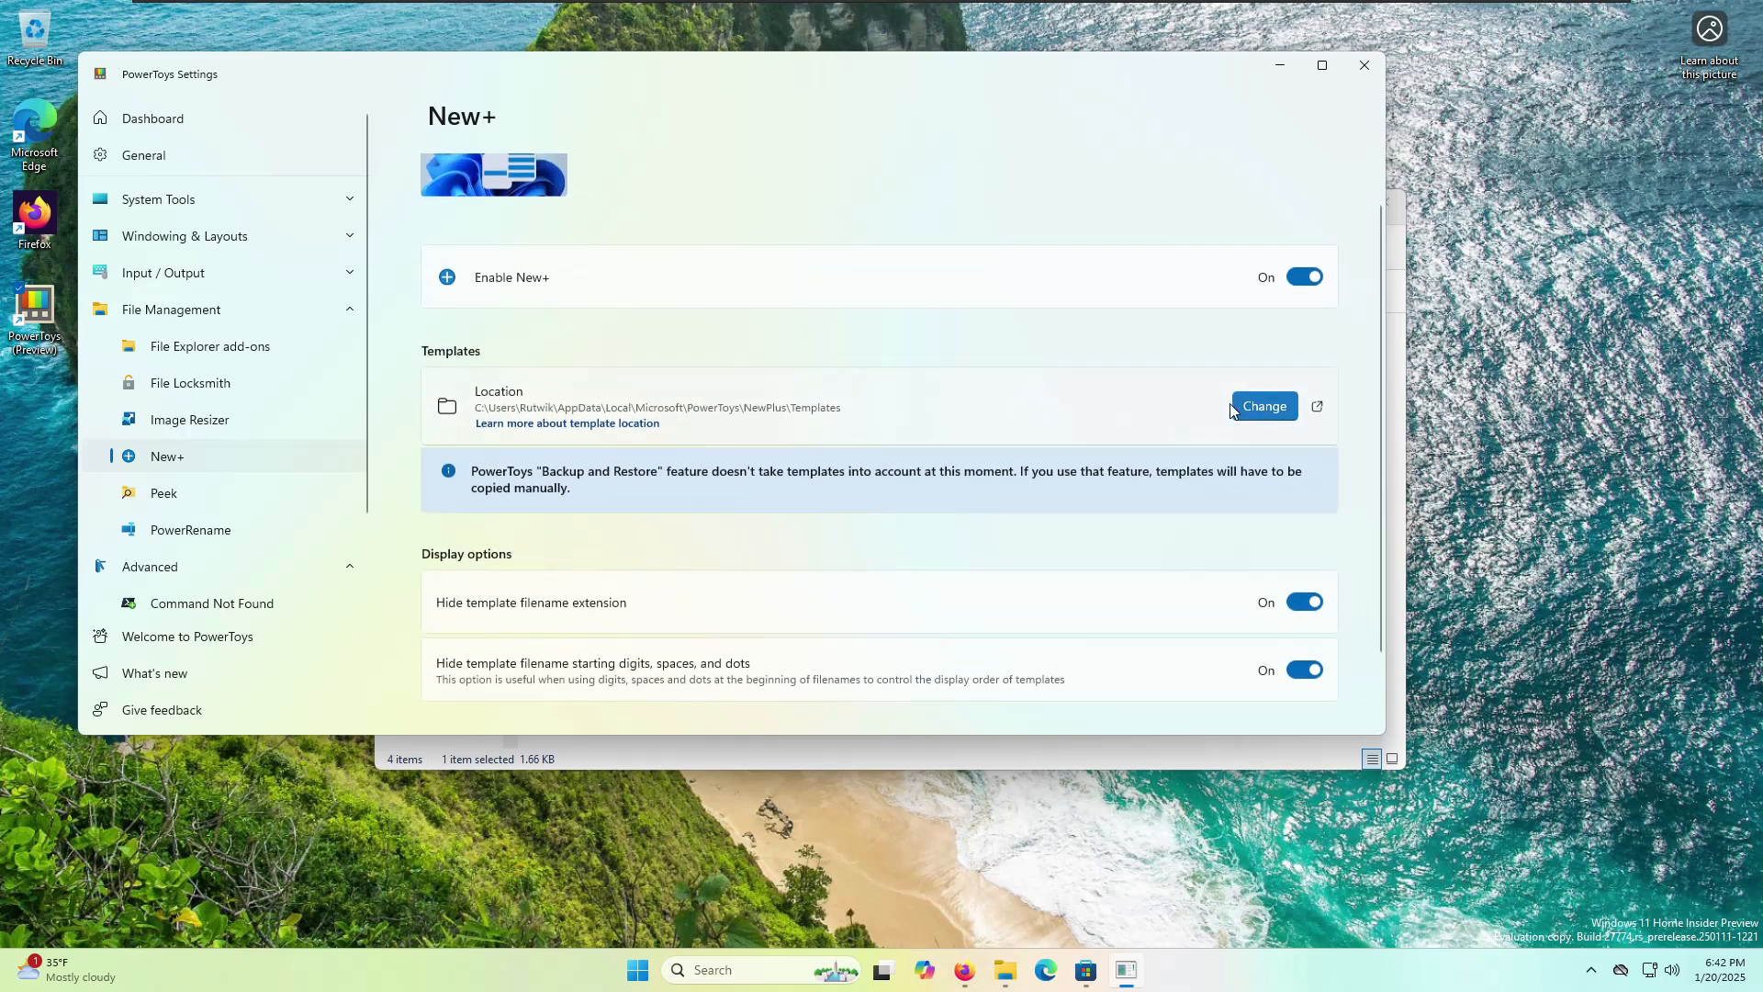
- View the Peek settings and move the PowerToys Settings window aside to uncover the desktop
{"action": "left_click", "coordinate": [204, 501]}
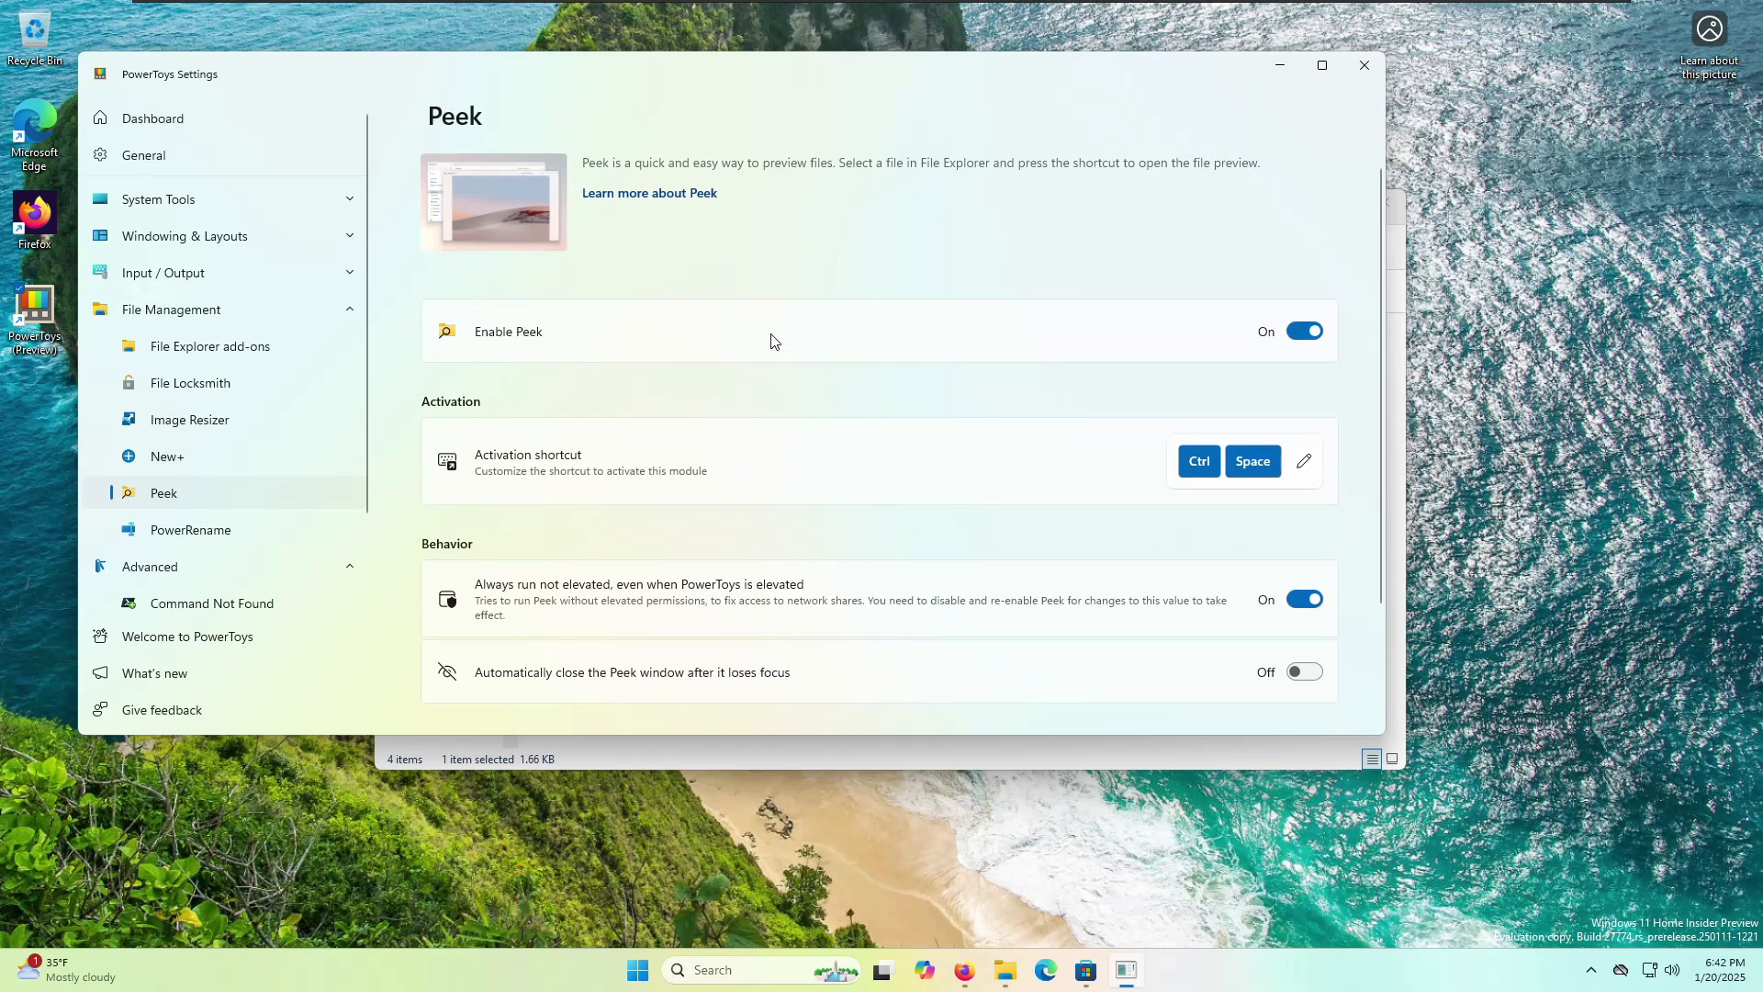
{"action": "left_click_drag", "start_coordinate": [589, 91], "coordinate": [1022, 125]}
- Create a new folder named epic on the desktop
{"action": "right_click", "coordinate": [204, 218]}
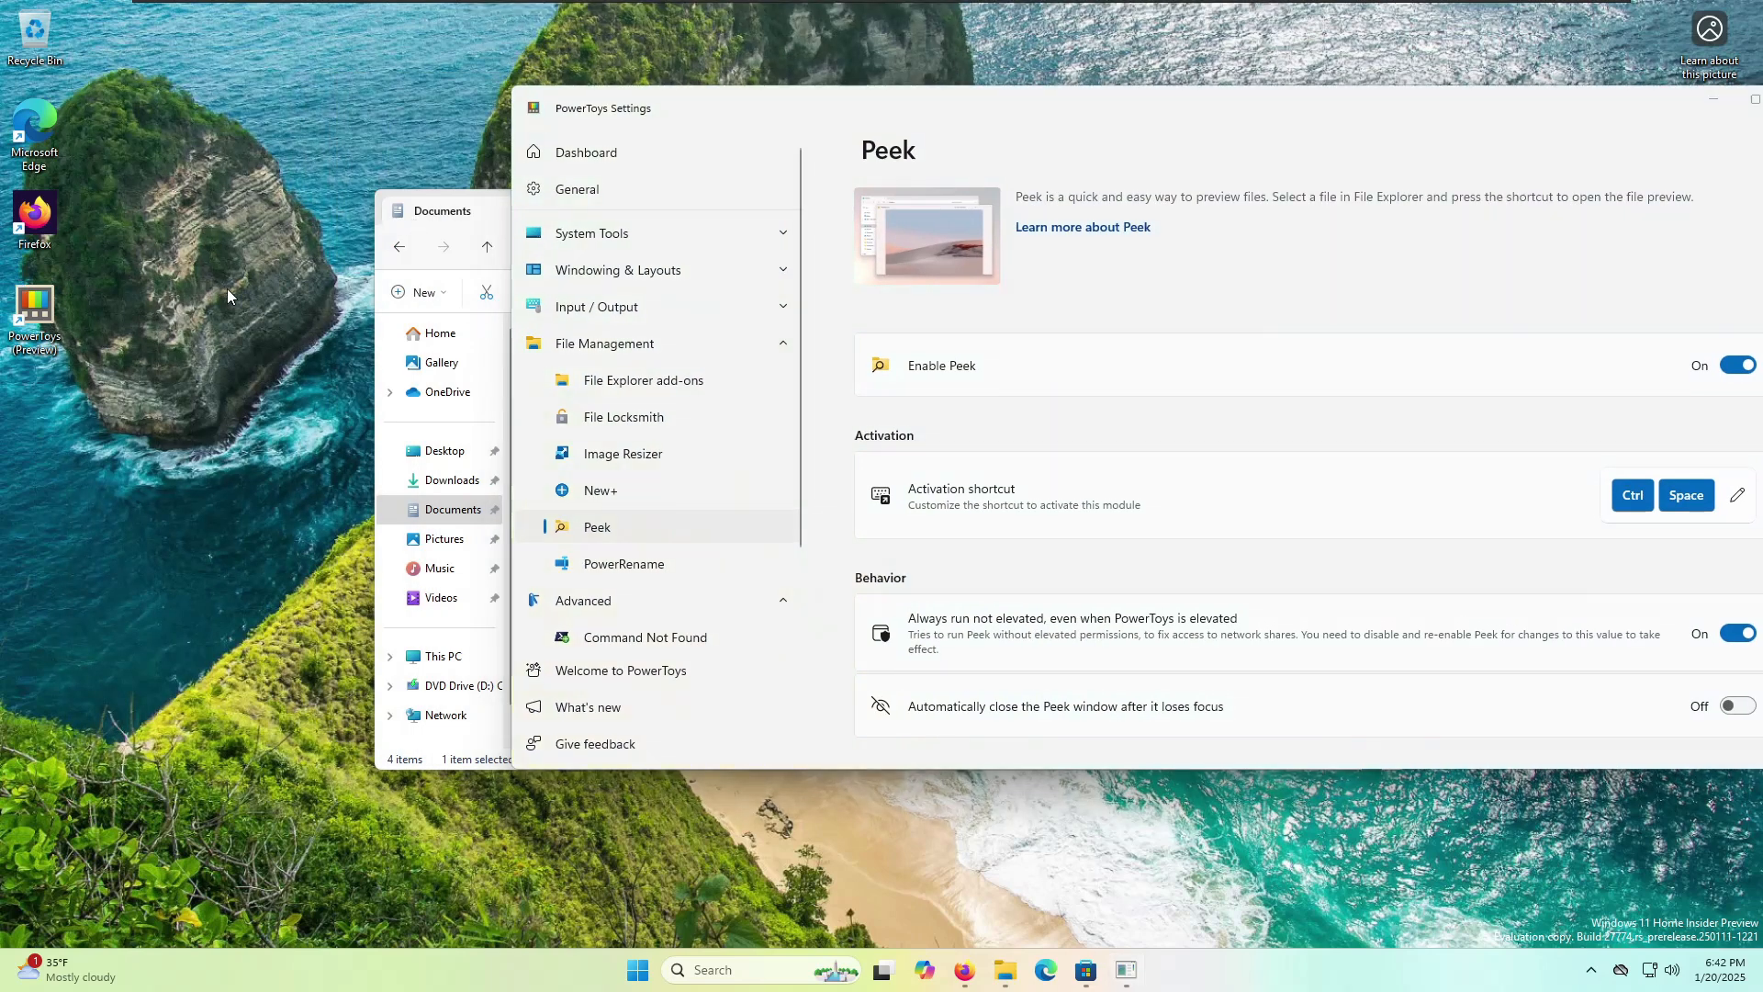
{"action": "left_click", "coordinate": [515, 363]}
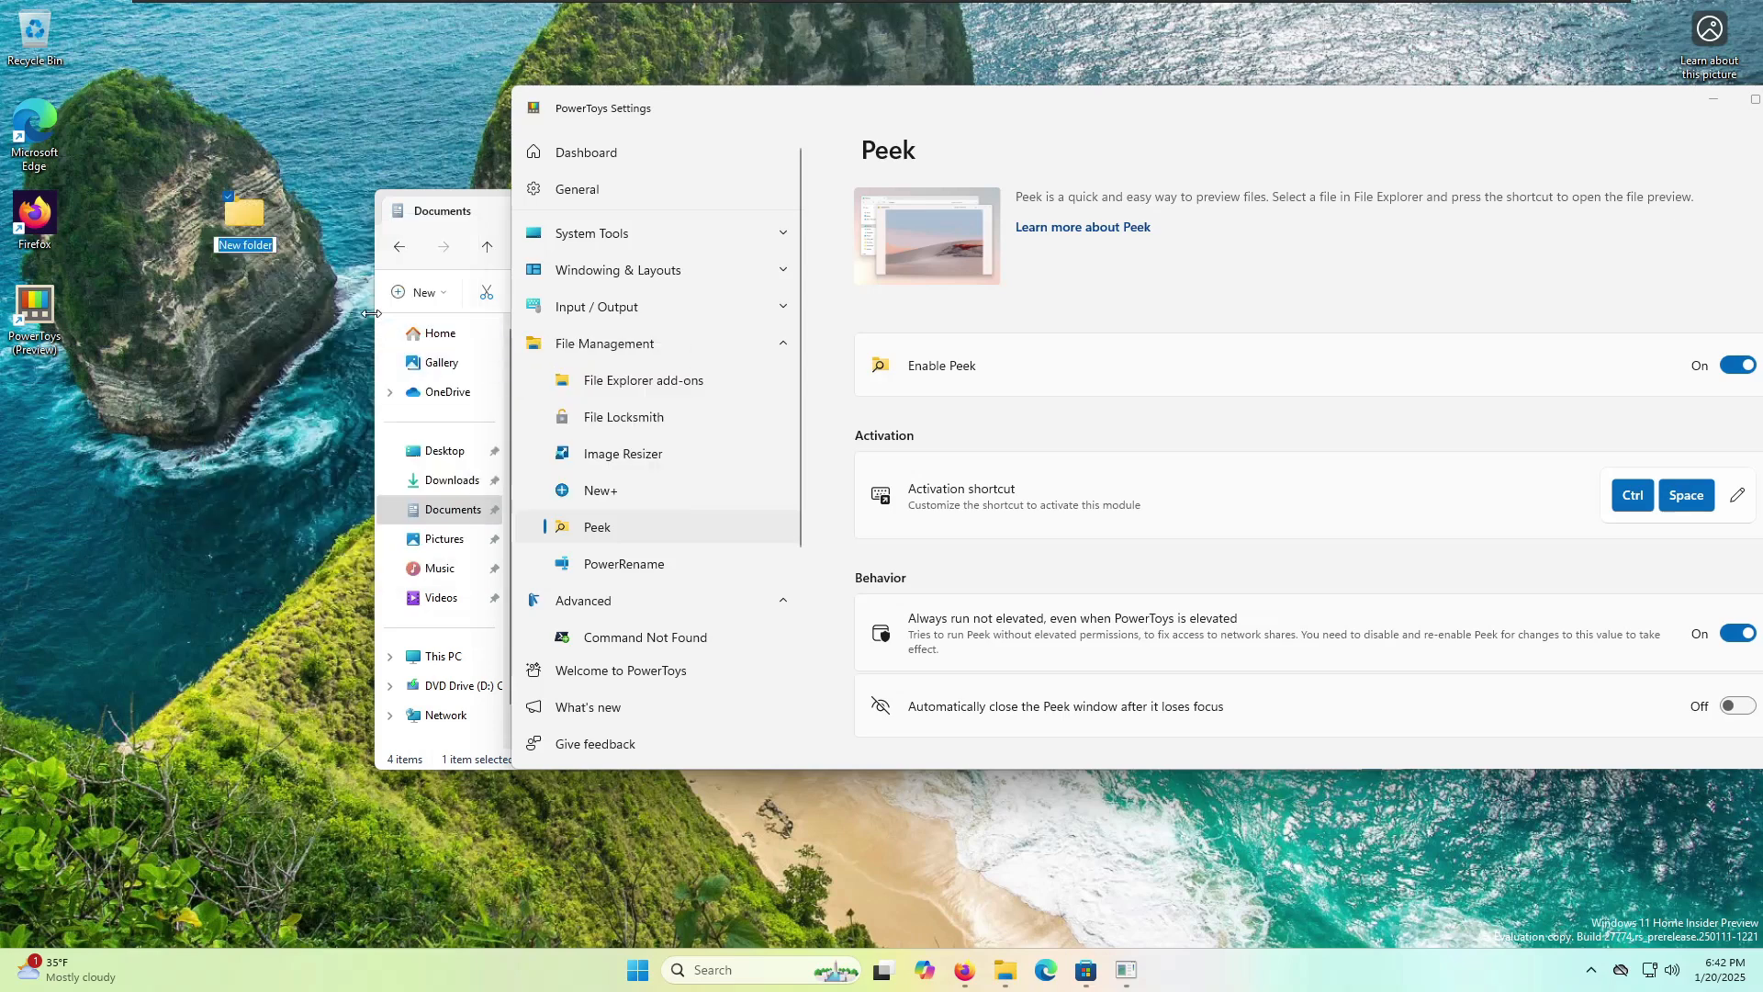
{"action": "type", "text": "bad fold"}
{"action": "type", "text": "e"}
{"action": "key", "text": "BackSpace"}
{"action": "key", "text": "BackSpace"}
{"action": "key", "text": "BackSpace"}
{"action": "key", "text": "BackSpace"}
{"action": "key", "text": "BackSpace"}
{"action": "key", "text": "Return"}
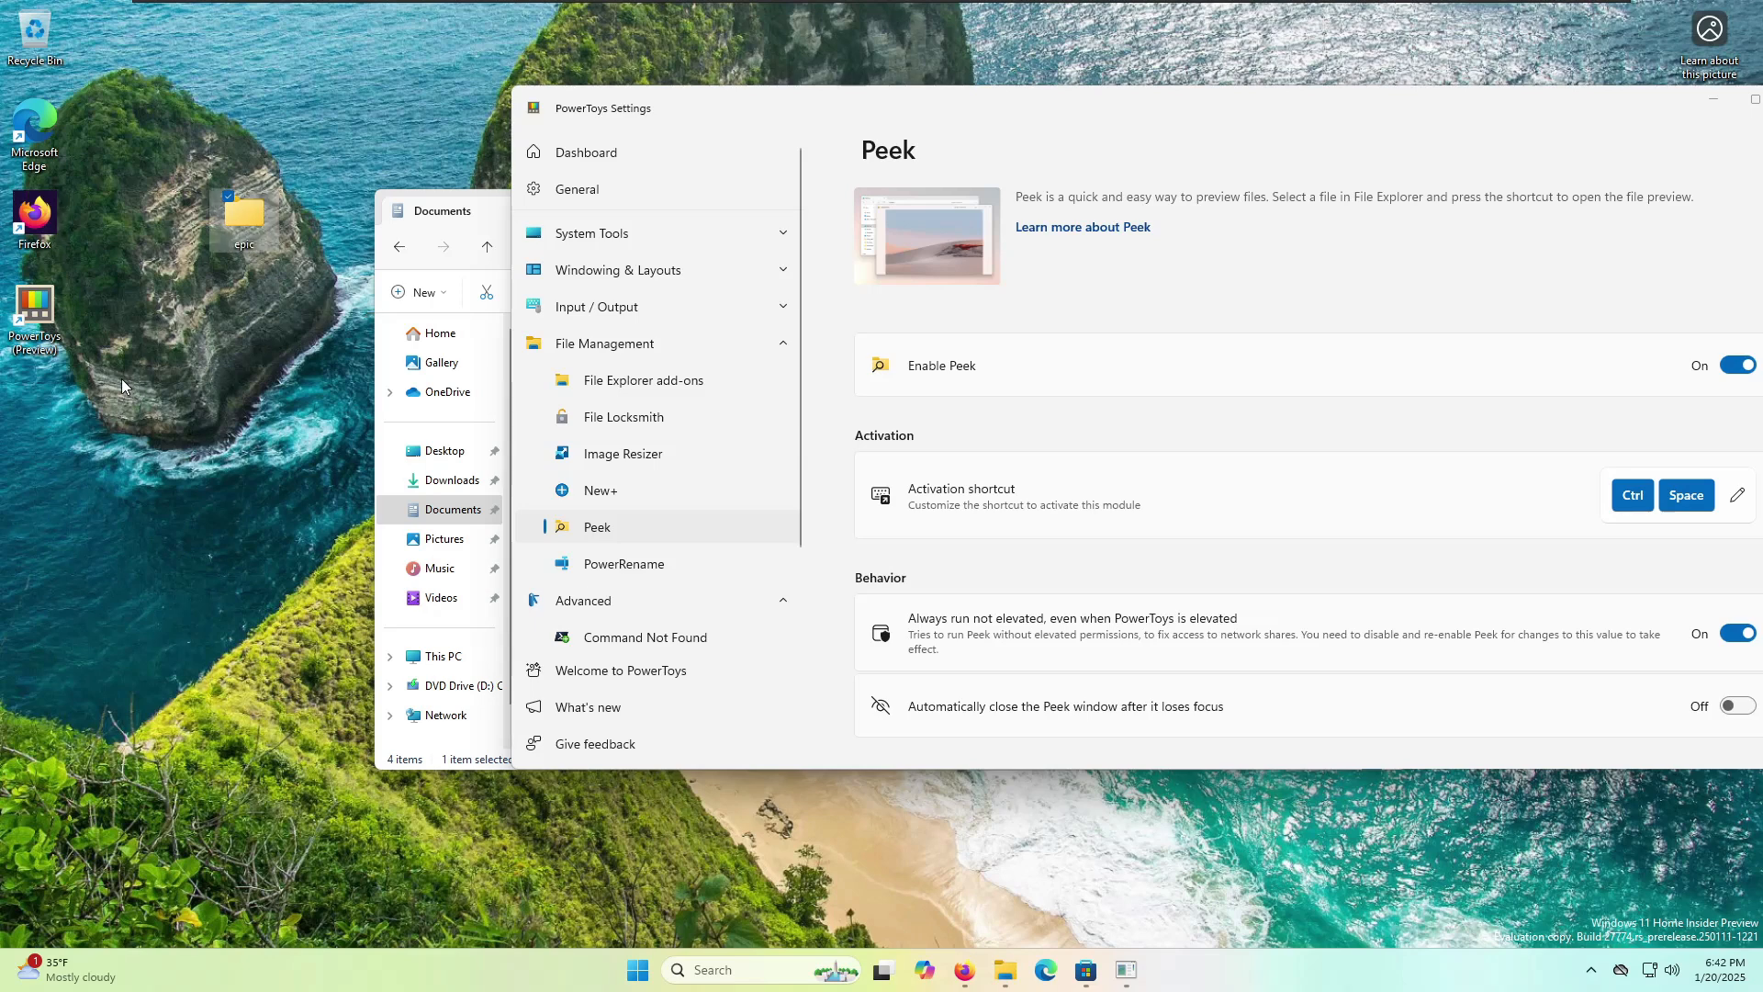
- Open Paint and fill the whole blank canvas with black, replacing that fill with green
{"action": "key", "text": "super"}
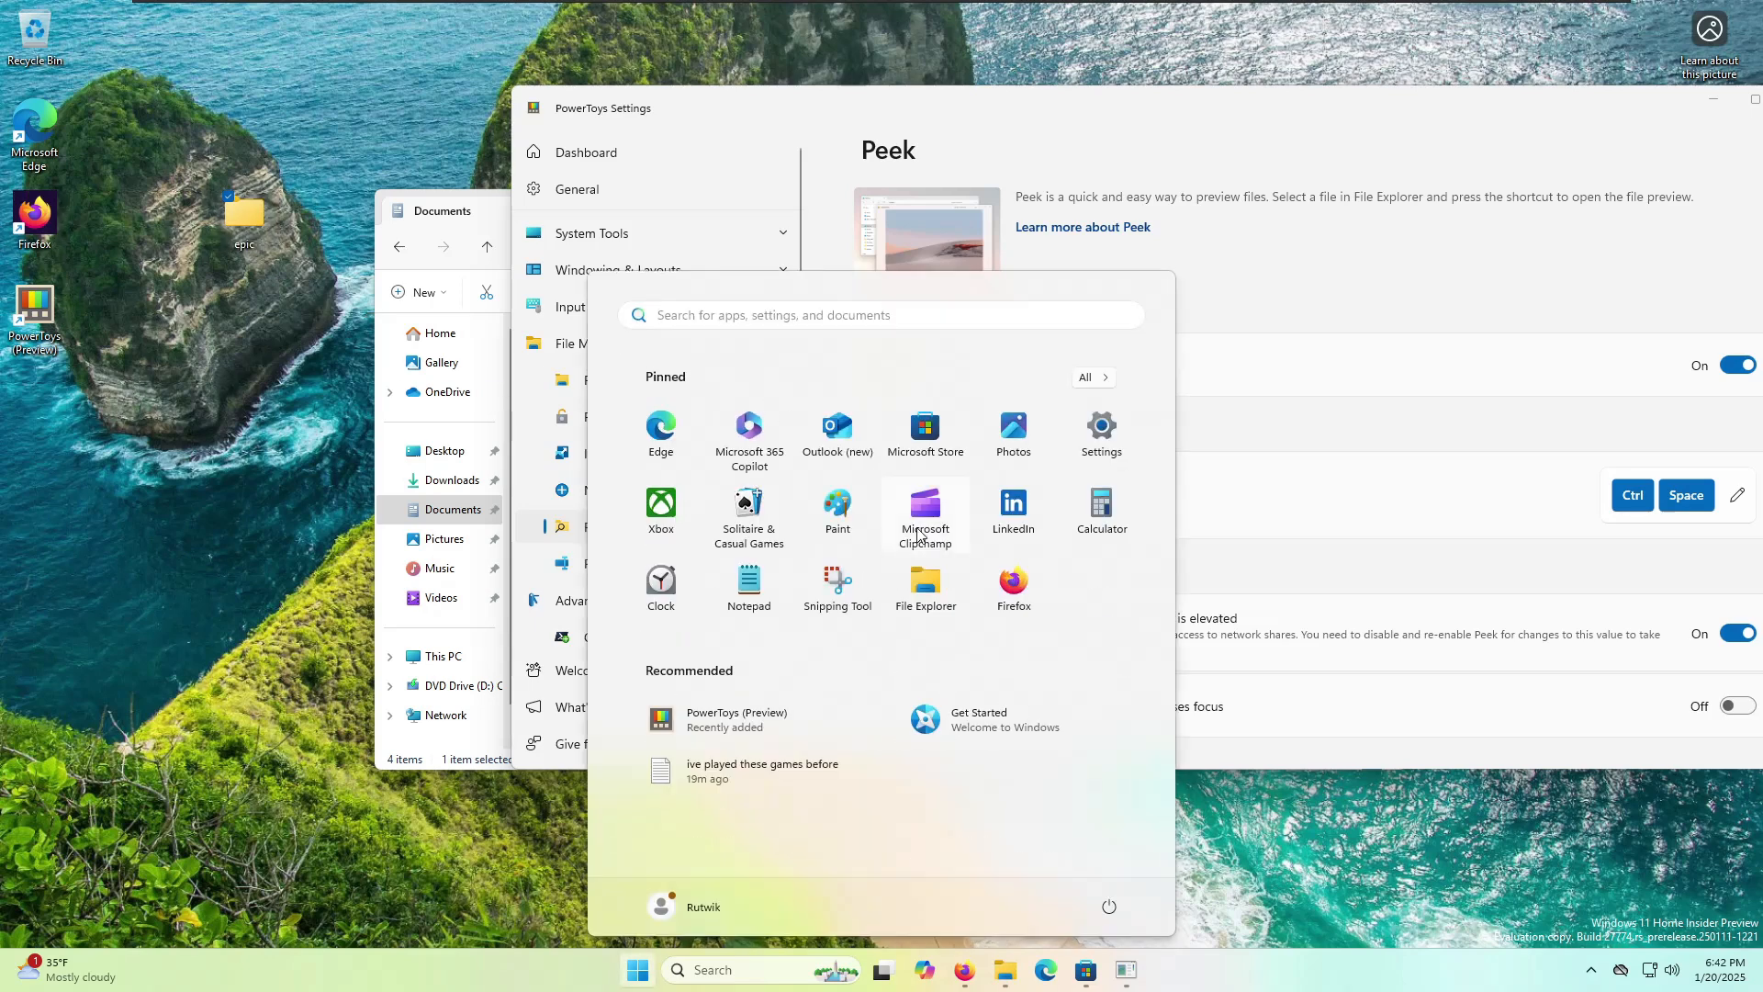
{"action": "key", "text": "Escape"}
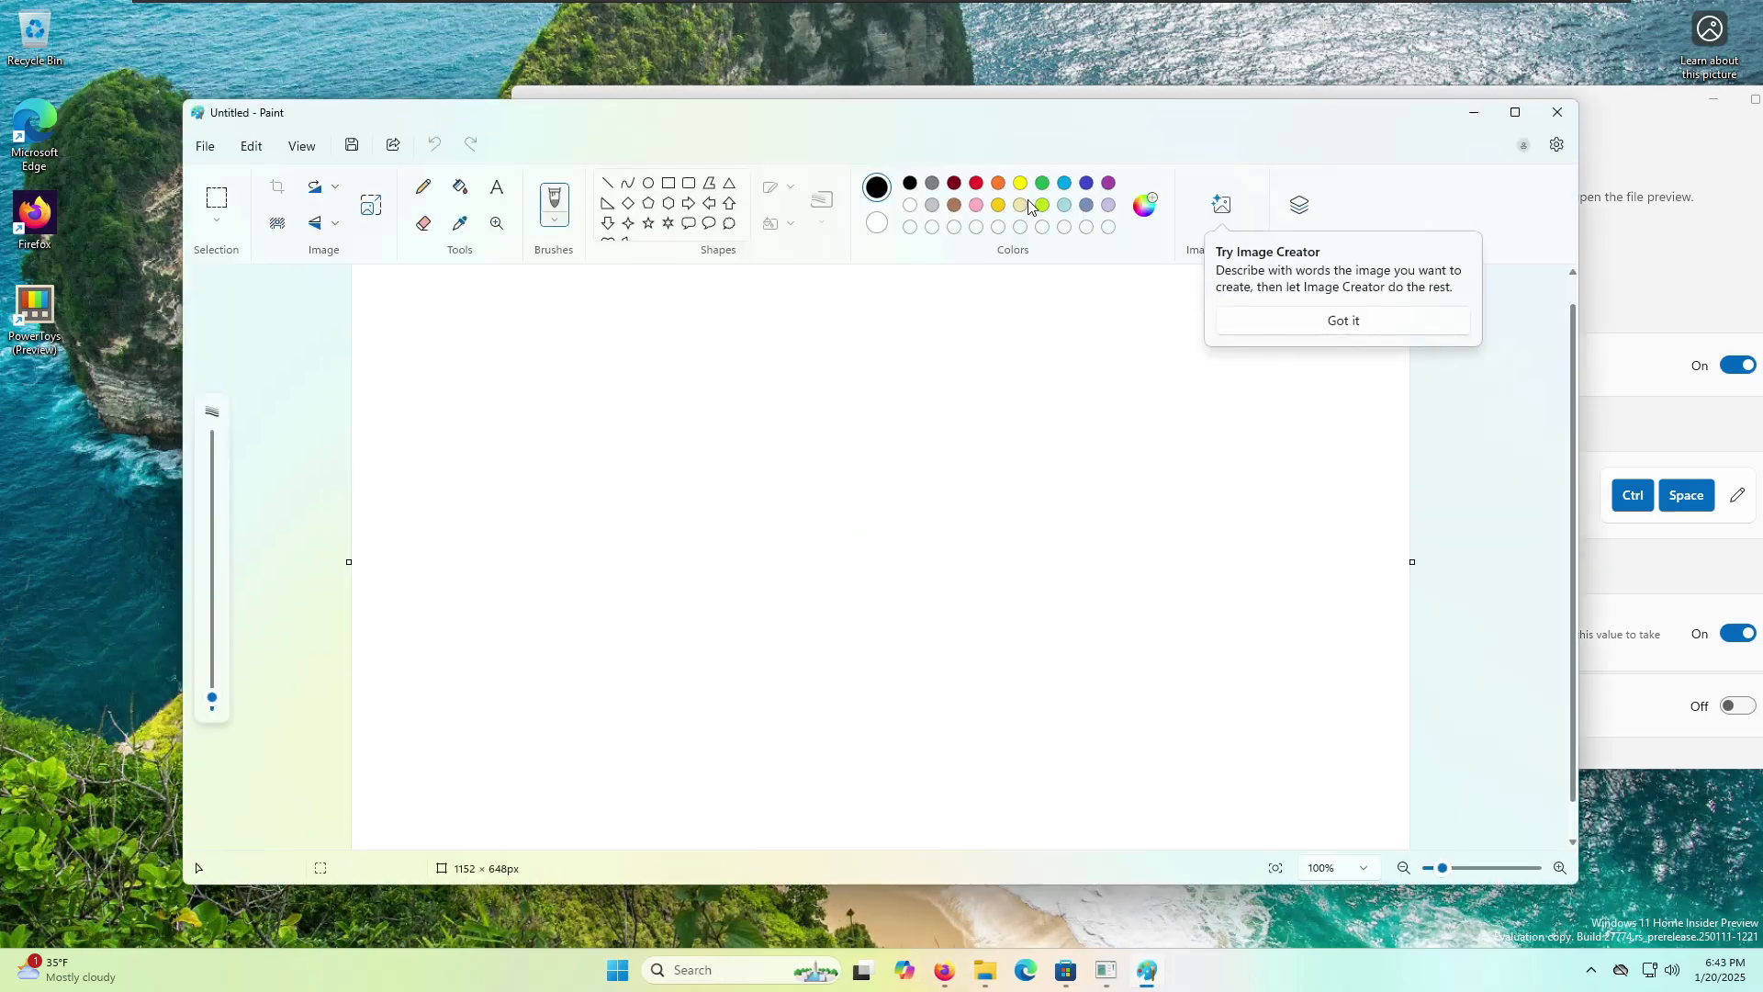
{"action": "left_click", "coordinate": [460, 187]}
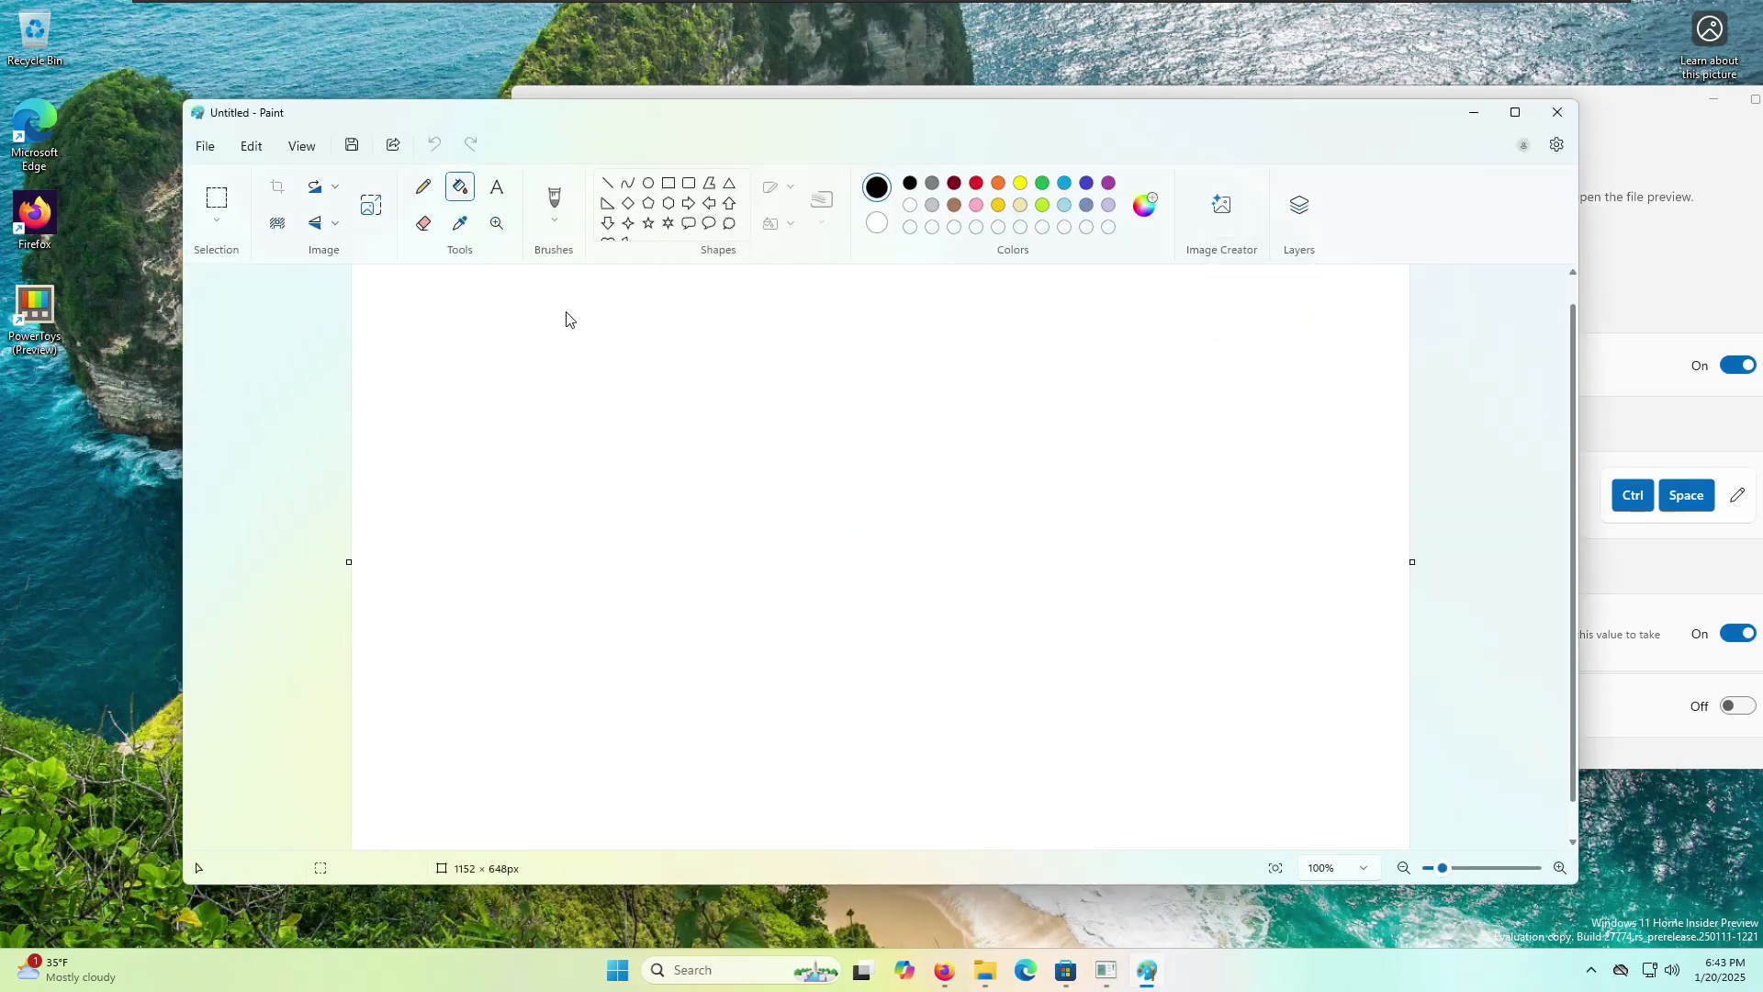
{"action": "left_click", "coordinate": [613, 393]}
{"action": "left_click", "coordinate": [1044, 183]}
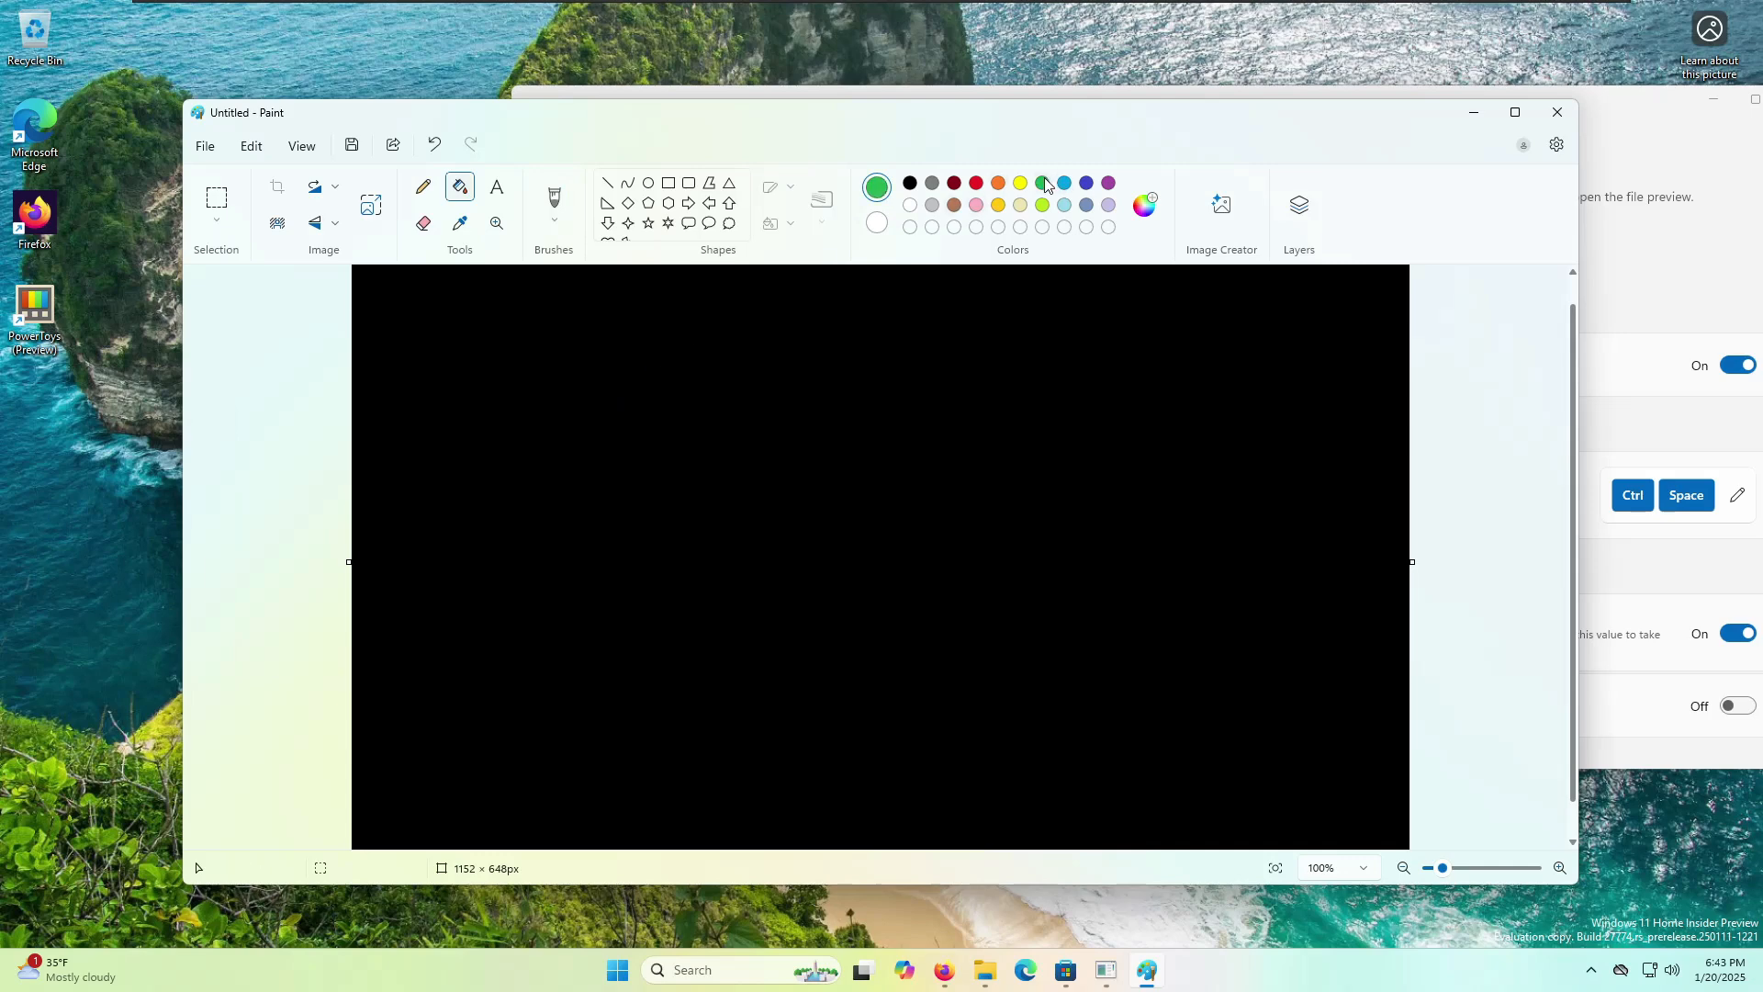
{"action": "left_click", "coordinate": [783, 333]}
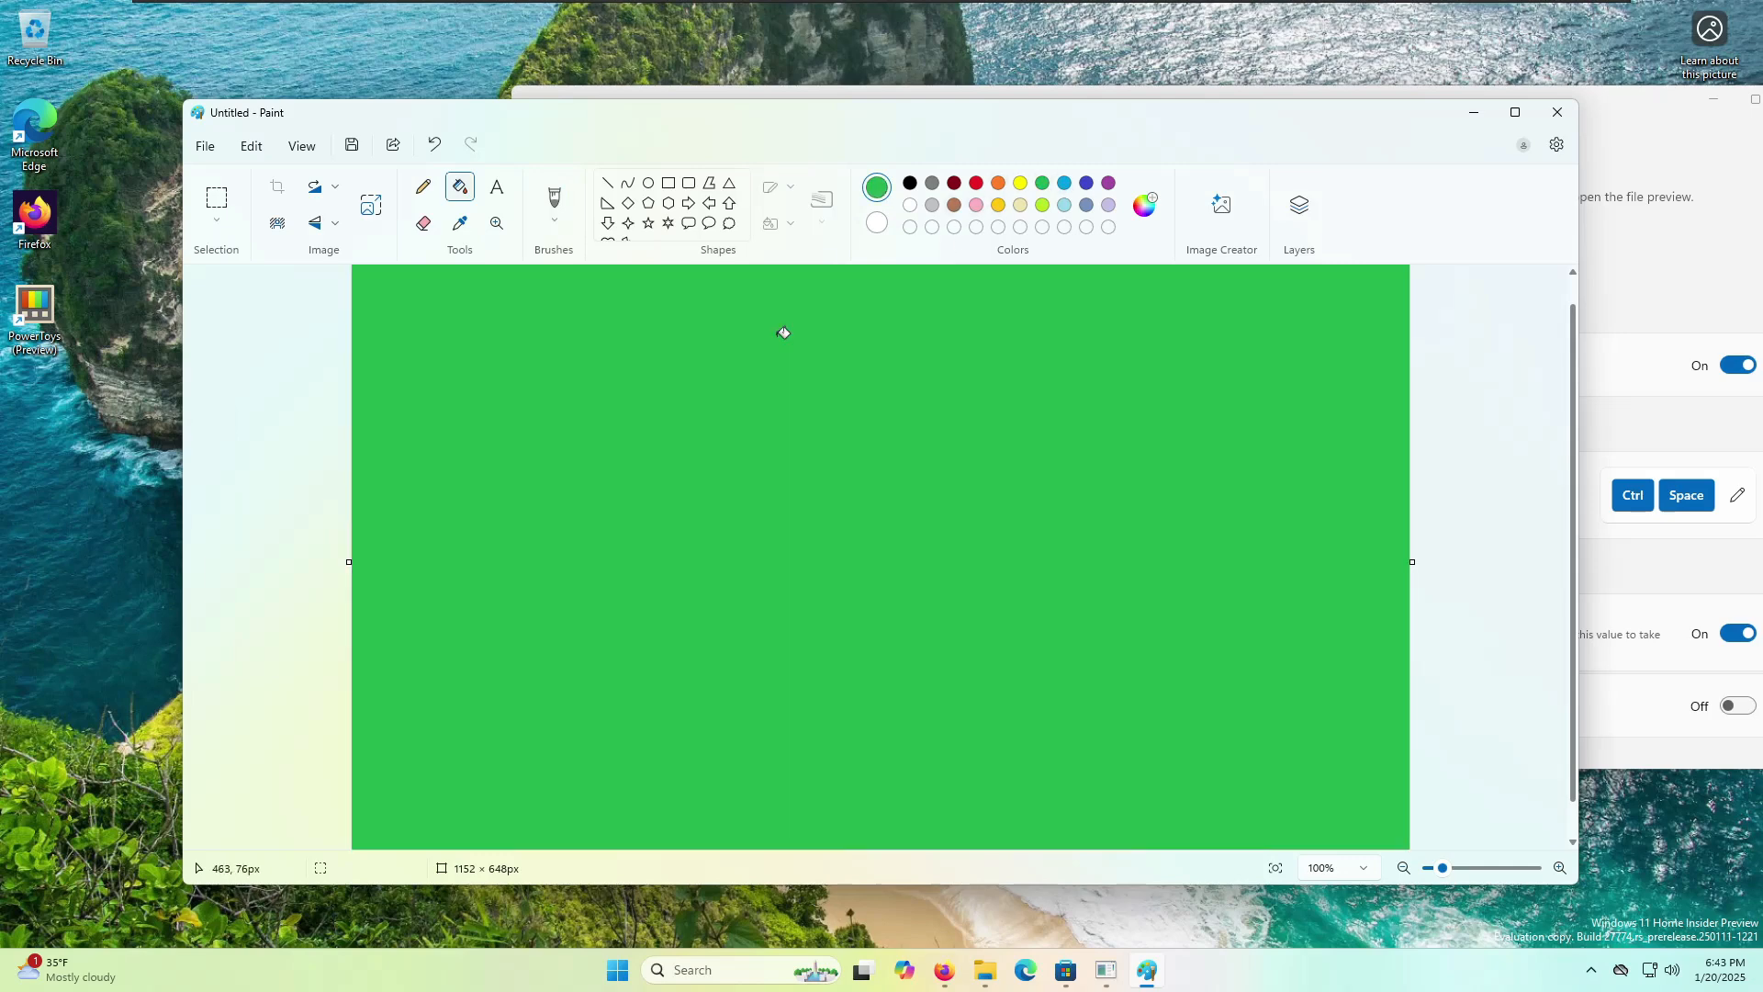
- Draw a blue brush curve across the full width of the green canvas, sloping down towards the lower right
{"action": "left_click", "coordinate": [1065, 186]}
{"action": "left_click", "coordinate": [554, 201]}
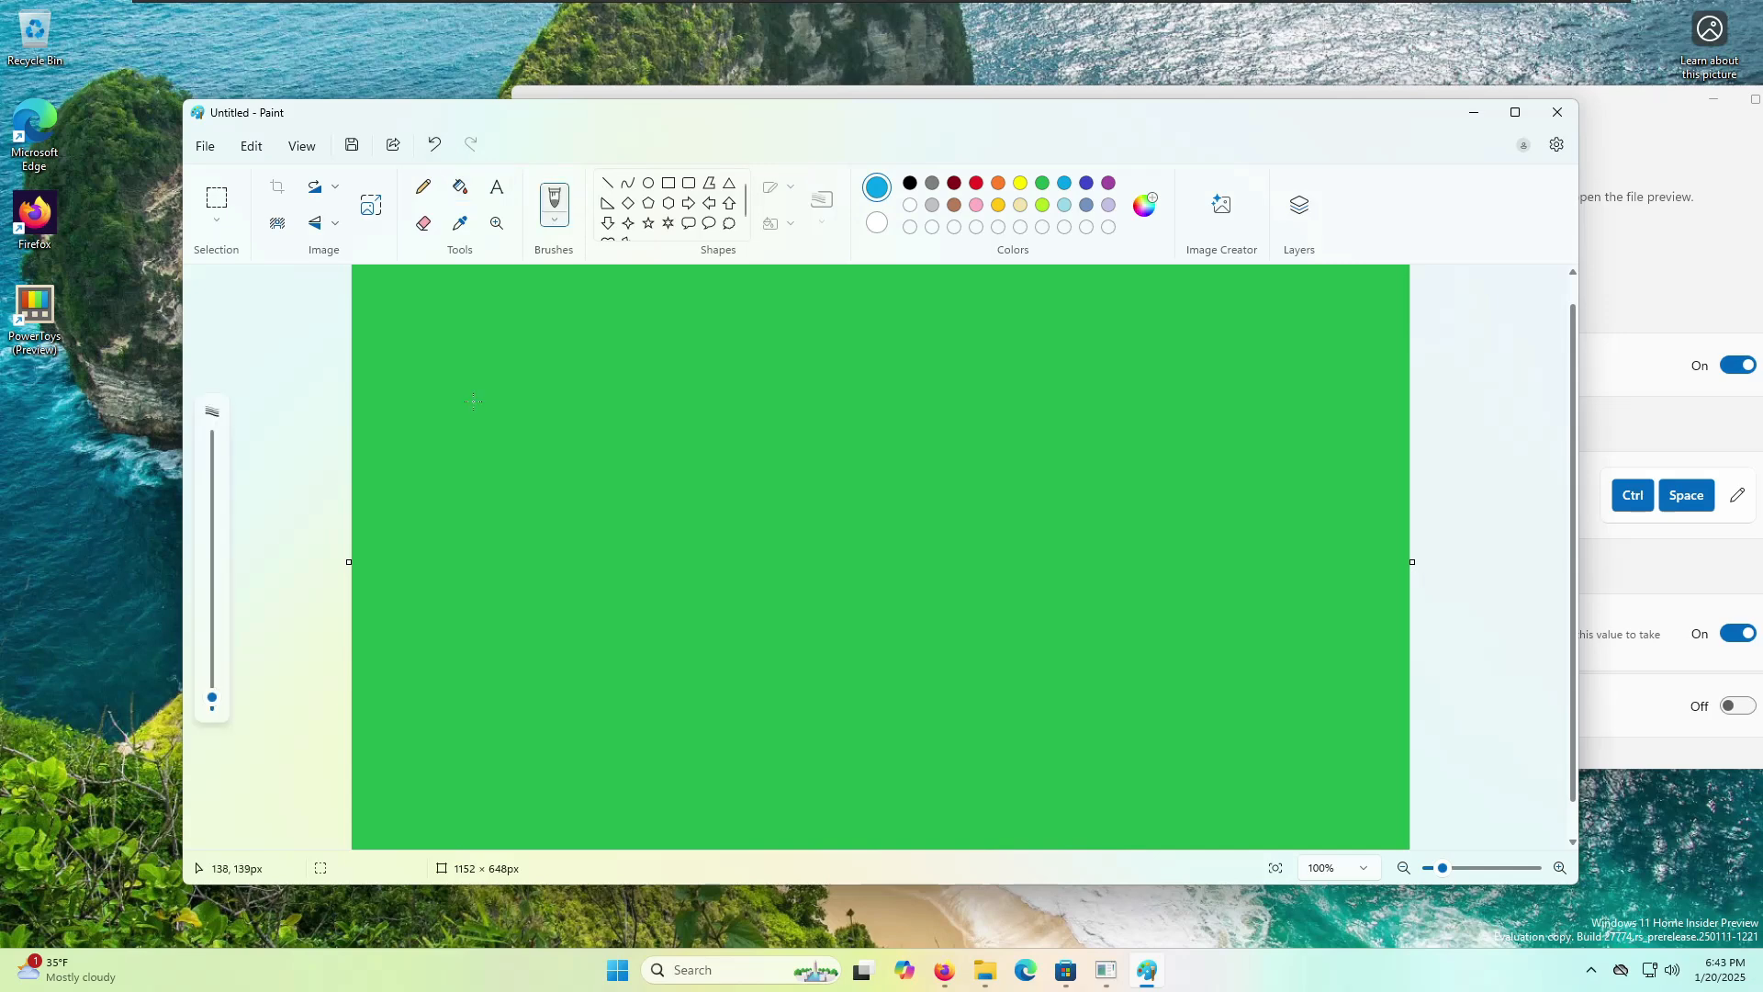
{"action": "mouse_move", "coordinate": [352, 547]}
{"action": "left_mouse_down"}
{"action": "mouse_move", "coordinate": [725, 484]}
{"action": "mouse_move", "coordinate": [1403, 758]}
{"action": "mouse_move", "coordinate": [1504, 763]}
{"action": "left_mouse_up"}
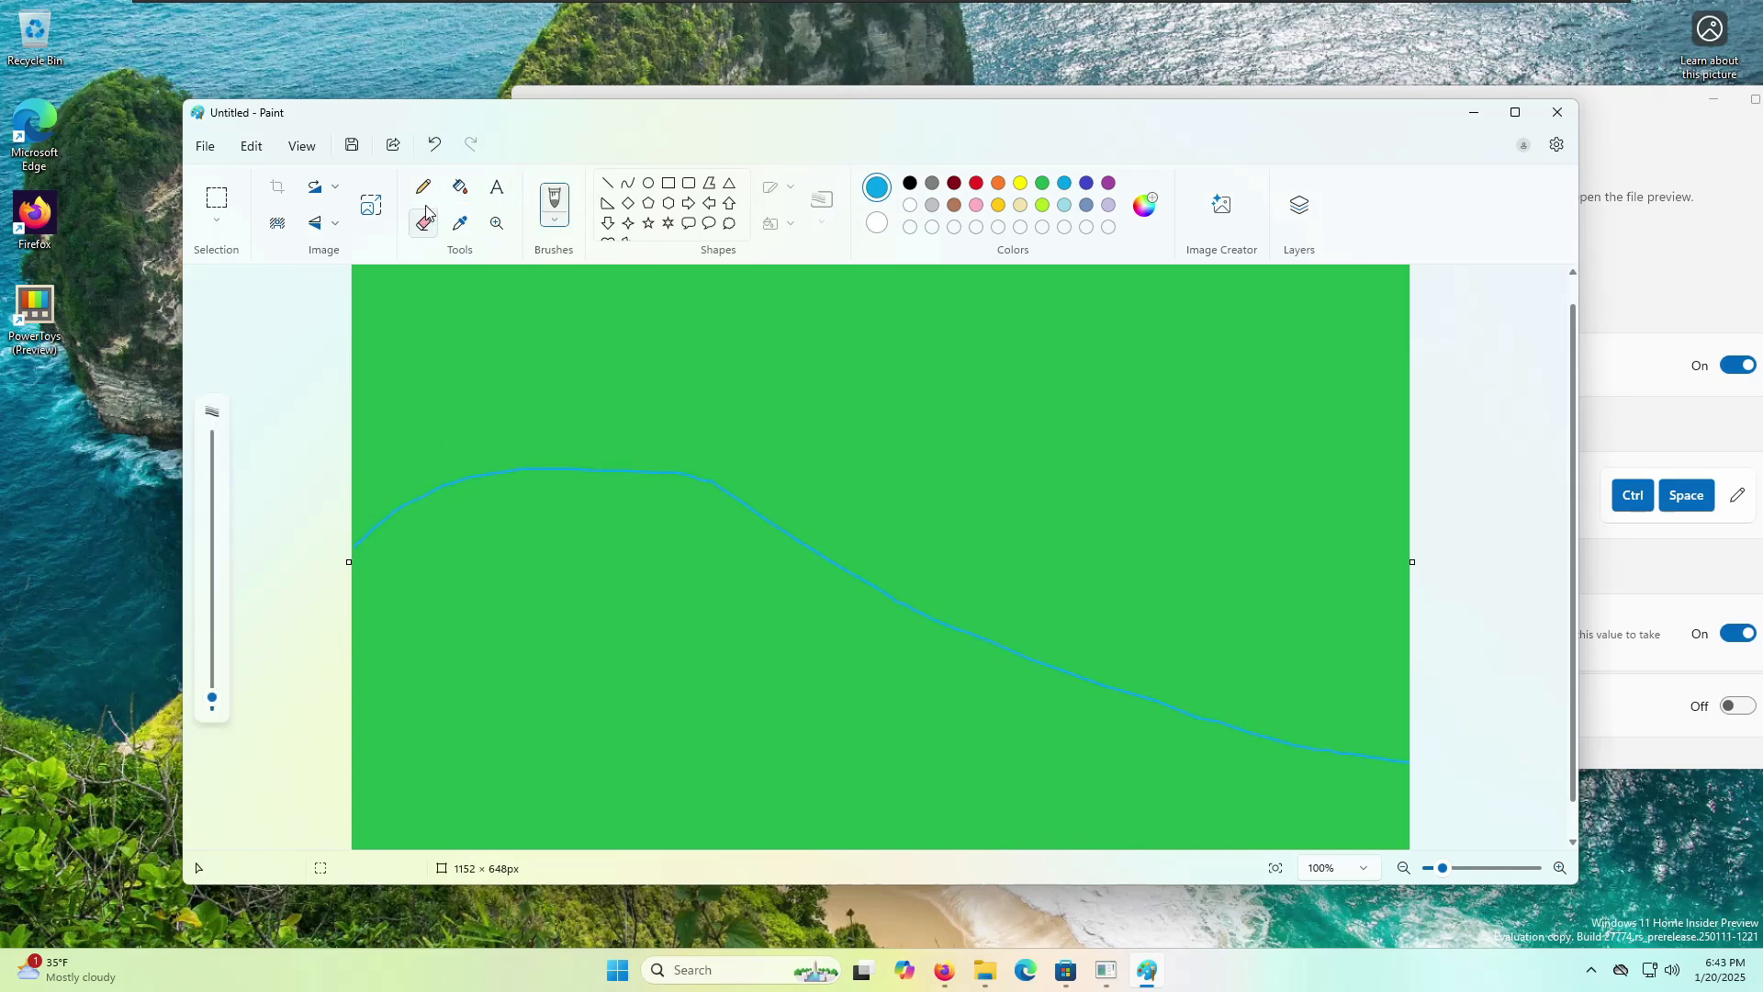
{"action": "left_click", "coordinate": [460, 186]}
{"action": "left_click", "coordinate": [521, 577]}
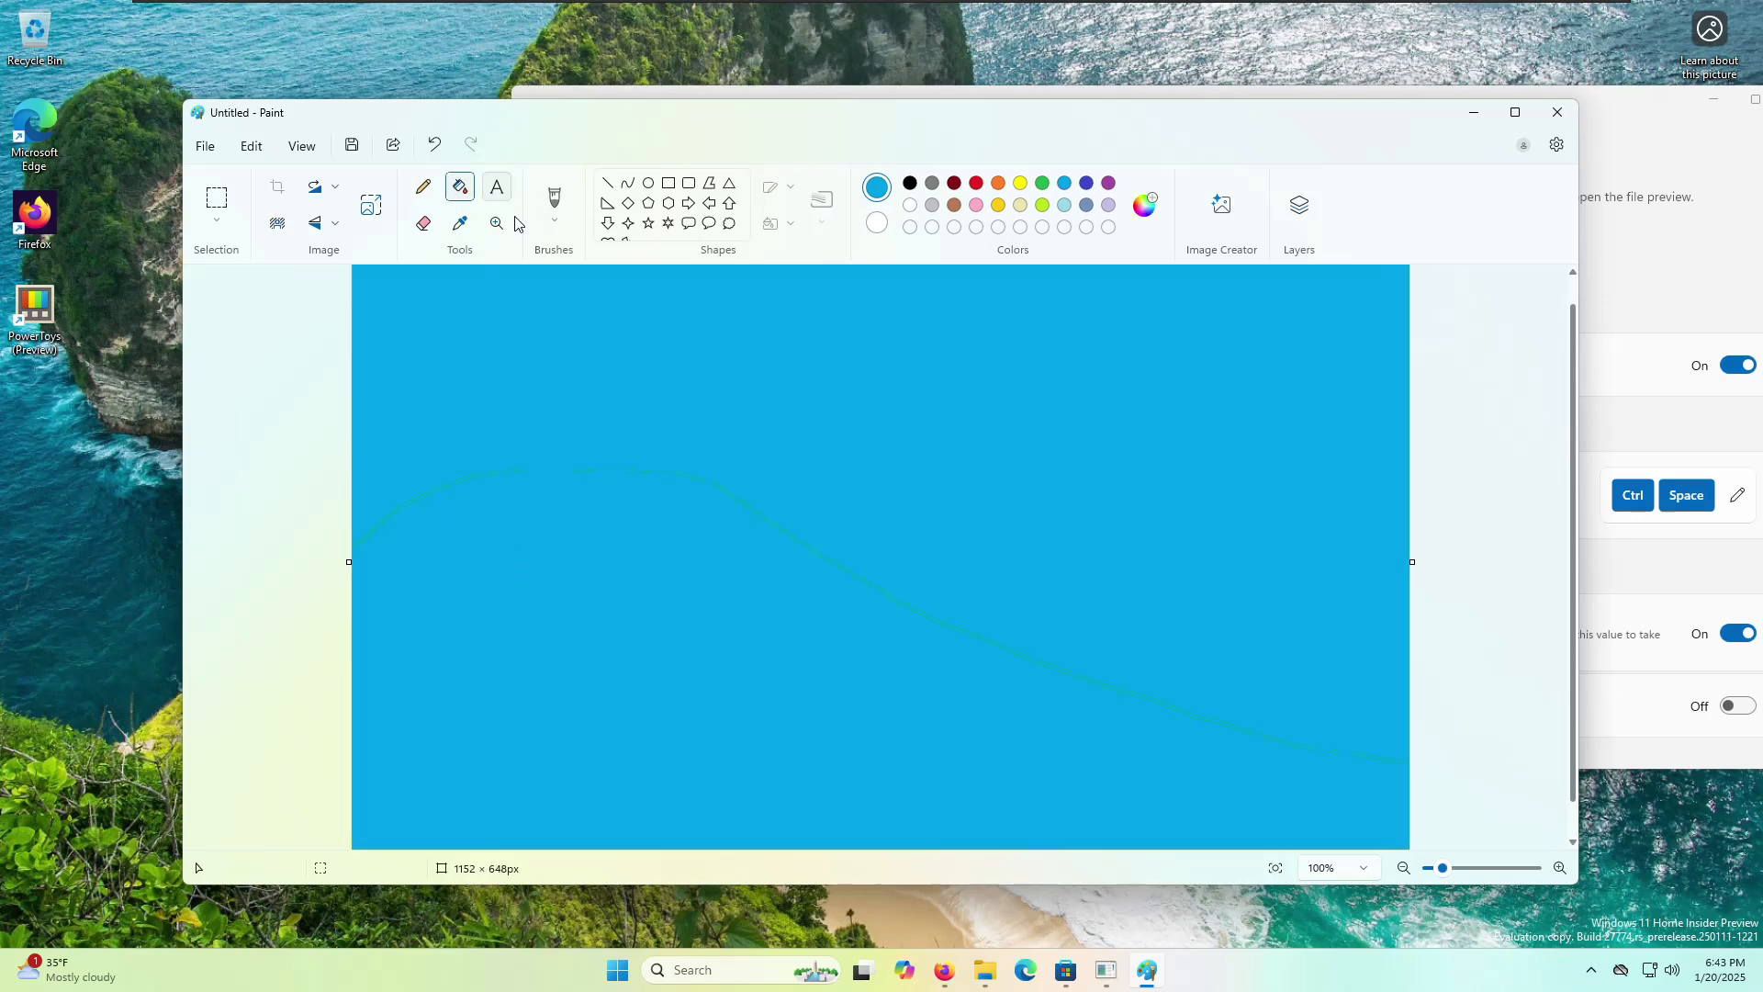
{"action": "left_click", "coordinate": [553, 206]}
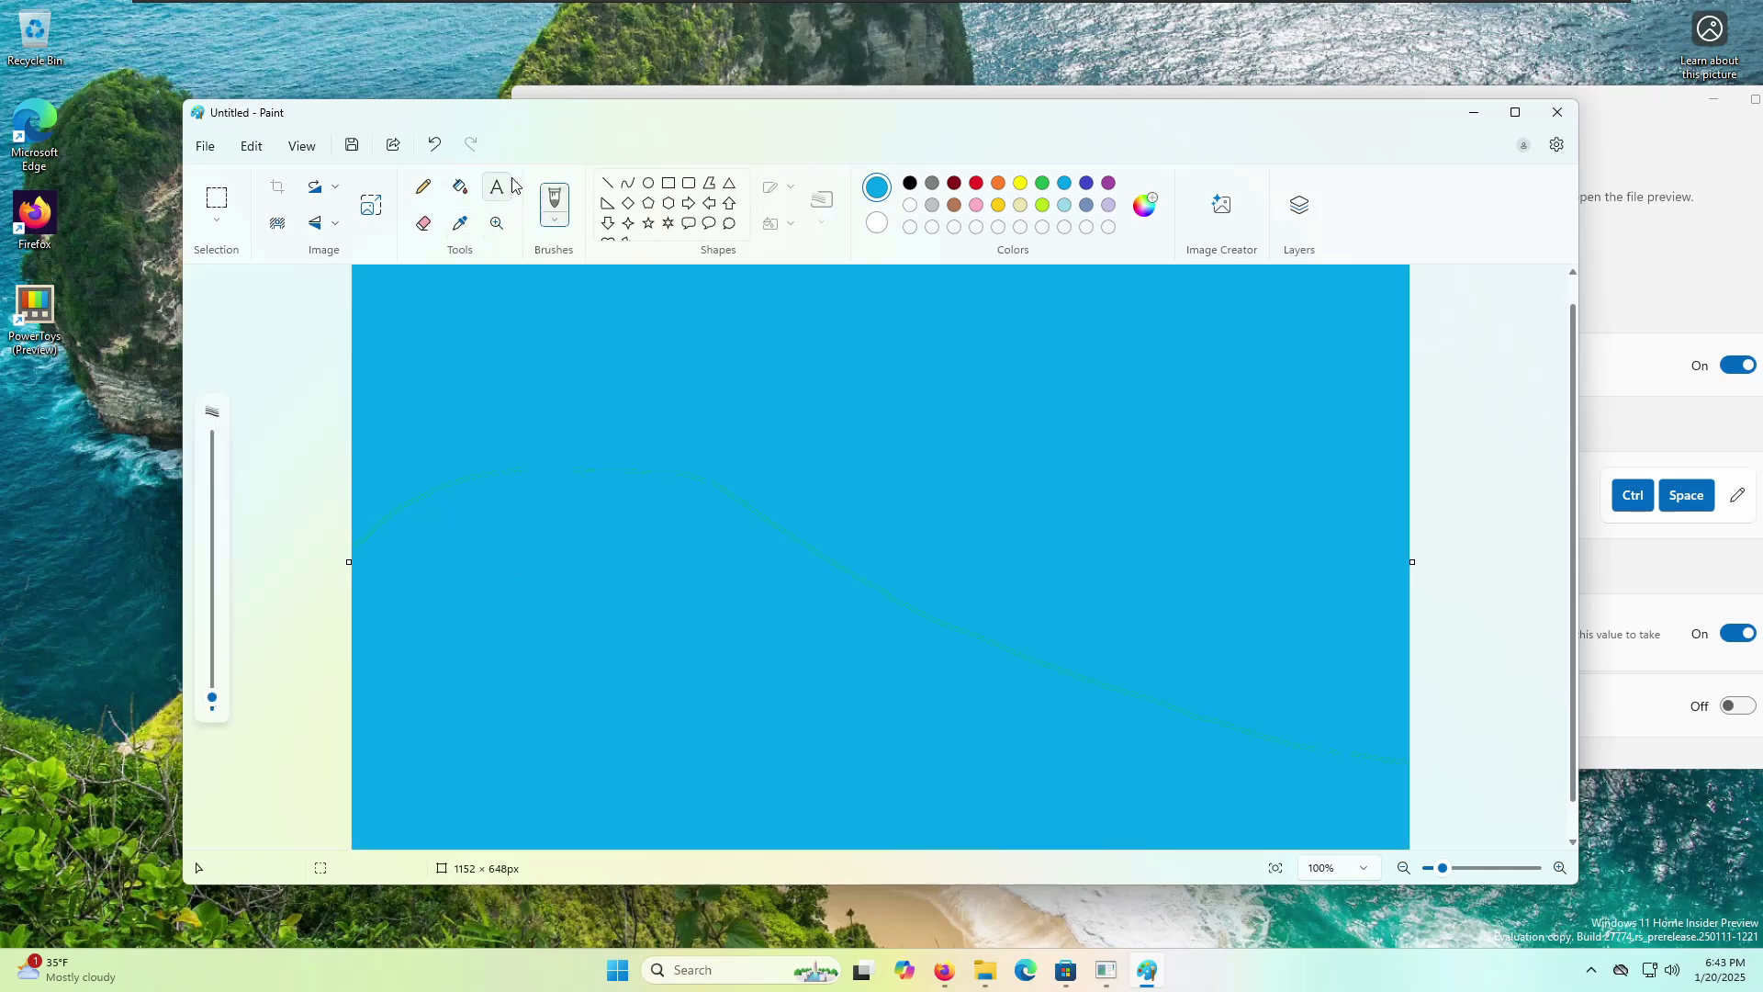
{"action": "key", "text": "ctrl+z"}
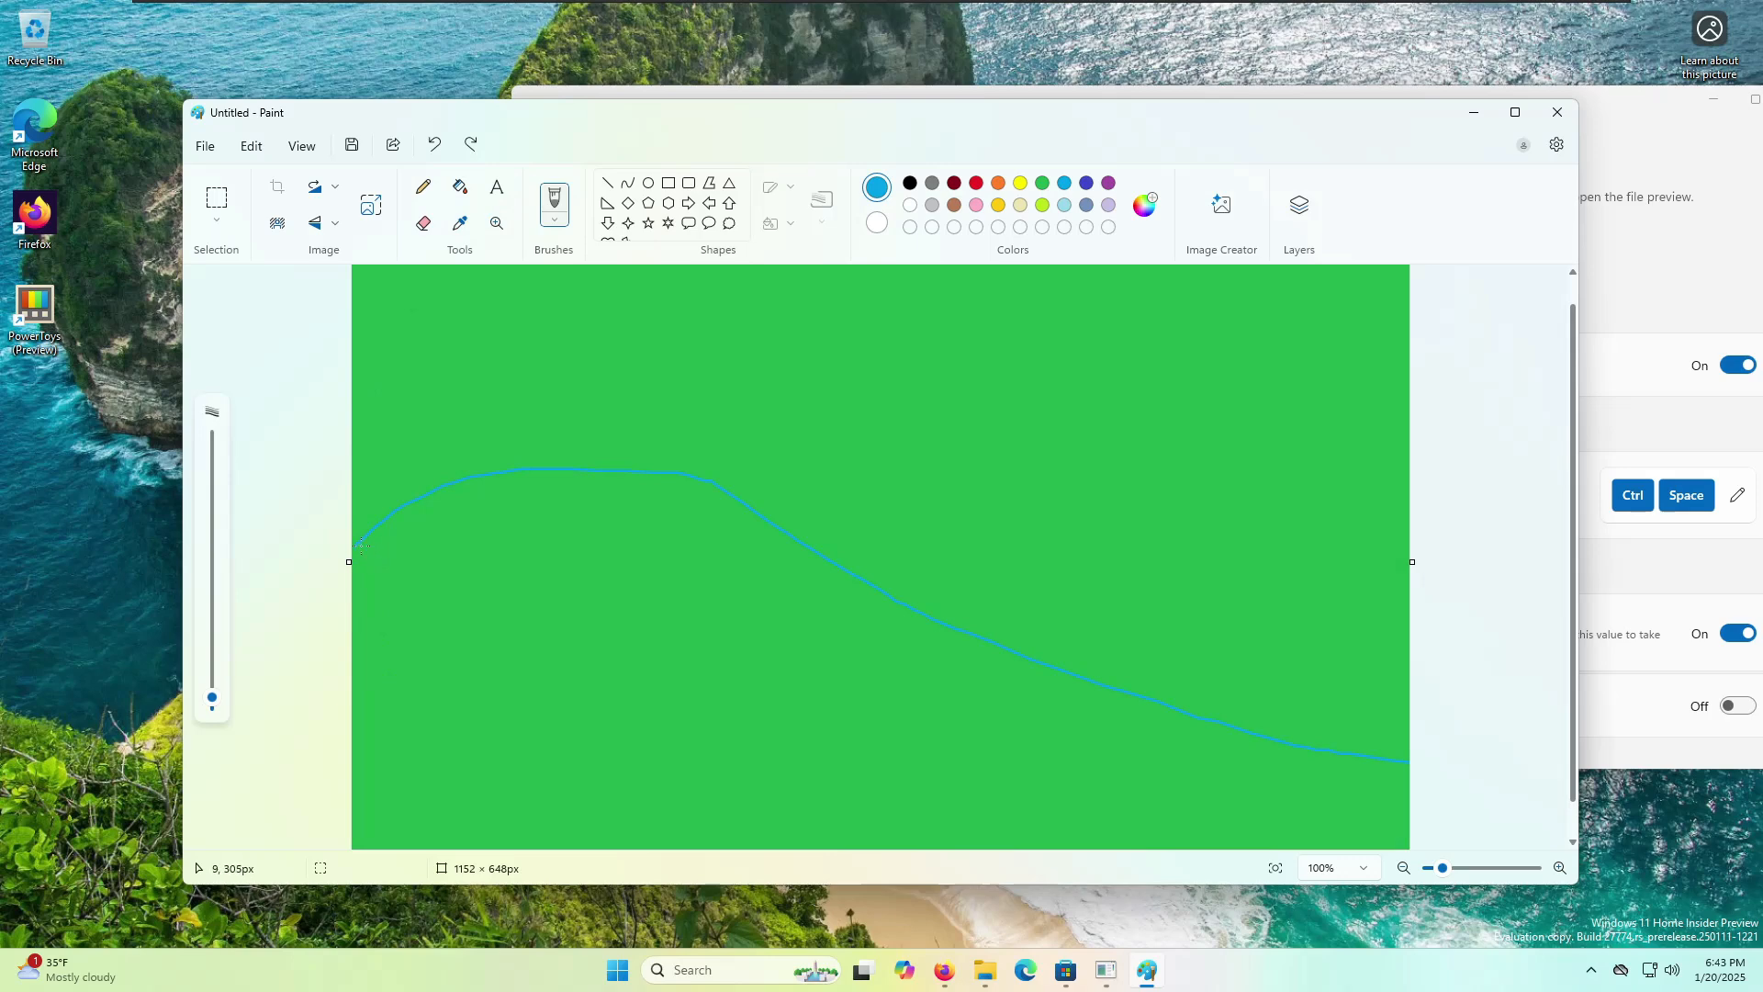
- Fill the area below the curve with blue
{"action": "left_click", "coordinate": [460, 186]}
{"action": "left_click", "coordinate": [567, 554]}
{"action": "scroll", "coordinate": [566, 551], "scroll_direction": "down", "scroll_amount": 1}
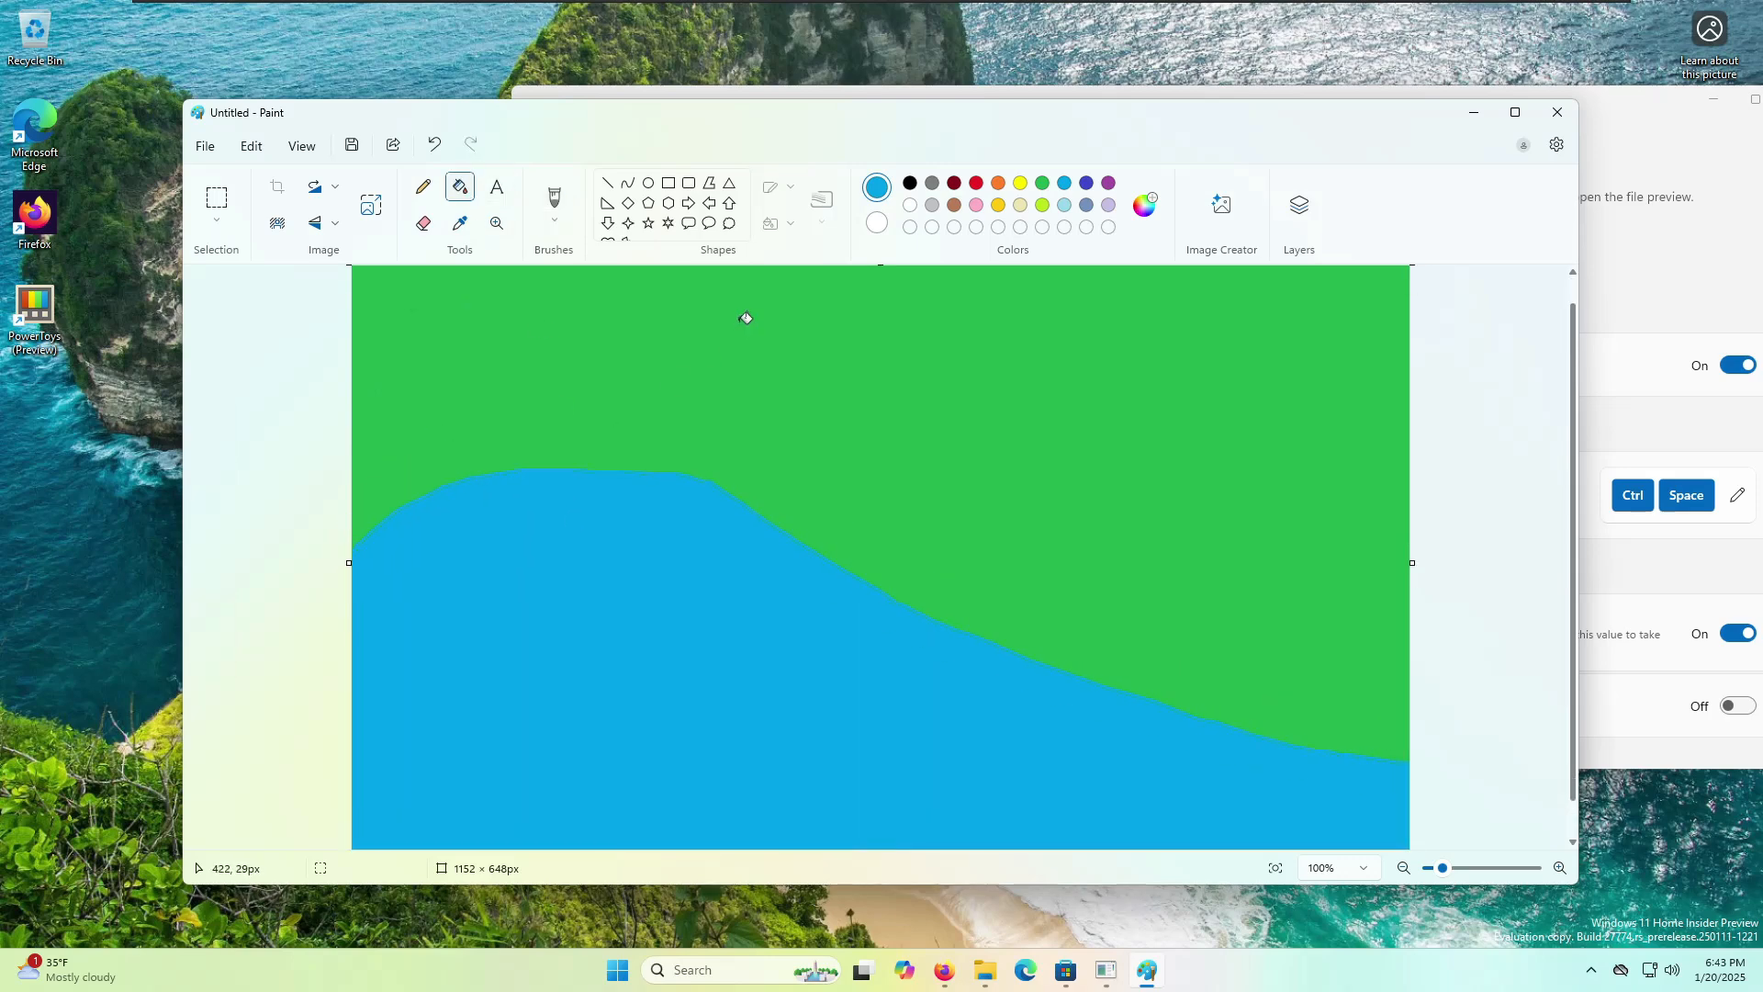
- Draw three closed white cloud outlines with the brush in the green area above the curve
{"action": "left_click", "coordinate": [911, 205]}
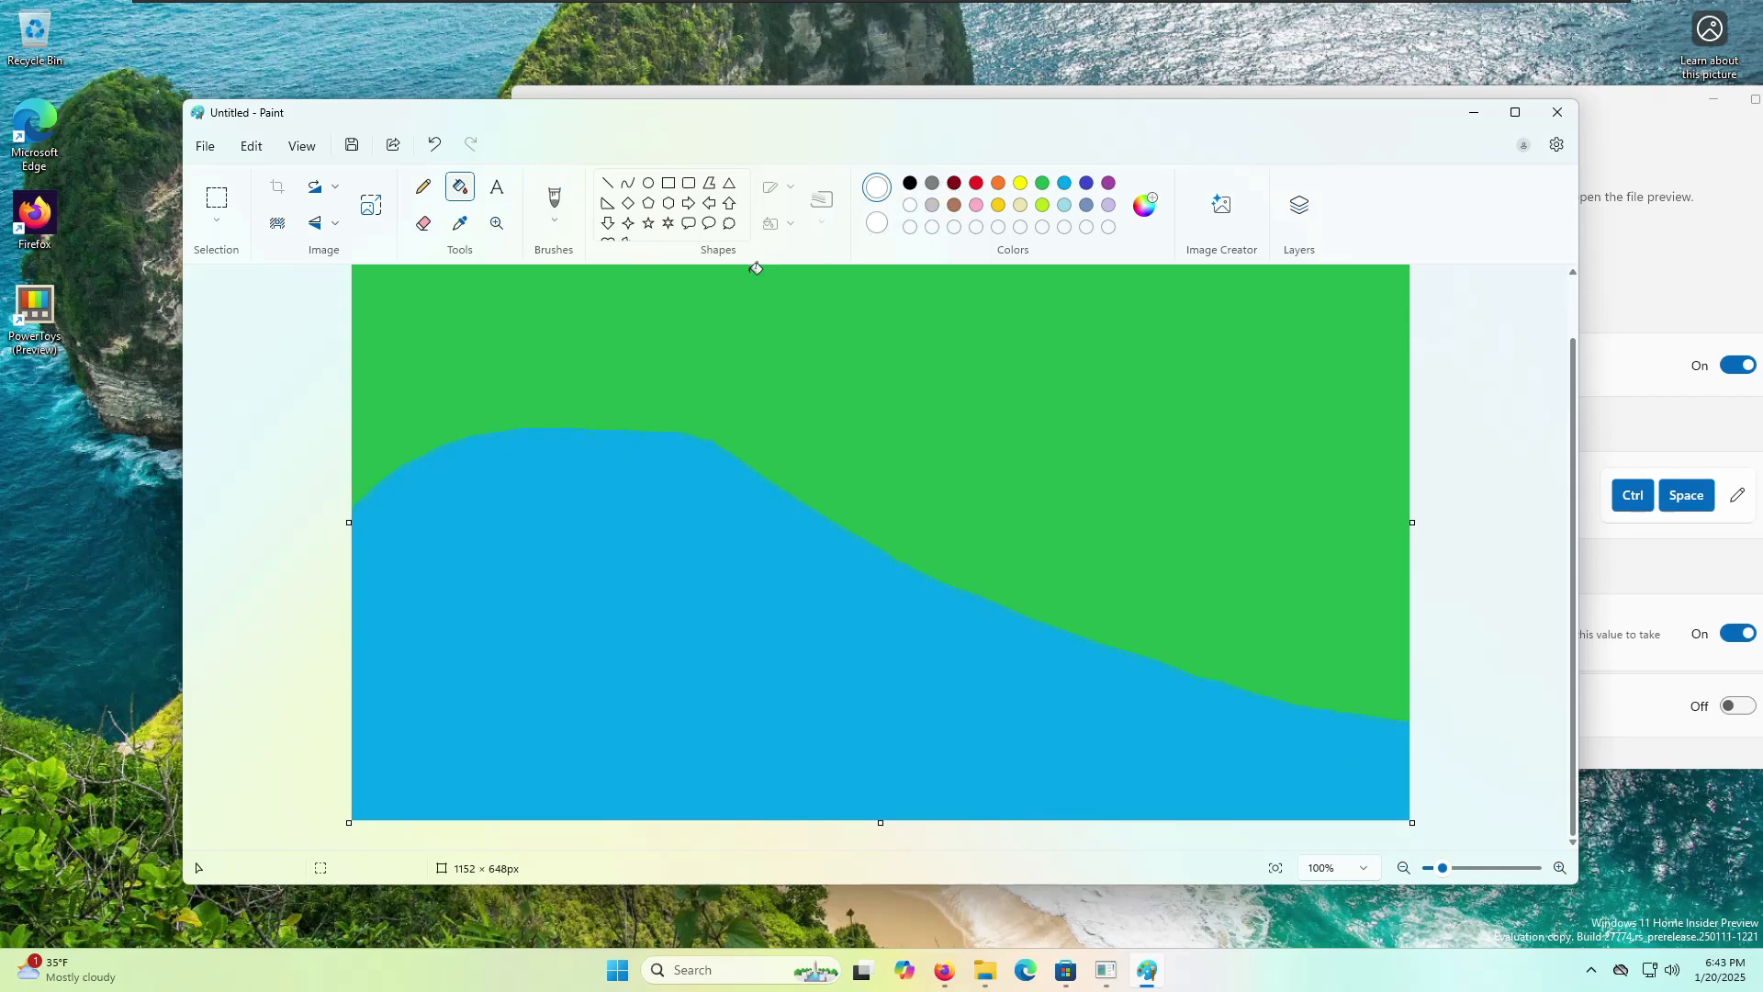
{"action": "left_click", "coordinate": [553, 200]}
{"action": "mouse_move", "coordinate": [620, 303]}
{"action": "left_mouse_down"}
{"action": "mouse_move", "coordinate": [455, 330]}
{"action": "mouse_move", "coordinate": [643, 364]}
{"action": "left_mouse_up"}
{"action": "mouse_move", "coordinate": [861, 345]}
{"action": "left_mouse_down"}
{"action": "mouse_move", "coordinate": [967, 323]}
{"action": "mouse_move", "coordinate": [1036, 418]}
{"action": "mouse_move", "coordinate": [868, 358]}
{"action": "left_mouse_up"}
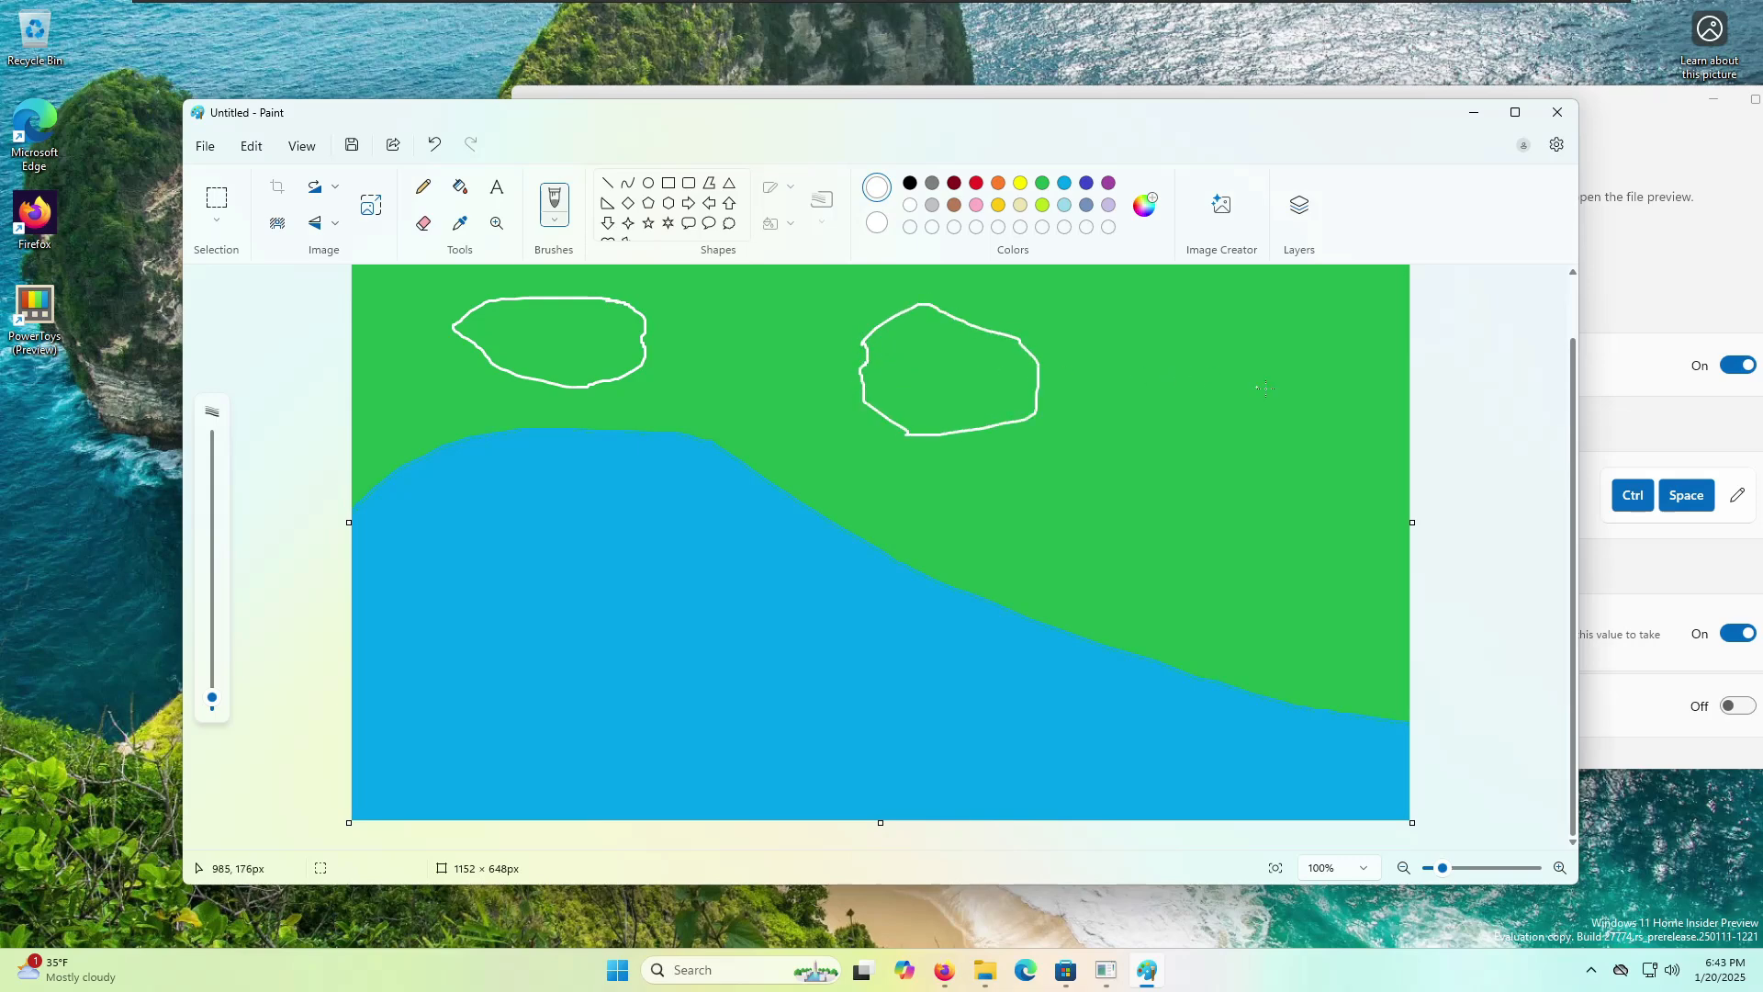
{"action": "mouse_move", "coordinate": [1247, 385]}
{"action": "left_mouse_down"}
{"action": "mouse_move", "coordinate": [1053, 475]}
{"action": "mouse_move", "coordinate": [1293, 517]}
{"action": "mouse_move", "coordinate": [1223, 374]}
{"action": "left_mouse_up"}
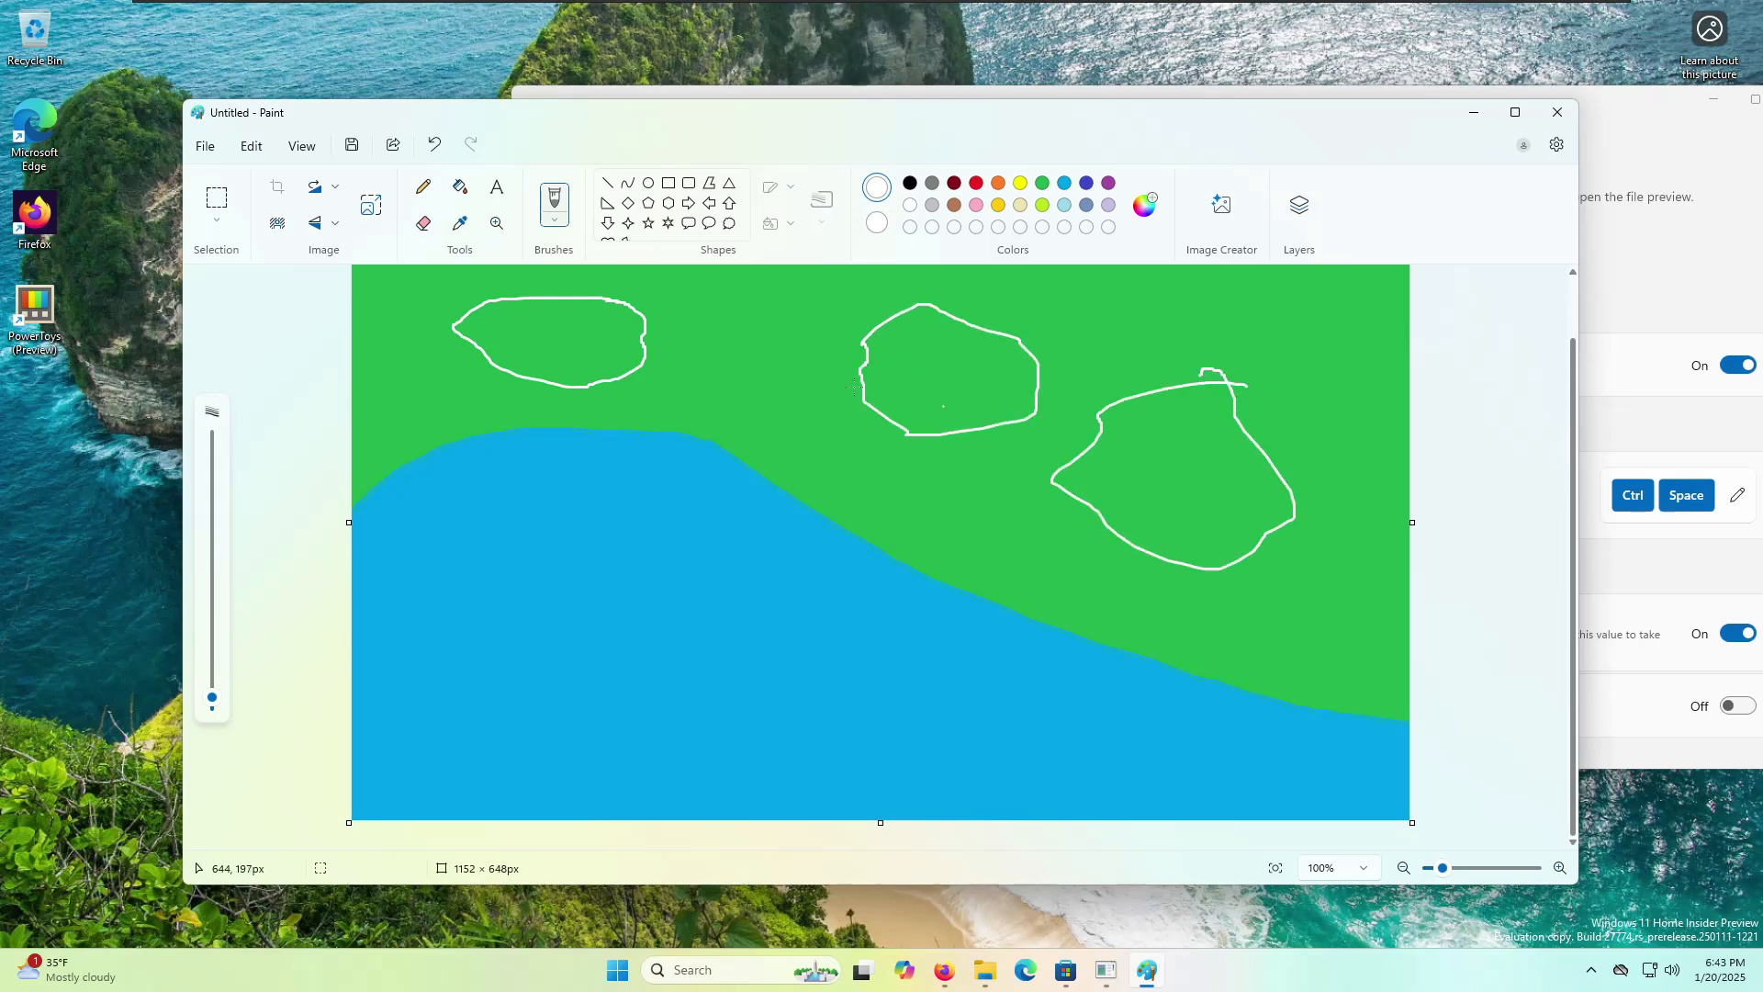
- Fill the three cloud outlines with white
{"action": "left_click", "coordinate": [460, 187]}
{"action": "left_click", "coordinate": [512, 339]}
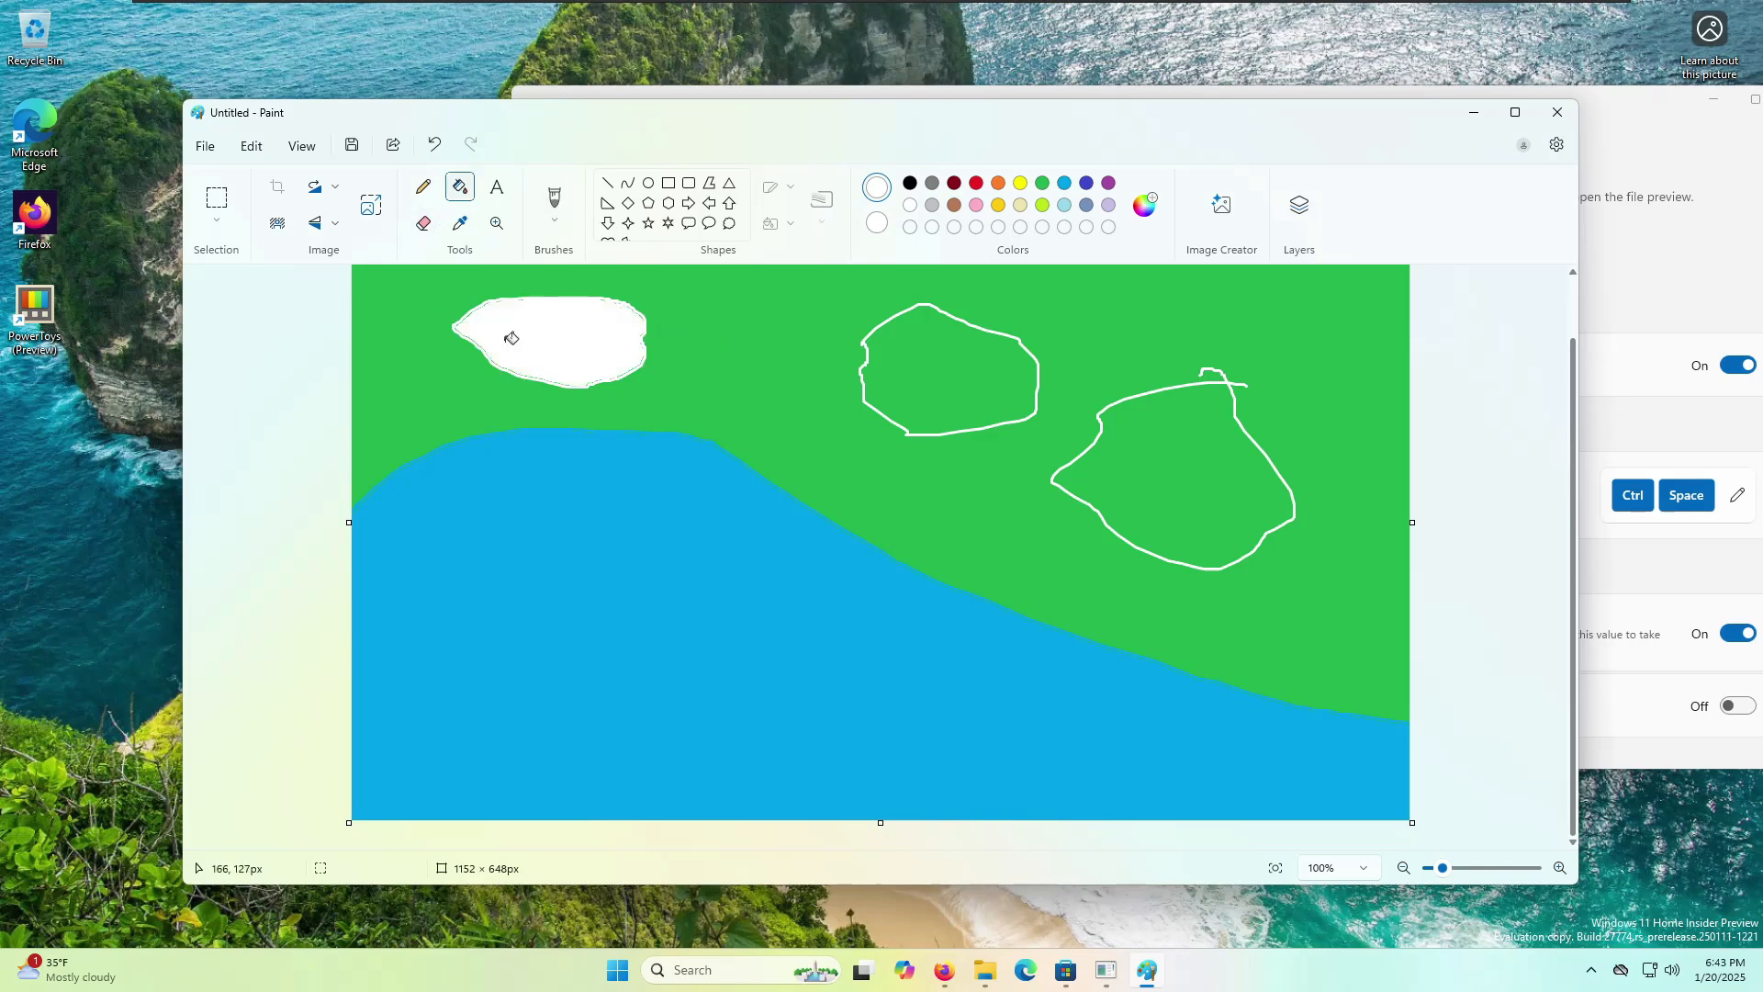
{"action": "left_click", "coordinate": [960, 388]}
{"action": "left_click", "coordinate": [1126, 468]}
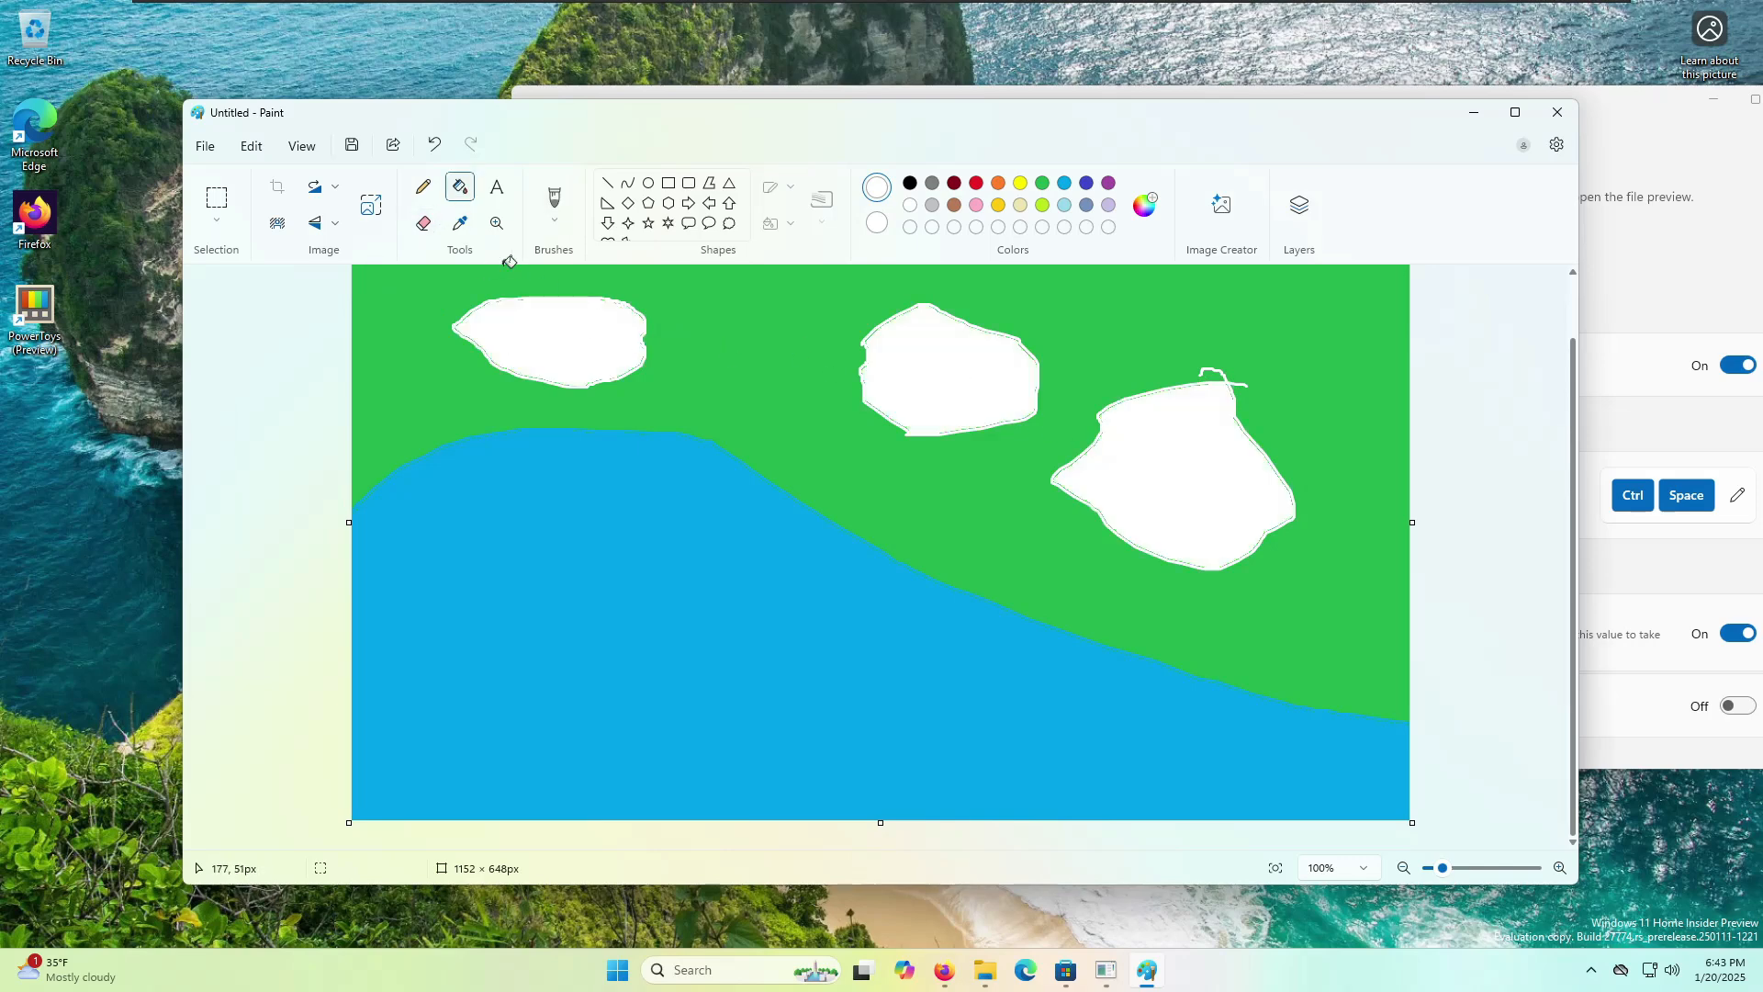
- Save the drawing as the PNG file Untitled in the desktop's epic folder and close Paint
{"action": "left_click", "coordinate": [352, 145]}
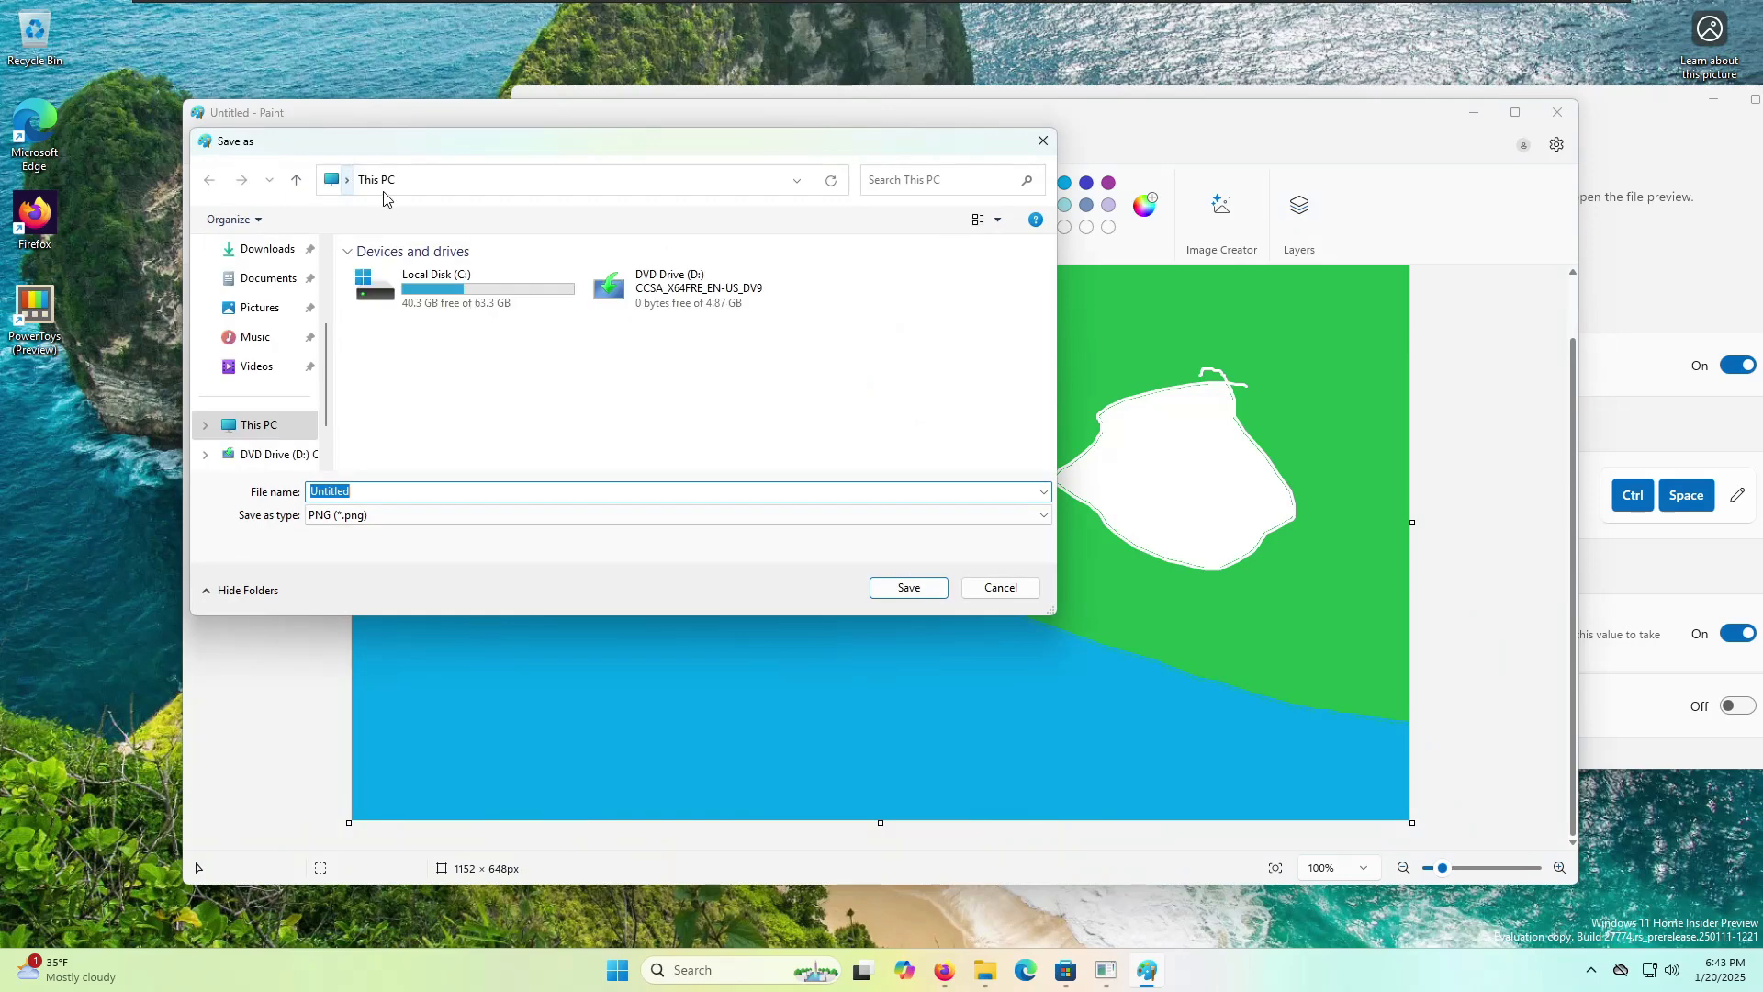
{"action": "scroll", "coordinate": [227, 339], "scroll_direction": "up", "scroll_amount": 3}
{"action": "left_click", "coordinate": [260, 372]}
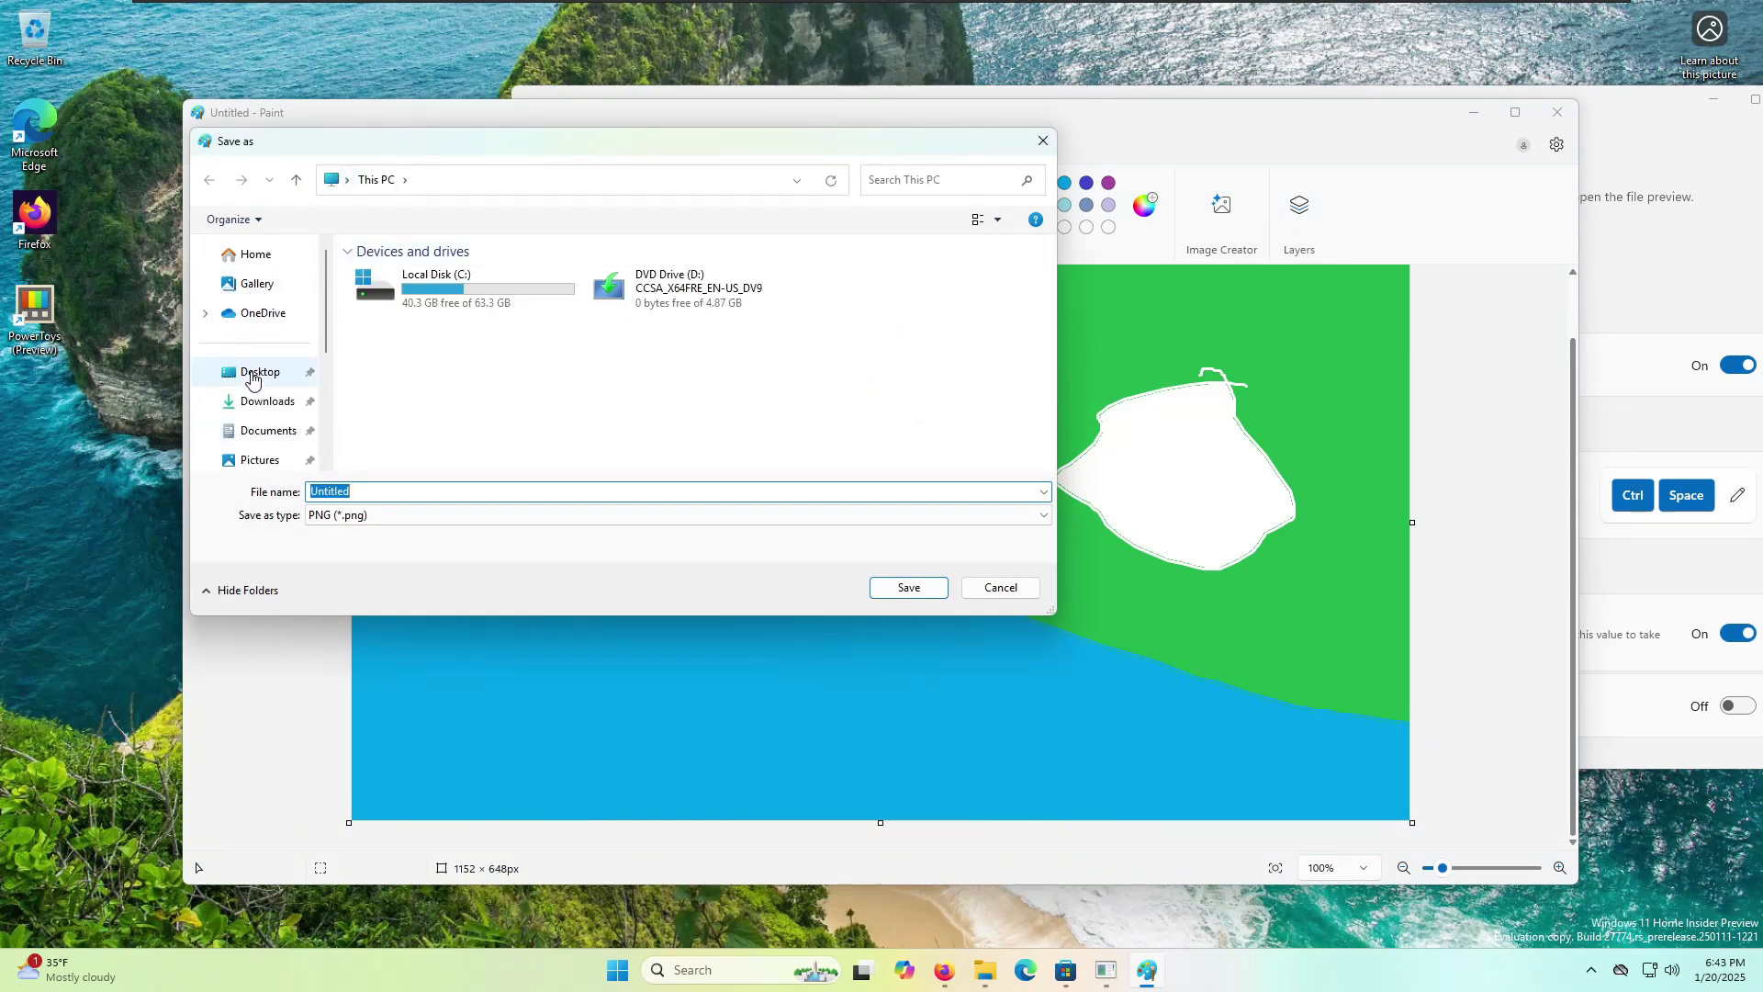
{"action": "double_click", "coordinate": [451, 277]}
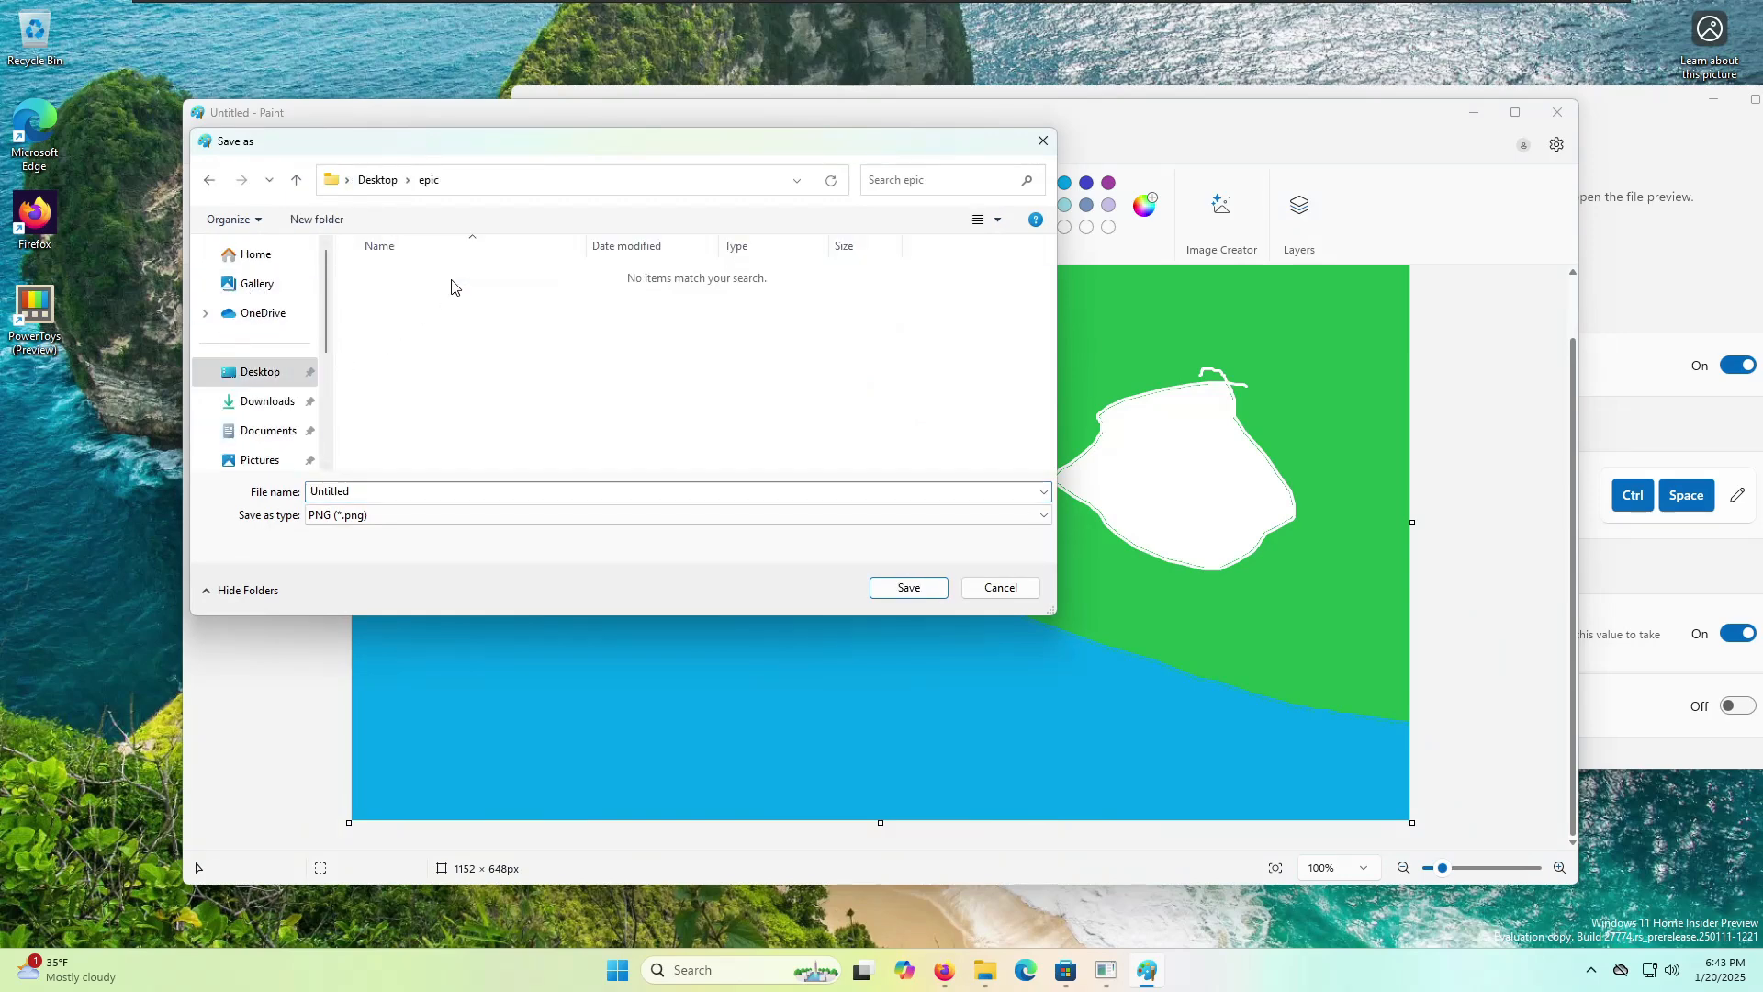
{"action": "left_click", "coordinate": [908, 587]}
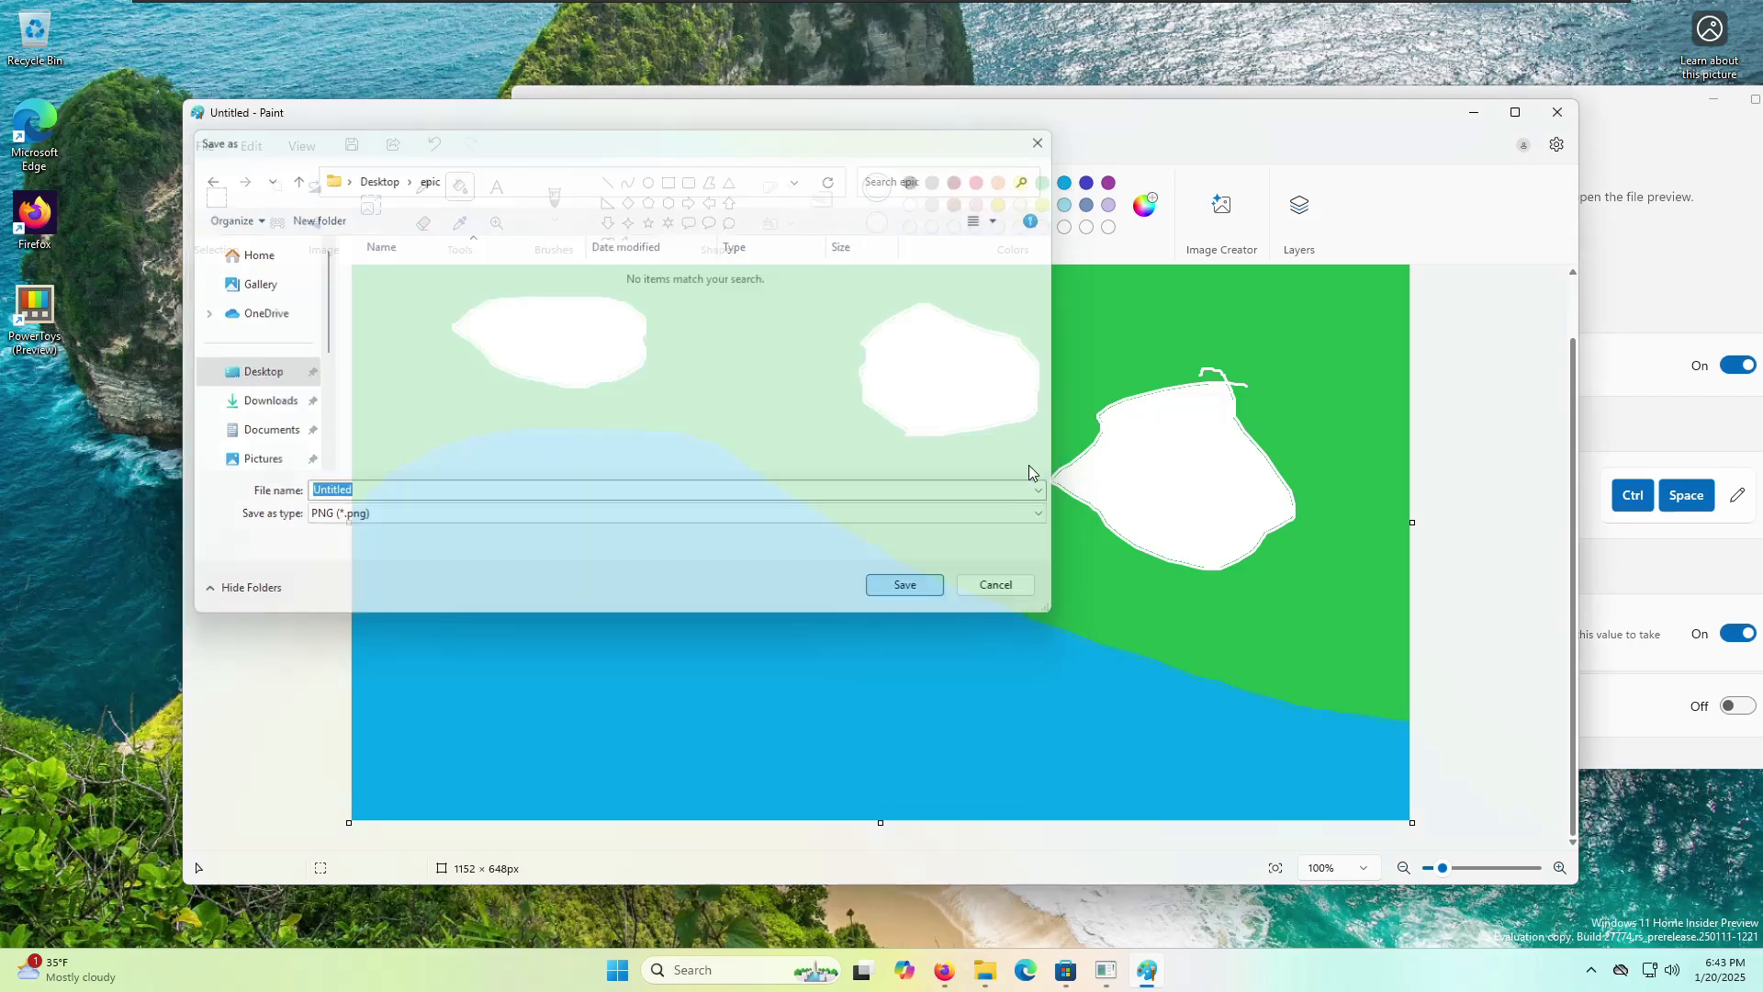
{"action": "left_click", "coordinate": [1554, 114]}
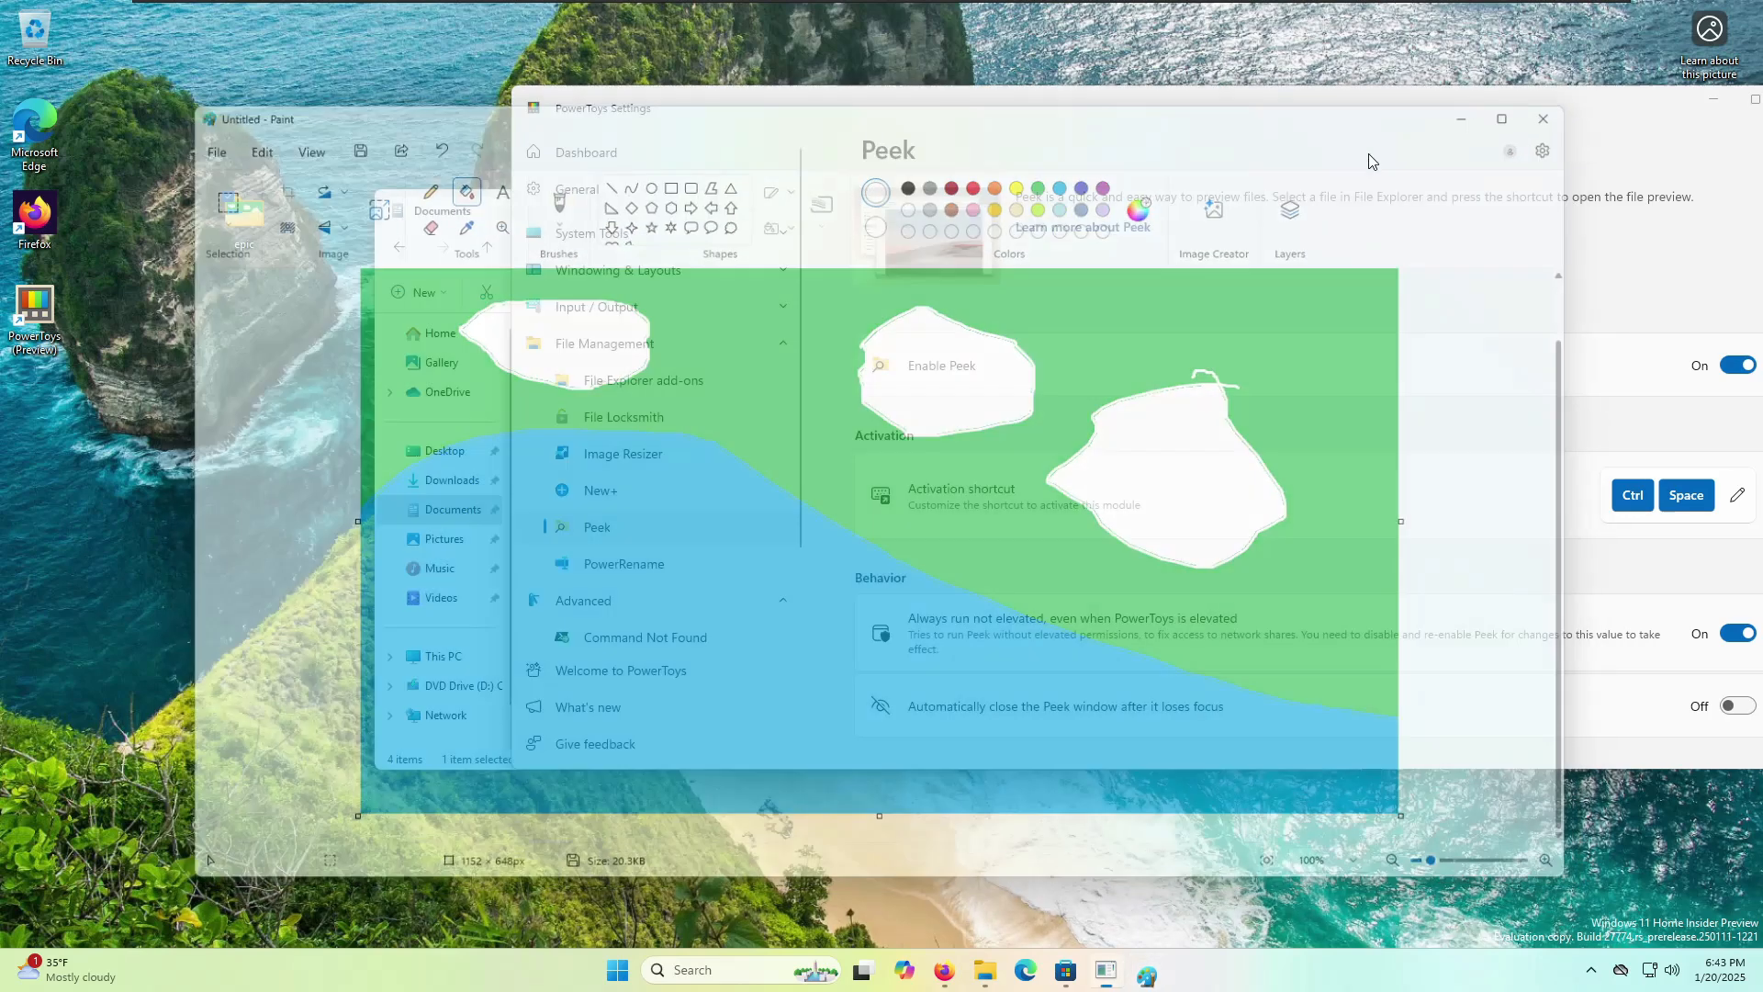
- Preview the epic desktop folder with Peek, examine its file type, size and modified date, and close the preview
{"action": "left_click", "coordinate": [310, 244]}
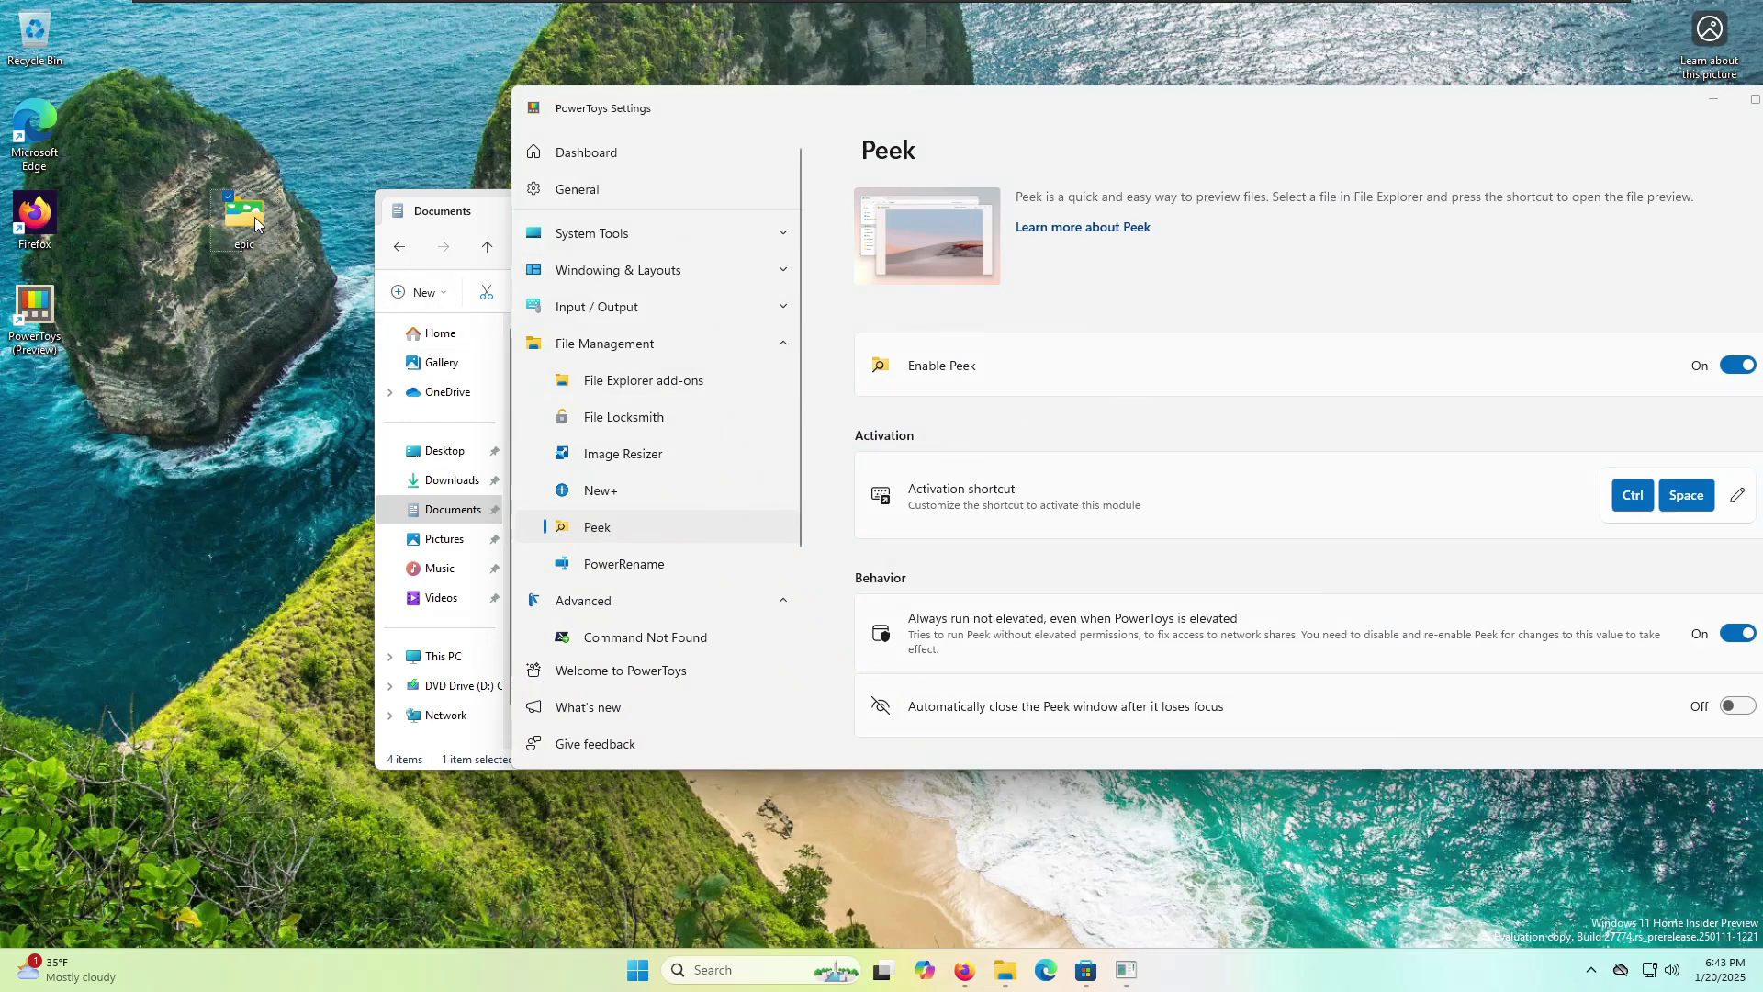
{"action": "key", "text": "ctrl+space"}
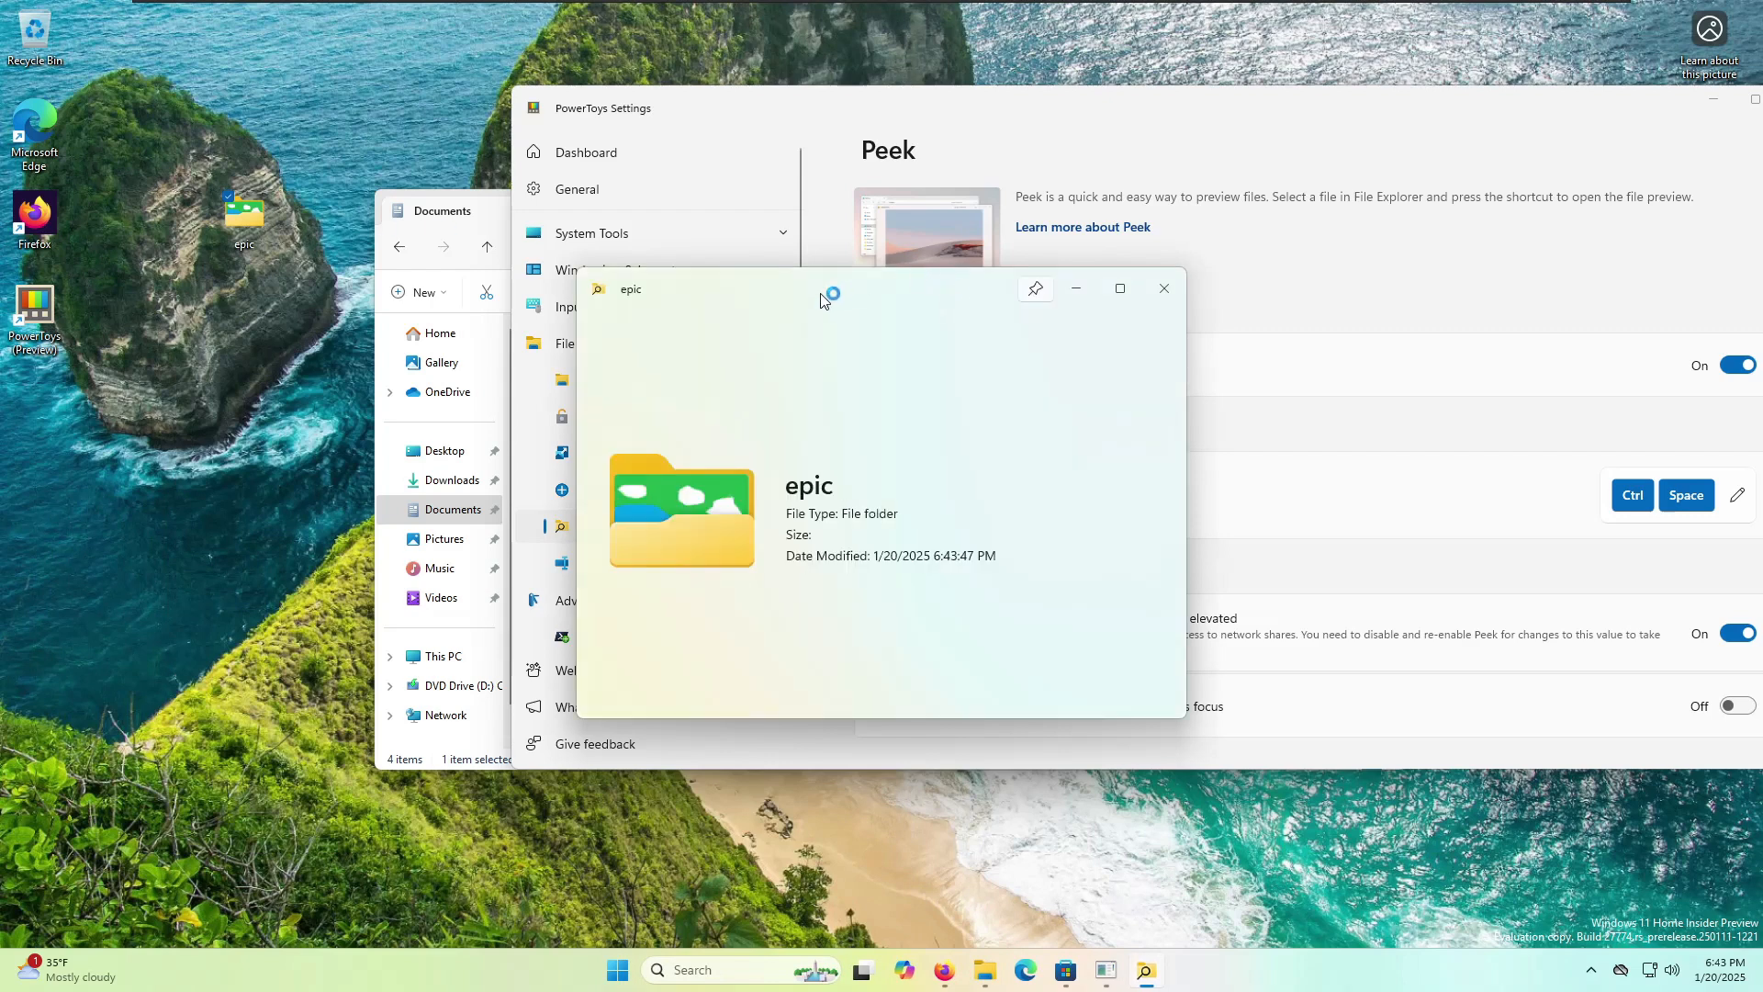
{"action": "left_click_drag", "start_coordinate": [821, 299], "coordinate": [635, 317]}
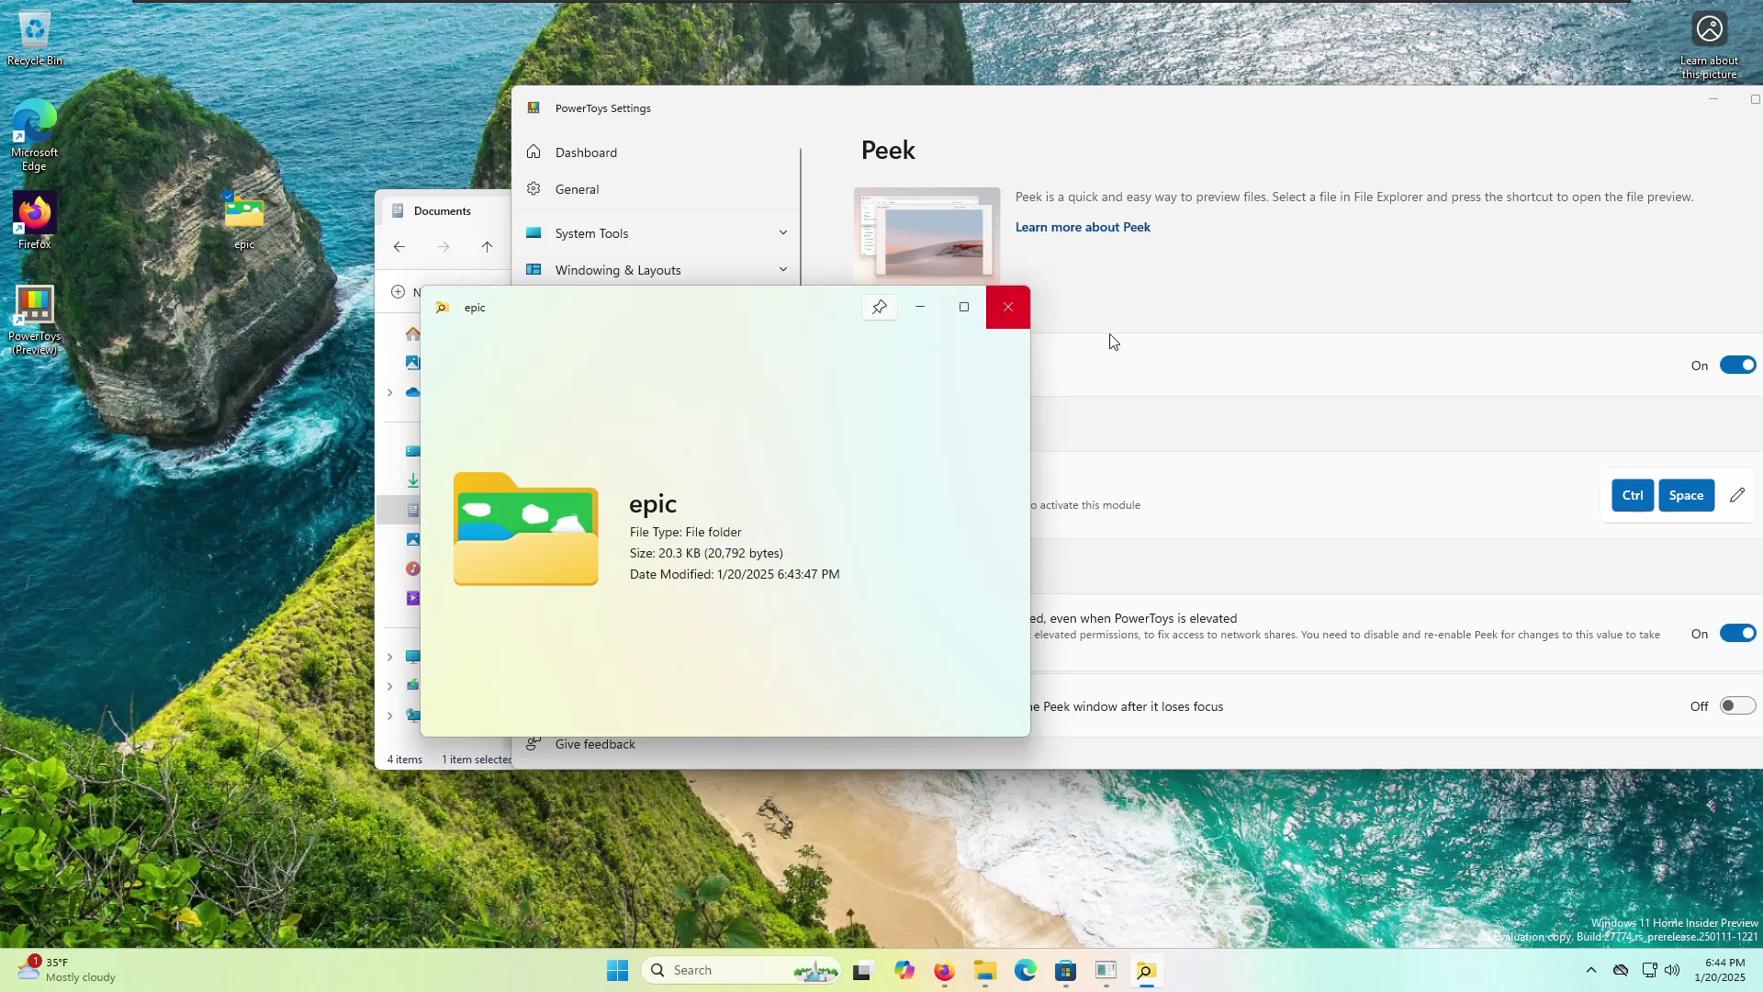
{"action": "left_click", "coordinate": [1008, 307]}
- View the PowerRename settings and the utilities listed under Advanced in PowerToys Settings
{"action": "scroll", "coordinate": [929, 608], "scroll_direction": "down", "scroll_amount": 3}
{"action": "left_click", "coordinate": [647, 574]}
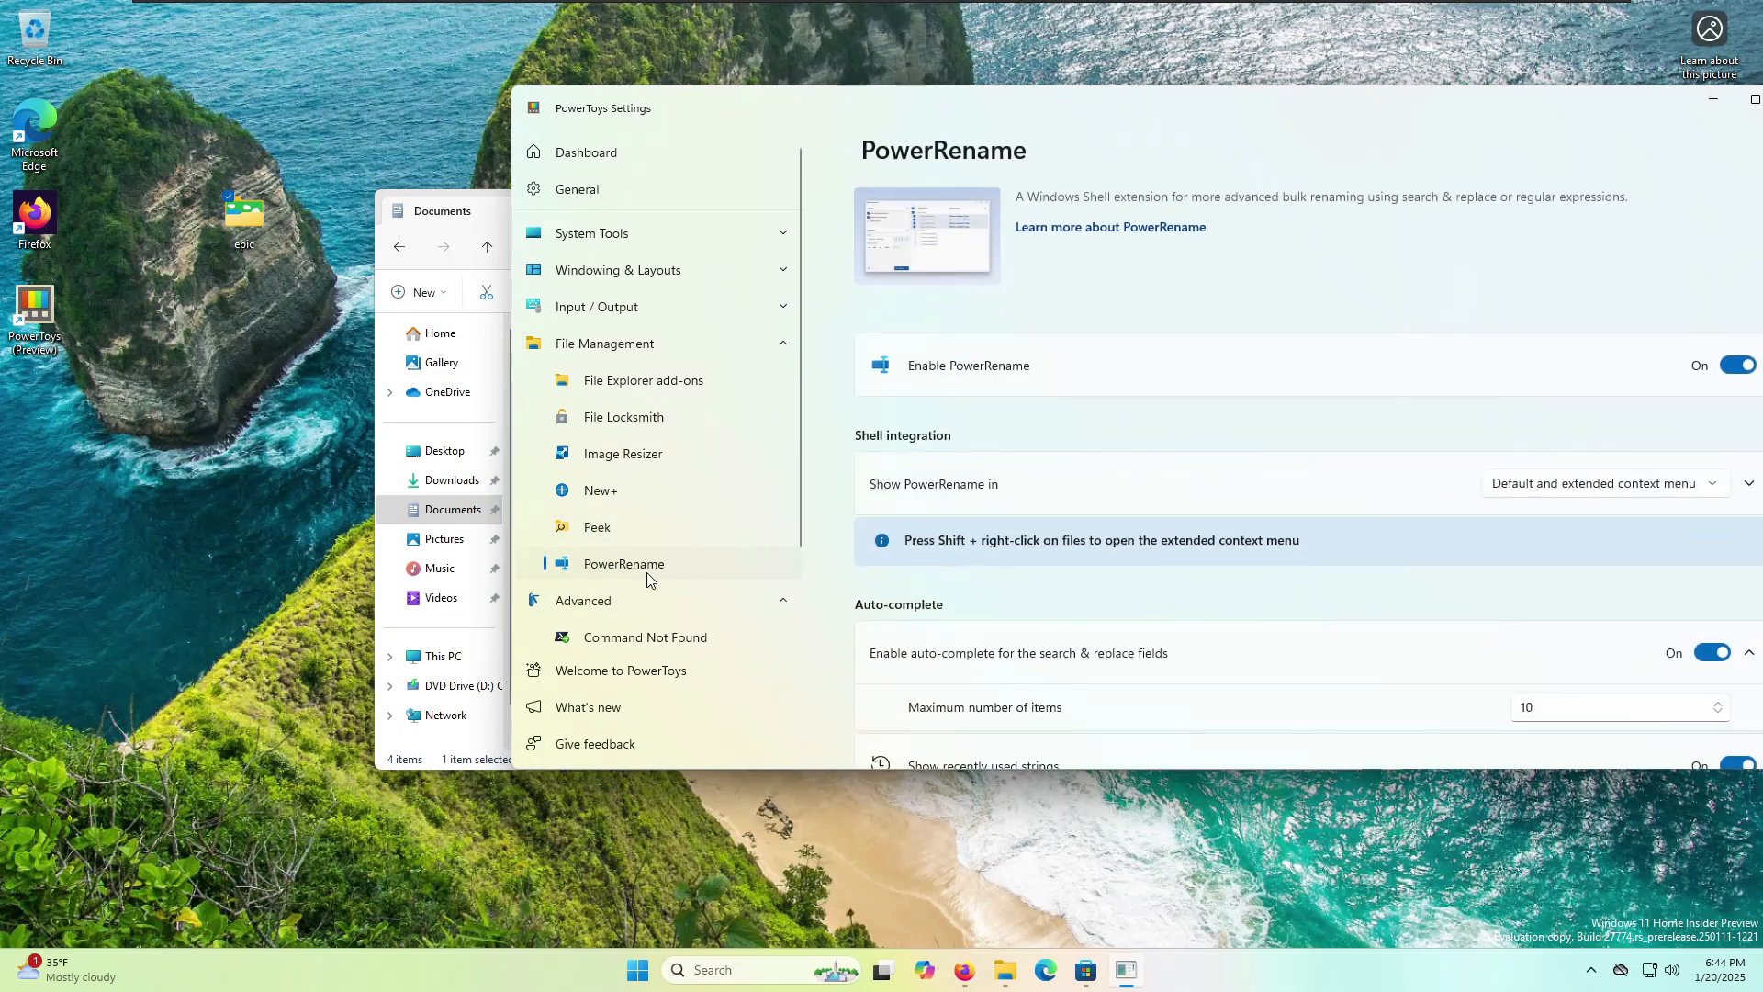
{"action": "scroll", "coordinate": [648, 588], "scroll_direction": "down", "scroll_amount": 2}
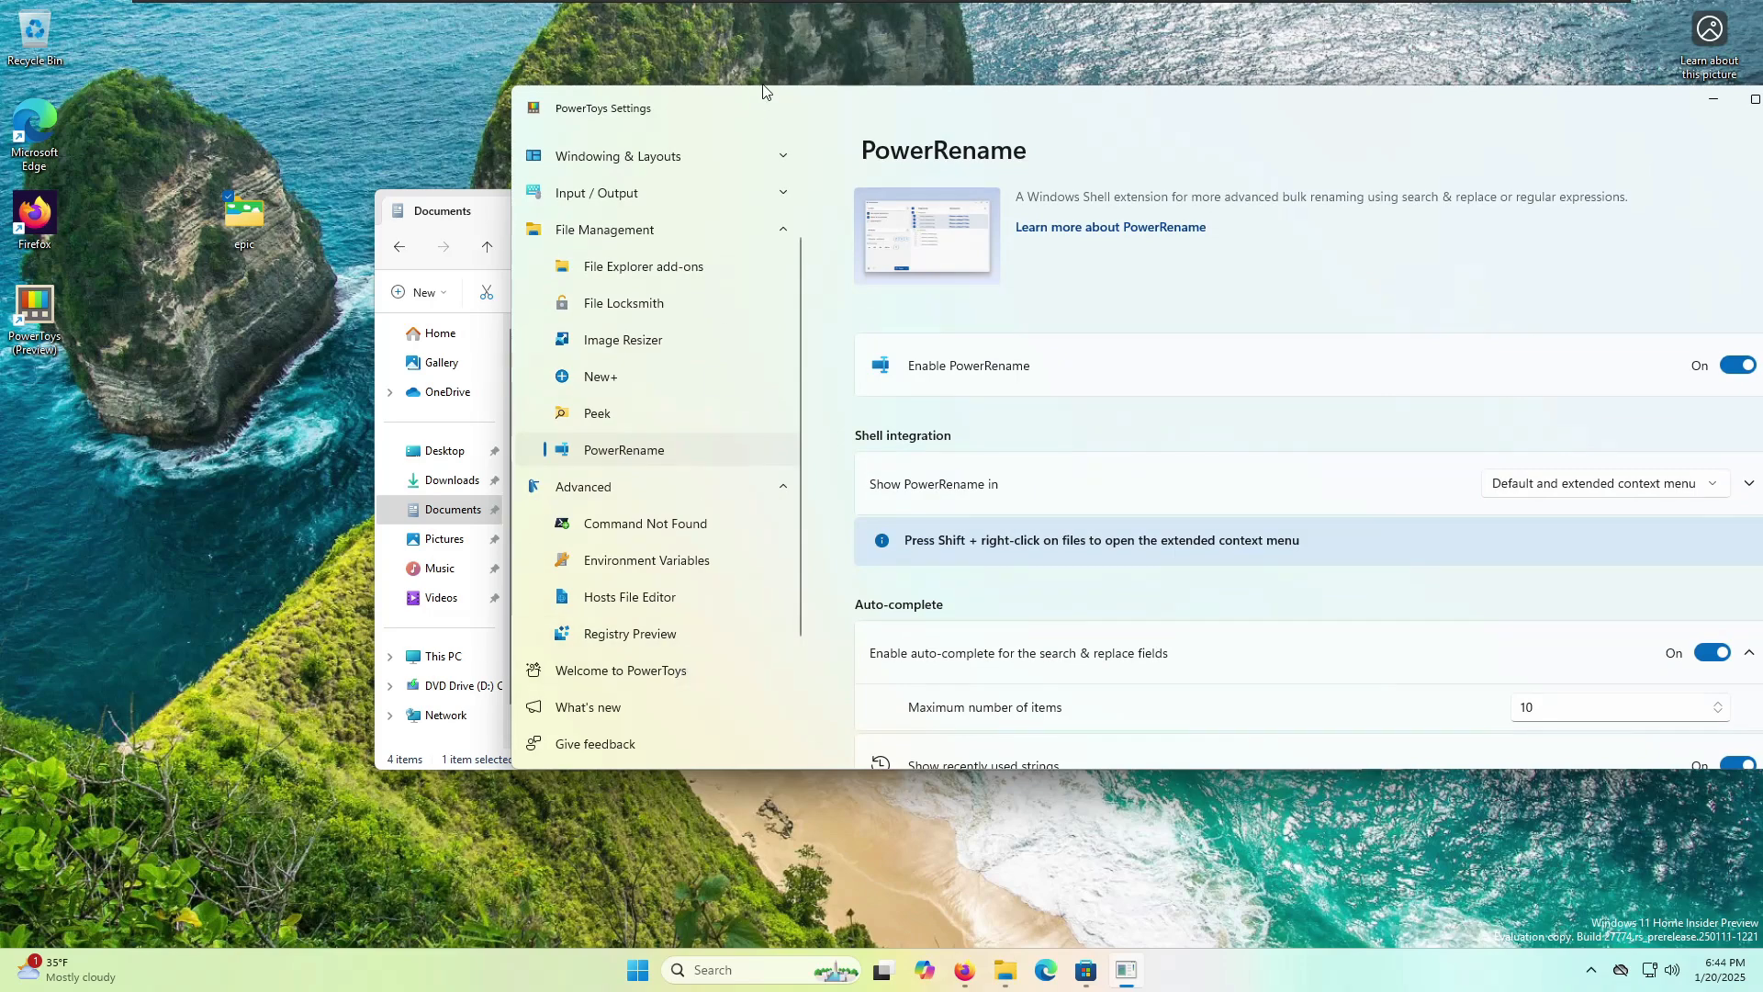
- Close the PowerToys Settings and File Explorer windows
{"action": "left_click_drag", "start_coordinate": [745, 104], "coordinate": [300, 113]}
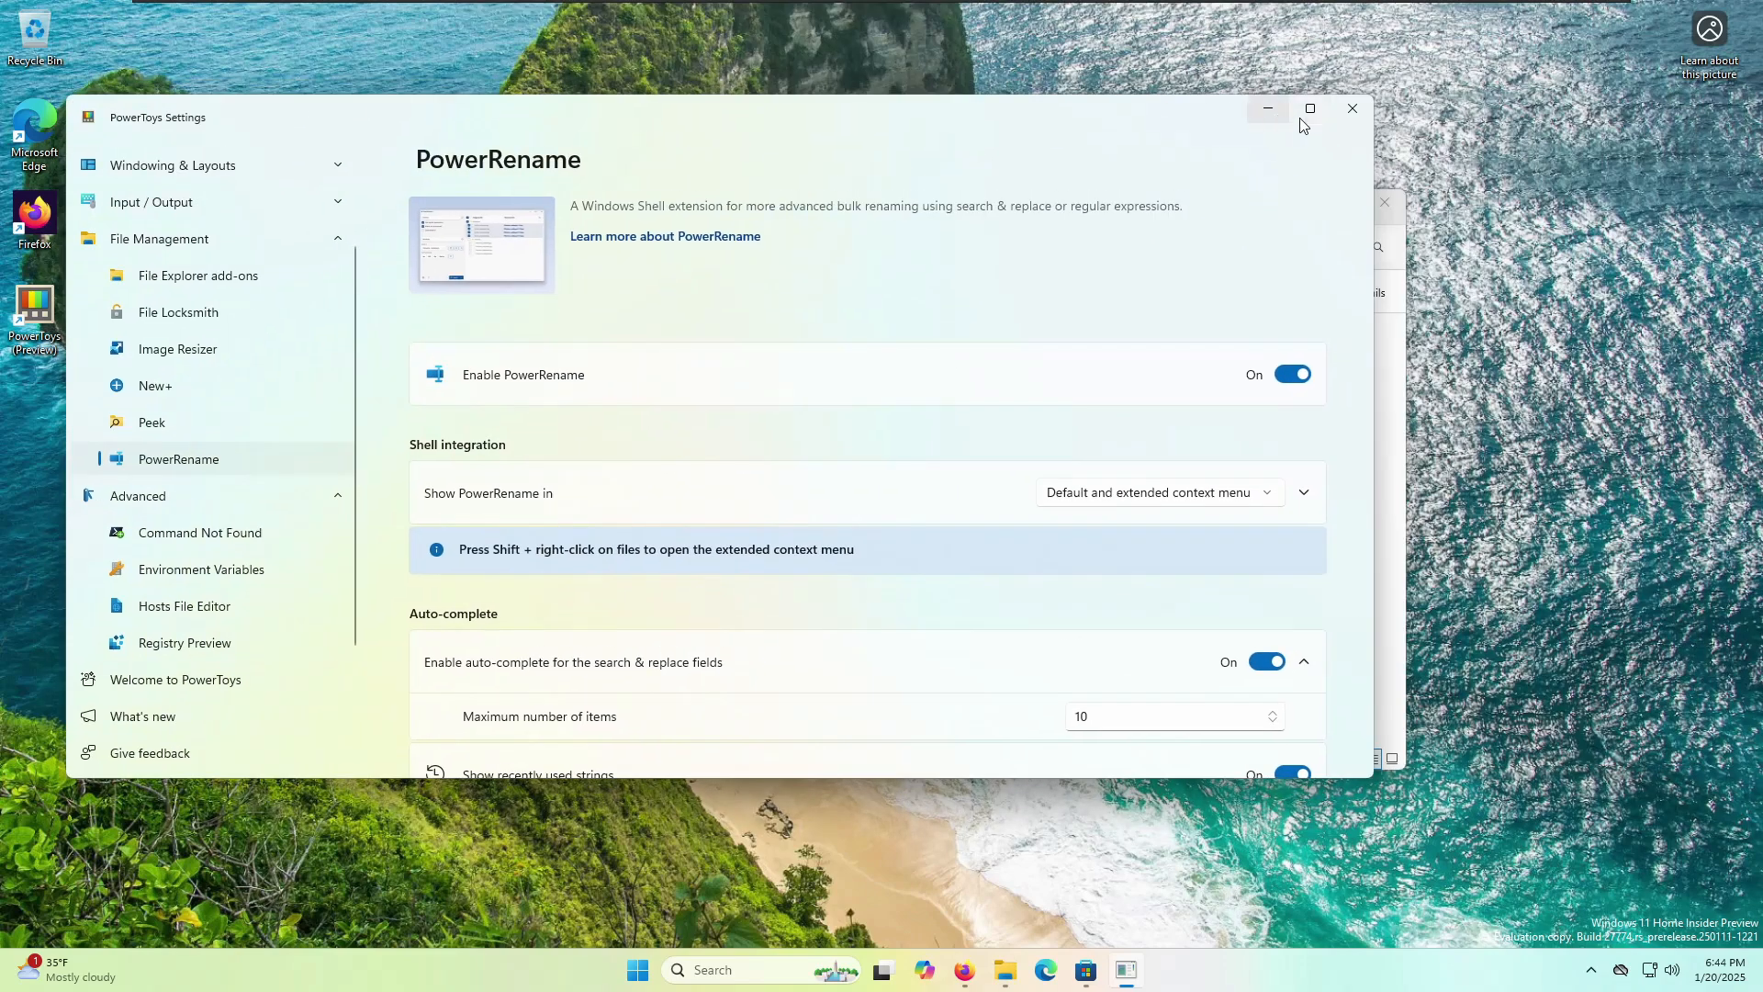
{"action": "left_click", "coordinate": [1349, 110]}
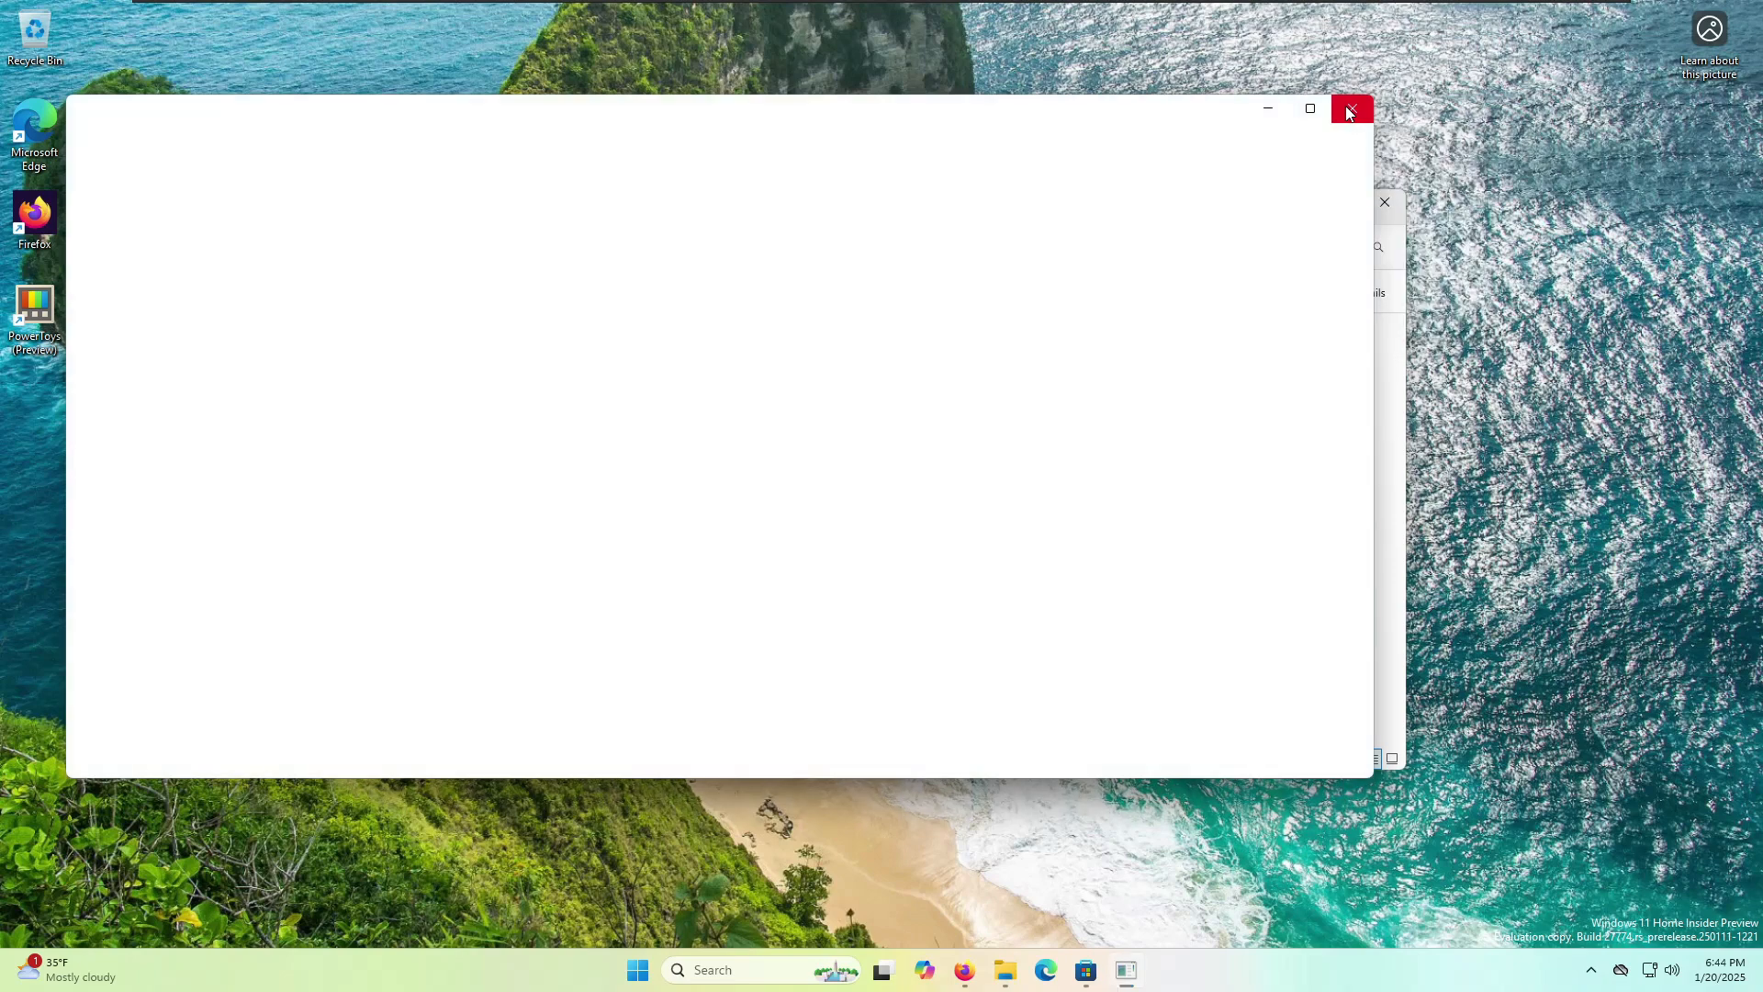
{"action": "left_click", "coordinate": [1386, 210]}
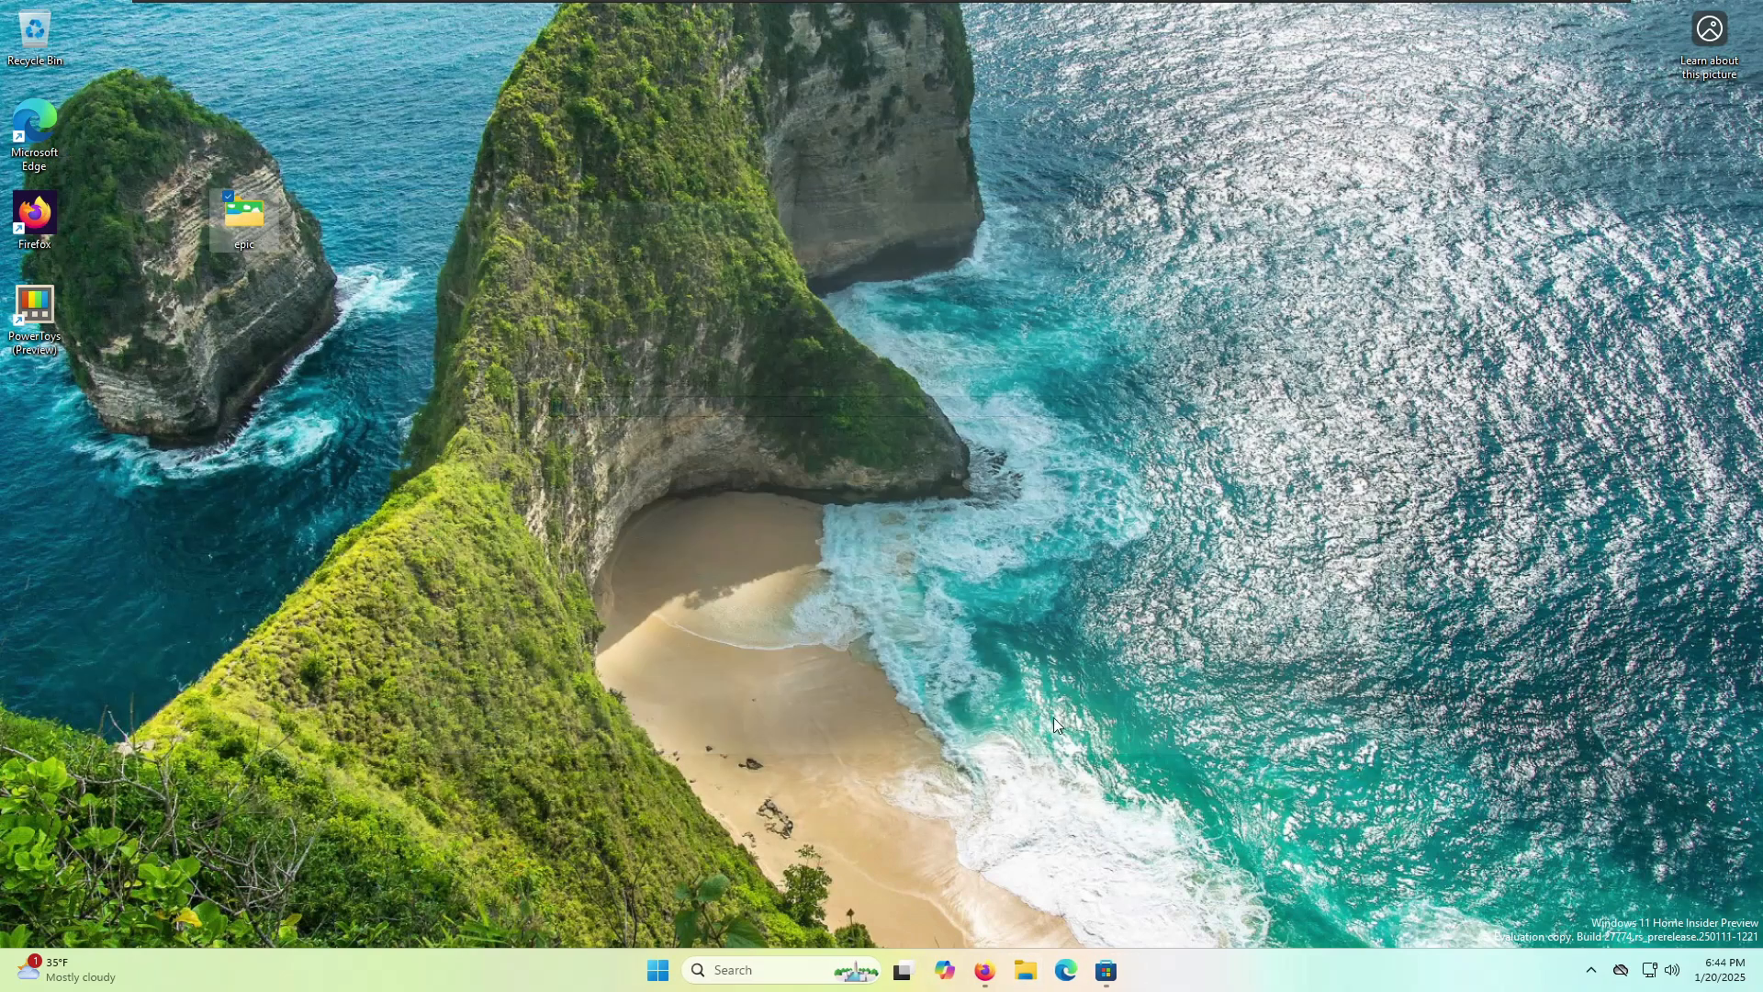
- Bring up the minimized Microsoft Store and Firefox windows and close both
{"action": "left_click", "coordinate": [1108, 969]}
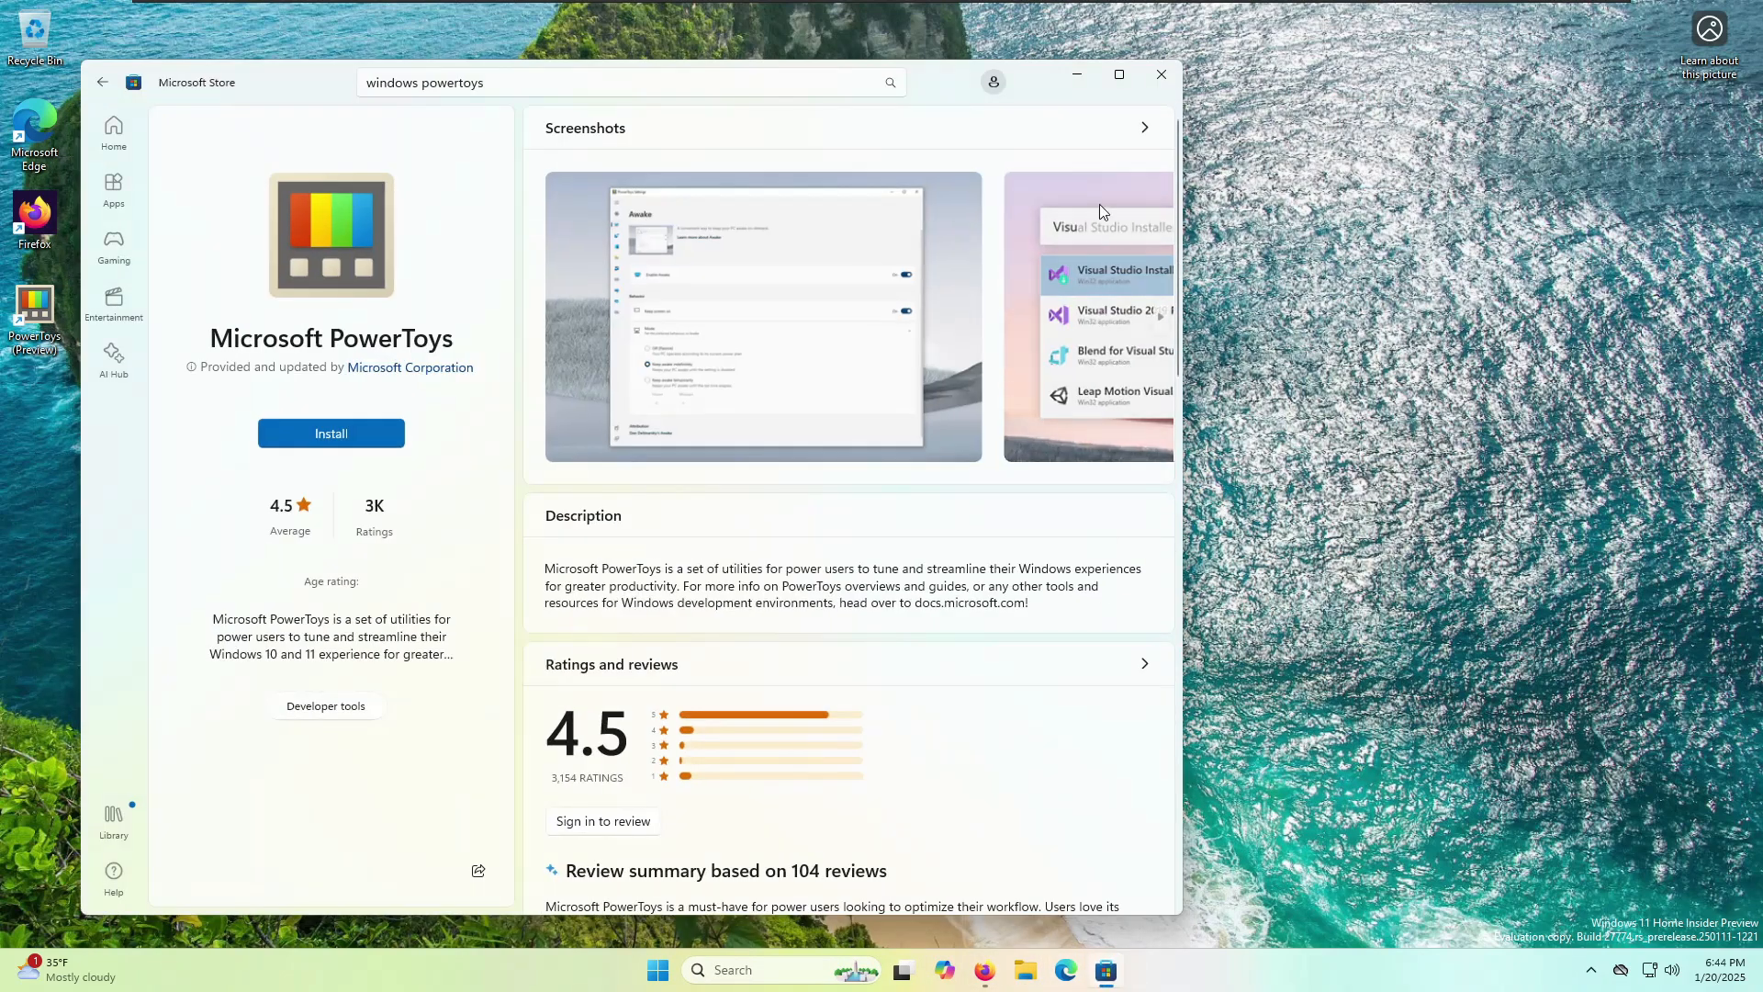
{"action": "left_click", "coordinate": [1160, 77]}
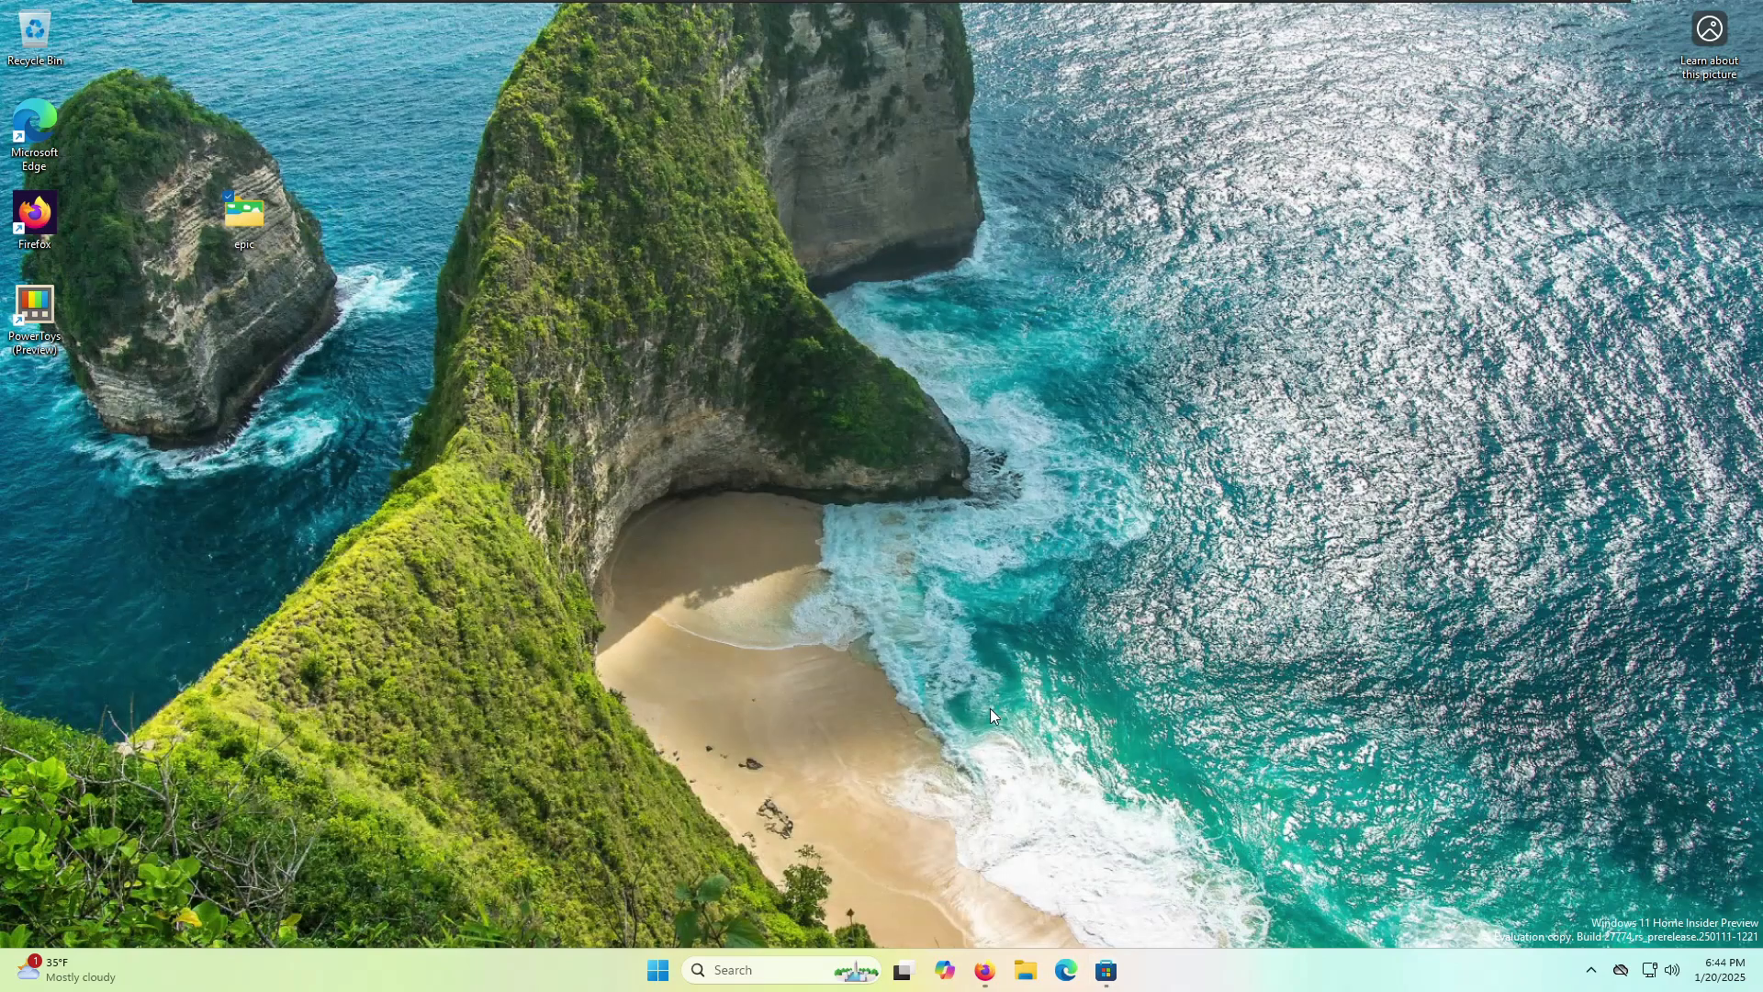
{"action": "left_click", "coordinate": [984, 970]}
{"action": "left_click", "coordinate": [1183, 105]}
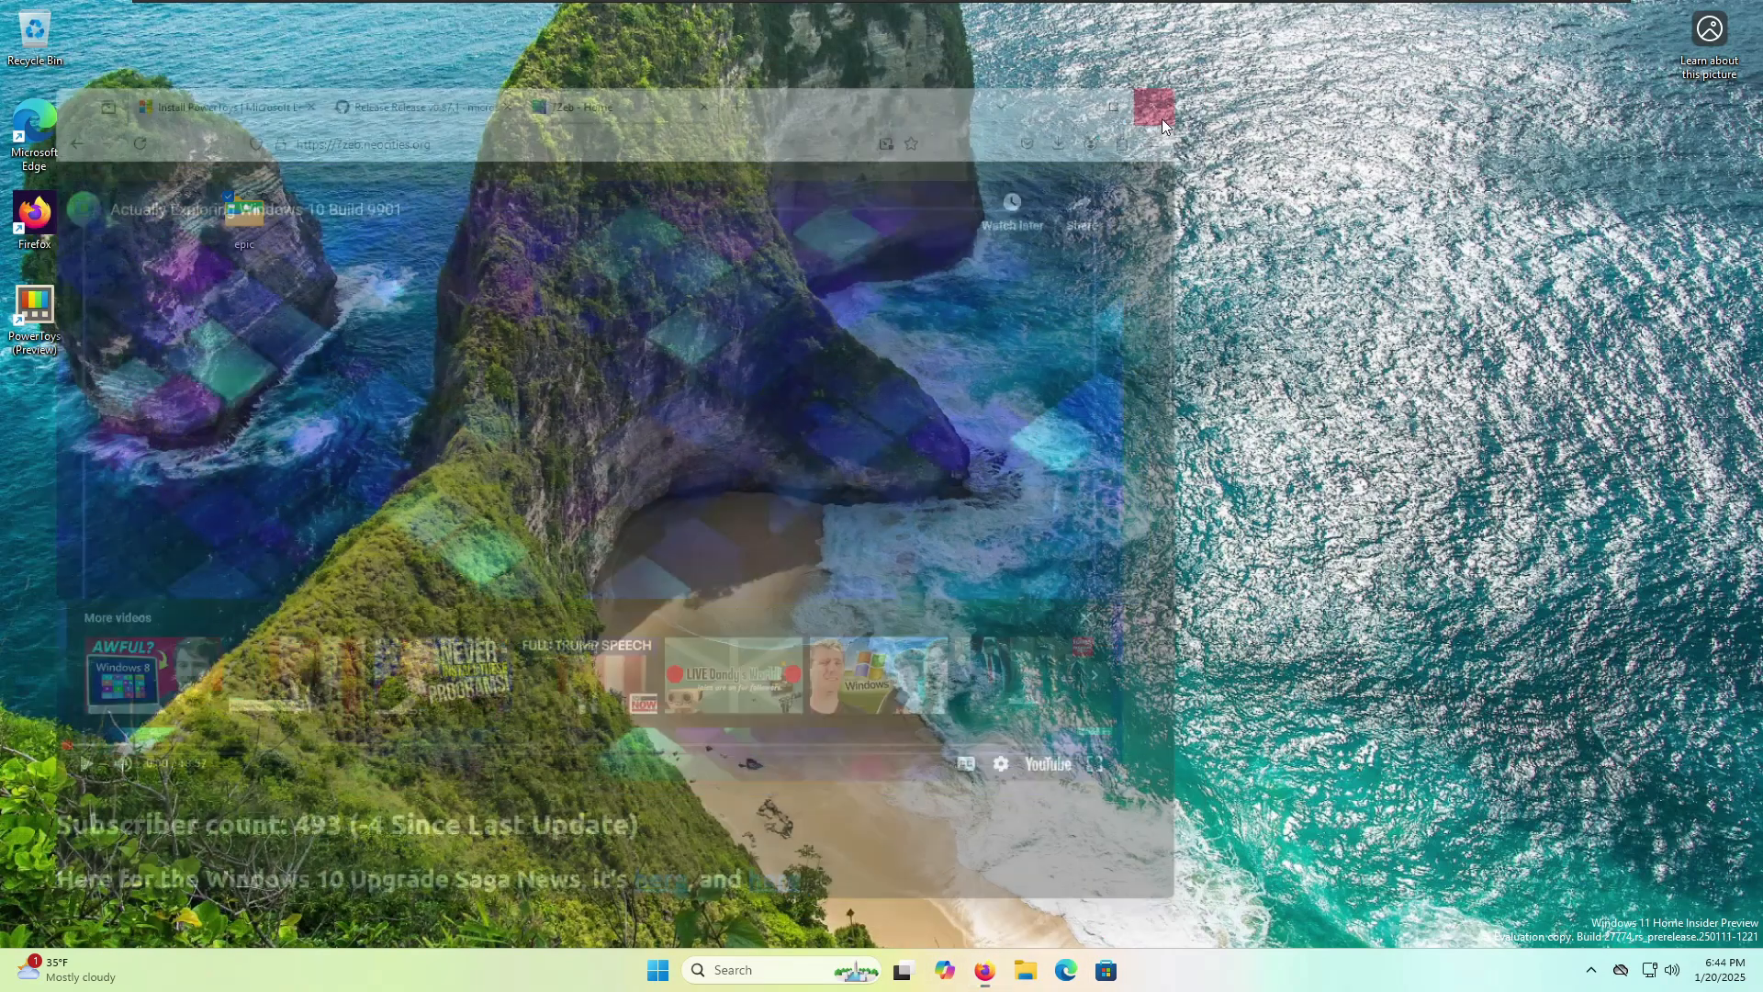
- Open the Windows power options to shut down the computer
{"action": "key", "text": "super"}
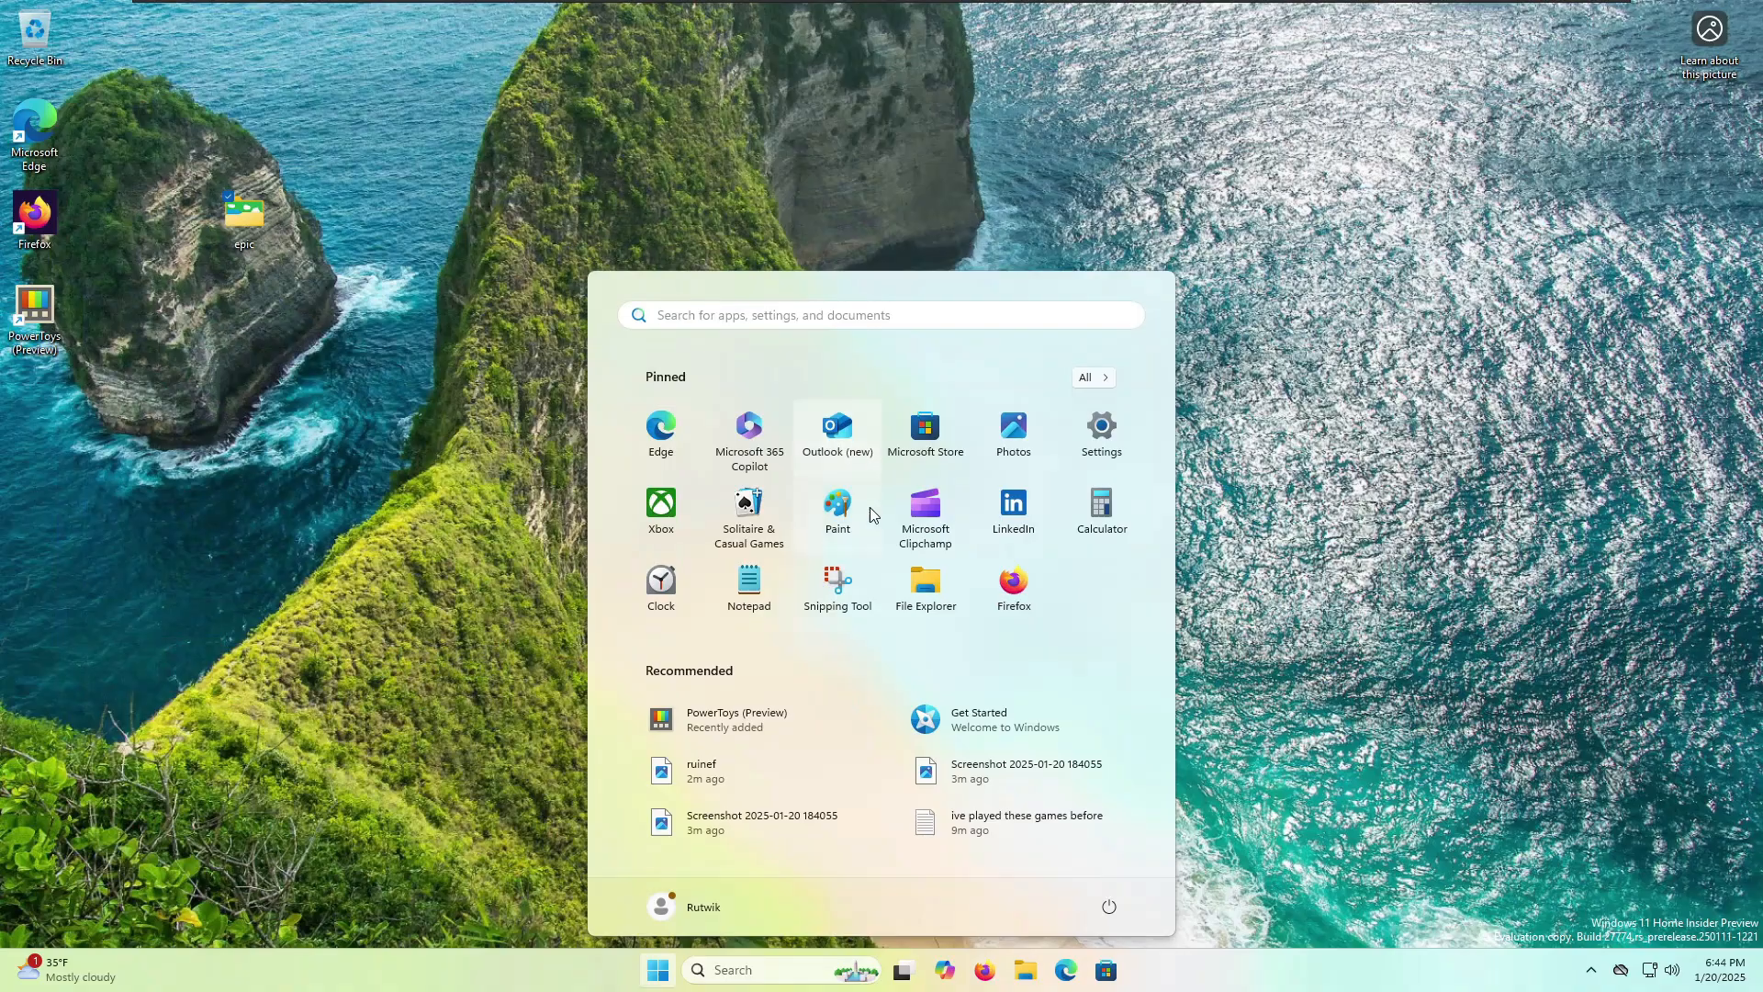
{"action": "left_click", "coordinate": [1109, 907]}
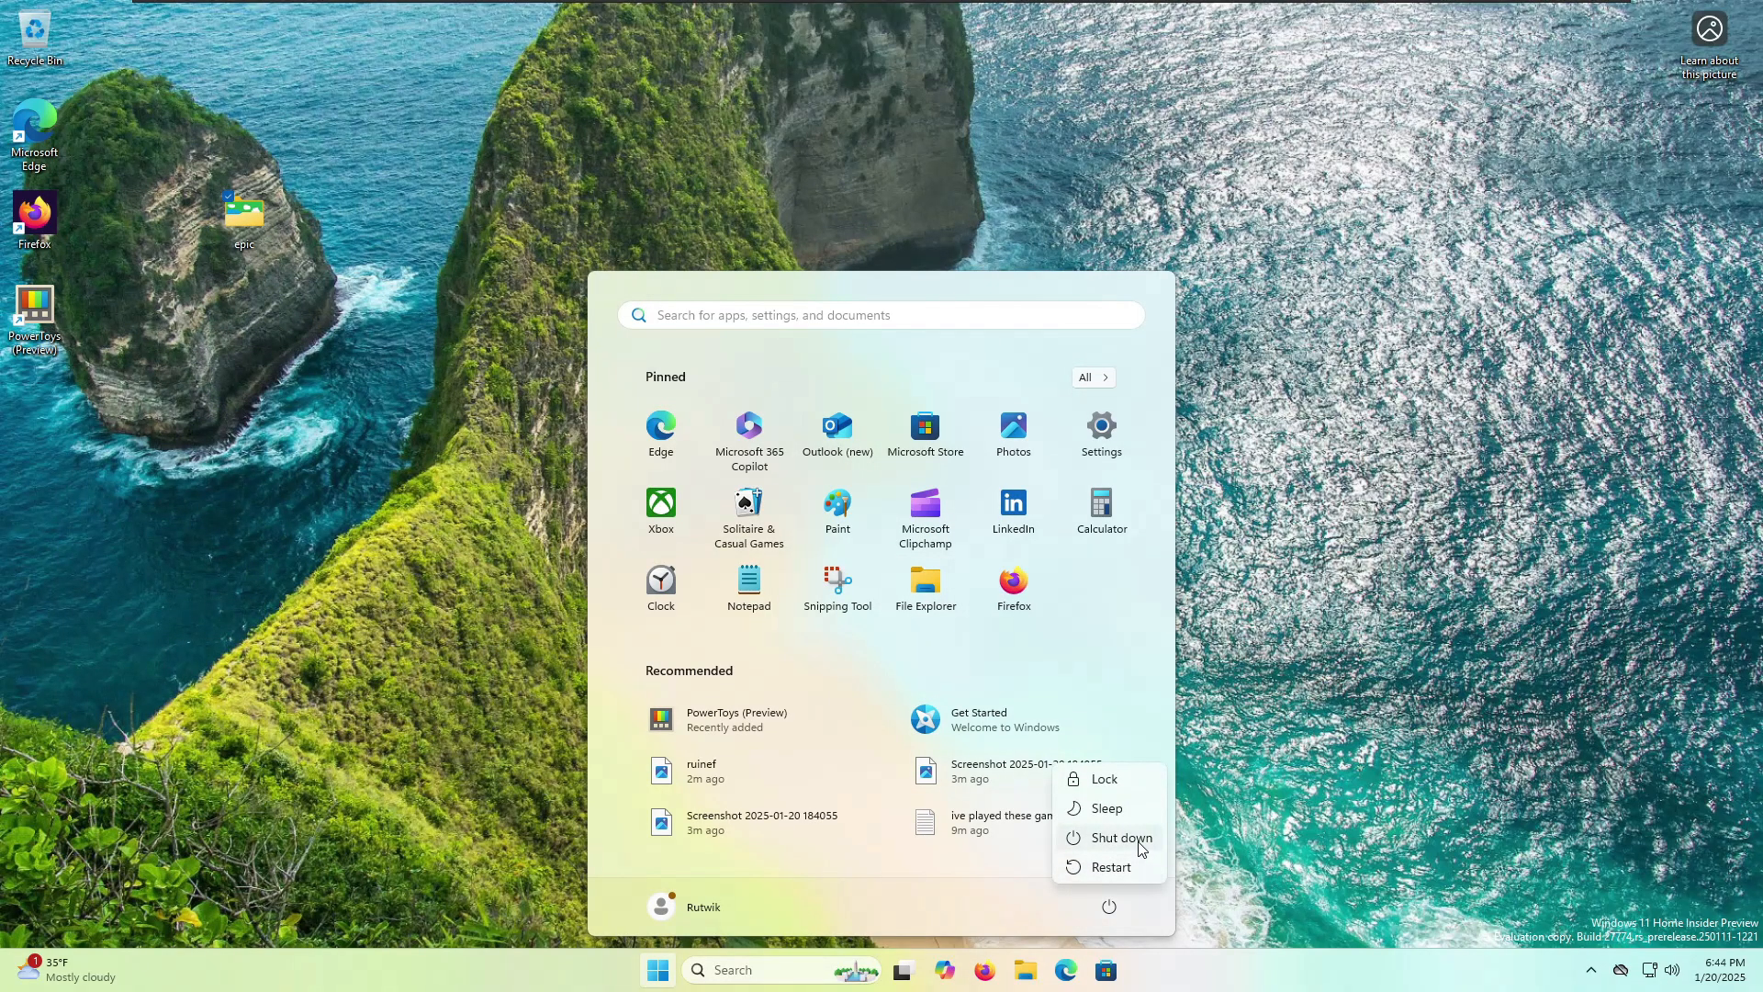